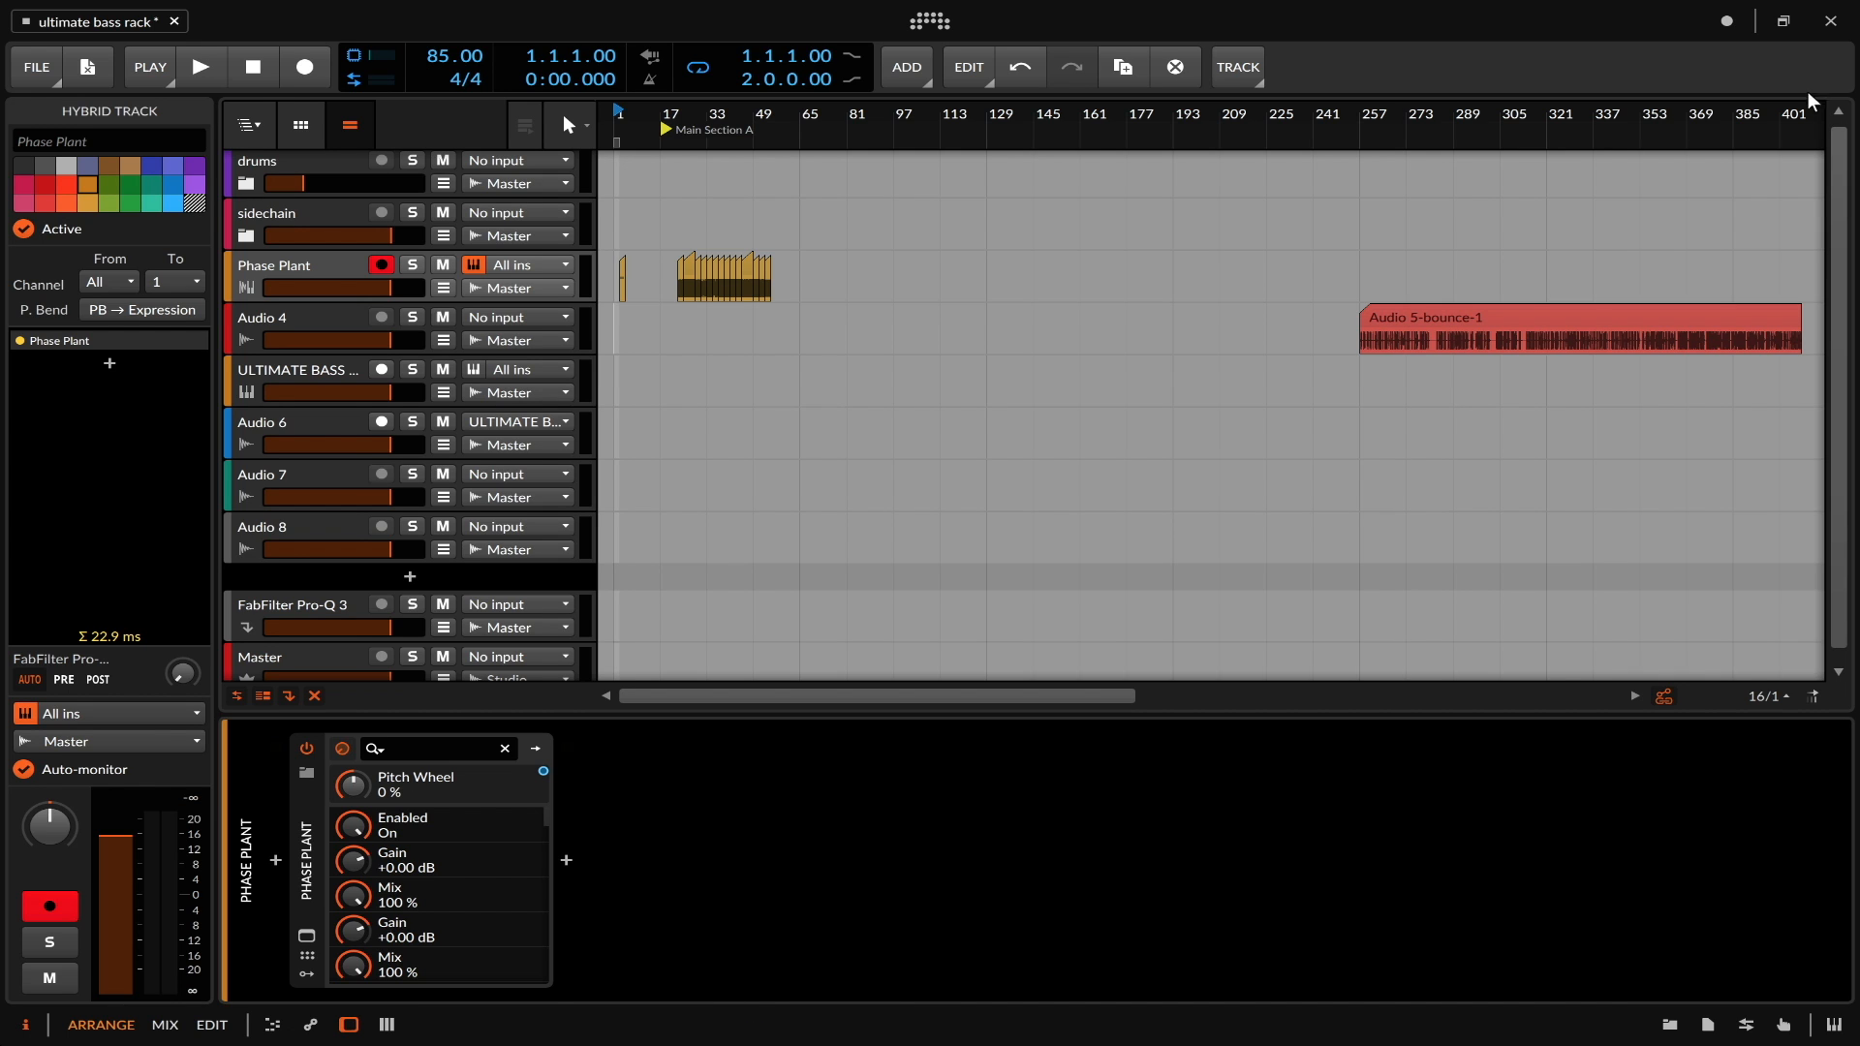
- Switch to Chrome and view the details of the Aberrance pack in the Alckemy store
left_click(1785, 23)
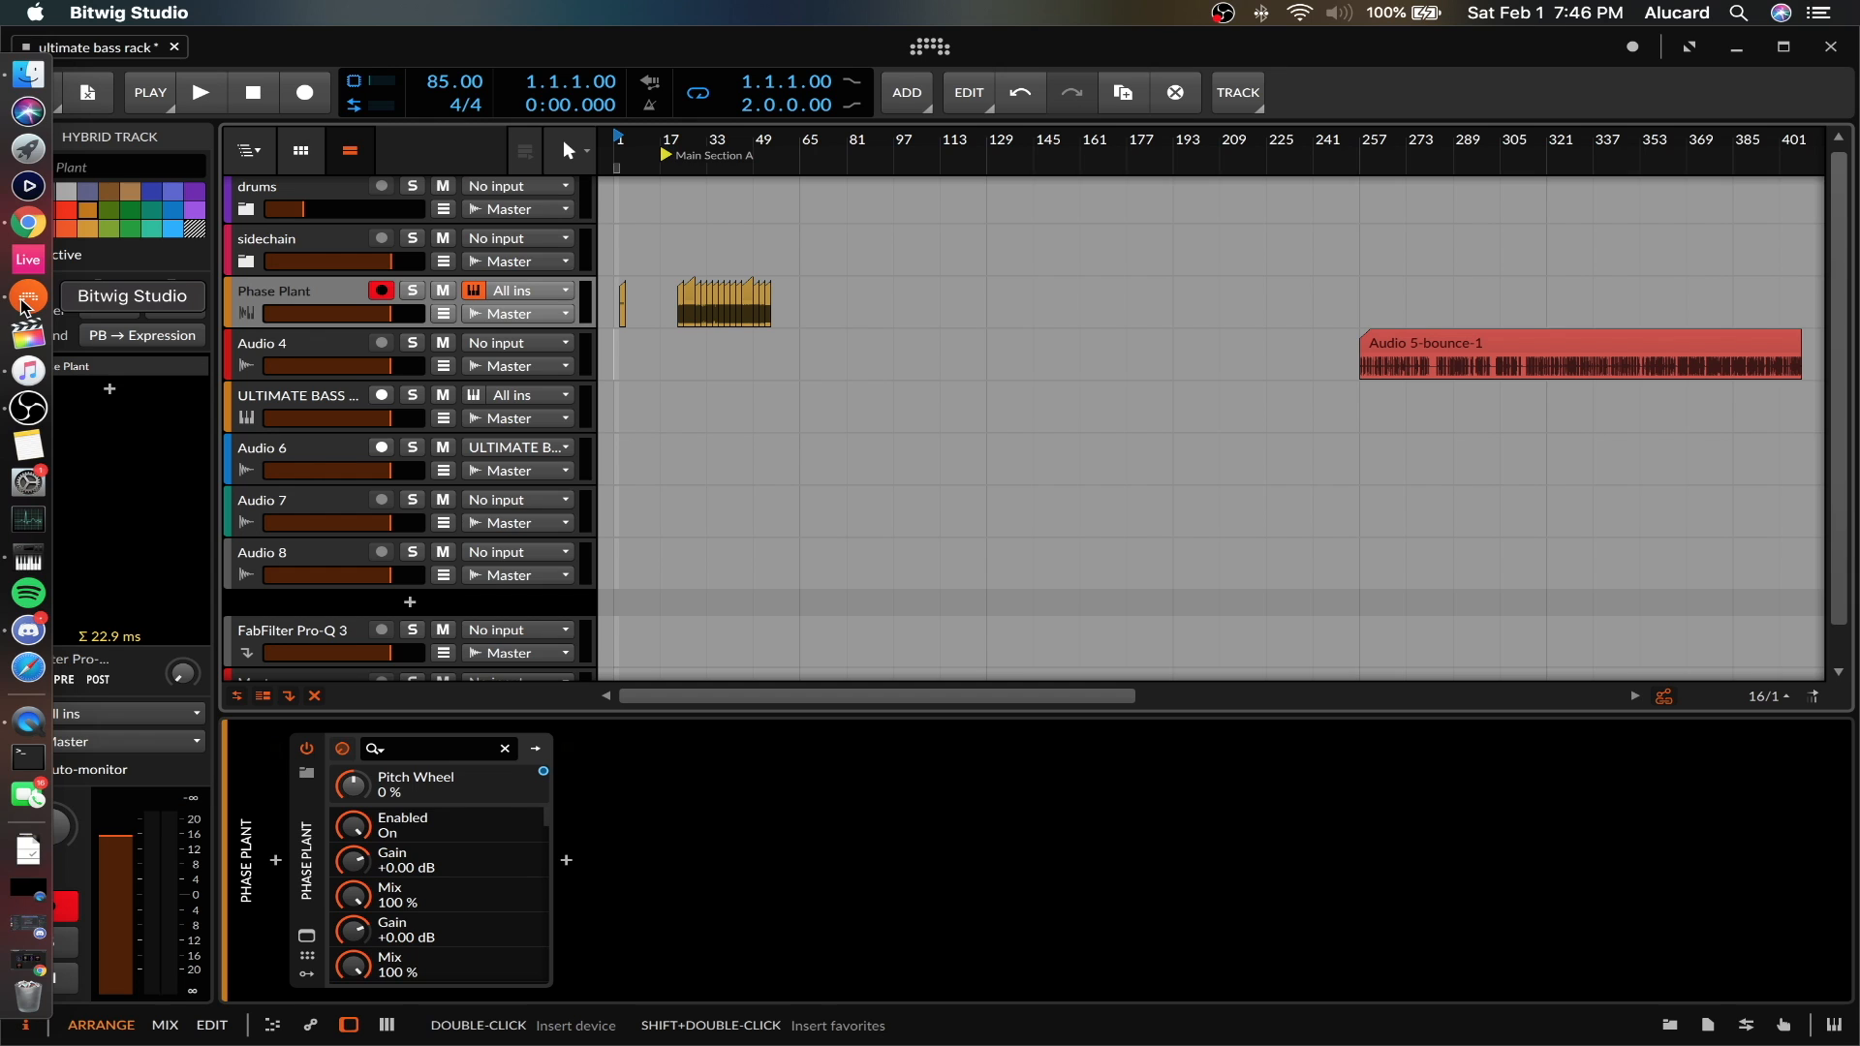
left_click(28, 225)
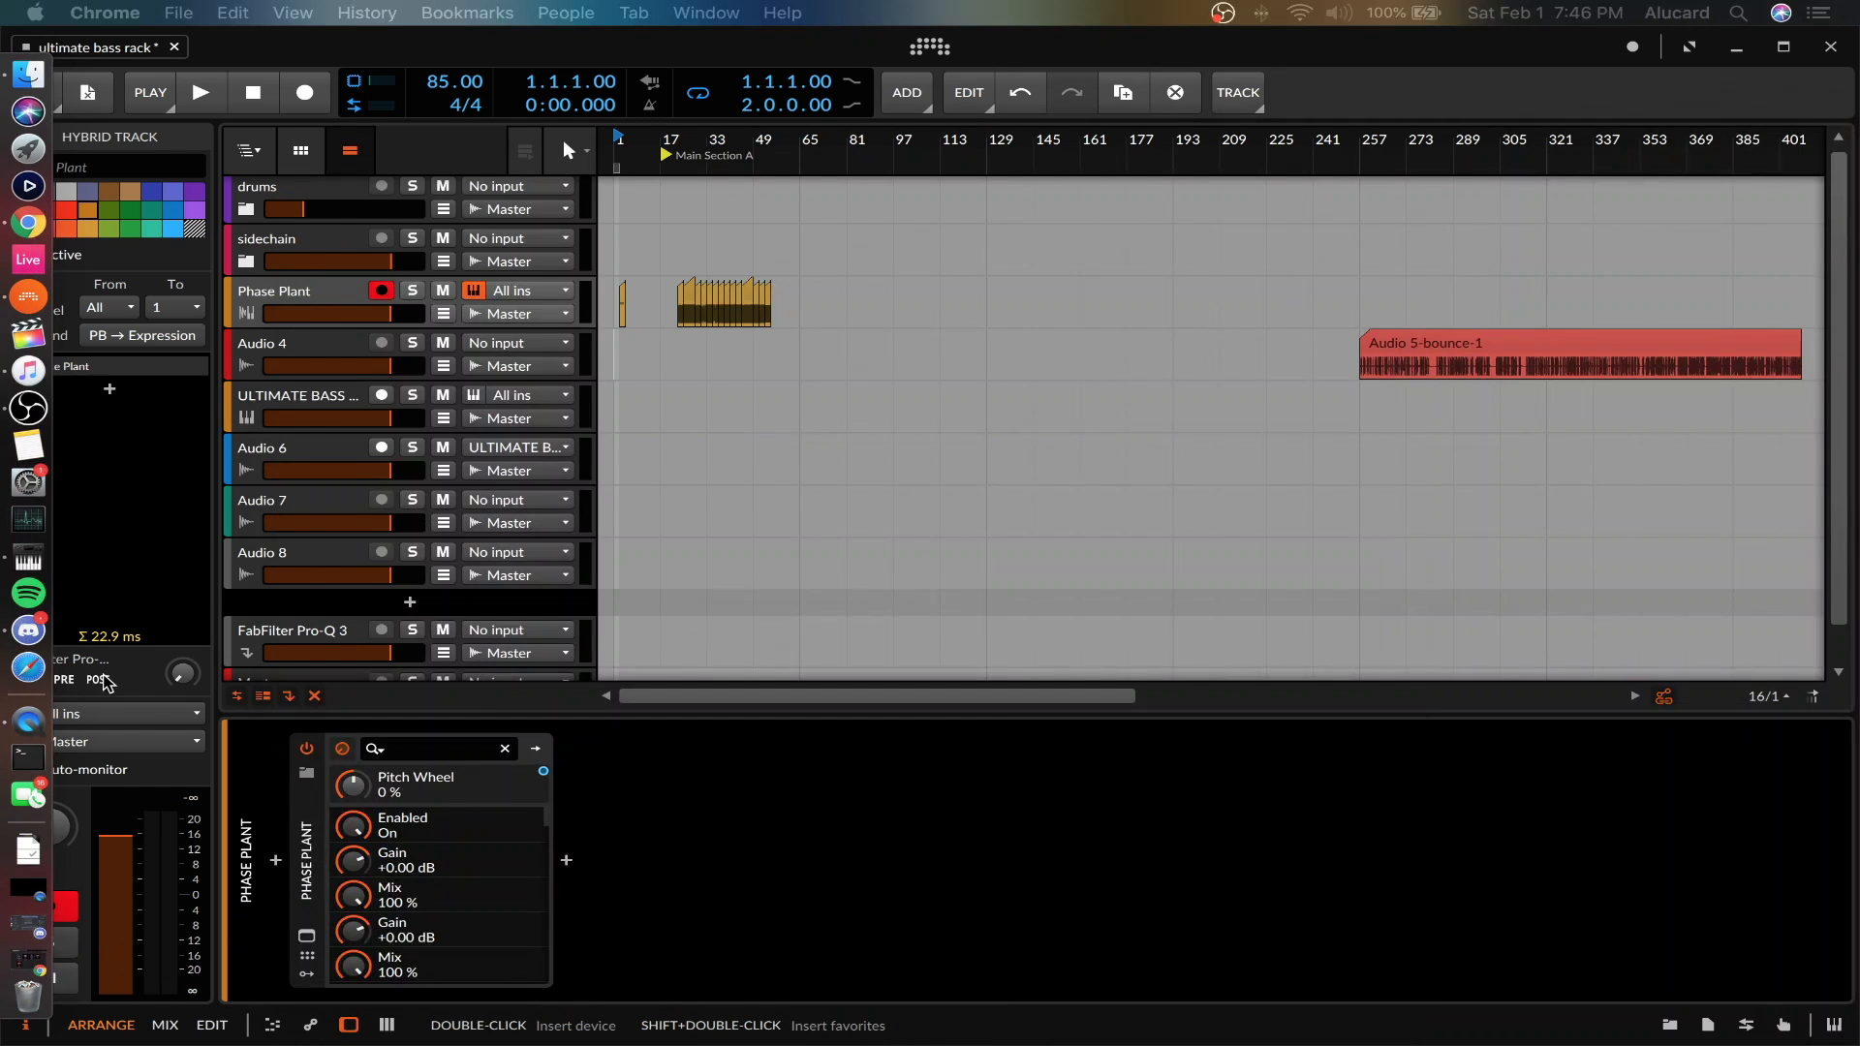
left_click(32, 957)
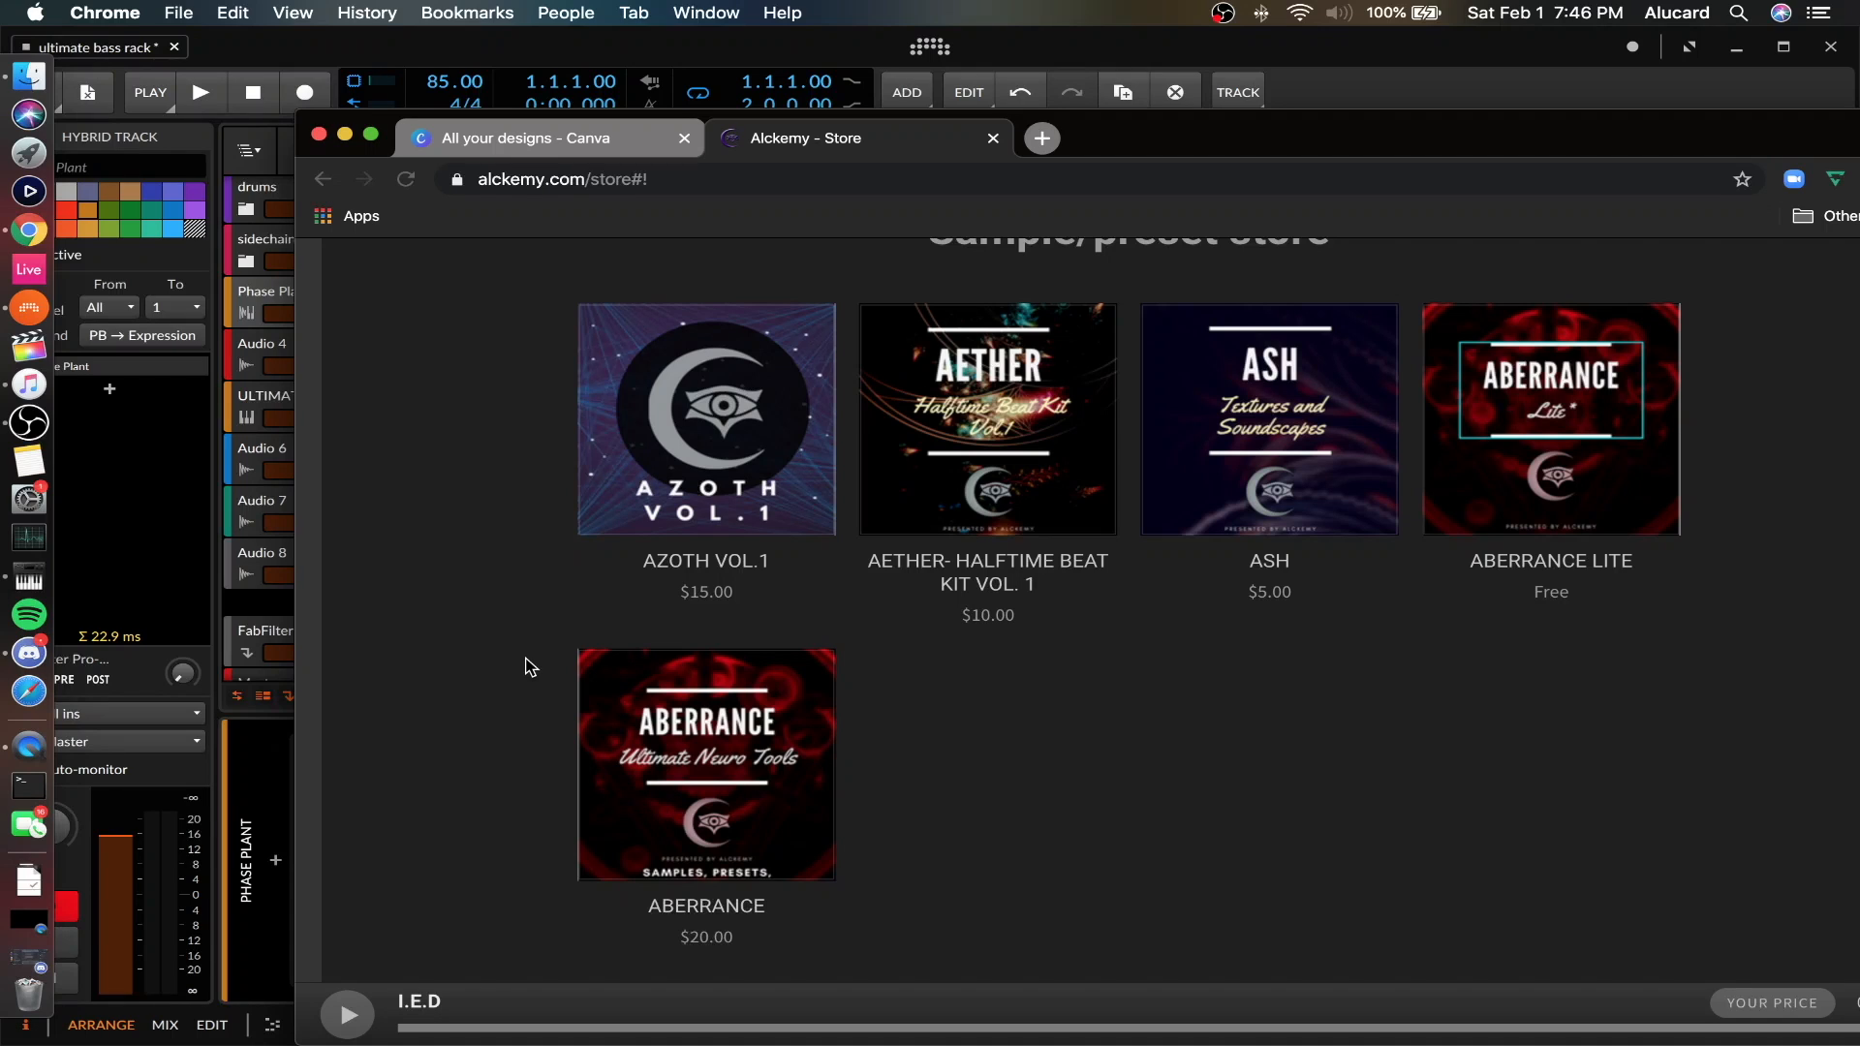
left_click(797, 746)
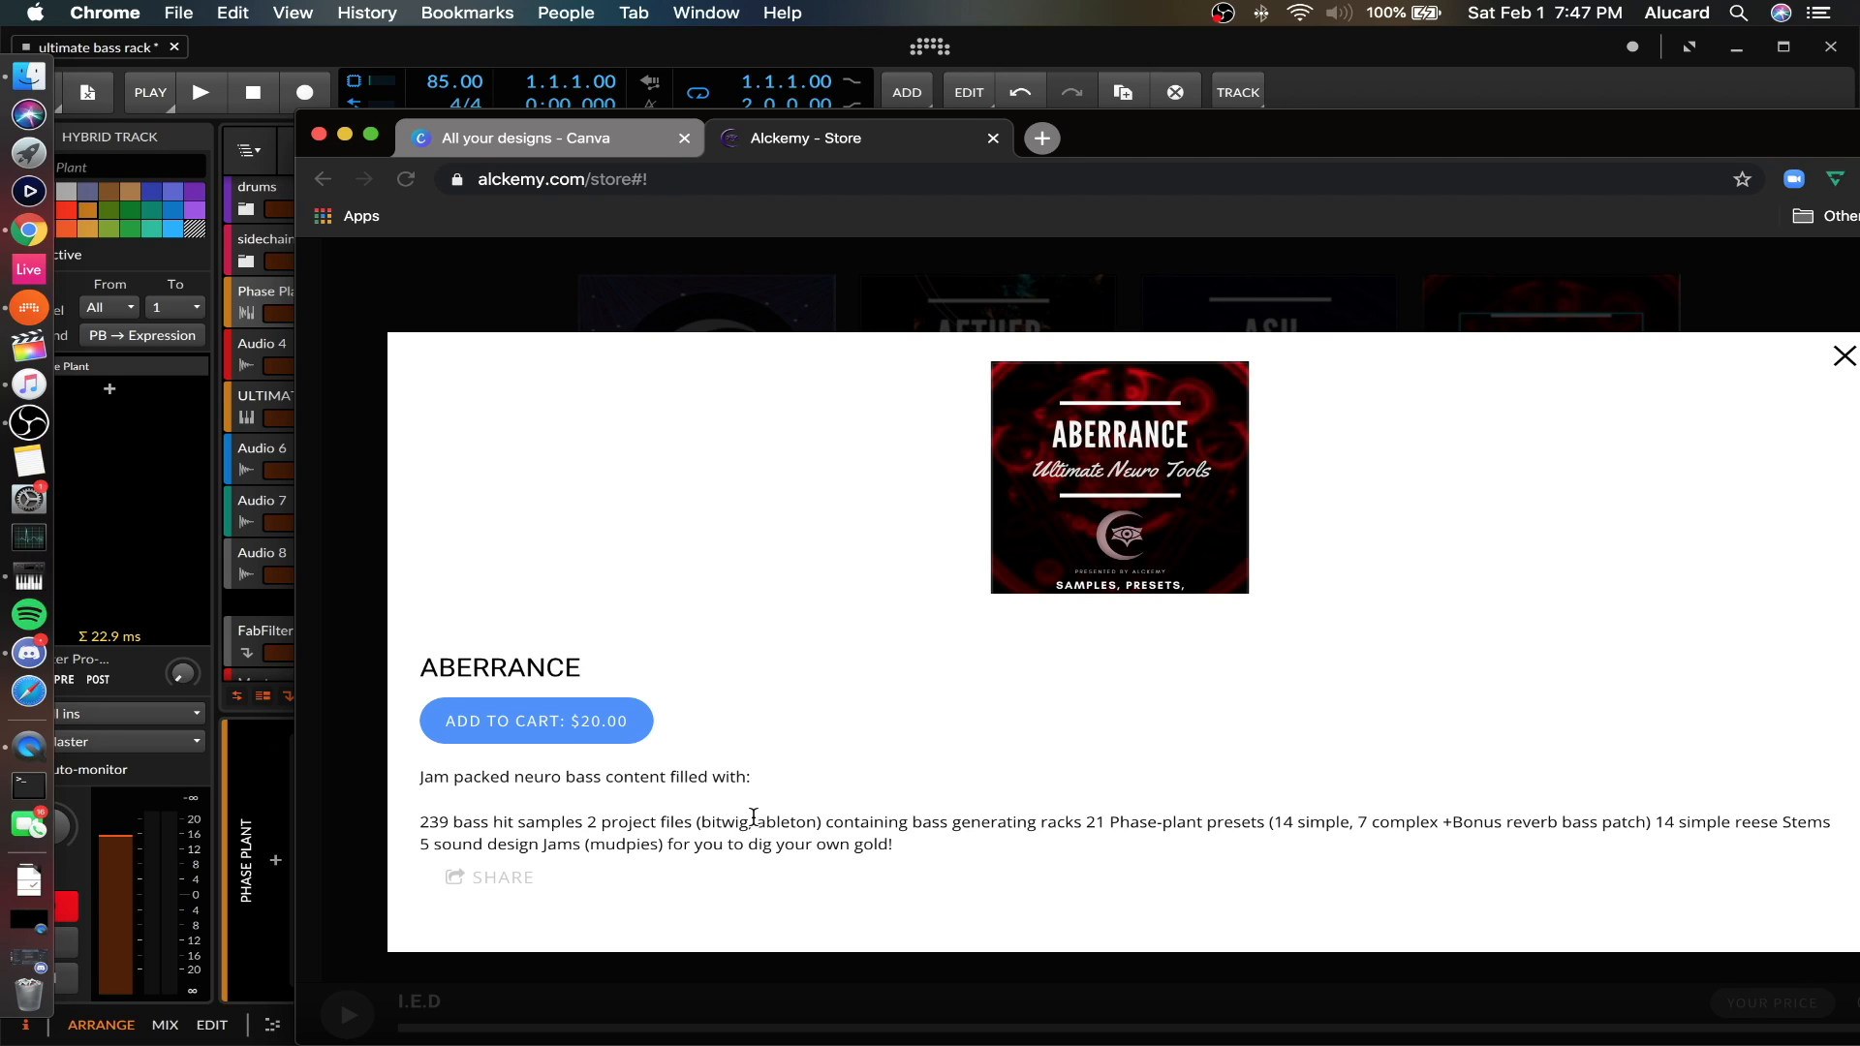
left_click(346, 142)
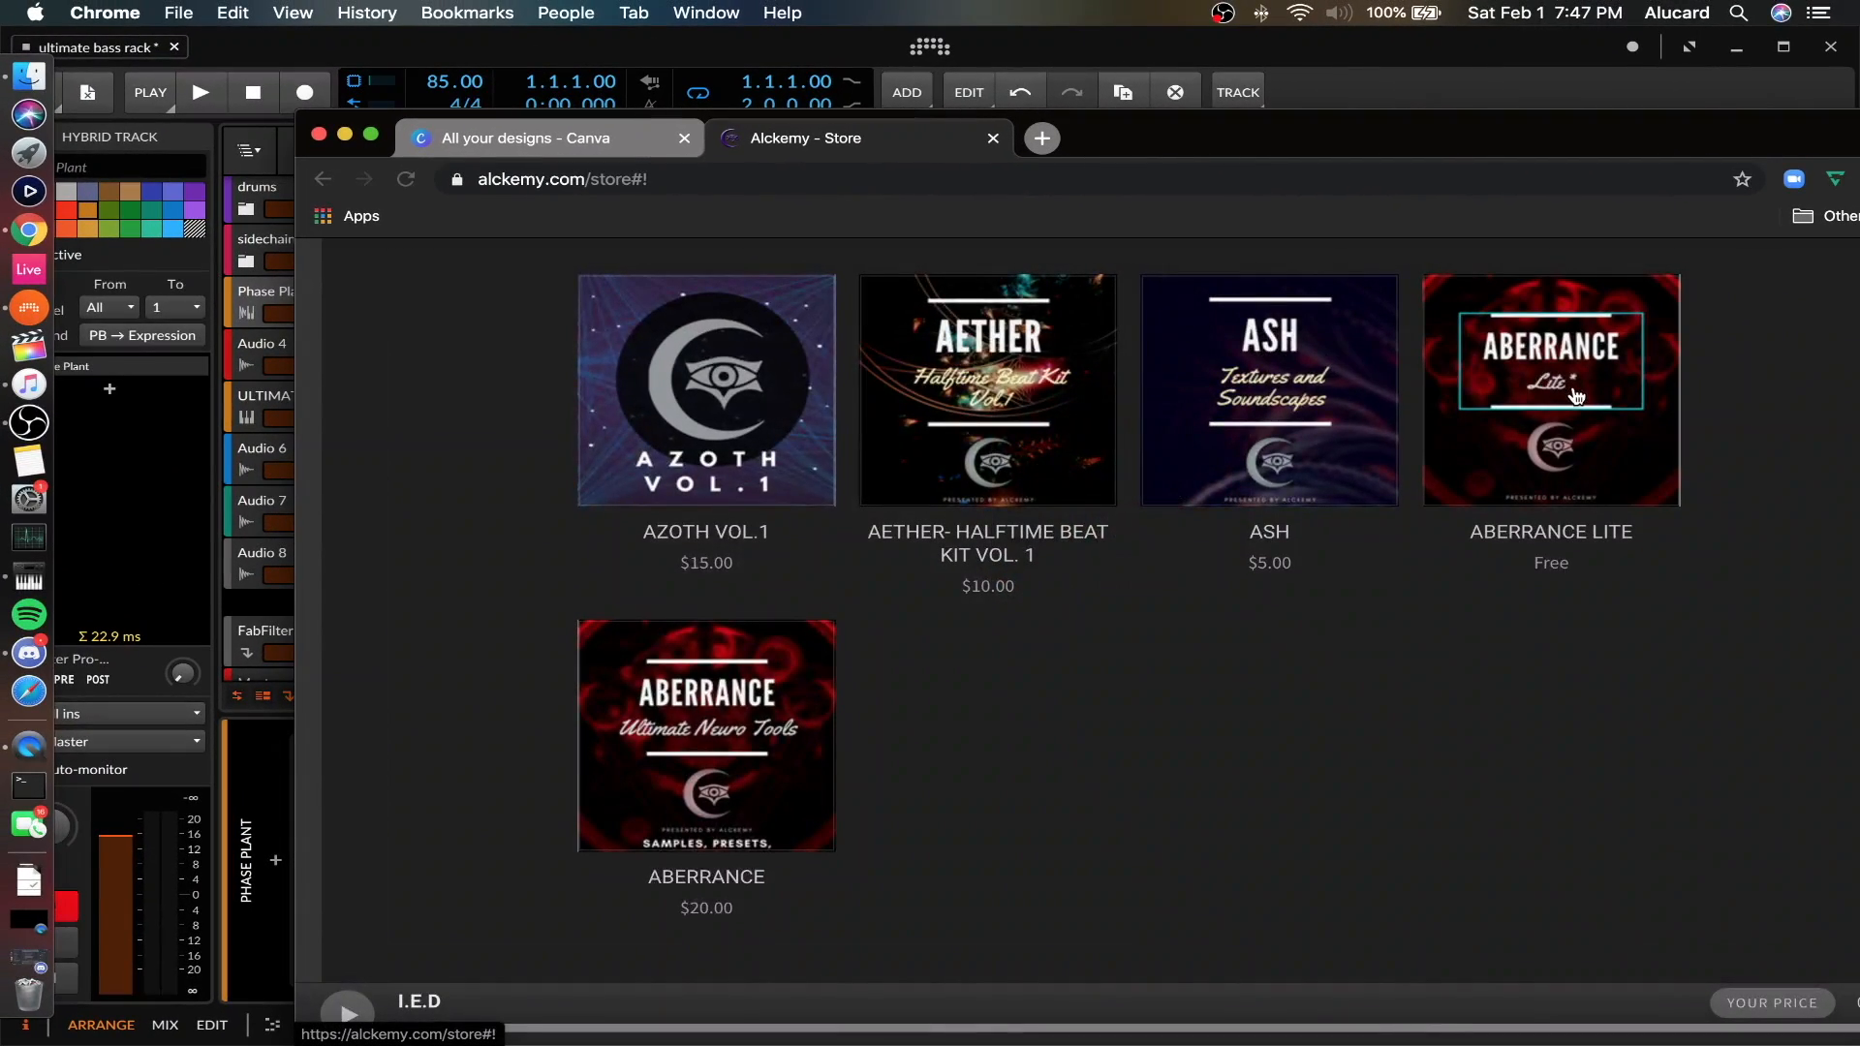
- View the details of the free Aberrance Lite pack and close them again
scroll(1558, 380, "up", 1)
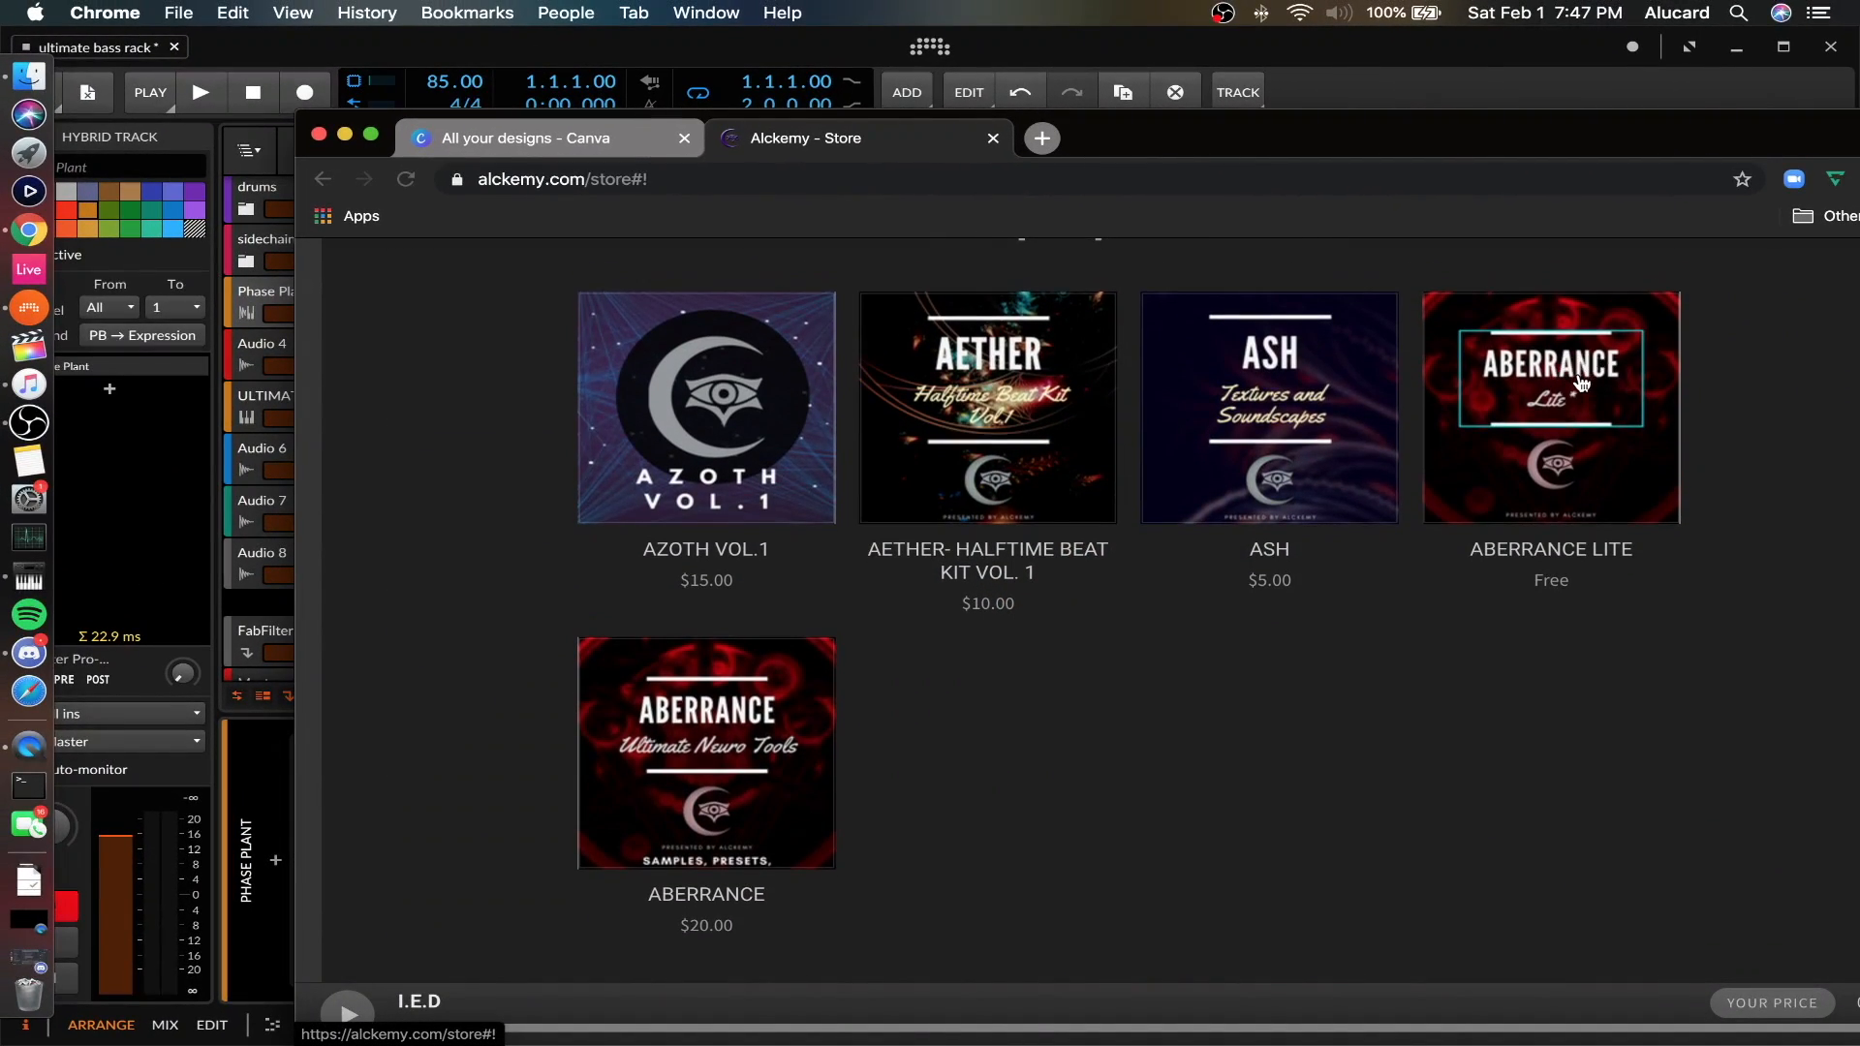
left_click(1581, 384)
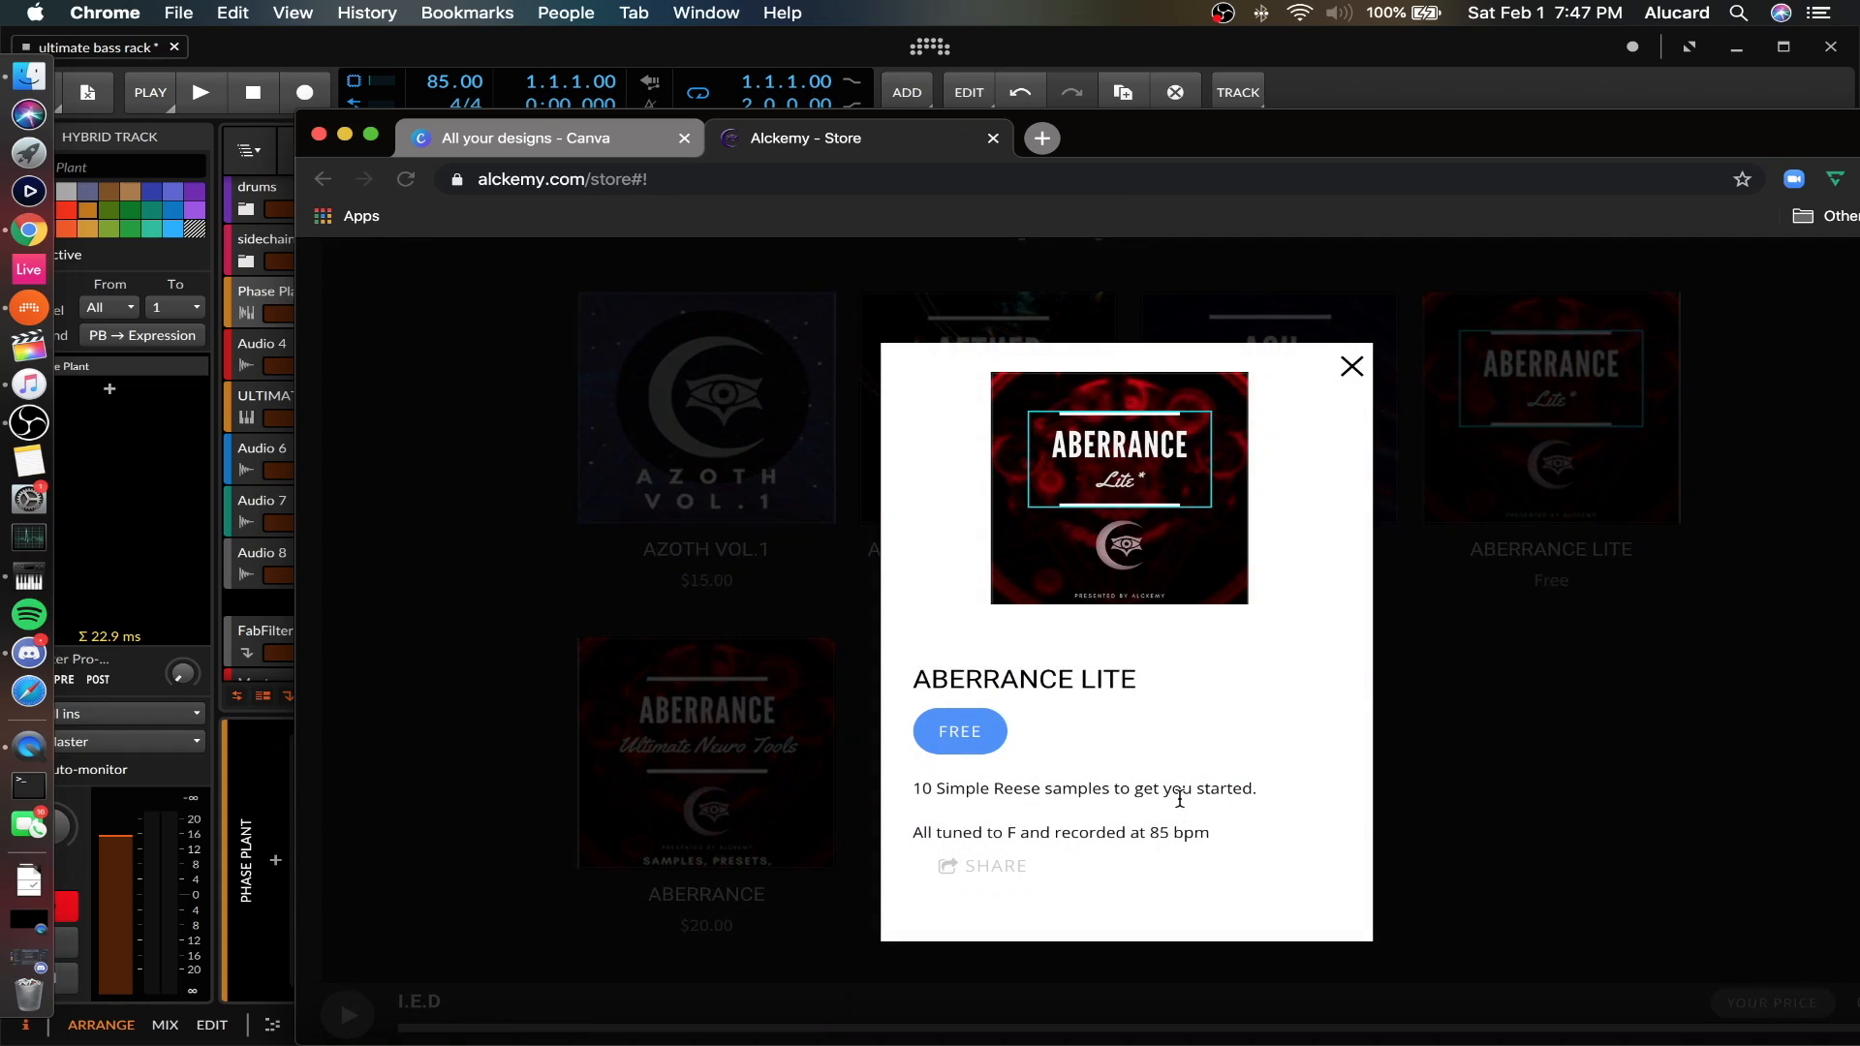
scroll(1180, 802, "down", 1)
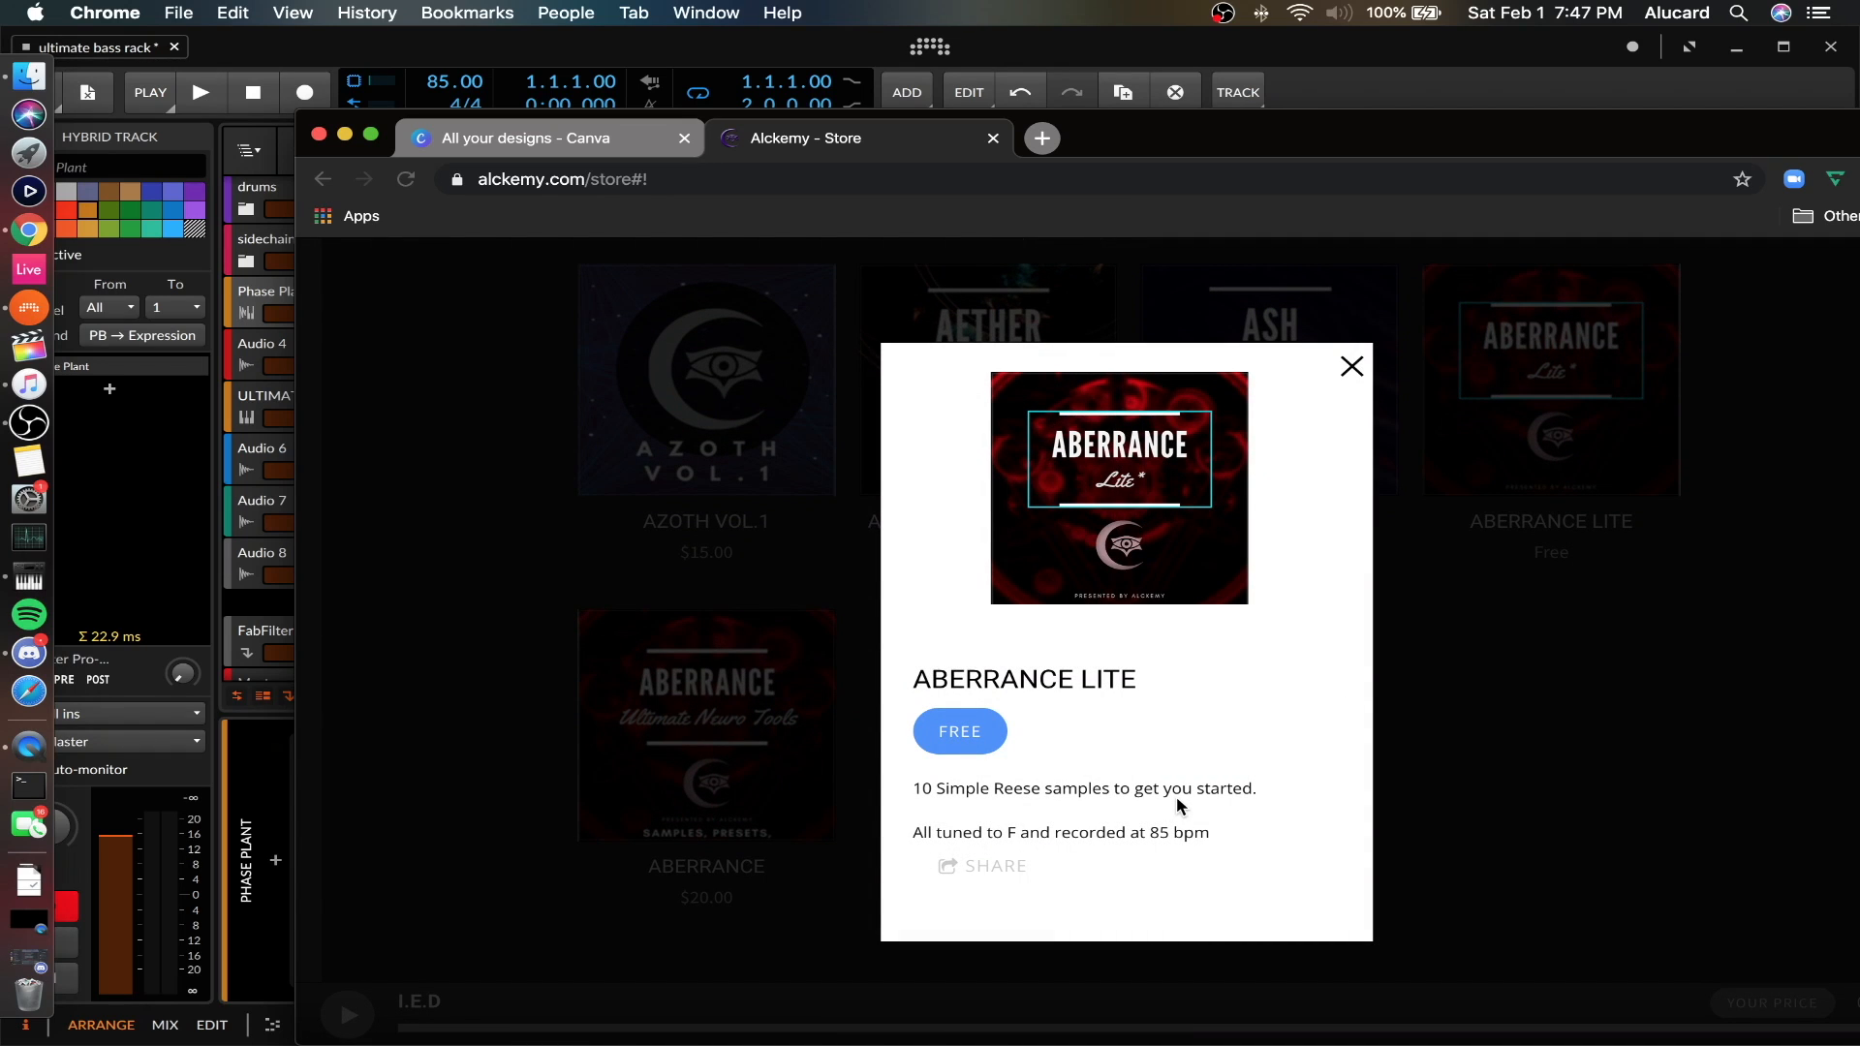
left_click(1351, 366)
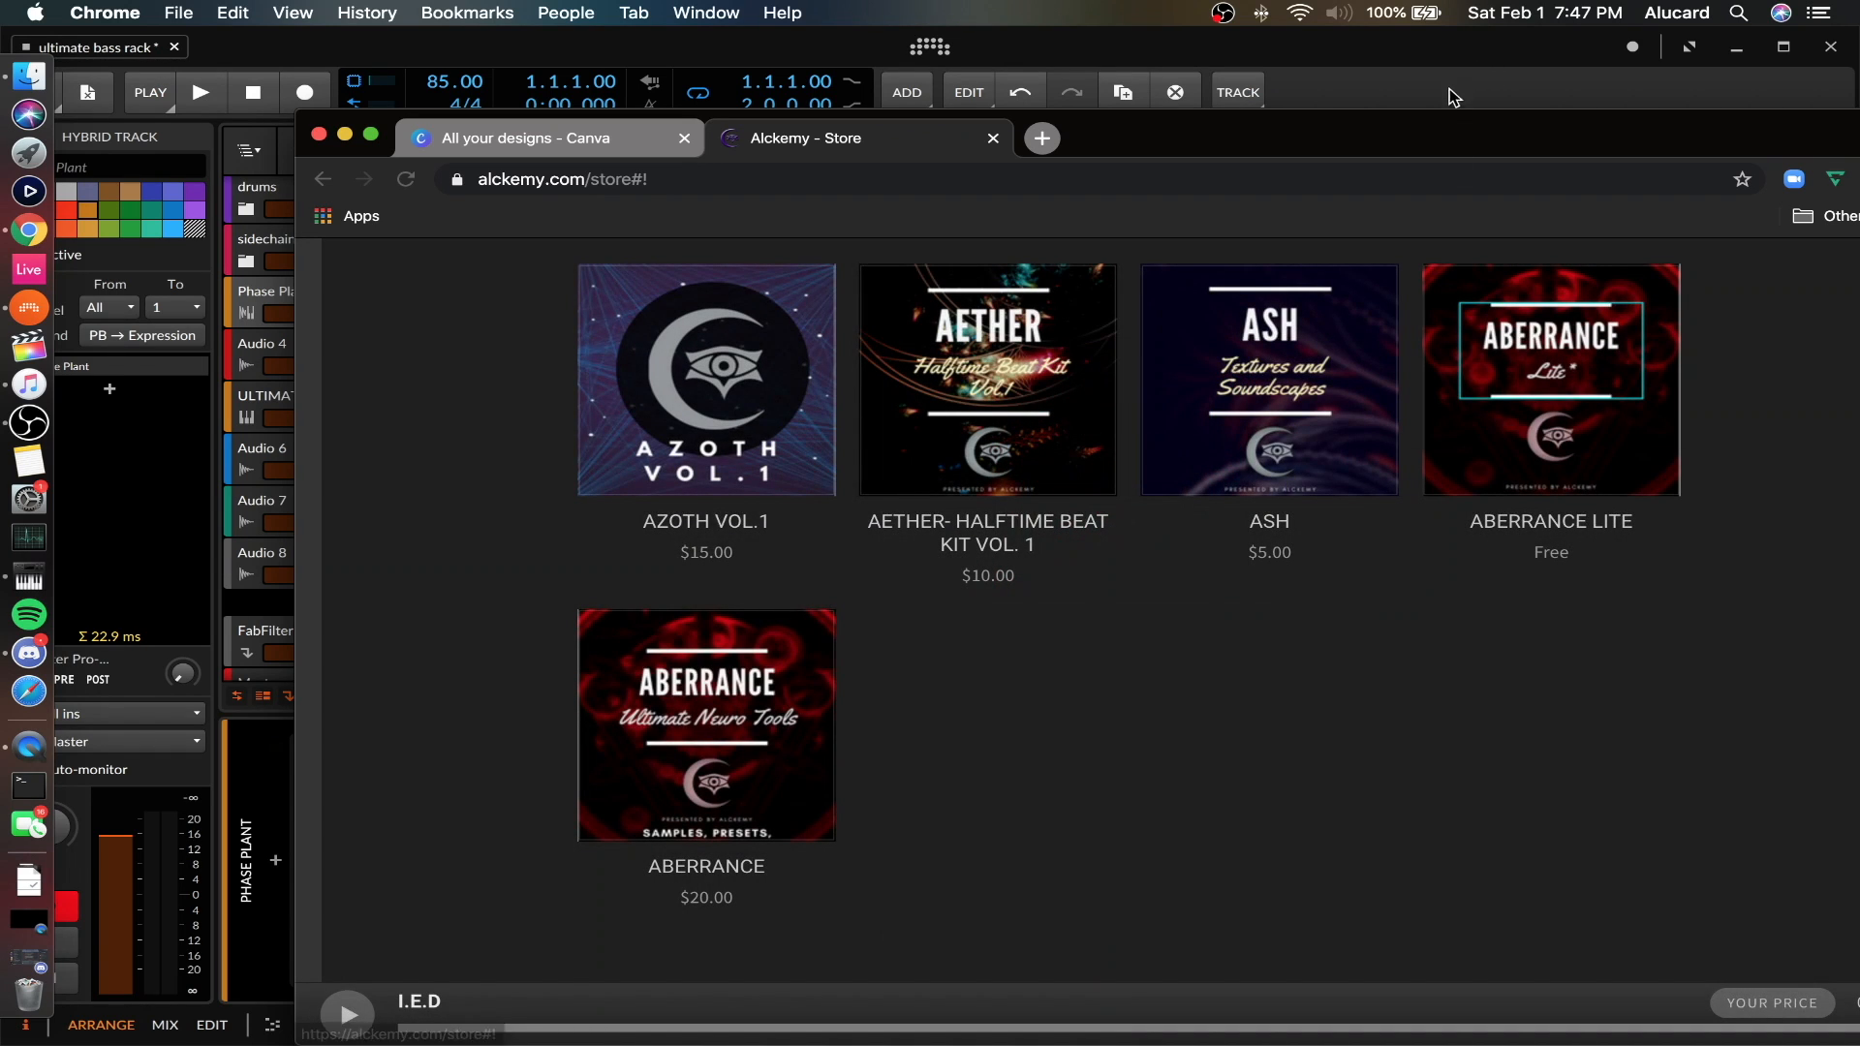
- Minimize the browser window and return to Bitwig Studio in full screen
left_click_drag(1416, 133, 1250, 128)
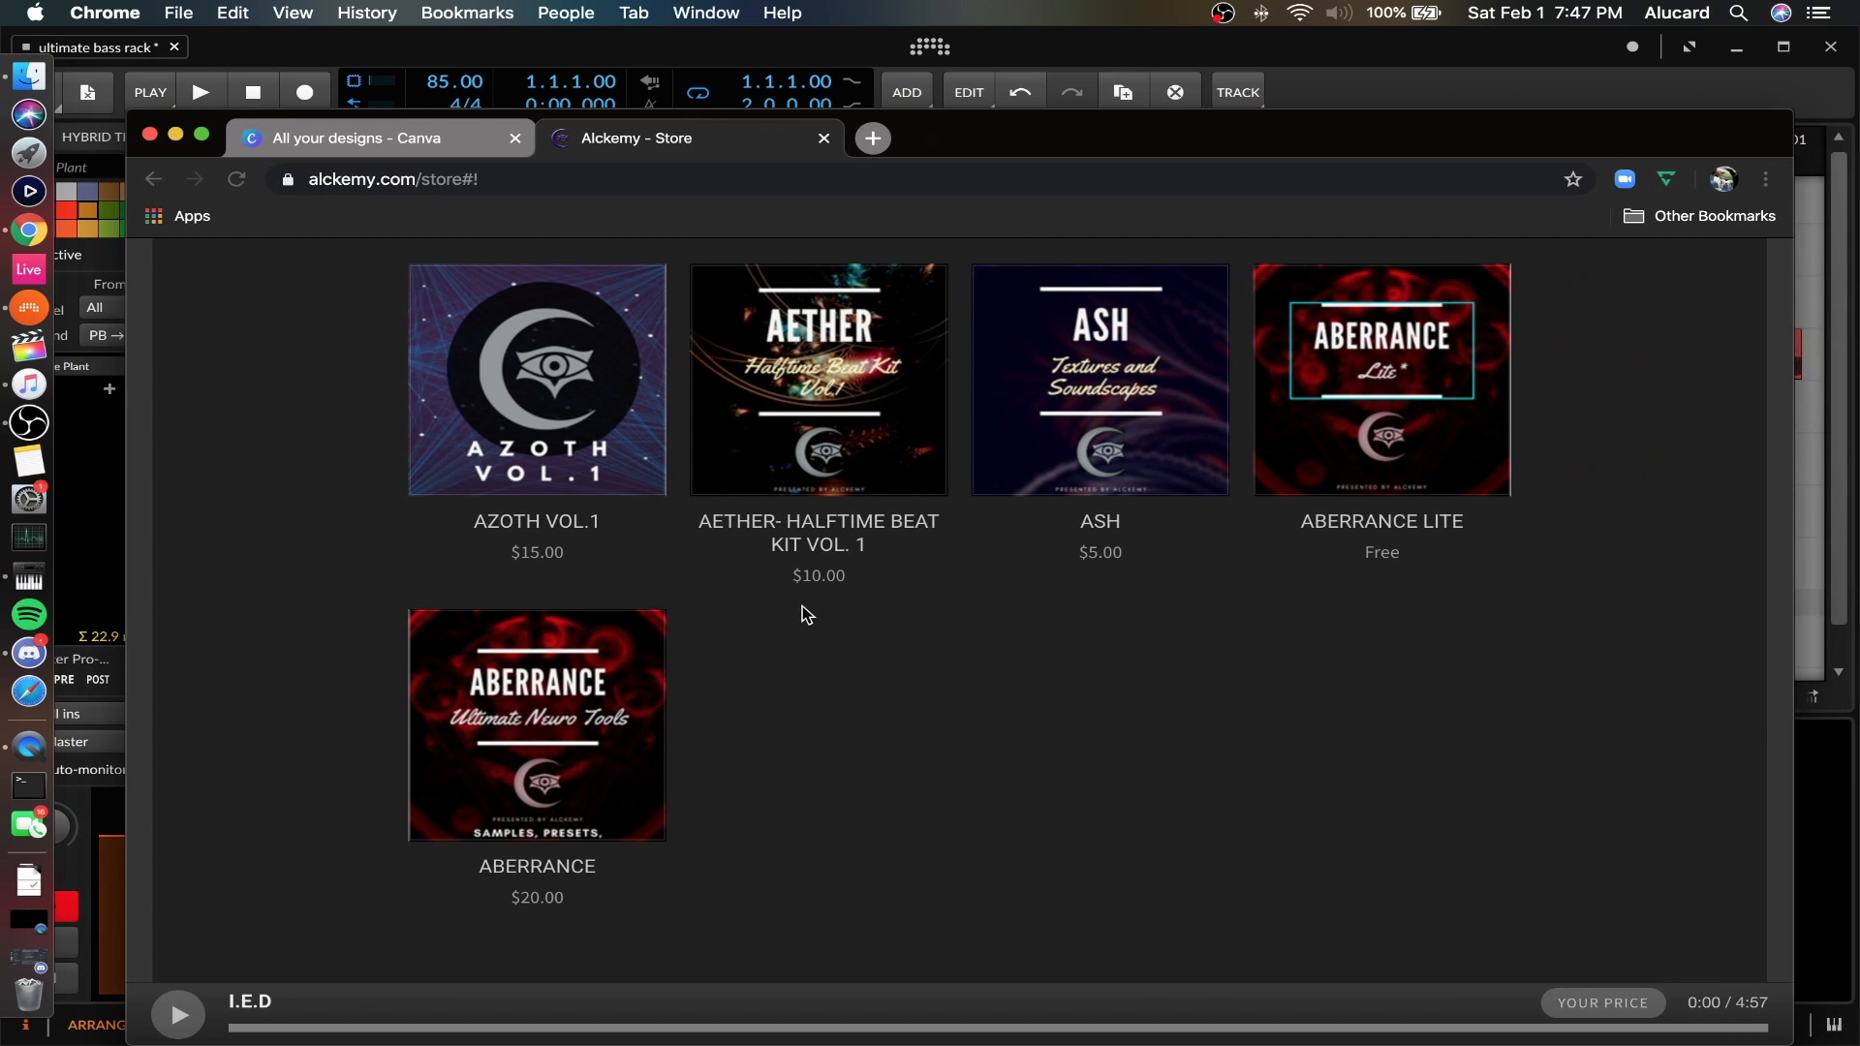
left_click(177, 138)
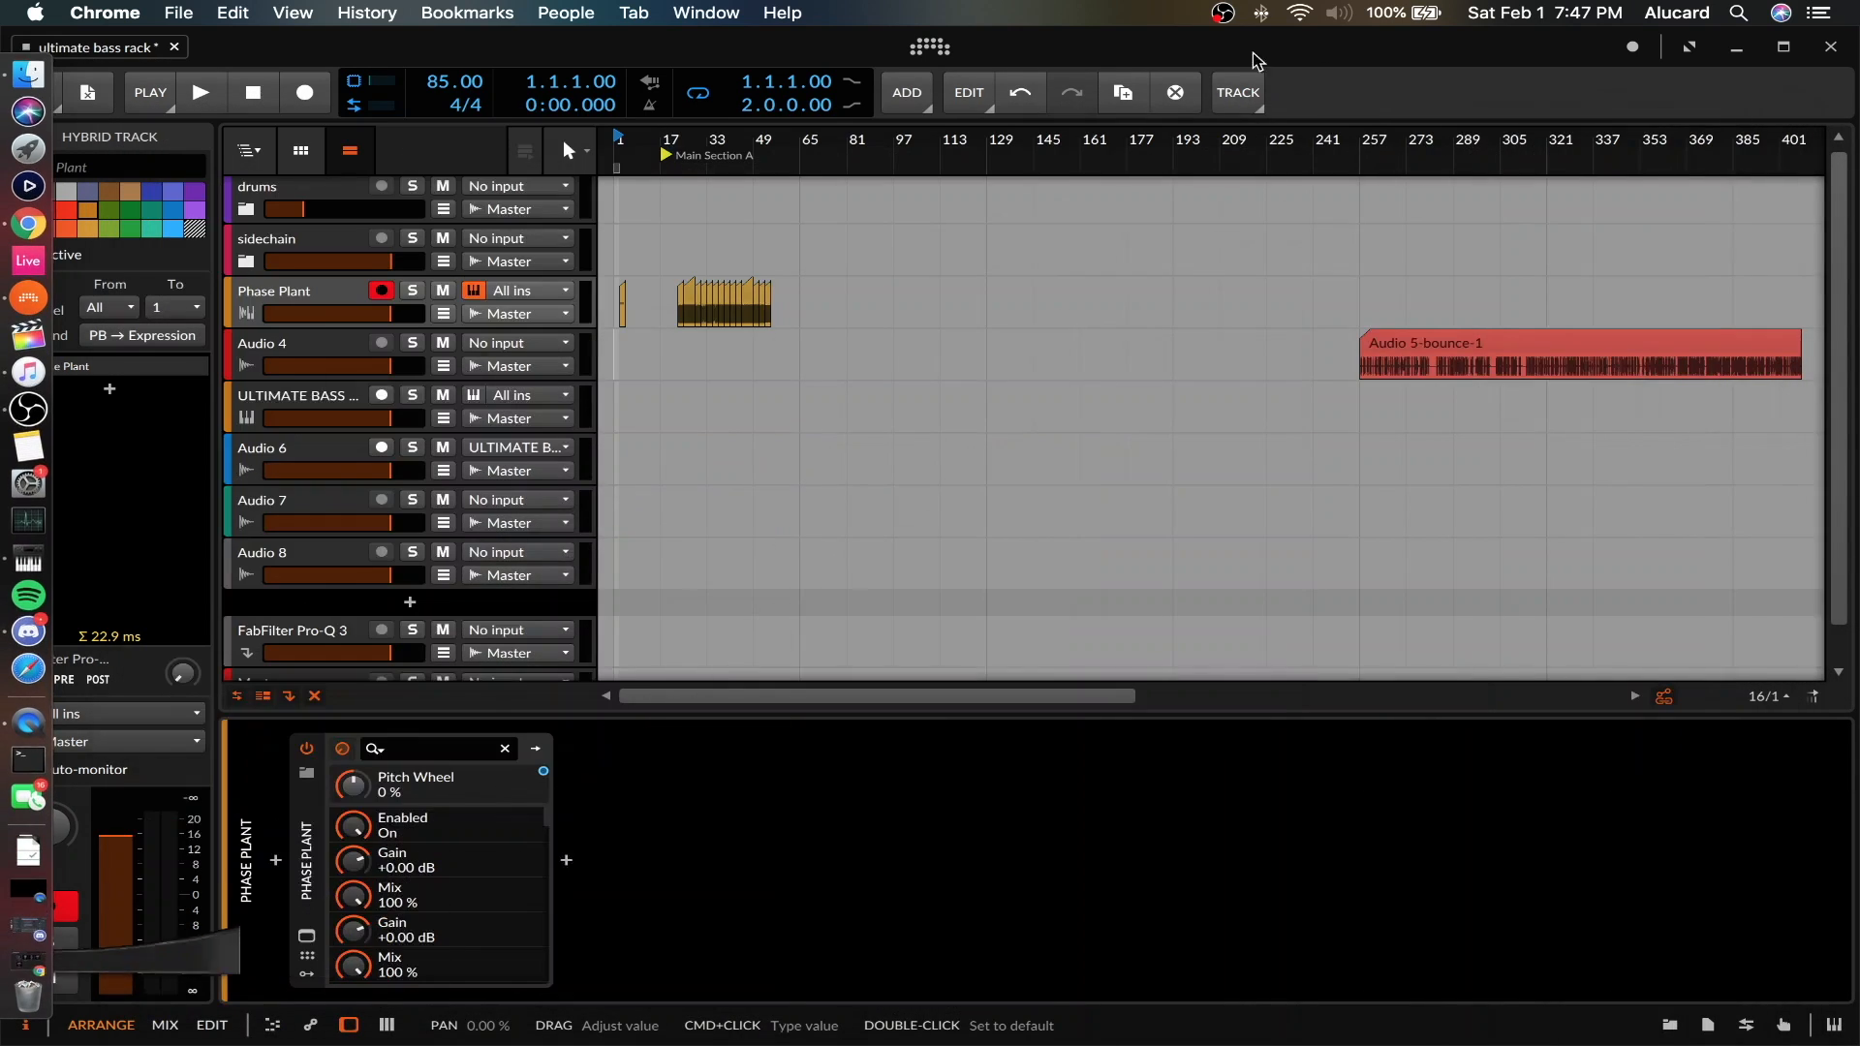
left_click(1690, 47)
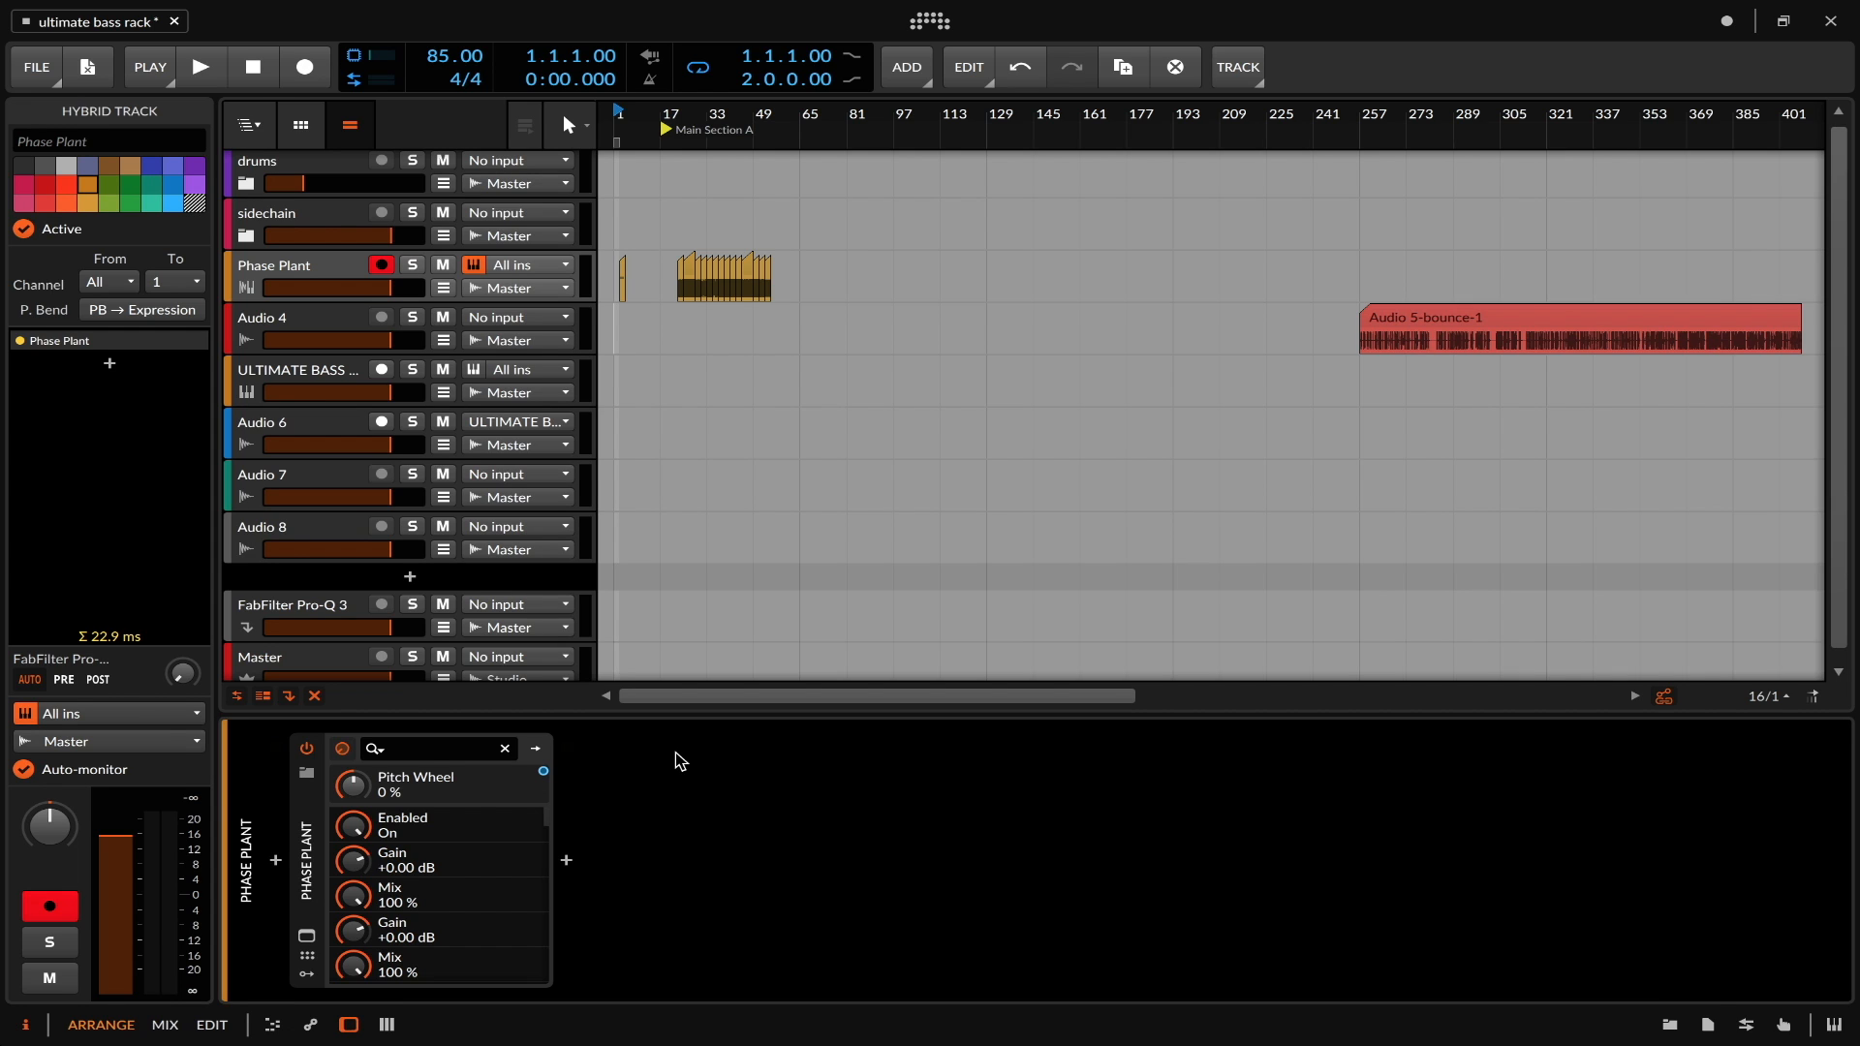
- Open the Phase Plant device's editor, load the VISION REESE user preset and set its bend range to 24
left_click(306, 936)
left_click(377, 72)
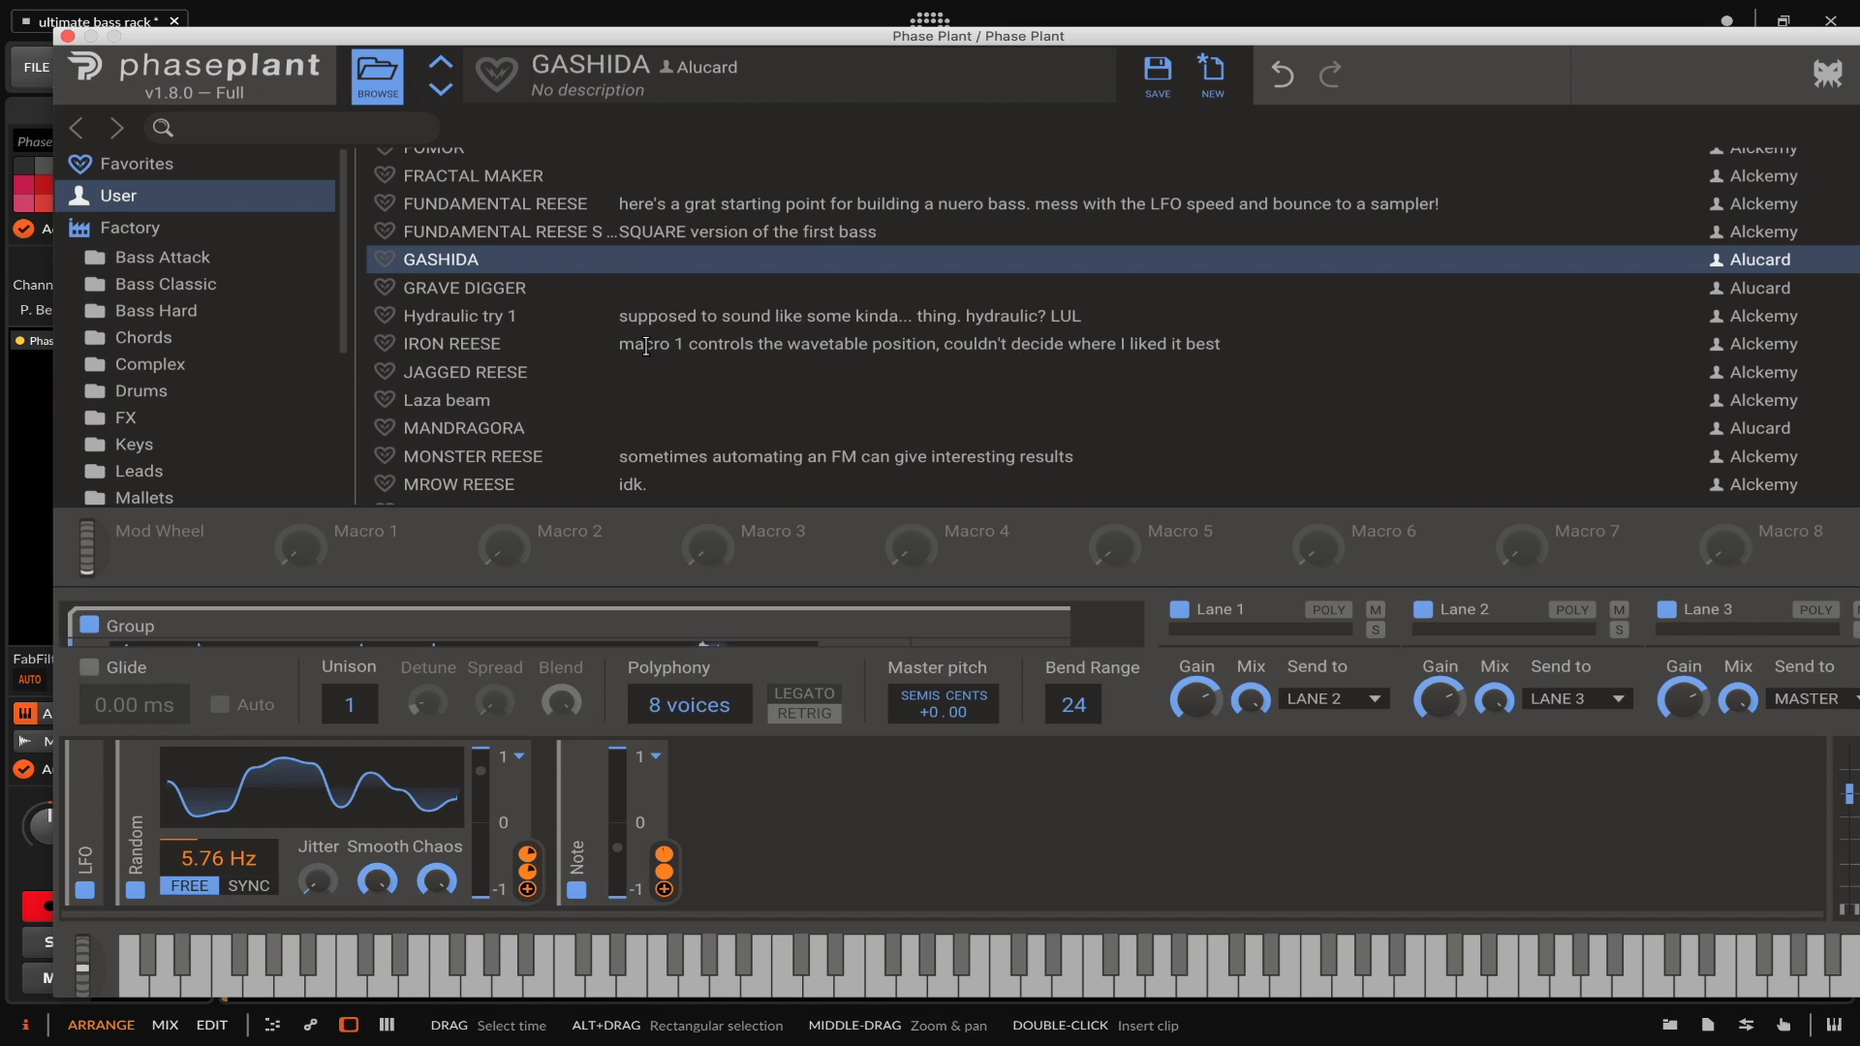
scroll(646, 346, "down", 10)
scroll(646, 346, "down", 5)
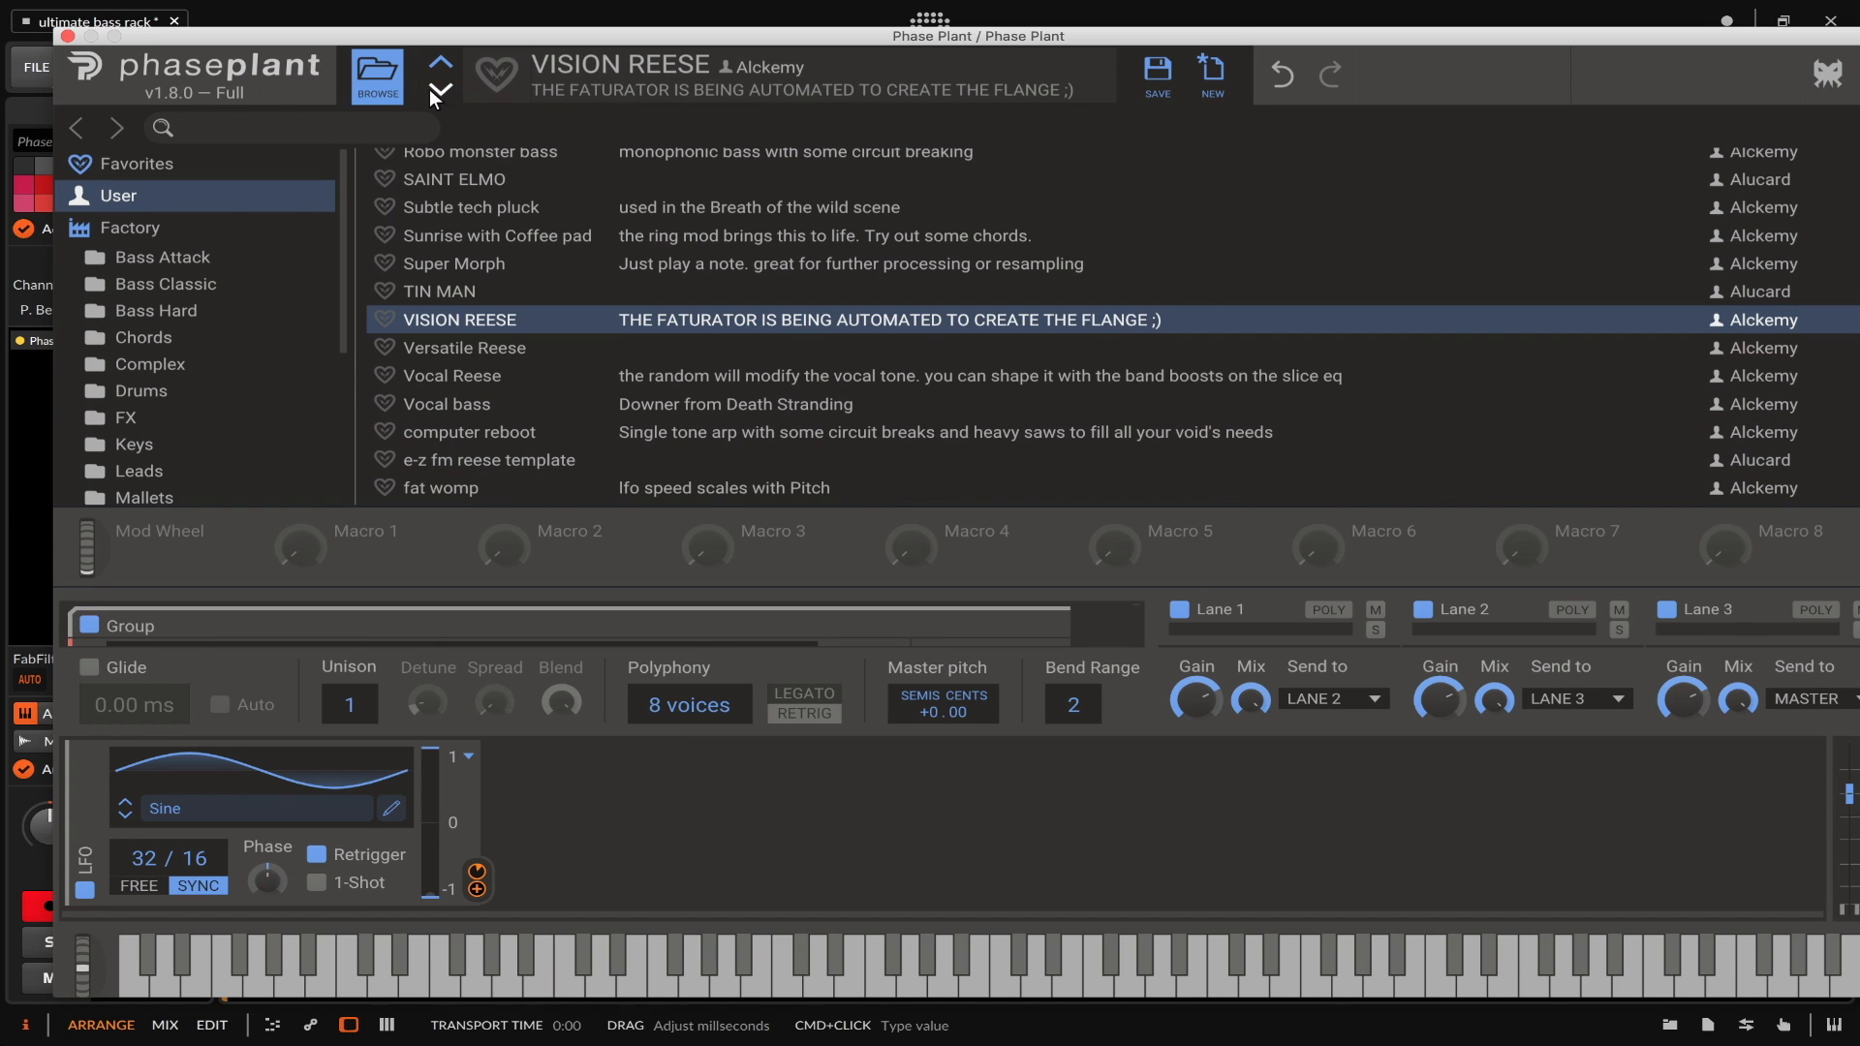
left_click(380, 76)
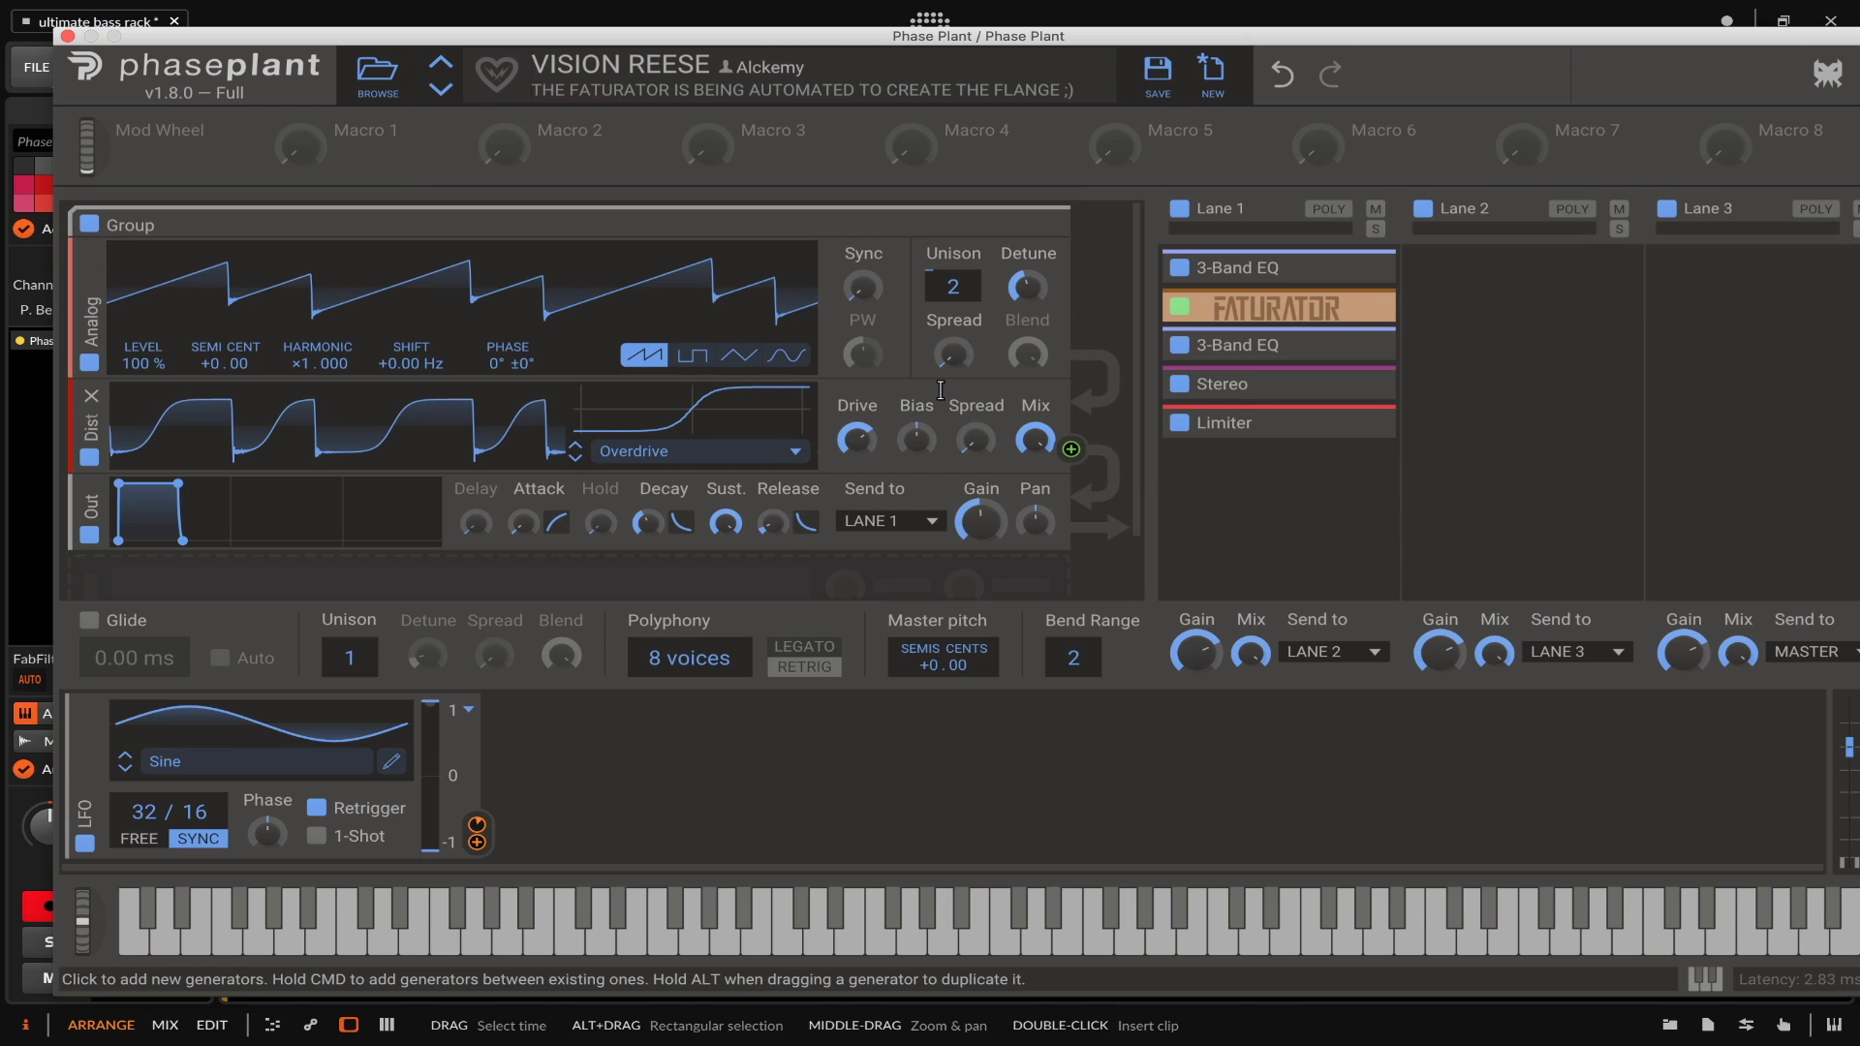
left_click_drag(1080, 673, 1080, 562)
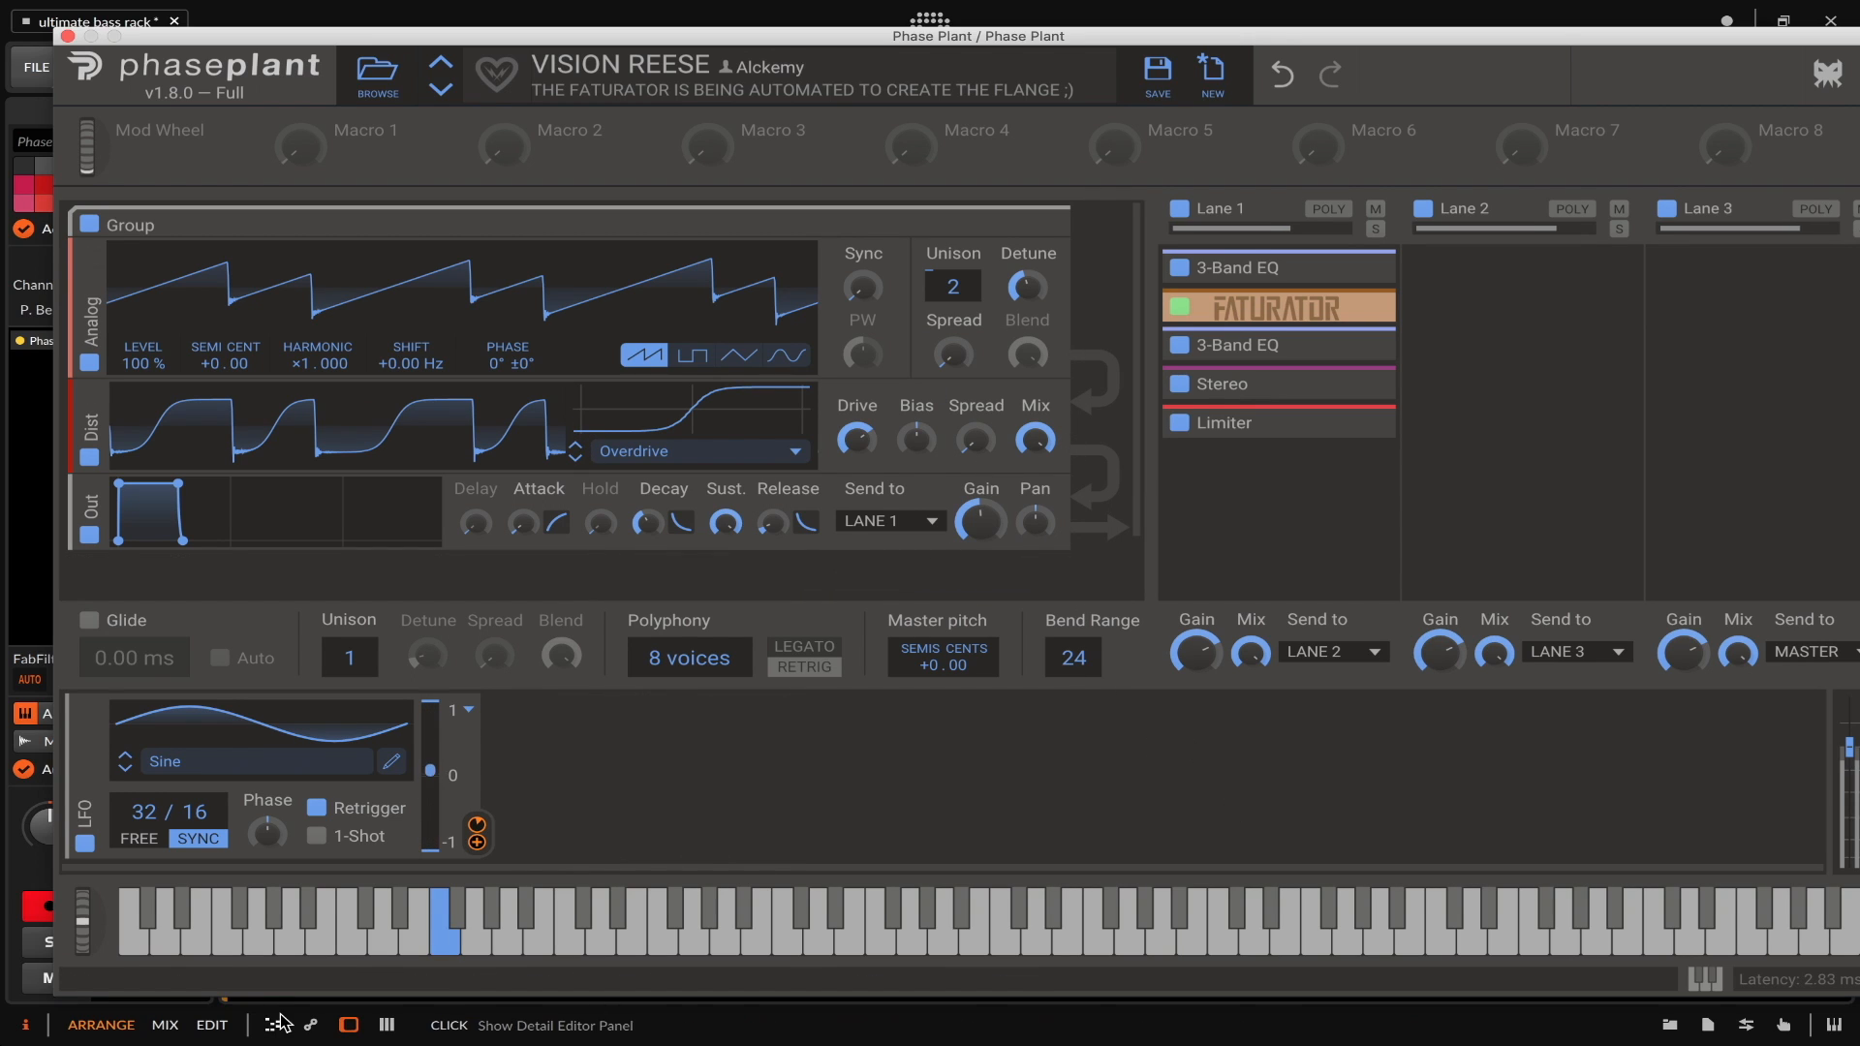
mouse_move(89, 923)
left_mouse_down()
mouse_move(85, 983)
mouse_move(90, 860)
mouse_move(84, 963)
mouse_move(55, 901)
mouse_move(70, 953)
left_mouse_up()
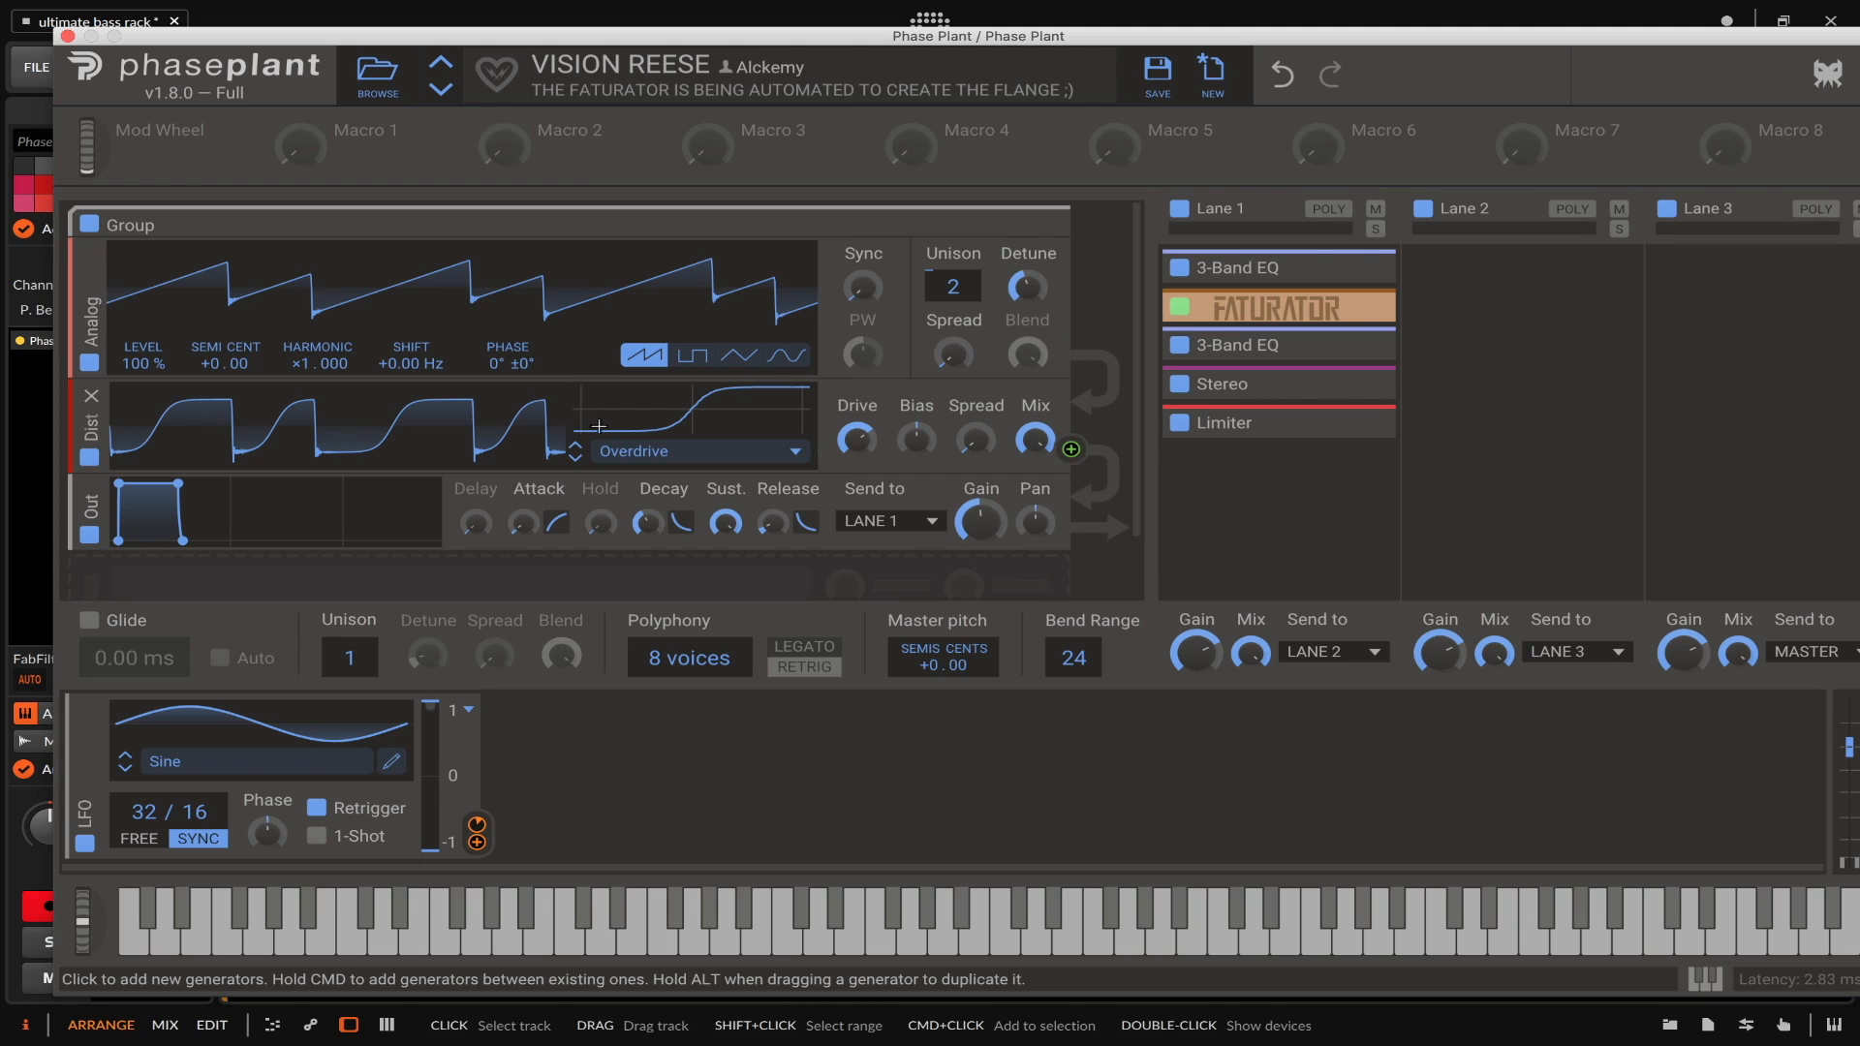
- Examine the settings of the first 3-Band EQ, the Faturator and the Stereo snapin in Lane 1
left_click(1362, 272)
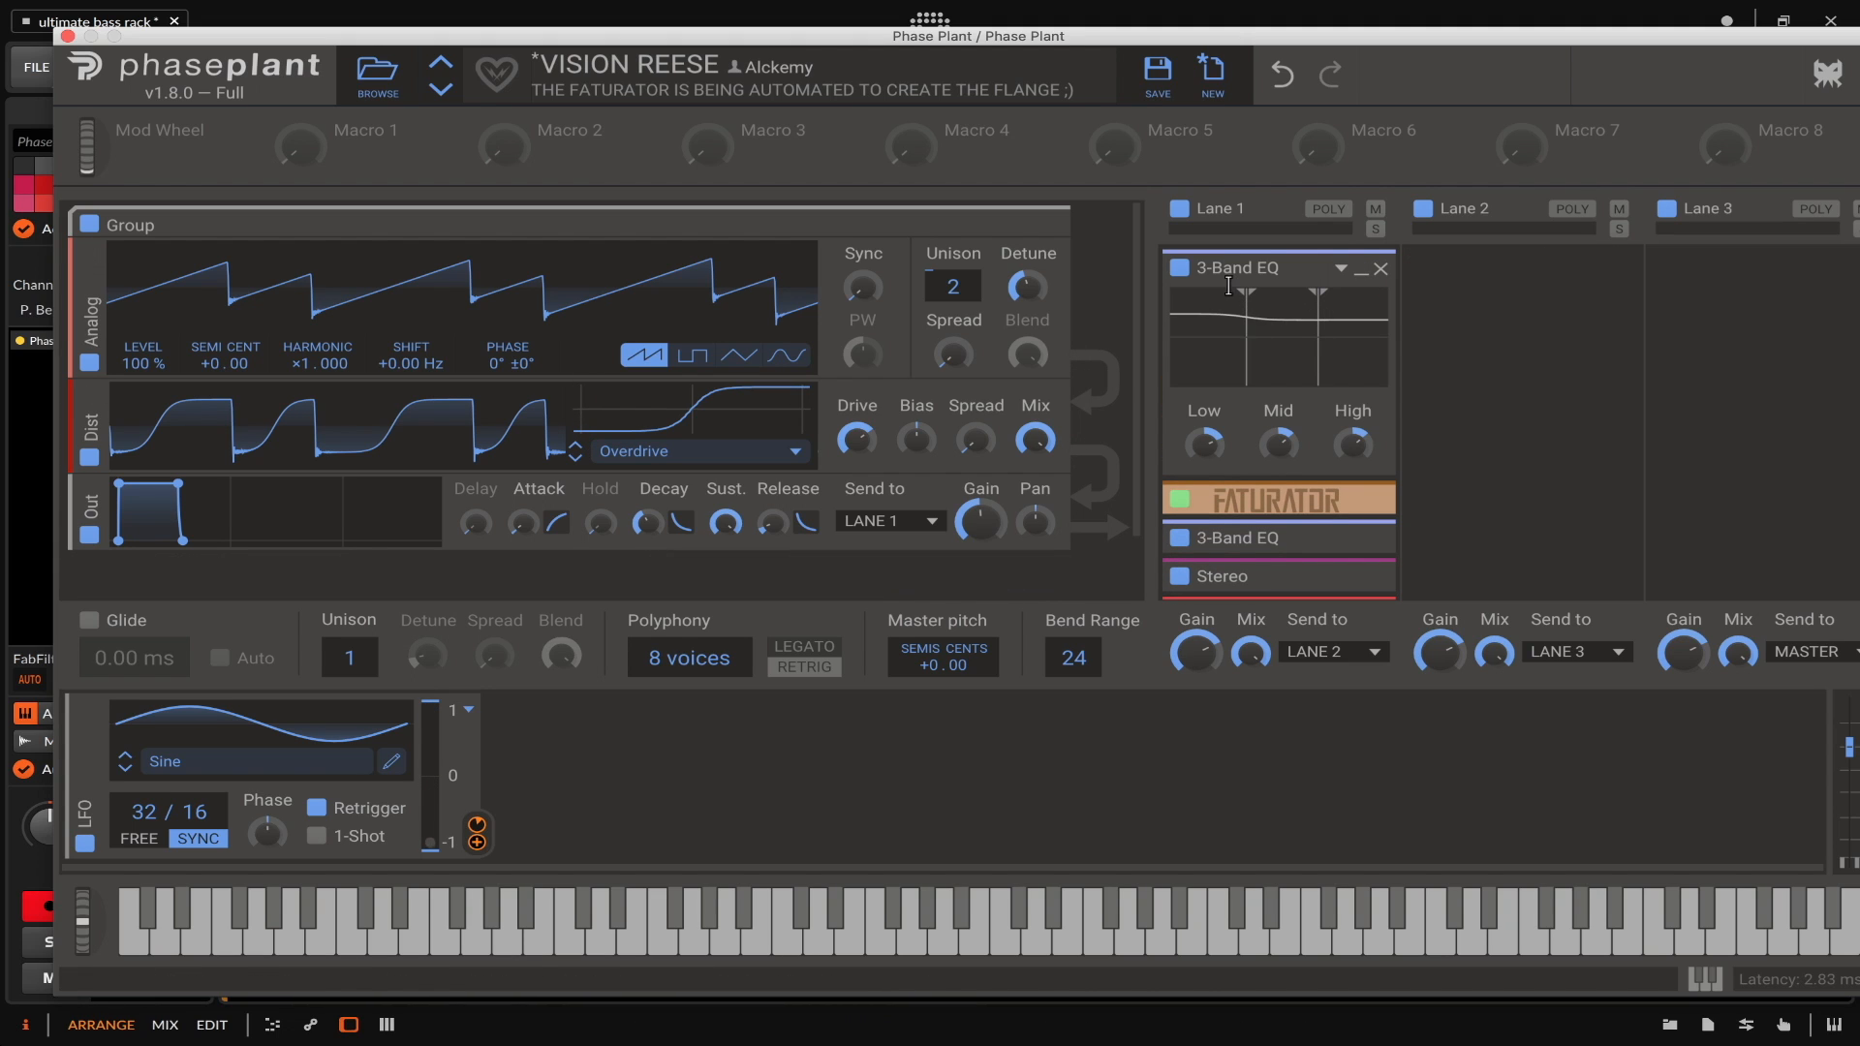
left_click(1362, 273)
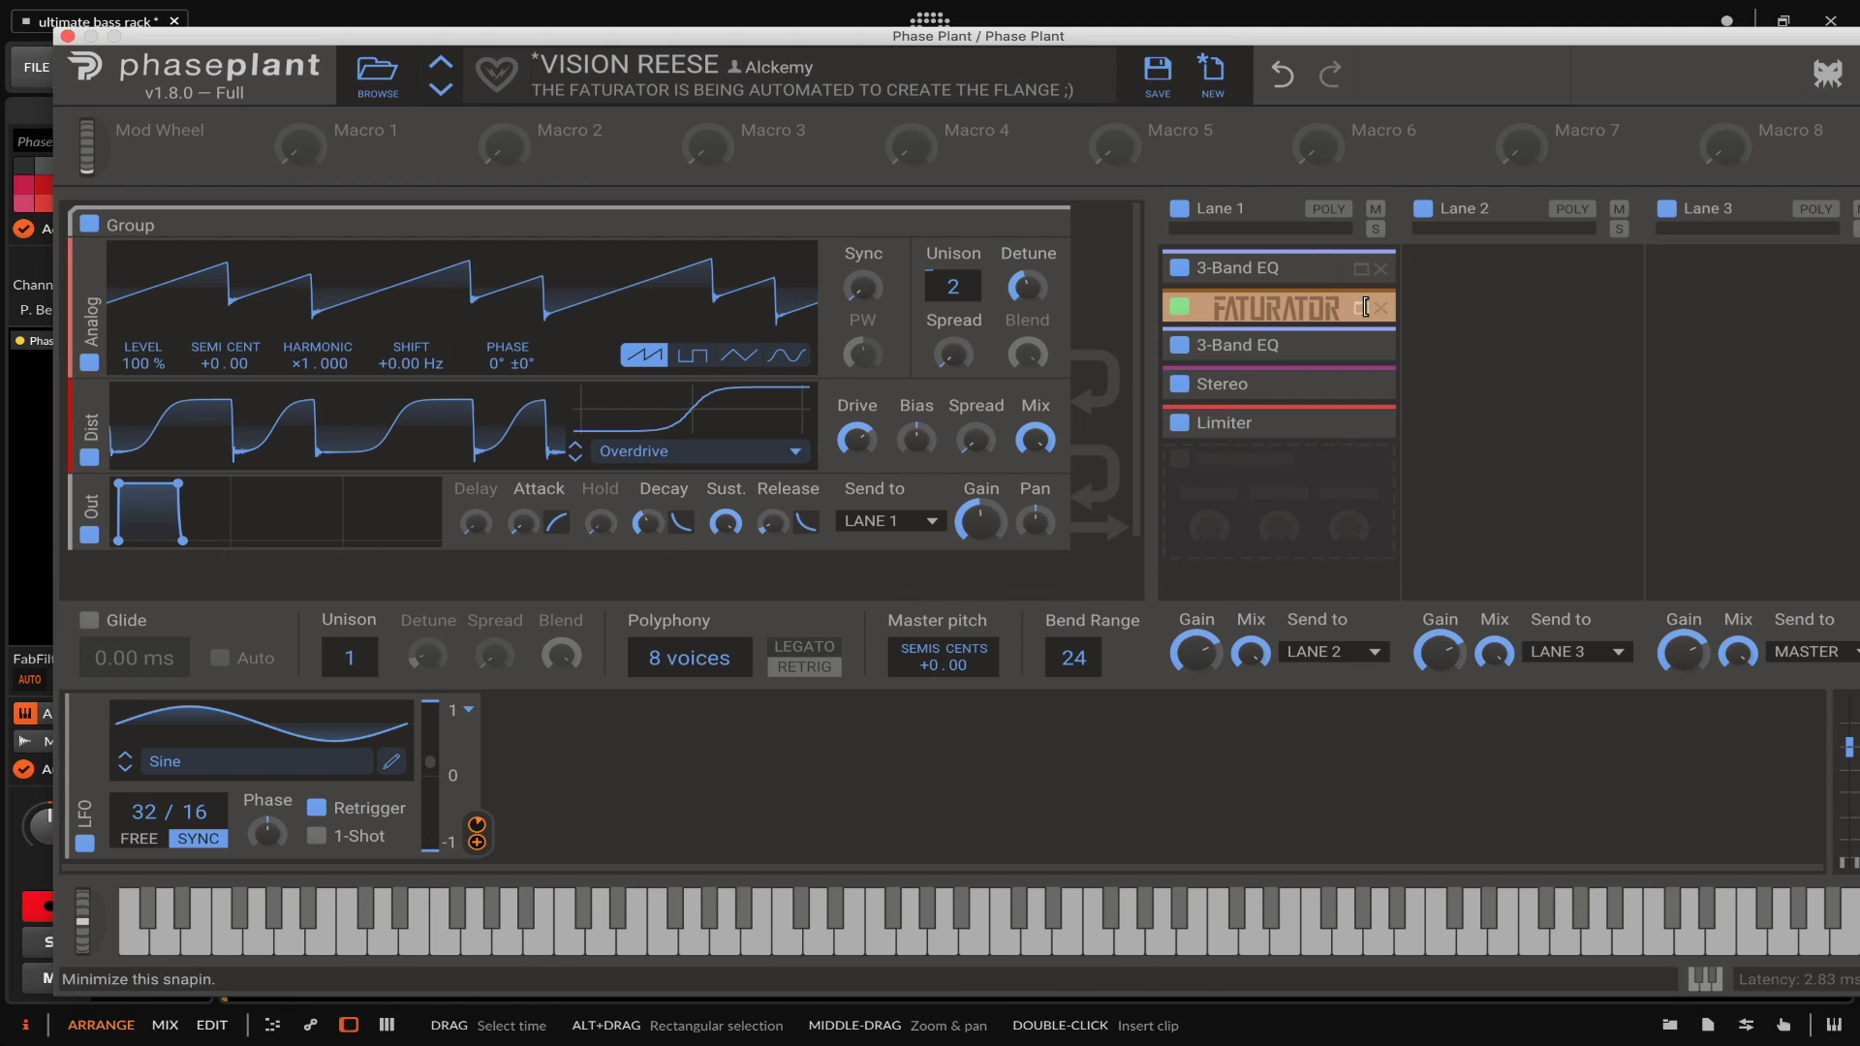
left_click(1361, 308)
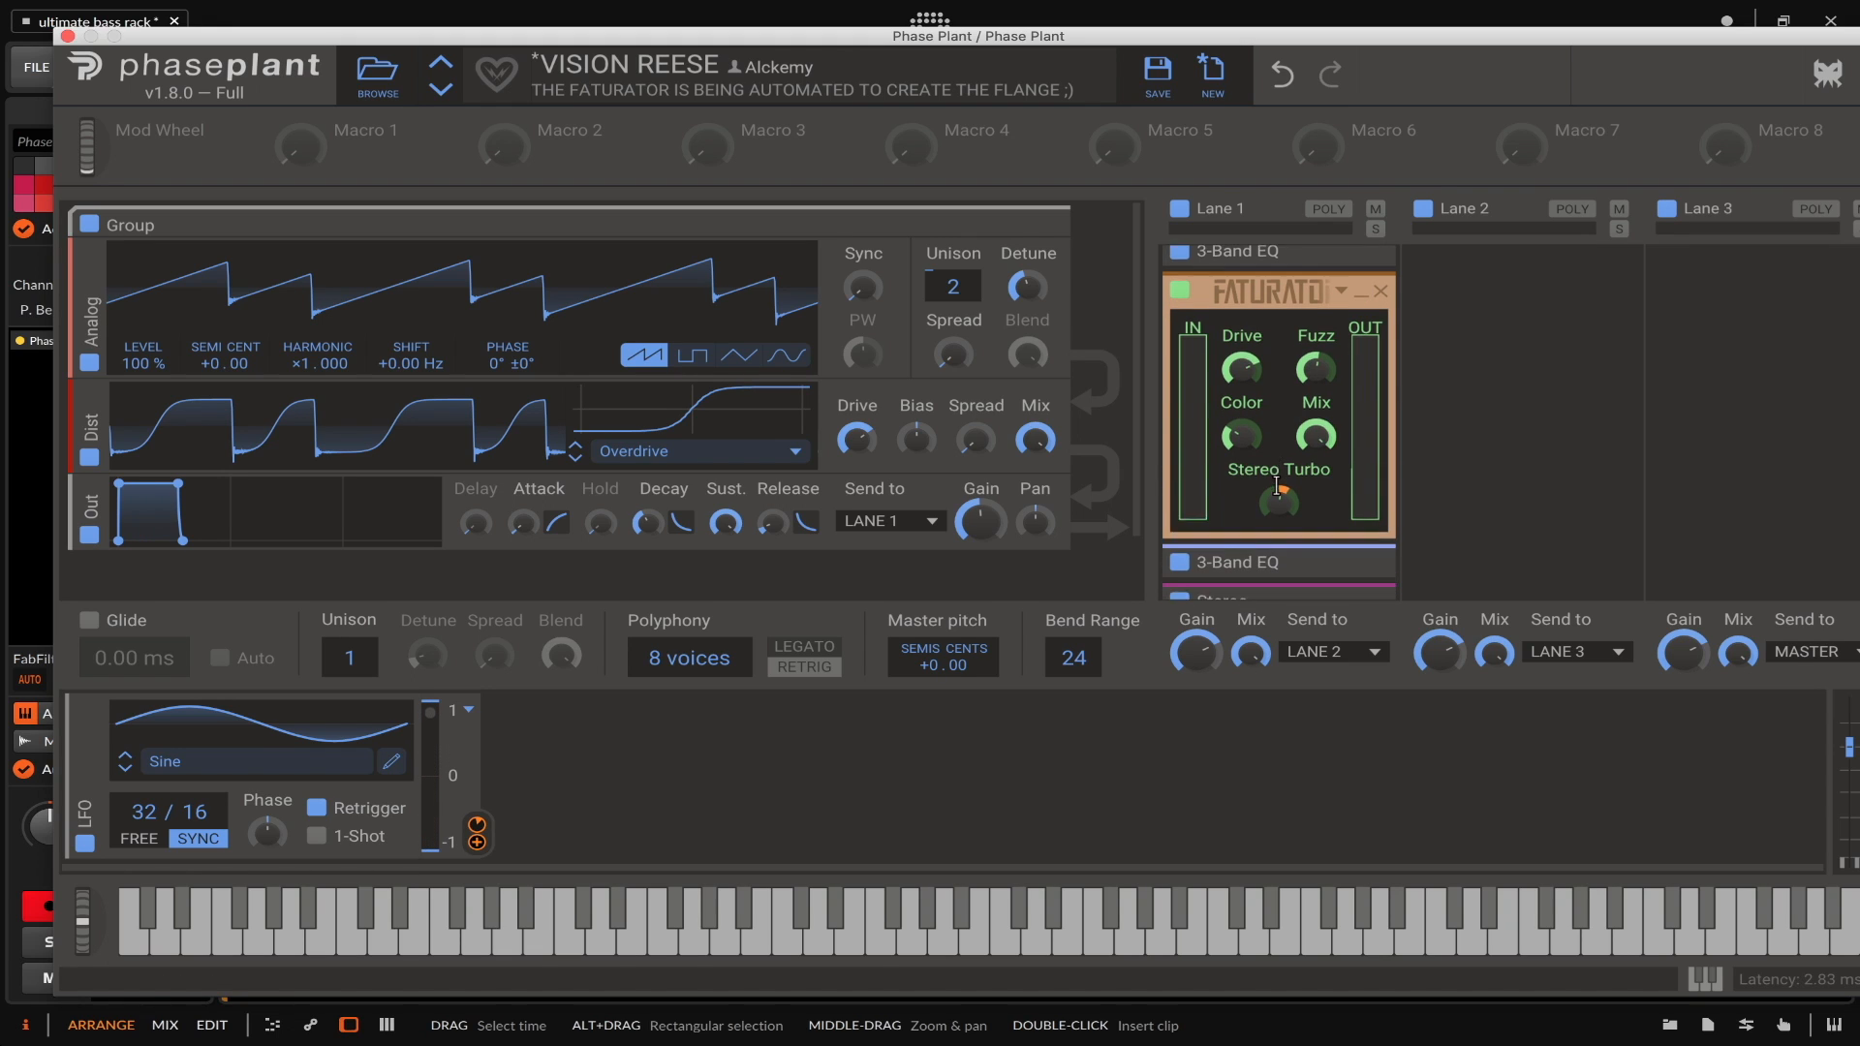
scroll(1289, 378, "down", 2)
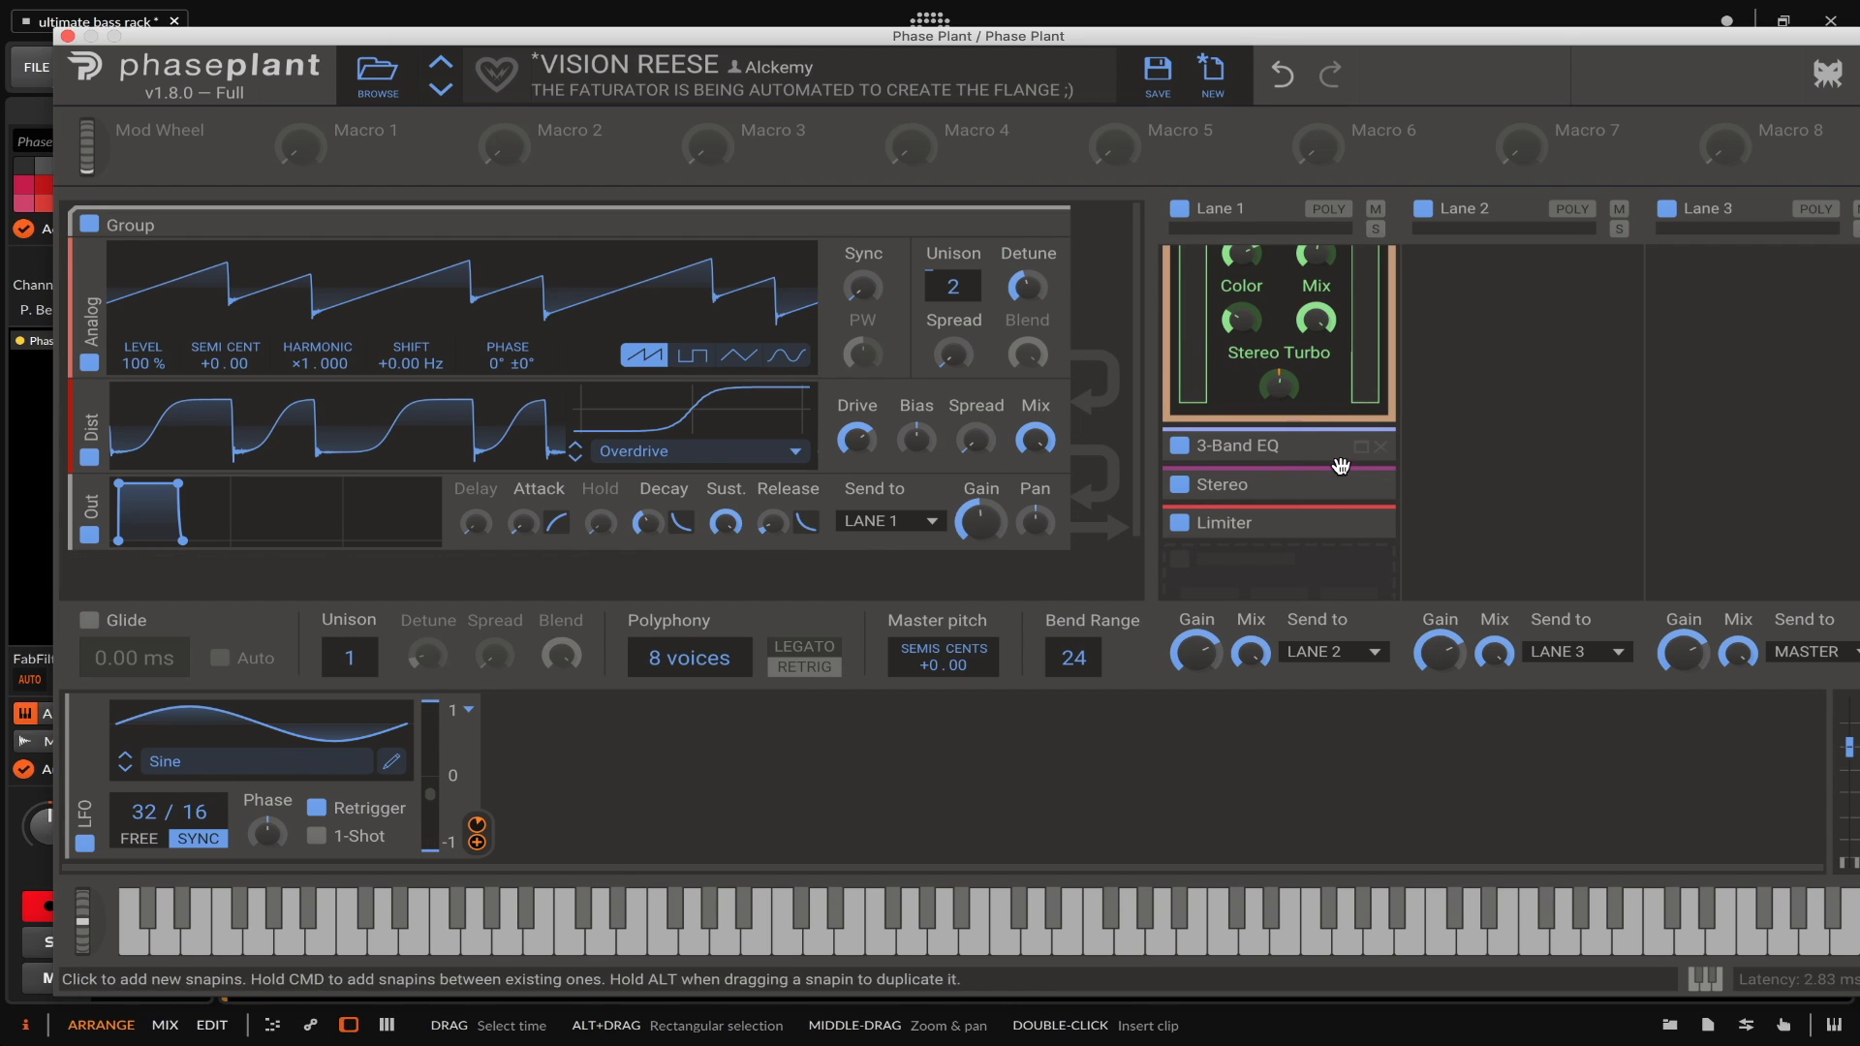
left_click(1360, 486)
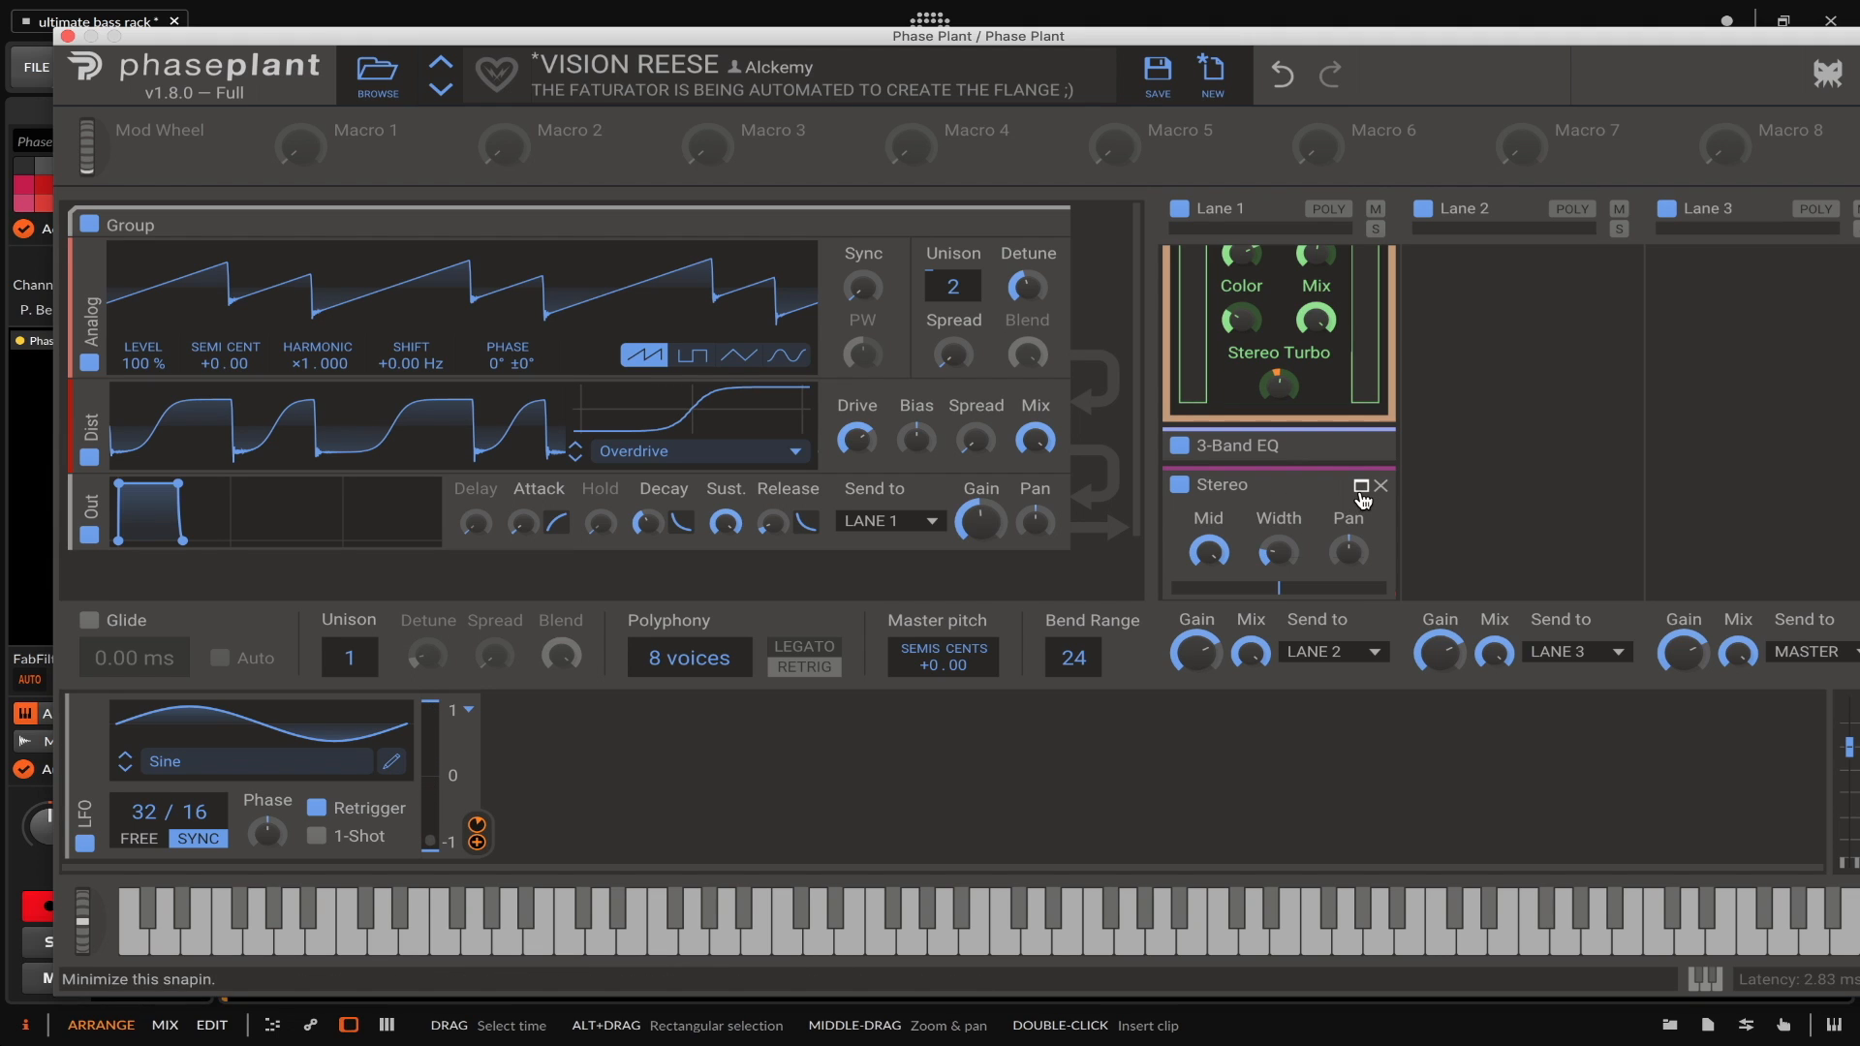
left_click(1360, 486)
- Examine the second 3-Band EQ, the Limiter and the Stereo width settings that follow the Faturator in Lane 1
left_click_drag(1376, 418, 1377, 442)
scroll(1380, 442, "up", 1)
left_click(1361, 513)
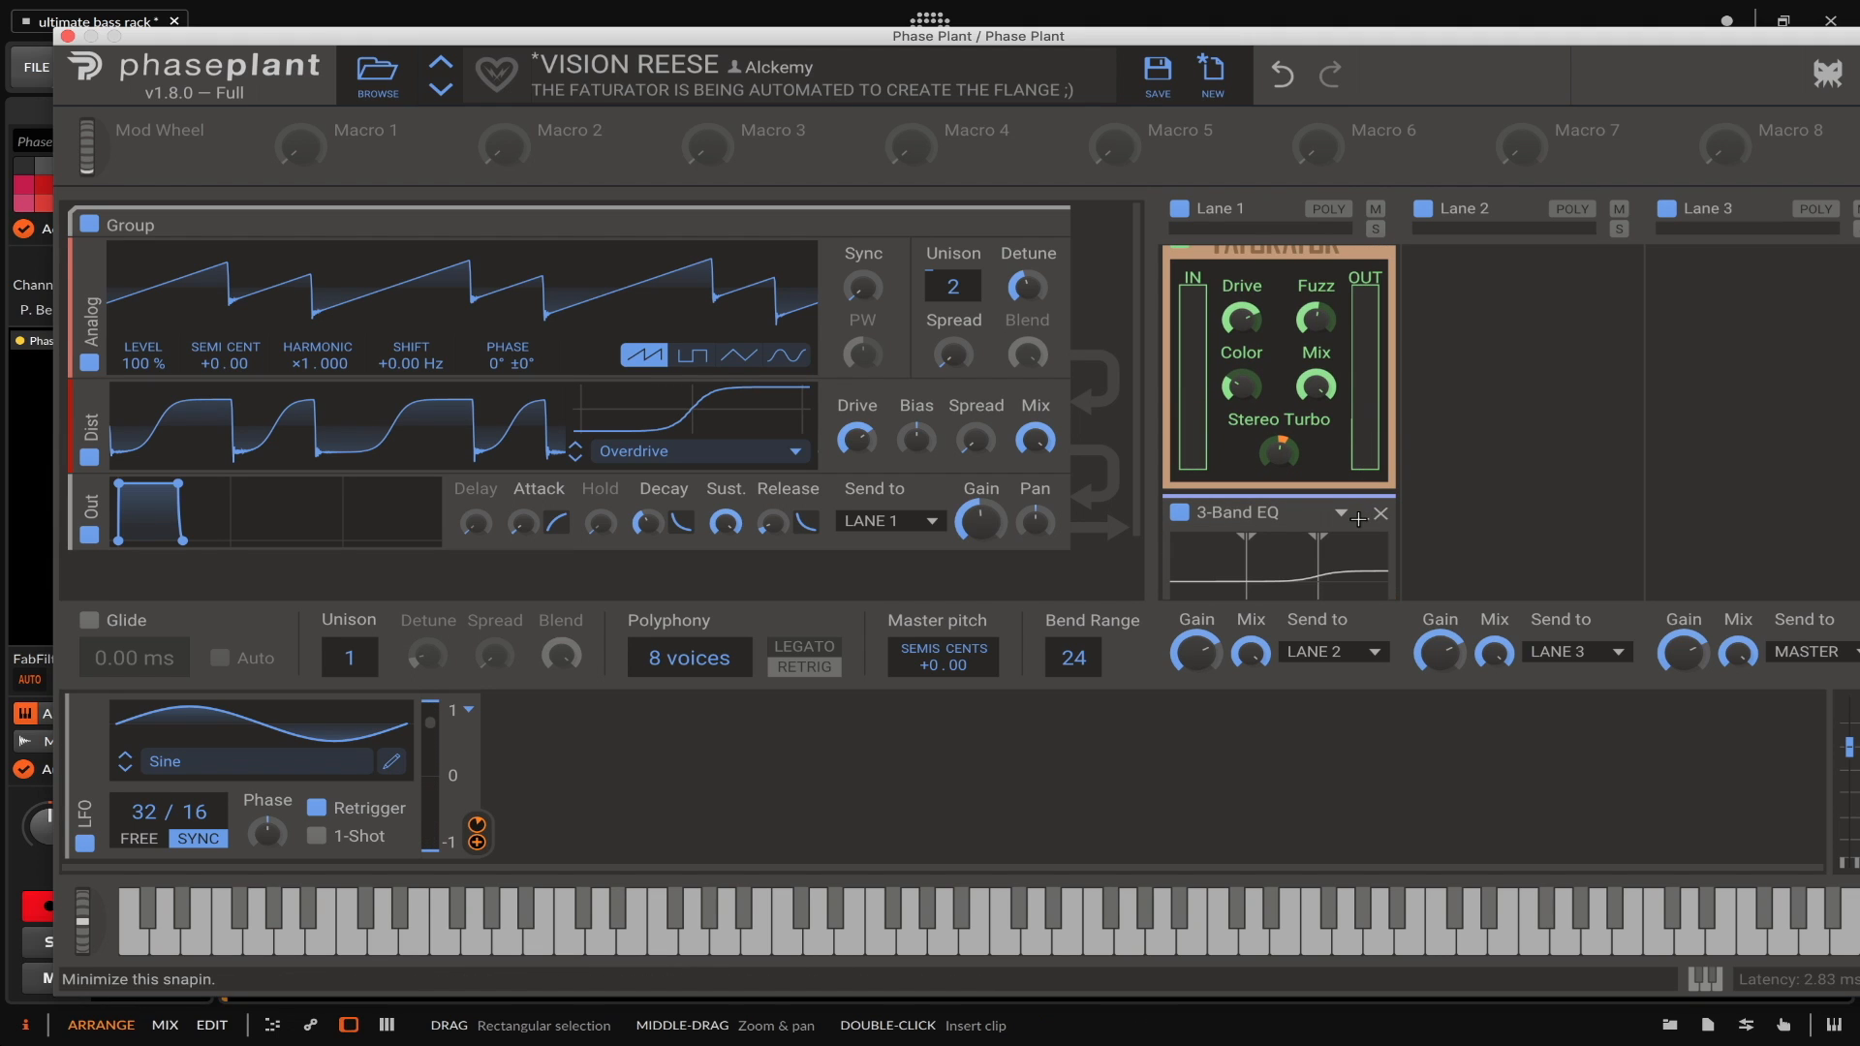
scroll(1347, 512, "down", 5)
scroll(1338, 397, "up", 2)
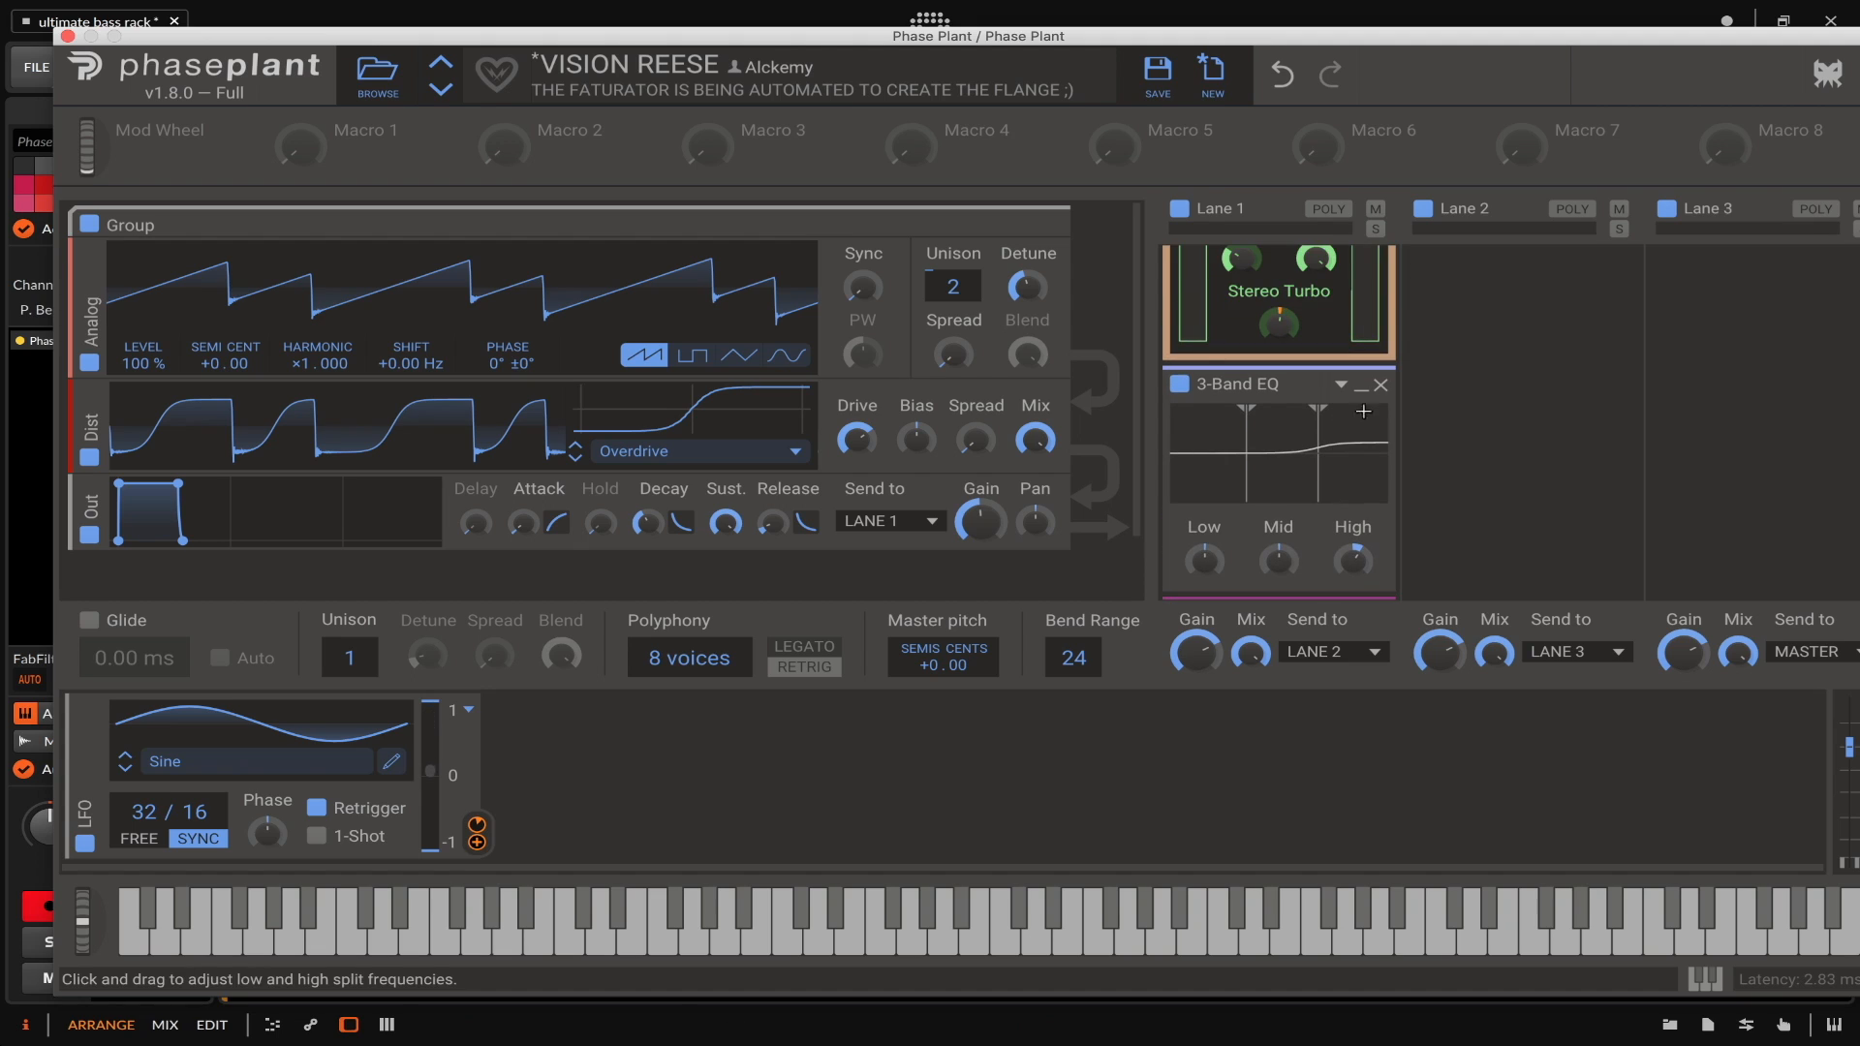
left_click(1361, 380)
left_click(1365, 453)
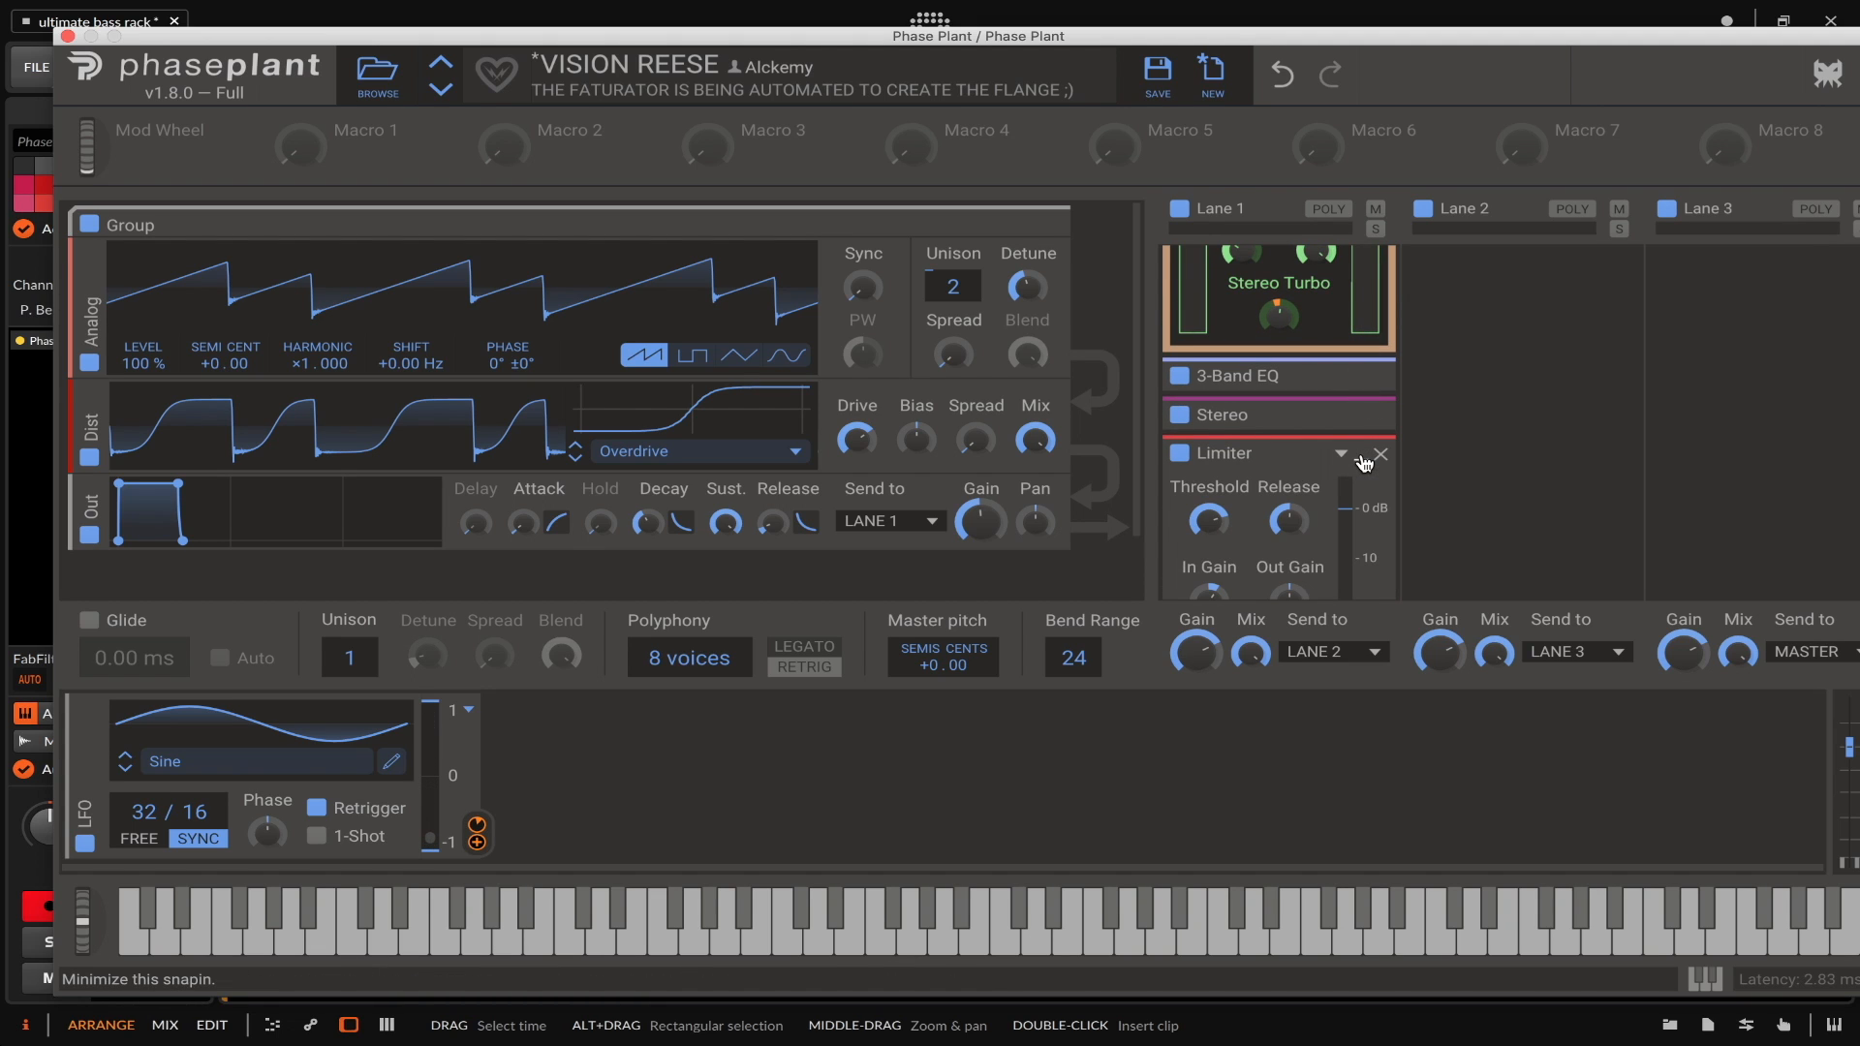
scroll(1365, 461, "down", 2)
scroll(1365, 463, "up", 1)
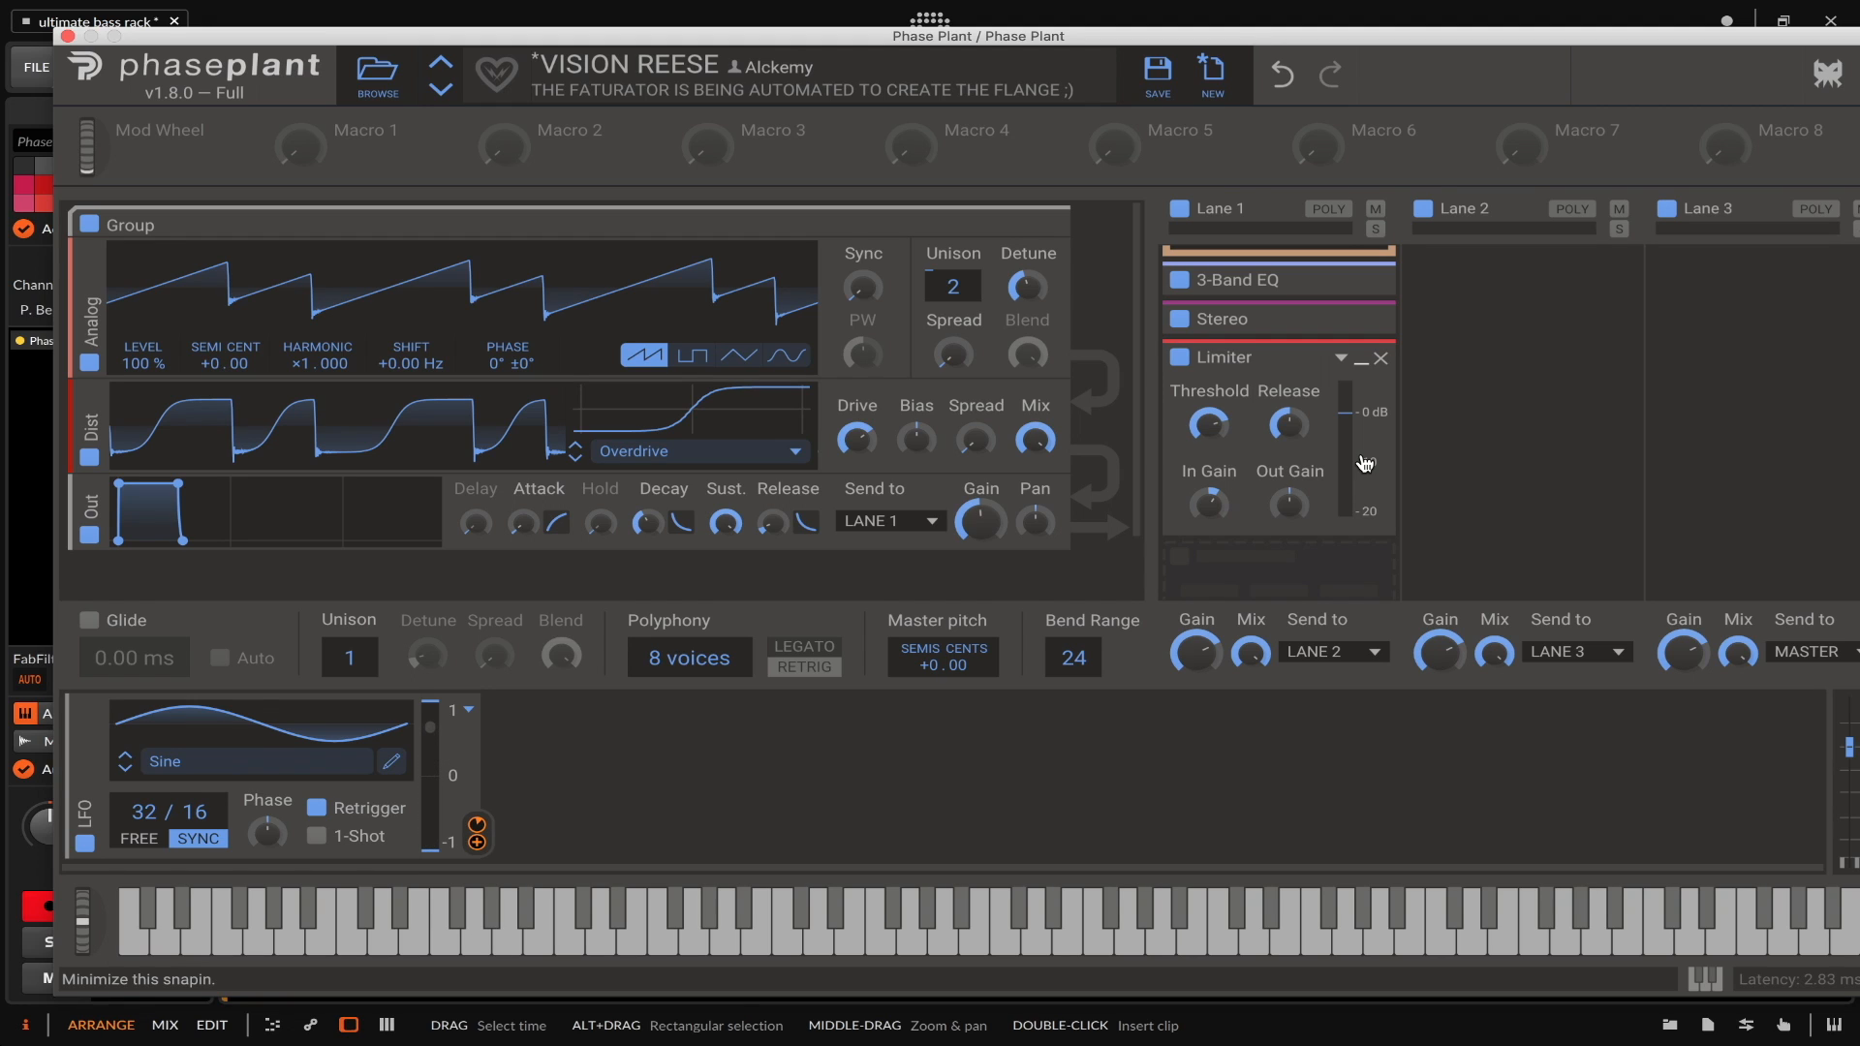
left_click(1361, 359)
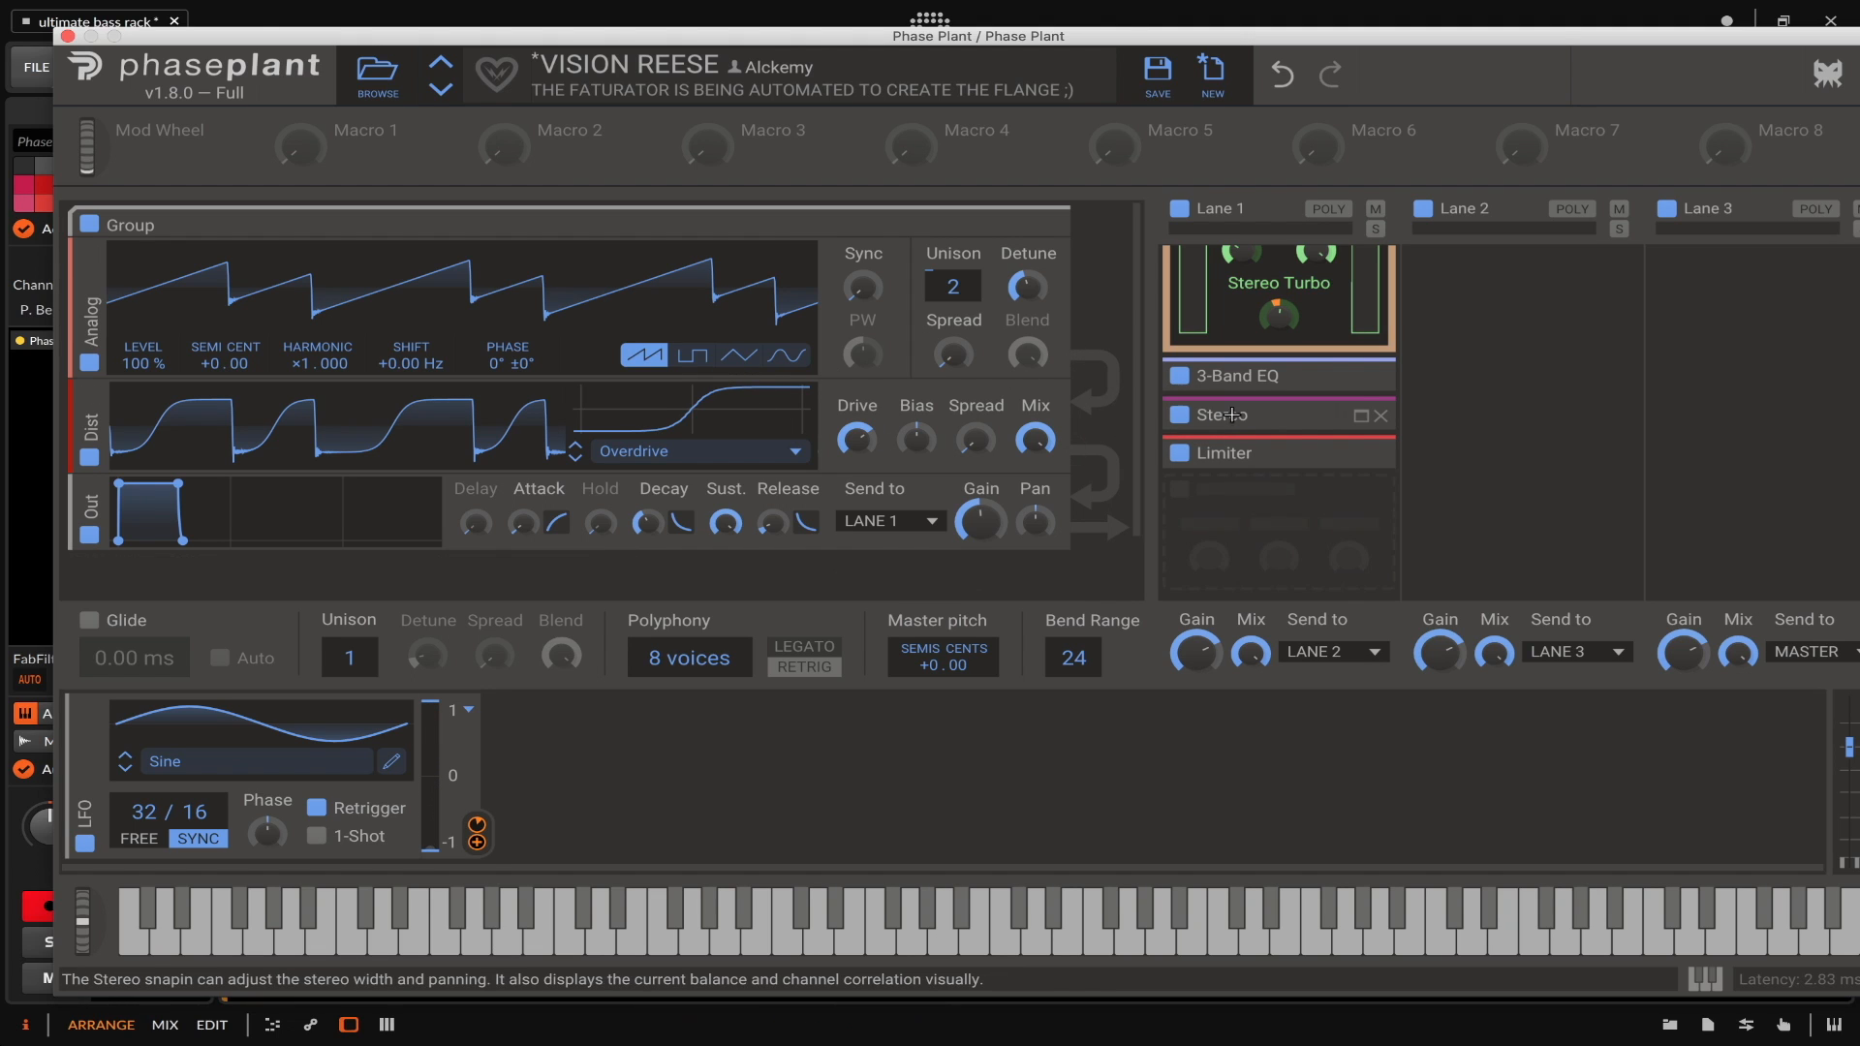
left_click(1361, 415)
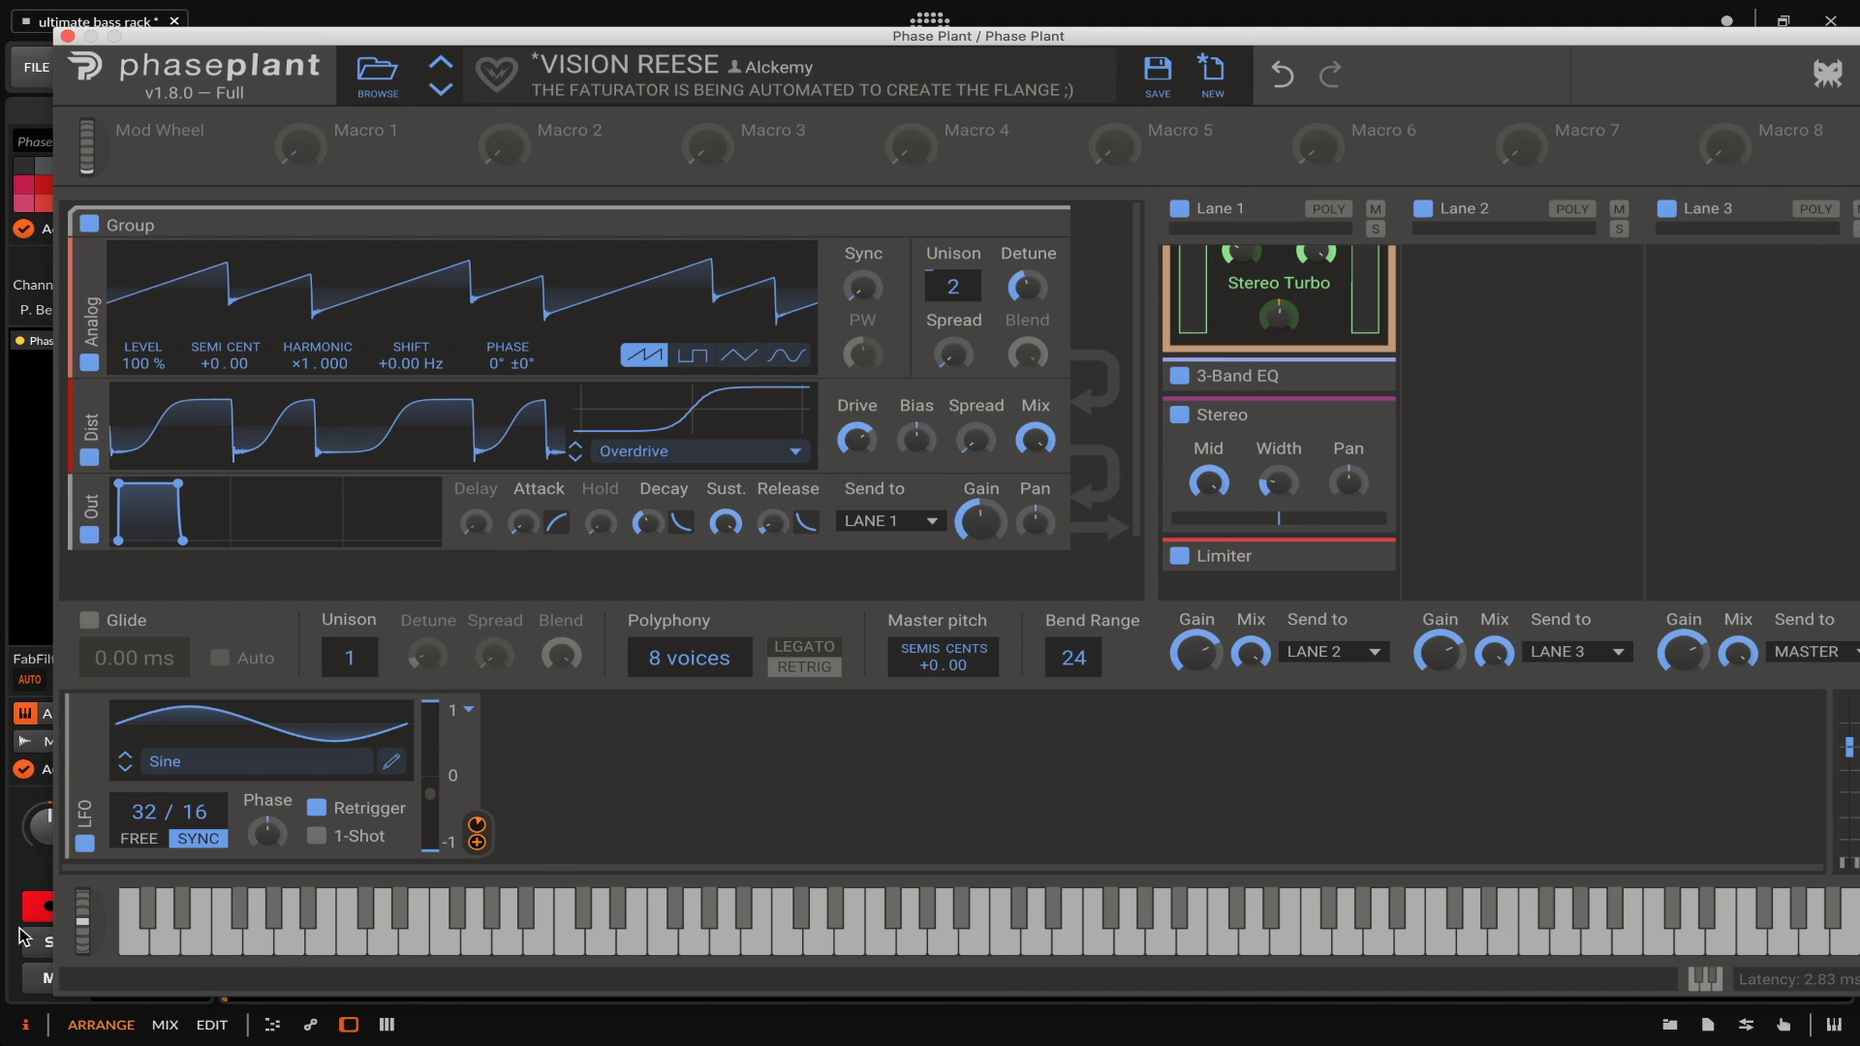
mouse_move(81, 924)
left_mouse_down()
mouse_move(83, 957)
mouse_move(85, 867)
mouse_move(83, 925)
left_mouse_up()
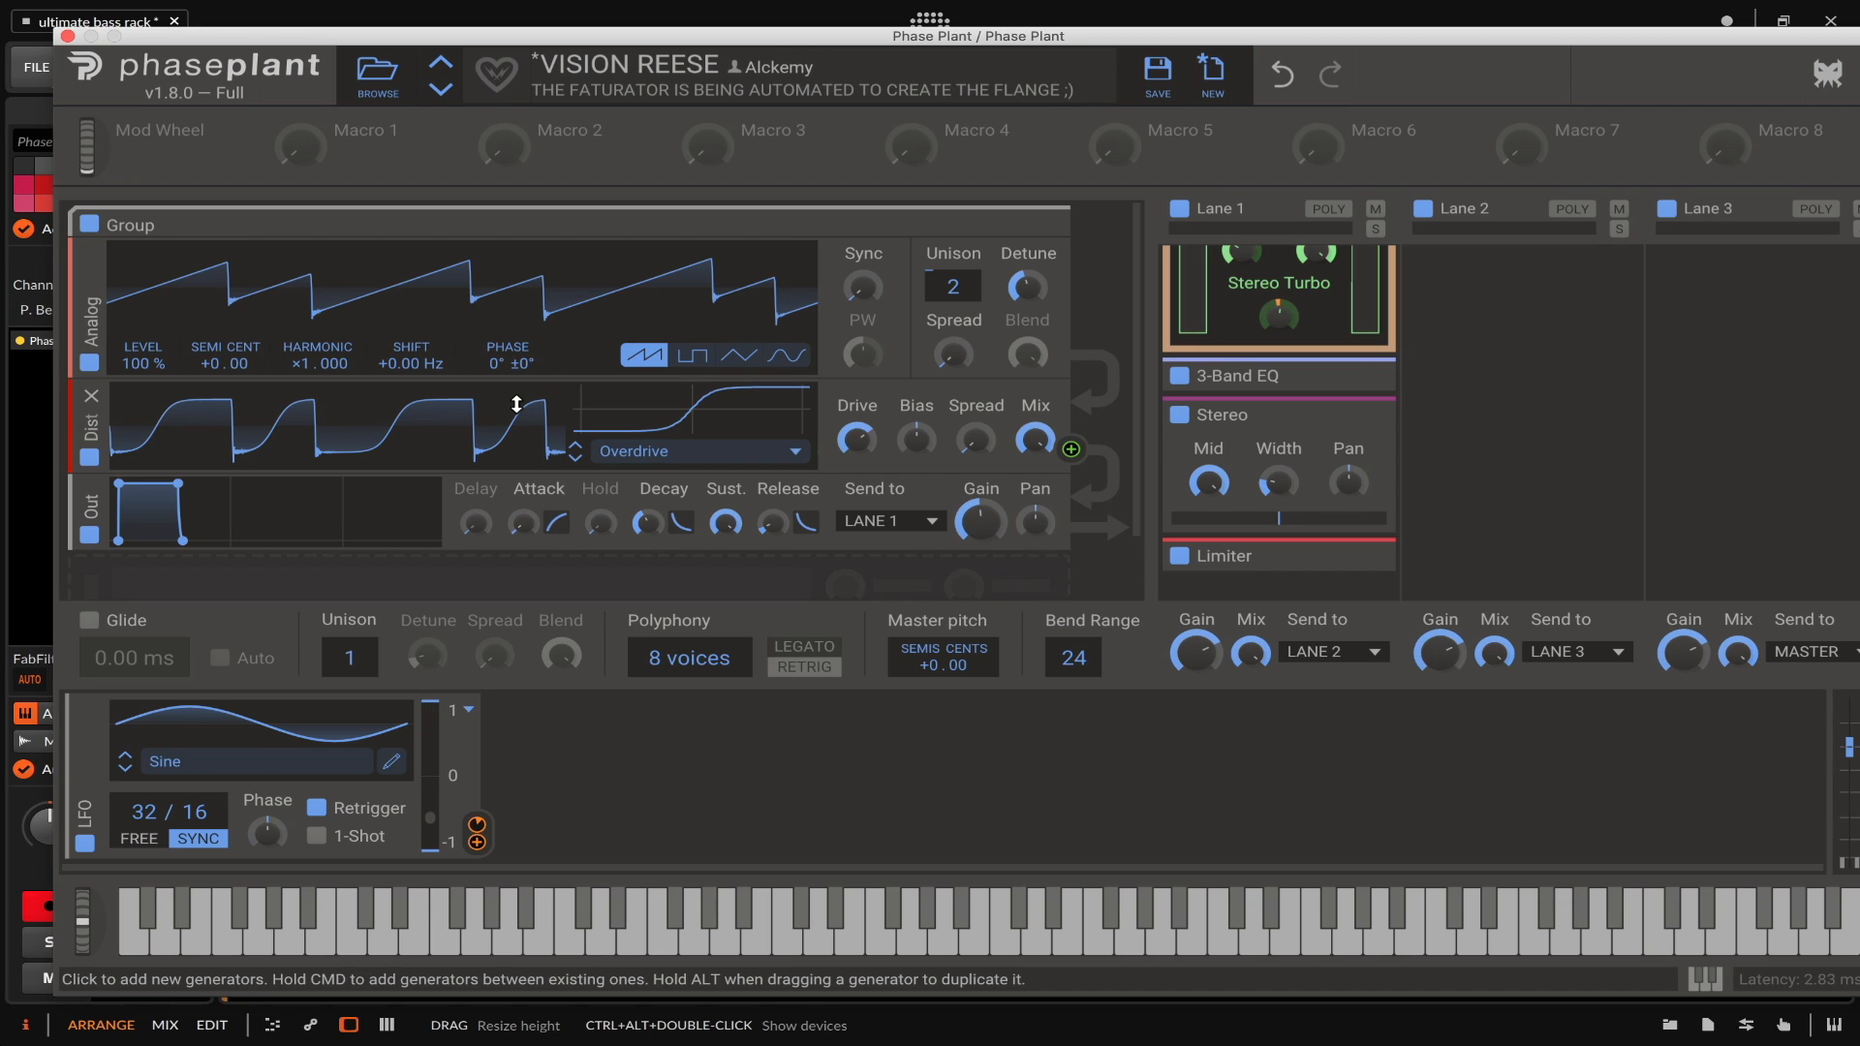
- Load the GASHIDA user preset in Phase Plant and set its bend range to 24
left_click(378, 78)
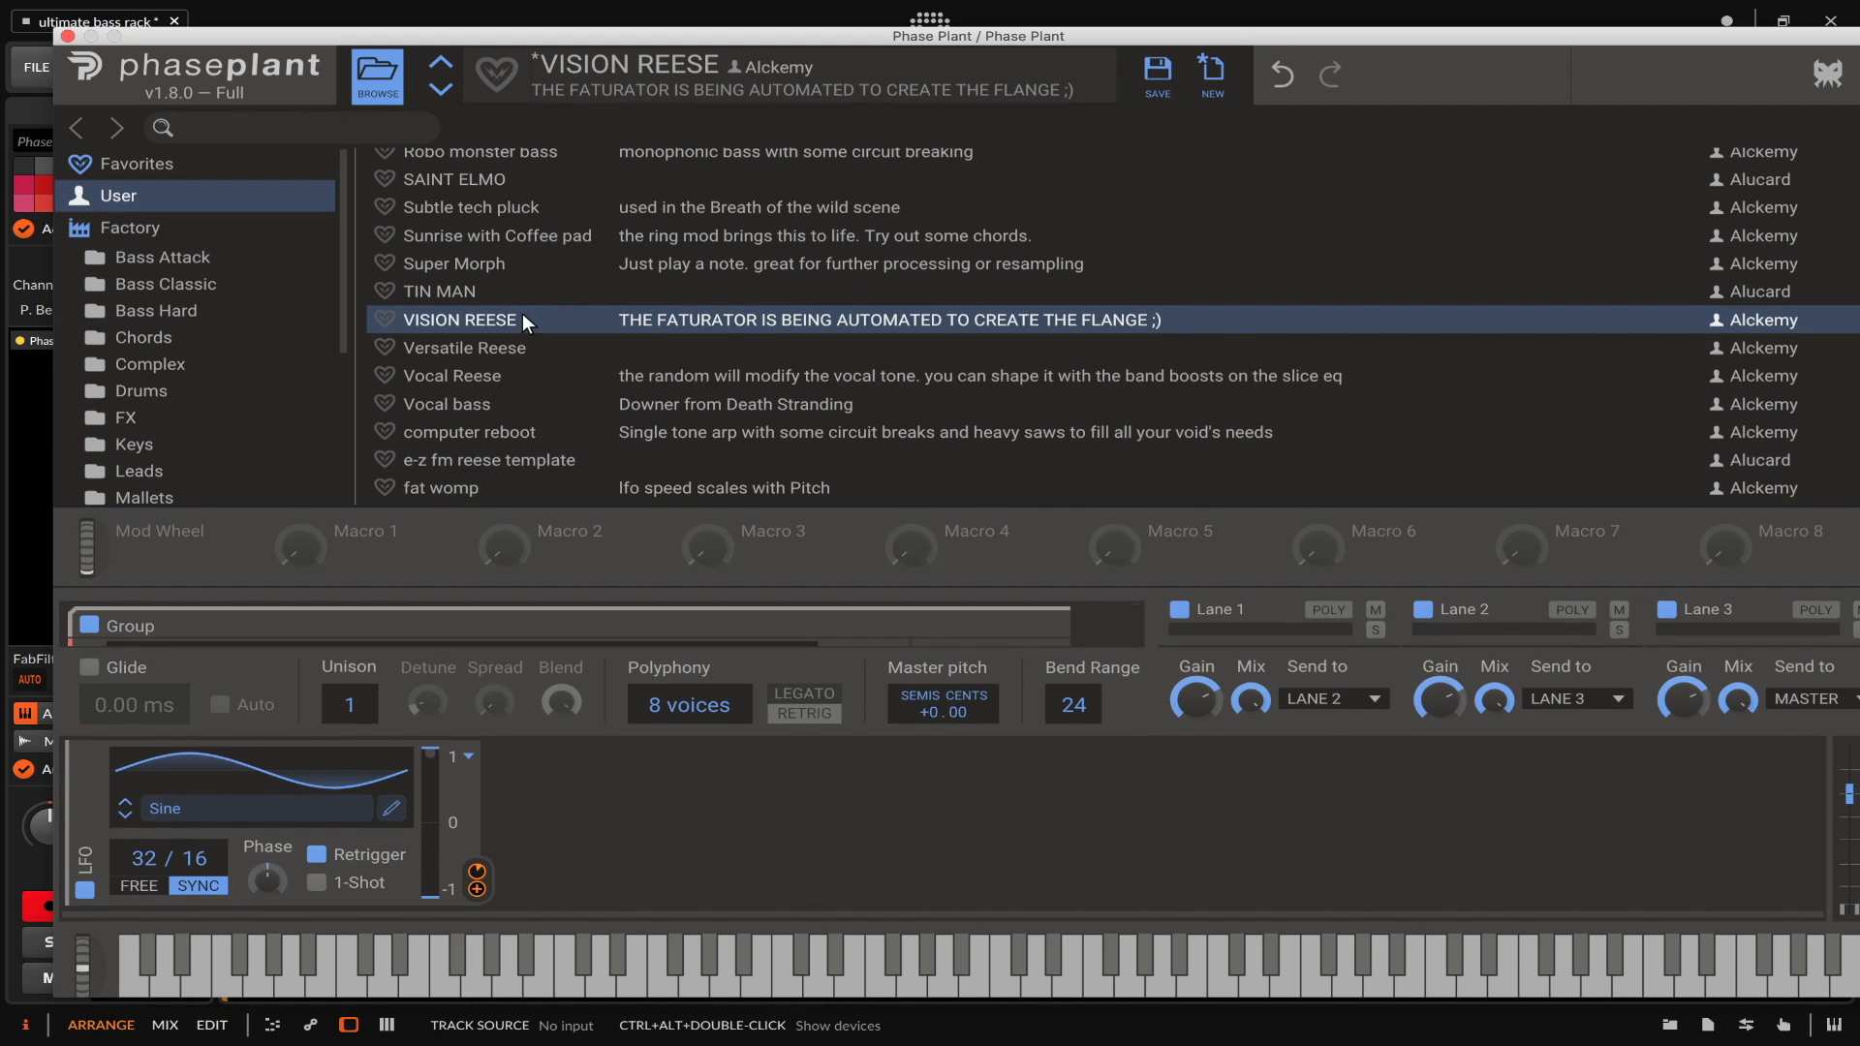
scroll(523, 314, "up", 1)
scroll(523, 314, "down", 1)
scroll(521, 311, "up", 2)
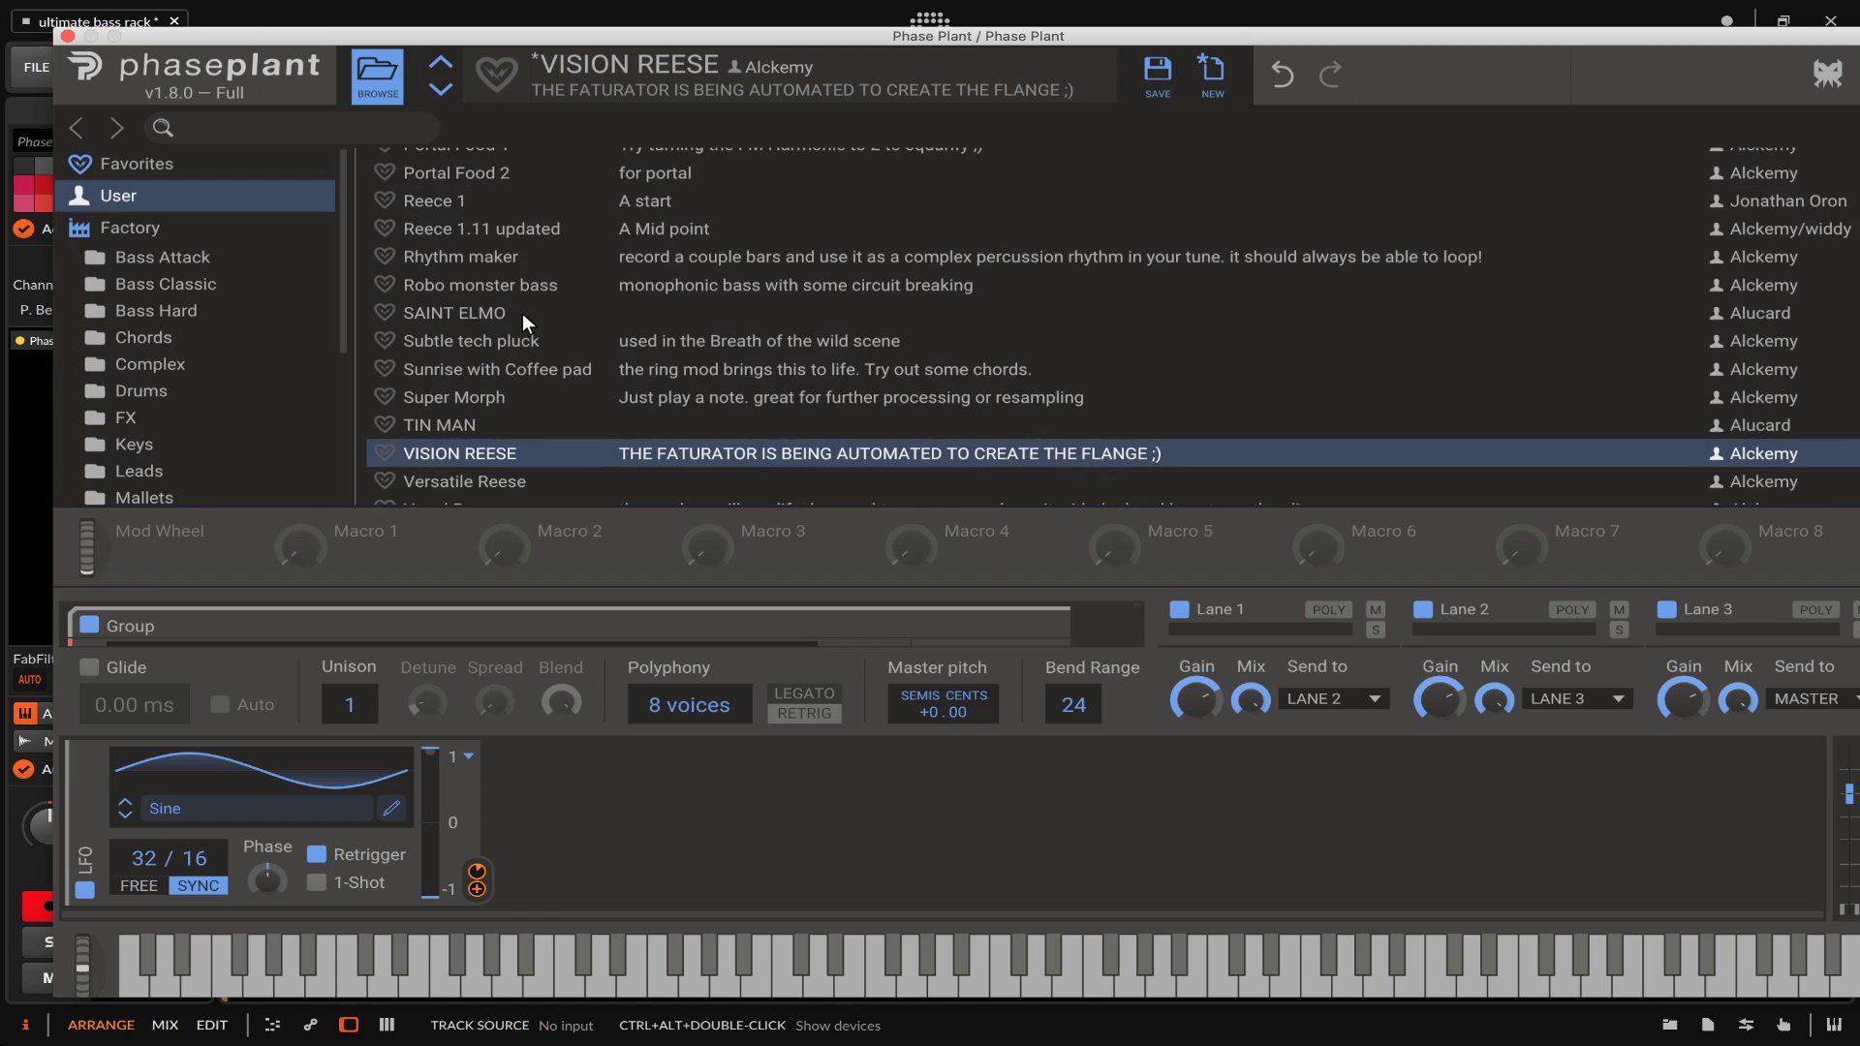
scroll(521, 312, "up", 4)
scroll(522, 312, "up", 4)
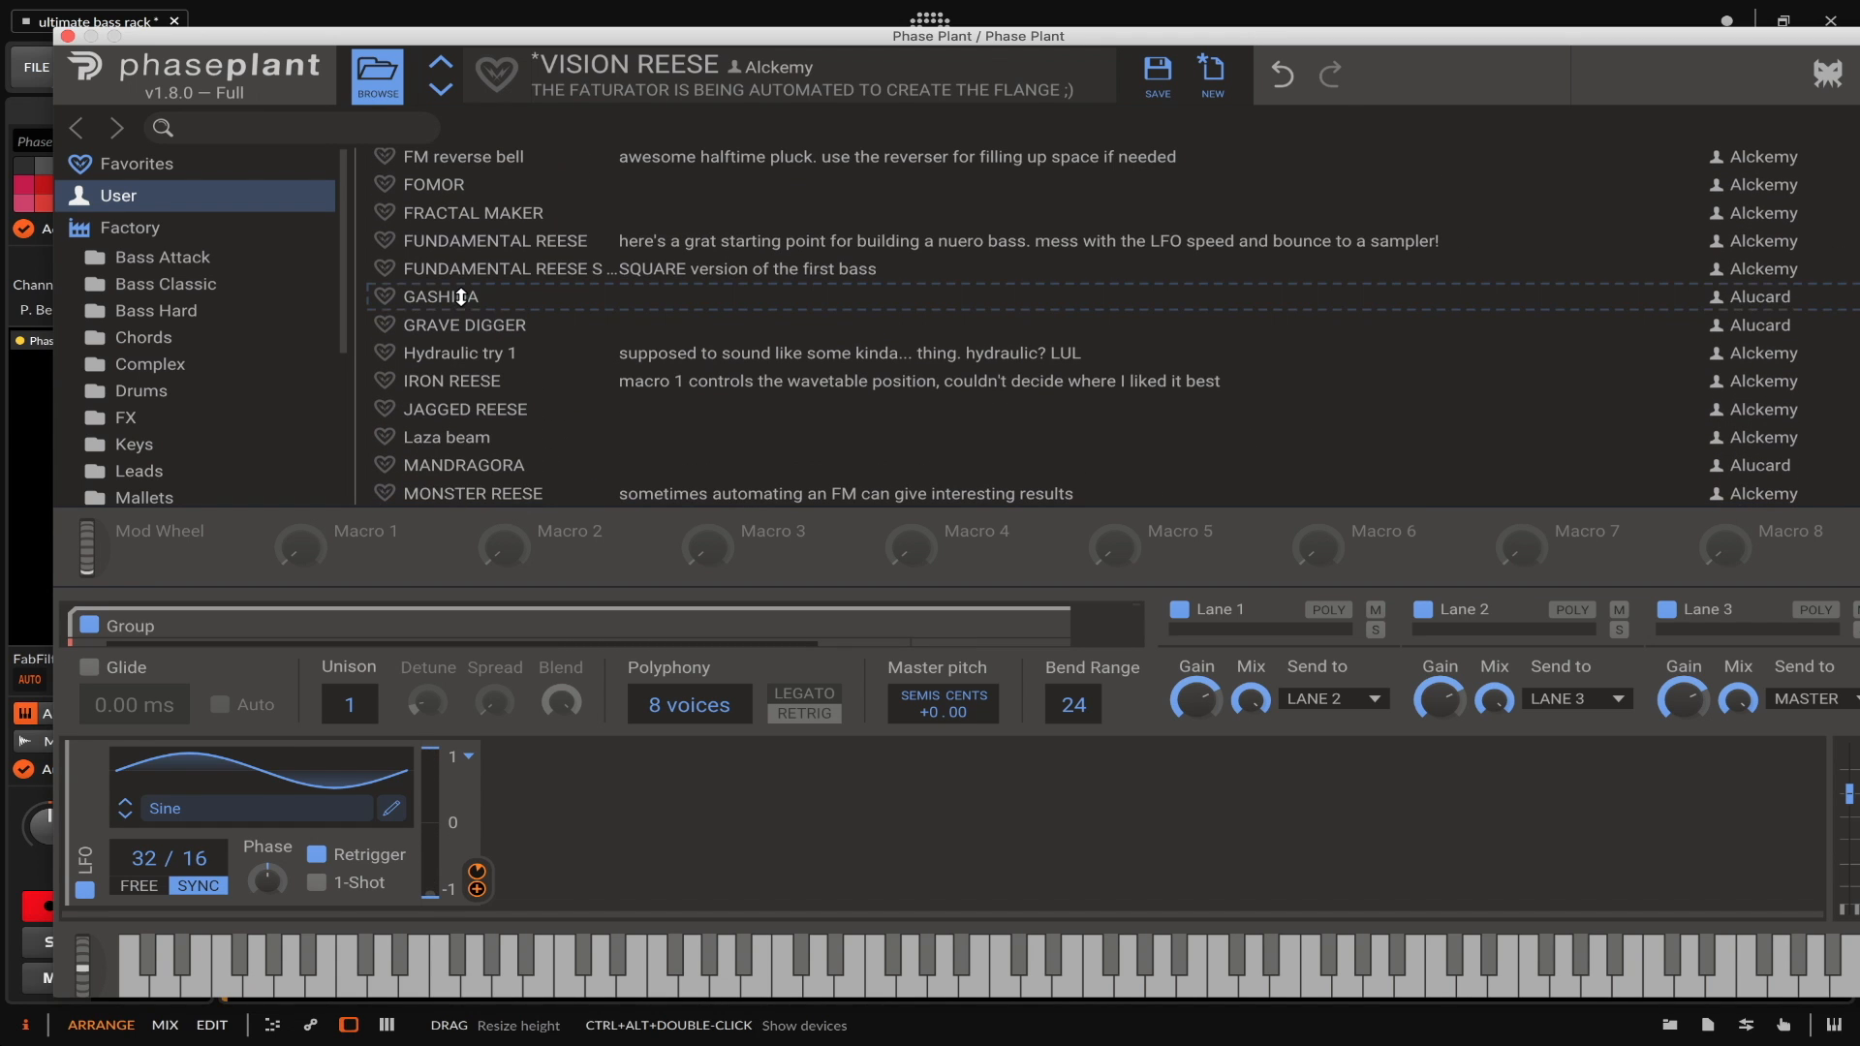
left_click(467, 295)
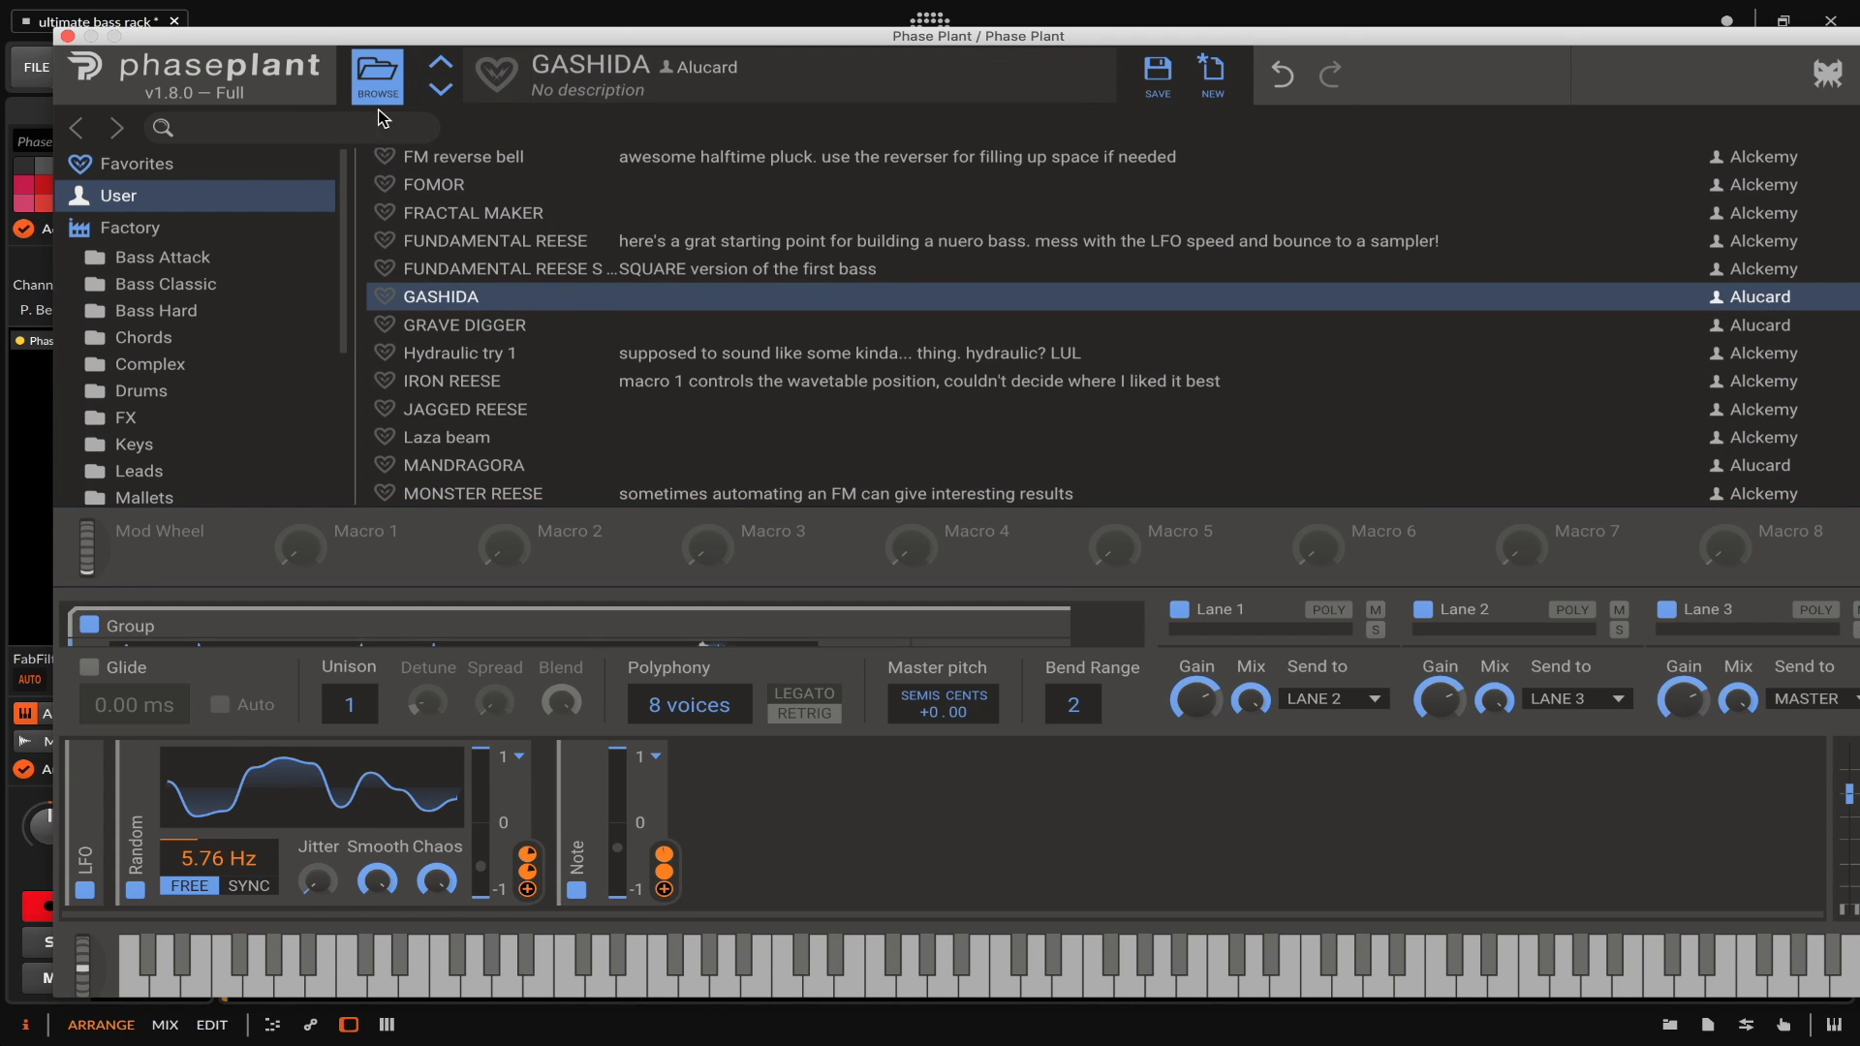
left_click(377, 83)
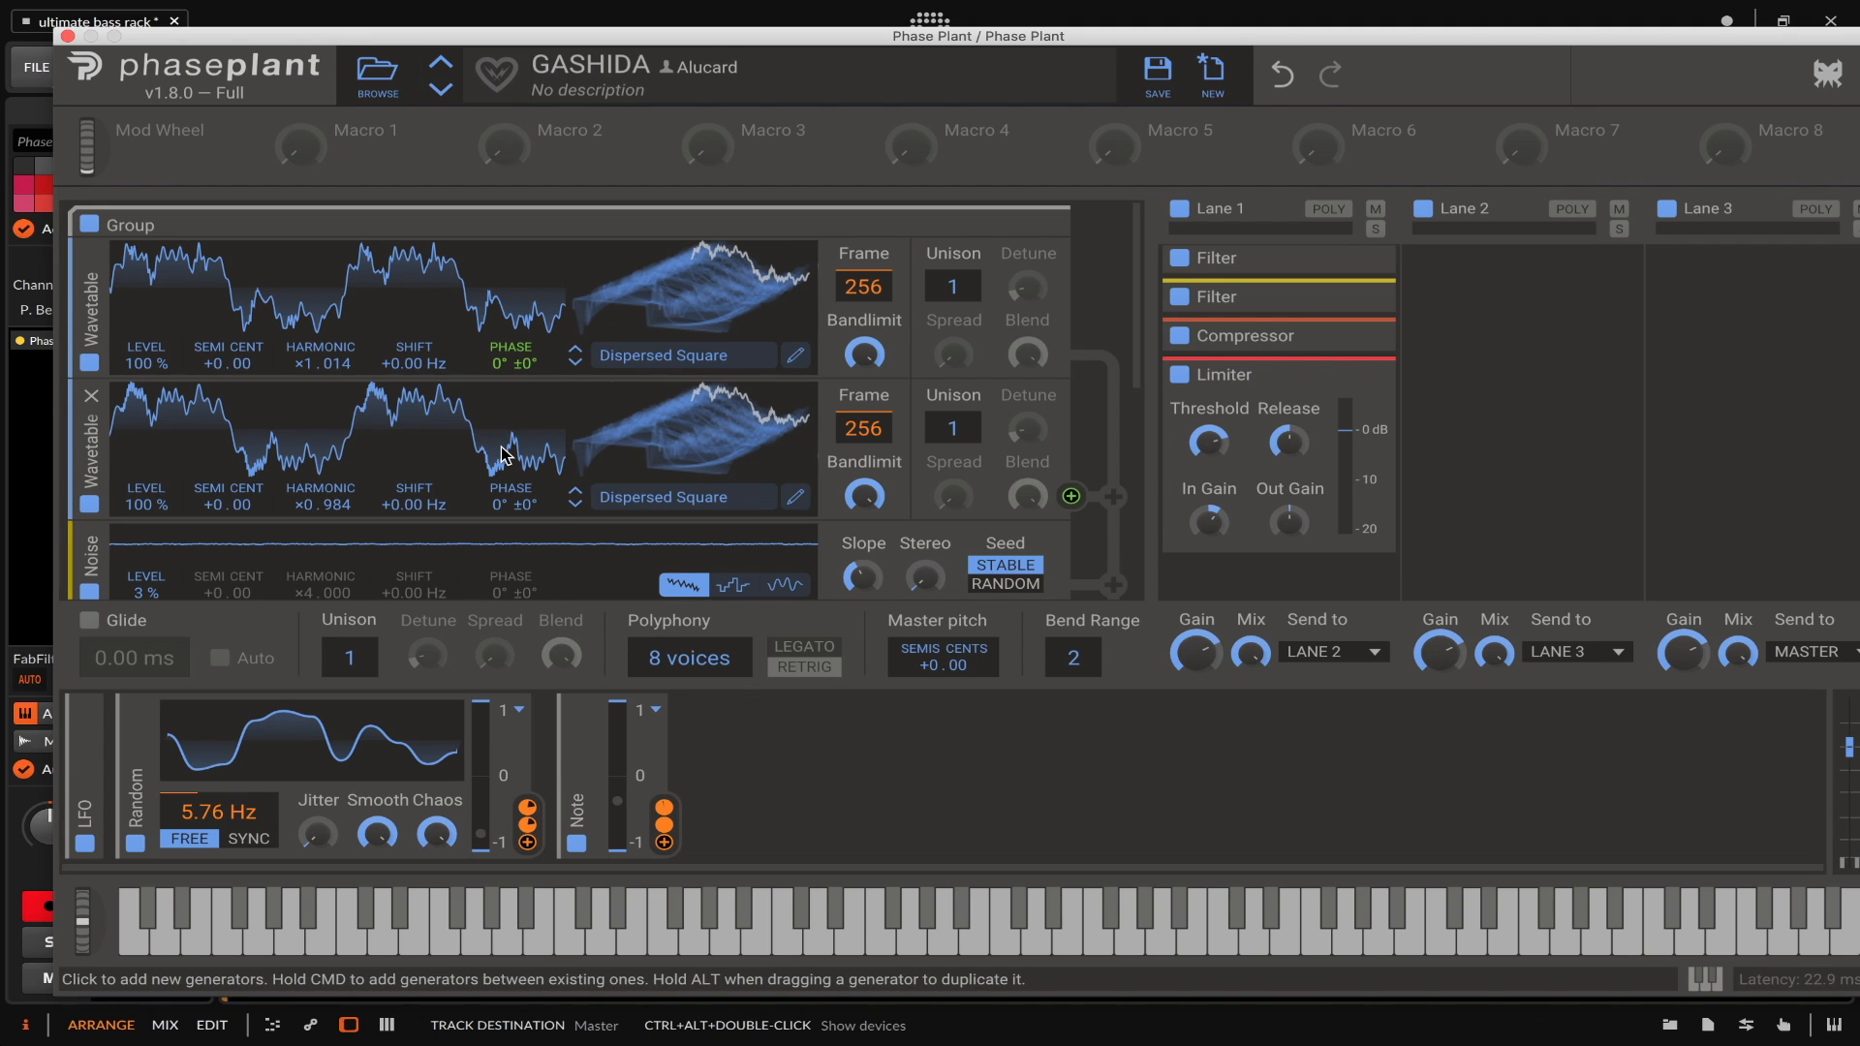
left_click_drag(85, 923, 62, 1035)
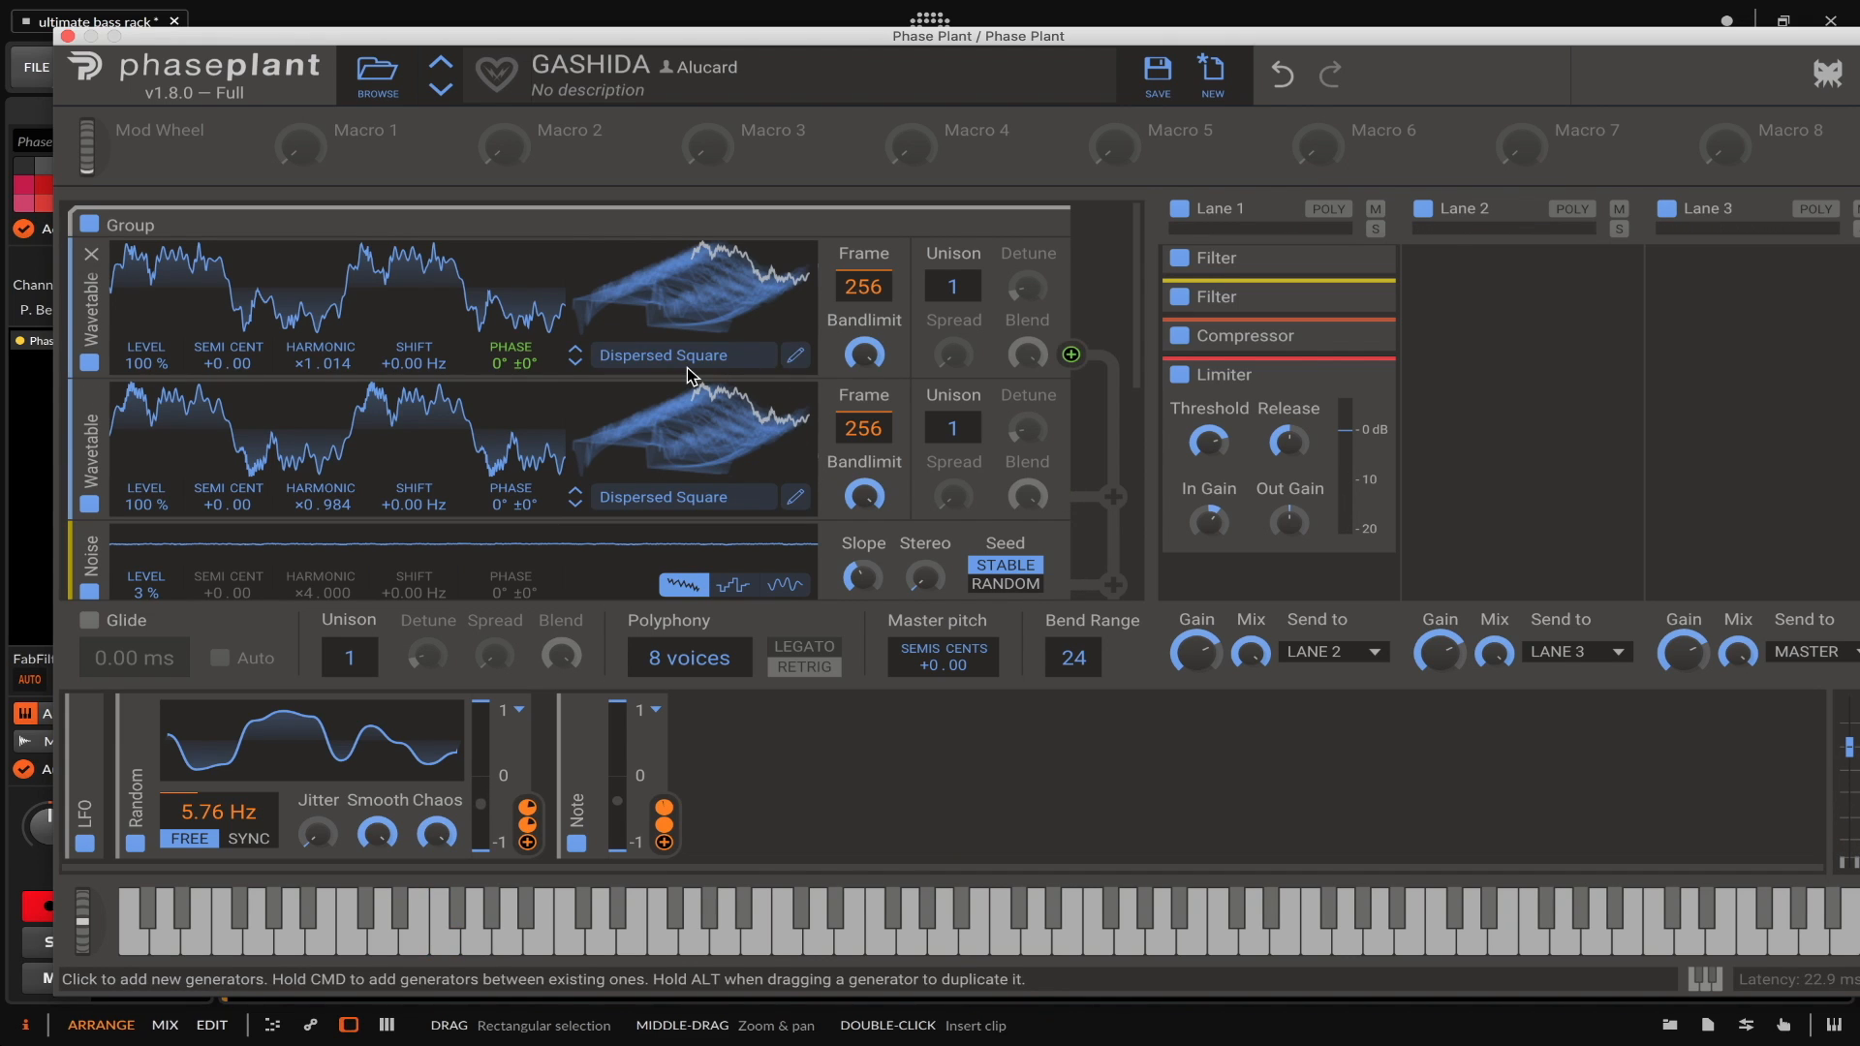
- Examine the two Dispersed Square wavetables, the Noise generator, the Overdrive distortion and the output envelope in the generator group
scroll(688, 368, "down", 2)
scroll(688, 368, "up", 2)
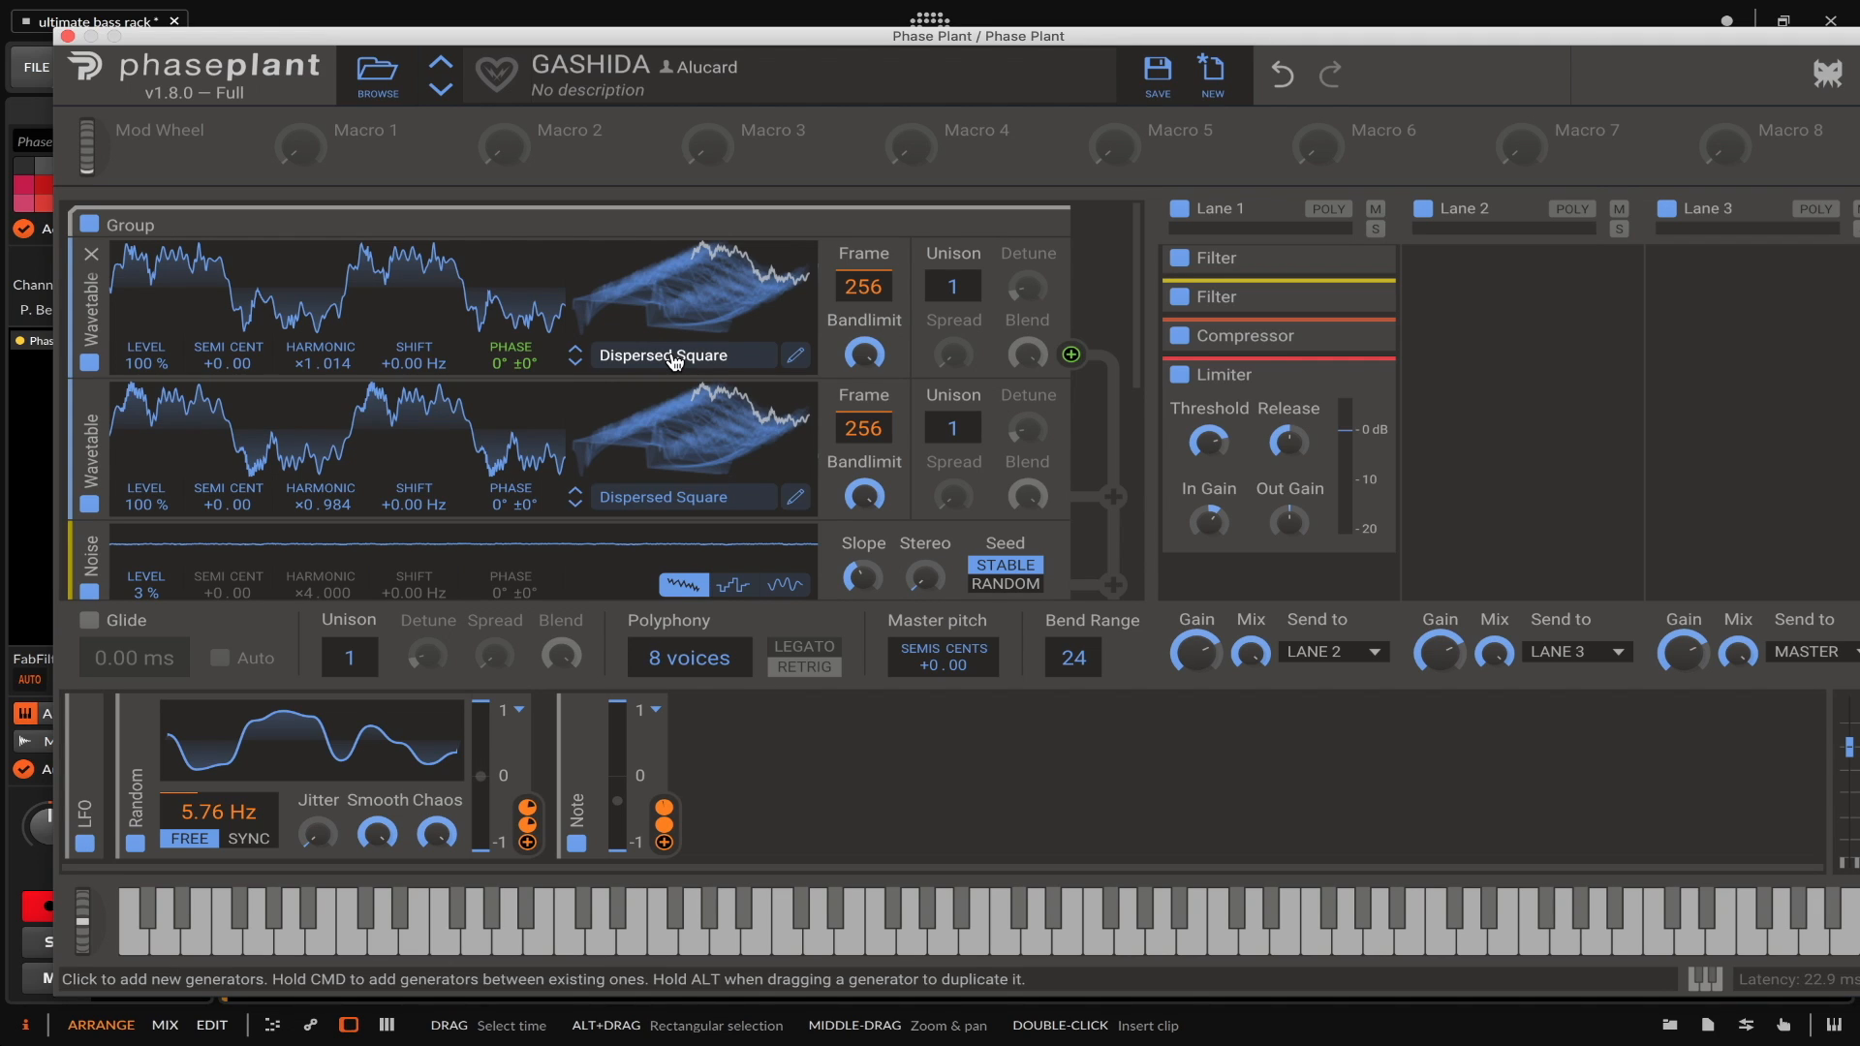
scroll(348, 320, "down", 1)
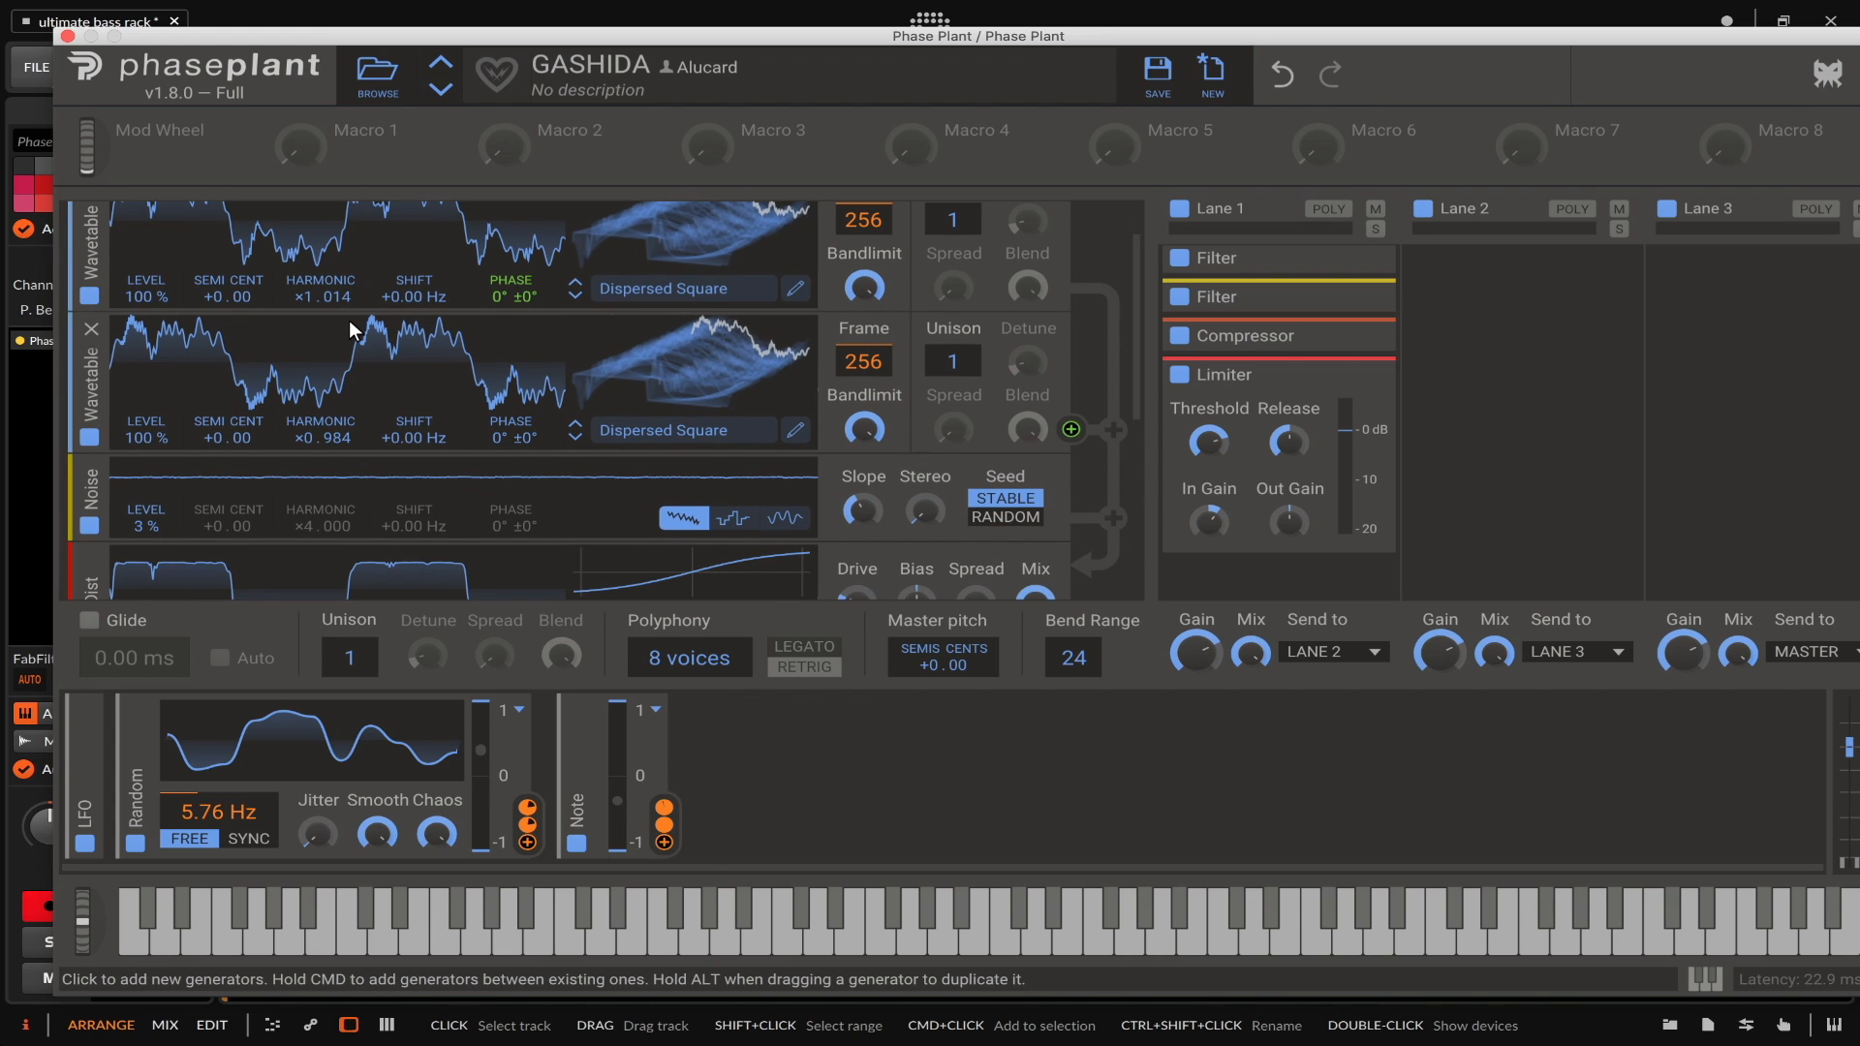
scroll(348, 320, "down", 1)
scroll(349, 320, "up", 3)
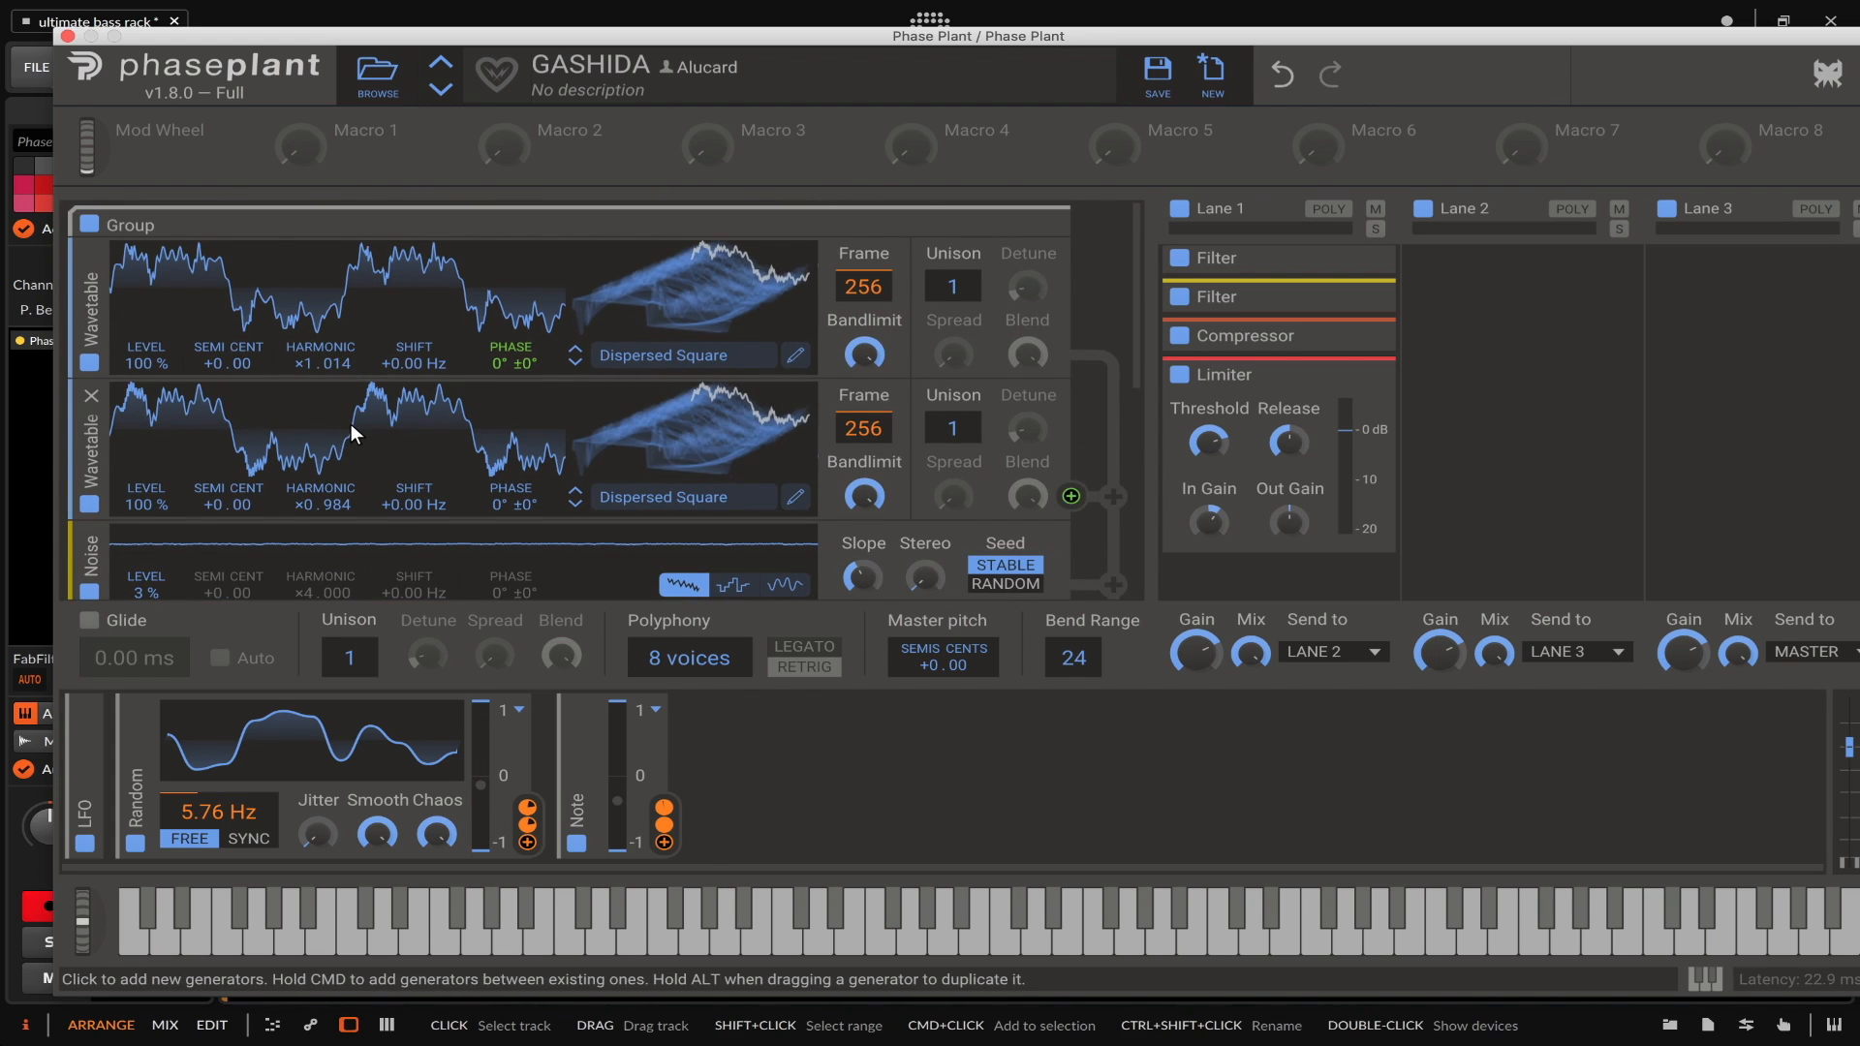
scroll(352, 425, "down", 1)
scroll(160, 433, "down", 1)
scroll(121, 446, "down", 1)
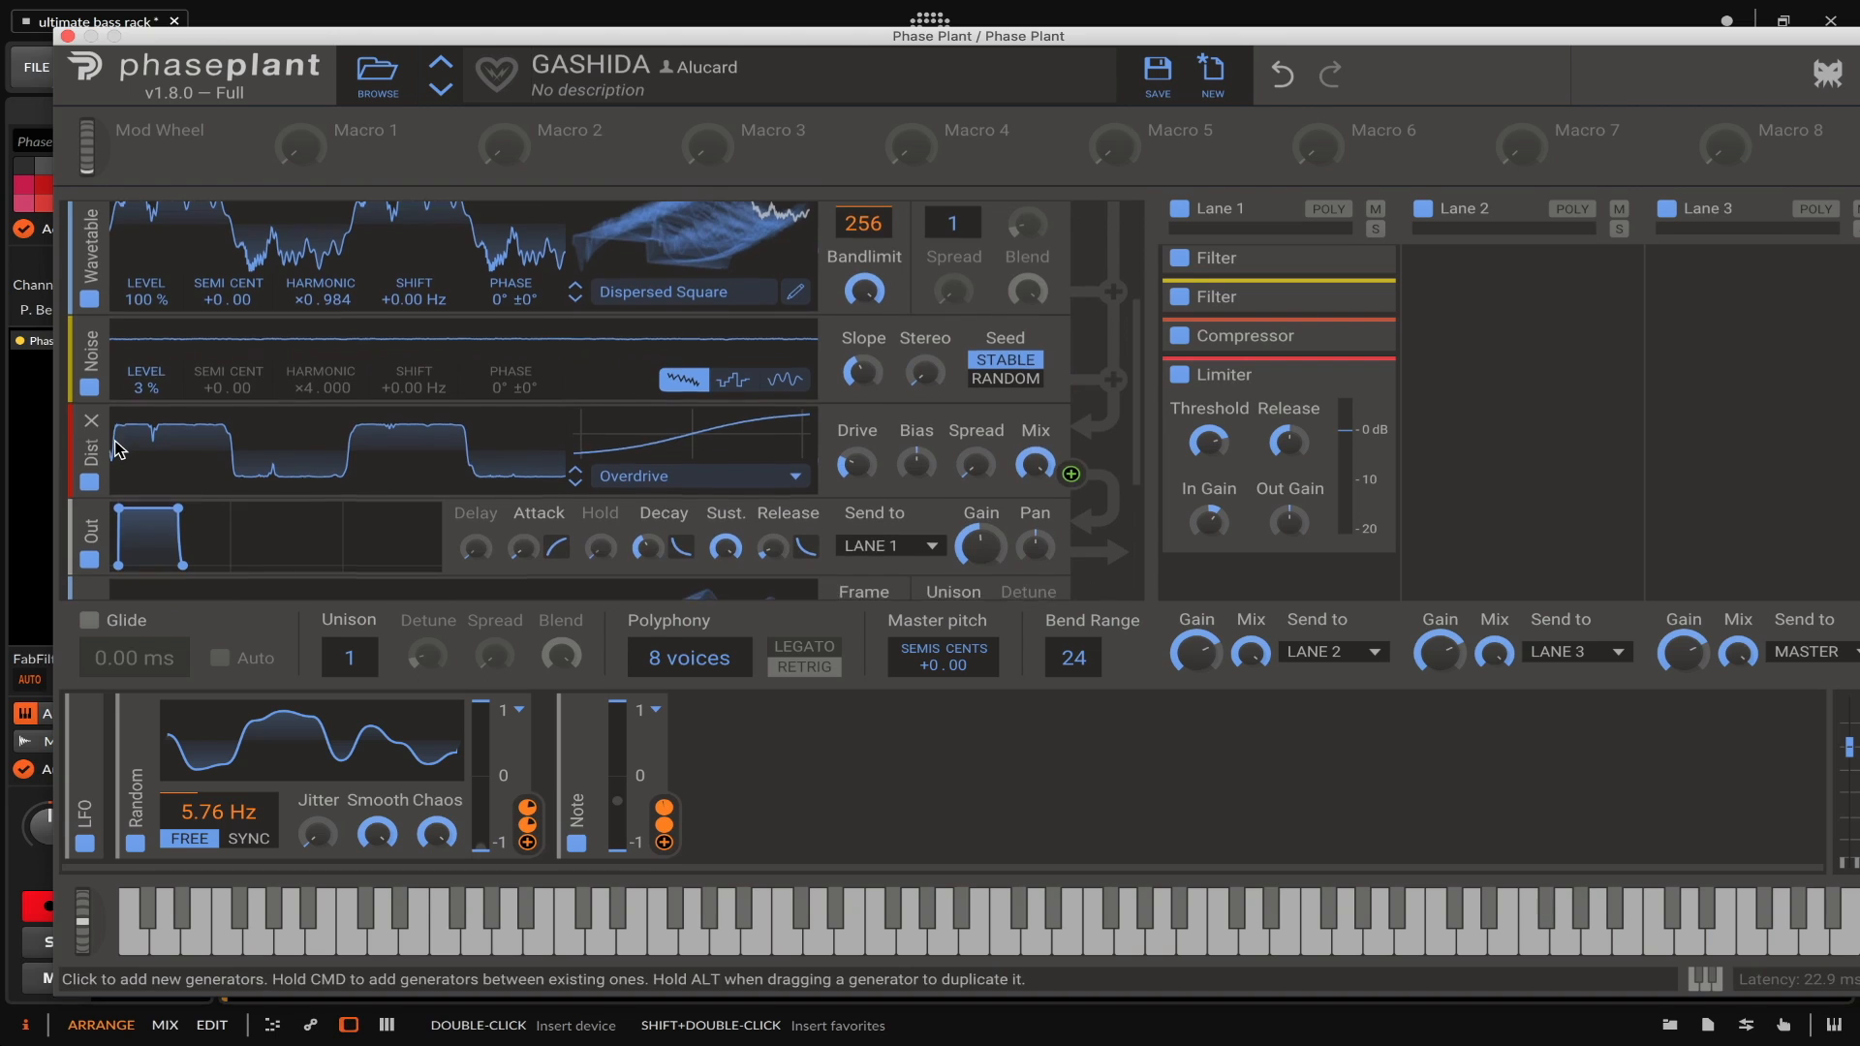
scroll(119, 447, "down", 3)
scroll(761, 498, "up", 6)
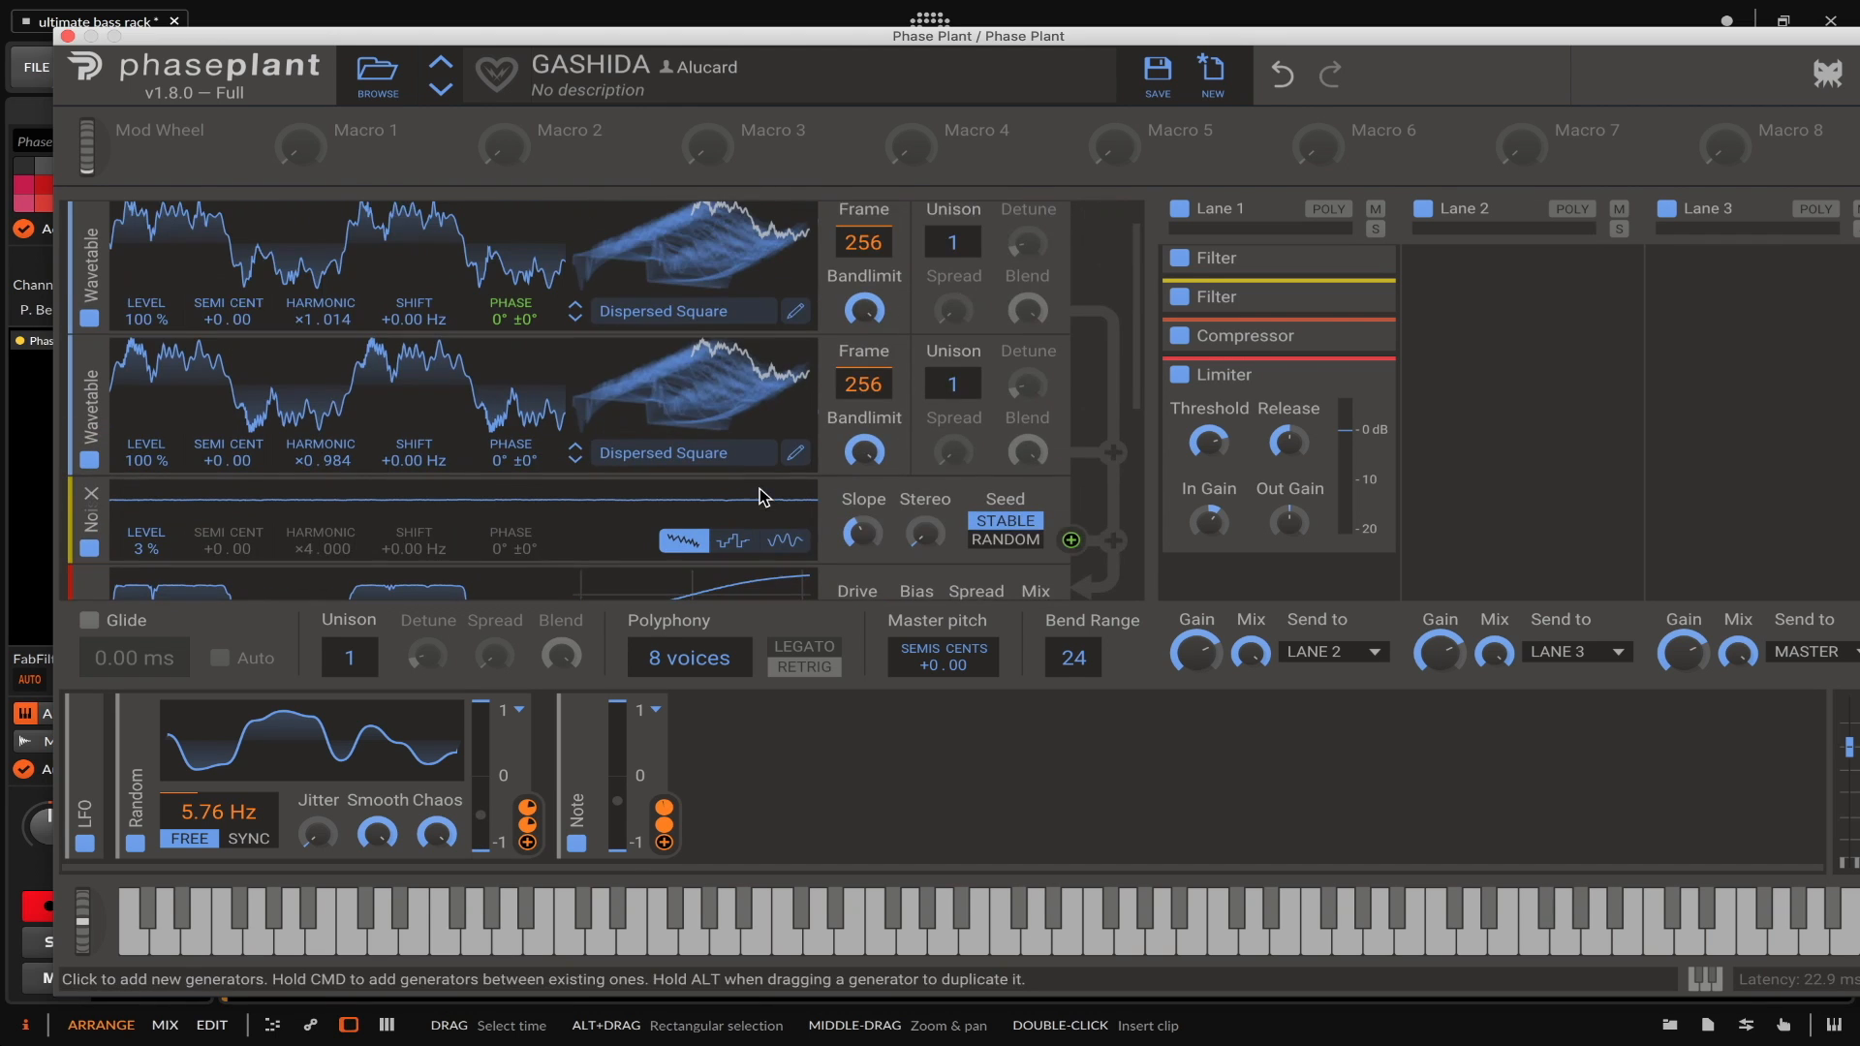
scroll(659, 312, "up", 1)
- Examine the Resonator, Pitch Shifter and Disperser settings at the start of Lane 1, collapsing each snapin after viewing
scroll(1301, 443, "up", 3)
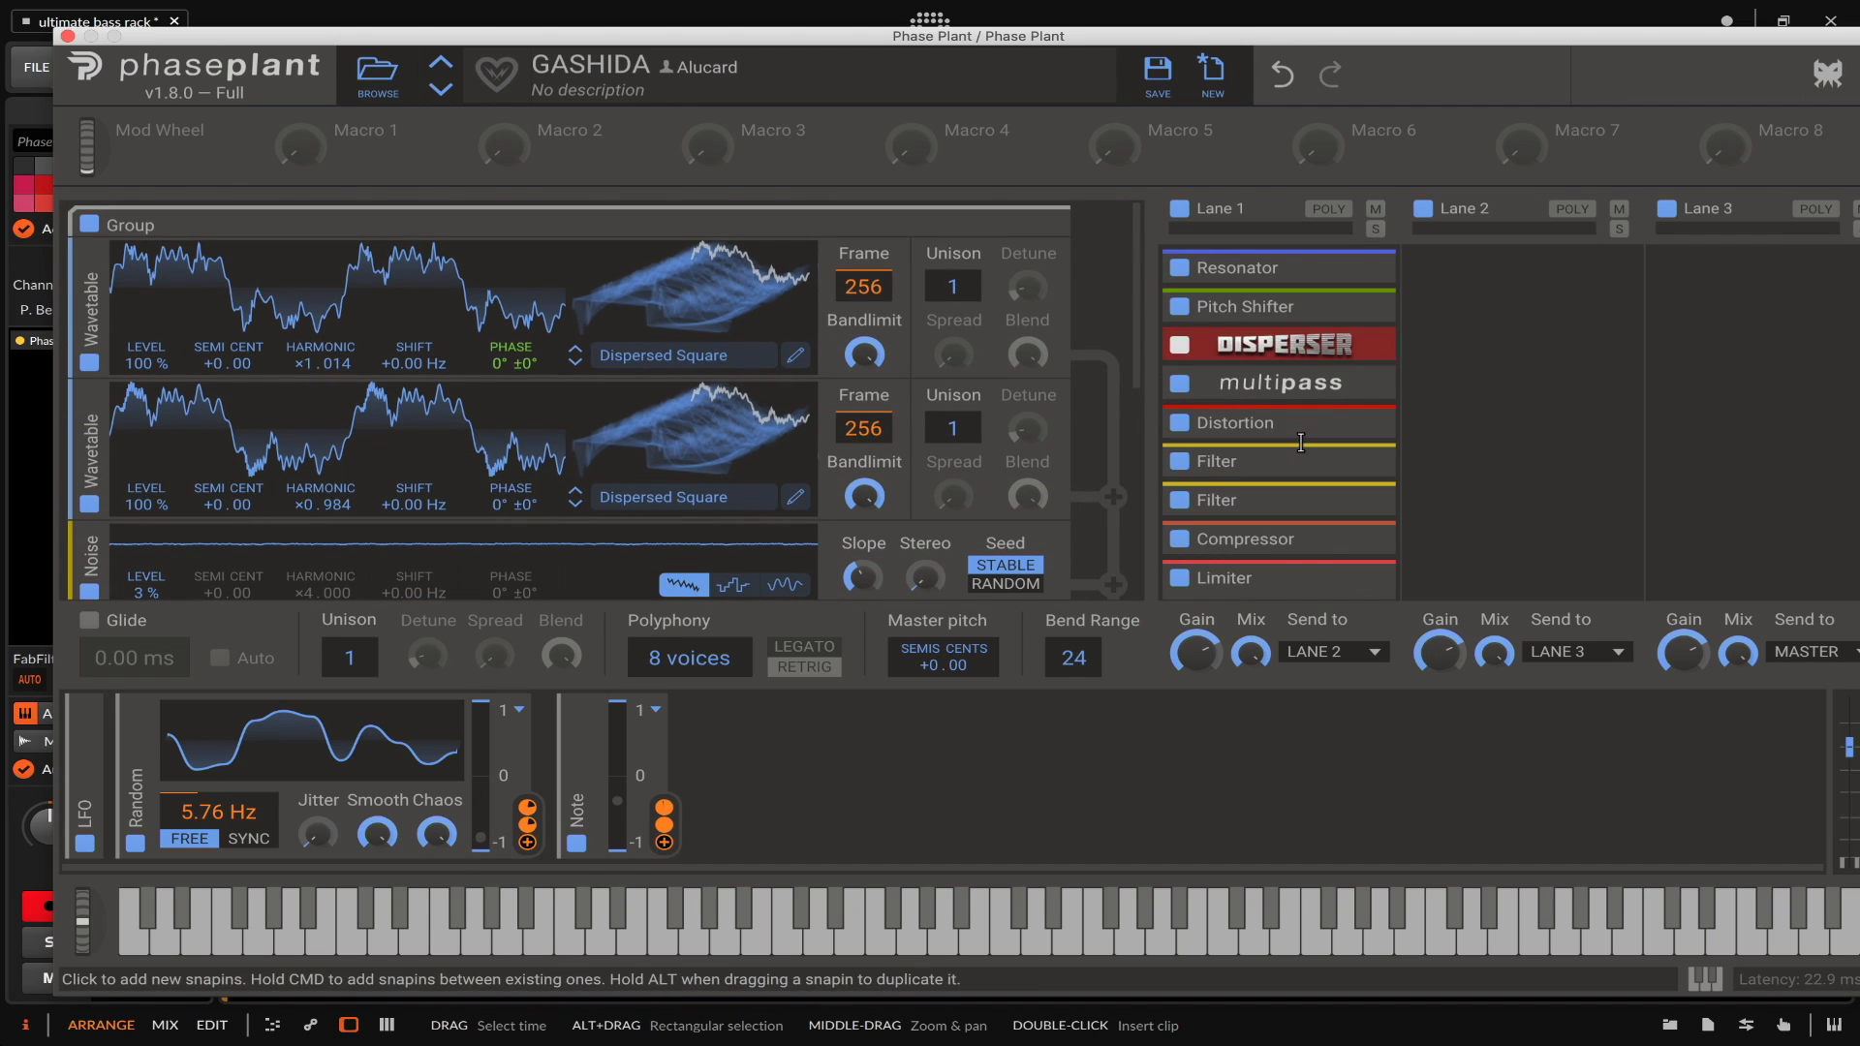
left_click(1342, 269)
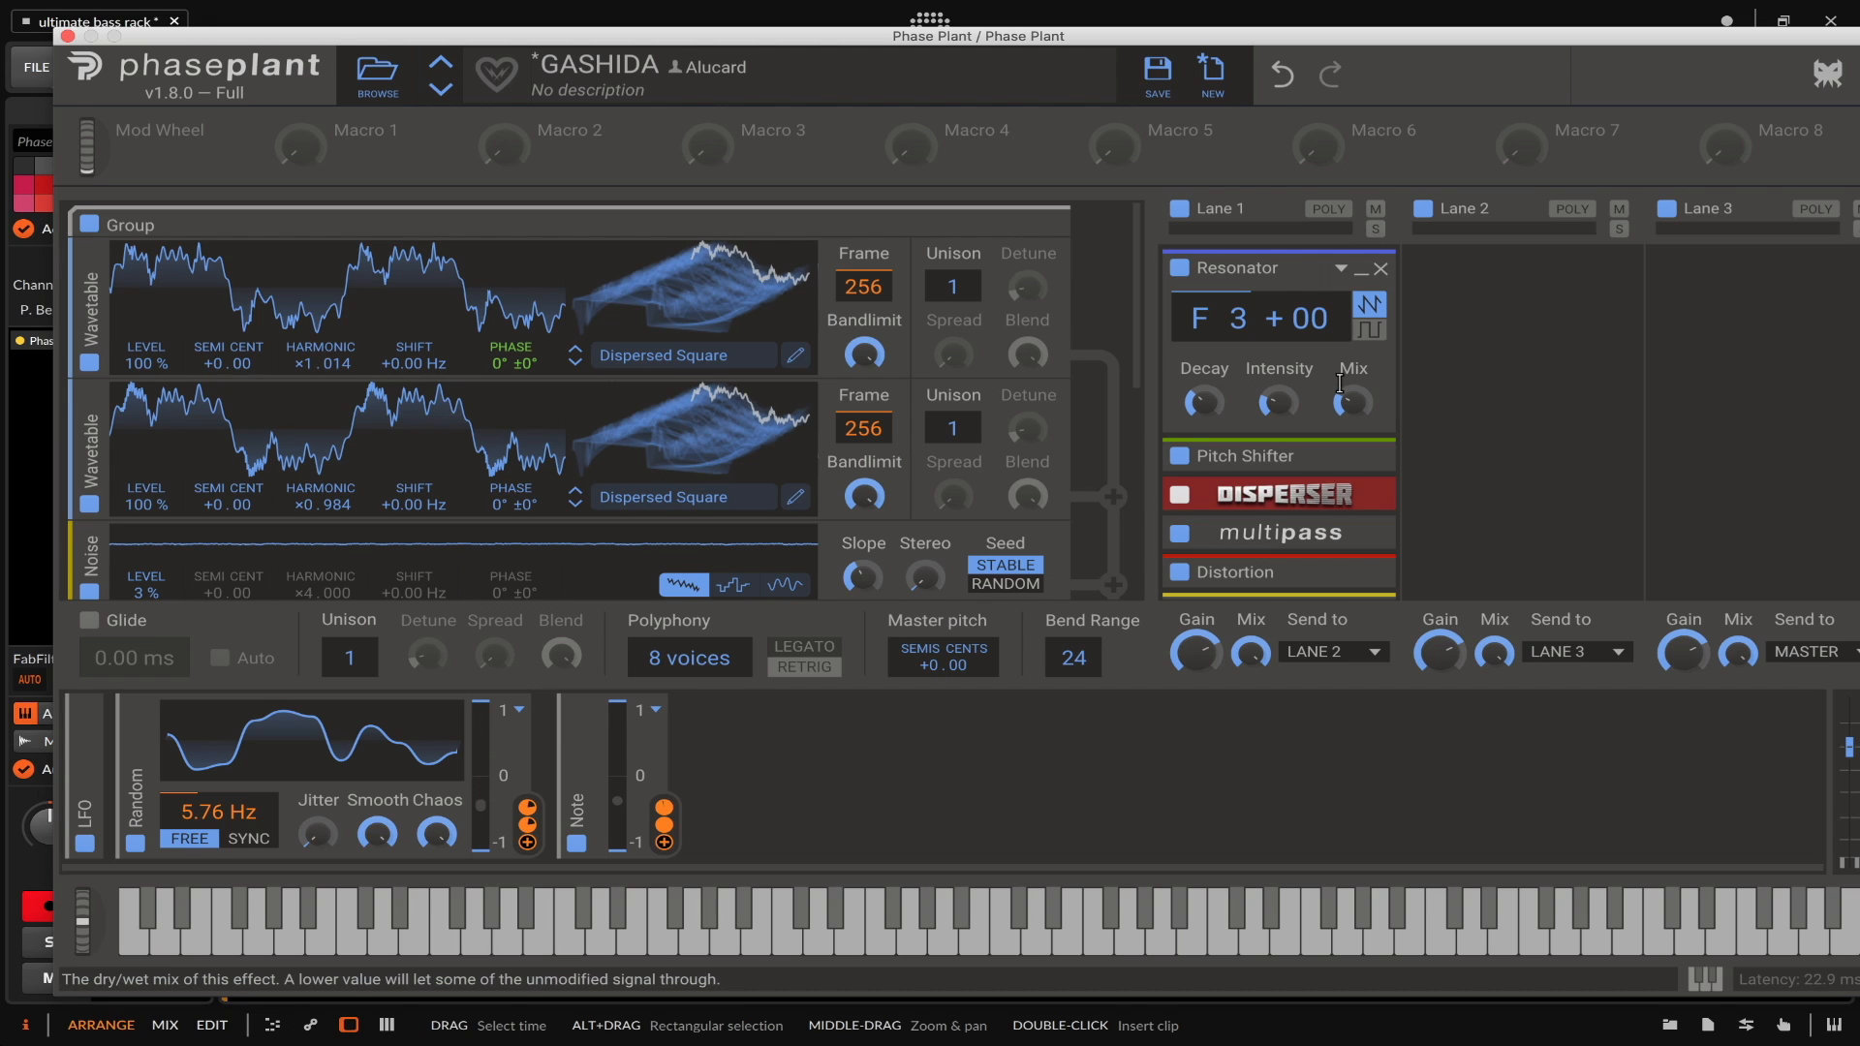
left_click(1361, 270)
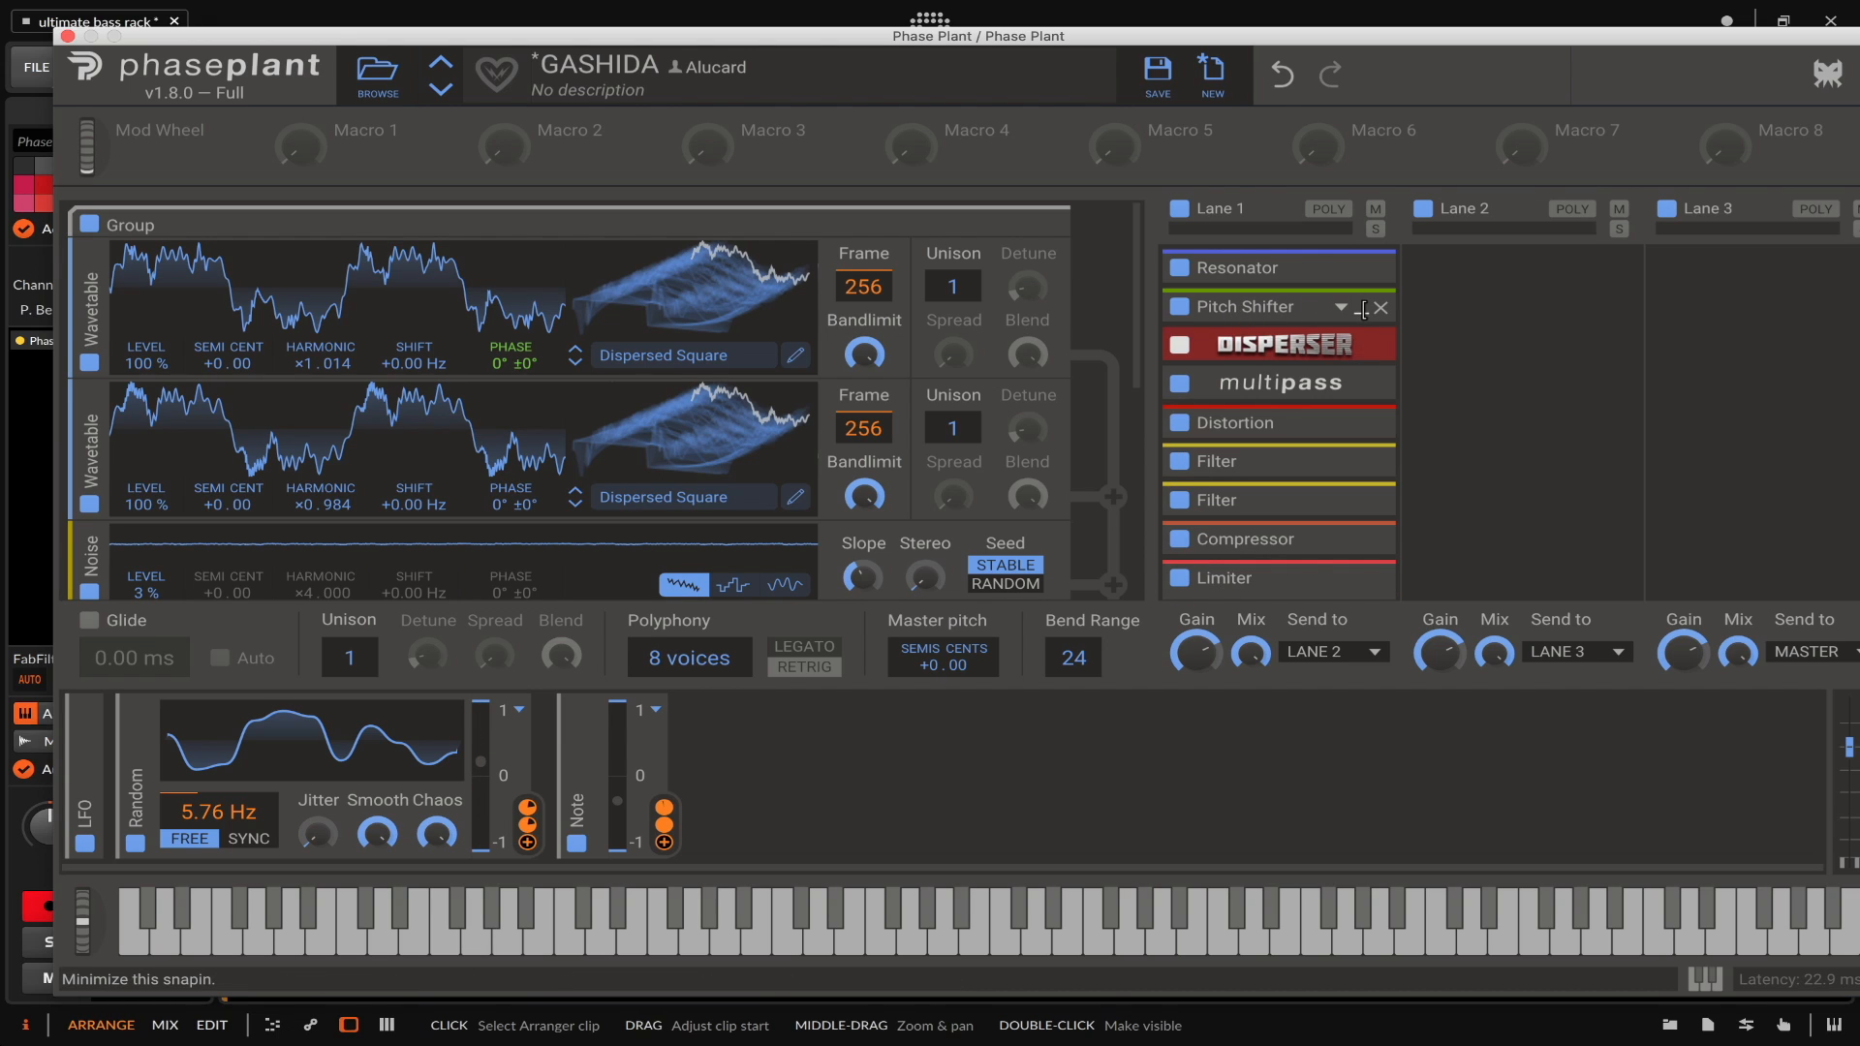
left_click(1362, 309)
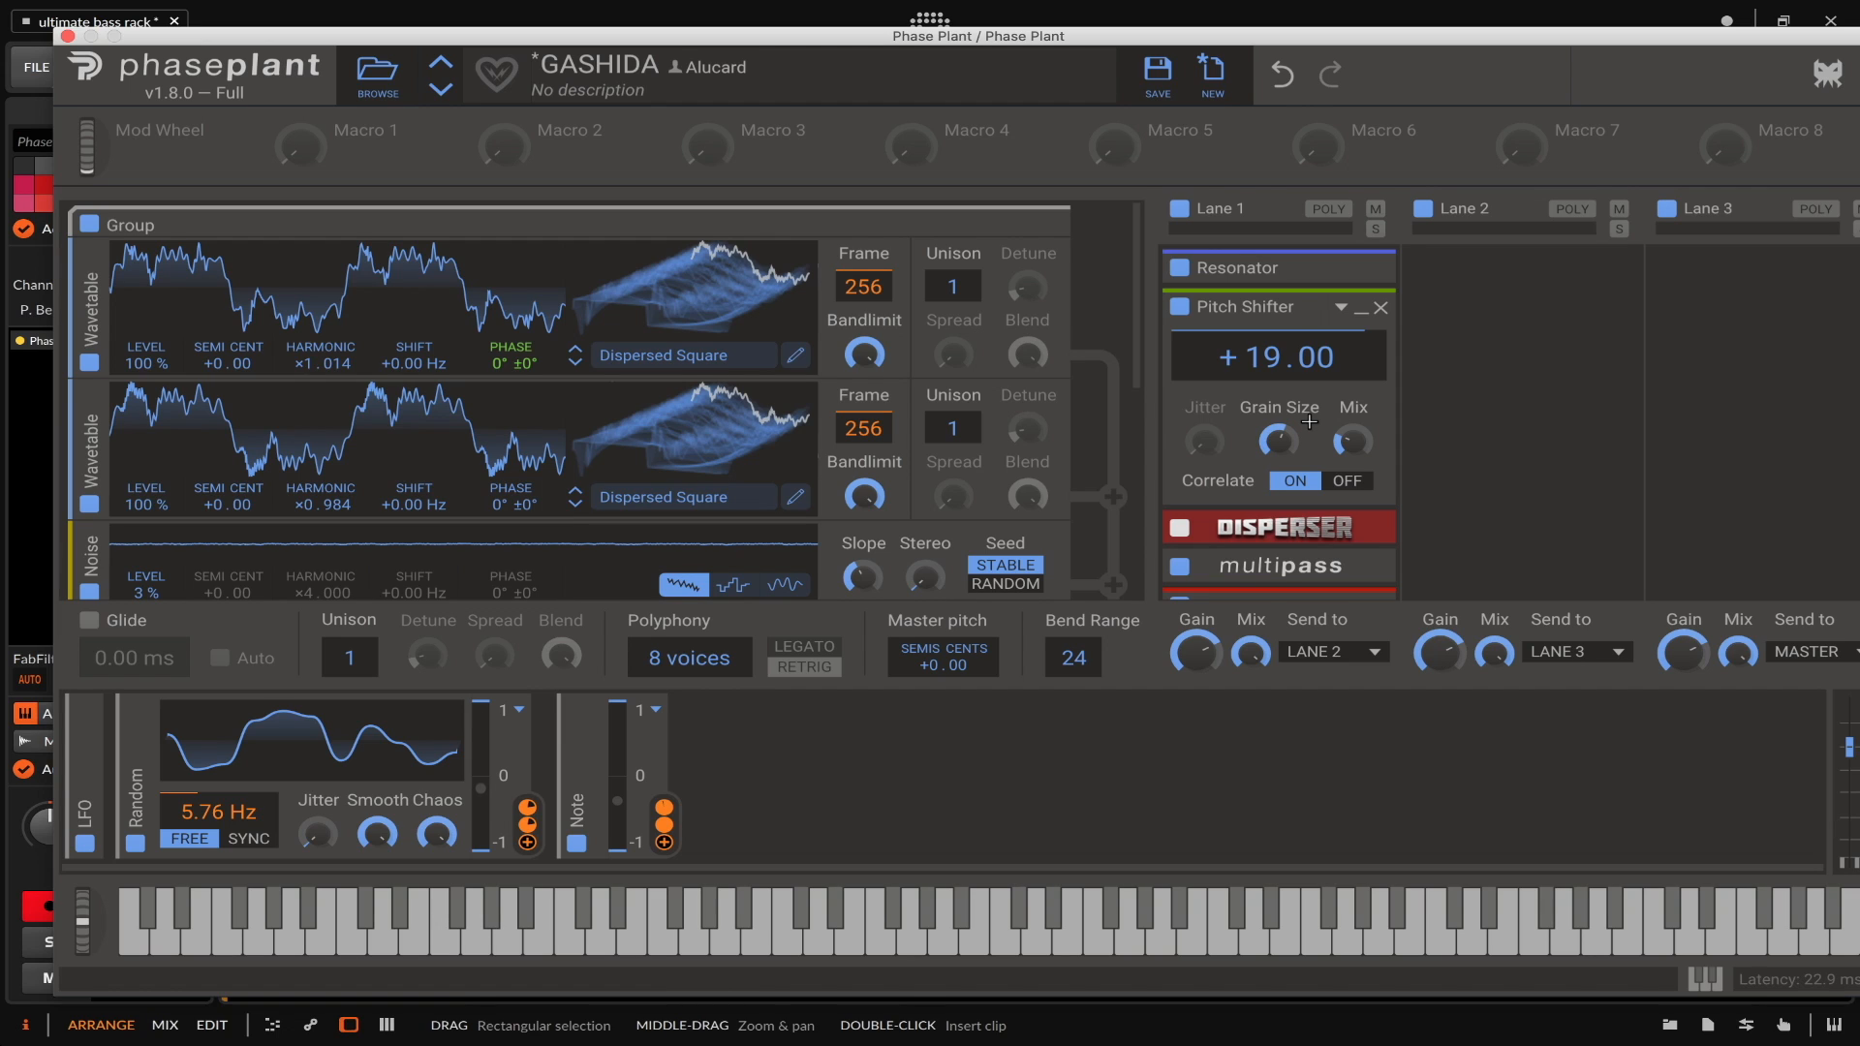
left_click(1362, 308)
left_click(1365, 351)
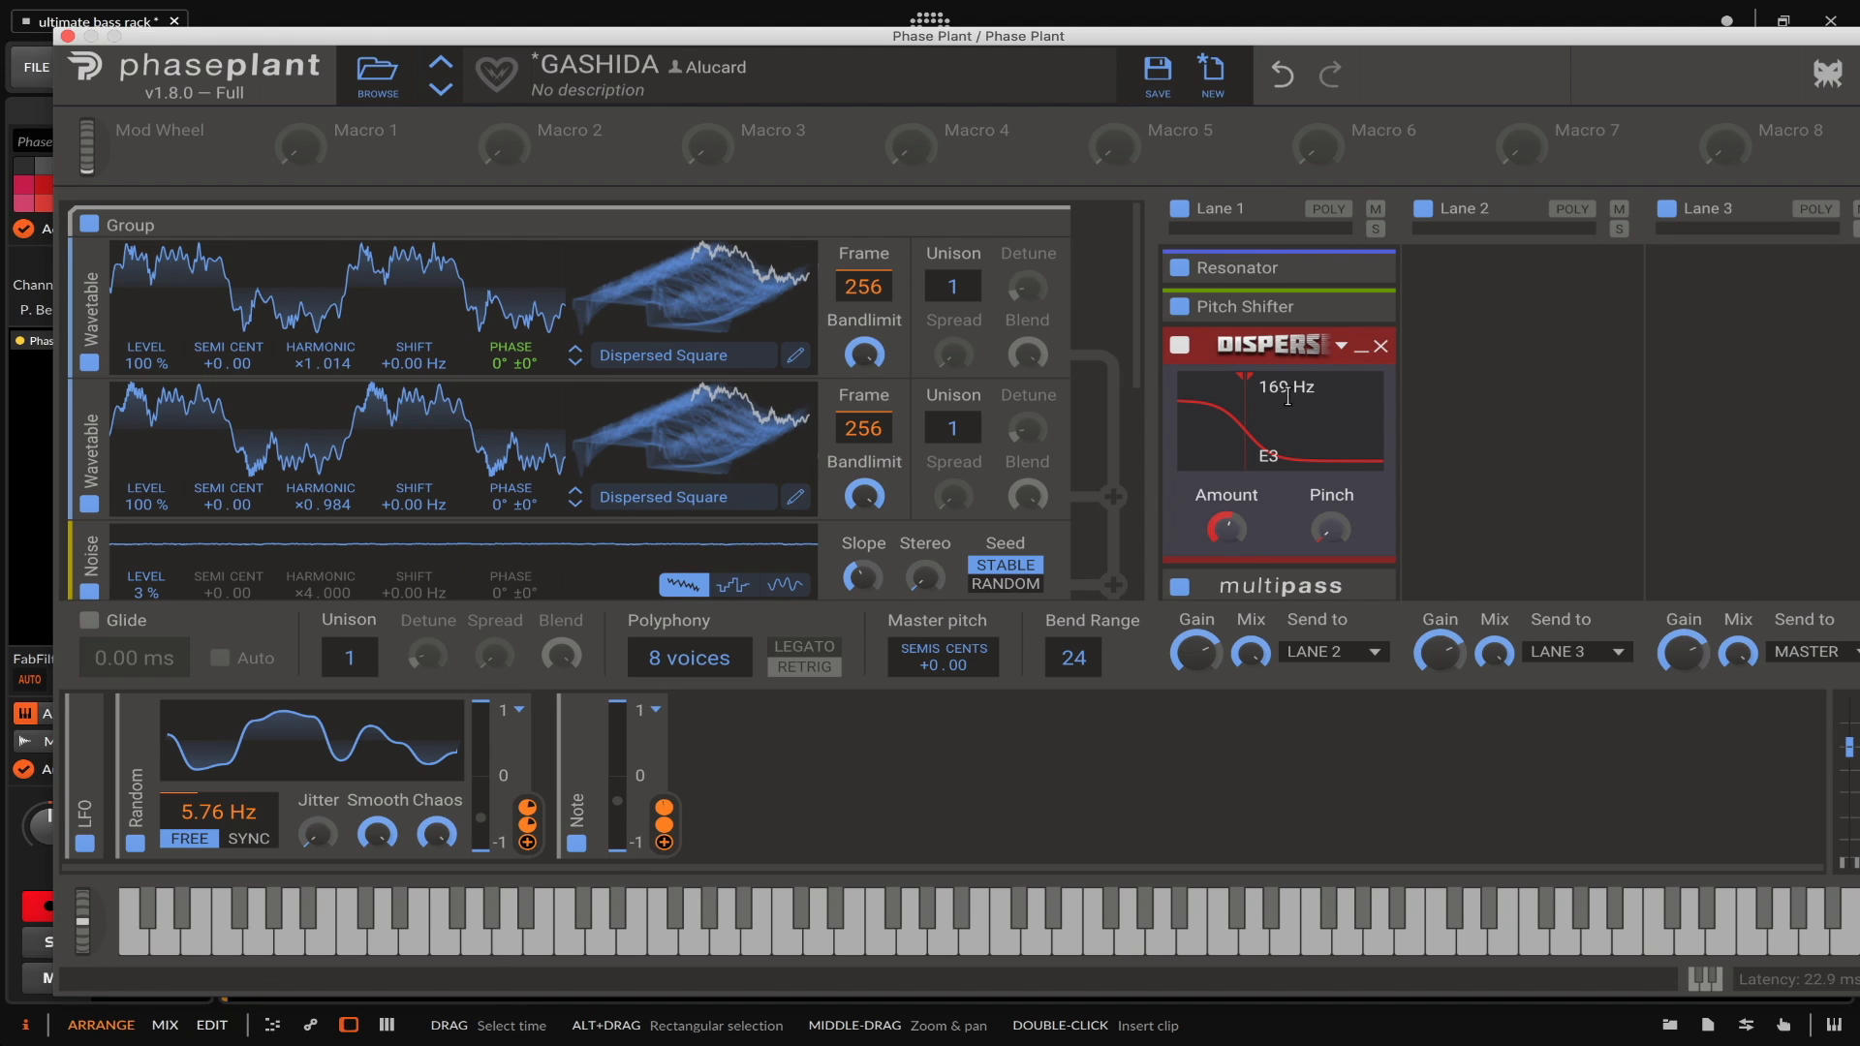
left_click(1360, 347)
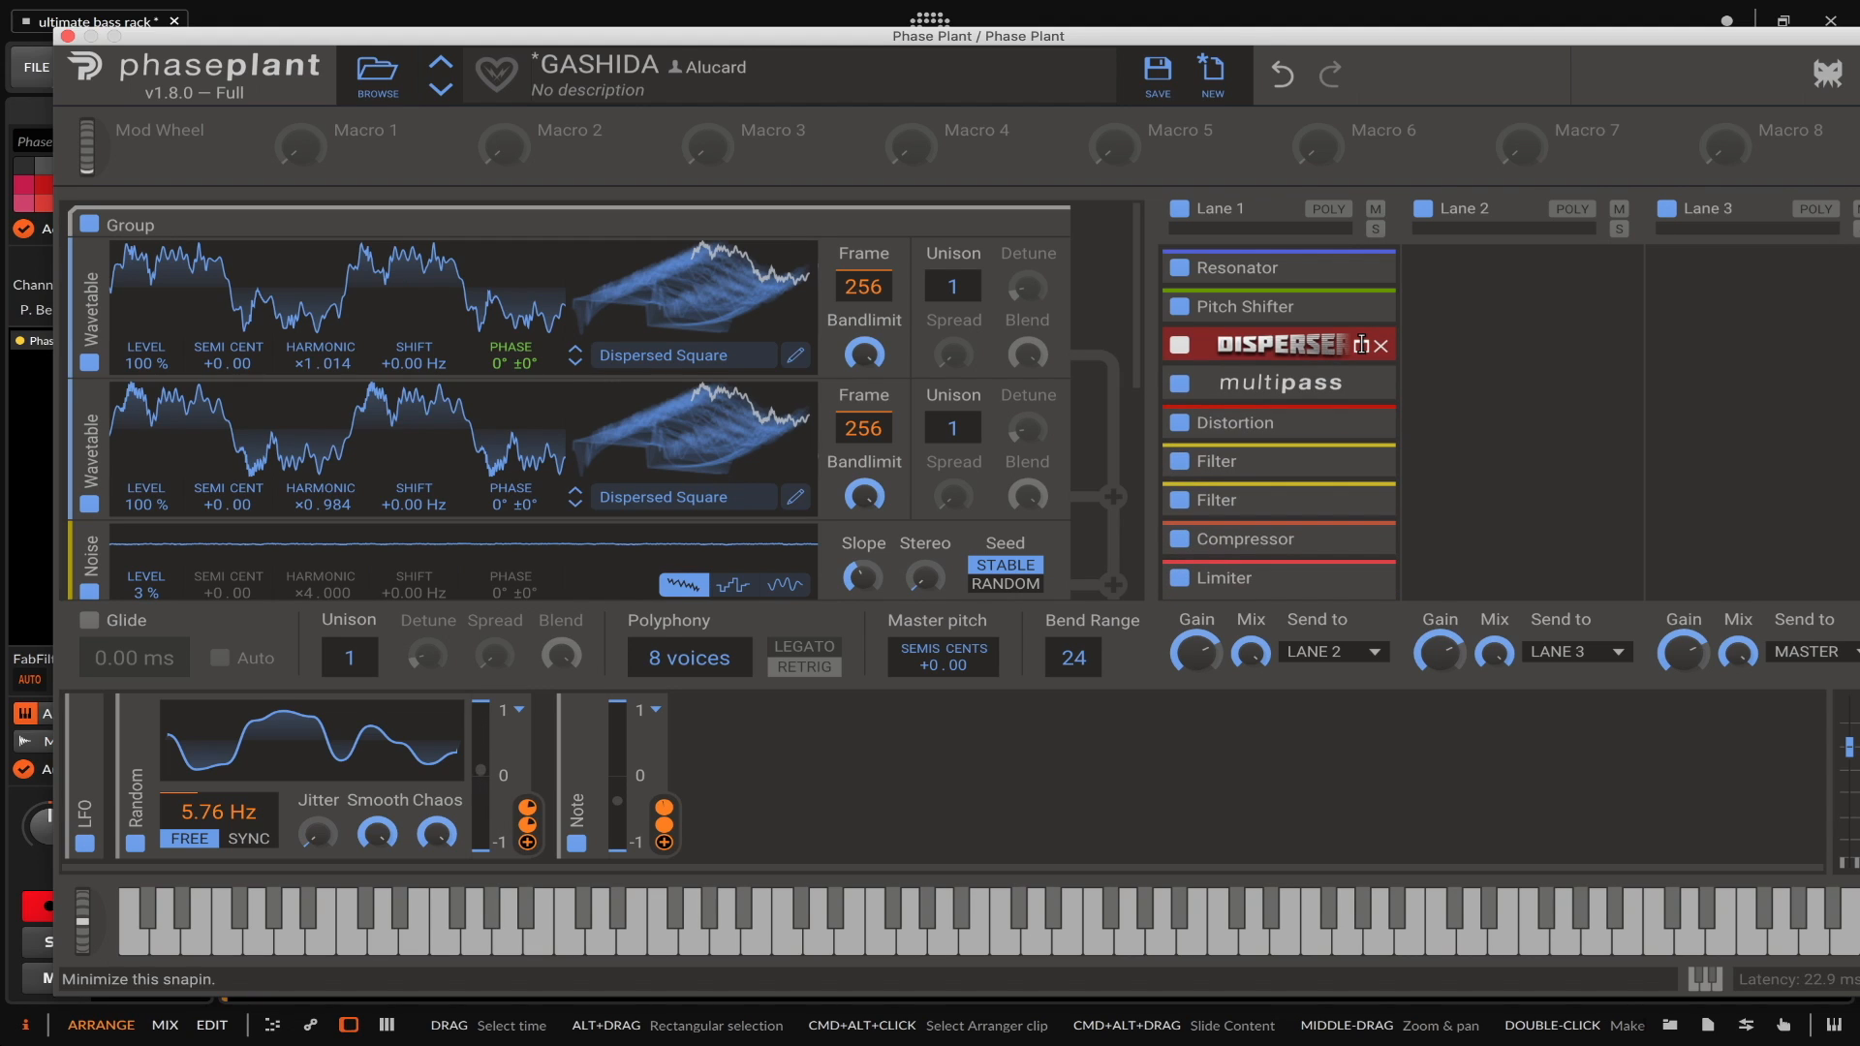
- Open the Lane 1 Multipass editor and examine the Band 3 chain of Filters, Faturator and 3-Band EQ
left_click(1277, 384)
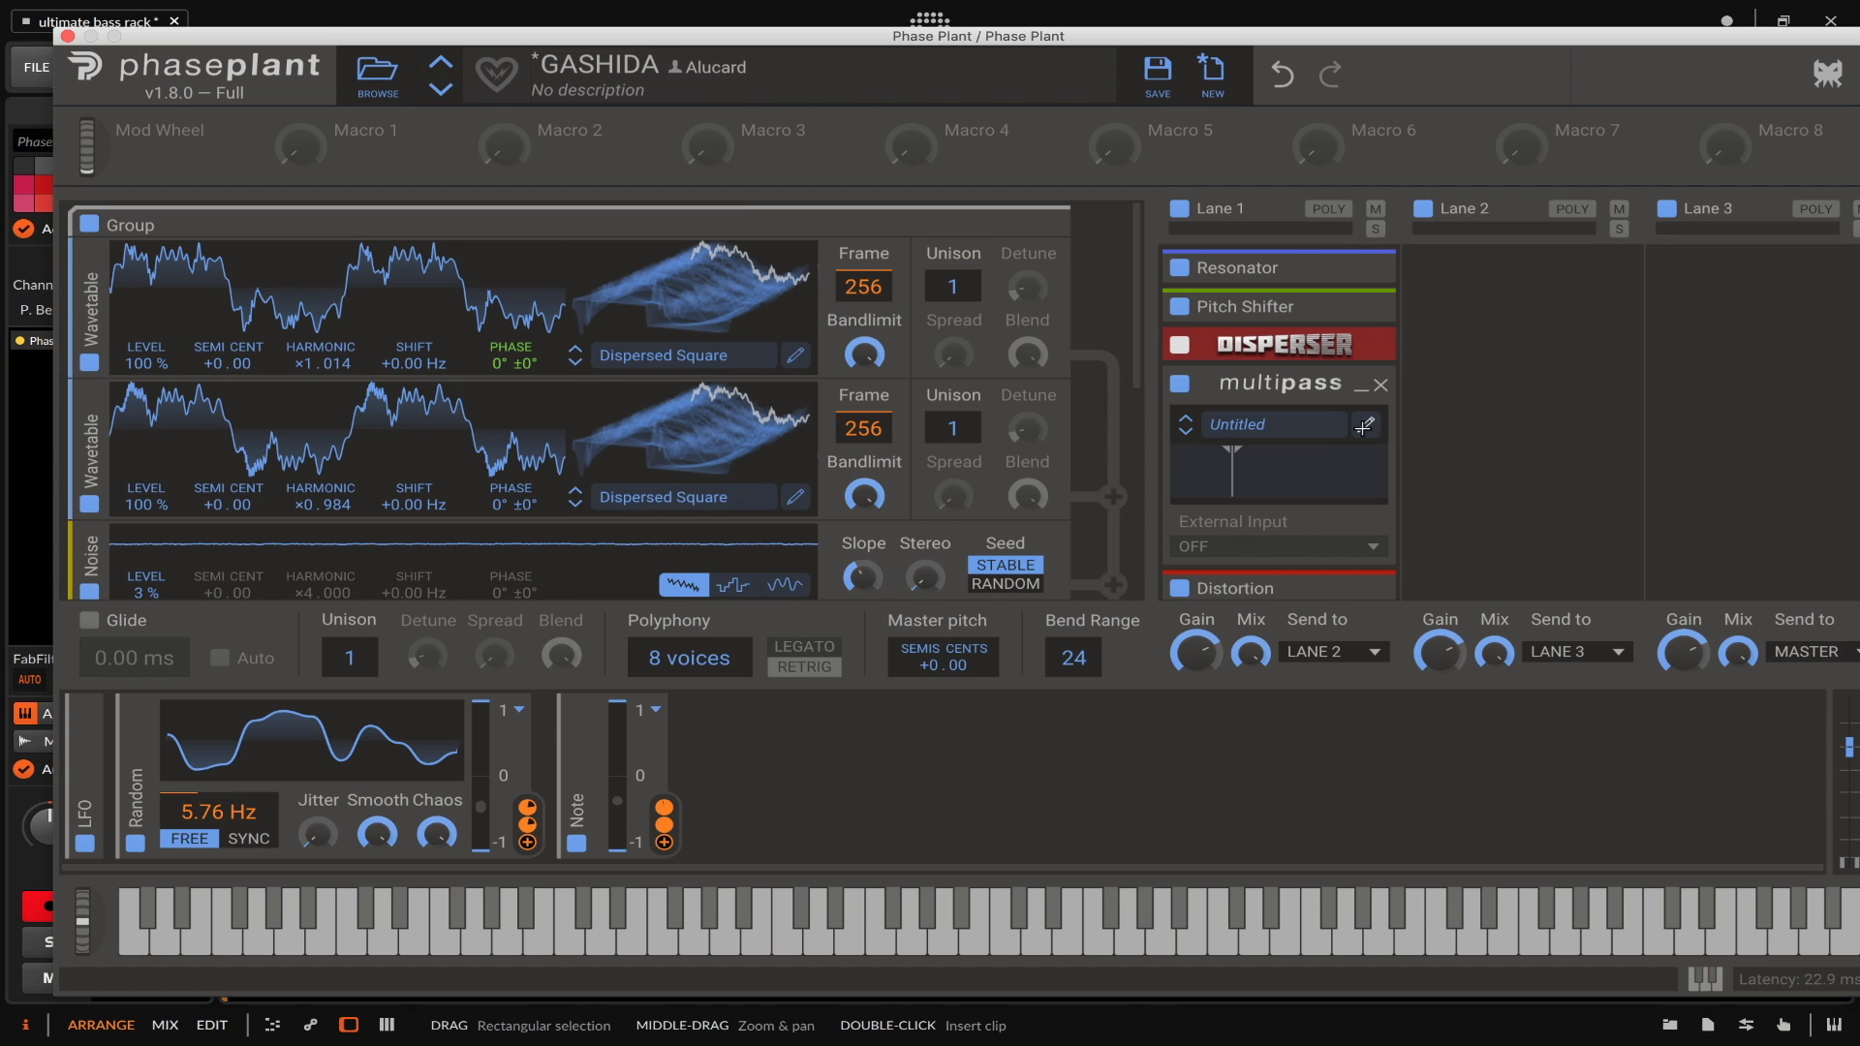
left_click(1365, 425)
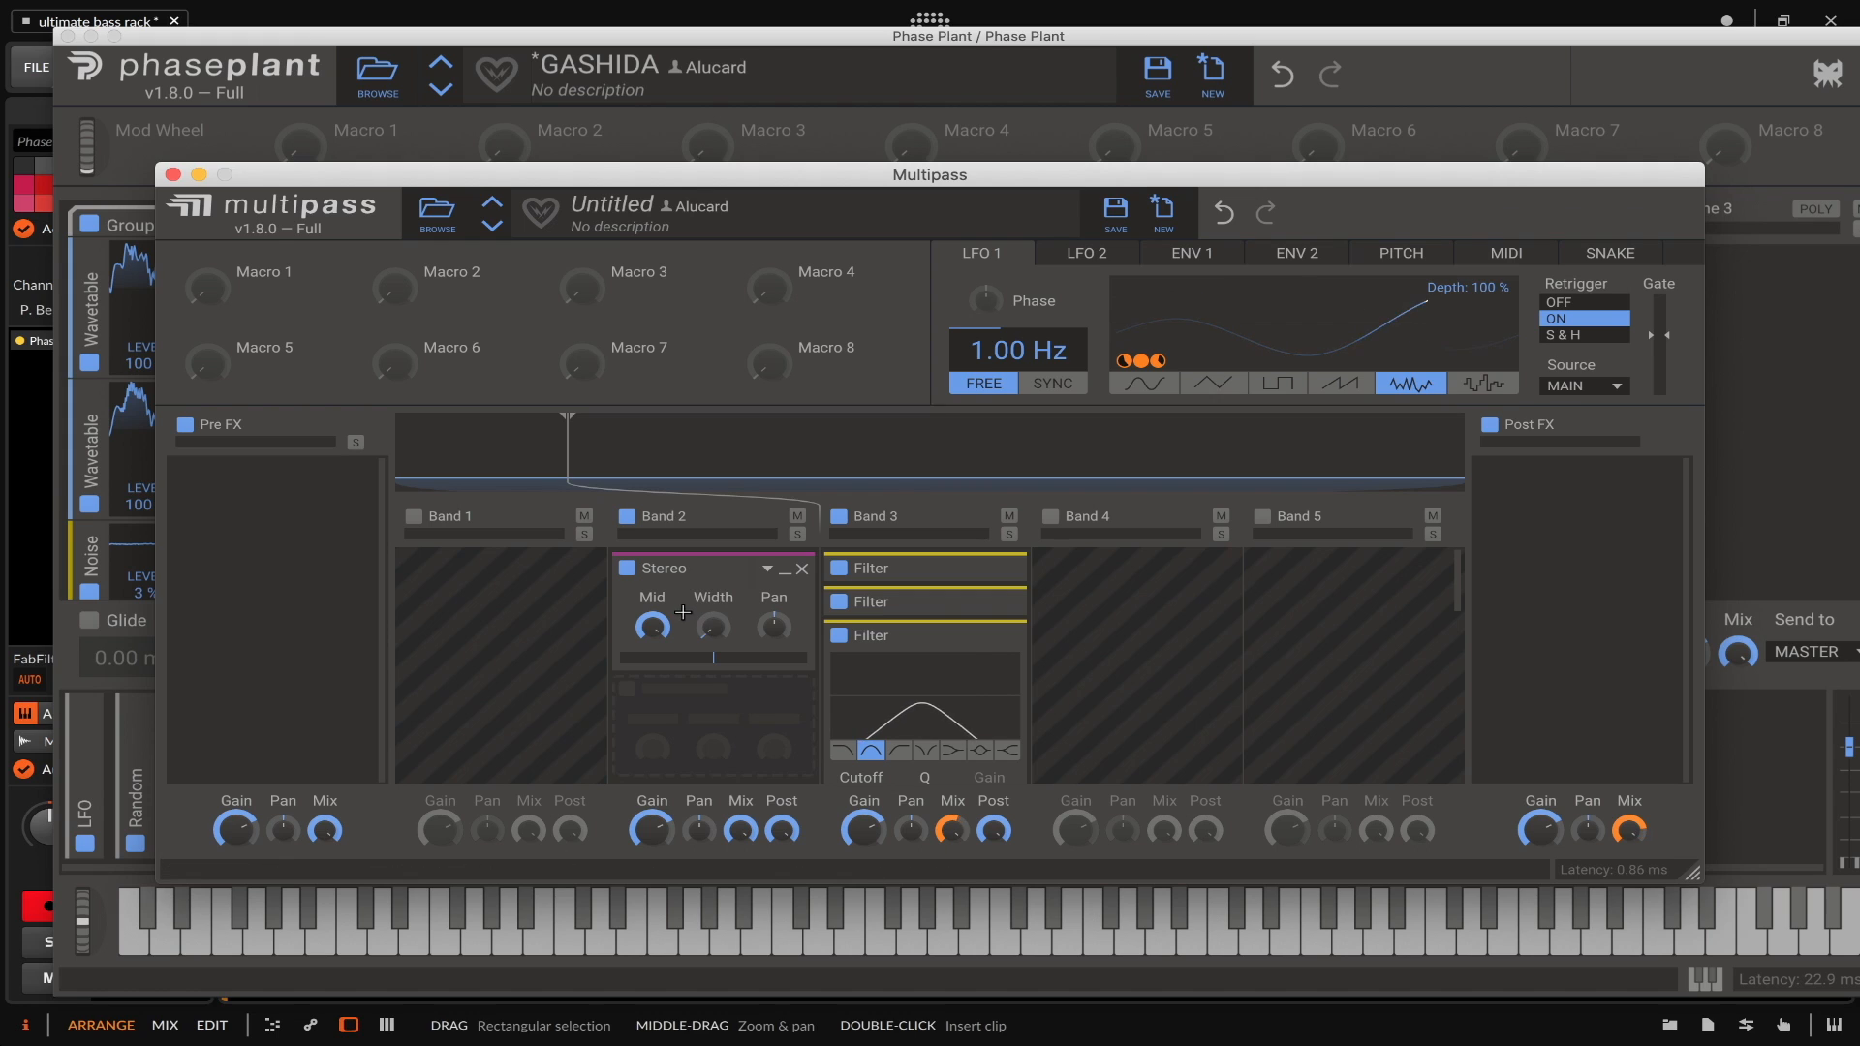
left_click(996, 569)
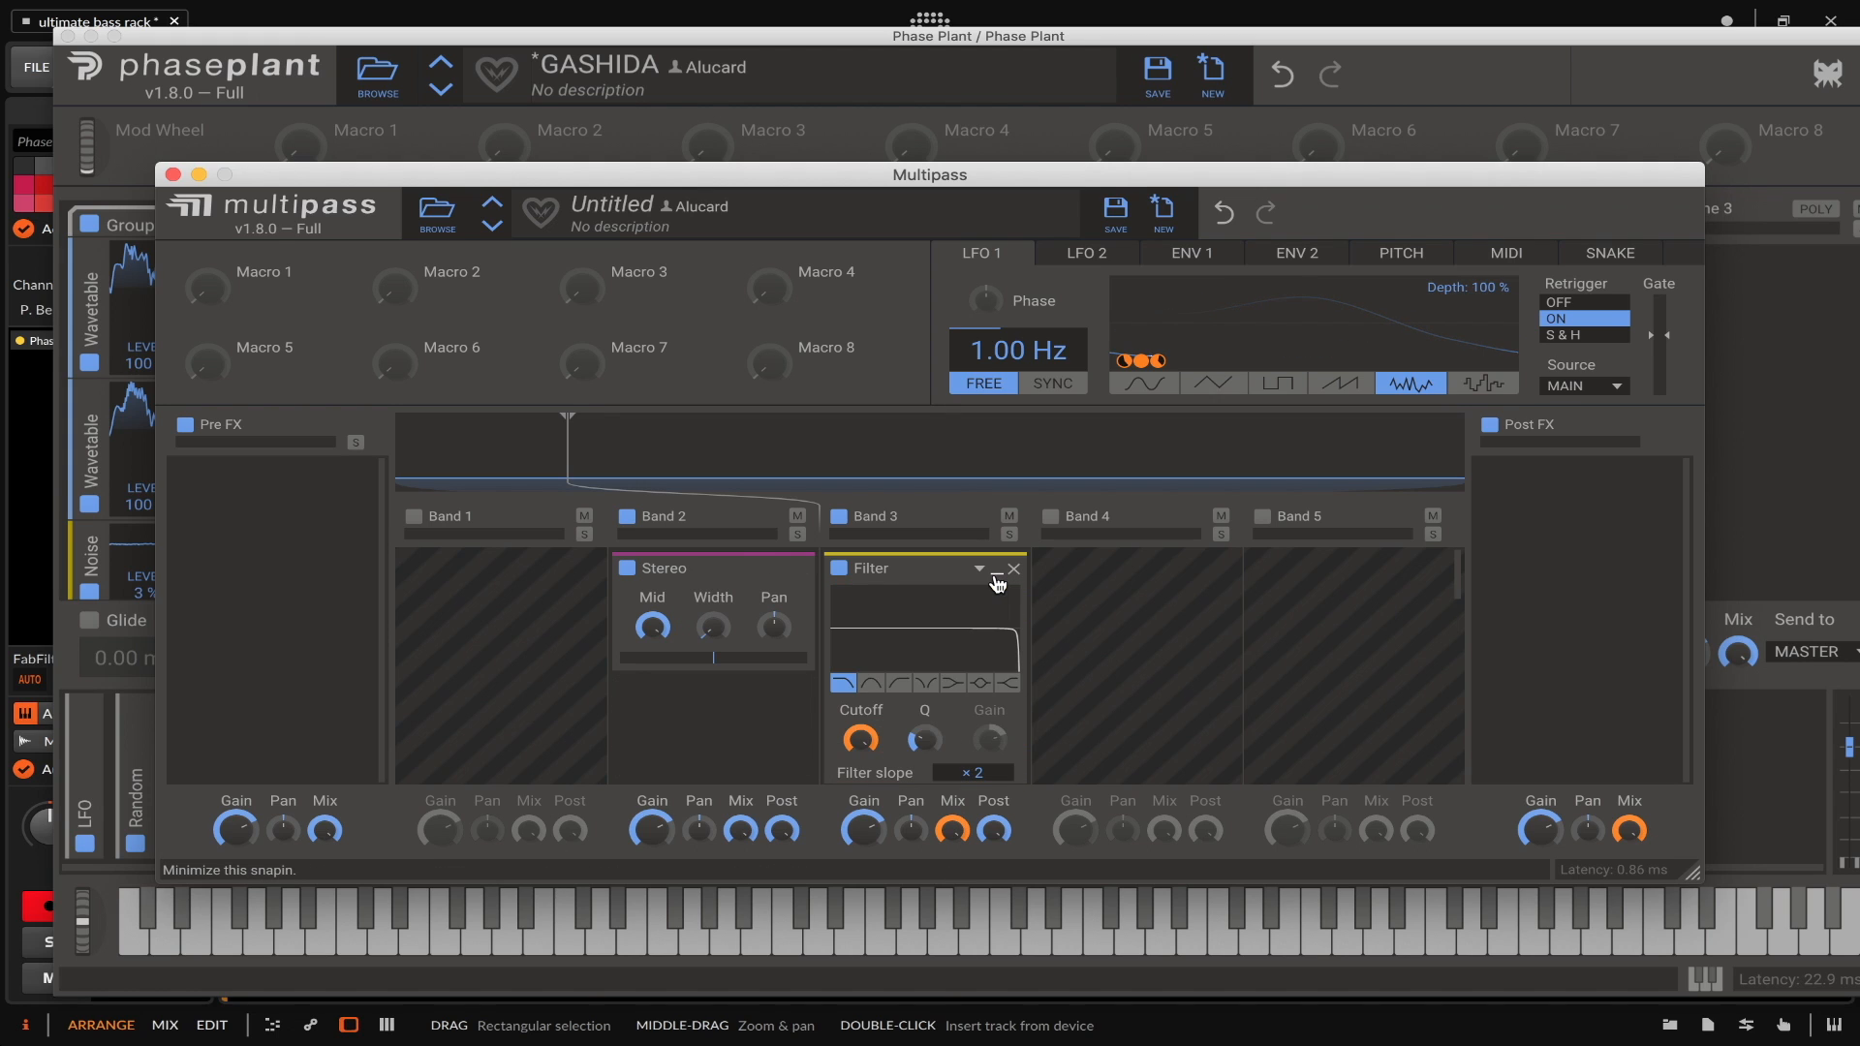
left_click(995, 696)
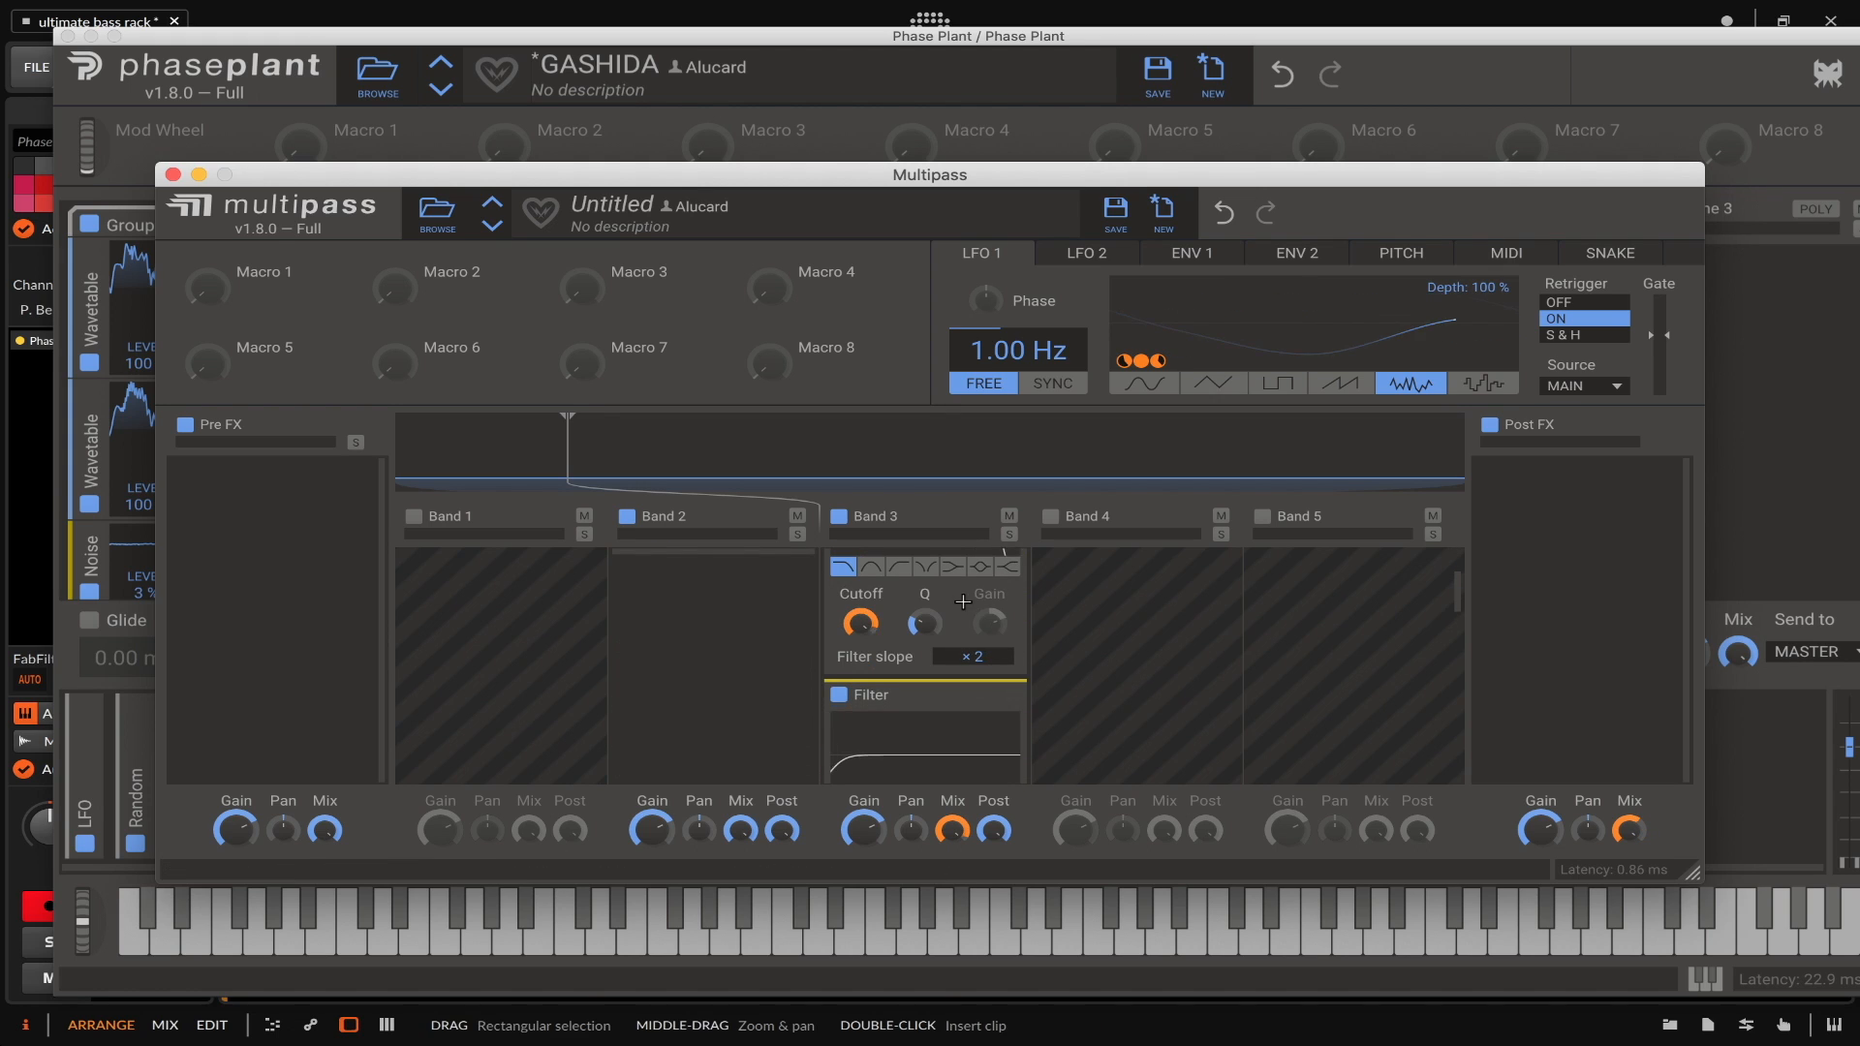
scroll(902, 677, "down", 3)
scroll(905, 677, "down", 5)
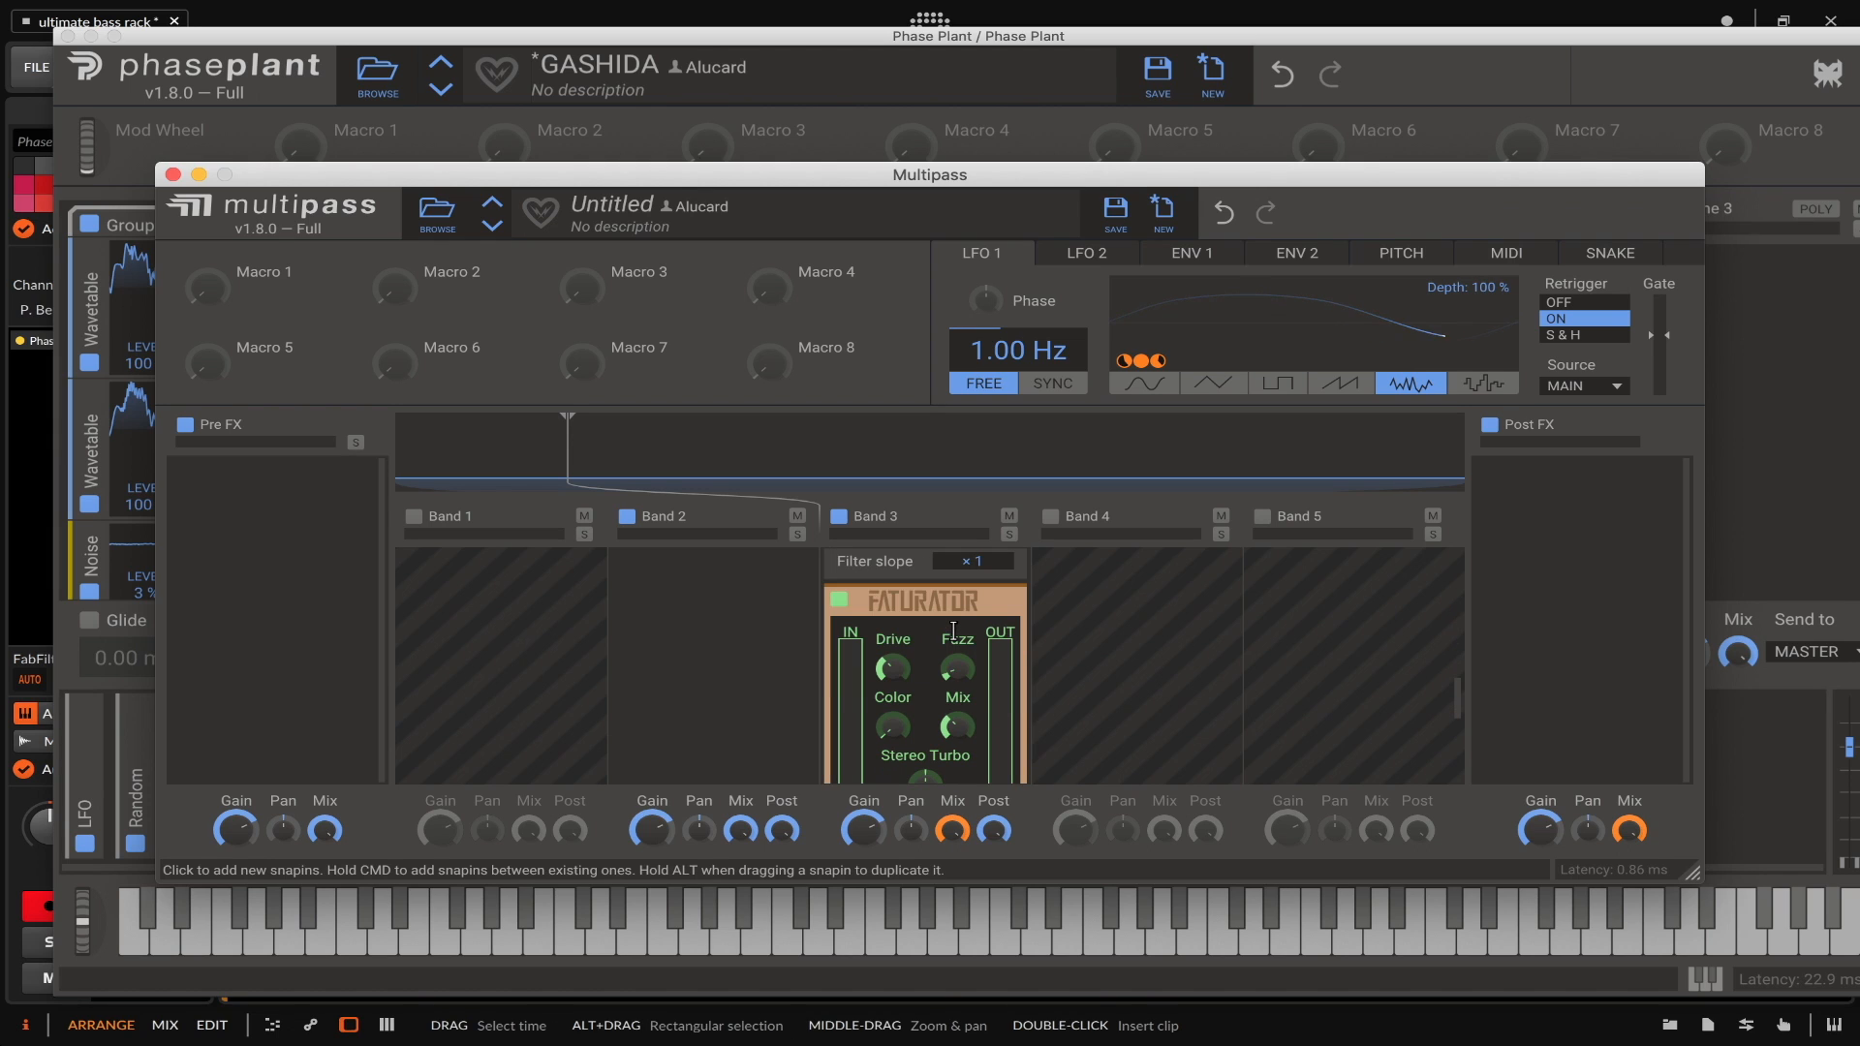
scroll(952, 653, "down", 5)
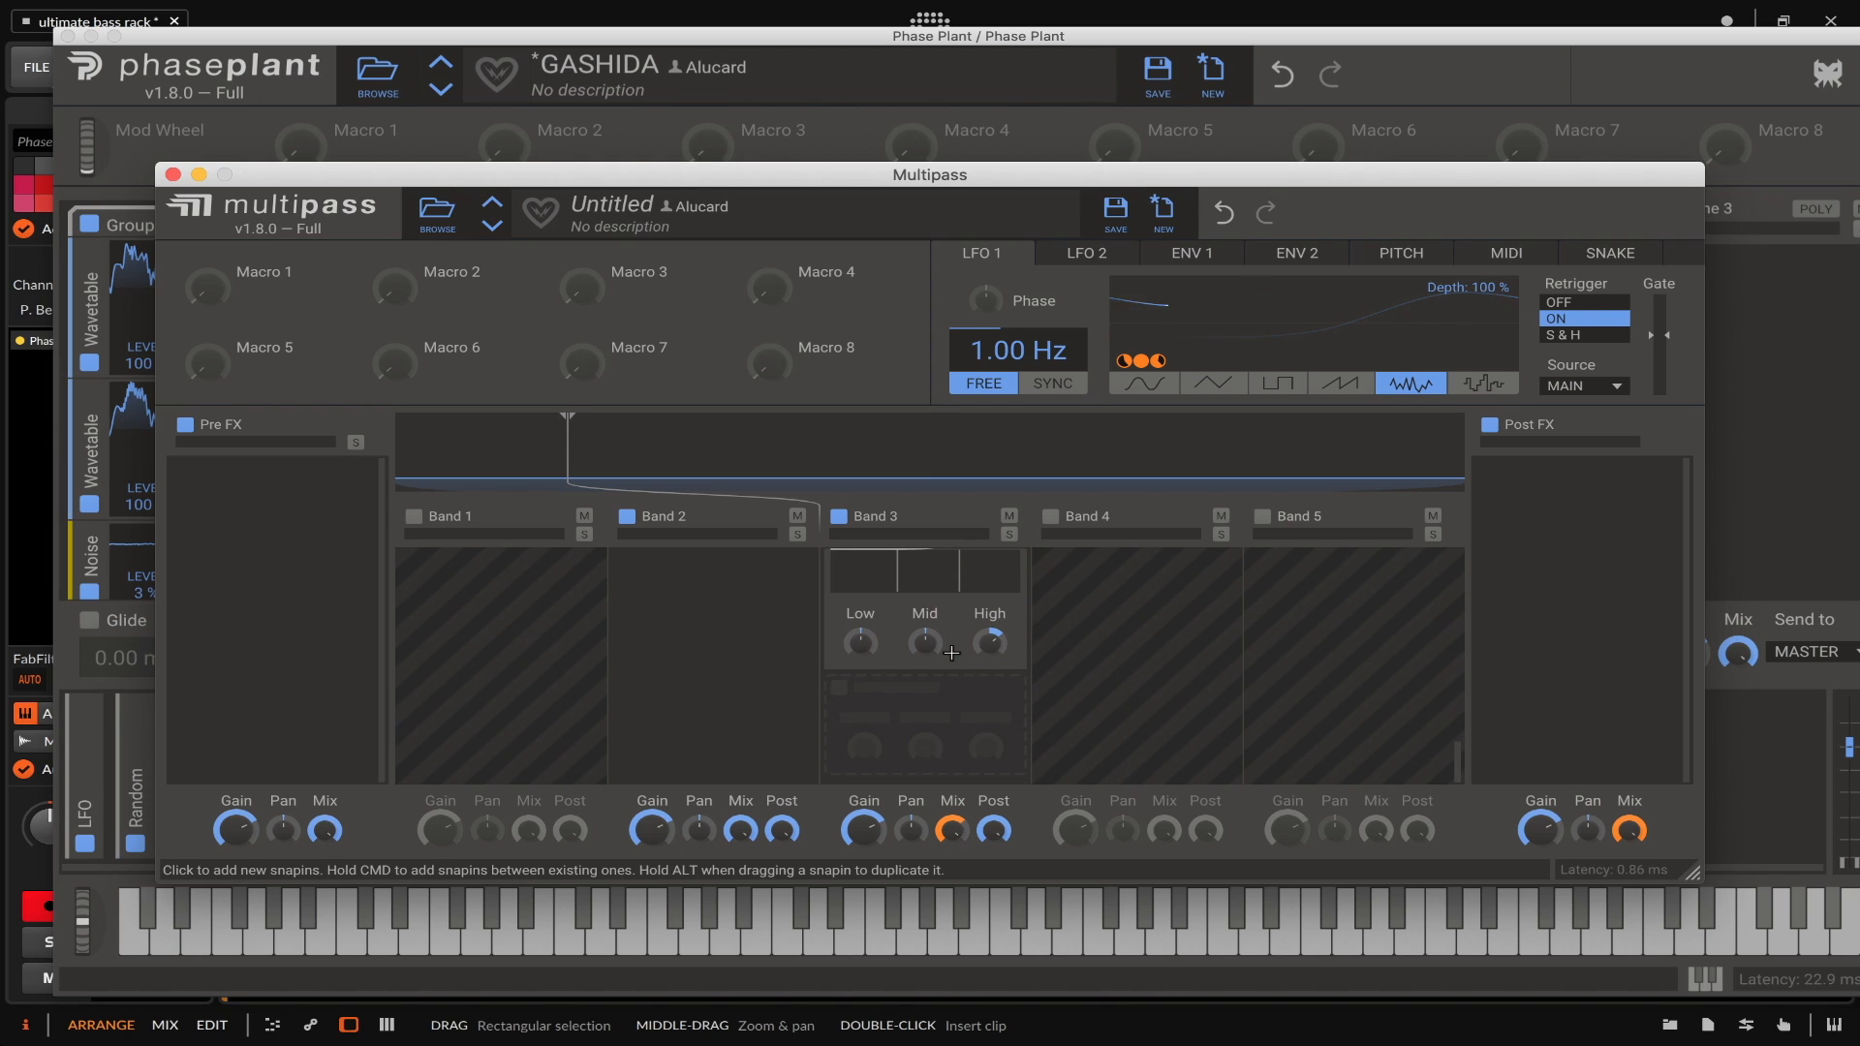
scroll(951, 653, "up", 3)
scroll(951, 653, "up", 1)
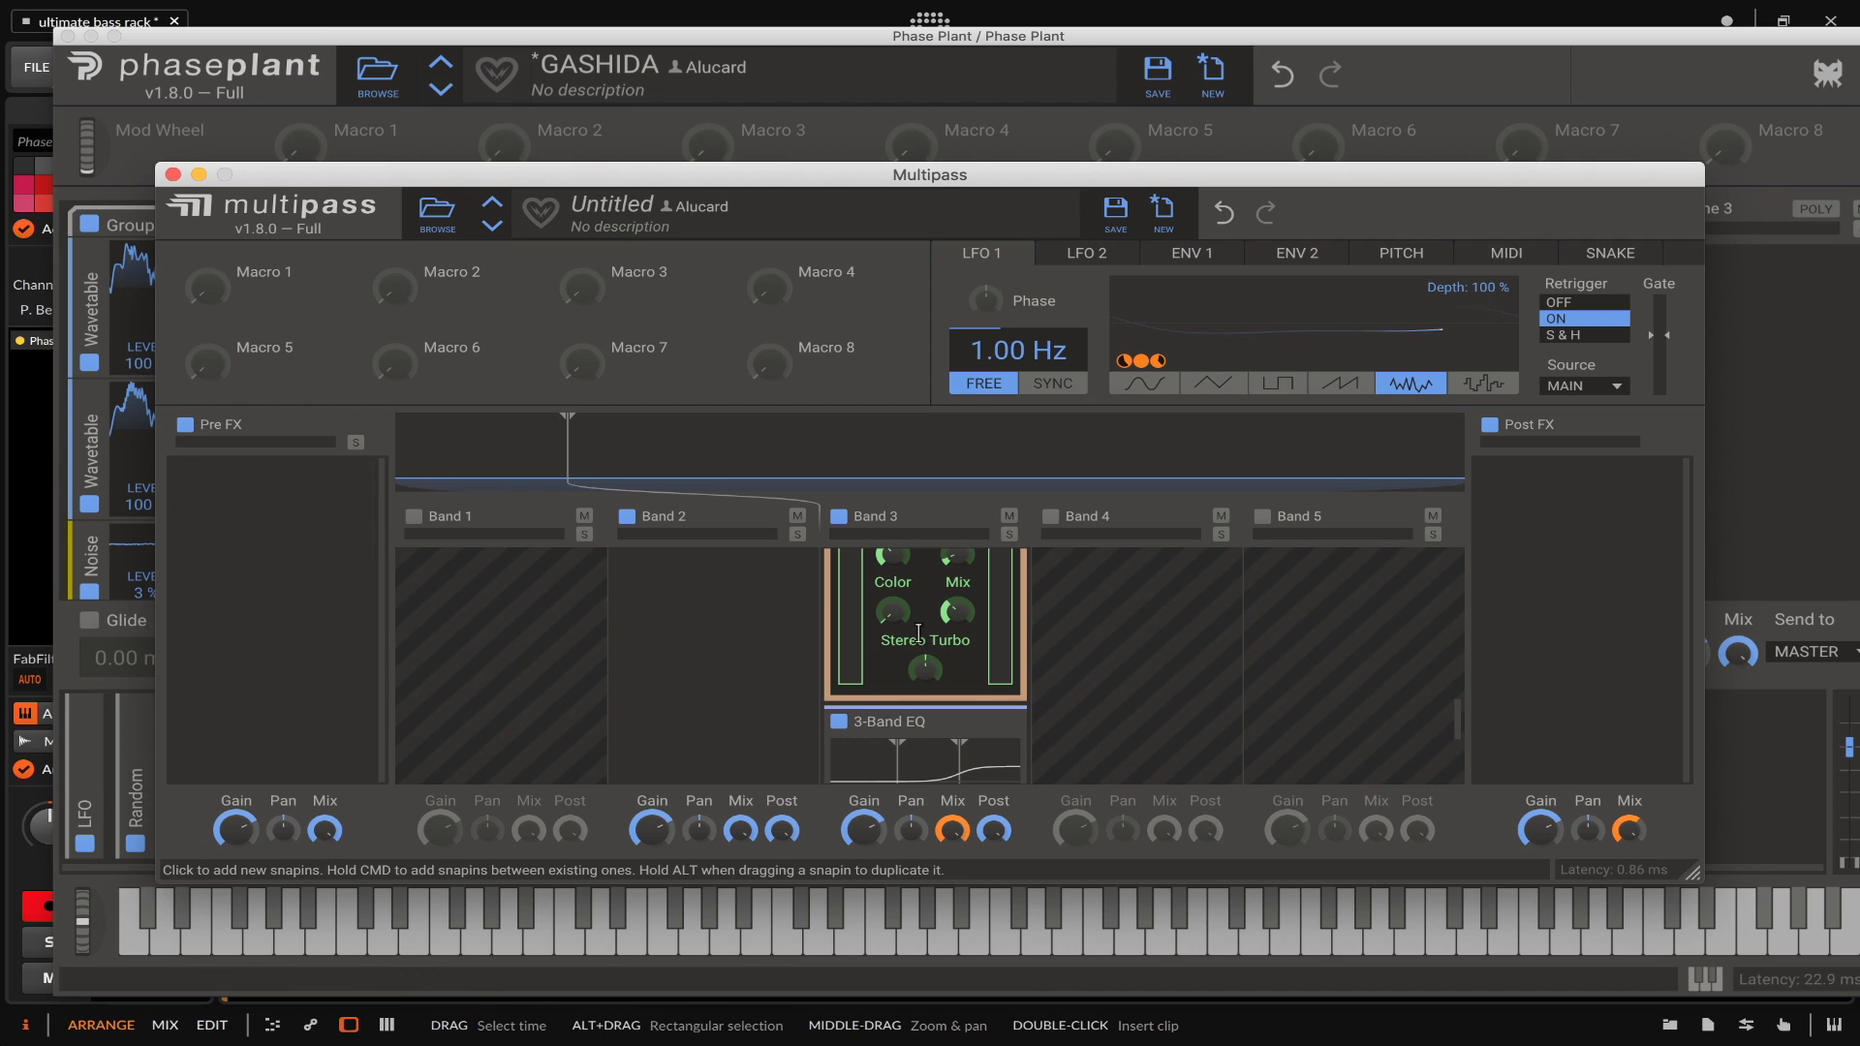
scroll(923, 634, "up", 12)
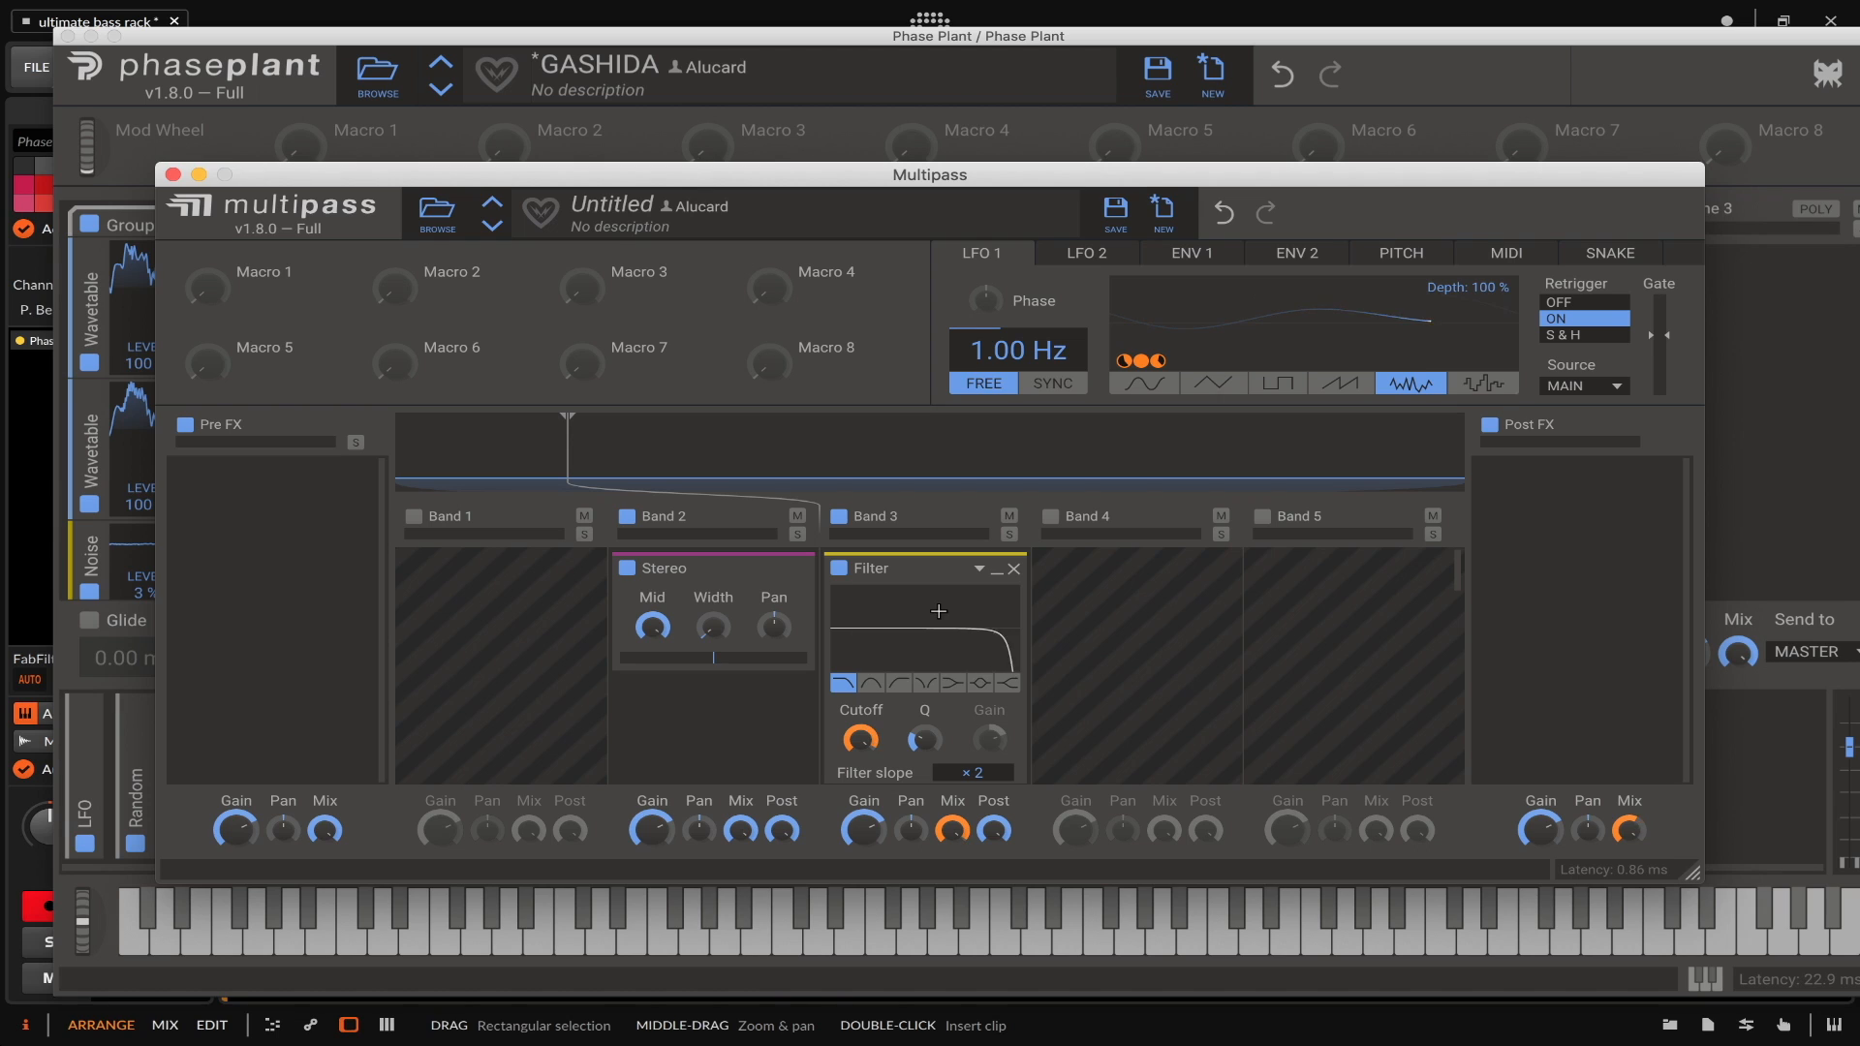
- Compare the first two modulated Filters in Multipass Band 3, ending by closing the Multipass editor
scroll(938, 611, "down", 5)
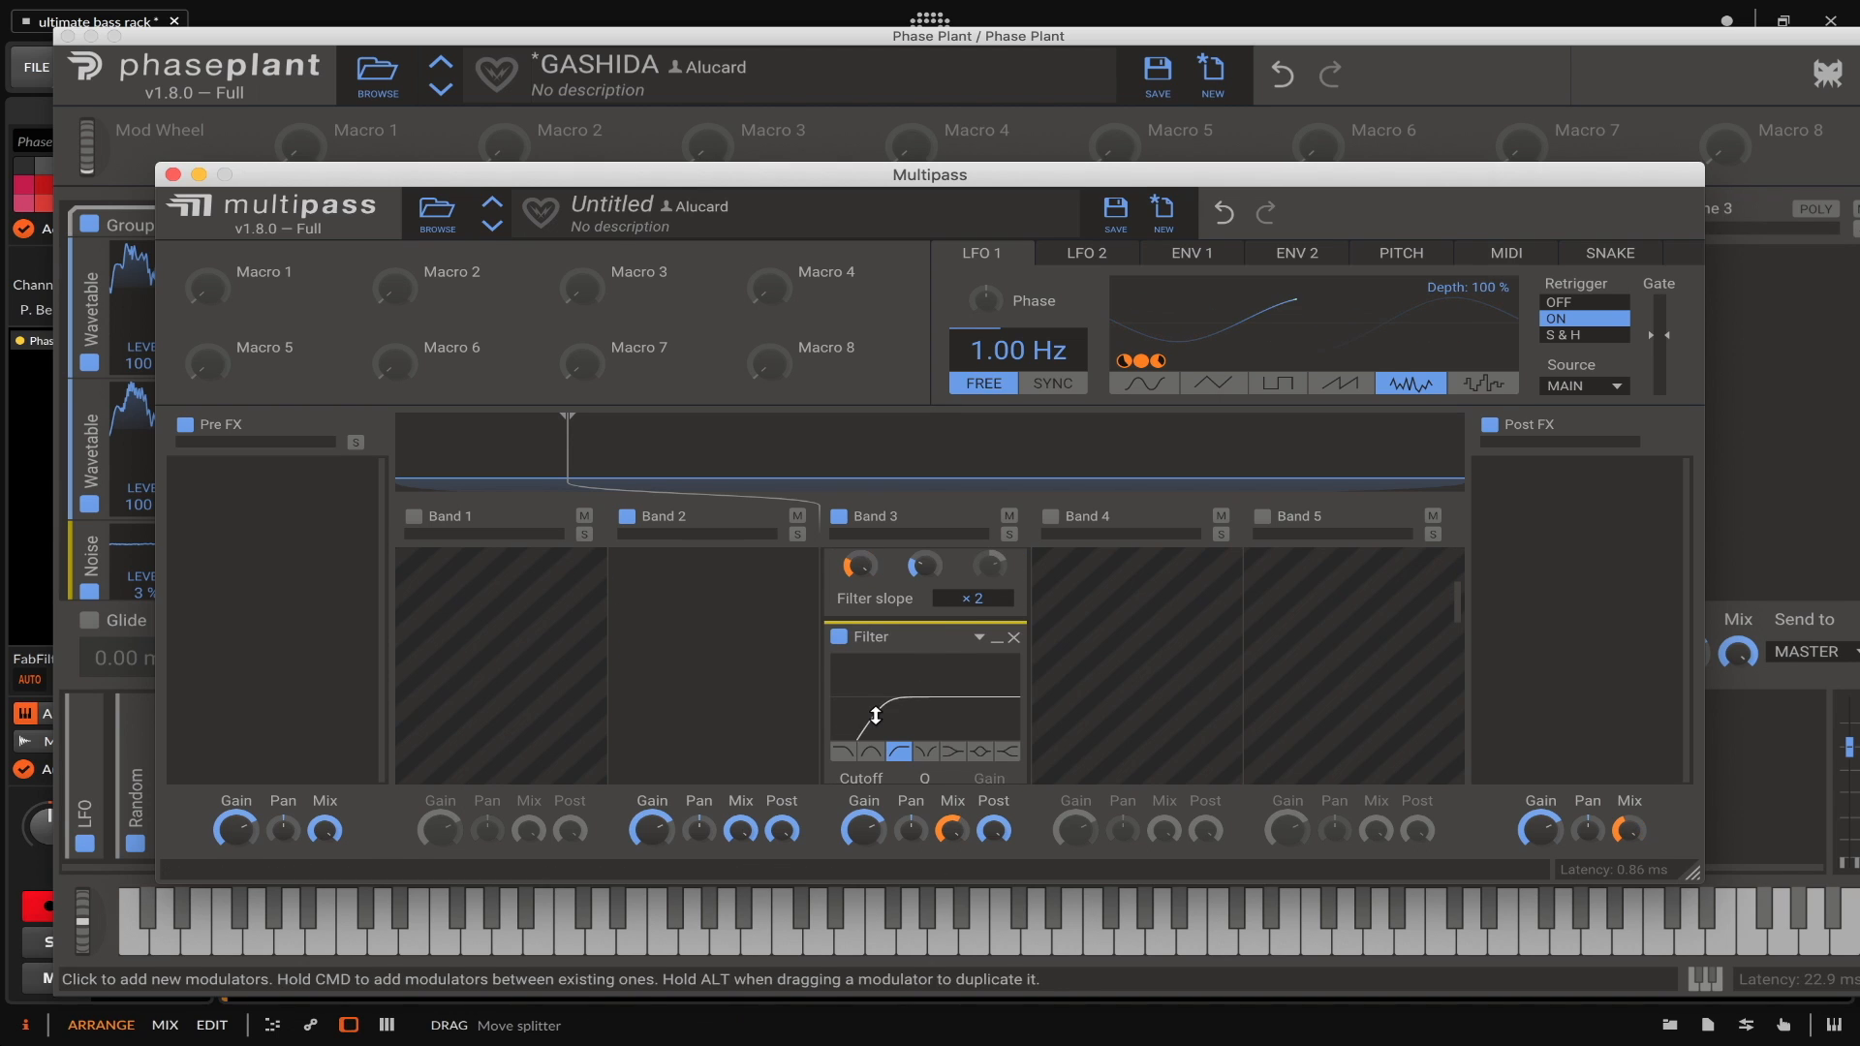
scroll(891, 669, "up", 4)
scroll(883, 649, "up", 1)
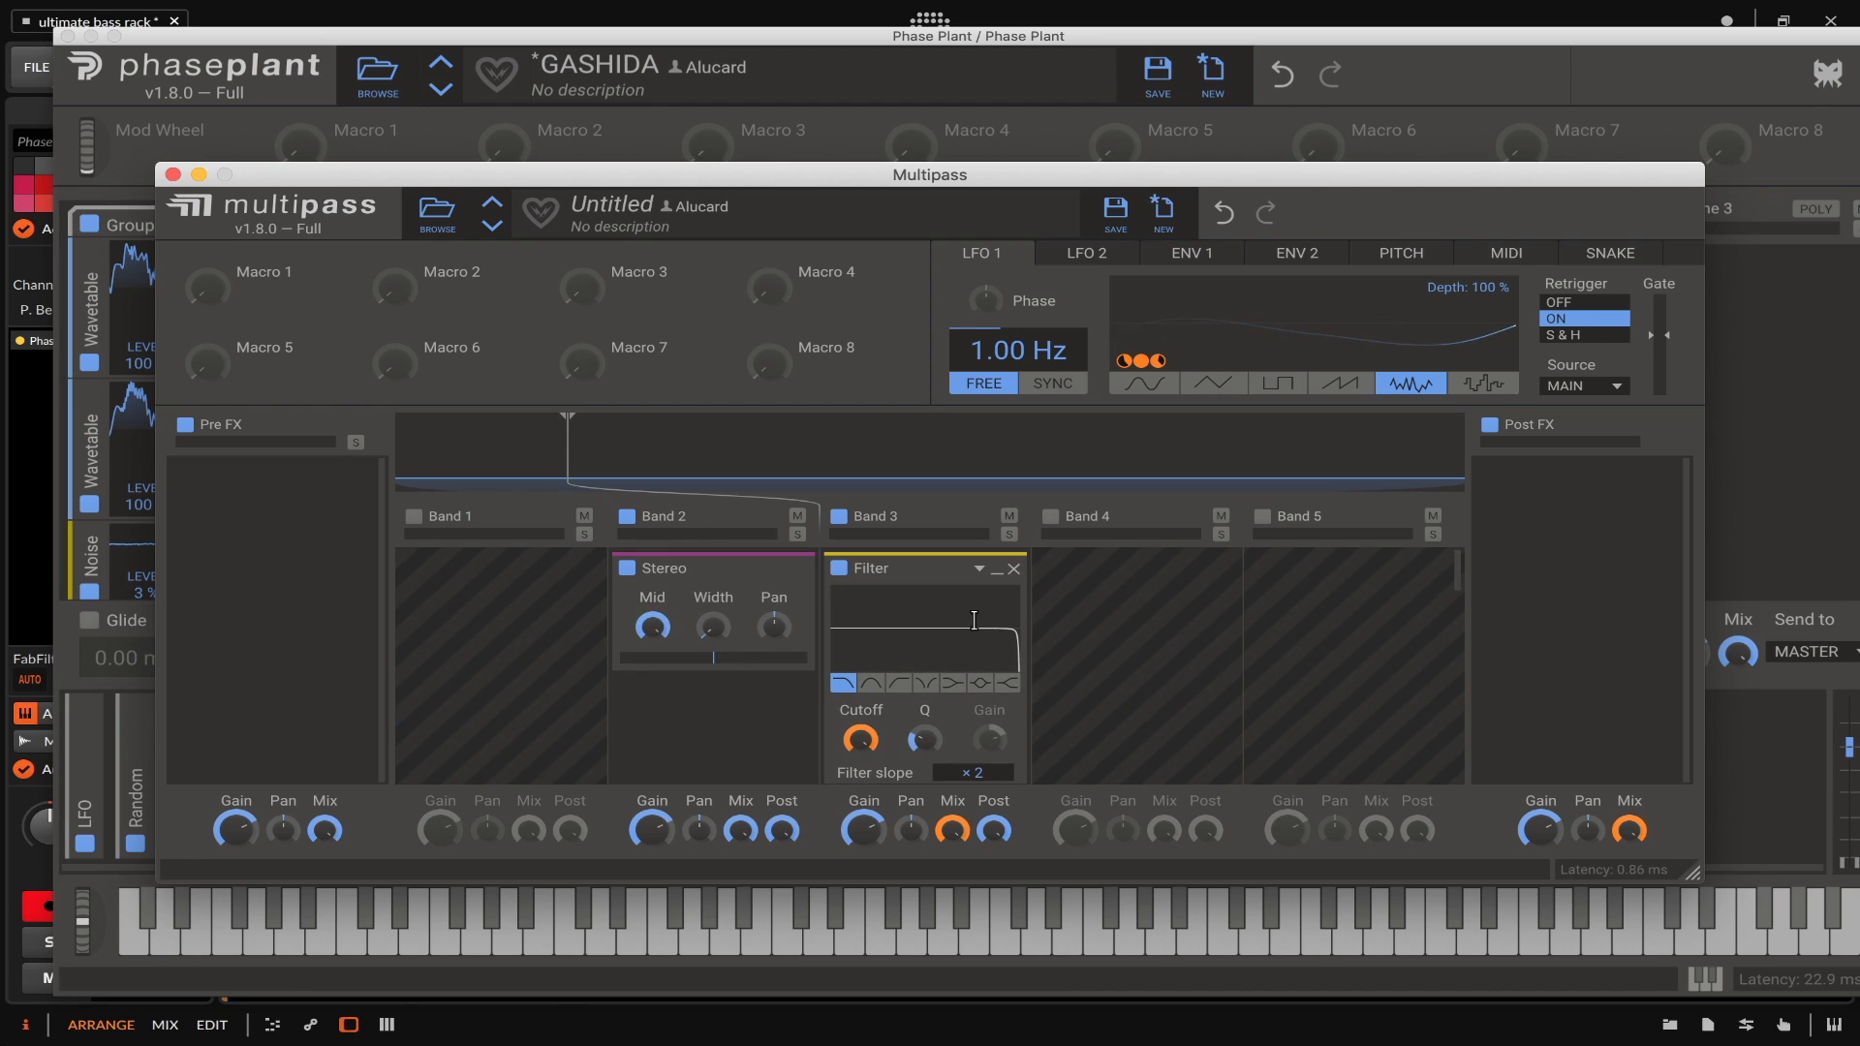
scroll(959, 621, "down", 5)
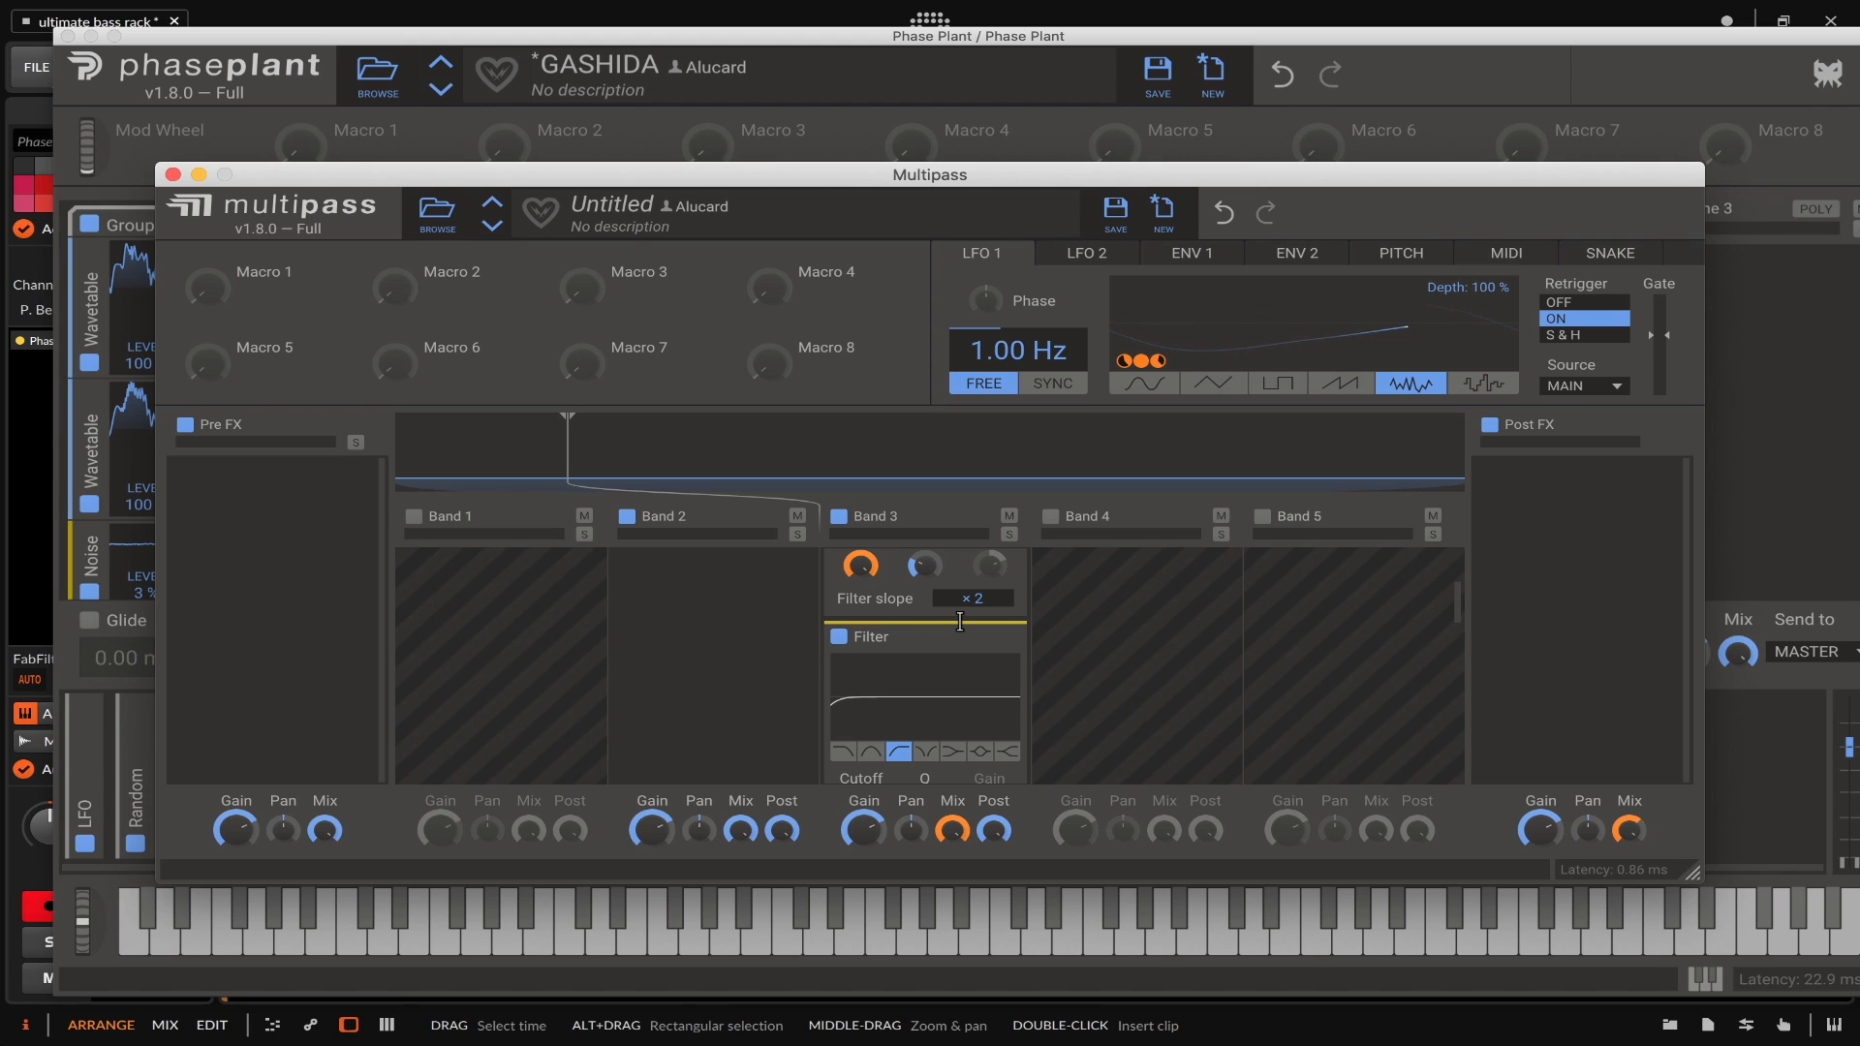
left_click(173, 175)
- Examine the Distortion and the first Filter that follow Multipass in Lane 1, collapsing each after viewing
scroll(1323, 338, "down", 3)
scroll(1323, 337, "down", 2)
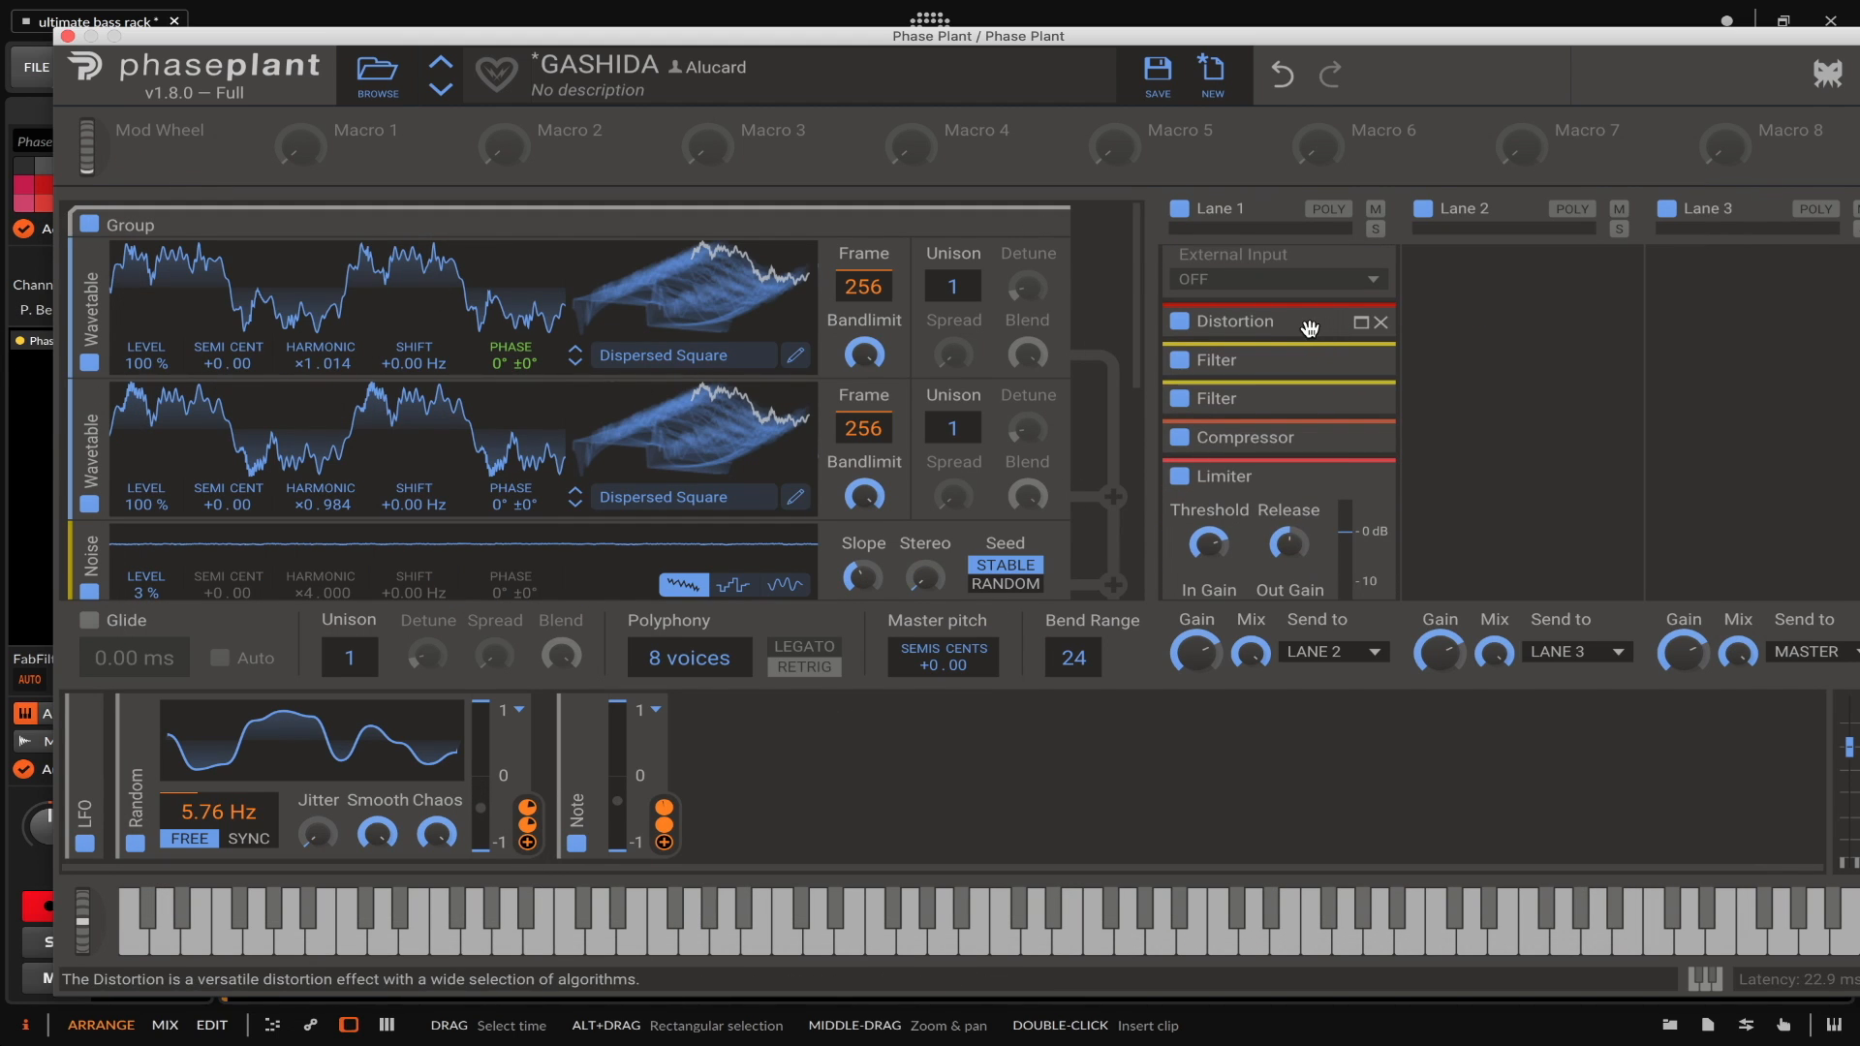
left_click(1360, 329)
left_click(1360, 329)
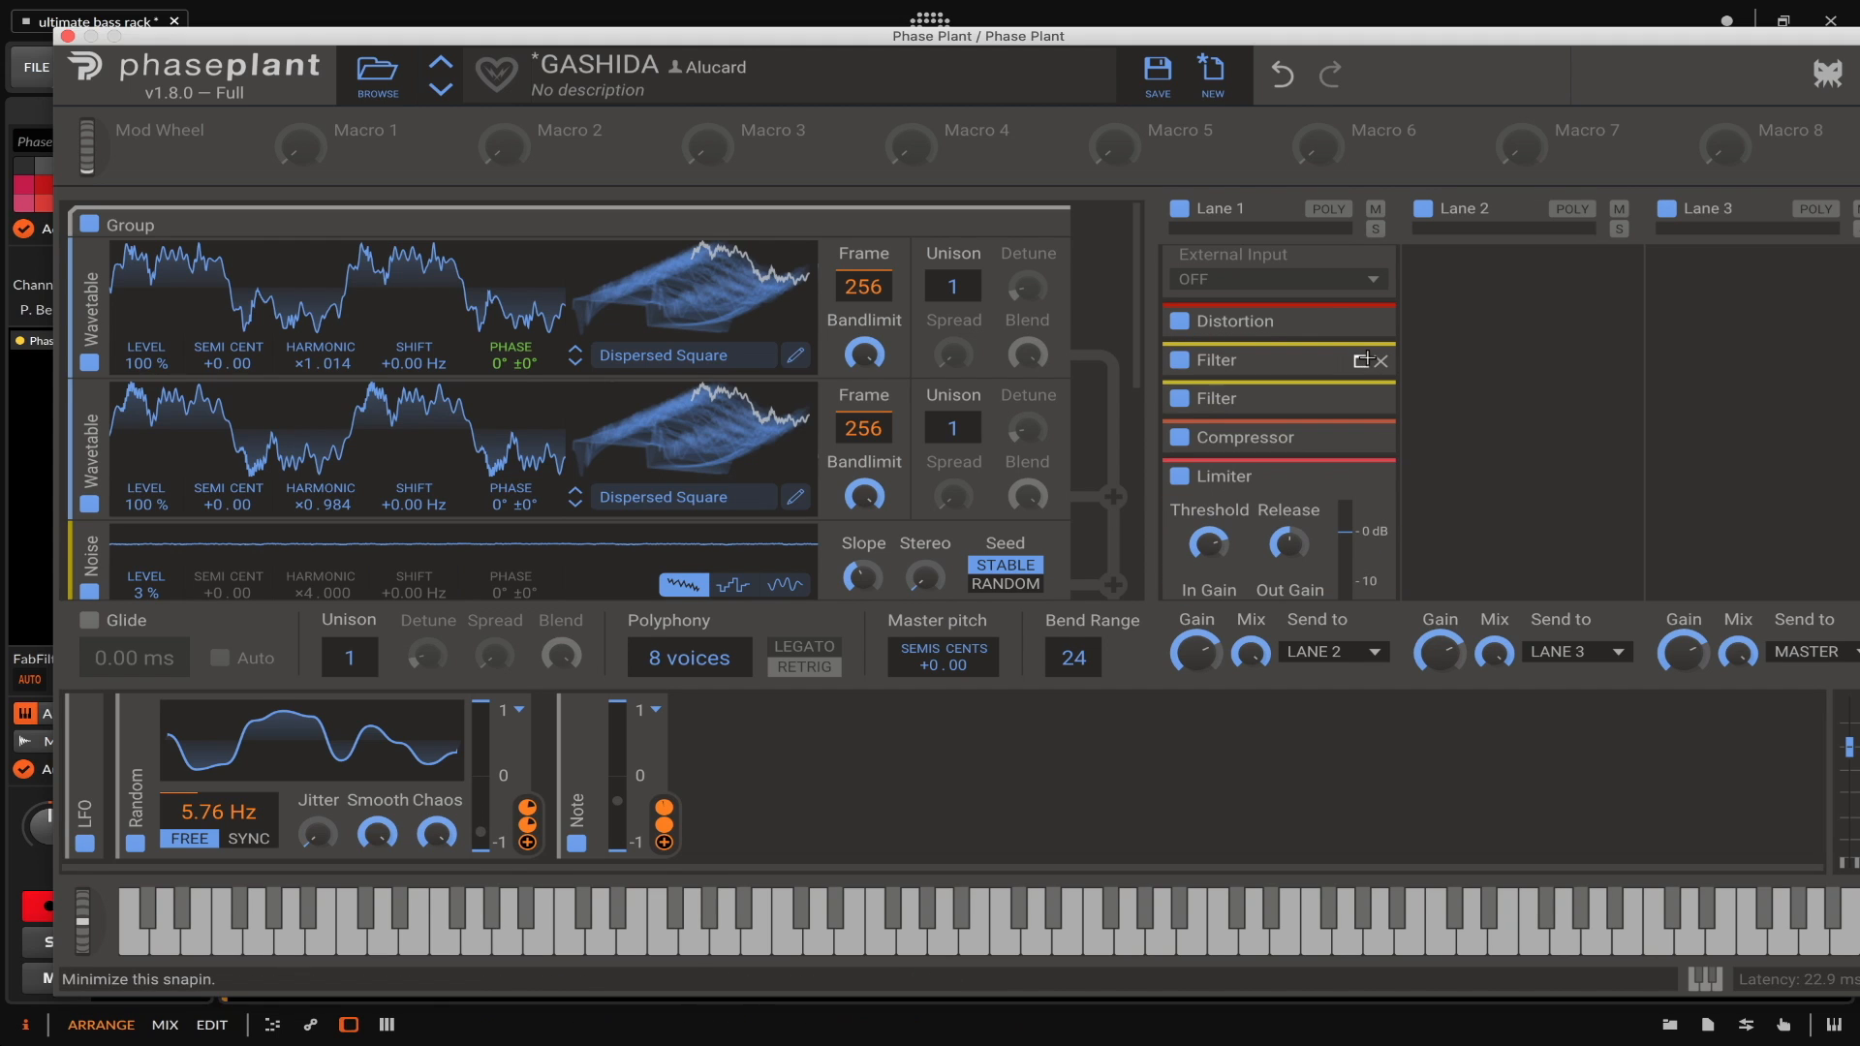
left_click(1360, 361)
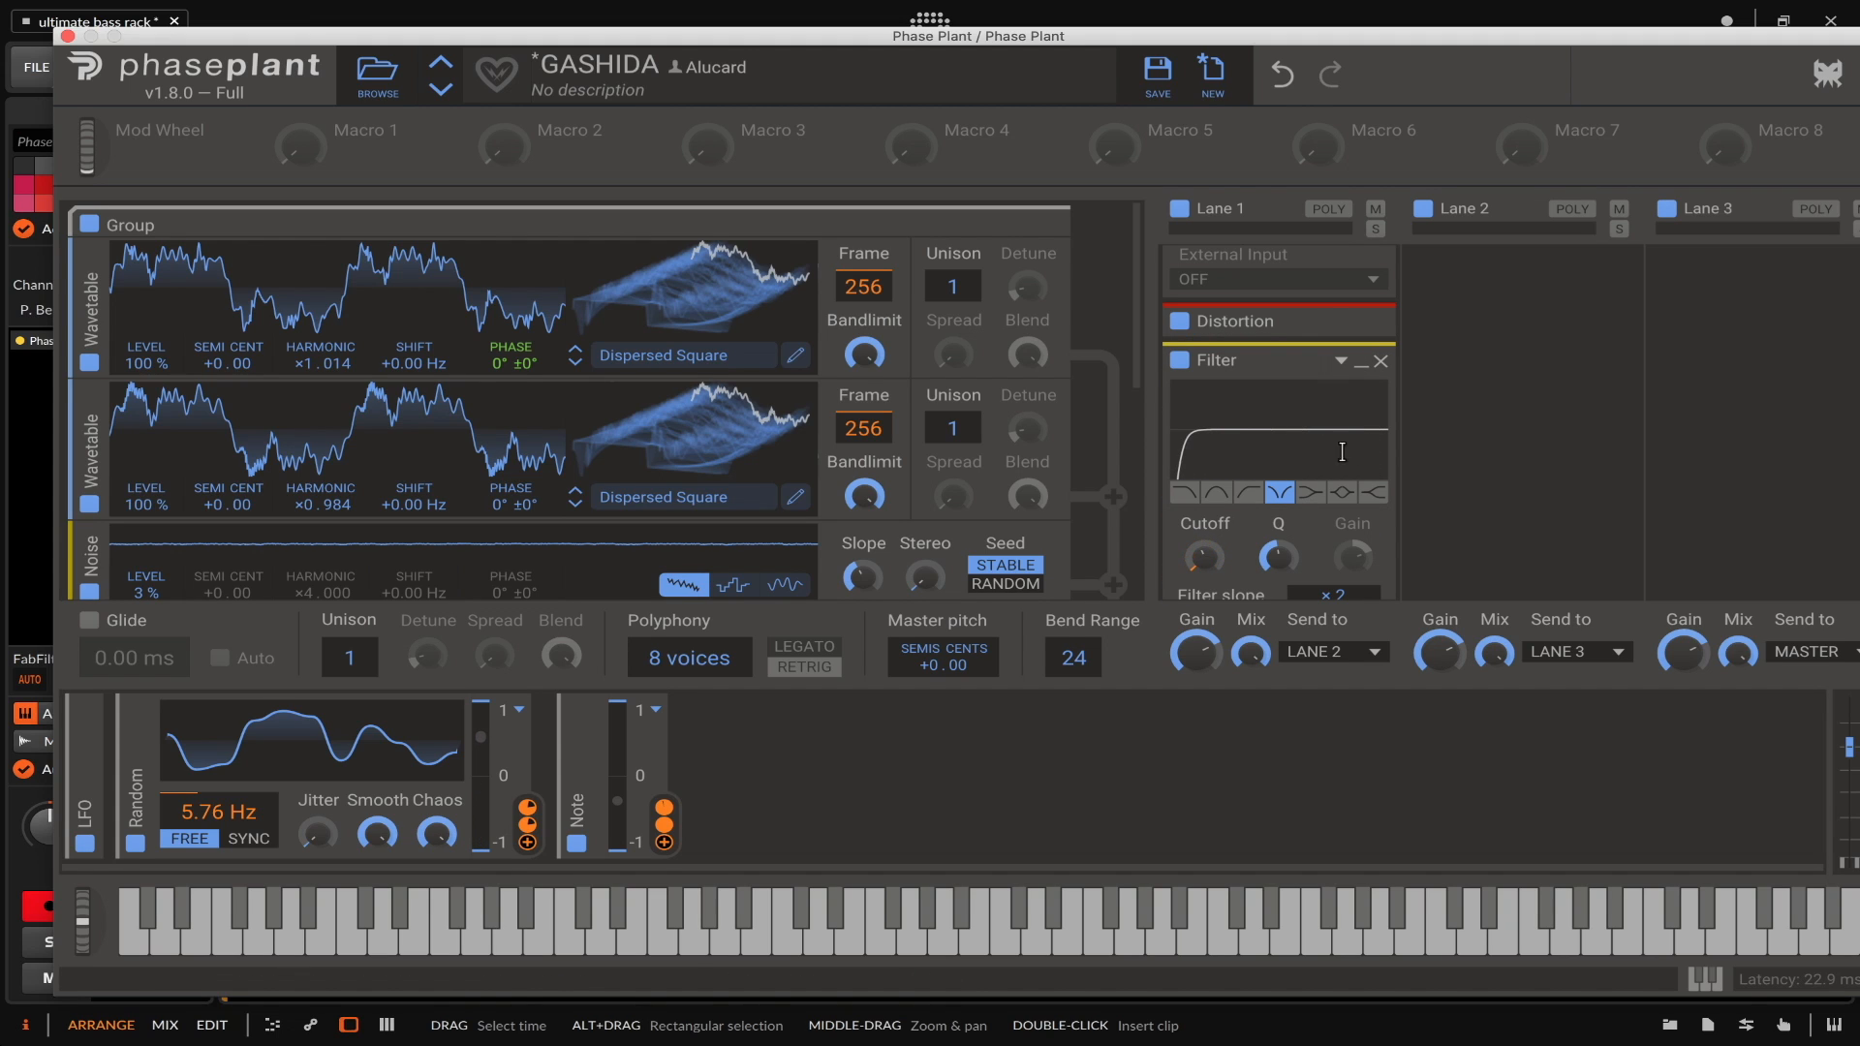
scroll(1335, 476, "down", 1)
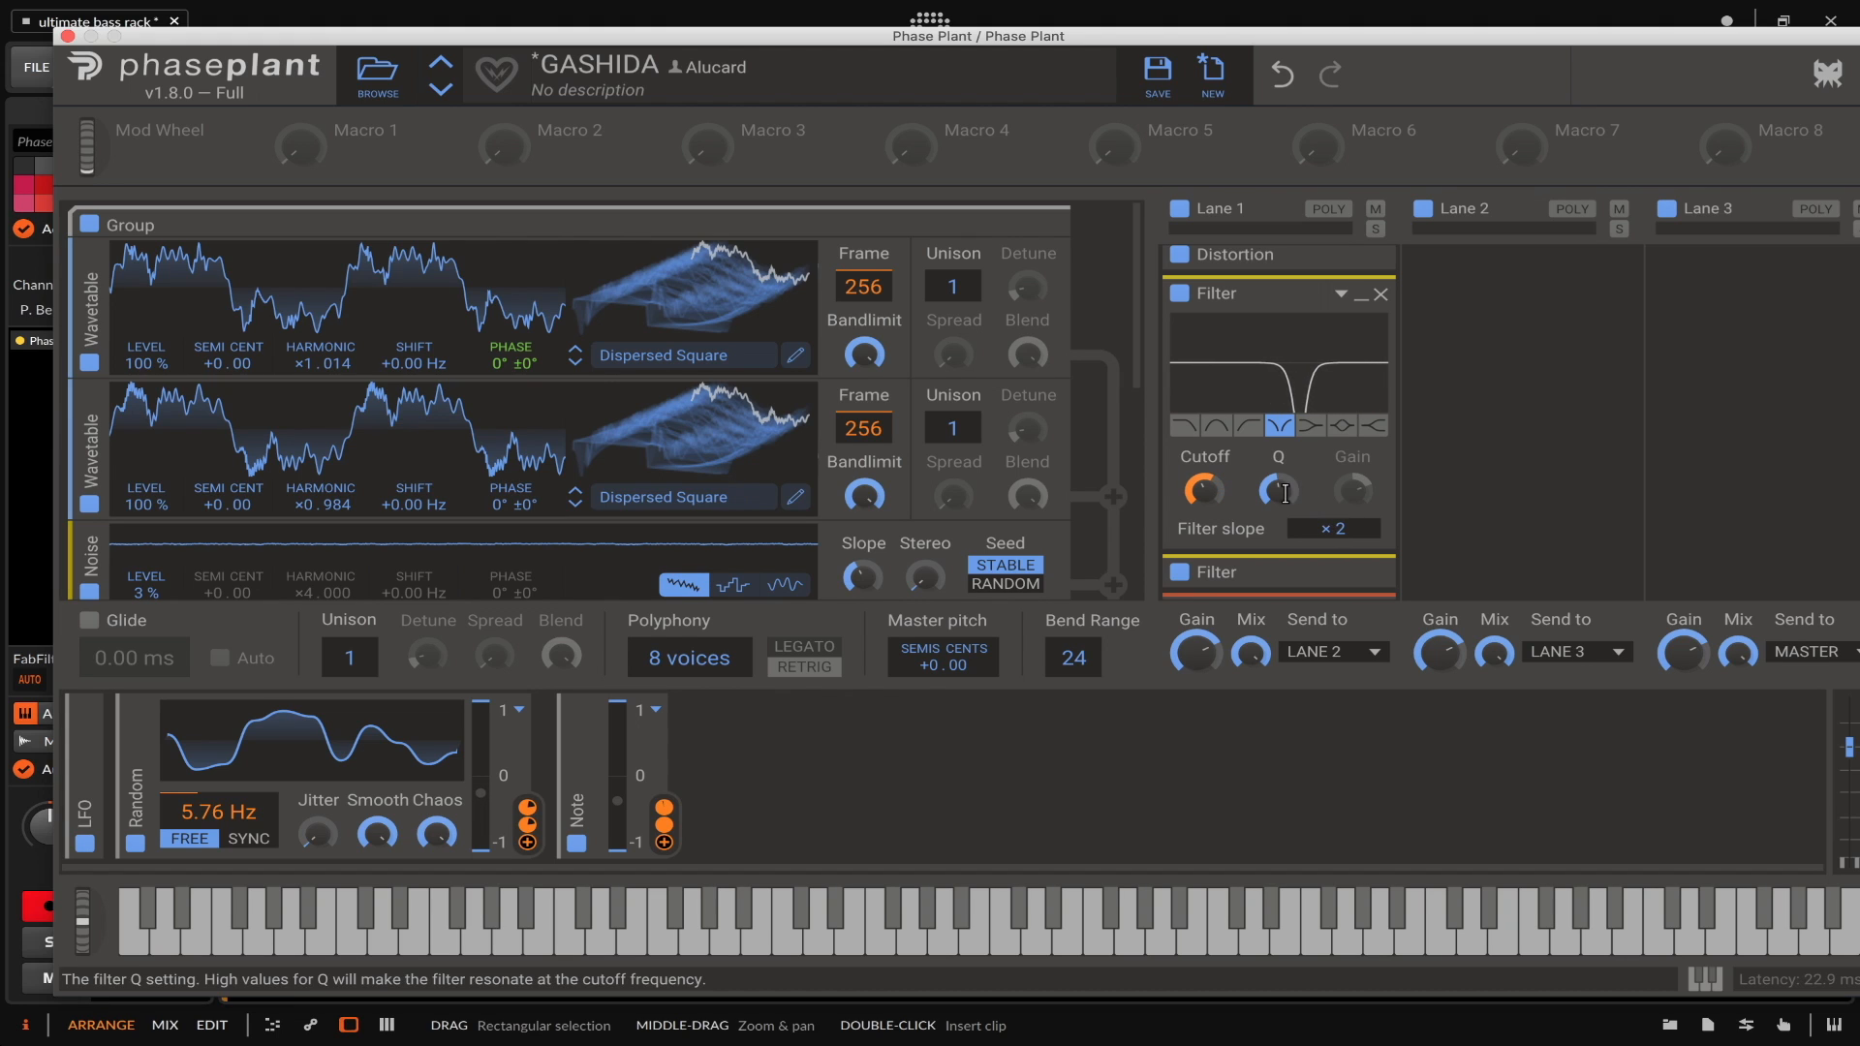
left_click(1361, 294)
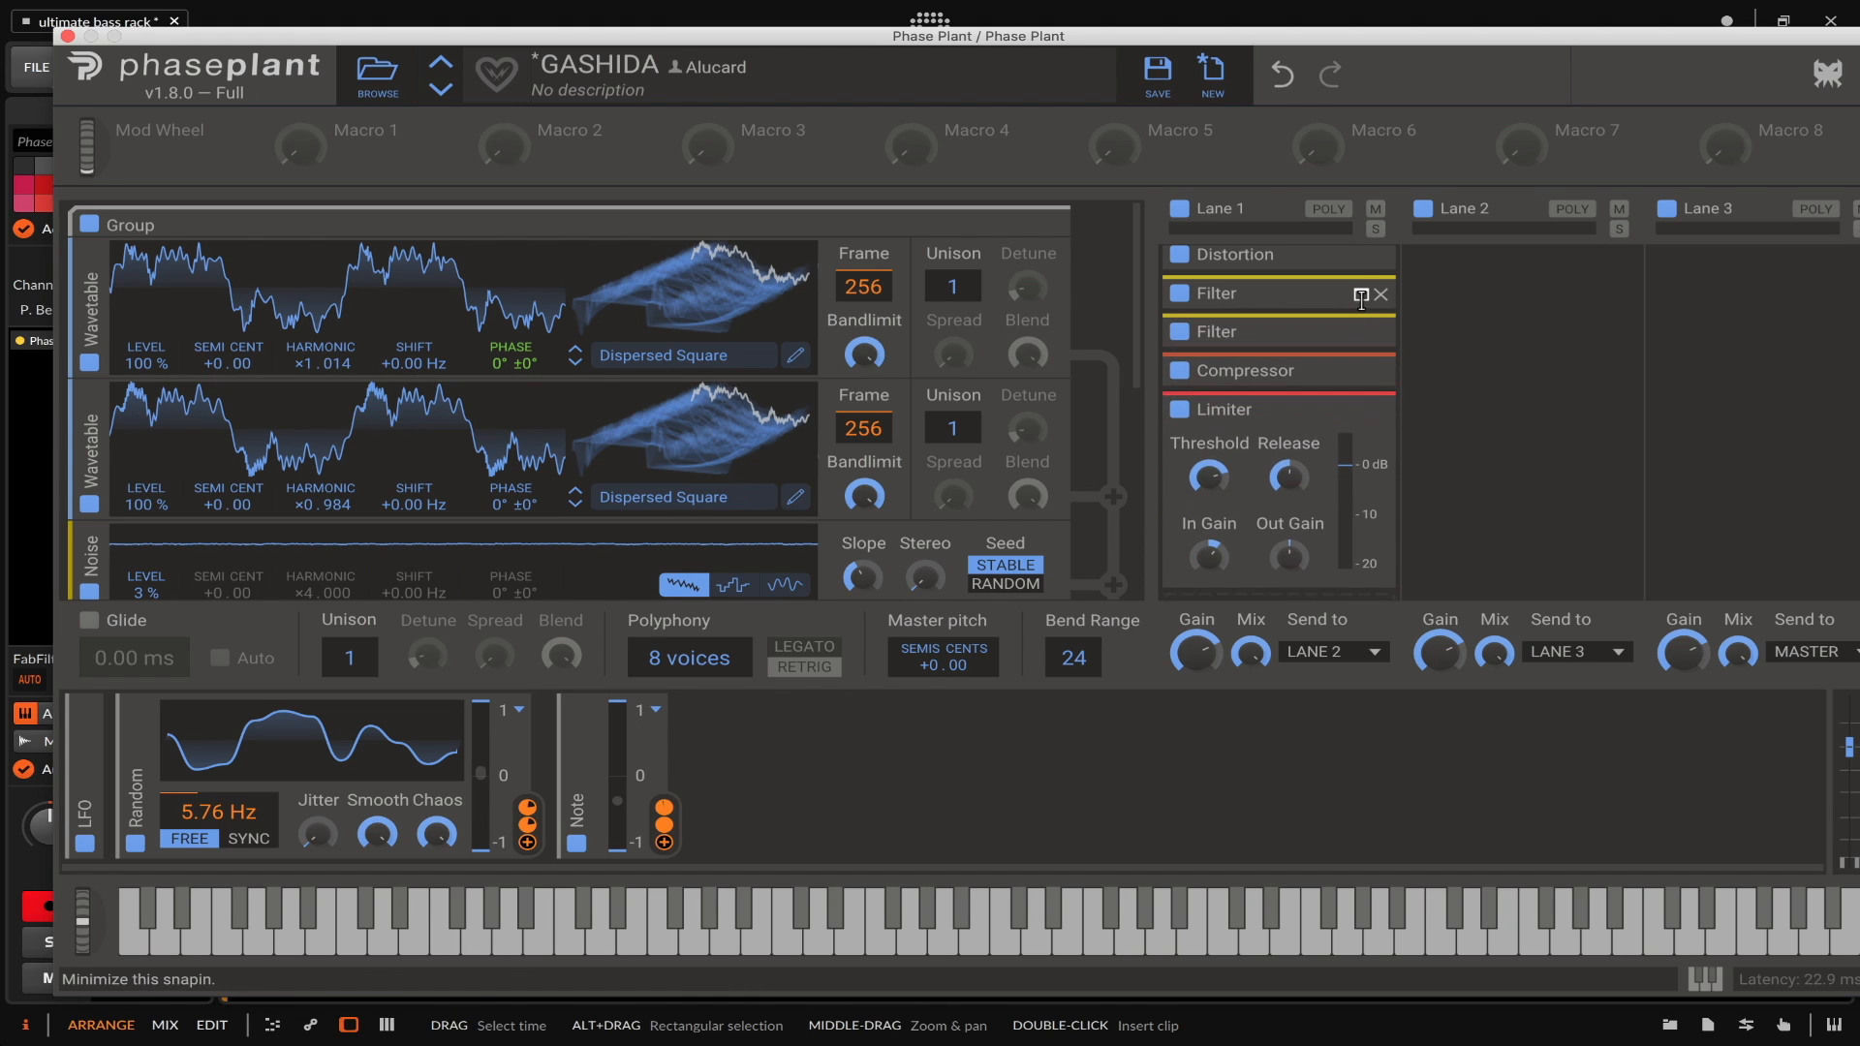
- Set the second Filter after the Distortion in Lane 1 to a notch with slope ×6 and Q 1.154
left_click(1366, 334)
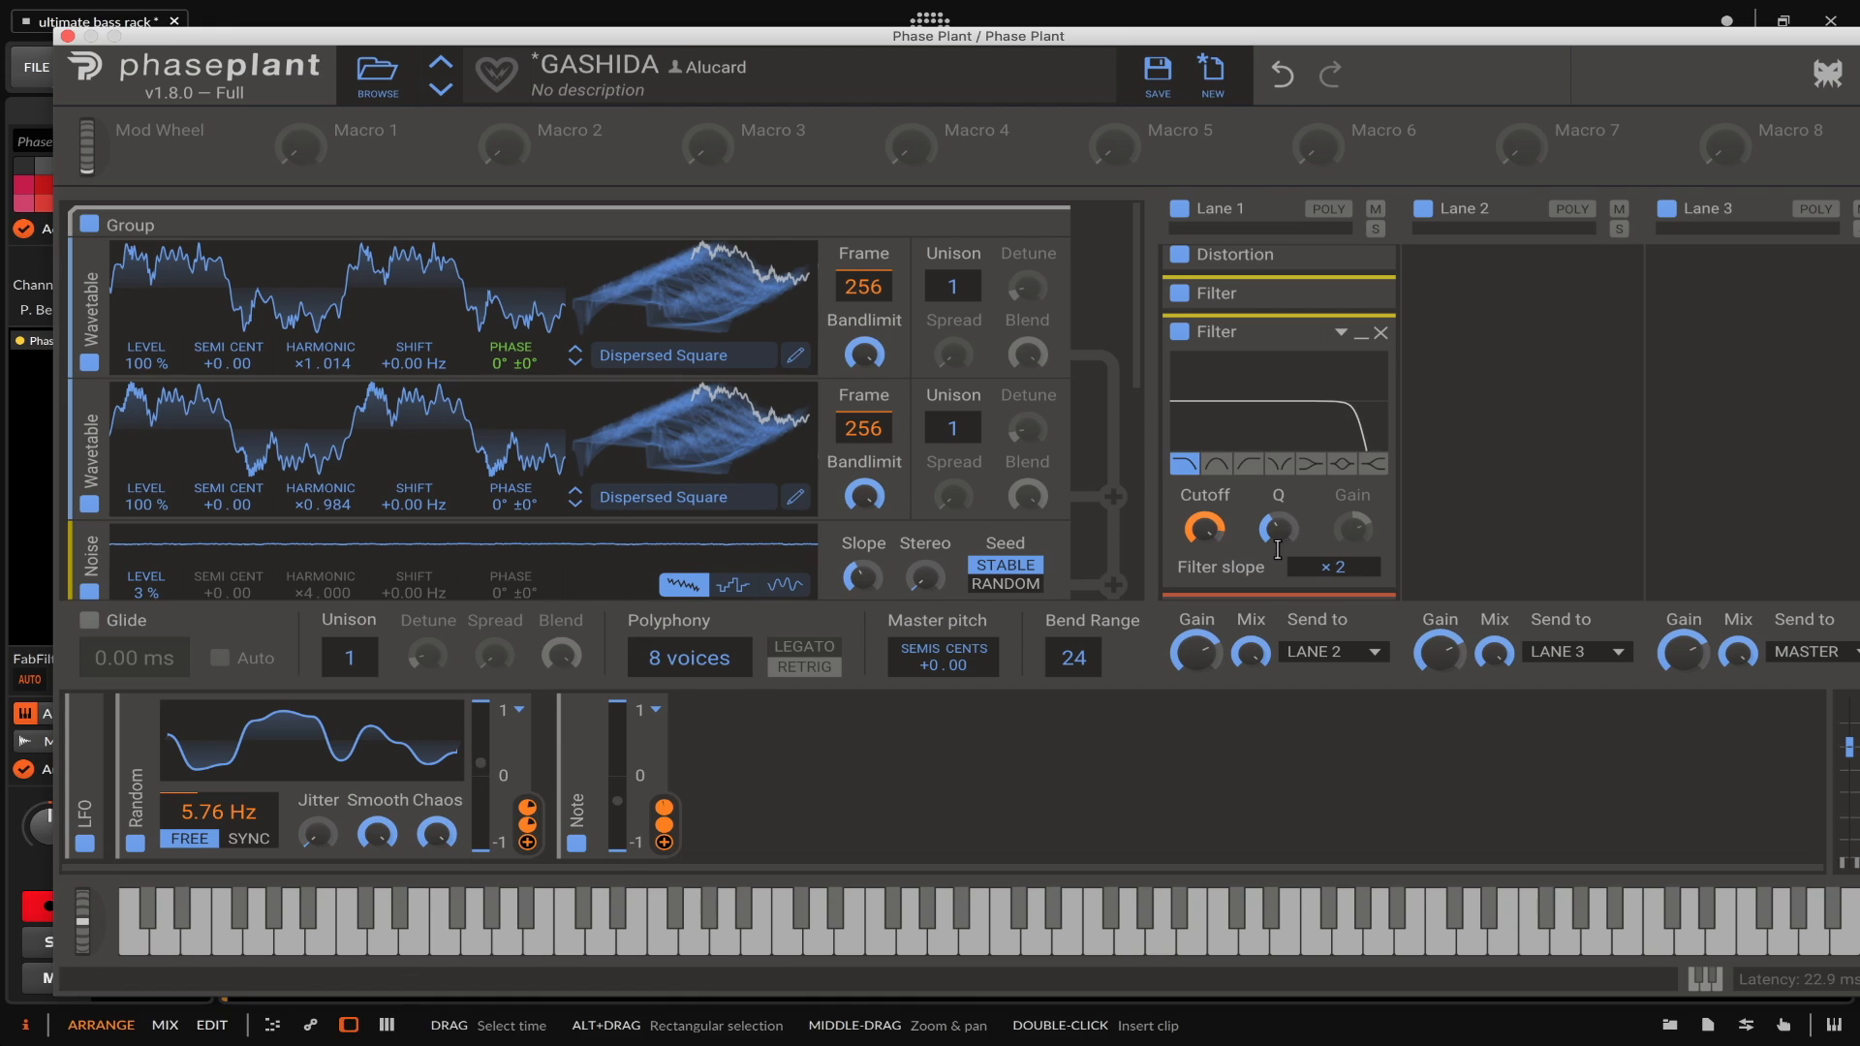
scroll(1324, 577, "up", 4)
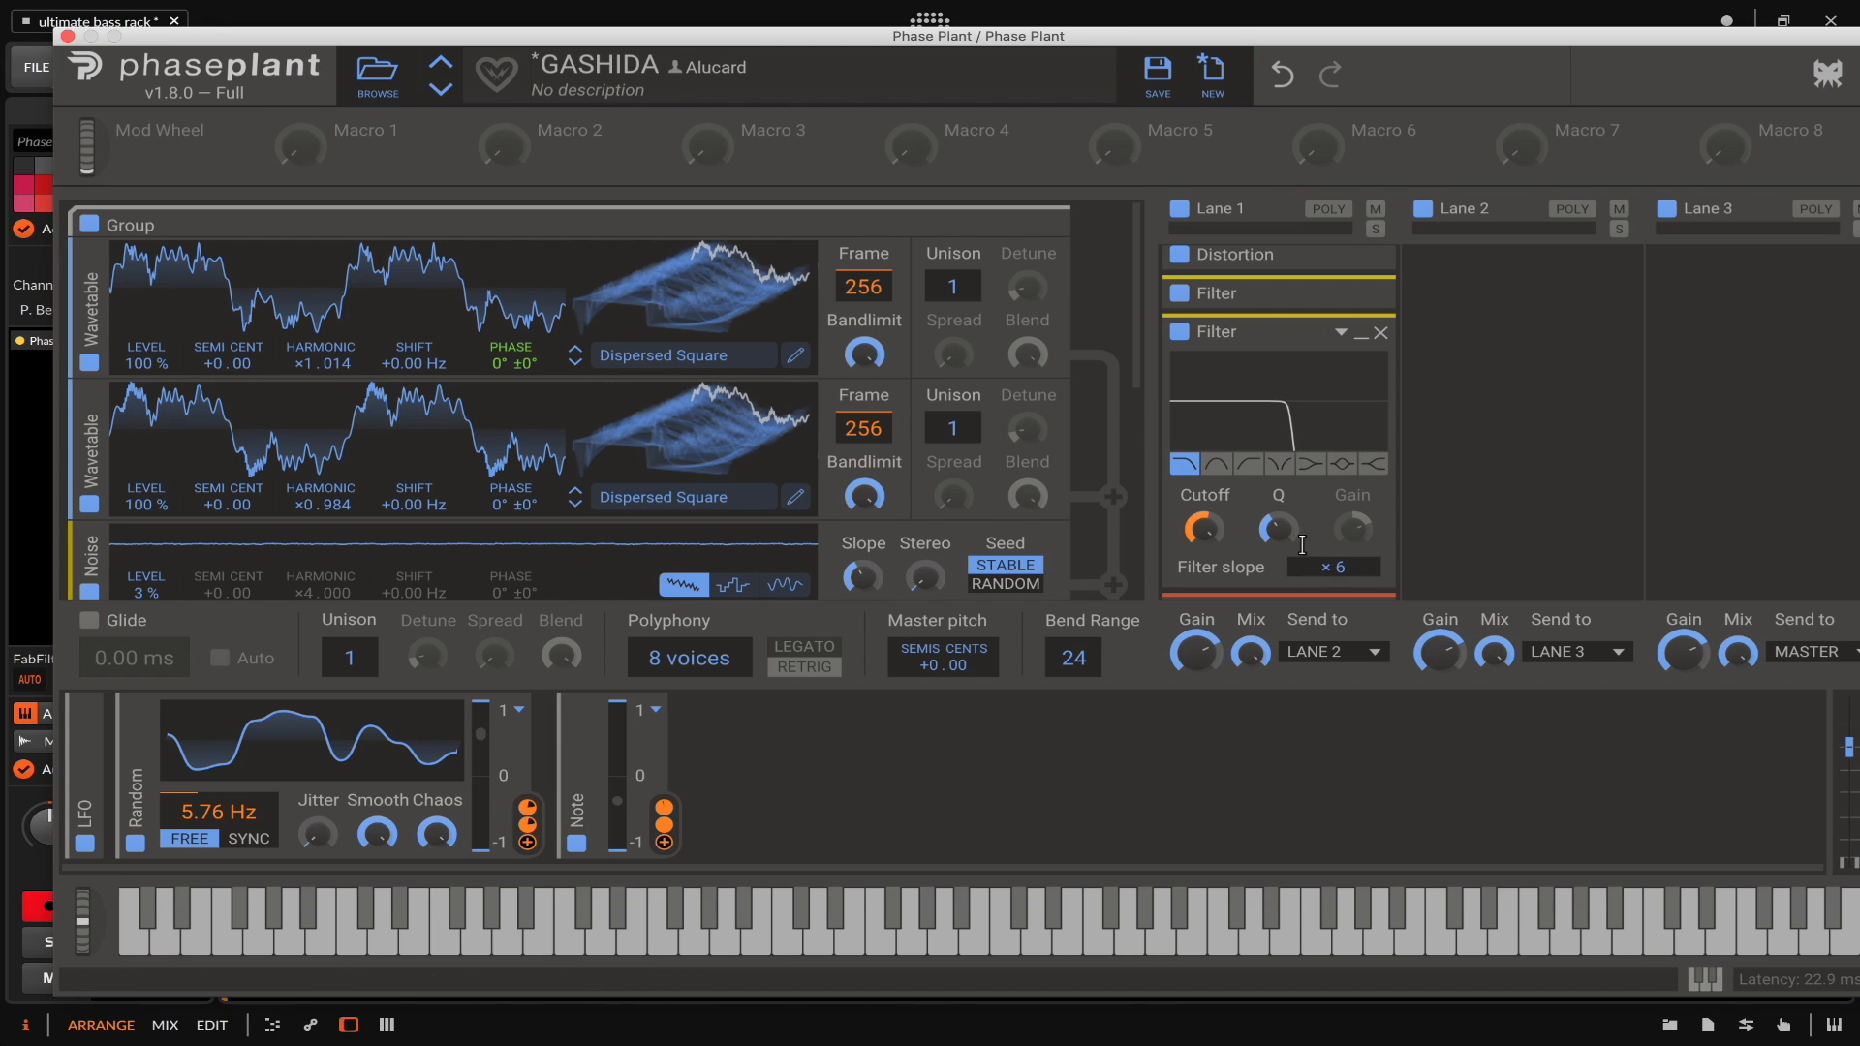
left_click(1279, 464)
left_click_drag(1278, 528, 1278, 606)
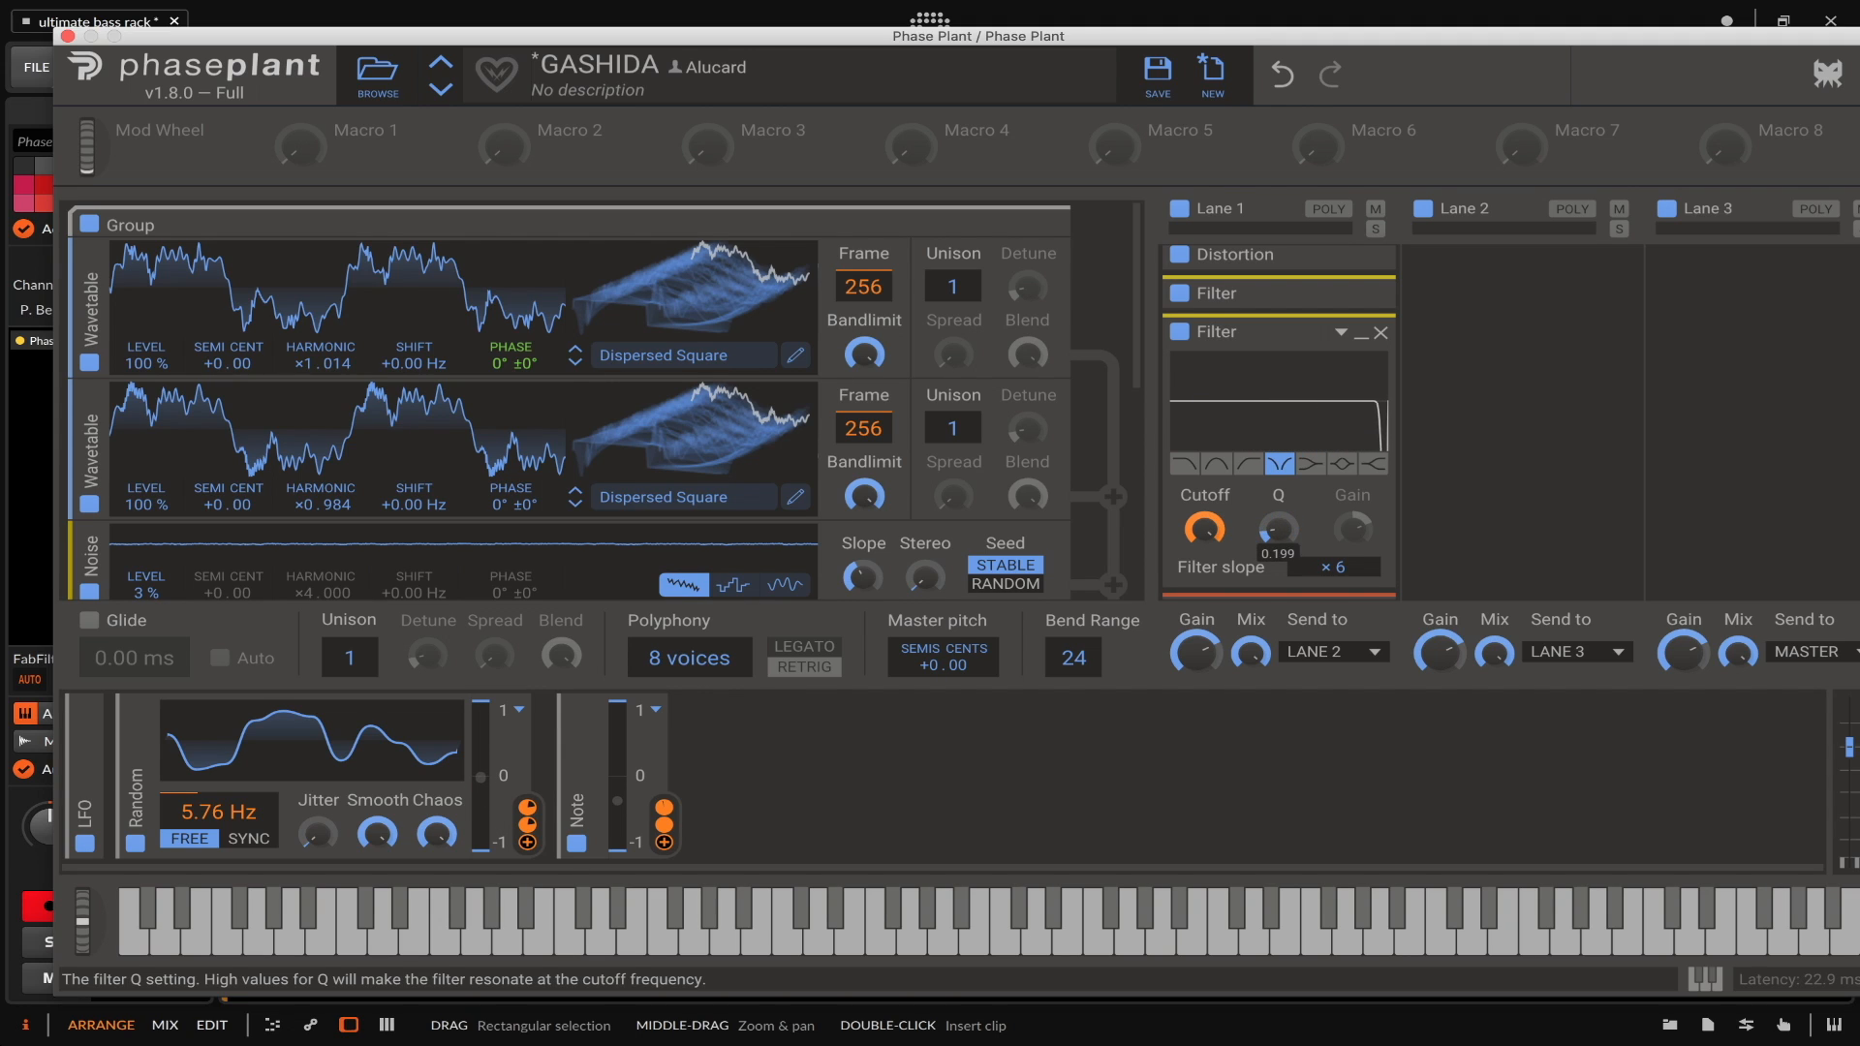
left_click_drag(1276, 530, 1276, 519)
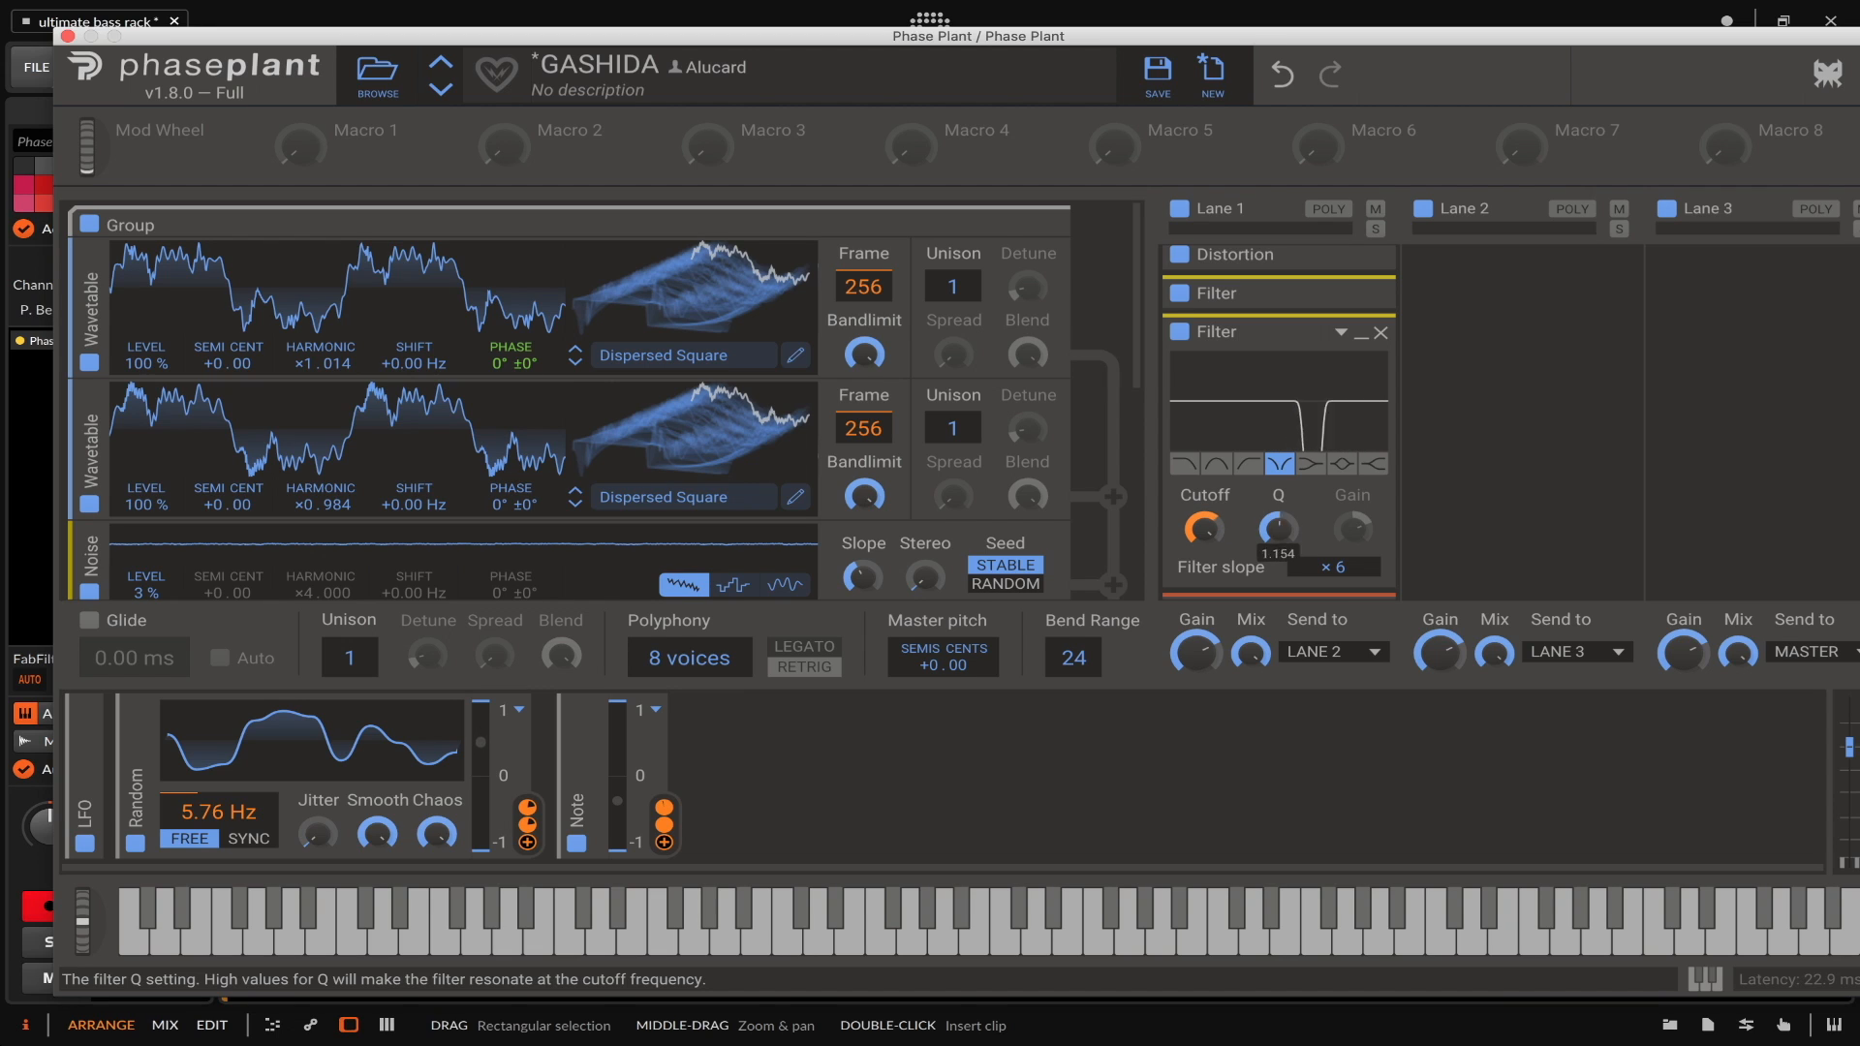
- Review the Lane 1 effects chain from the Resonator through the notch Filter to the Compressor and Limiter
scroll(1276, 530, "up", 3)
scroll(1278, 436, "down", 3)
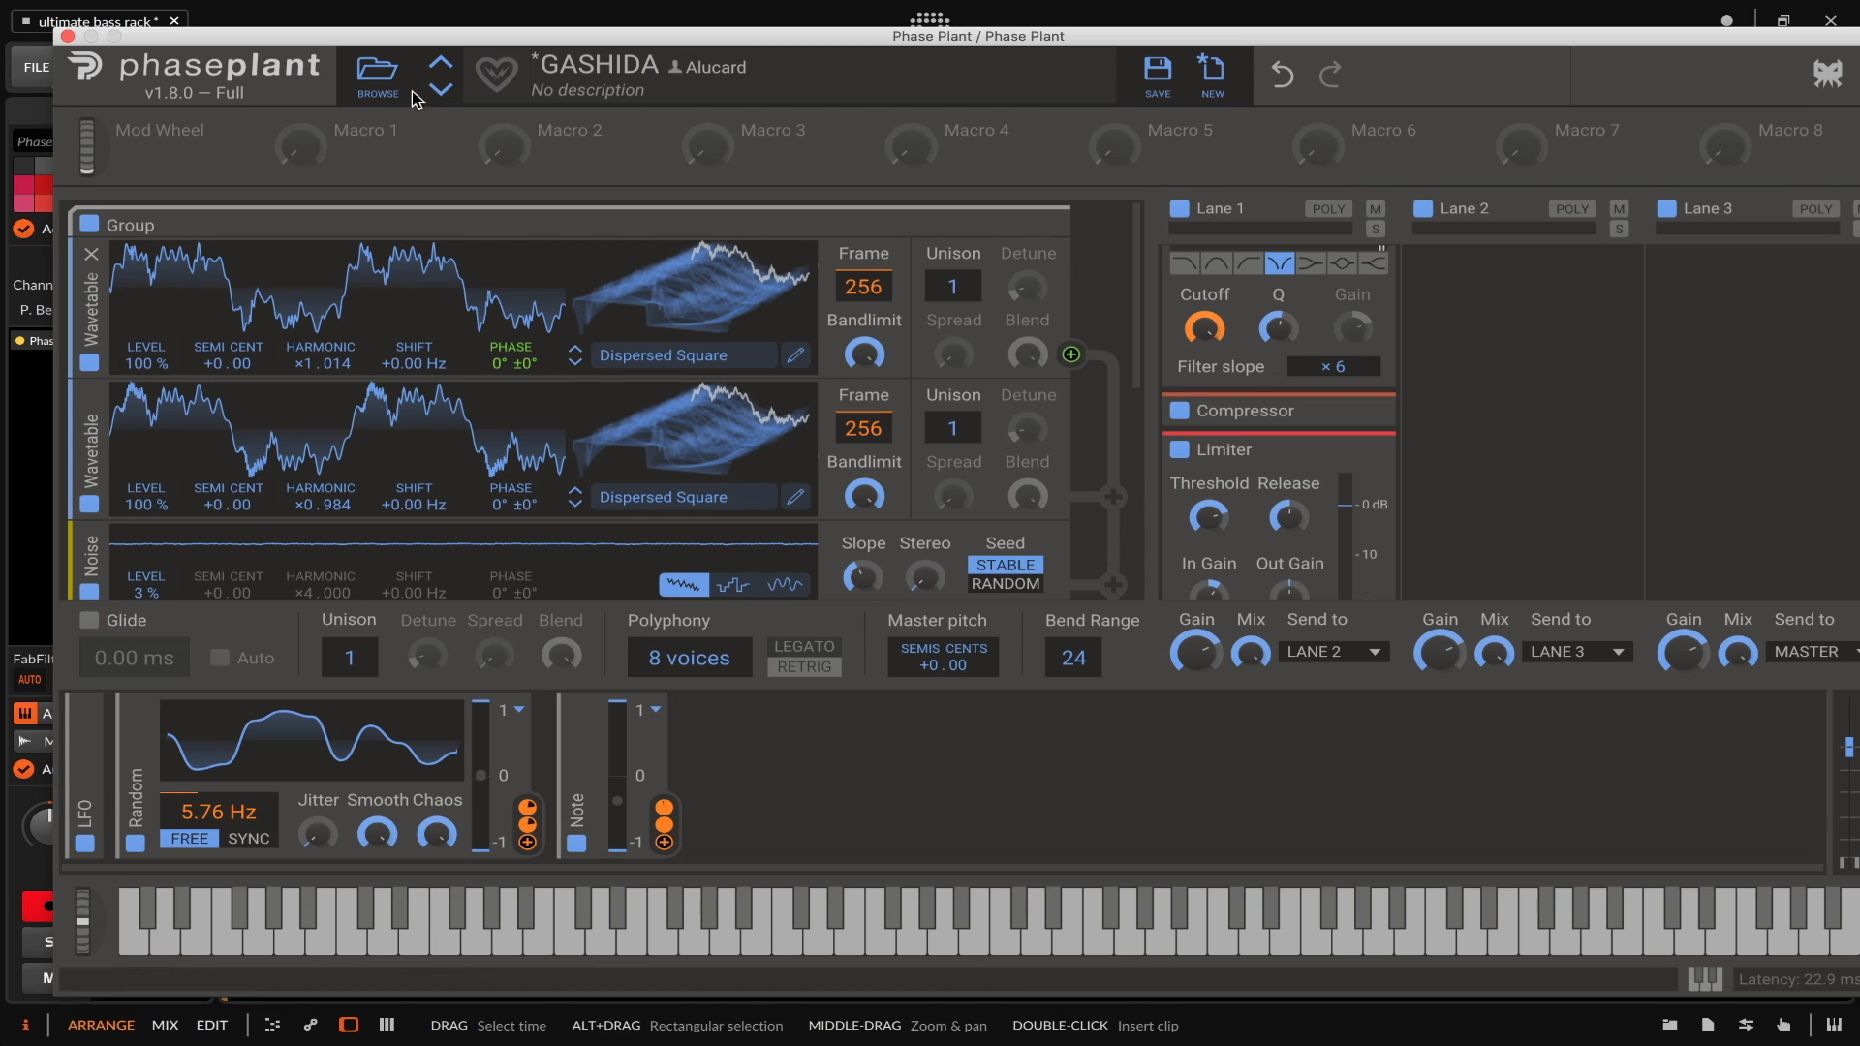
scroll(1227, 484, "down", 2)
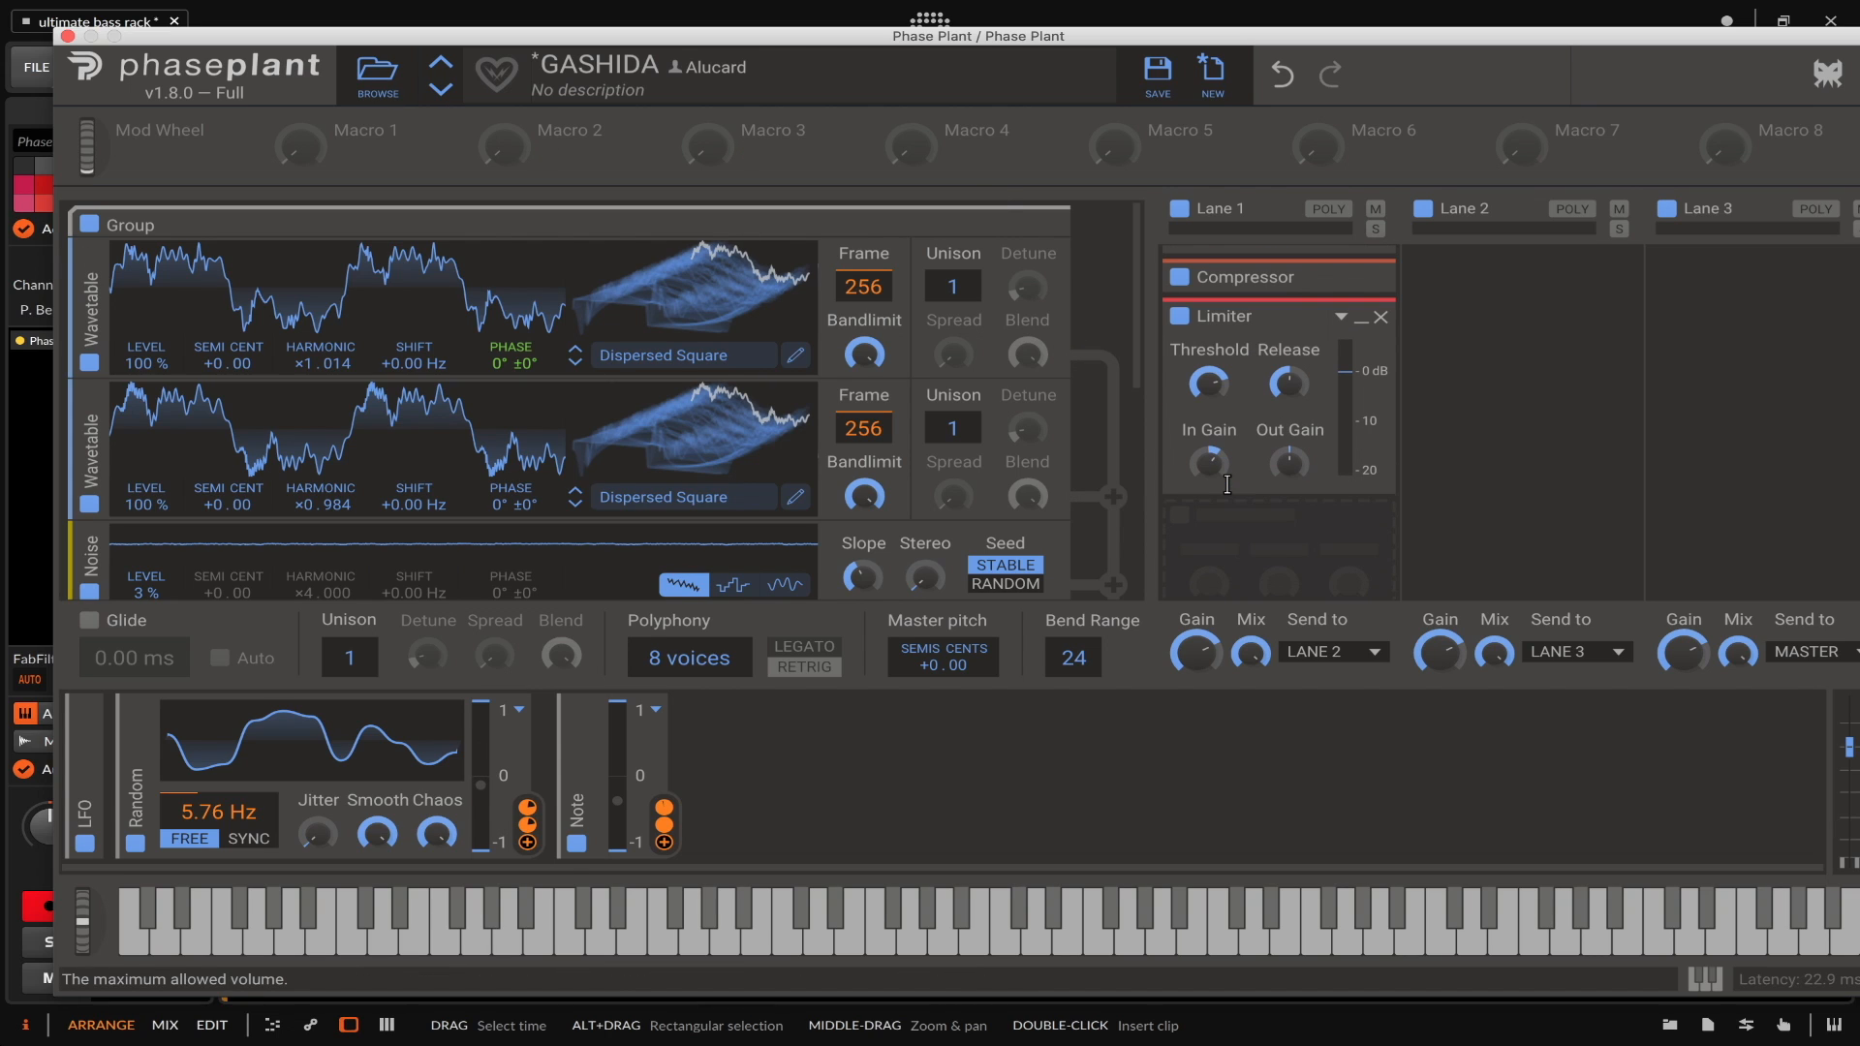
scroll(1228, 484, "up", 5)
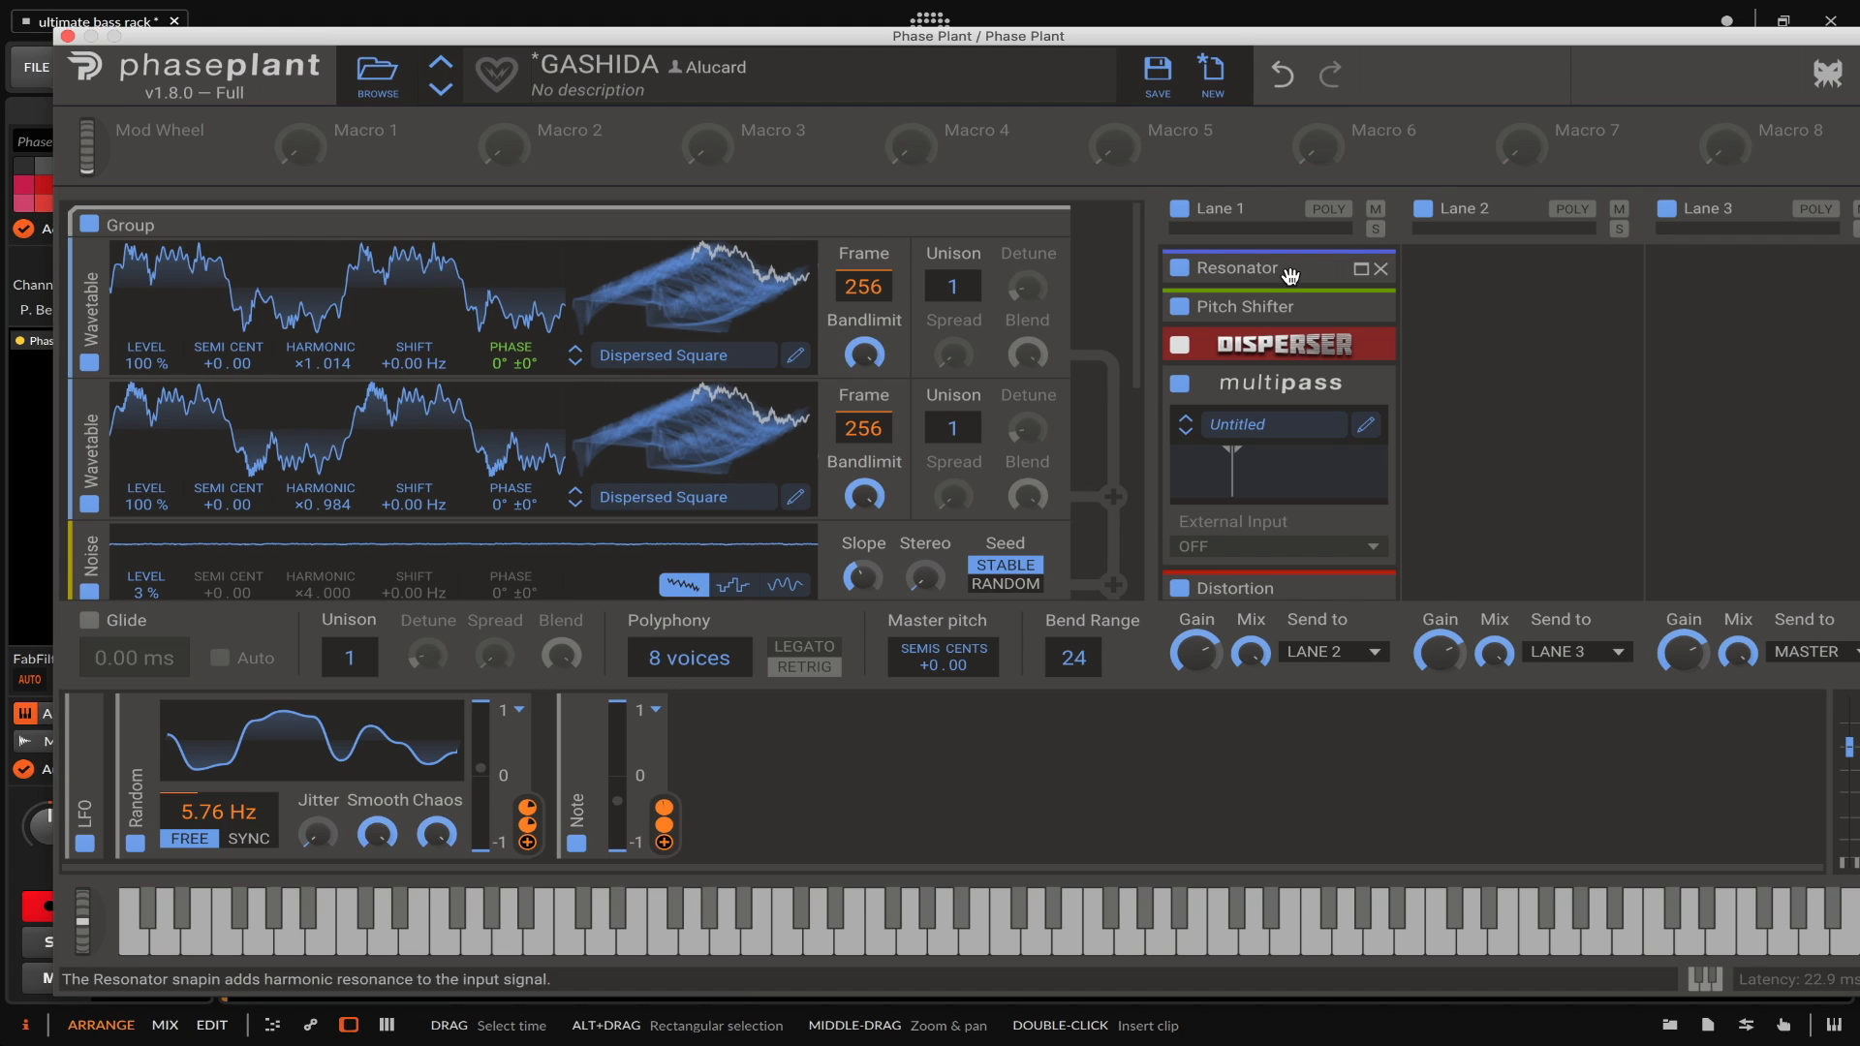
scroll(1290, 277, "down", 3)
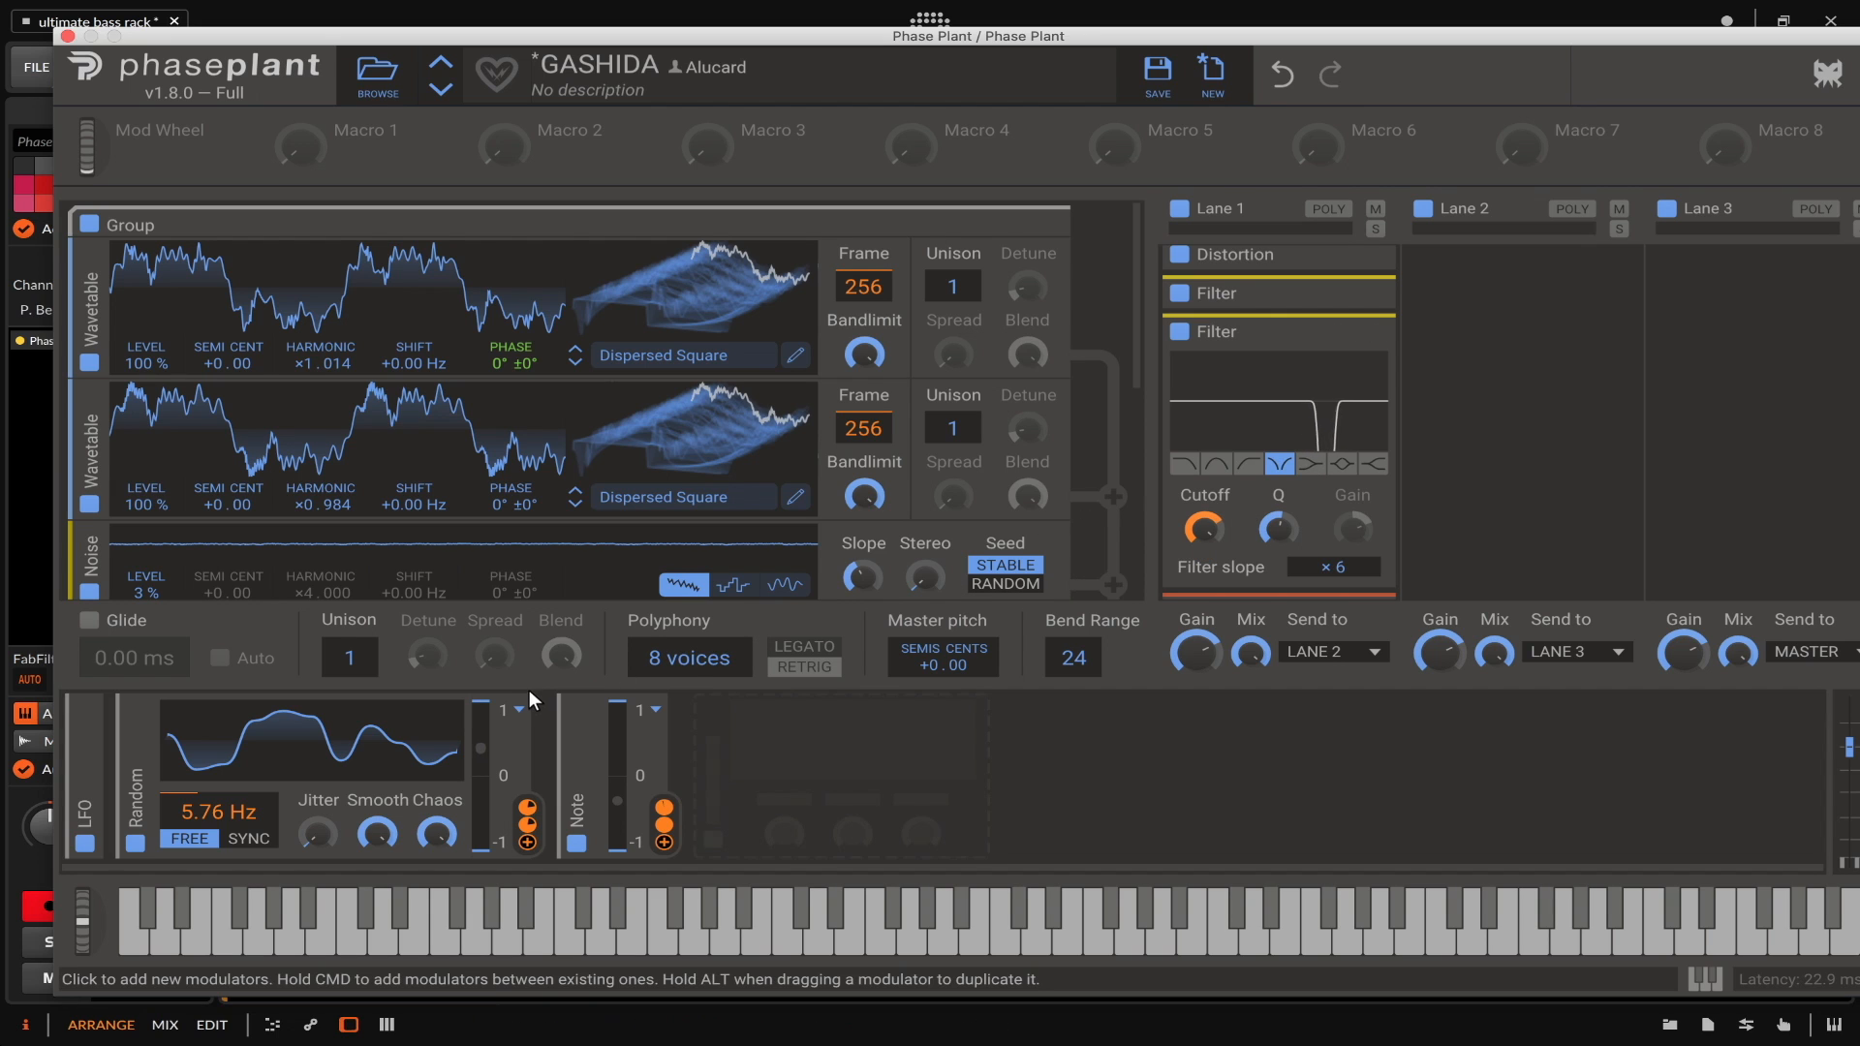
- Load the (BONUS)VERBAL ABUSE preset from the User presets and return to the synth view
left_click_drag(75, 907, 114, 1043)
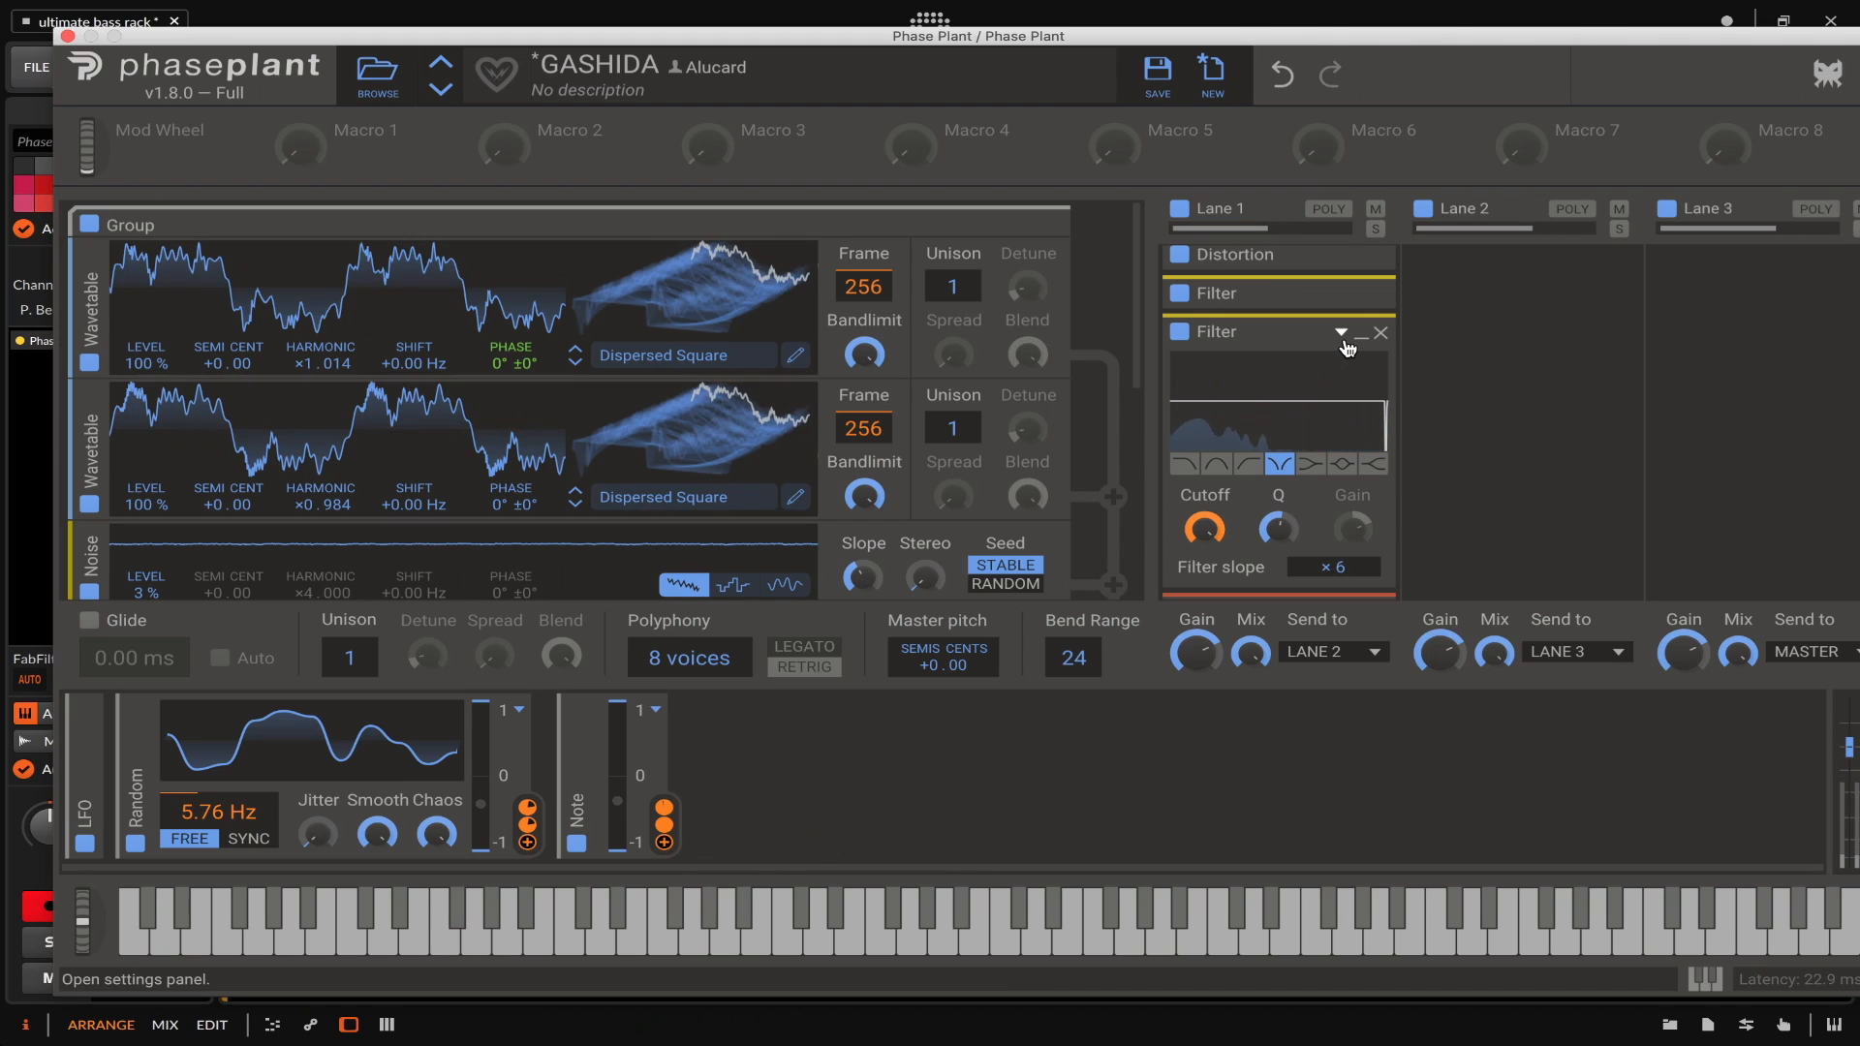
left_click(378, 75)
scroll(582, 252, "down", 15)
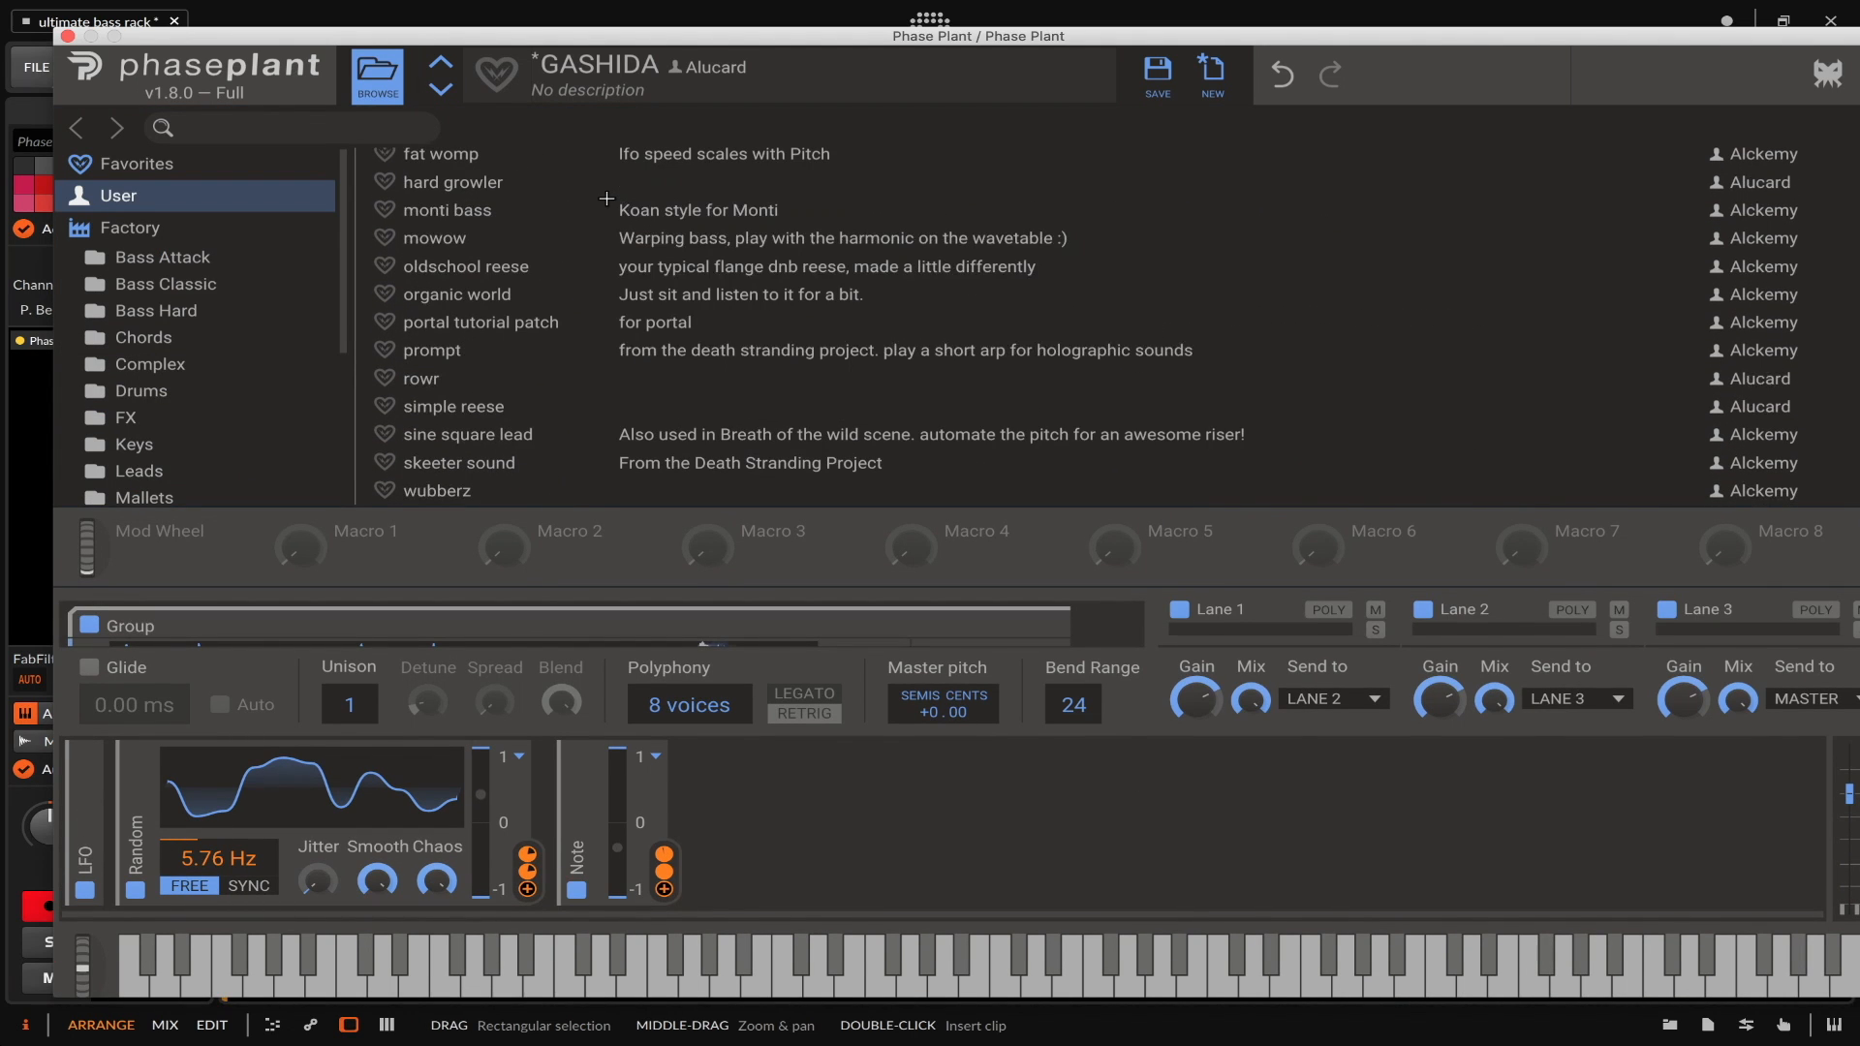
scroll(449, 404, "up", 20)
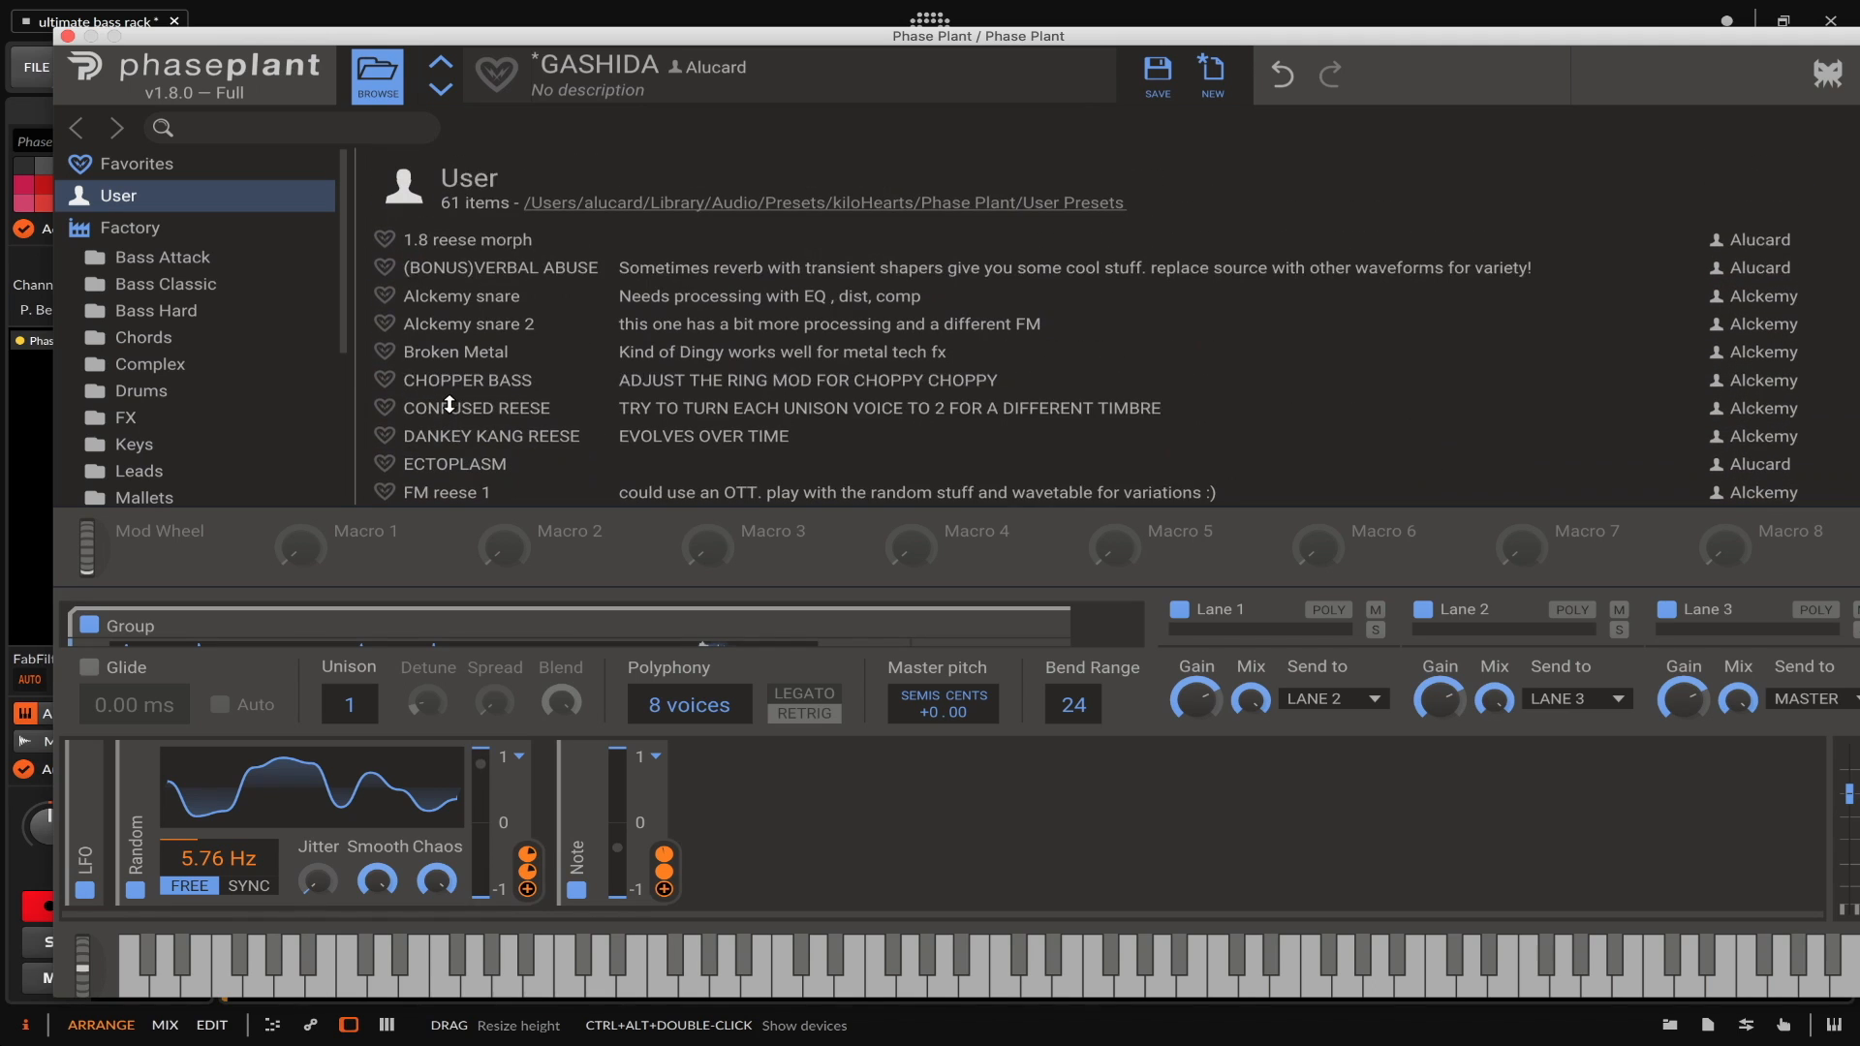
left_click(457, 256)
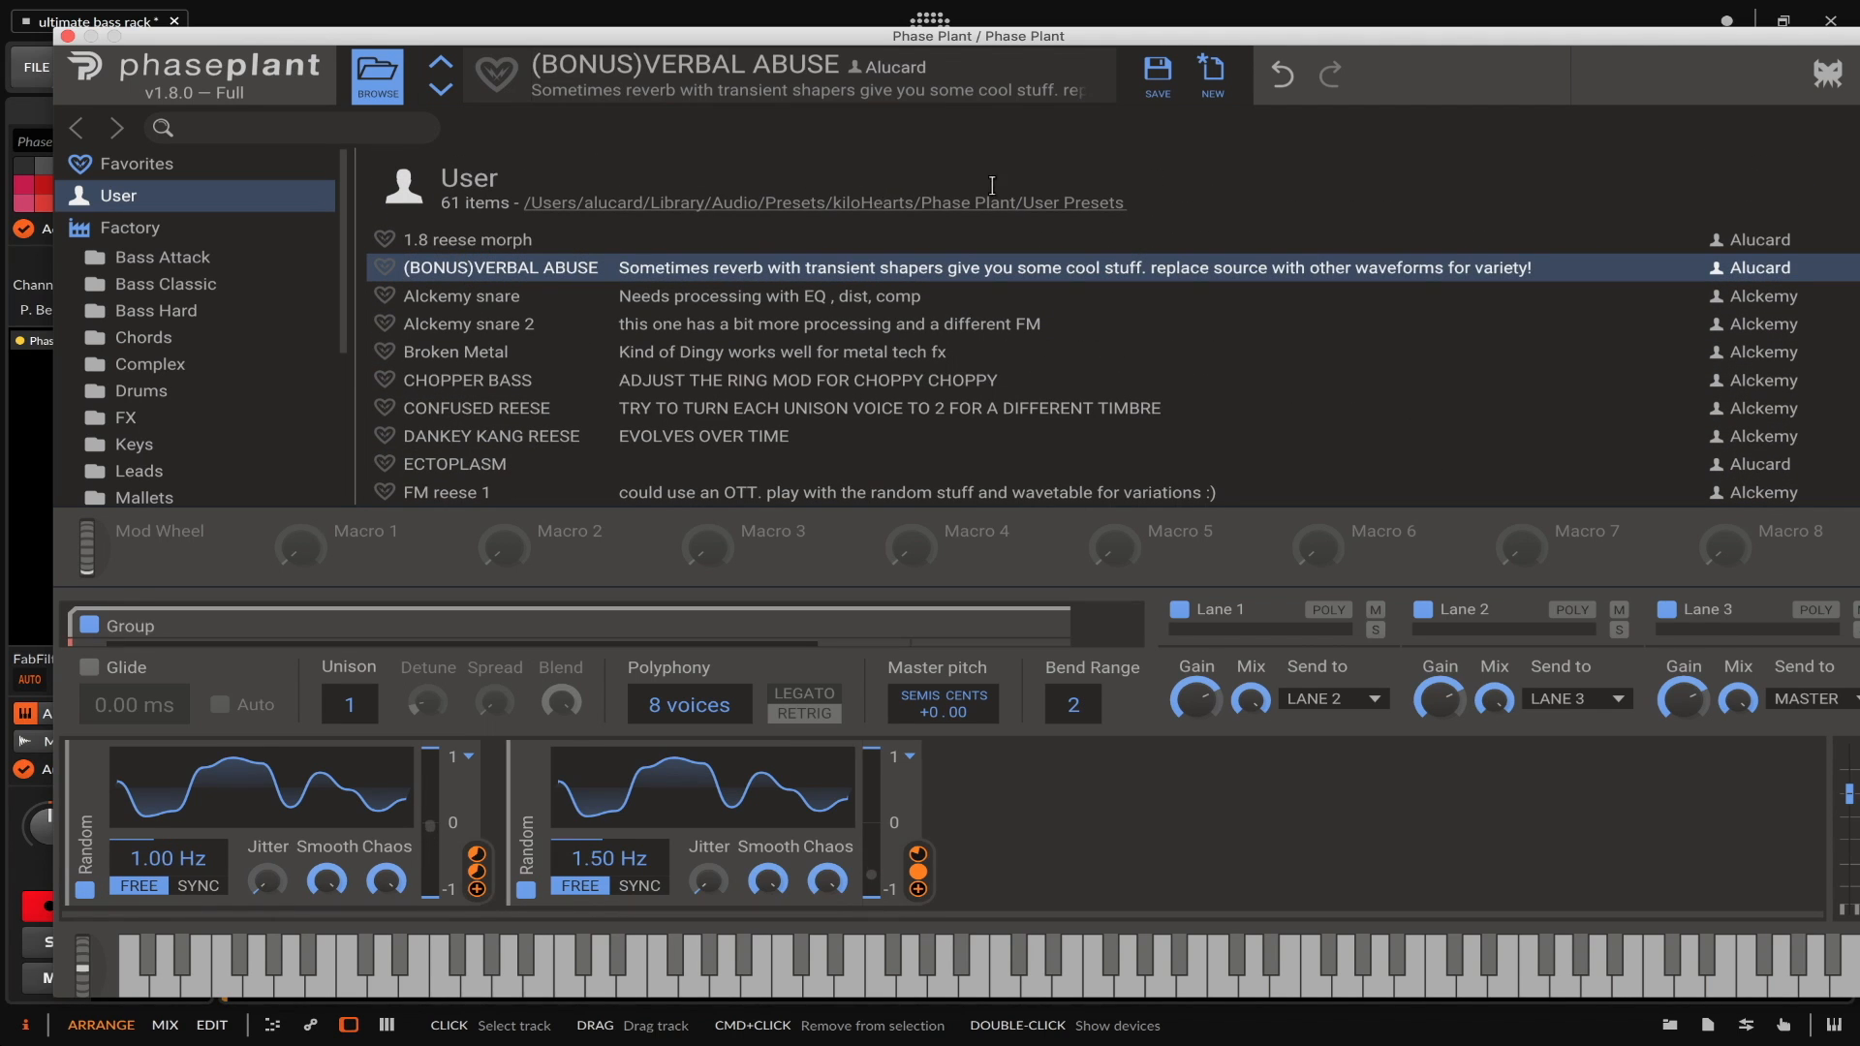
left_click(378, 76)
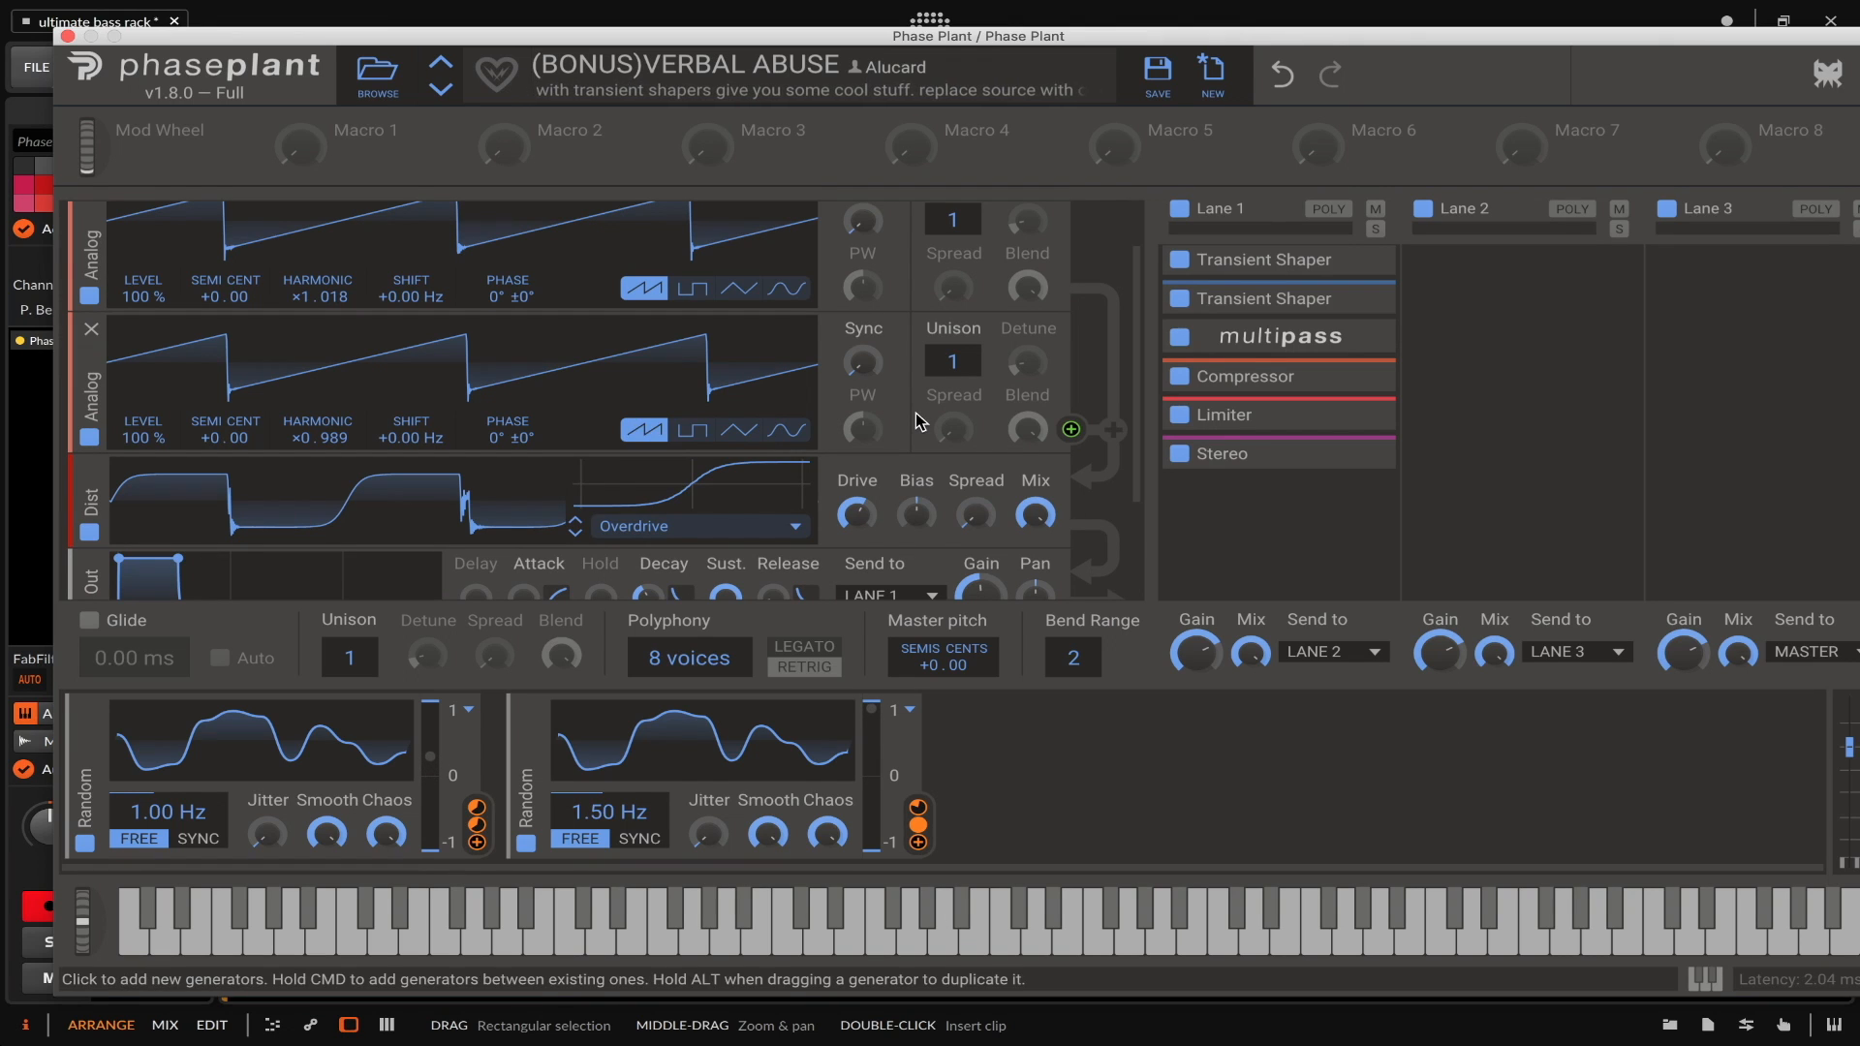
- Set the pitch bend range to 24 and audition the preset while moving the pitch wheel
scroll(1333, 414, "up", 5)
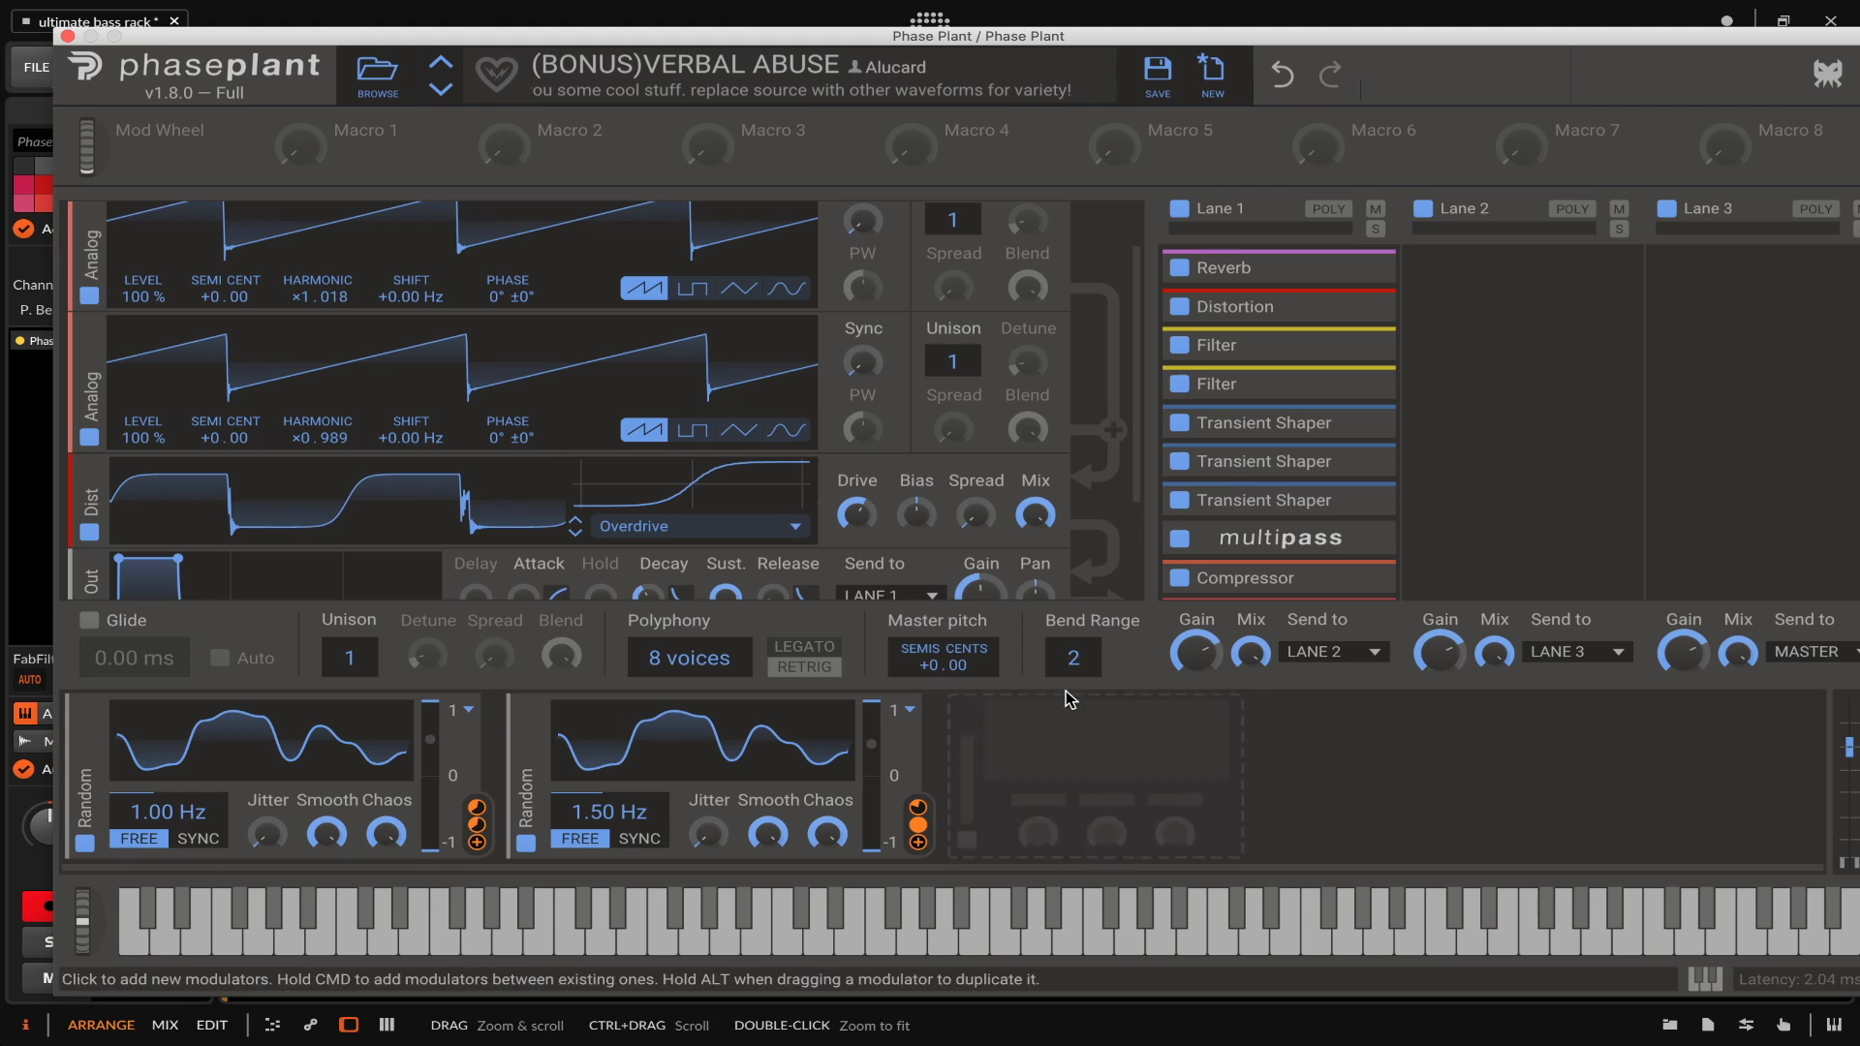
left_click_drag(1074, 658, 1073, 644)
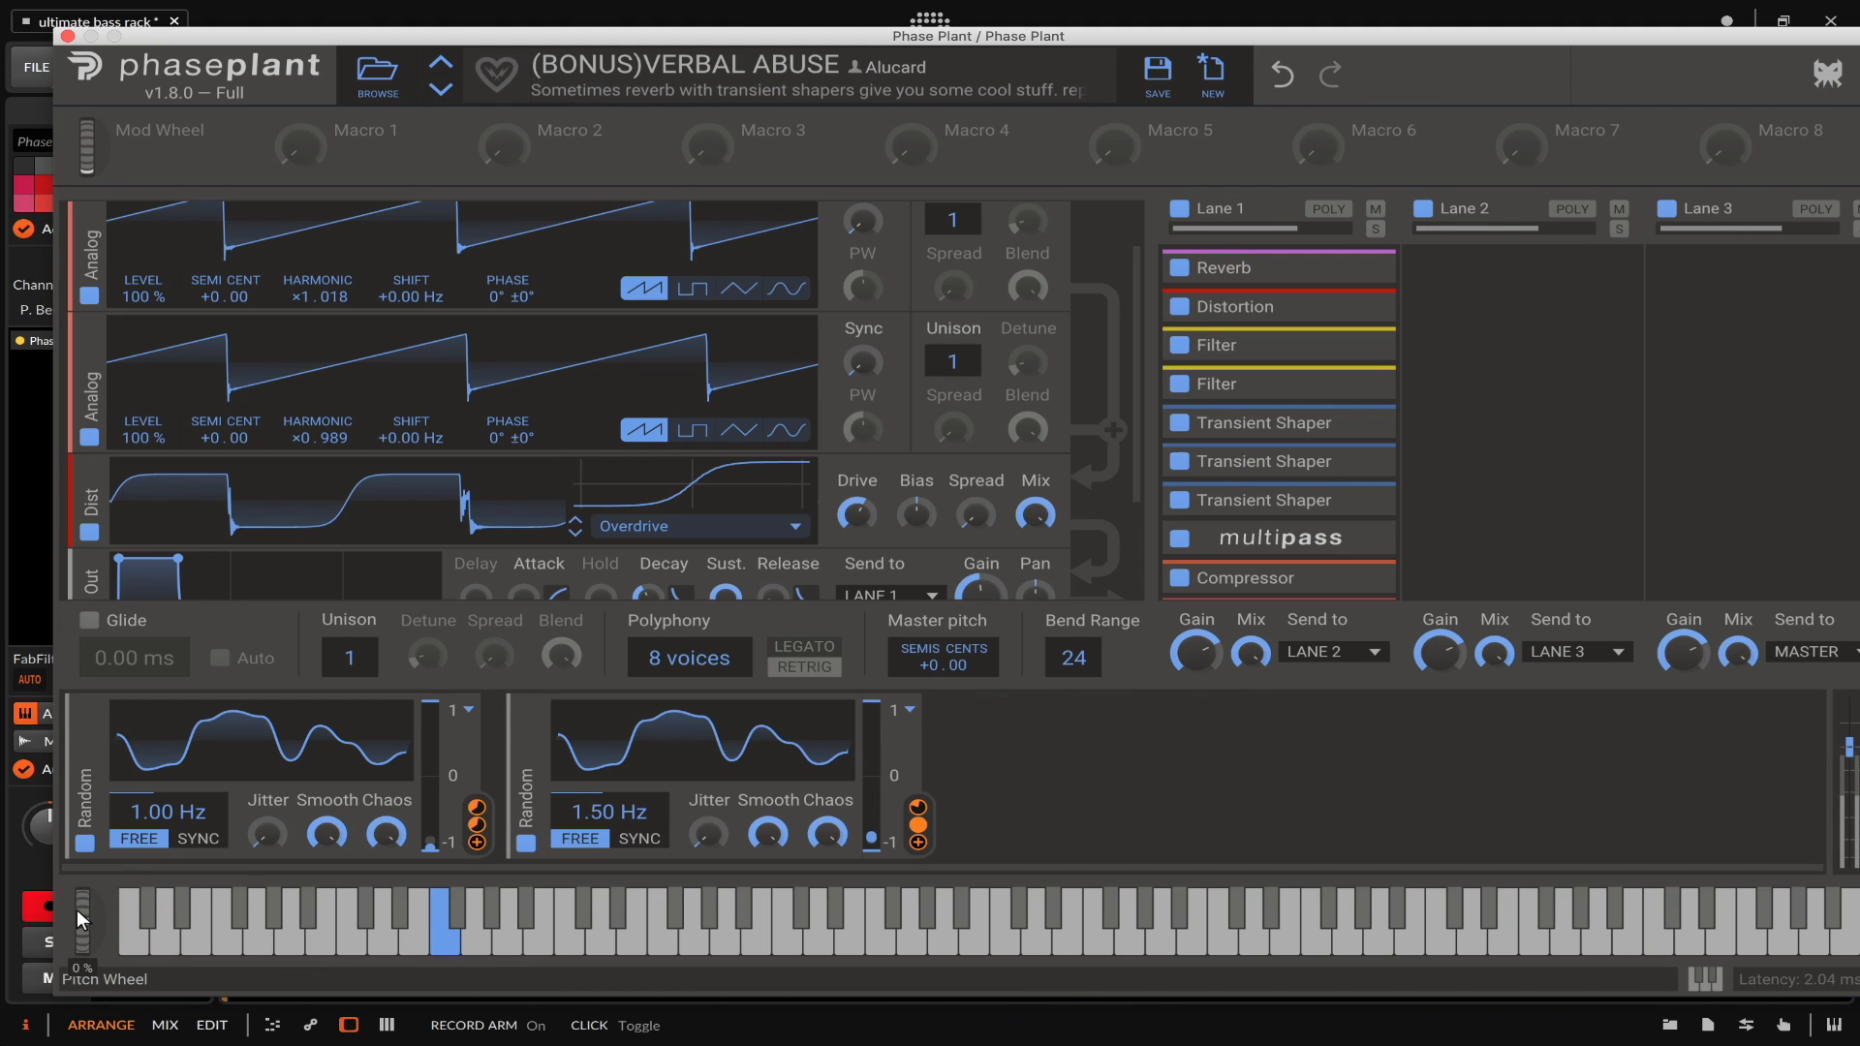
mouse_move(97, 1008)
left_mouse_down()
mouse_move(87, 874)
mouse_move(86, 976)
left_mouse_up()
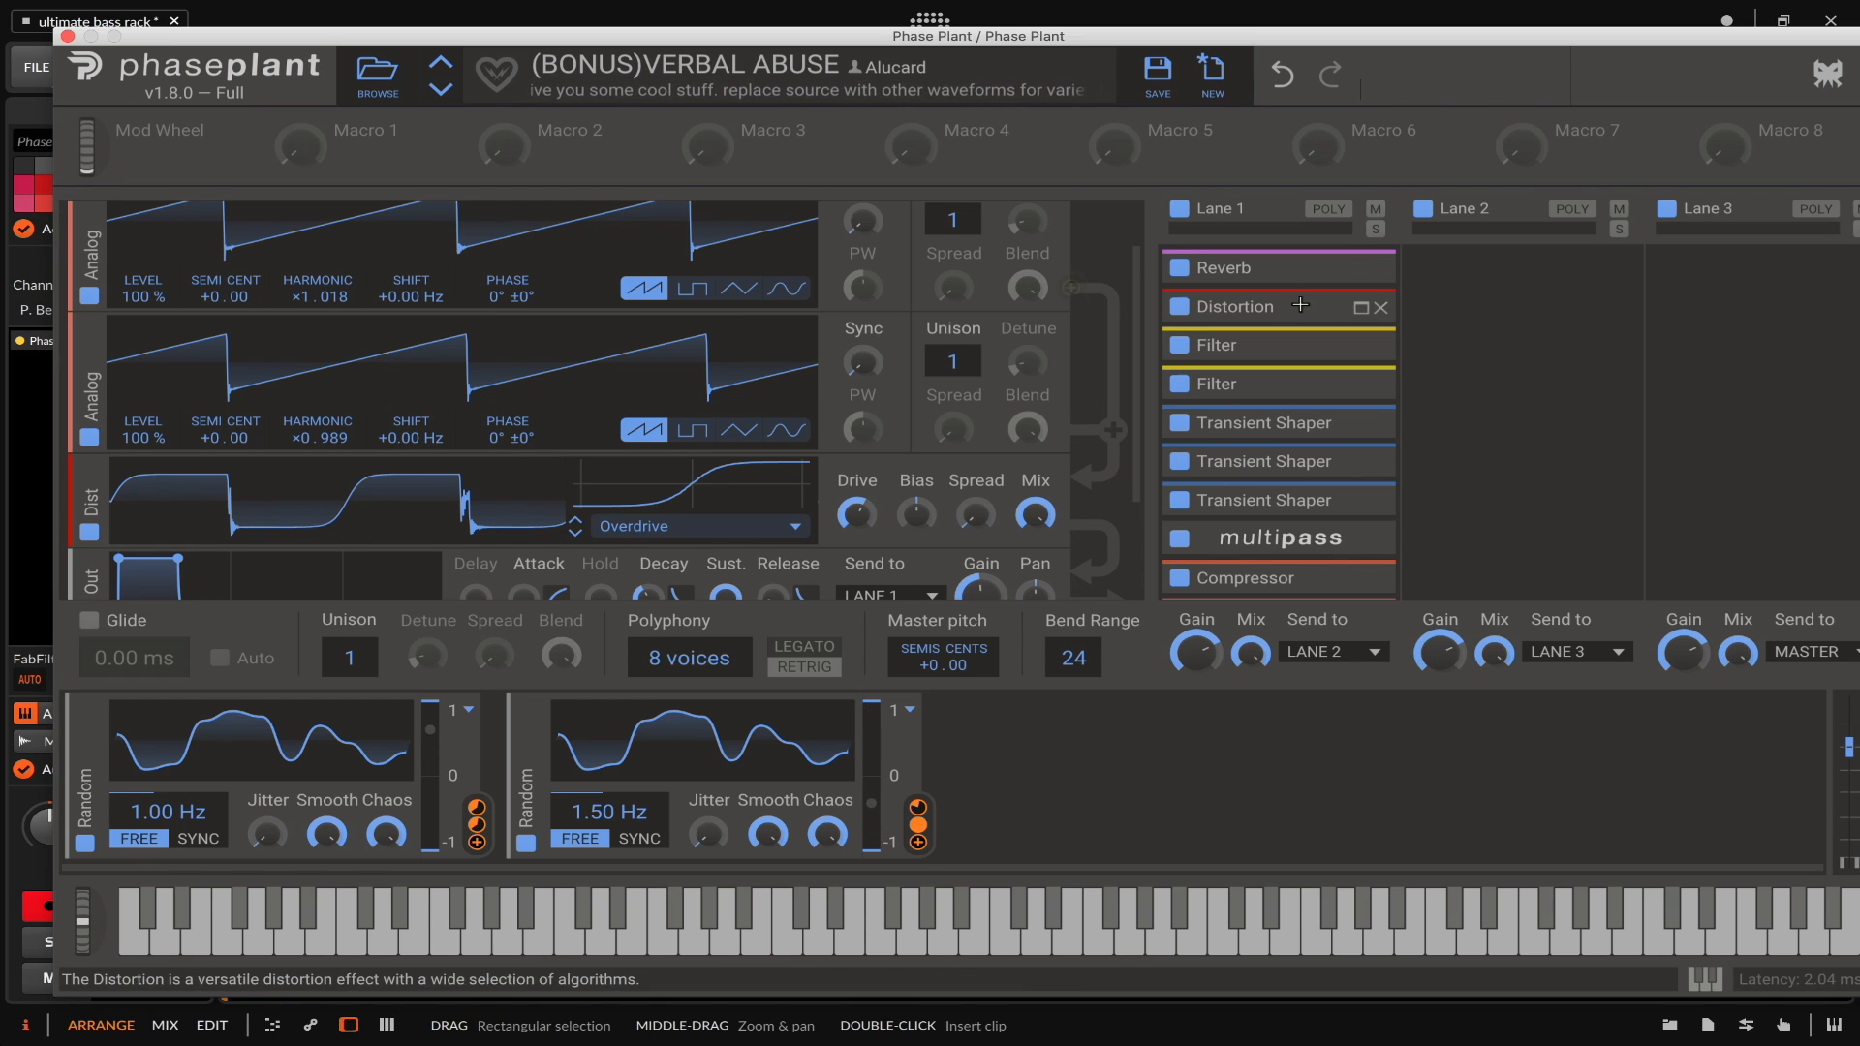
- Review the Lane 1 effects and the two Analog oscillators, ending by closing the Phase Plant window
scroll(1259, 310, "down", 3)
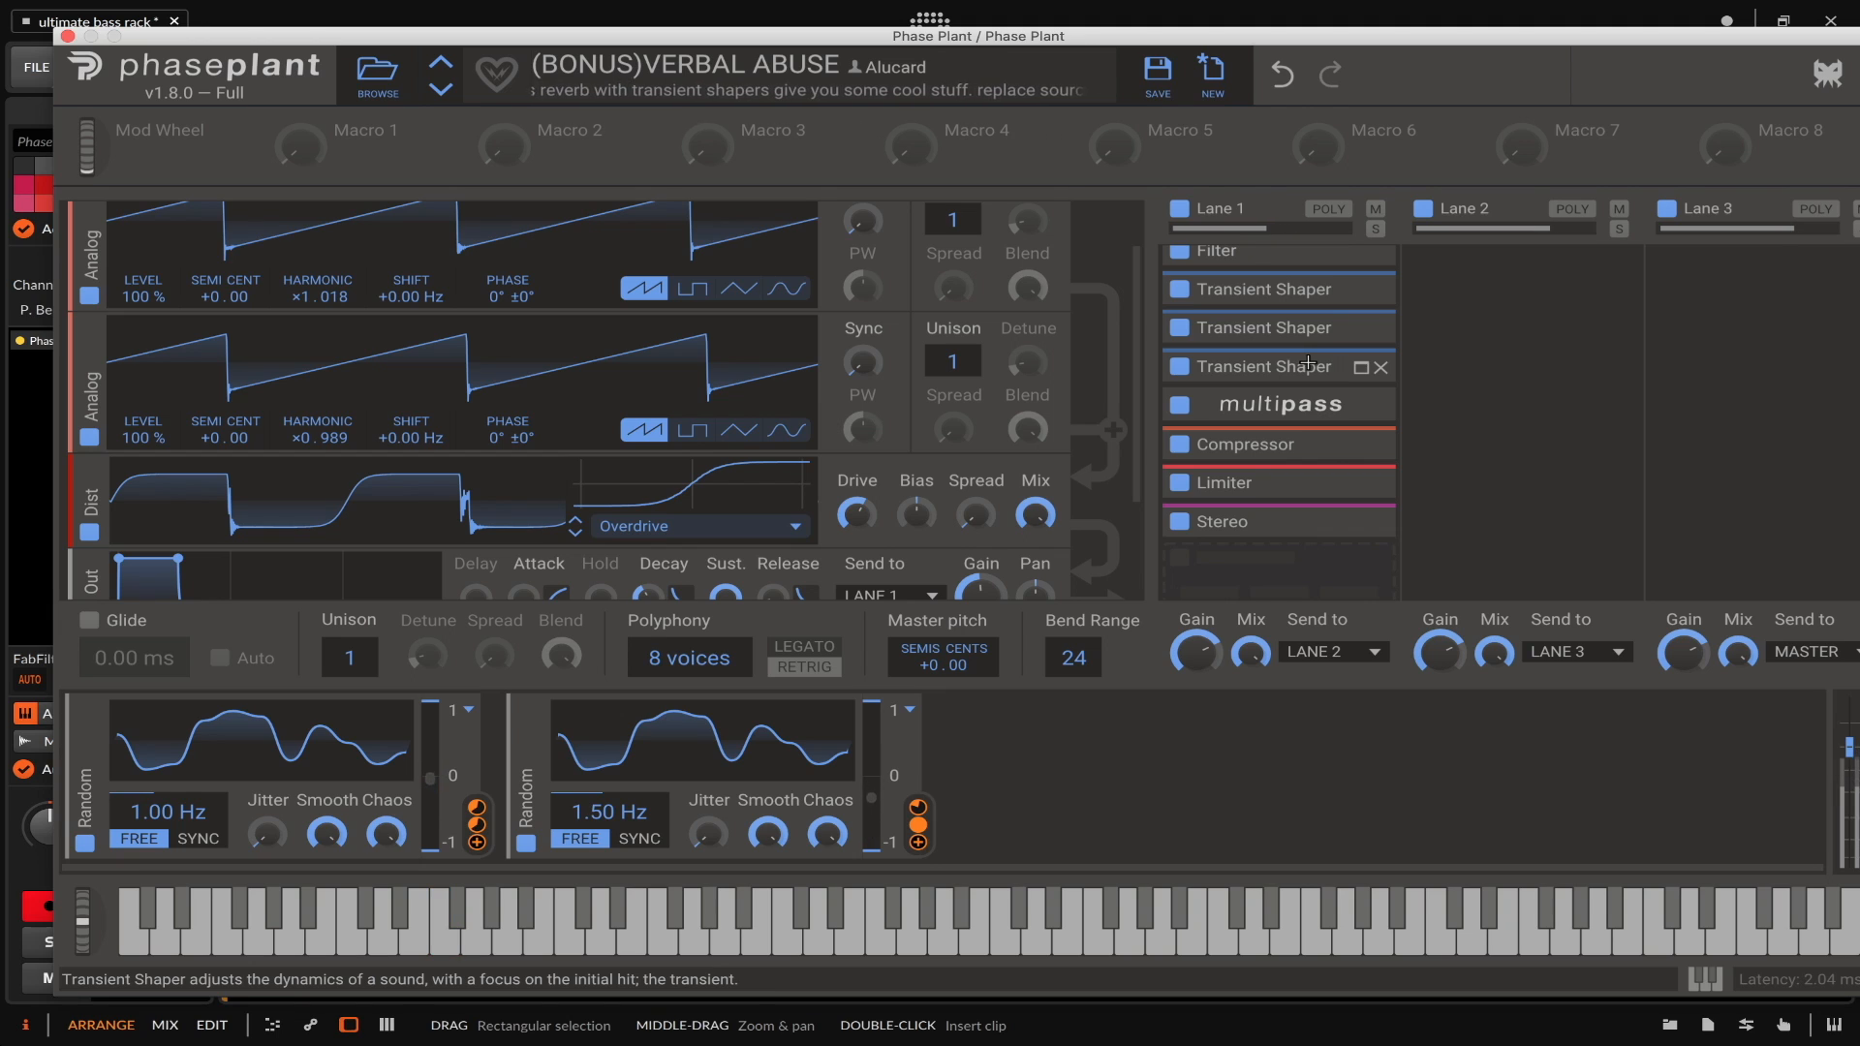
scroll(602, 304, "up", 1)
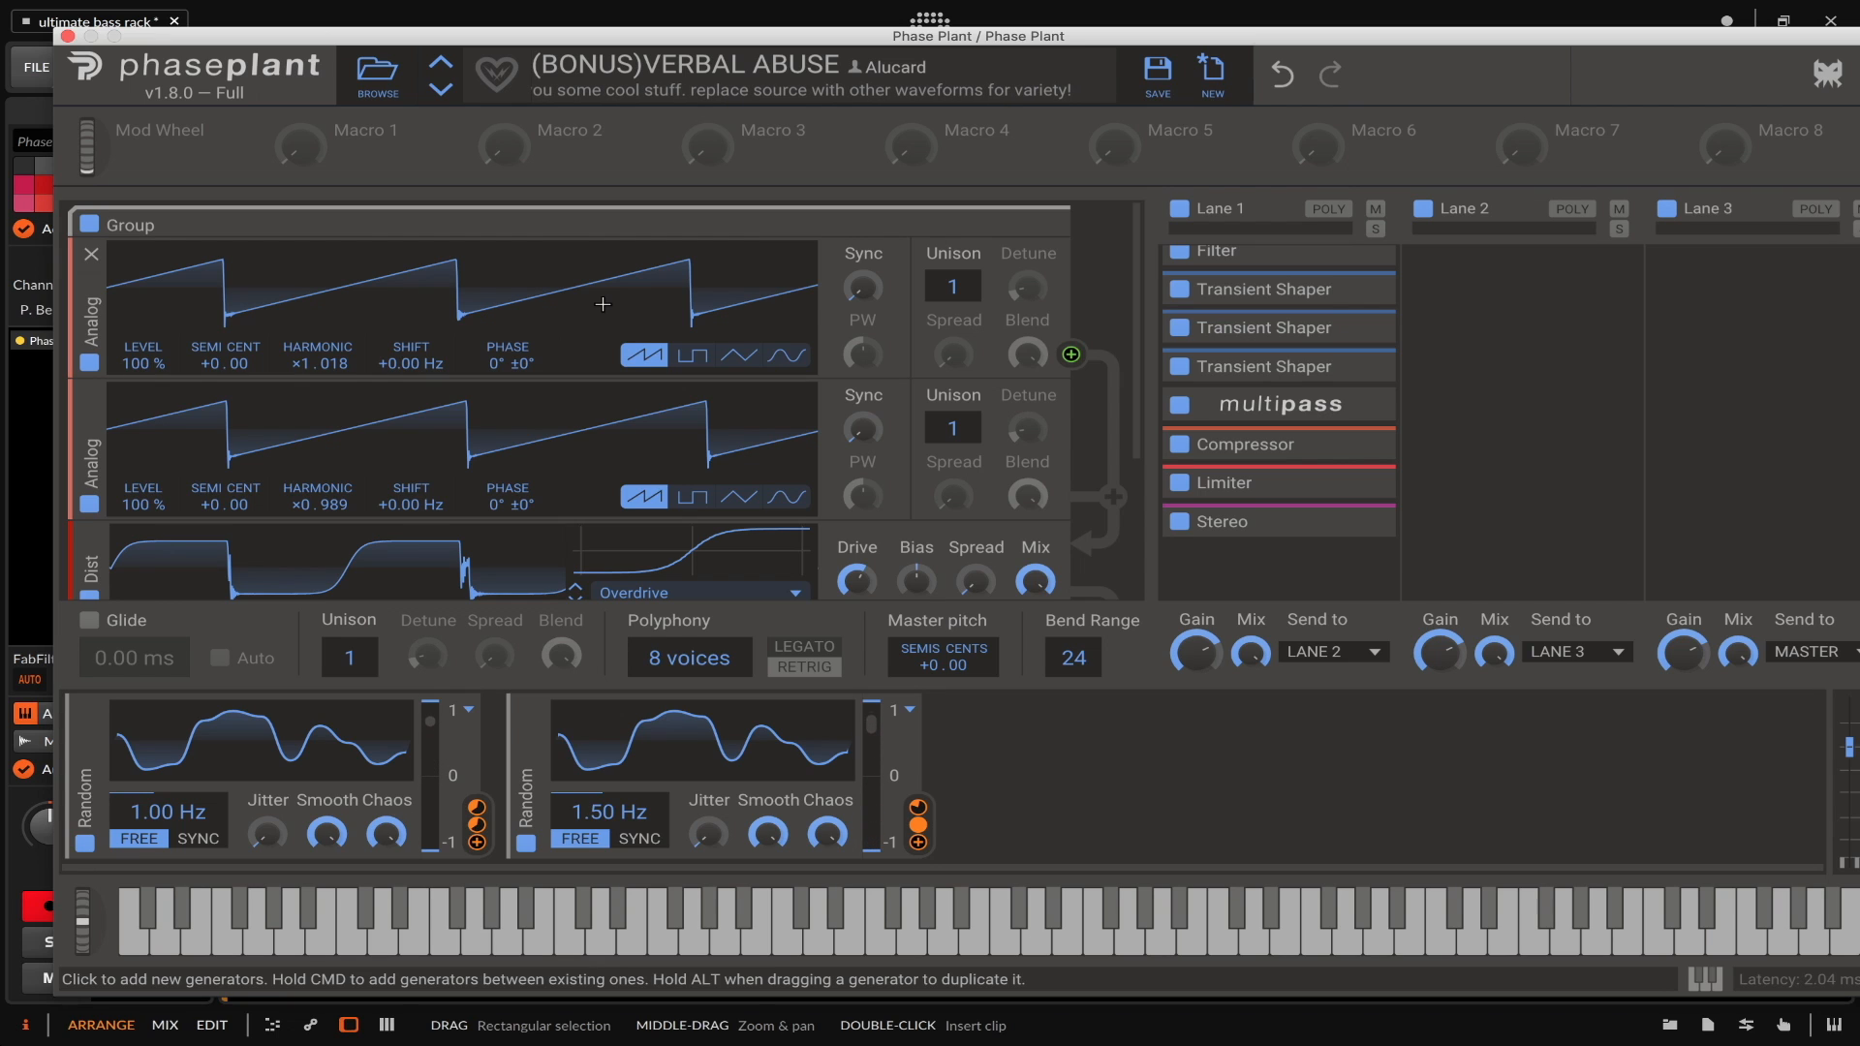
left_click(67, 36)
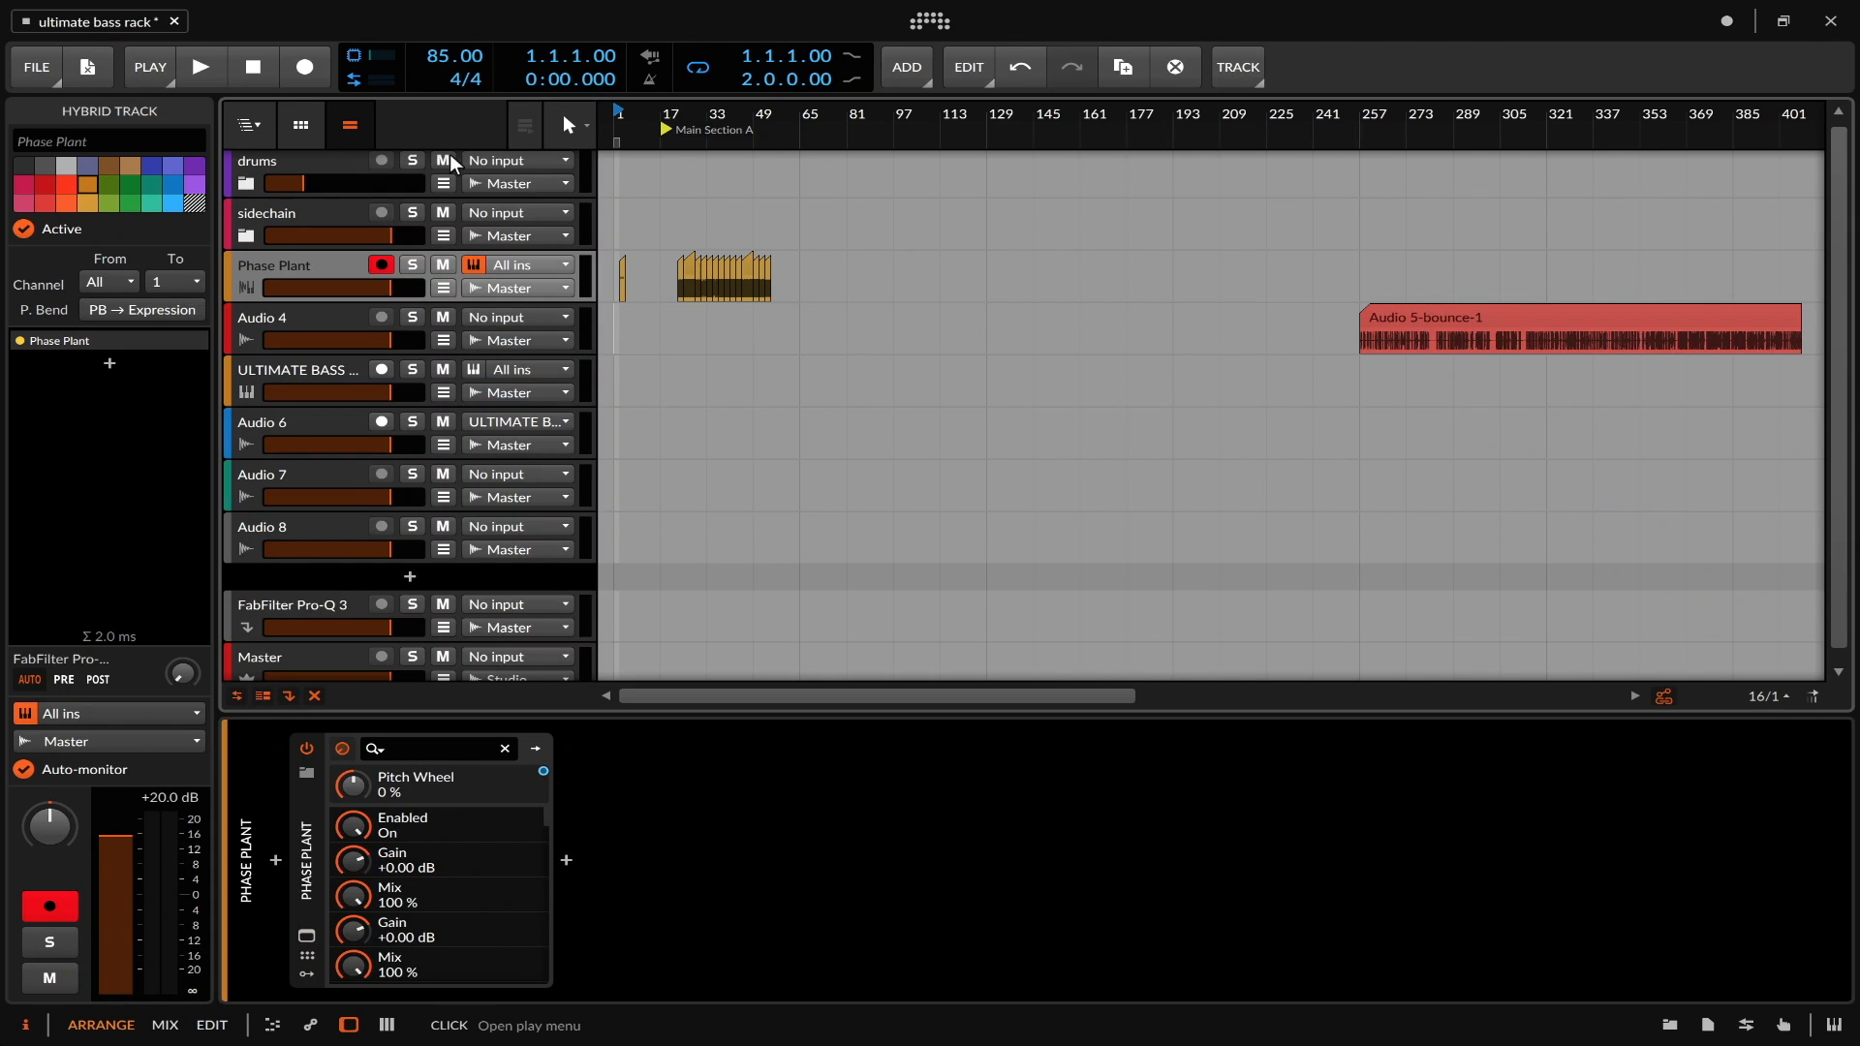
- Bypass the third Filter, the third OTT and FabFilter Pro-L 2 in the ULTIMATE BASS RACK track's effects chain
left_click(422, 361)
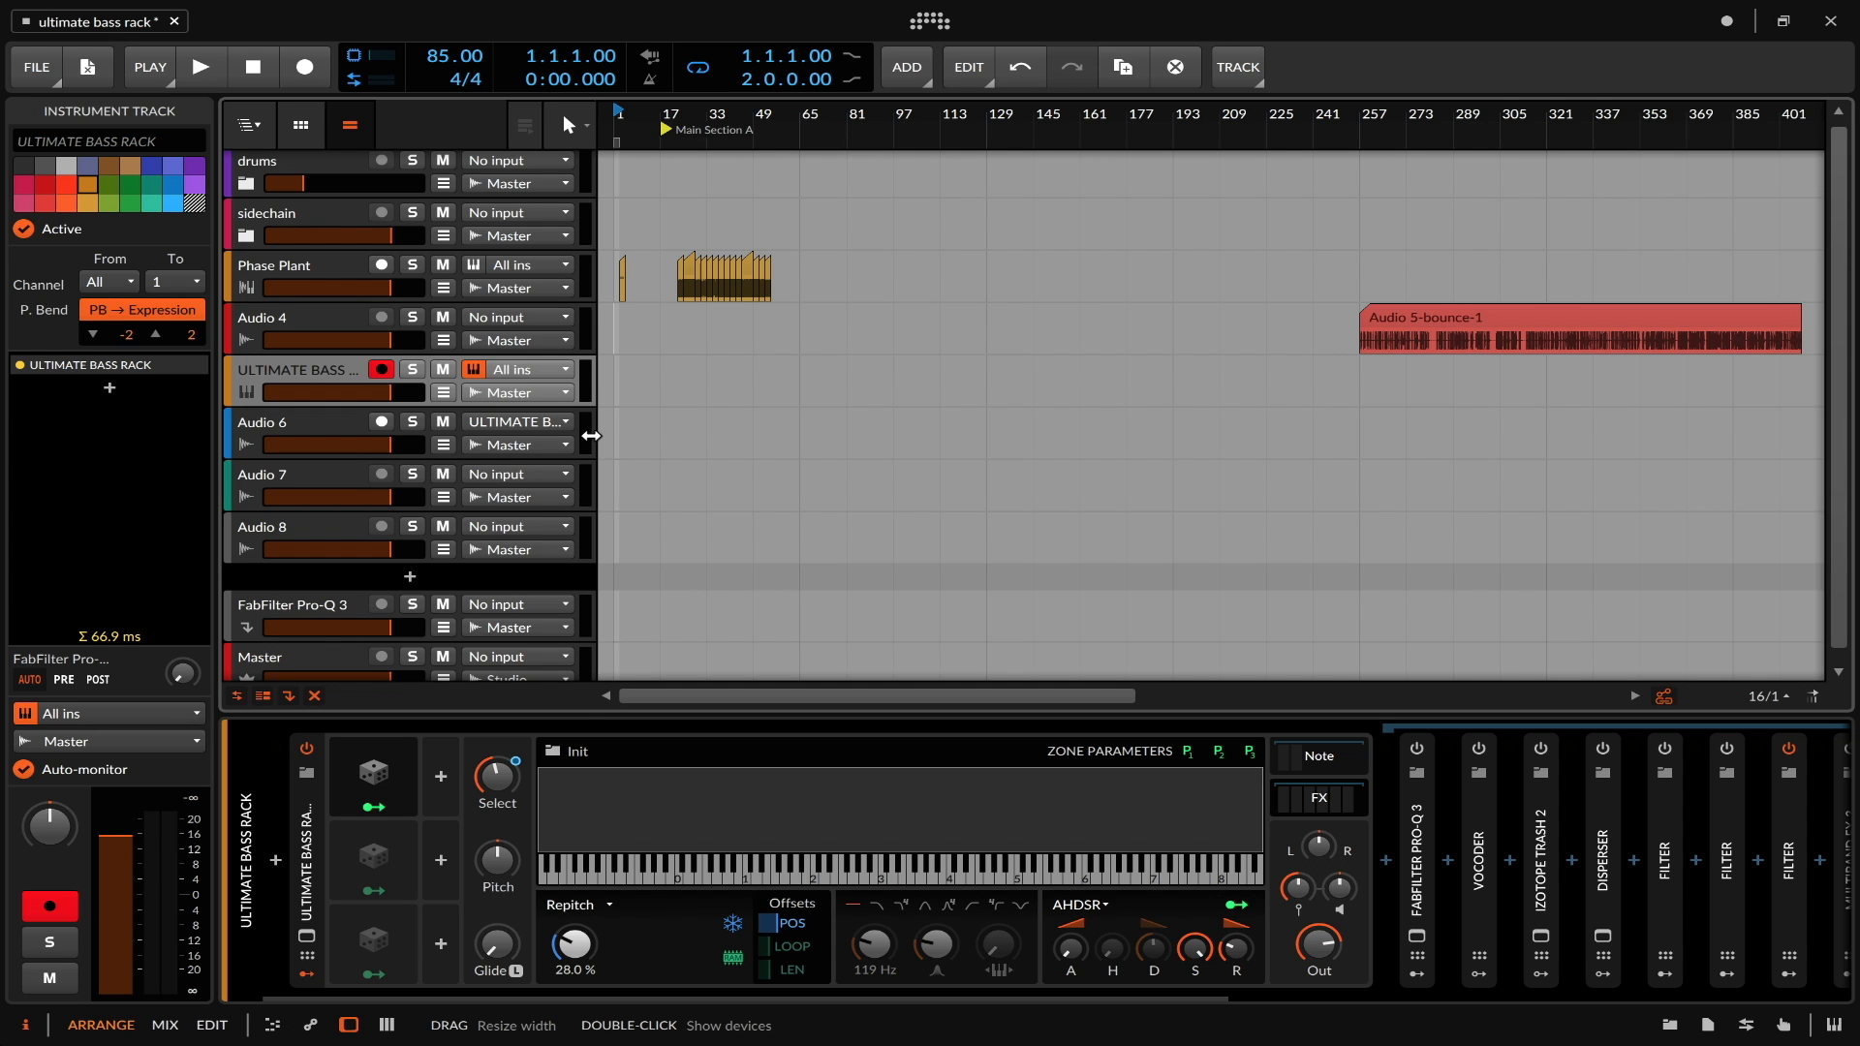
scroll(624, 853, "down", 8)
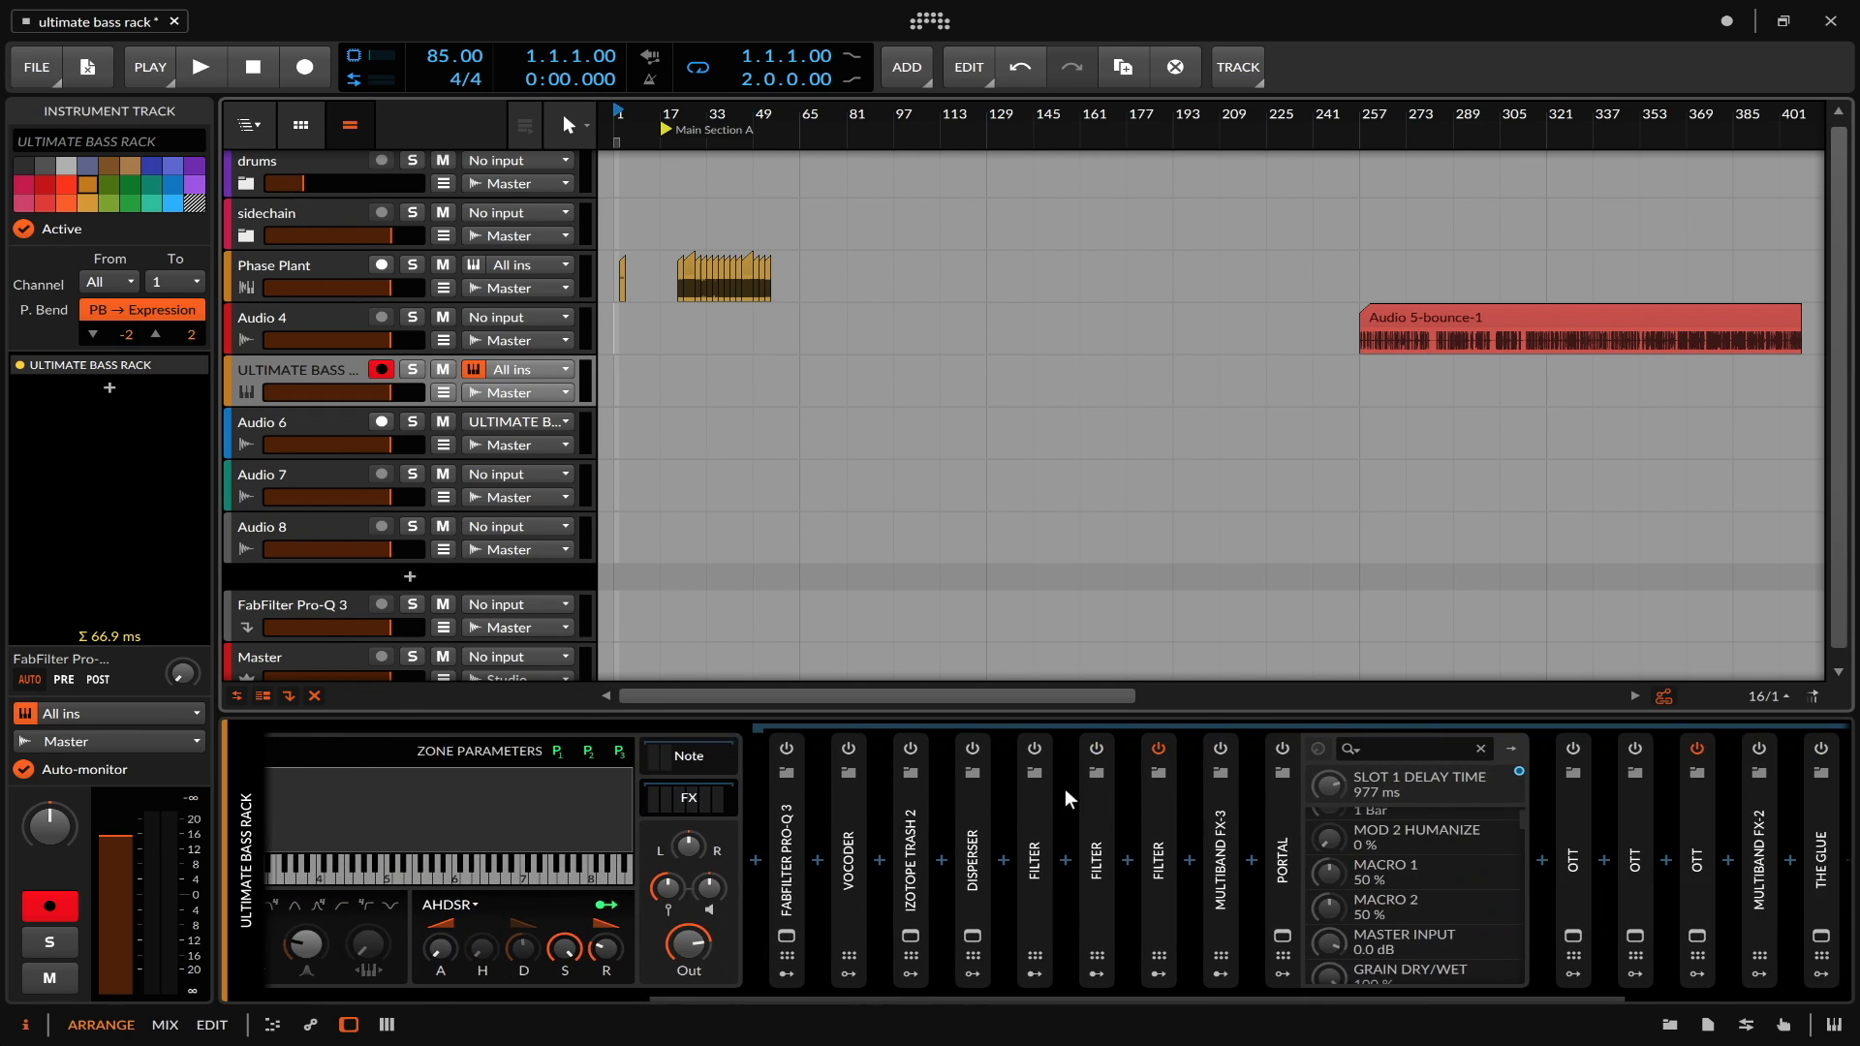
left_click(1158, 749)
scroll(1159, 749, "down", 5)
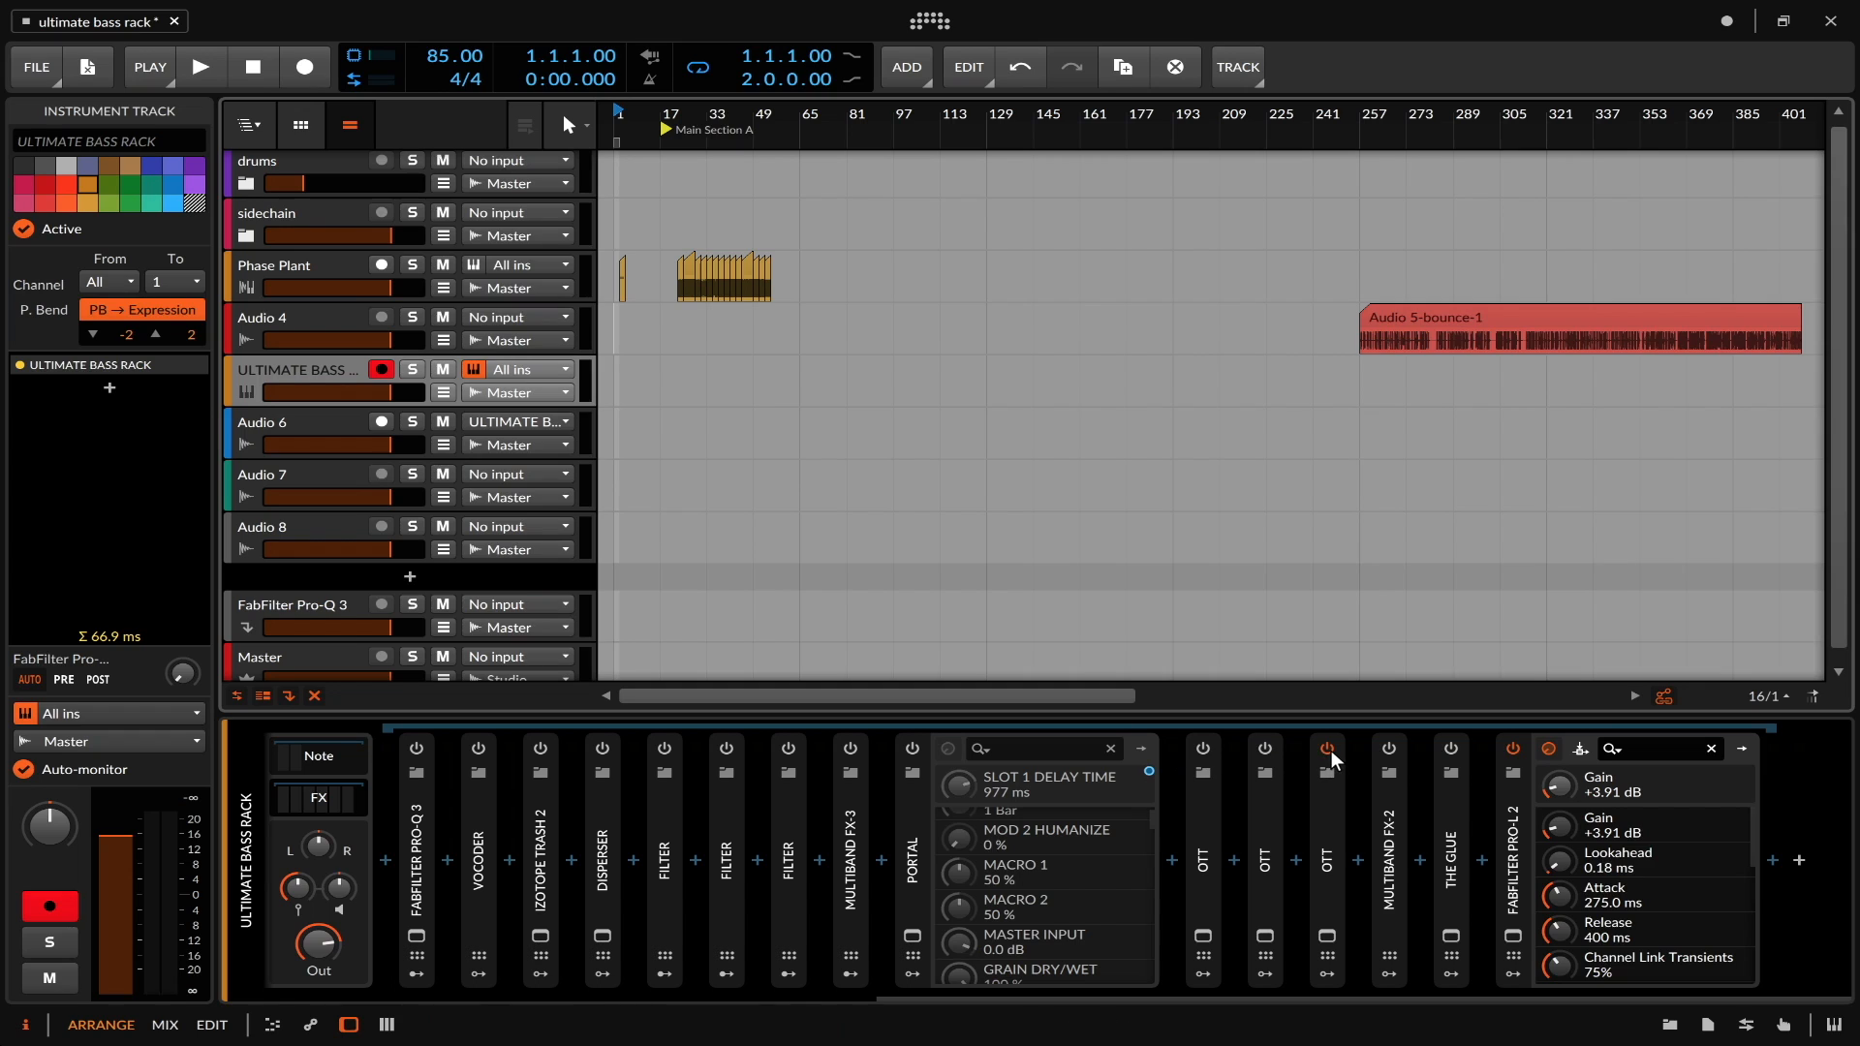
left_click(1328, 750)
left_click(1512, 749)
scroll(1509, 750, "up", 13)
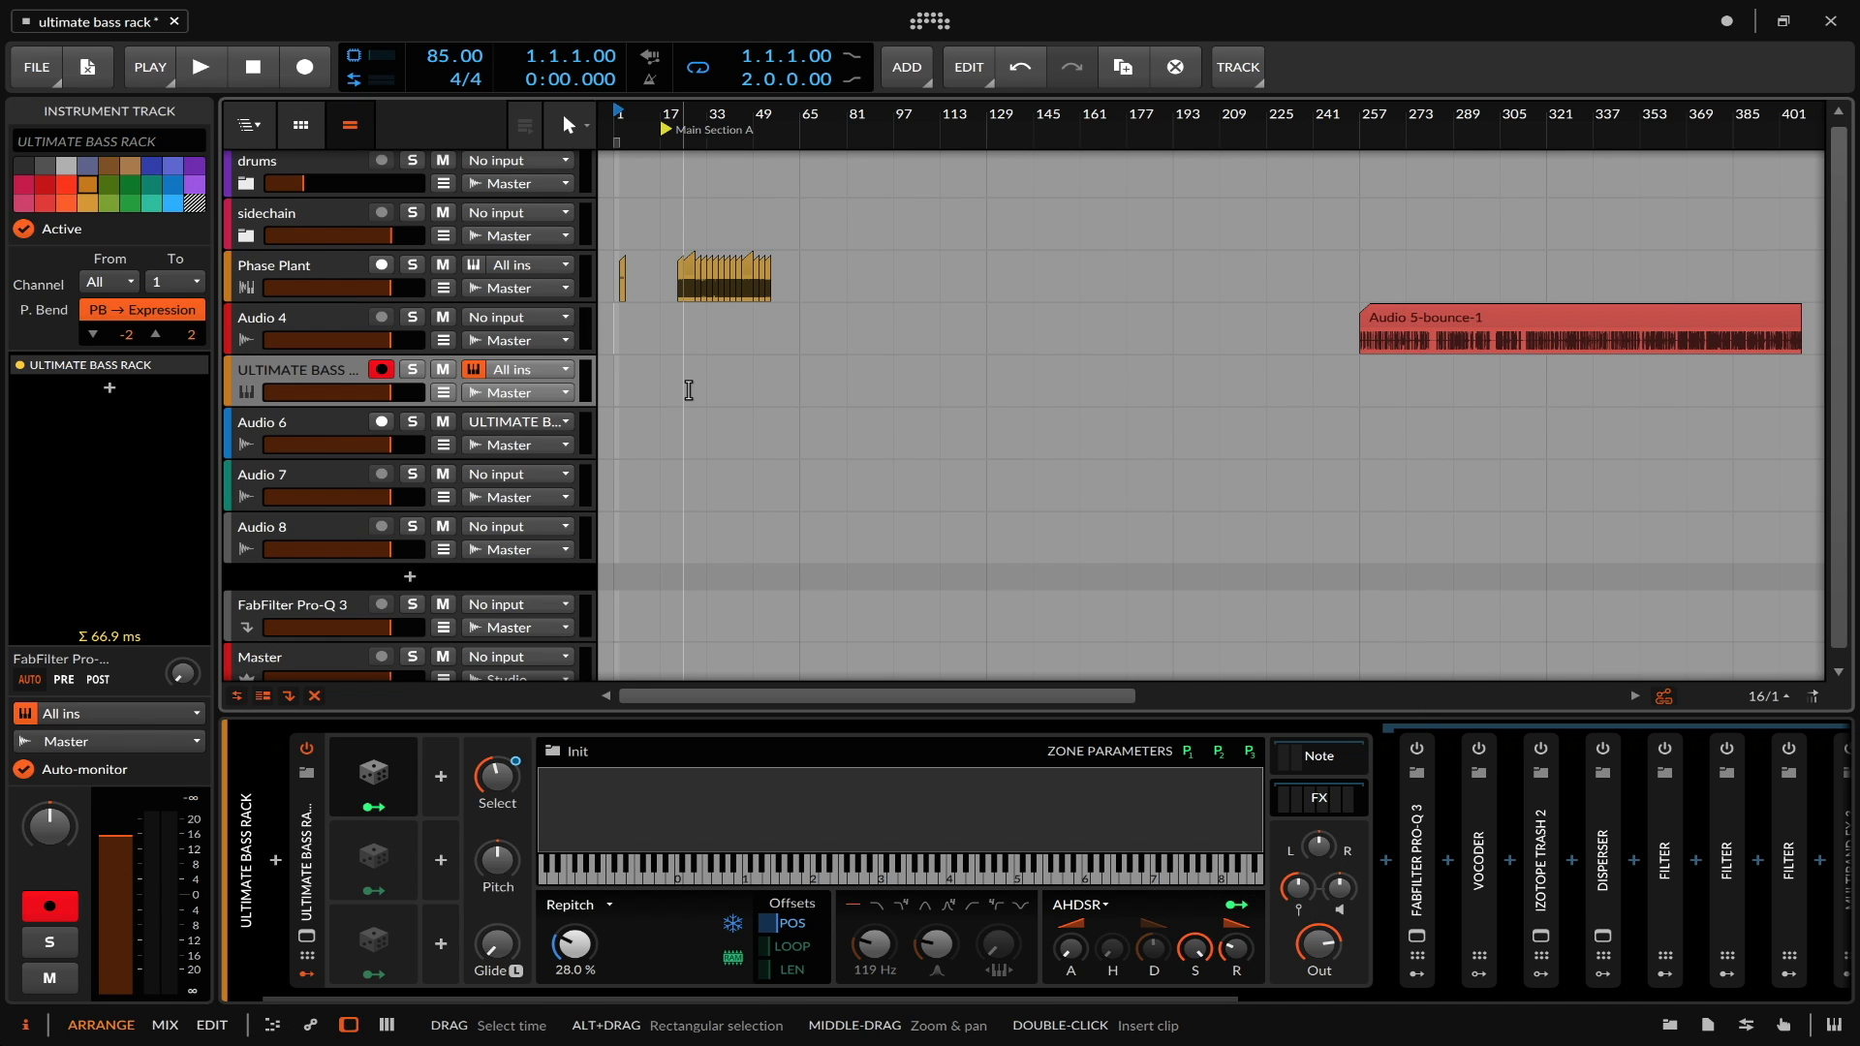
- Examine the bounced Phase Plant clips and the sampler's zones, selecting all zones to view the distribution options, ending by closing the zone editor
scroll(693, 388, "up", 5)
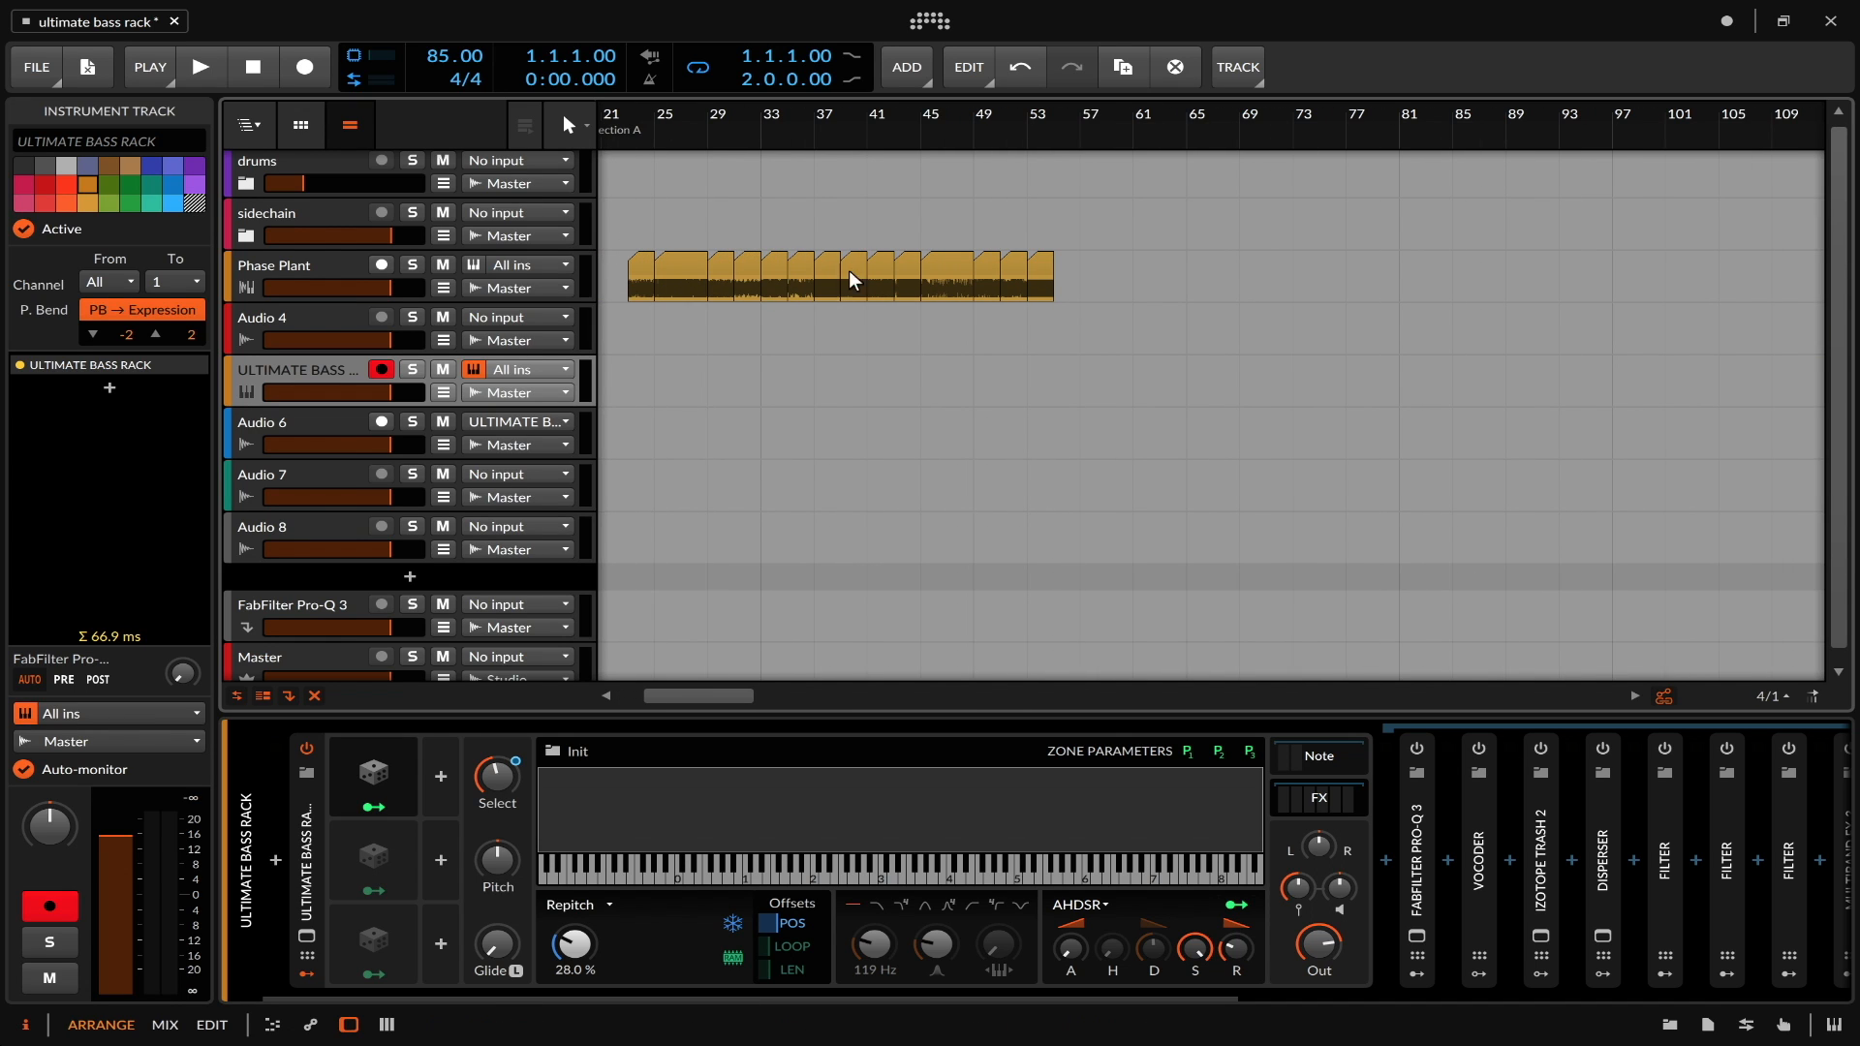
scroll(870, 277, "up", 3)
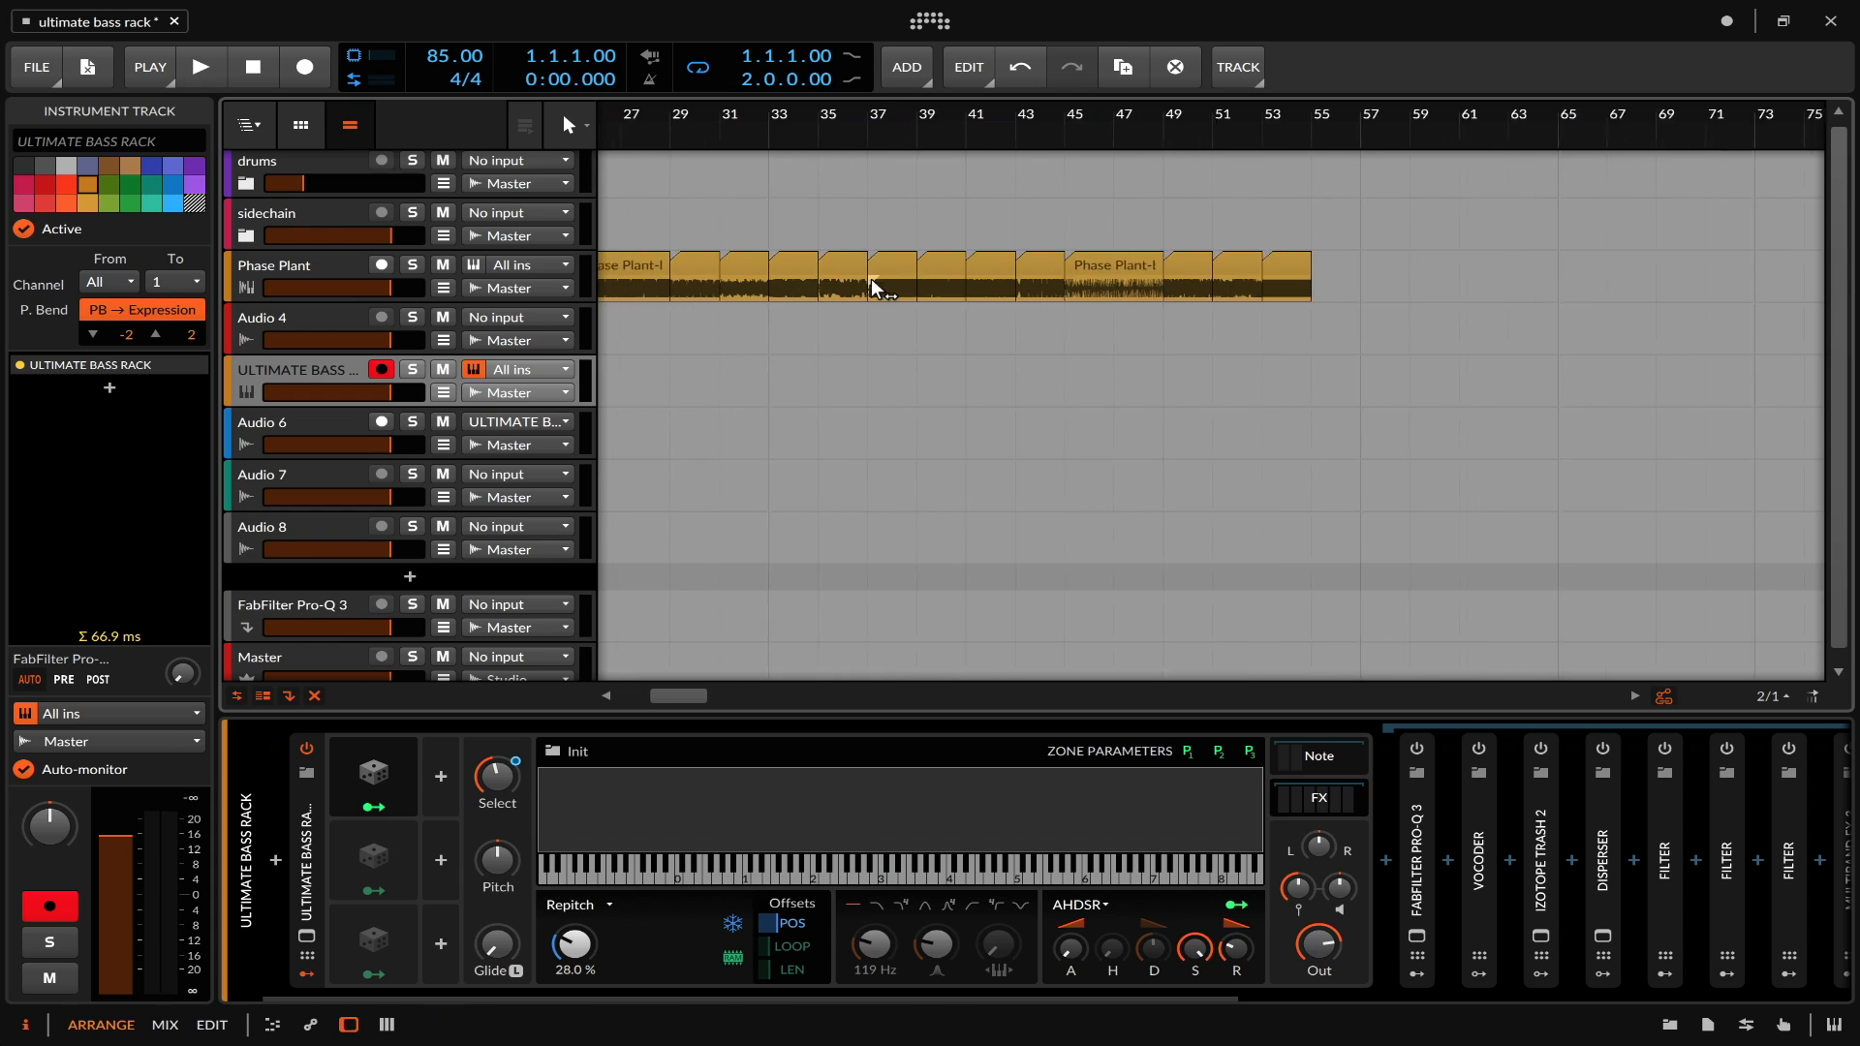
left_click(746, 789)
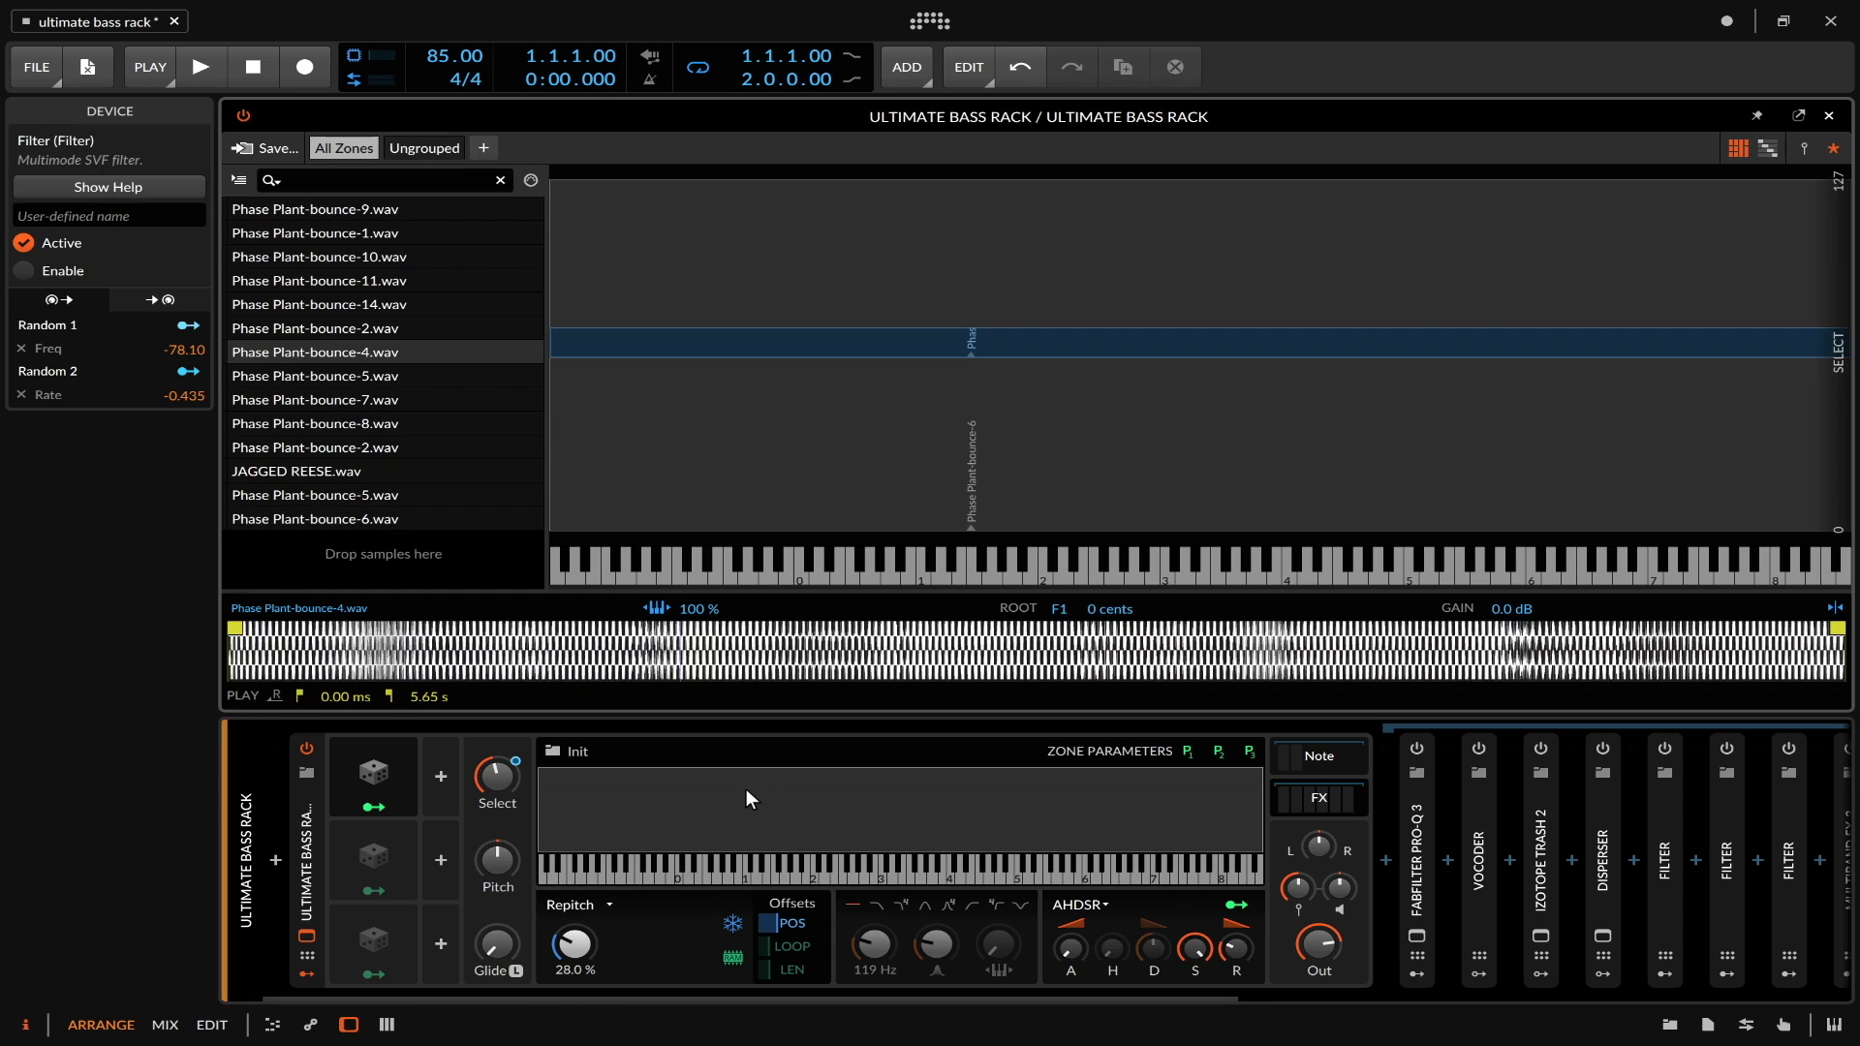
left_click(374, 211)
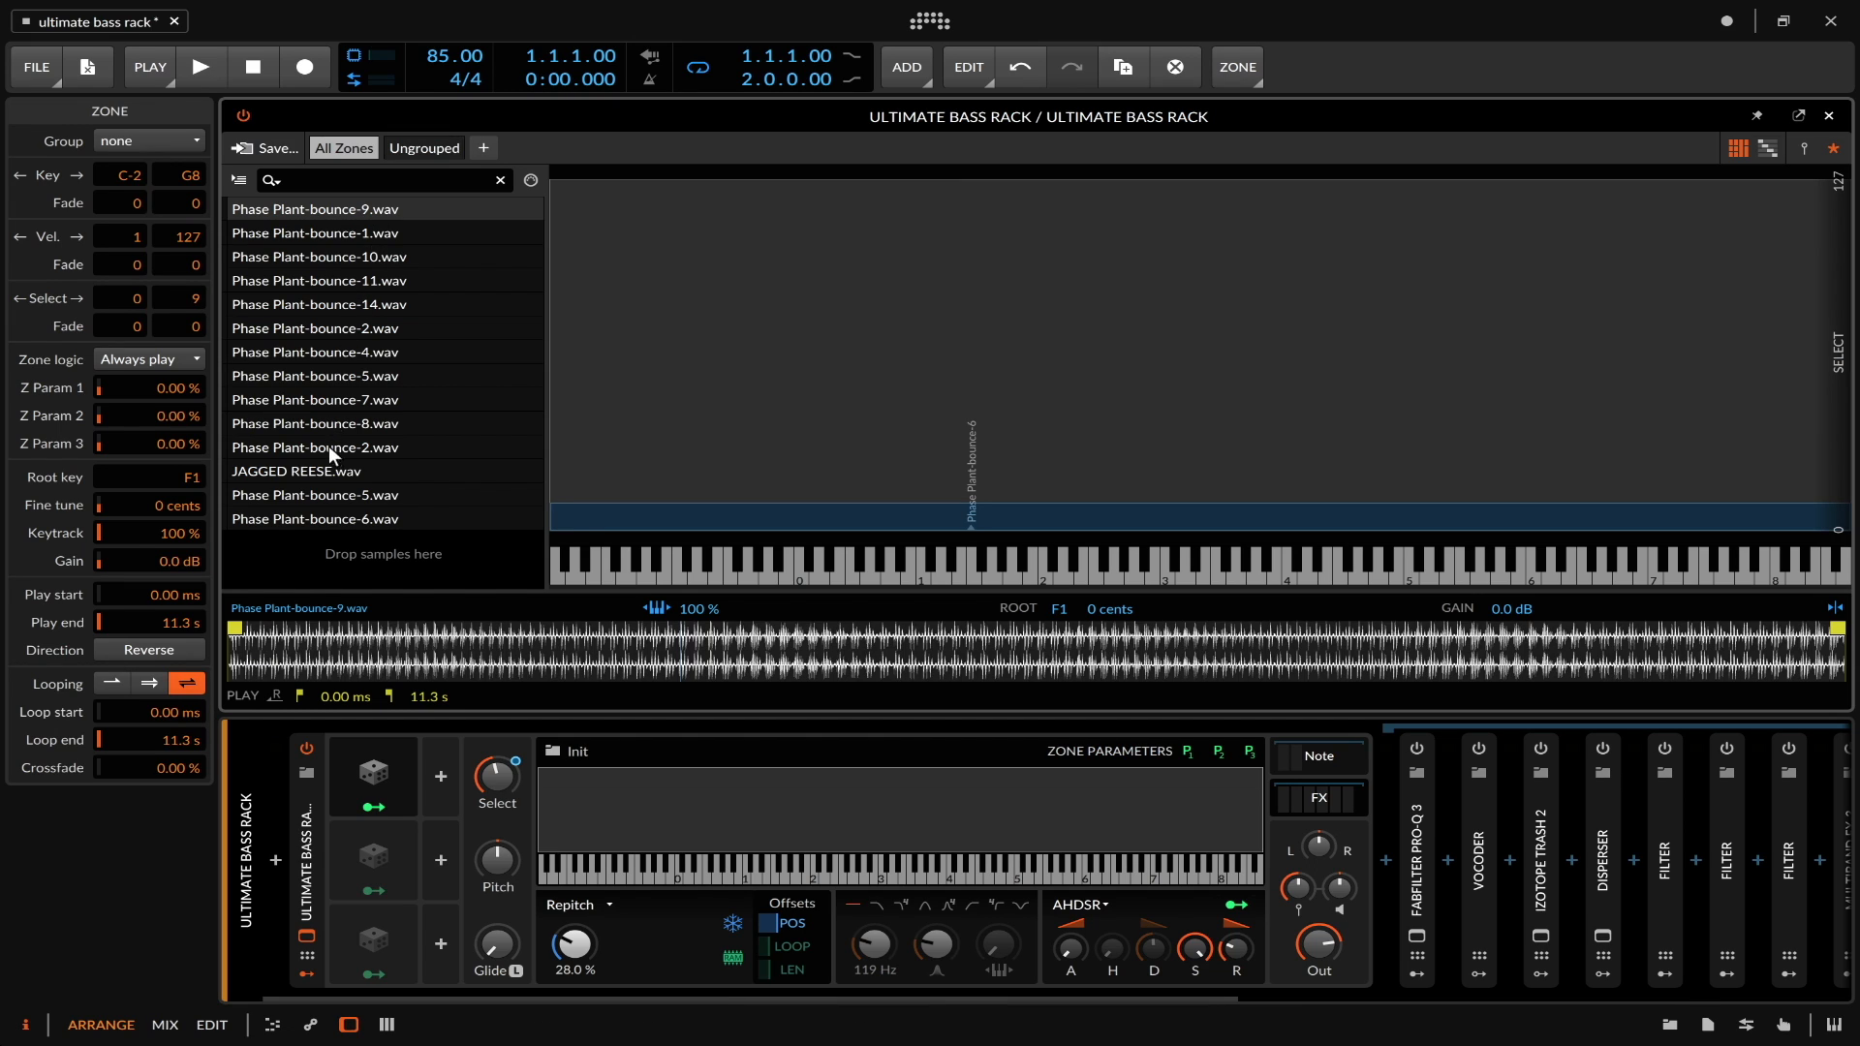
left_click(336, 509, "shift")
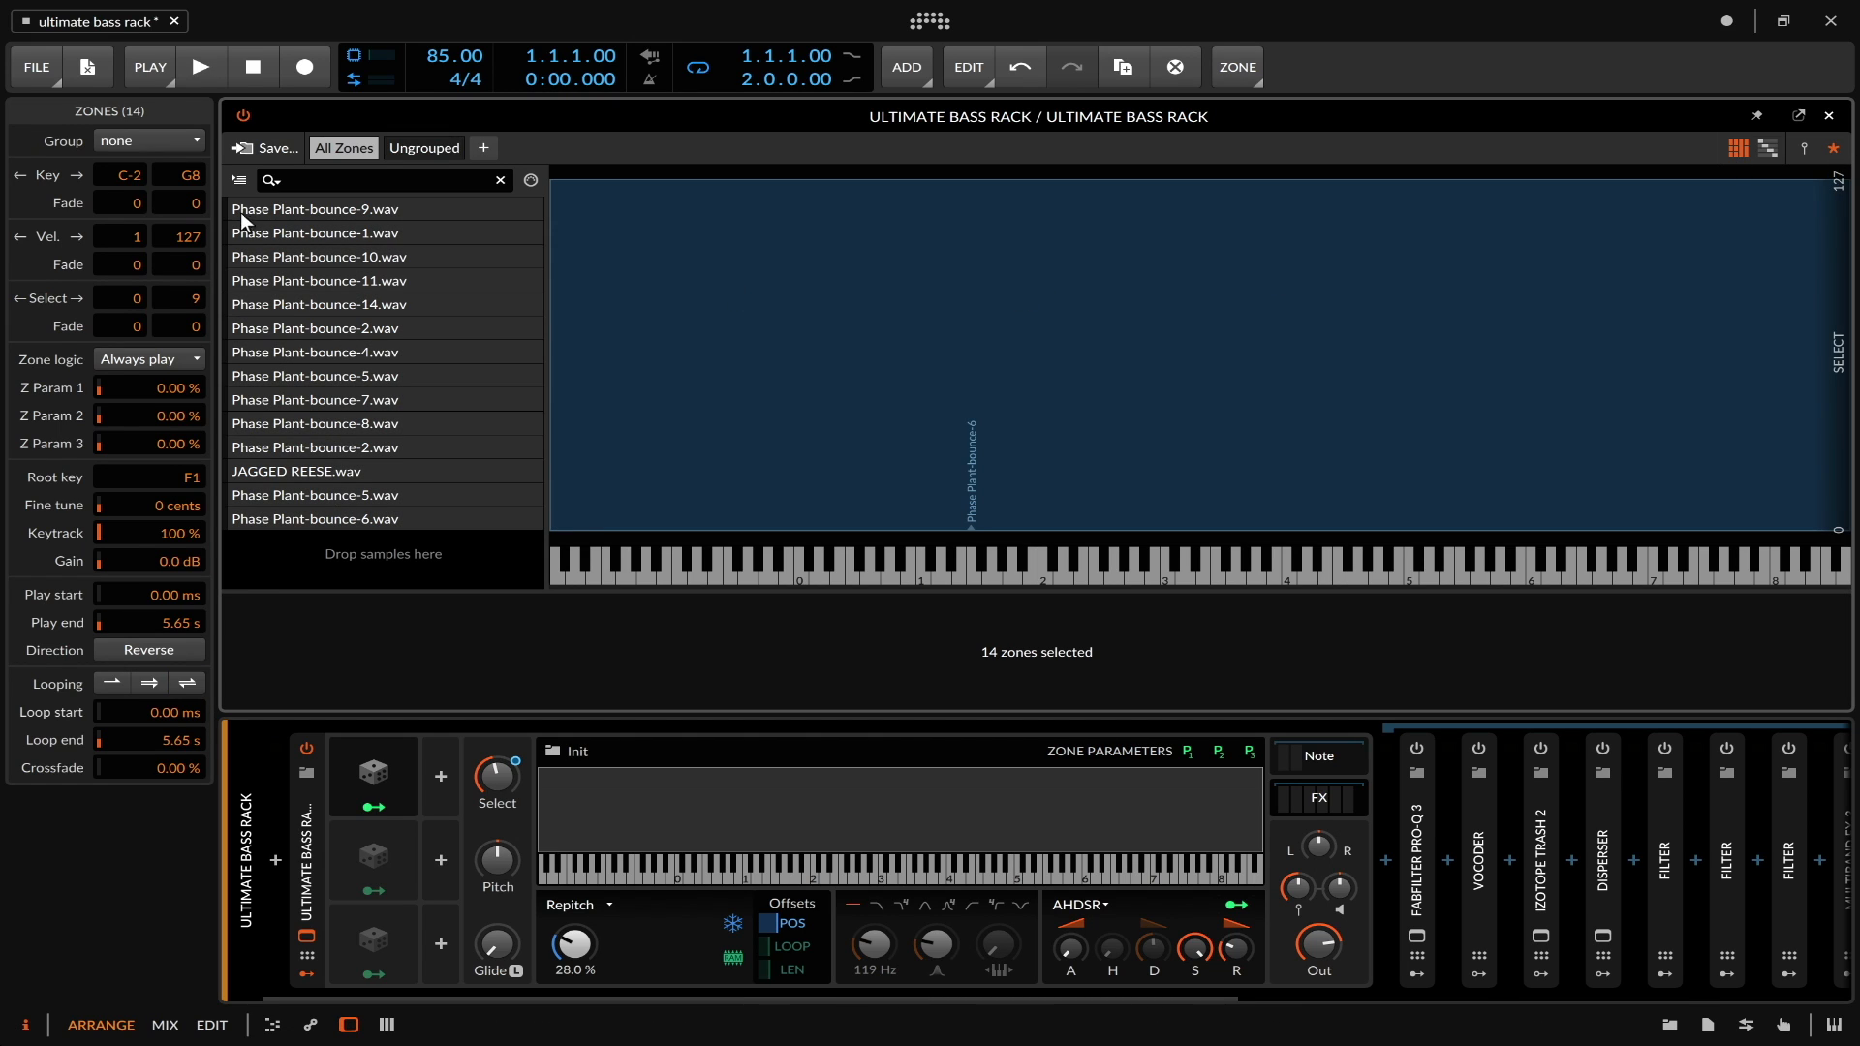
right_click(336, 248)
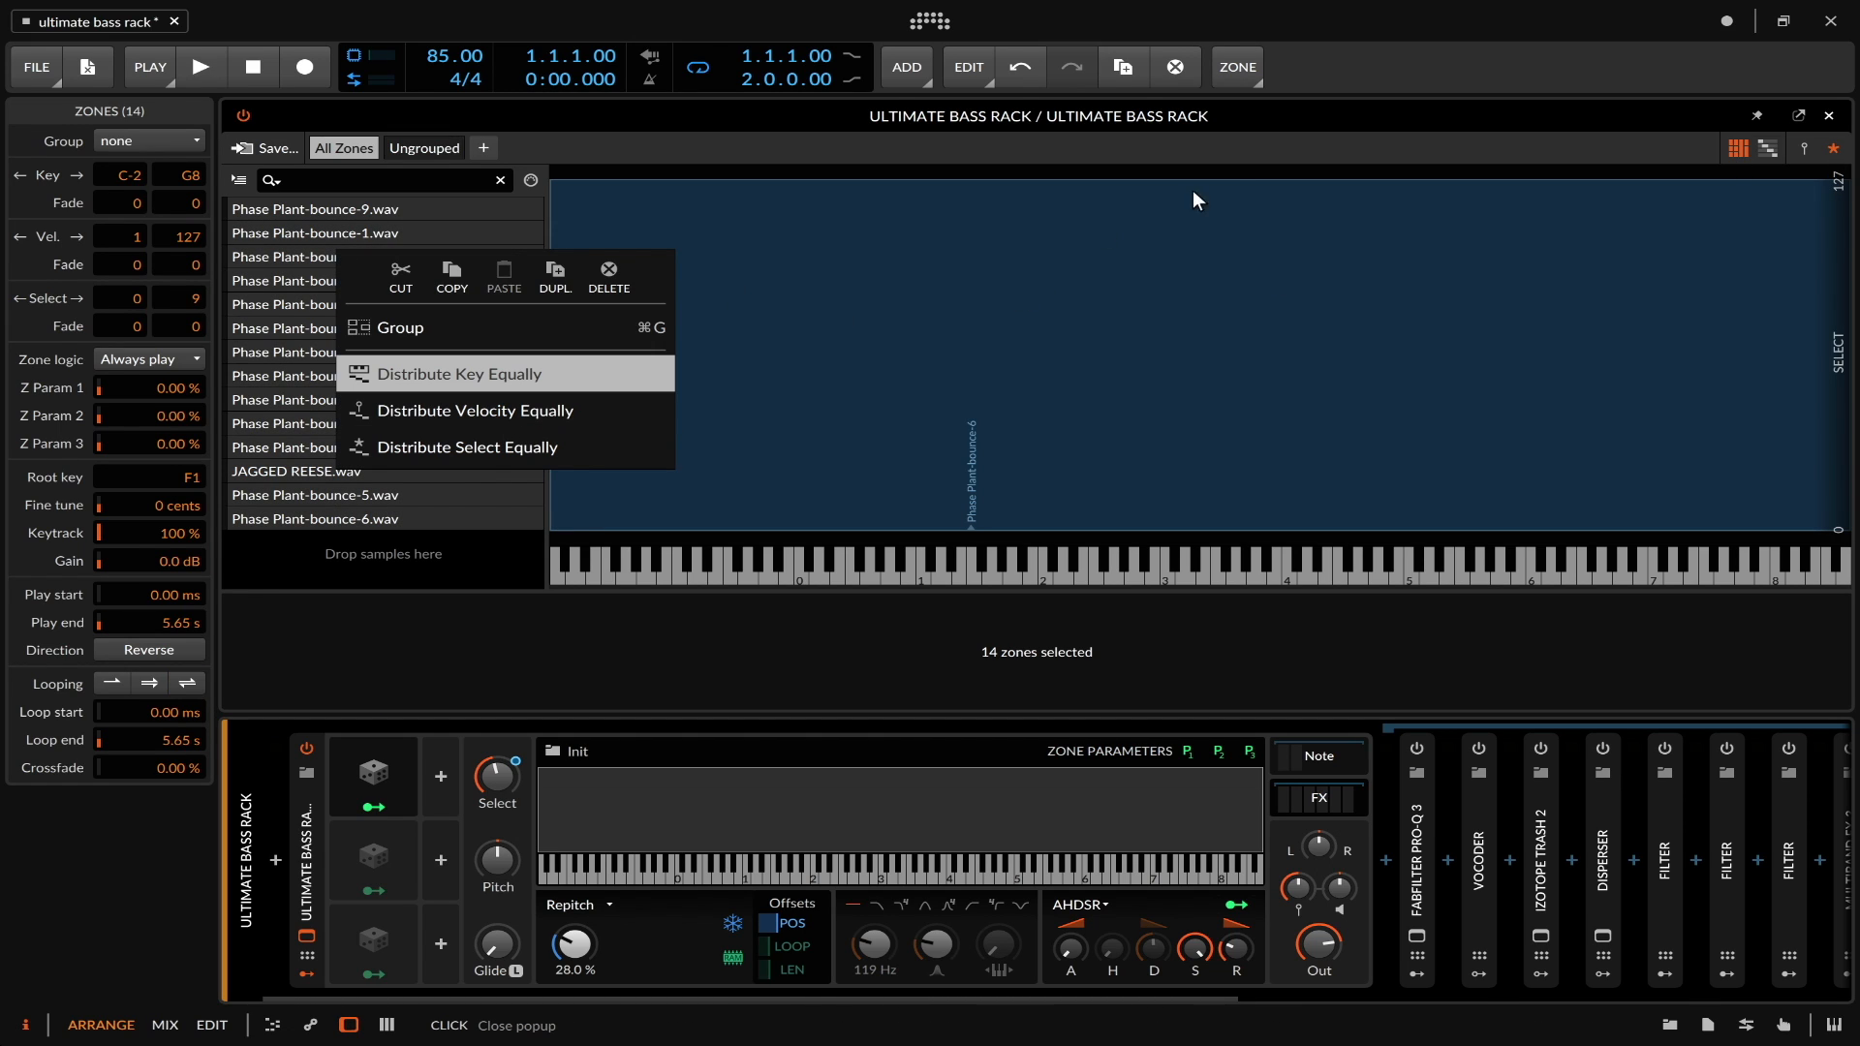
left_click(1830, 126)
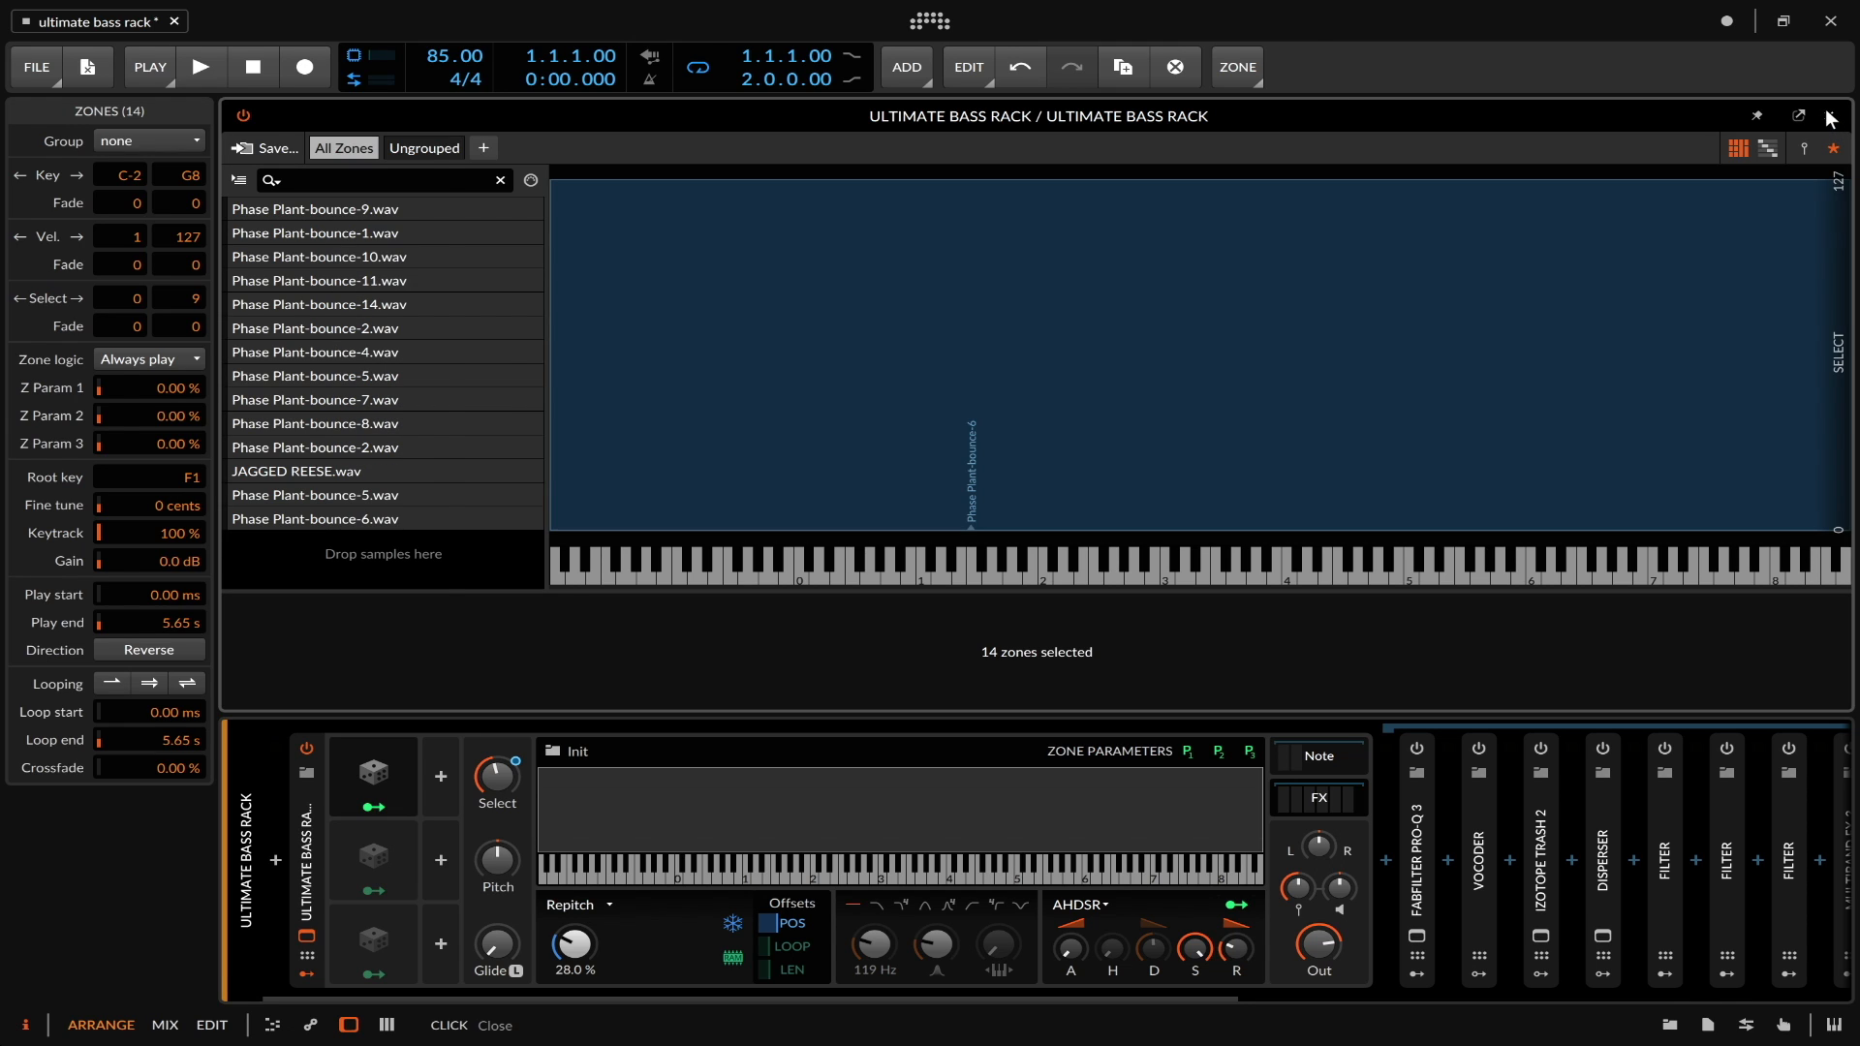
left_click(1830, 116)
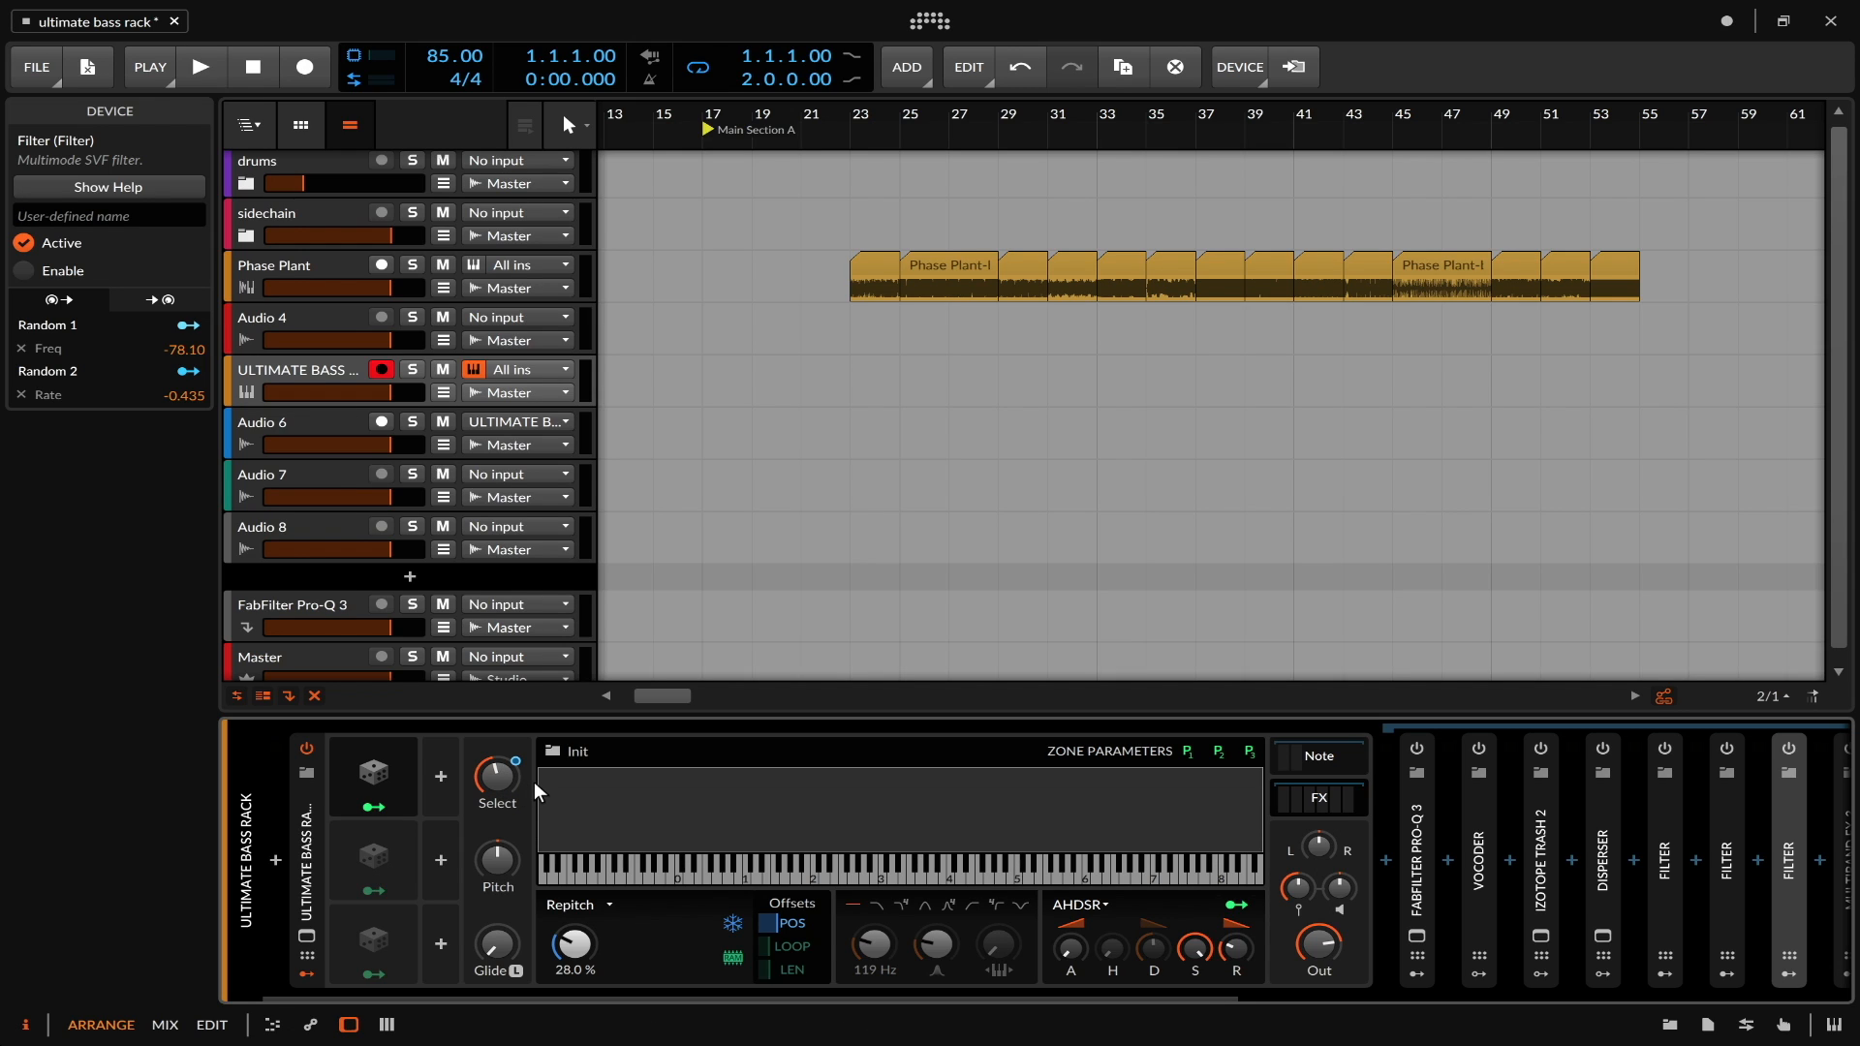
- Review the sampler's play modes, keeping Repitch, and switch freeze off and back on to compare the Speed and position controls
left_click(587, 903)
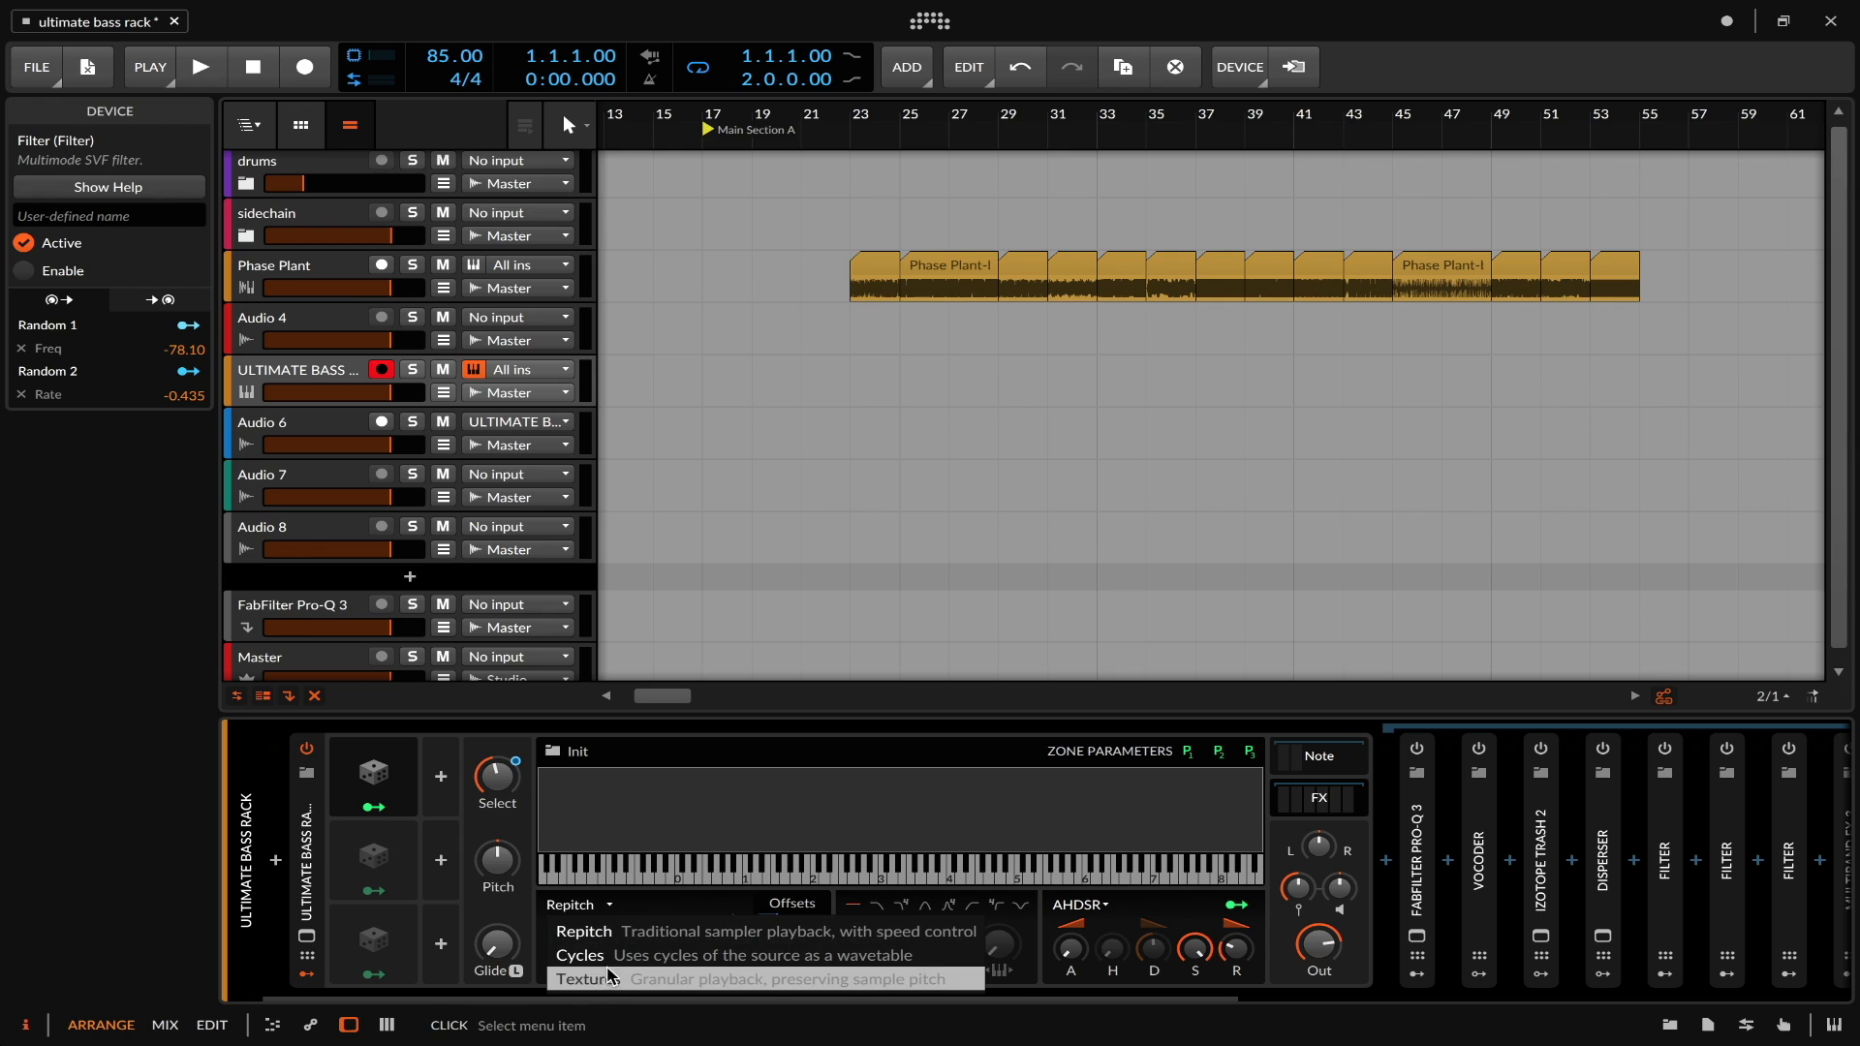
left_click(674, 904)
left_click(584, 904)
left_click(620, 931)
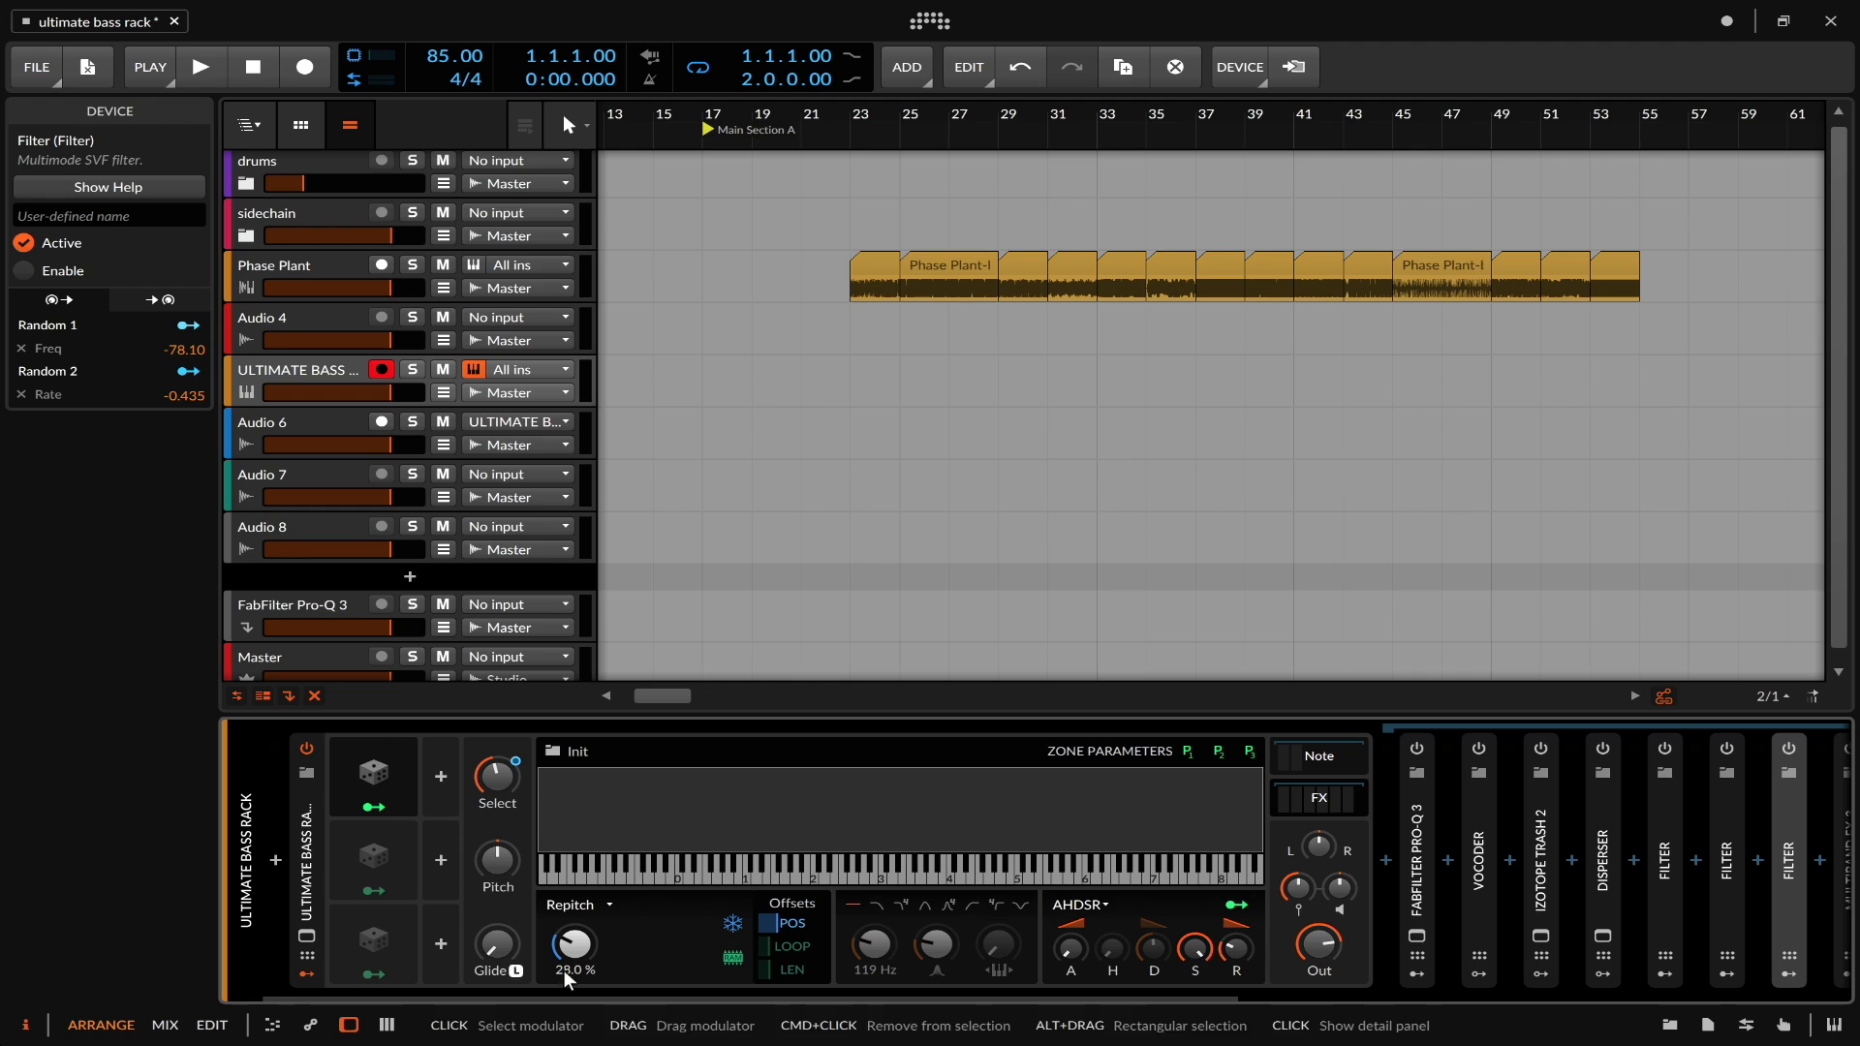
left_click(740, 921)
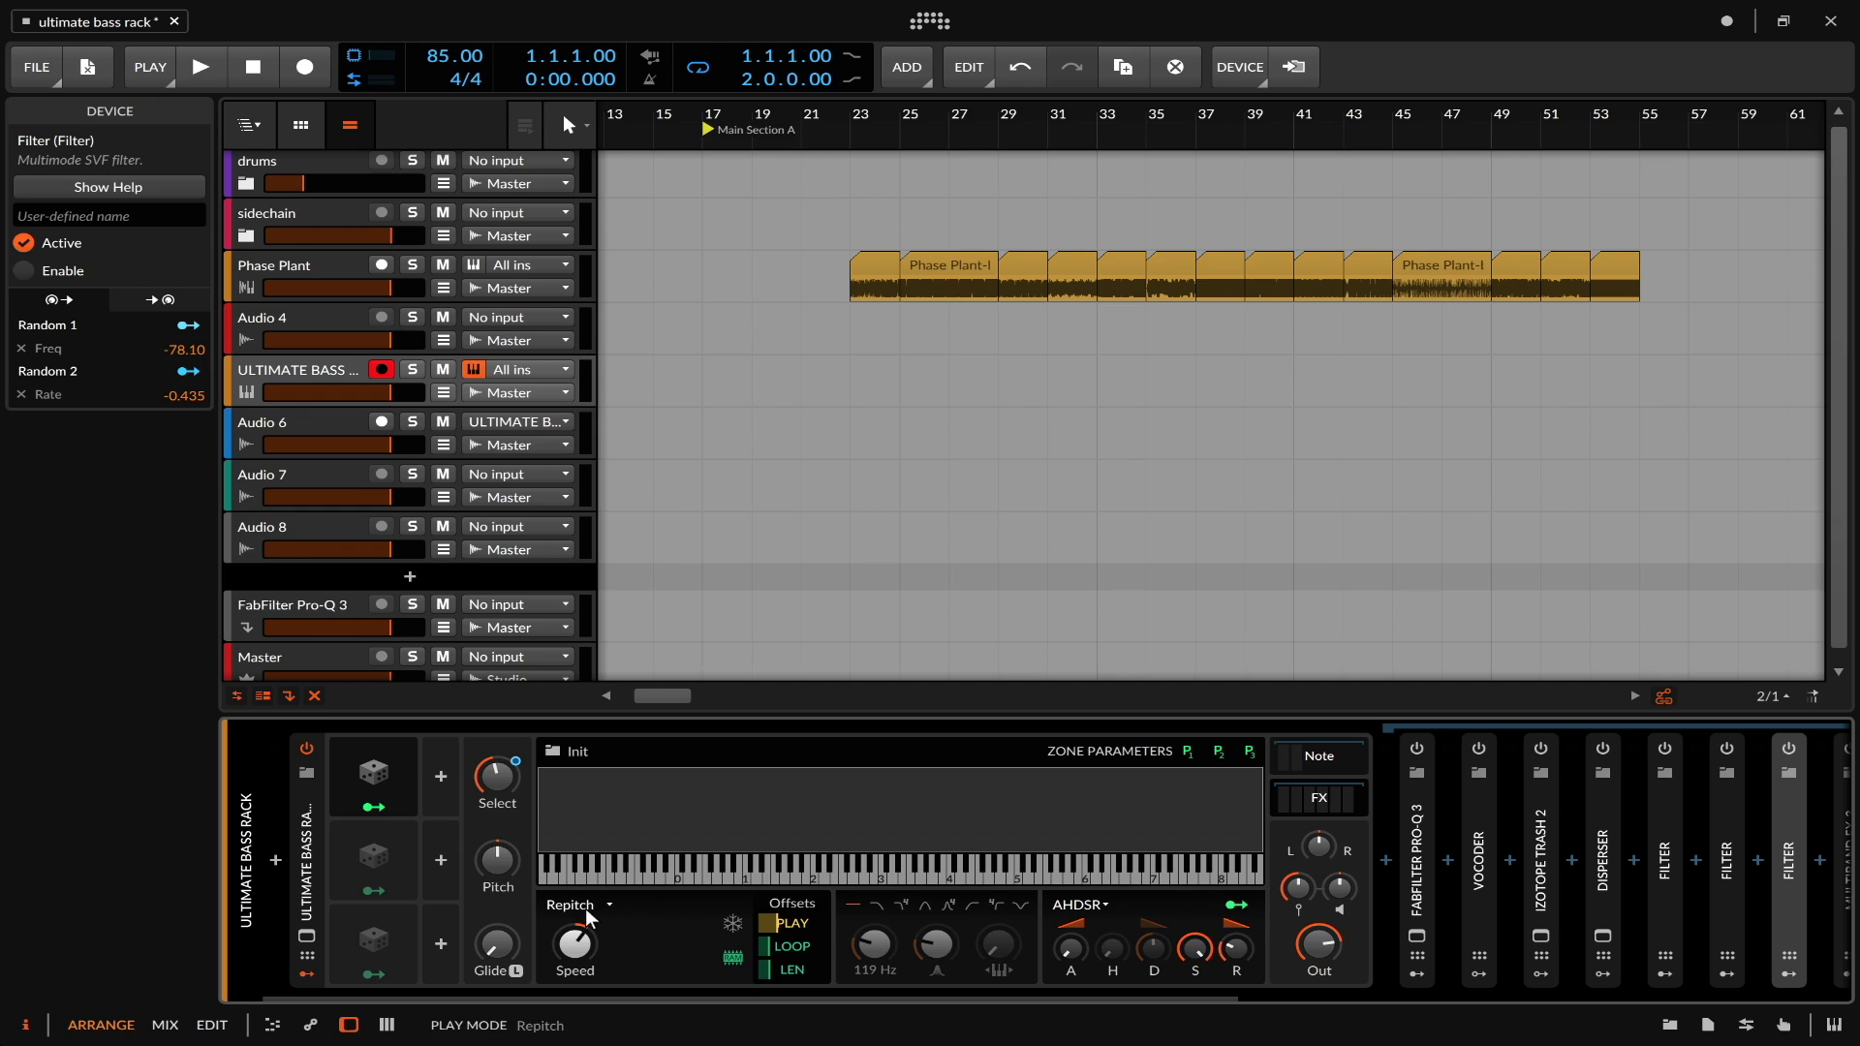
left_click(733, 925)
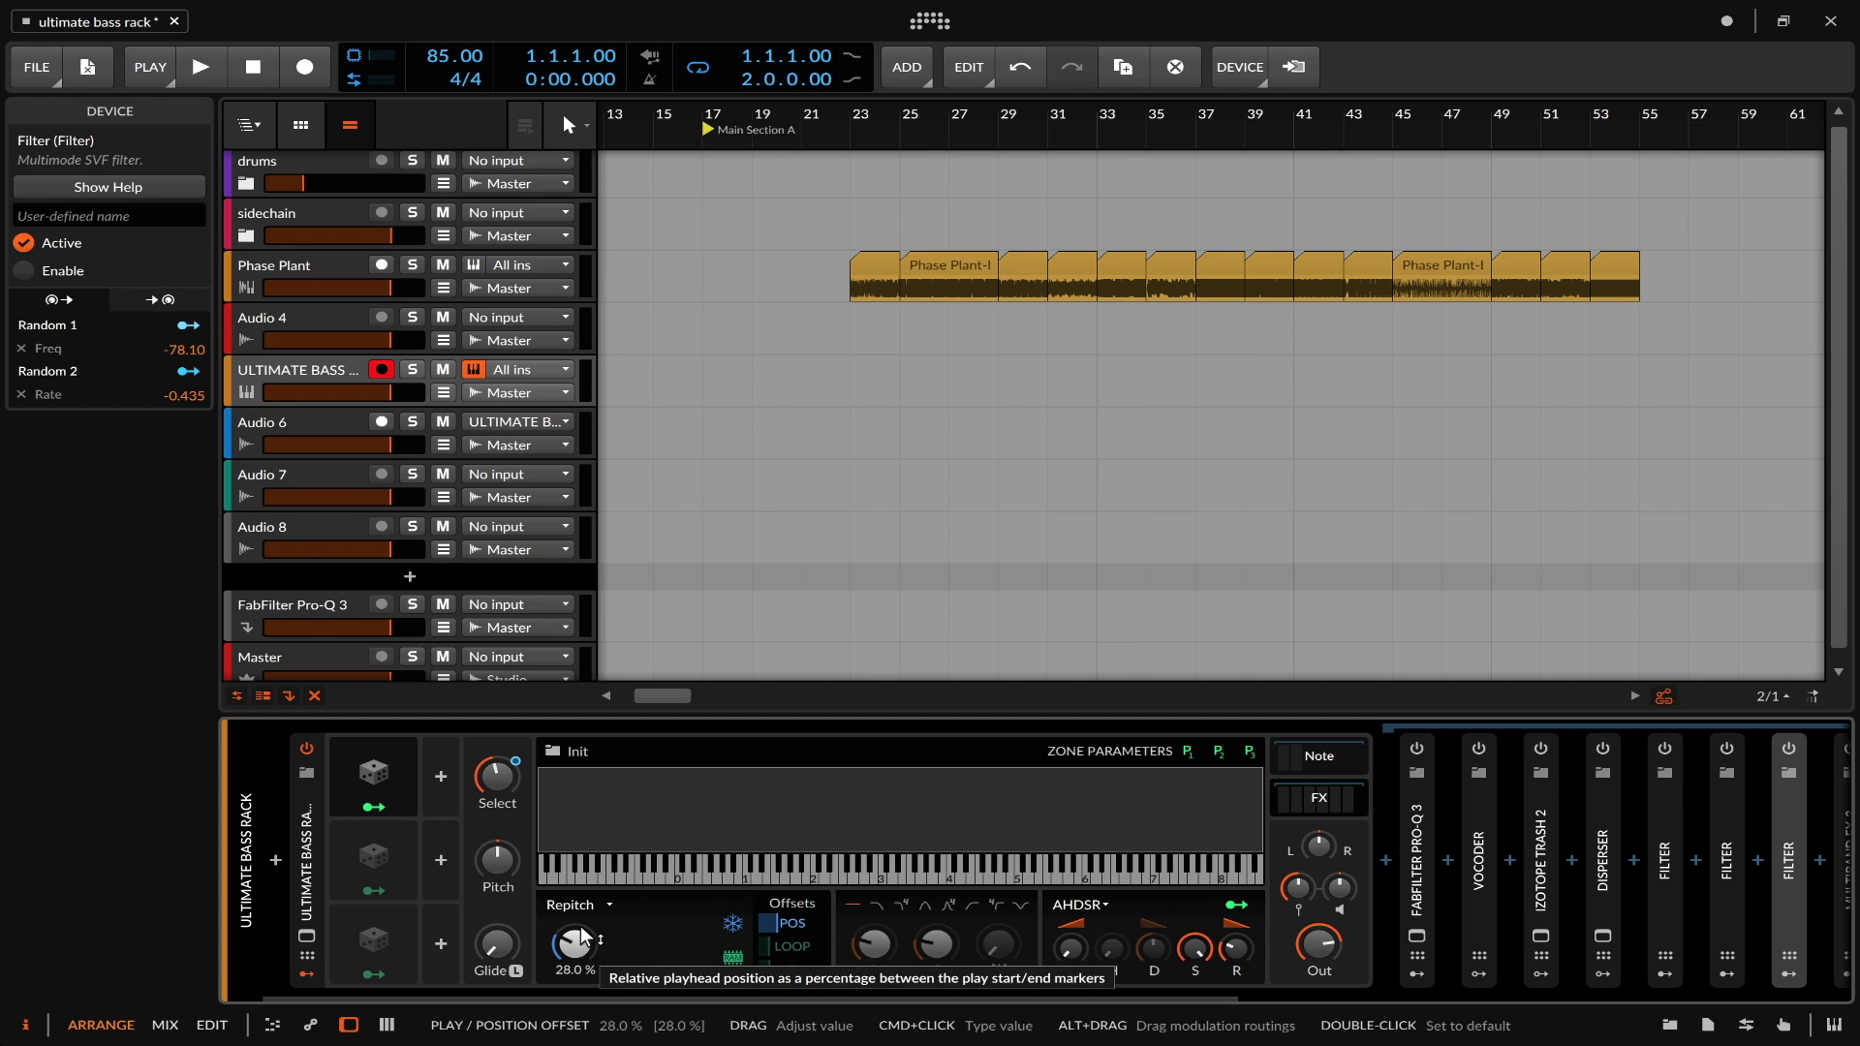
- Deactivate the Random 1 modulator and audition the sampler while raising the playhead position to 65.5 %
right_click(375, 777)
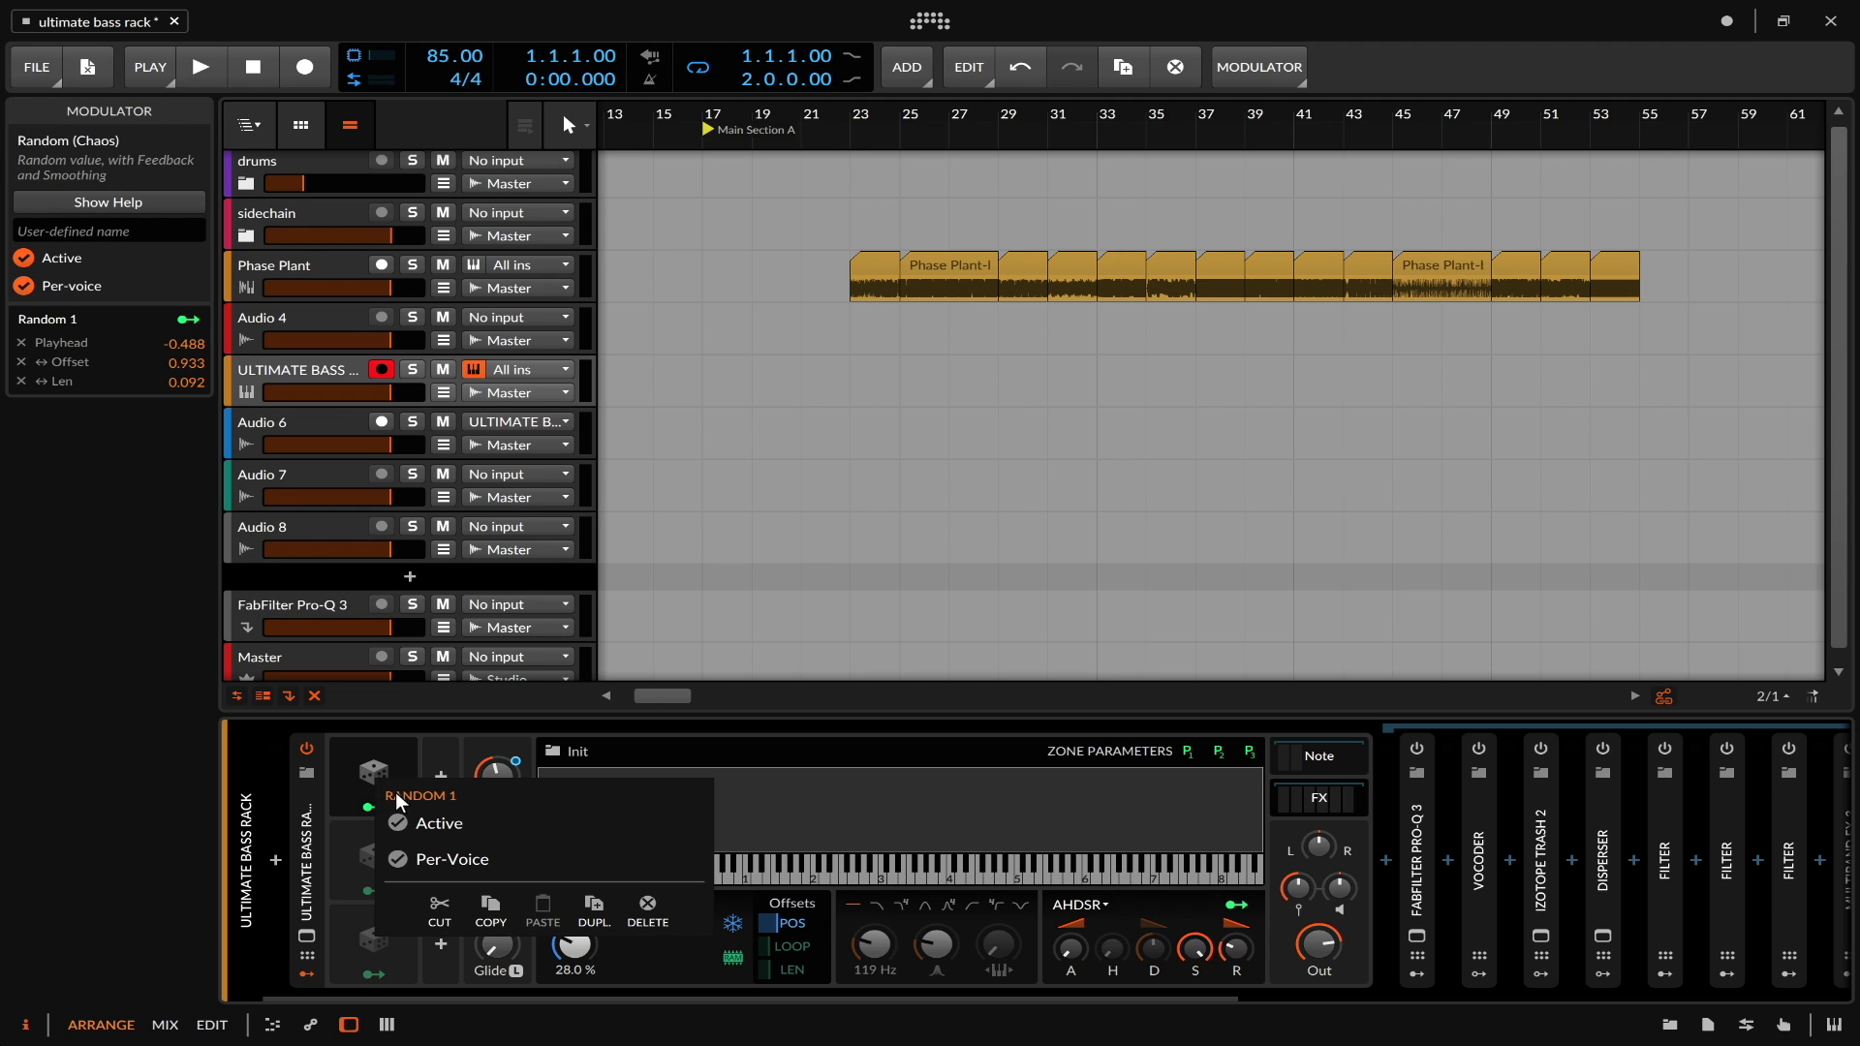
left_click(421, 823)
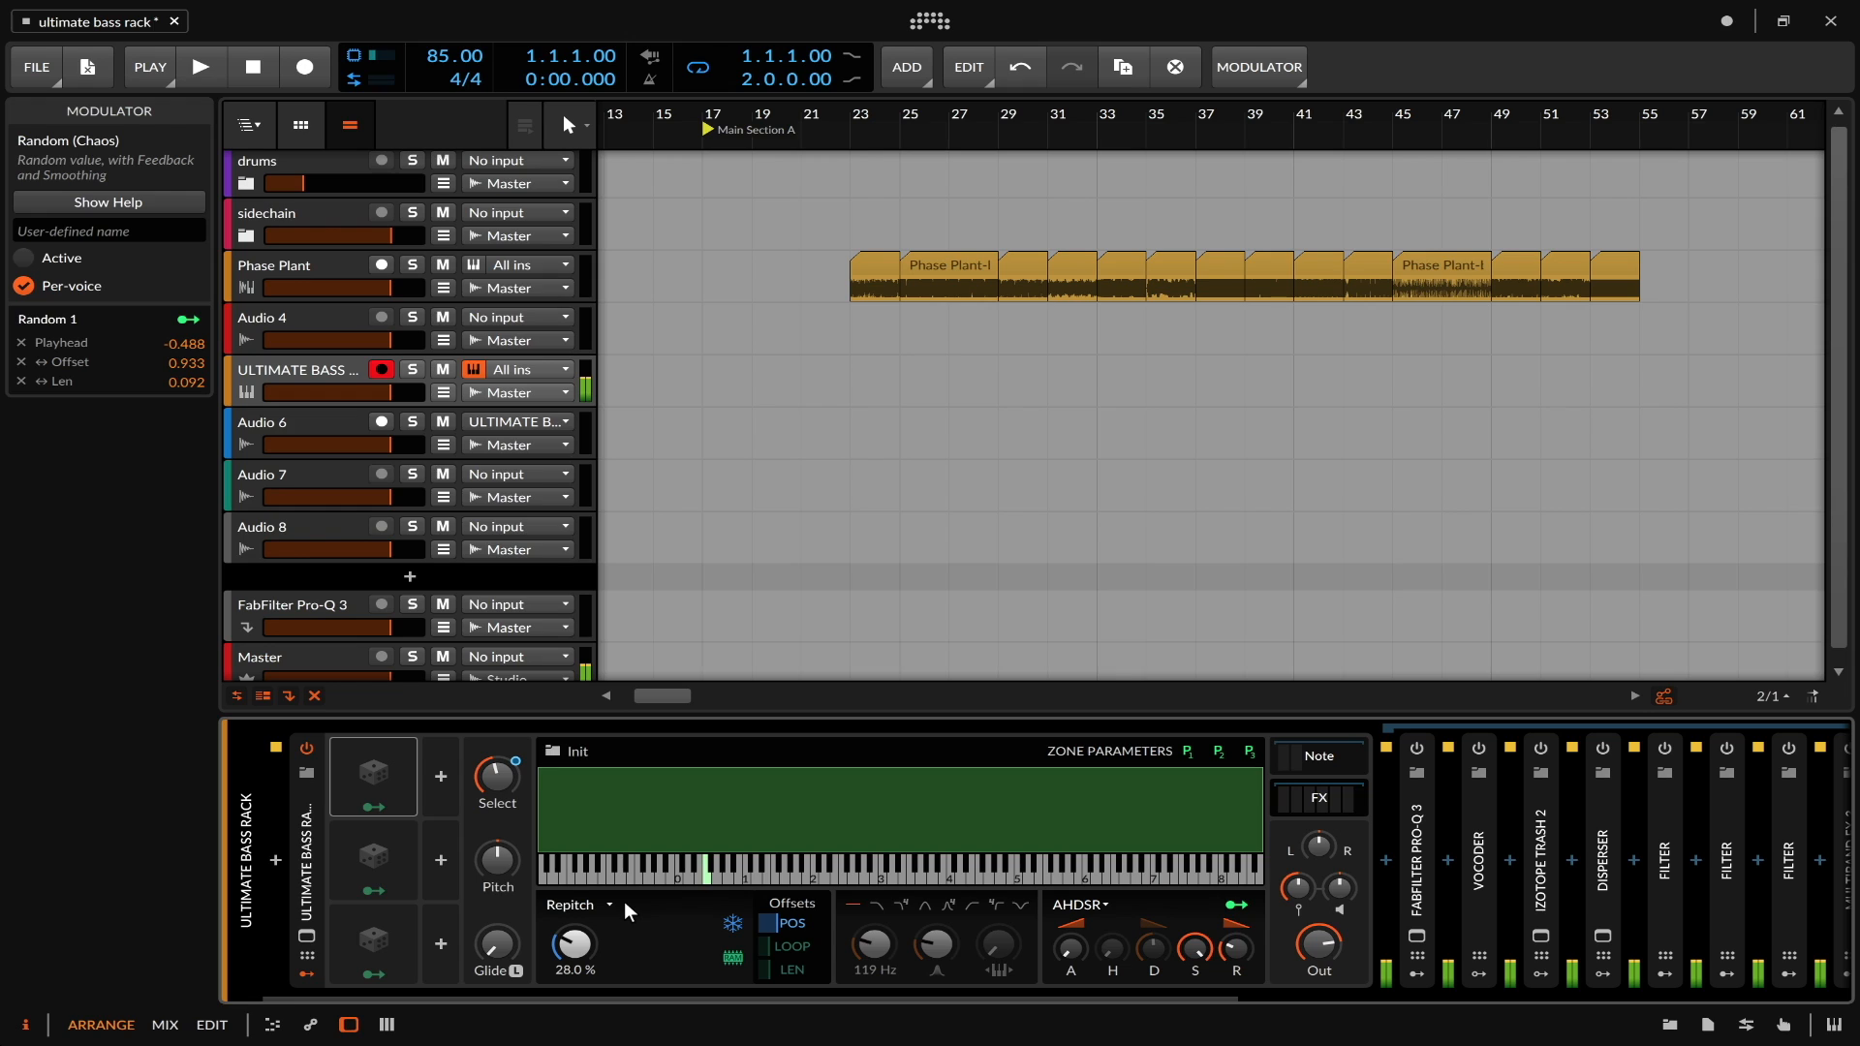
left_click_drag(575, 944, 575, 912)
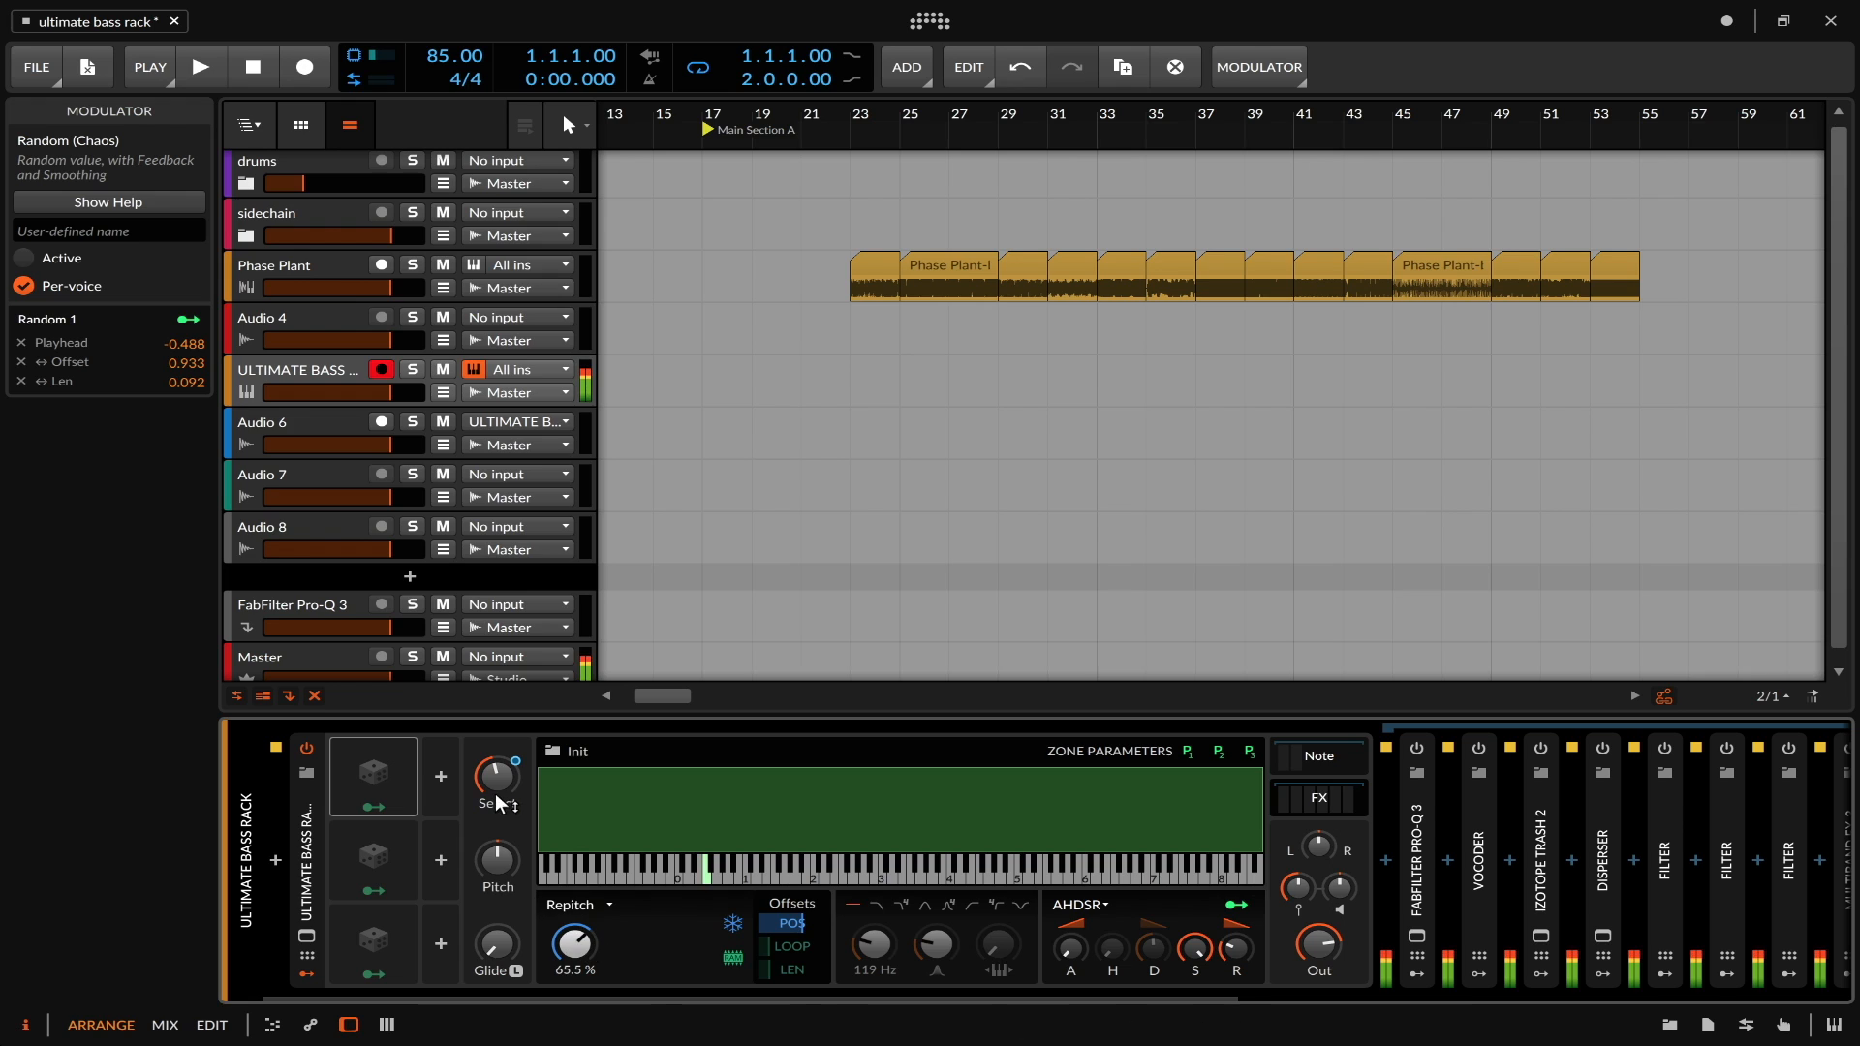
- Activate the Random 1 modulator and set the sampler's playhead position to 40.3 %
left_click(370, 772)
right_click(370, 765)
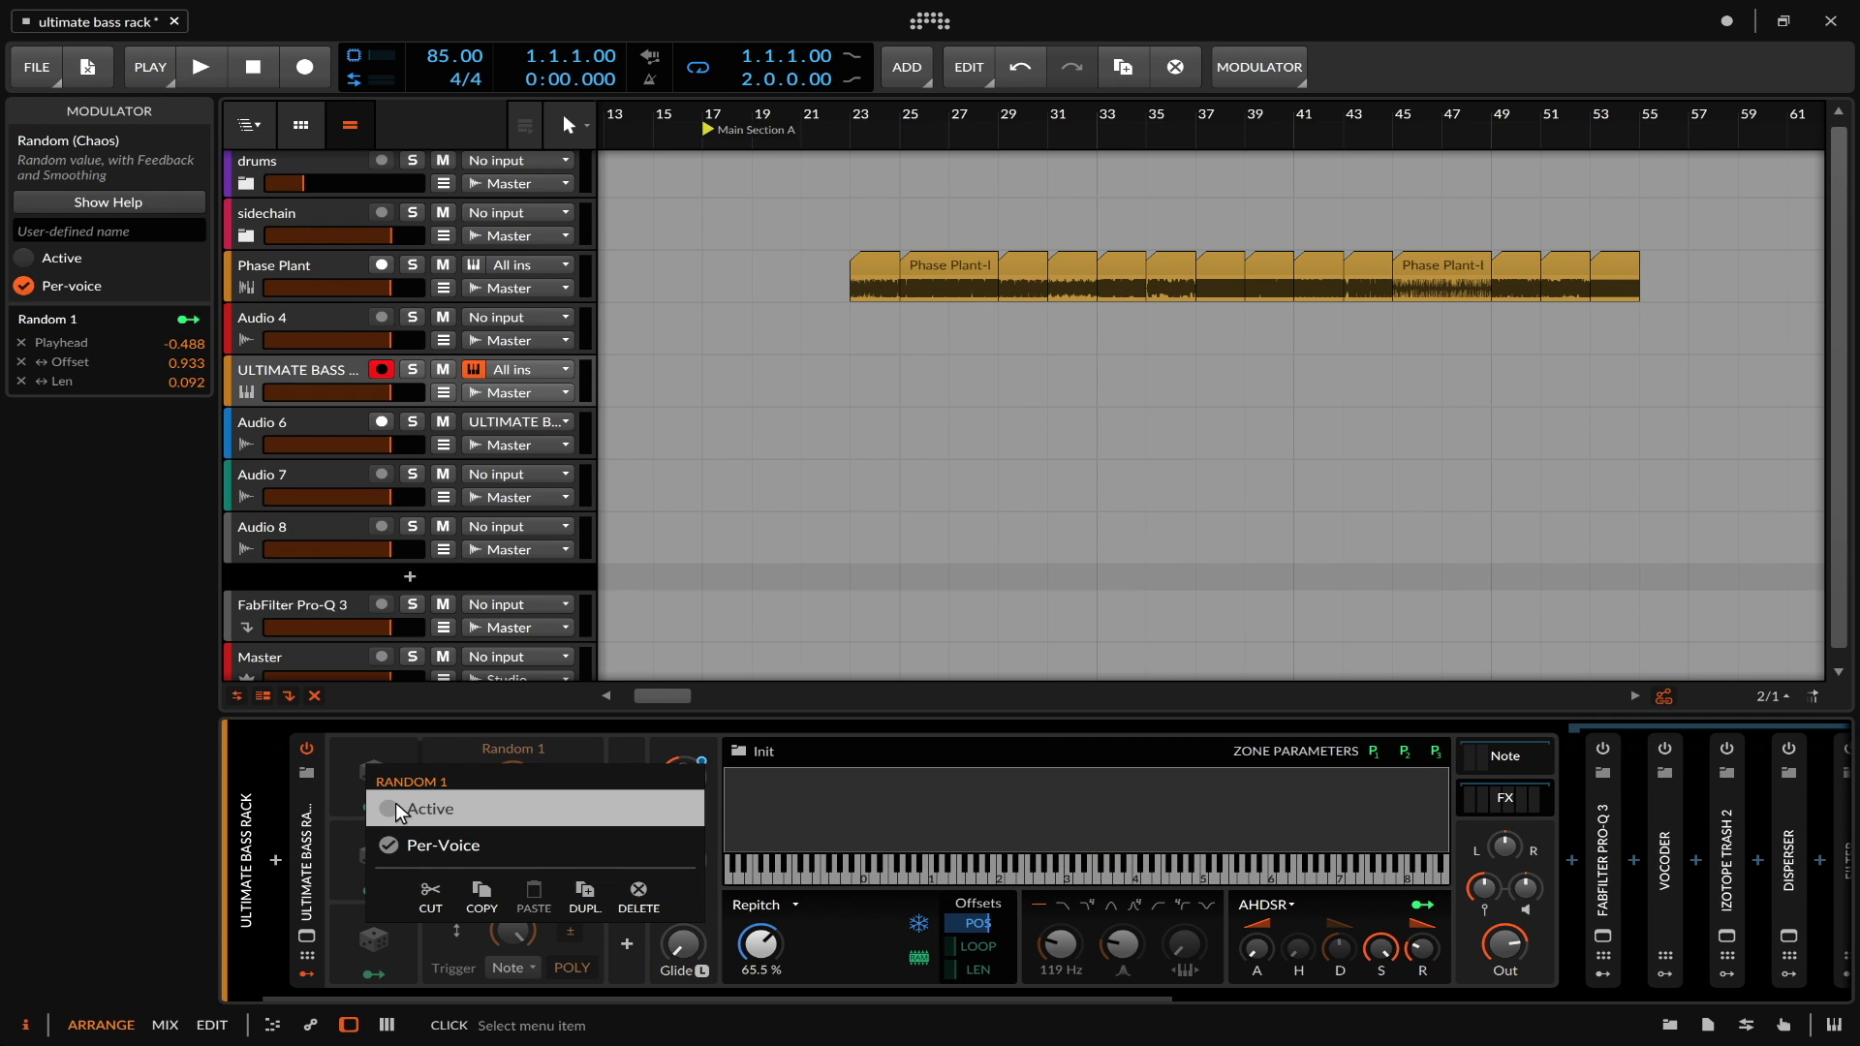
left_click(395, 802)
left_click_drag(760, 943, 760, 970)
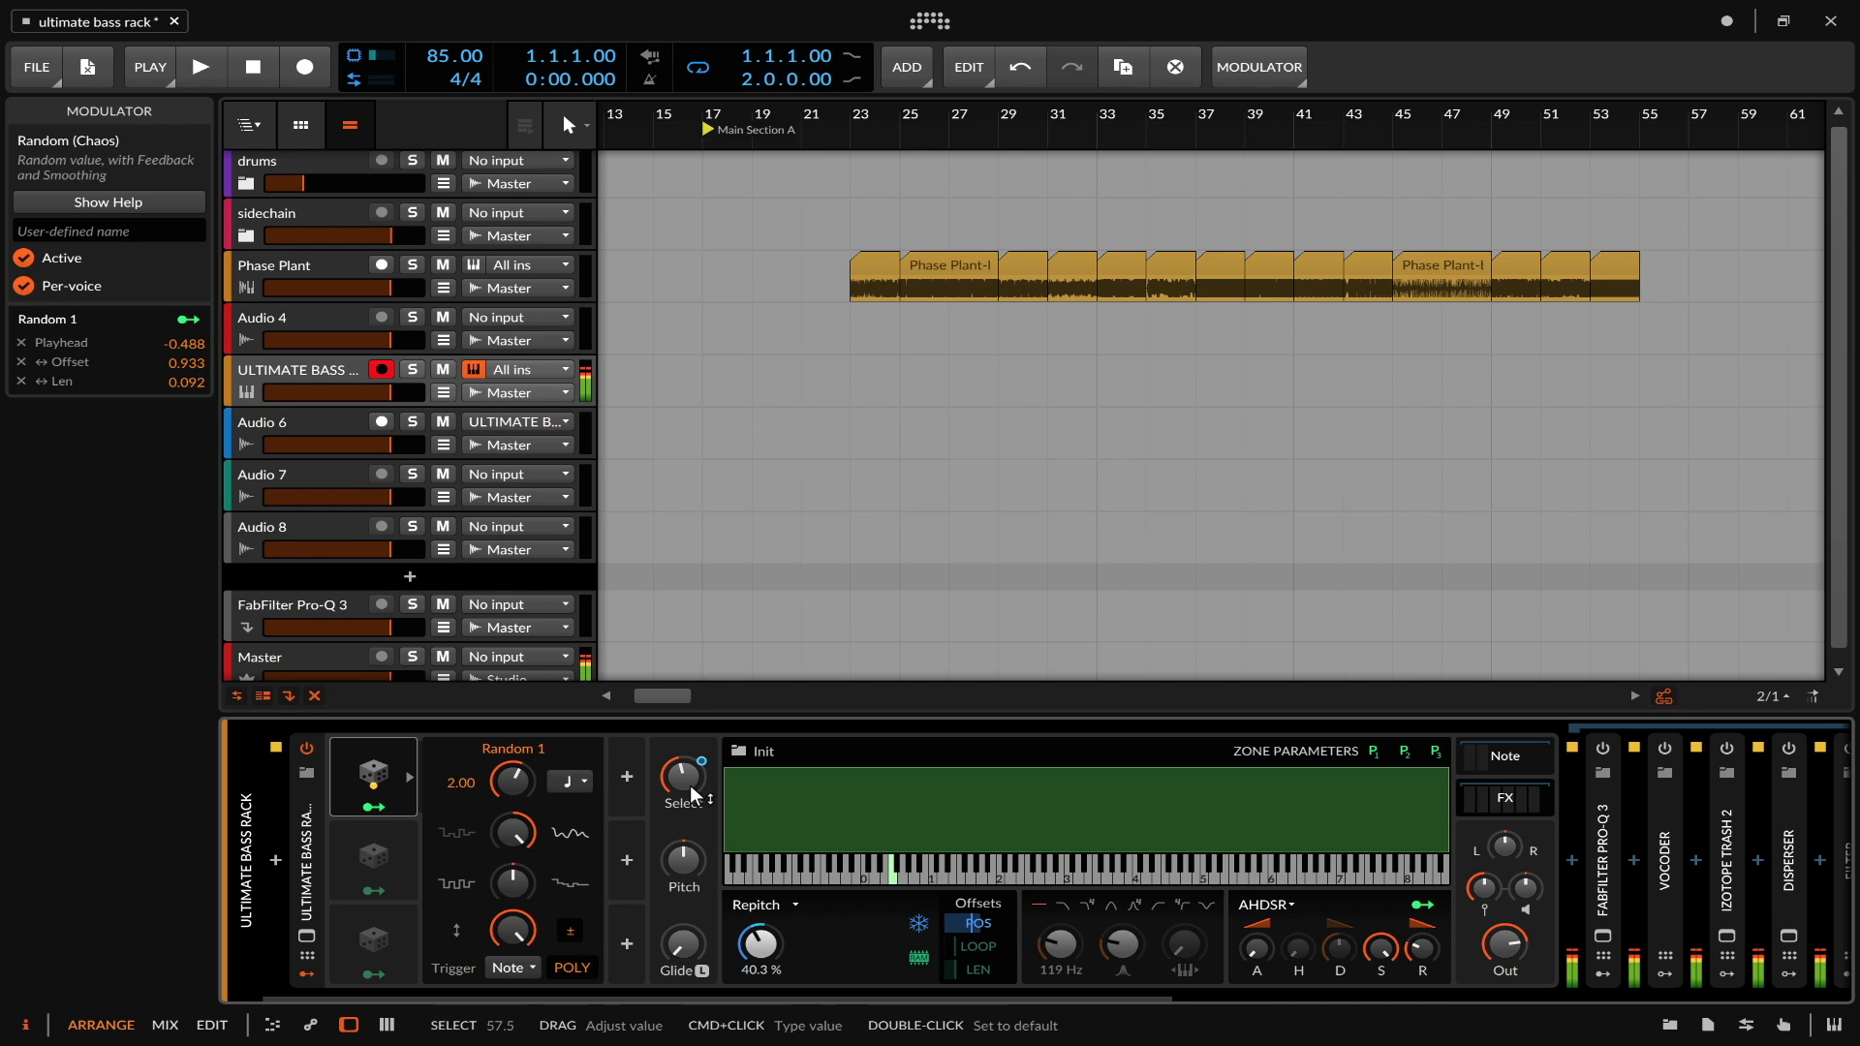
- Set the sampler's Select value to 22.2 while auditioning the zones, with the Random 1 settings shown
left_click_drag(680, 777, 680, 836)
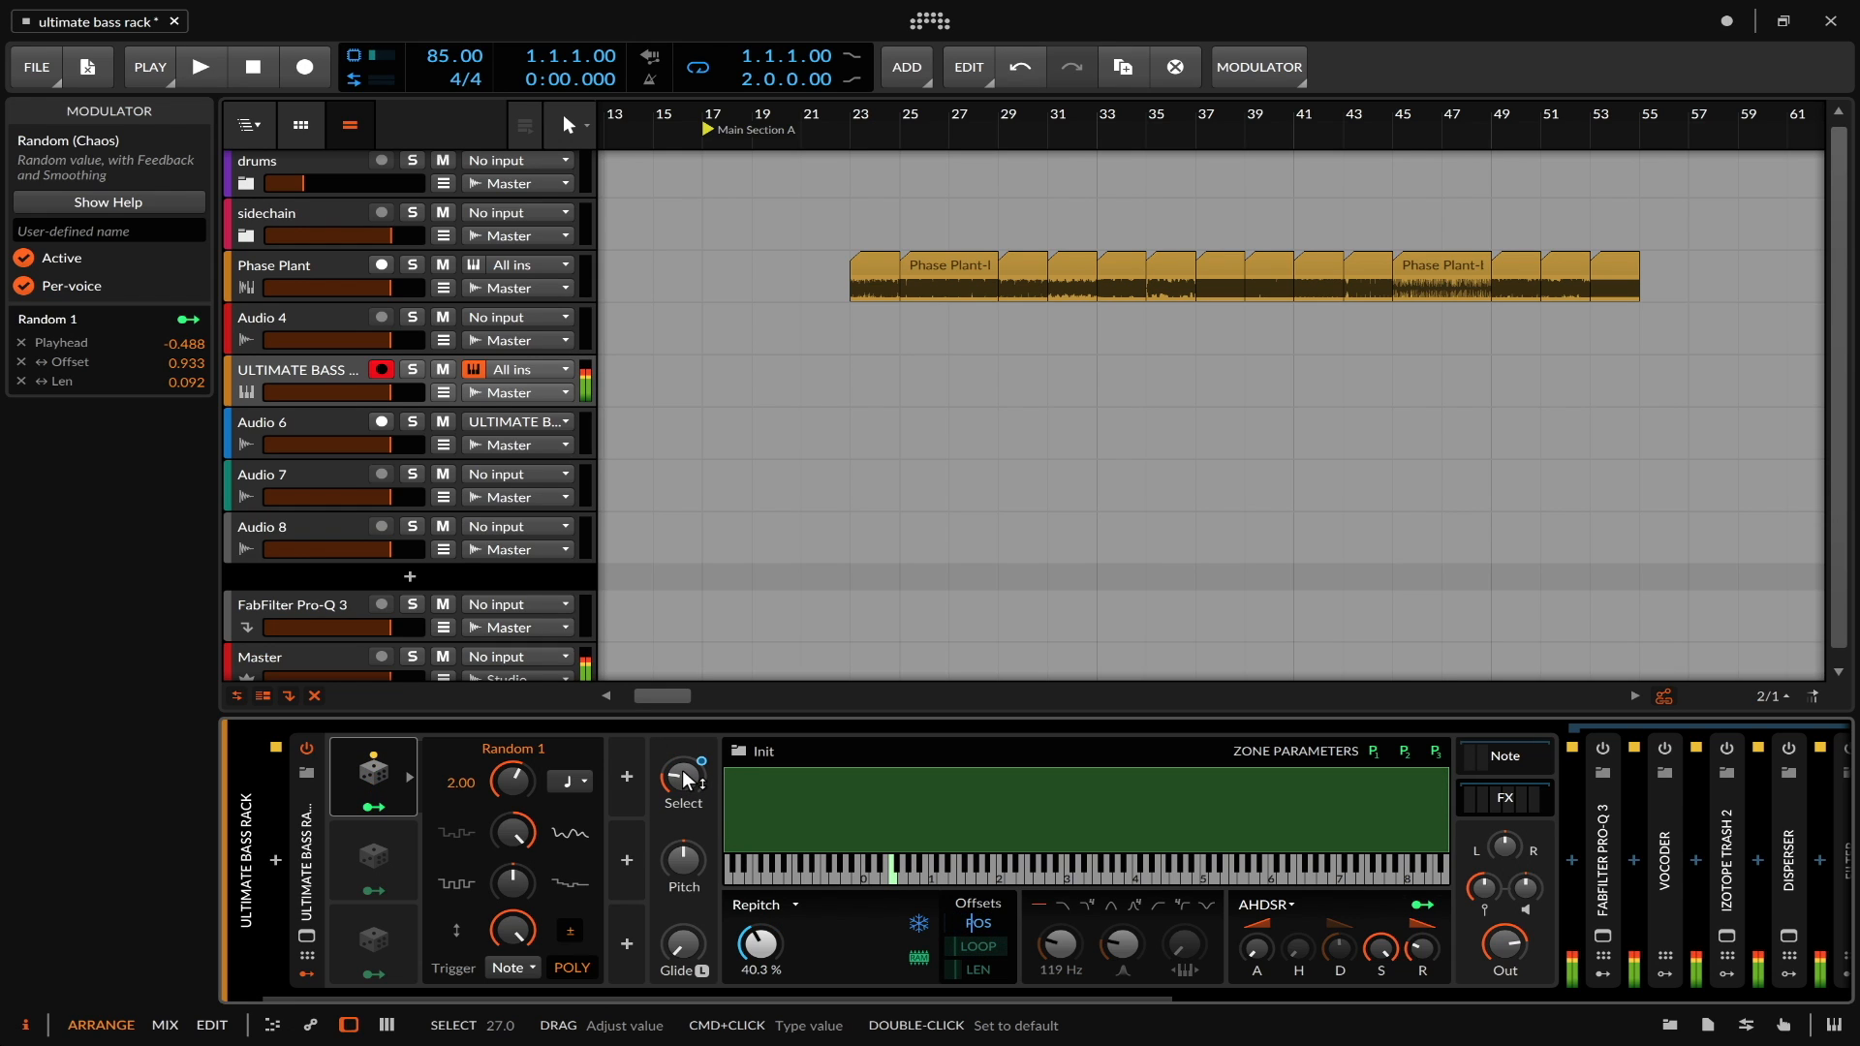
left_click_drag(684, 775, 684, 785)
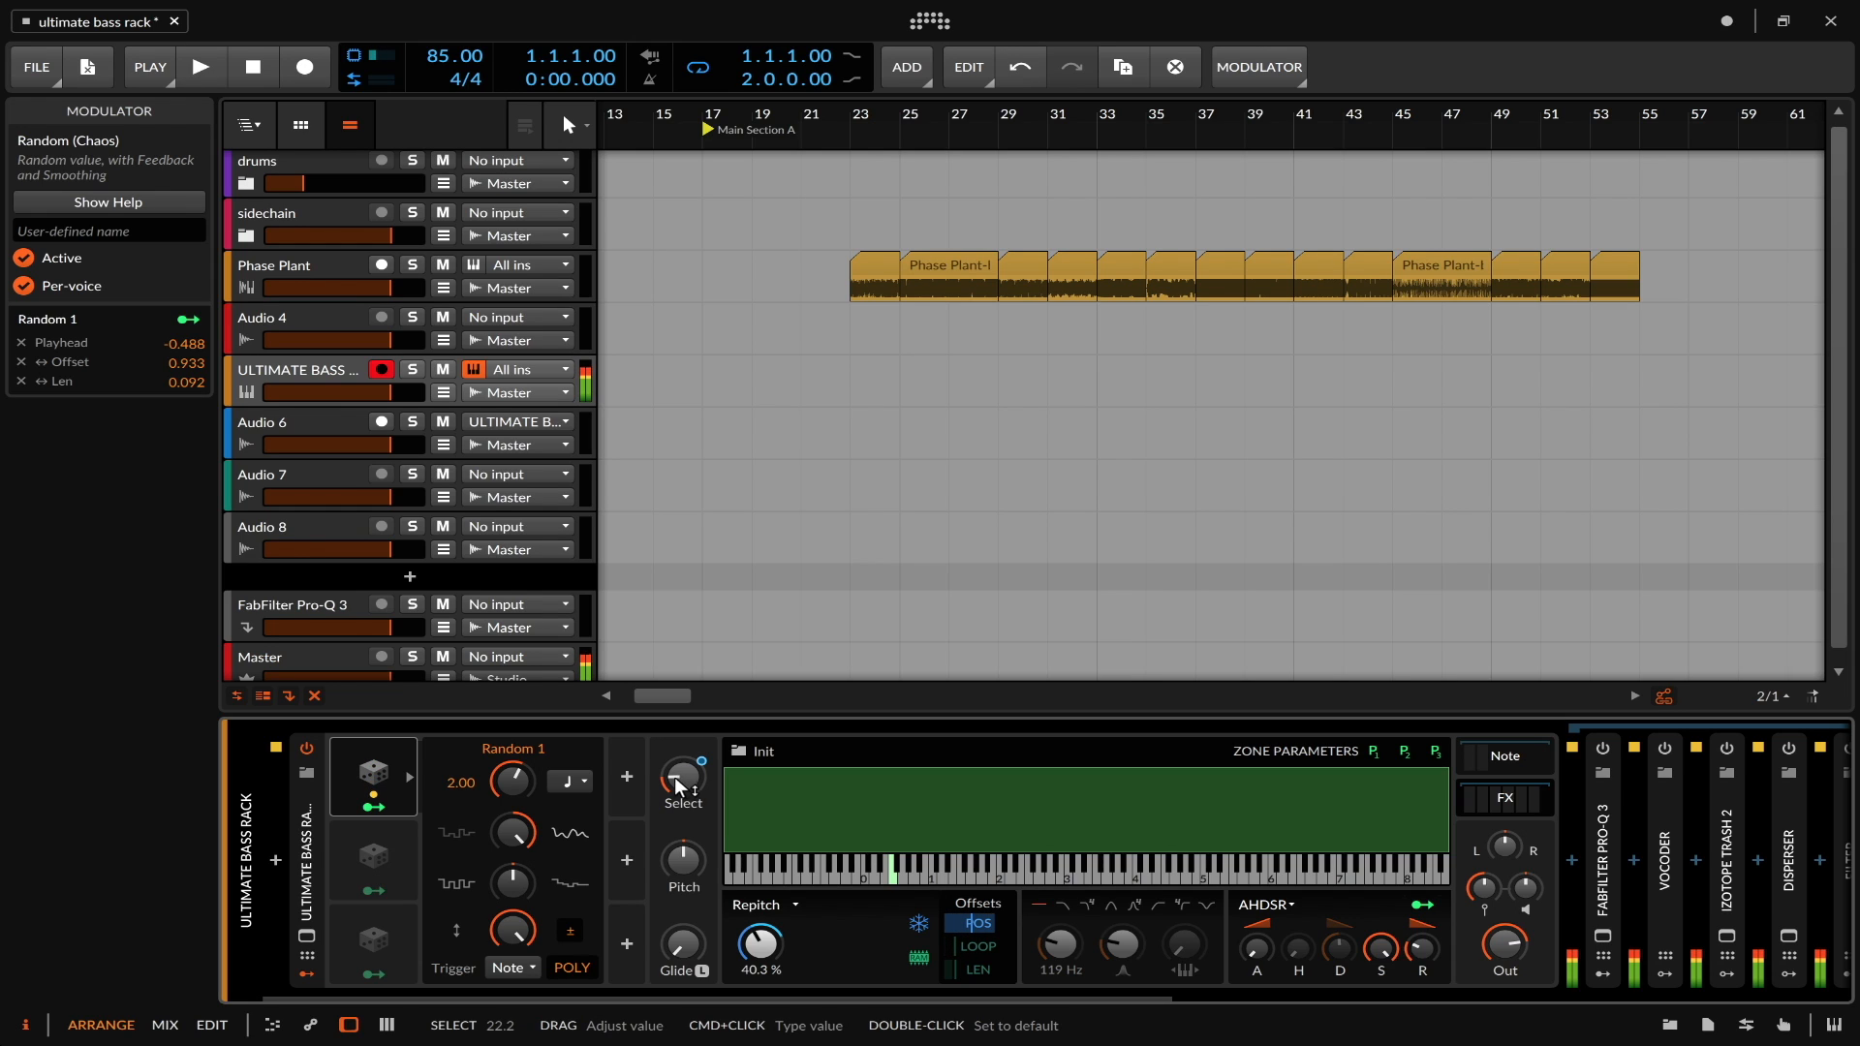
left_click(404, 770)
left_click(407, 773)
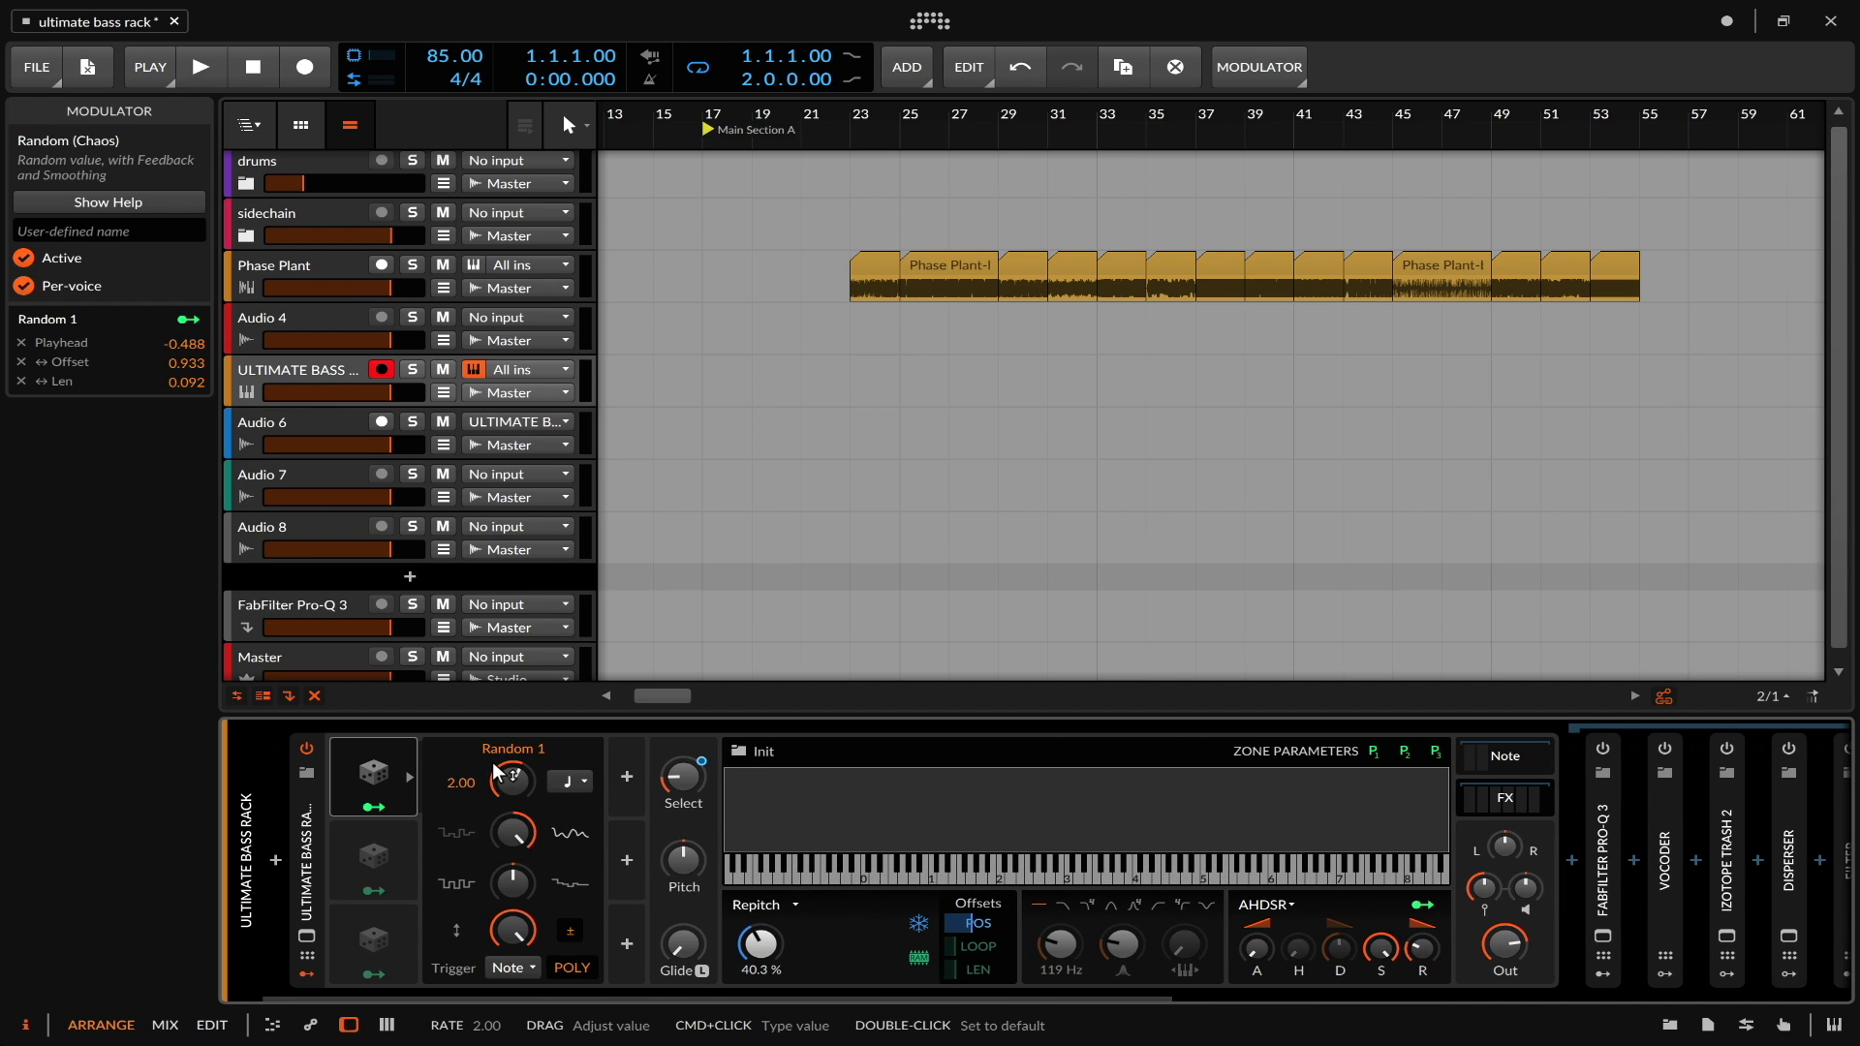
- Check the rate unit options of the Random 1 modulator without changing them and hide its settings
left_click(569, 781)
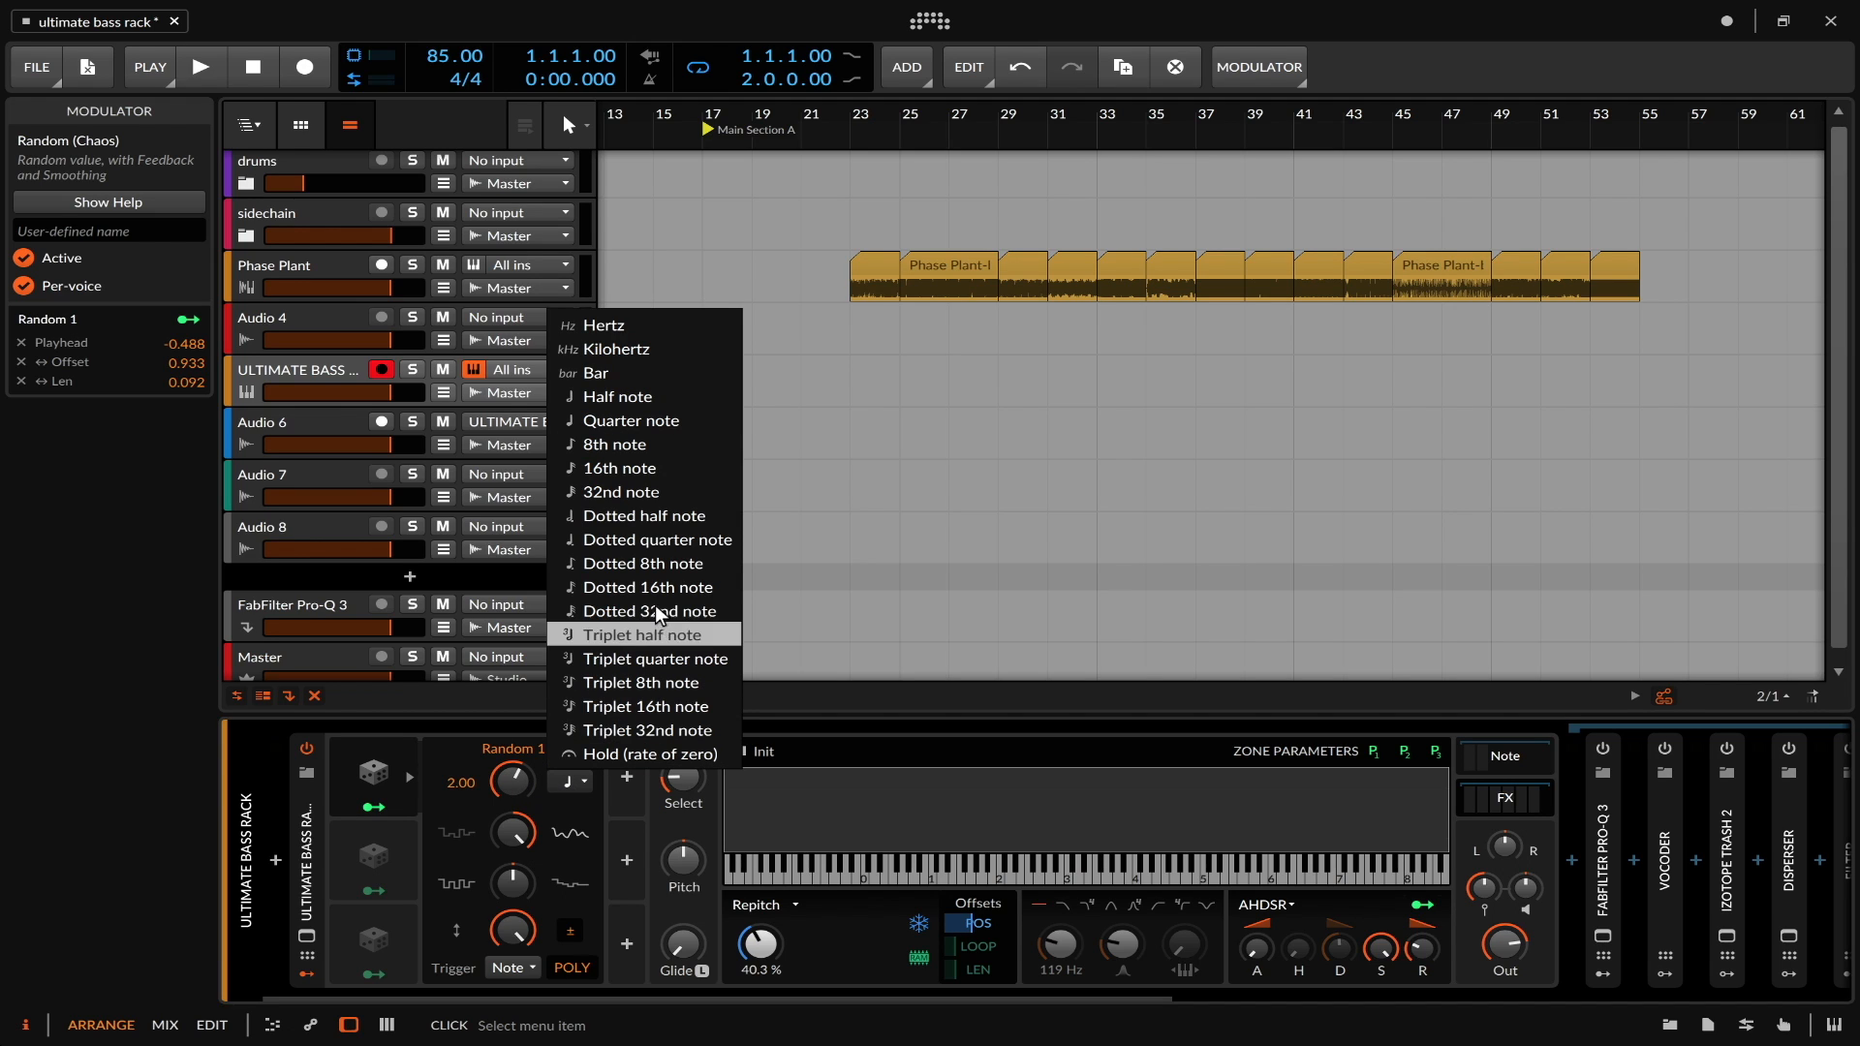
left_click(461, 754)
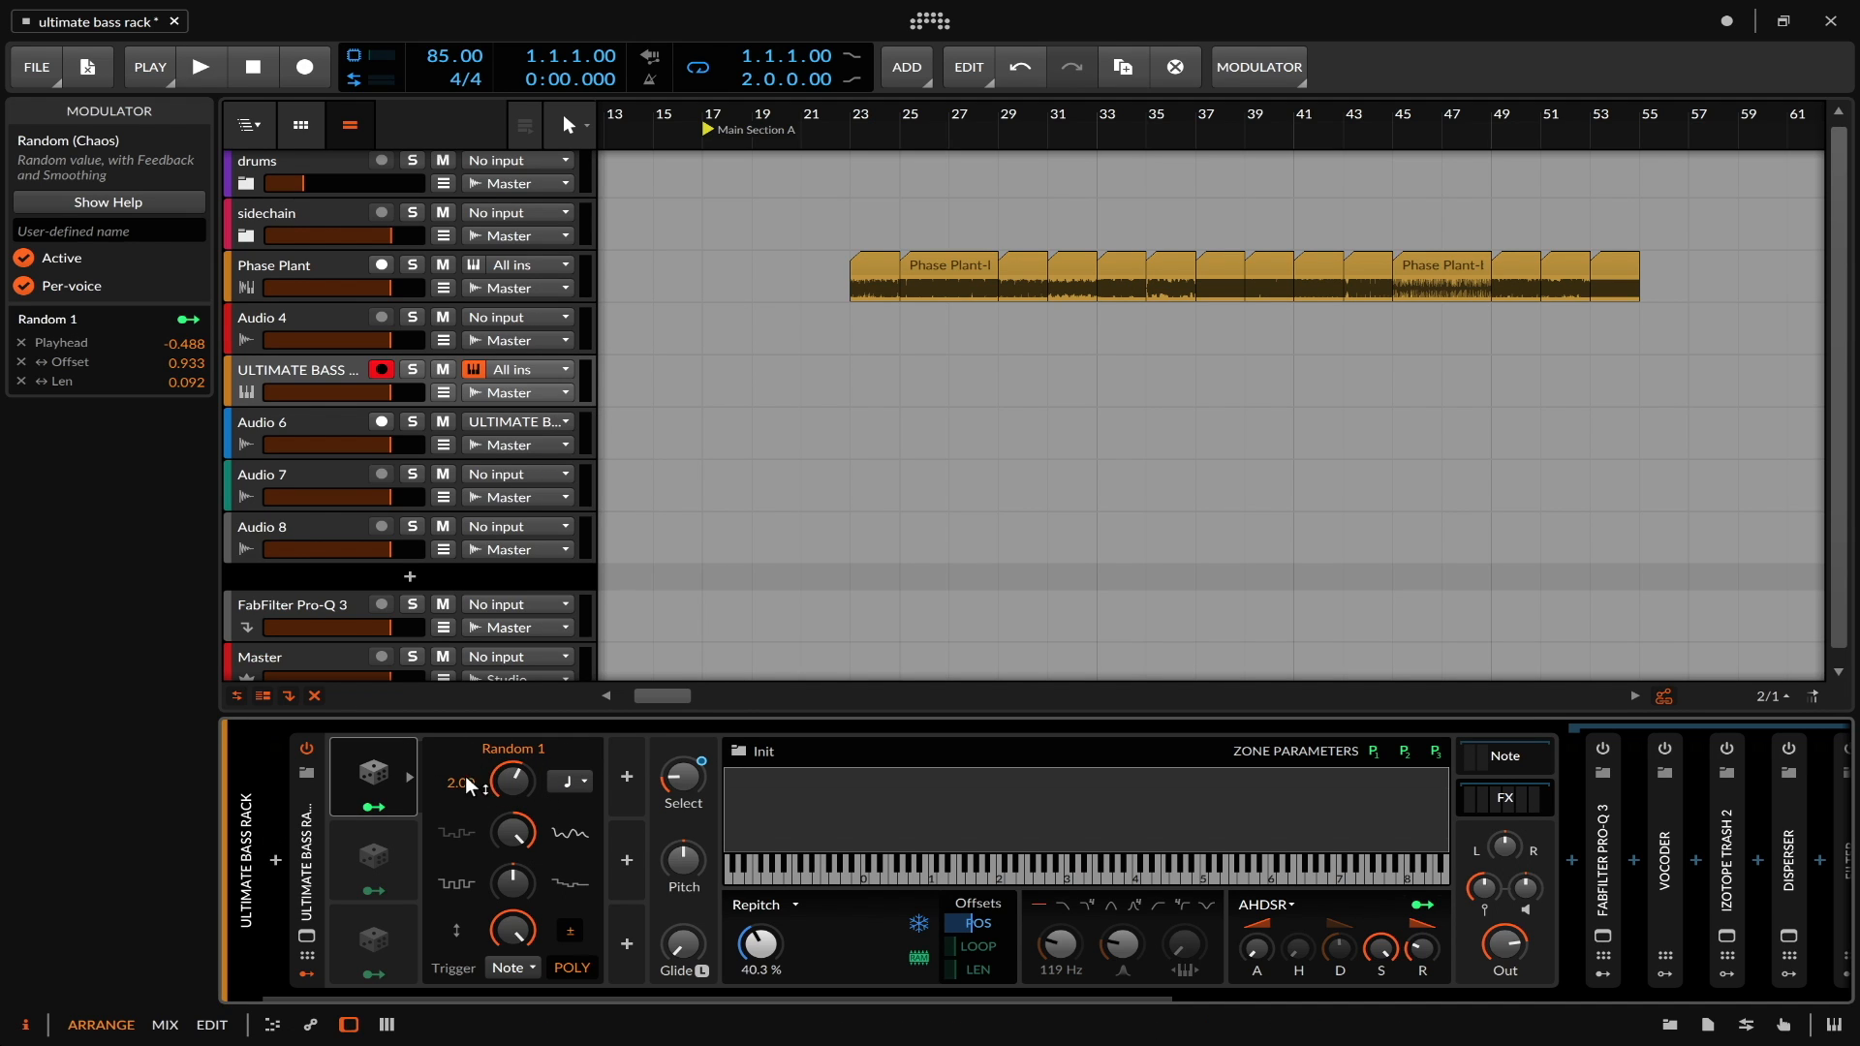
left_click(407, 773)
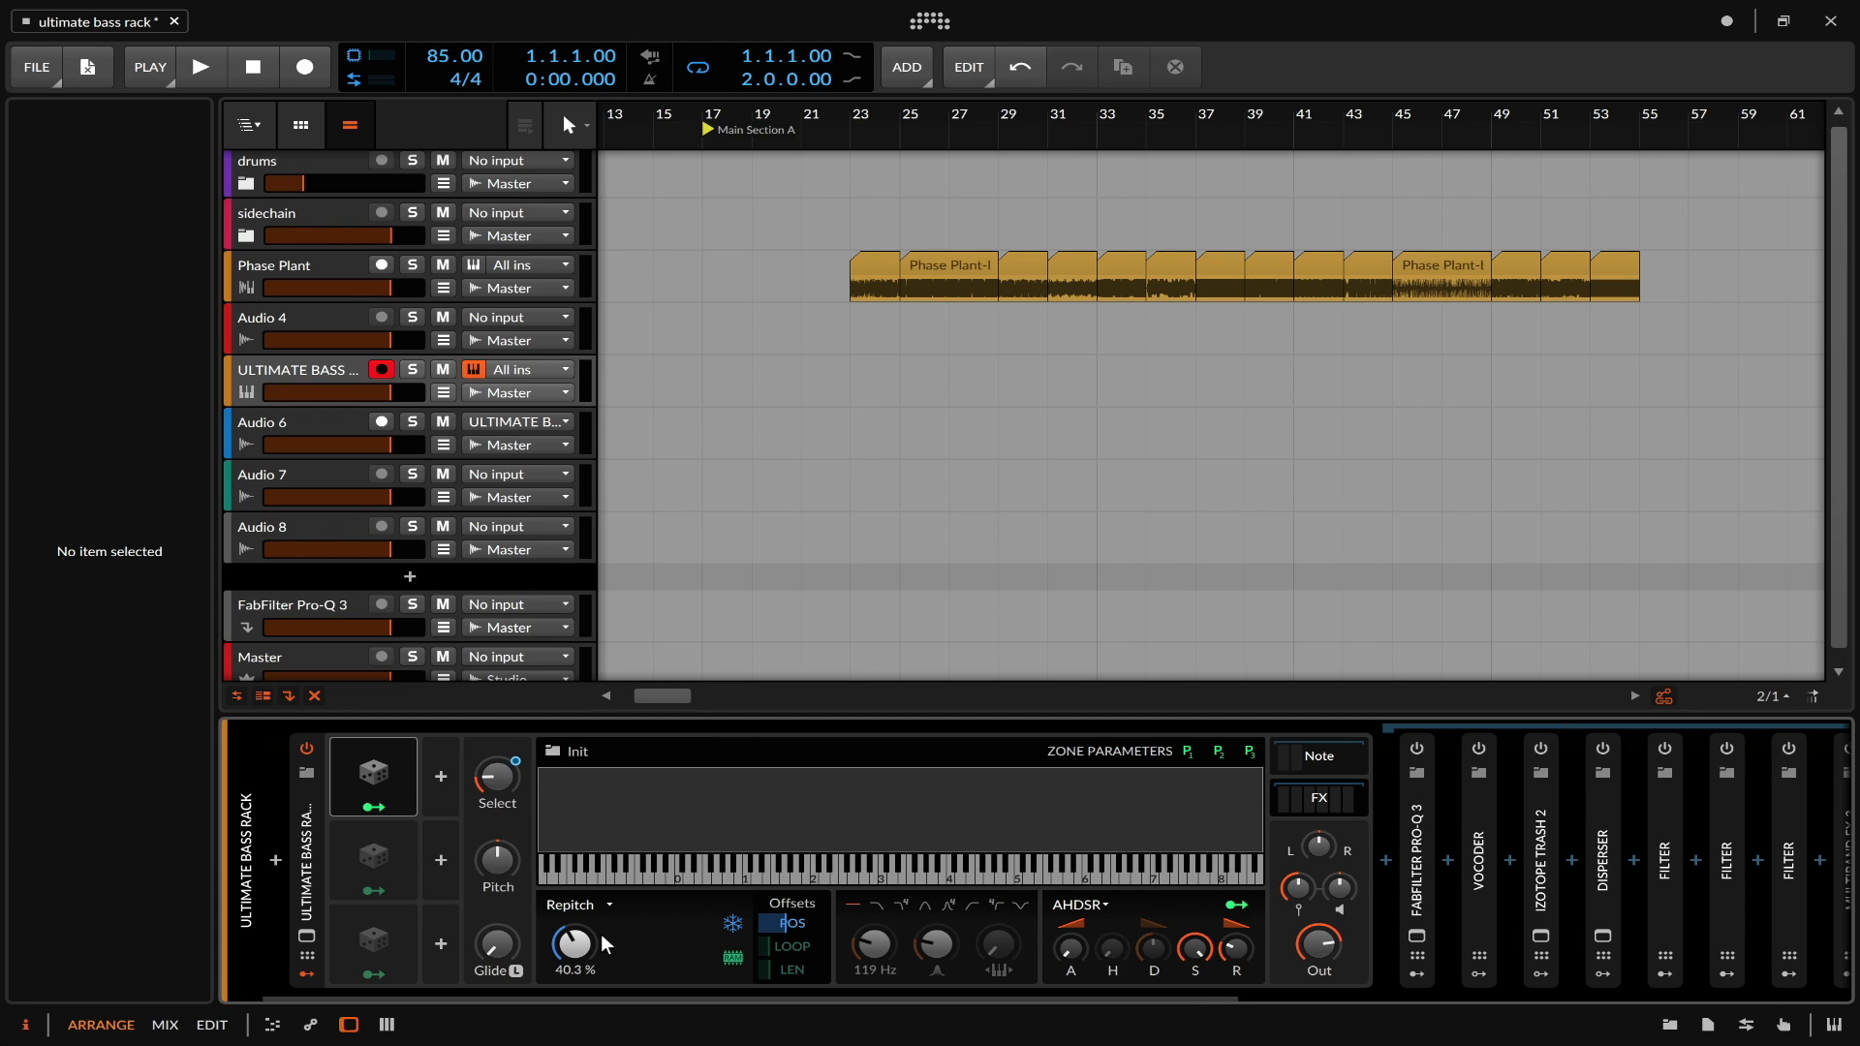
- Turn the sampler's freeze off, try the Speed control, and turn freeze back on
left_click(733, 923)
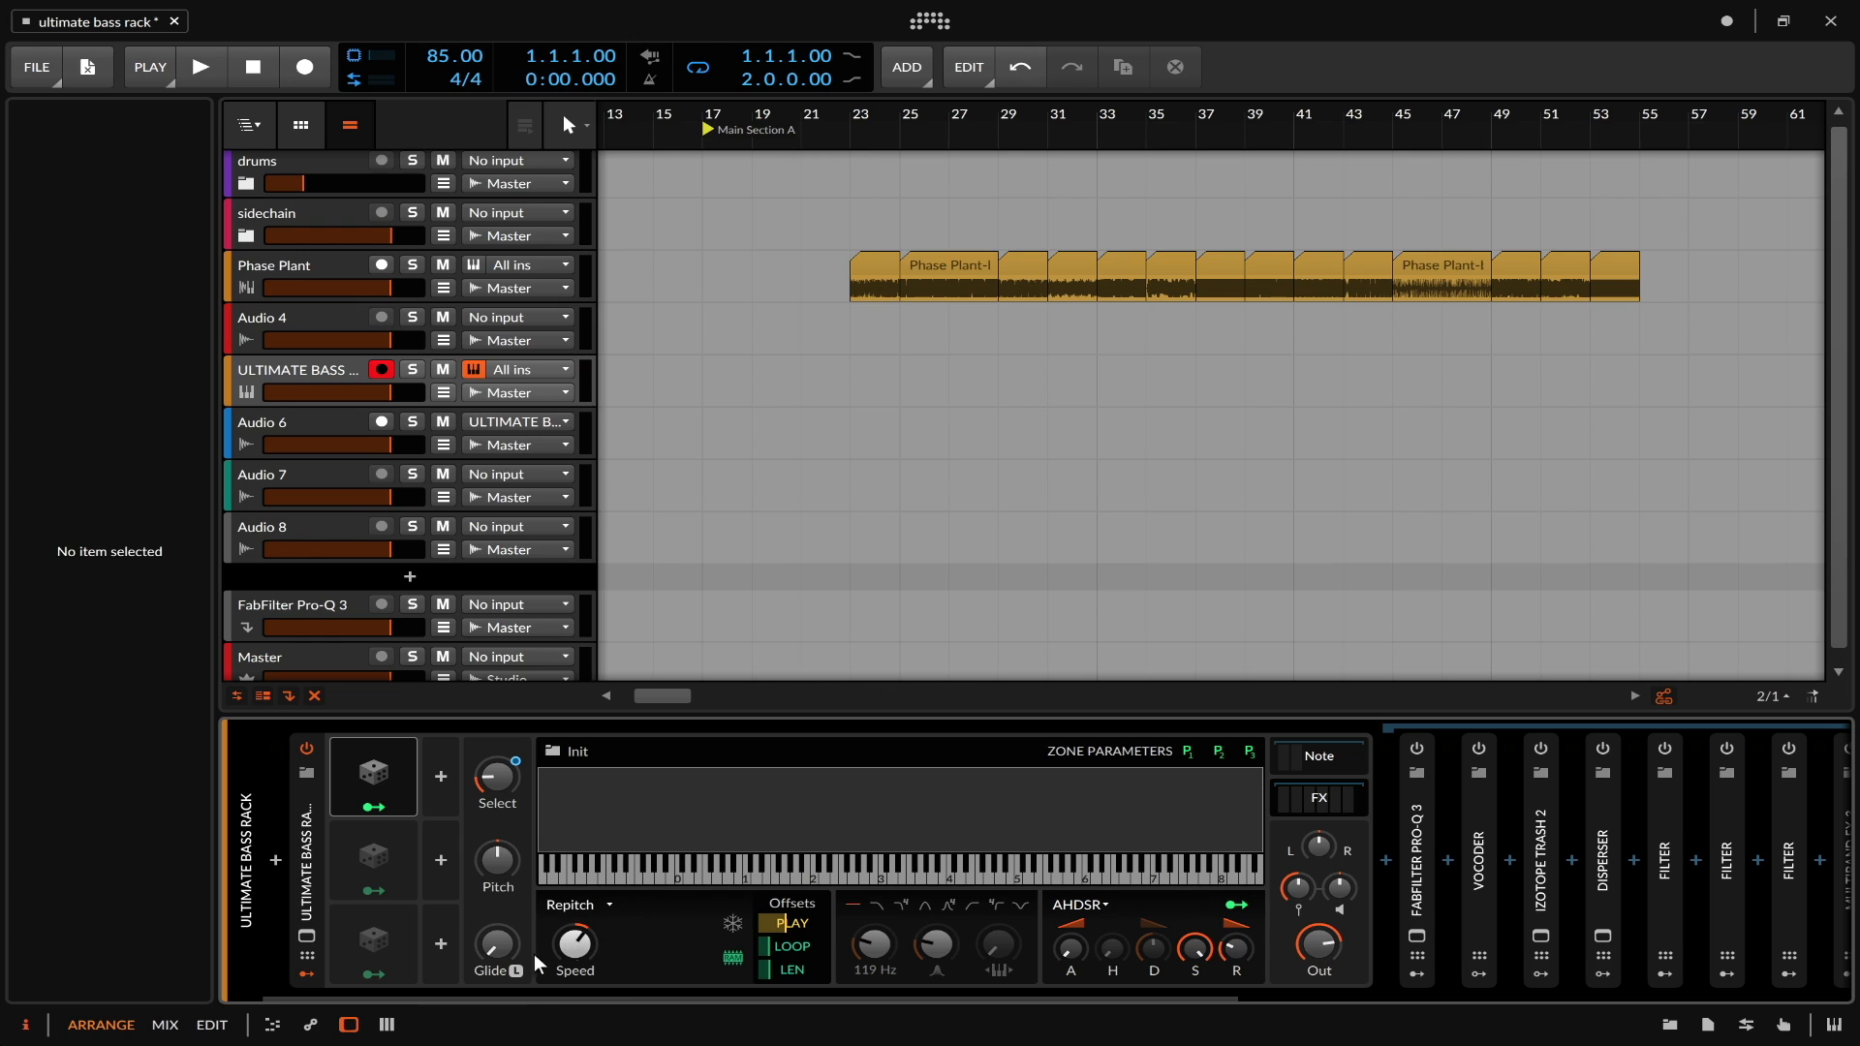
mouse_move(578, 944)
left_mouse_down()
mouse_move(578, 1013)
mouse_move(579, 920)
left_mouse_up()
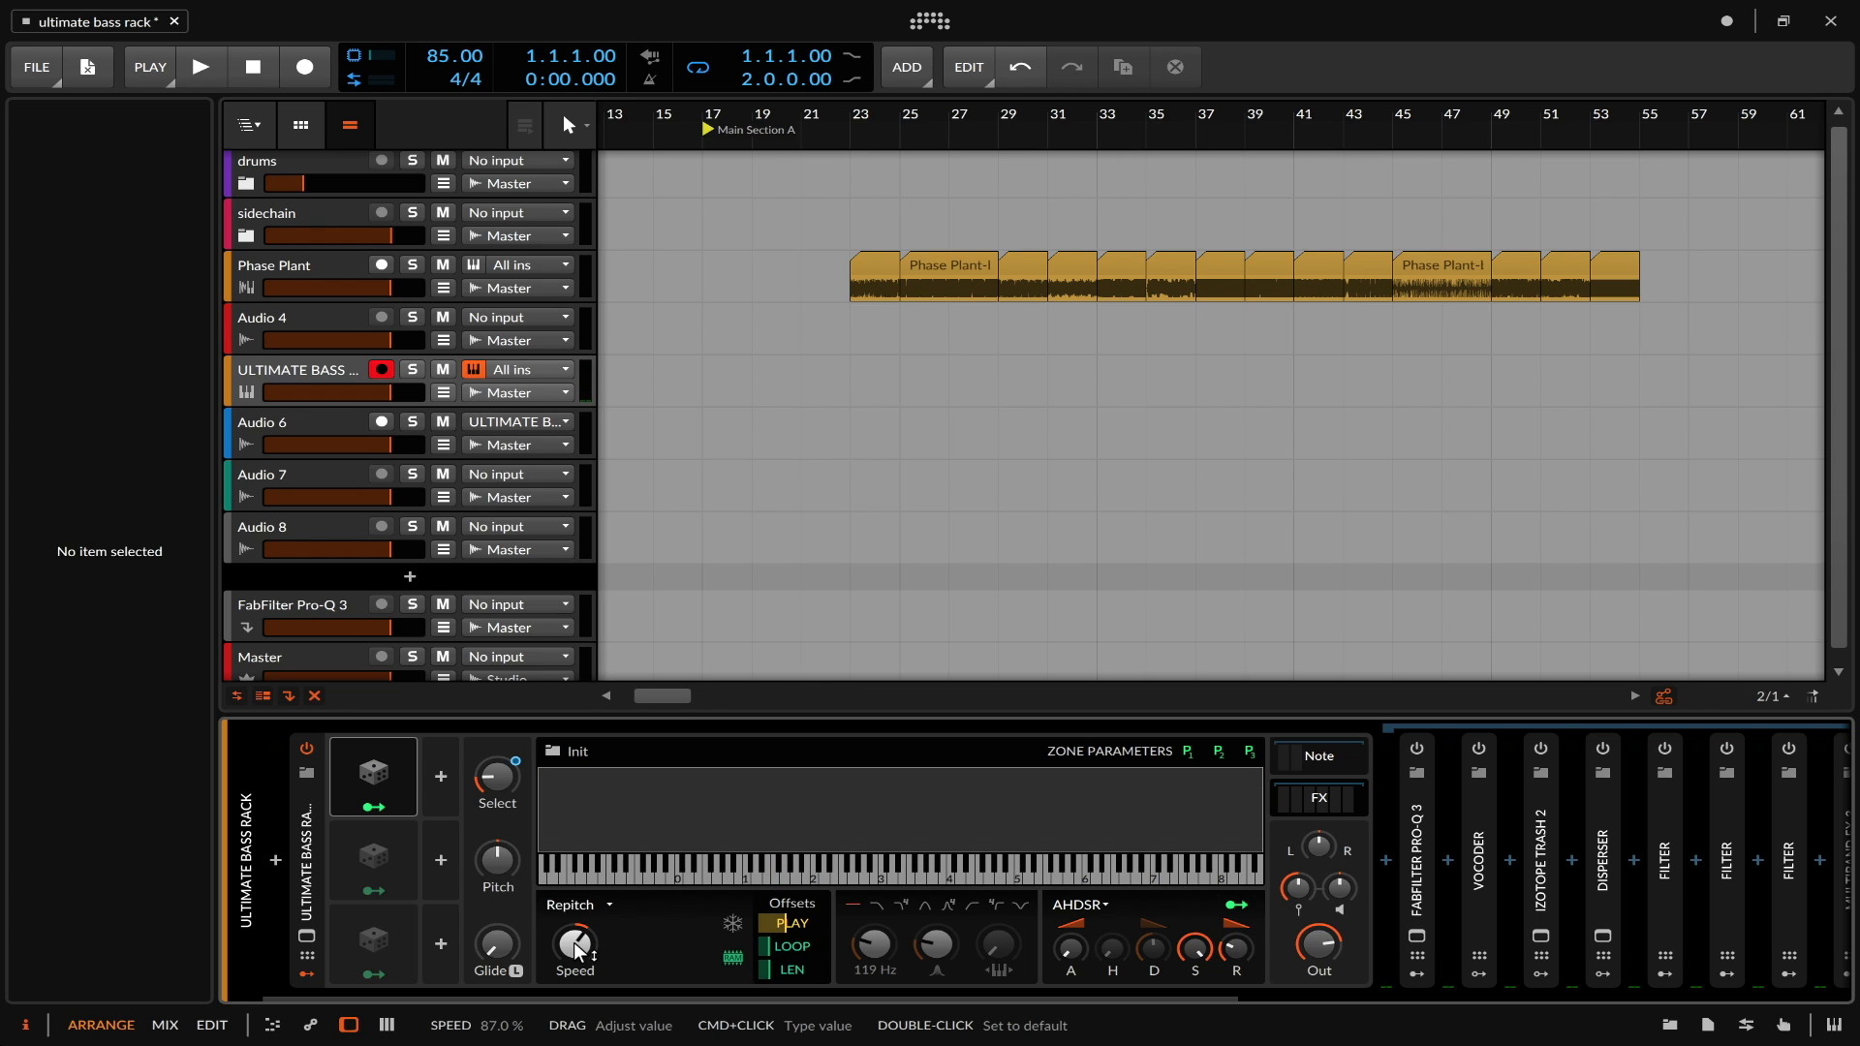
scroll(556, 817, "right", 1)
left_click(694, 923)
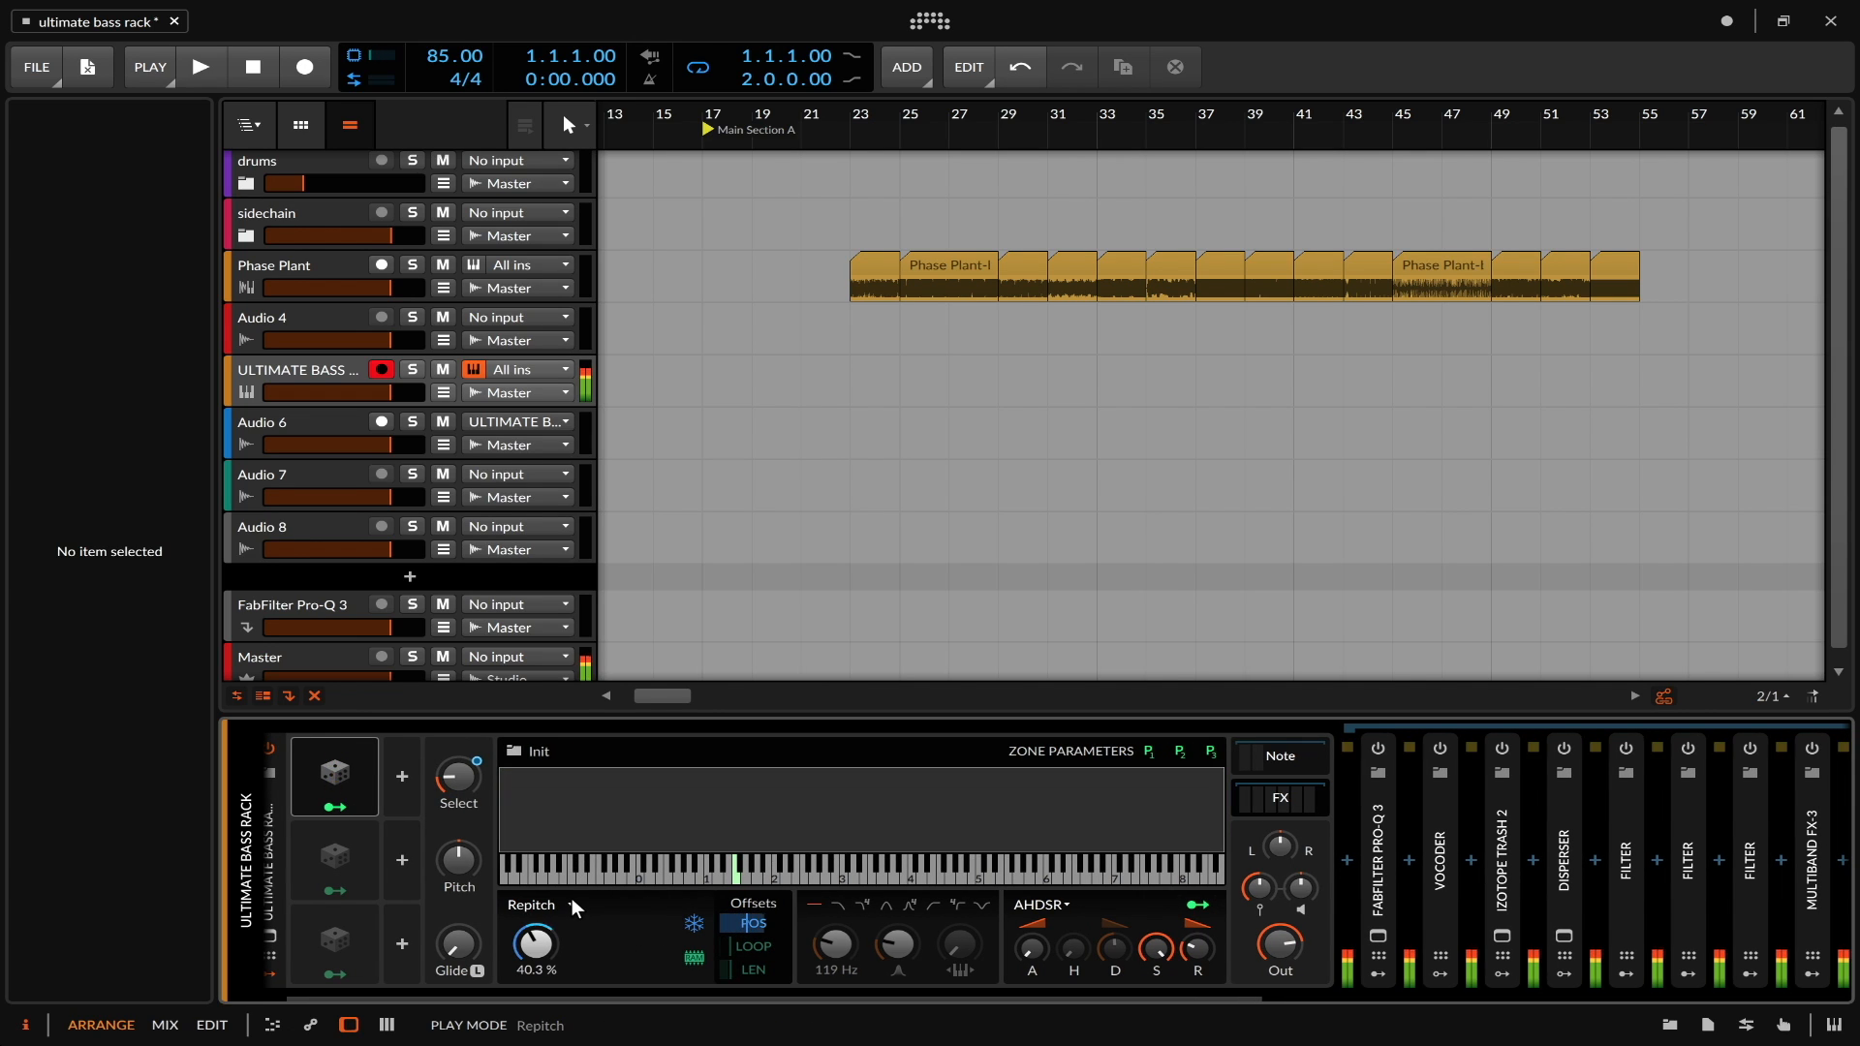
- Examine the devices in the rack's FX chain, including the Multiband FX-3 and its Random modulation of Mix
scroll(1247, 783, "down", 3)
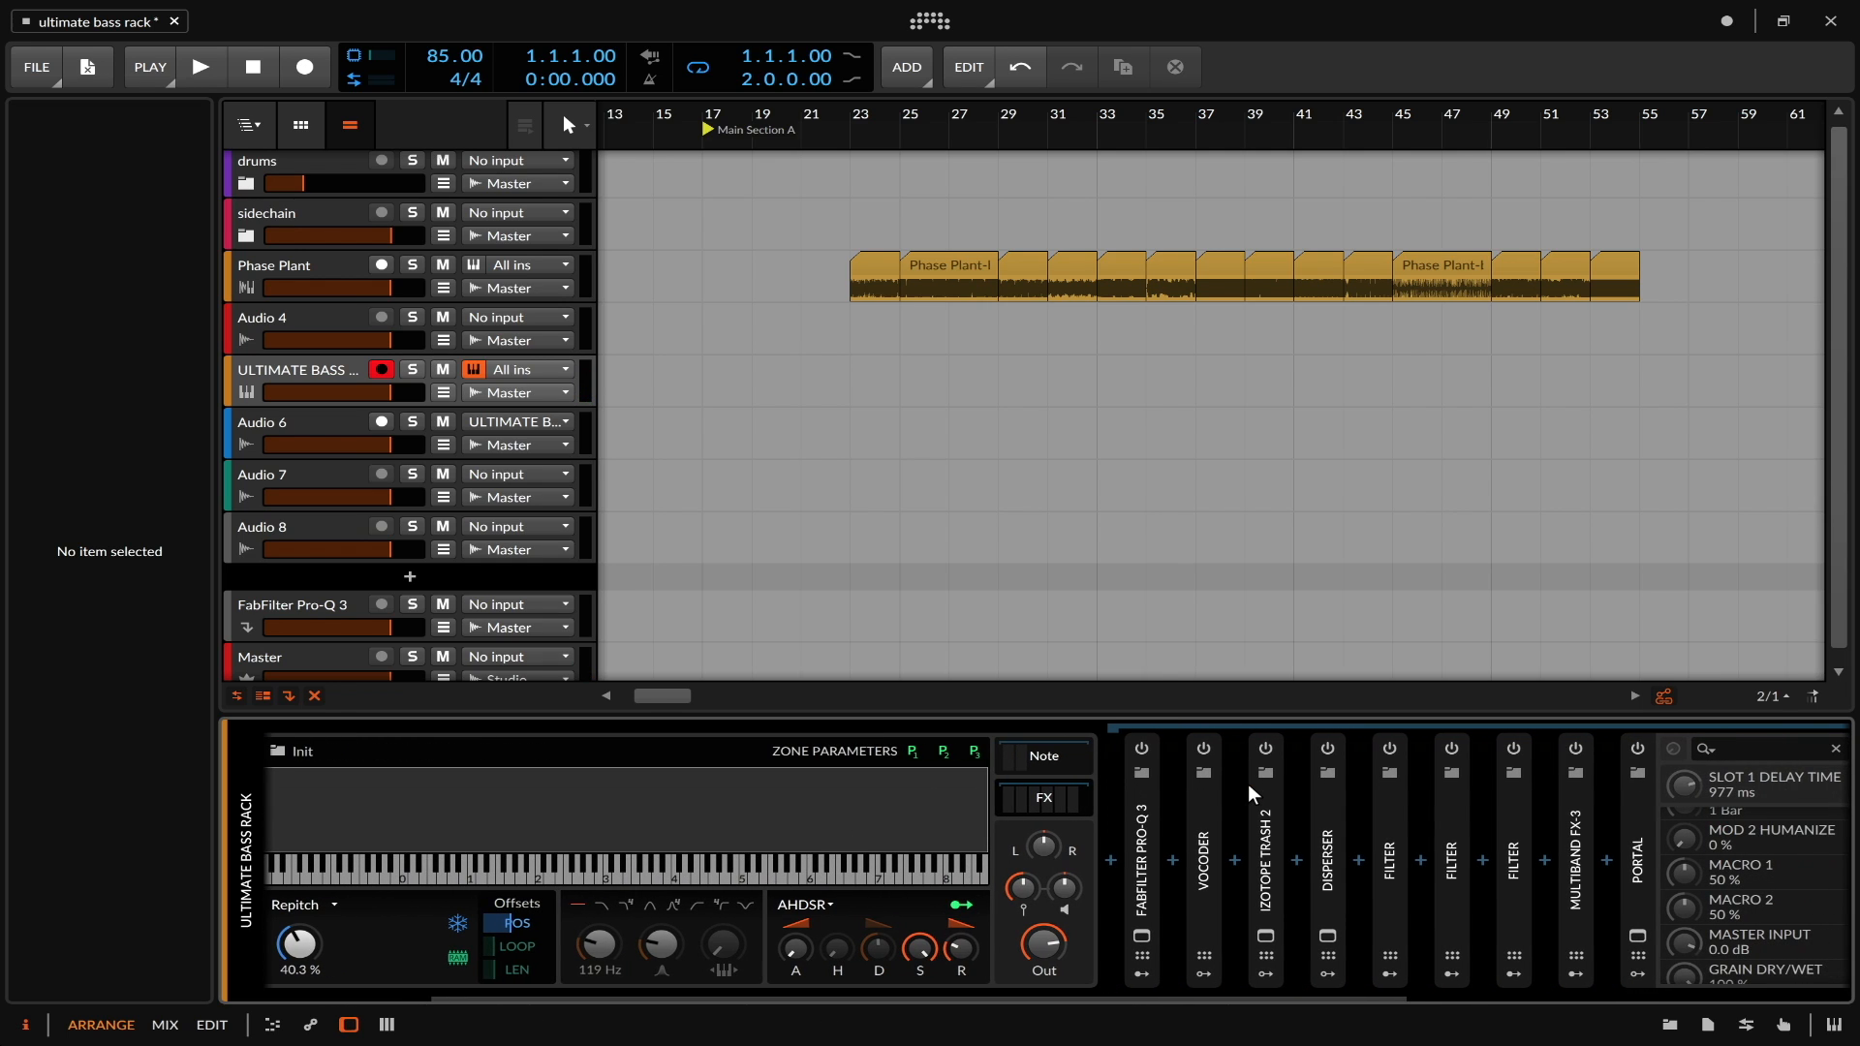
scroll(1248, 782, "down", 7)
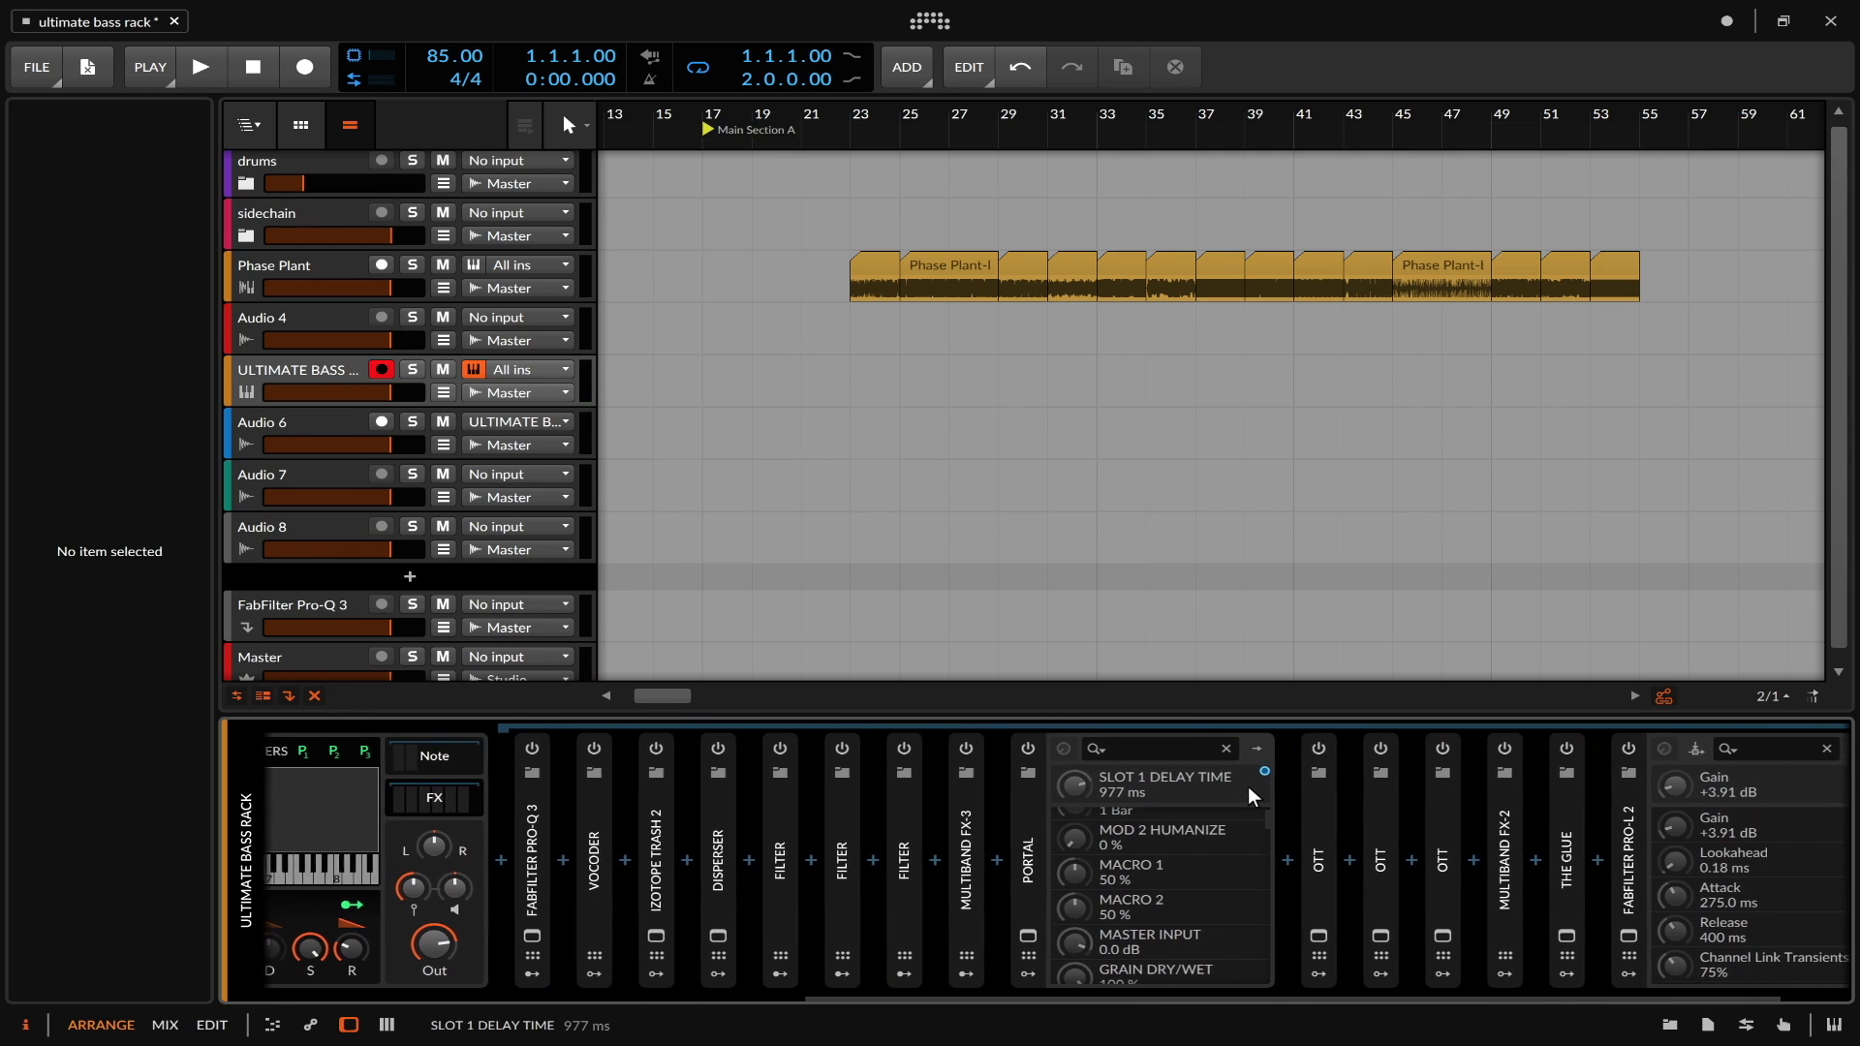
scroll(1247, 787, "up", 3)
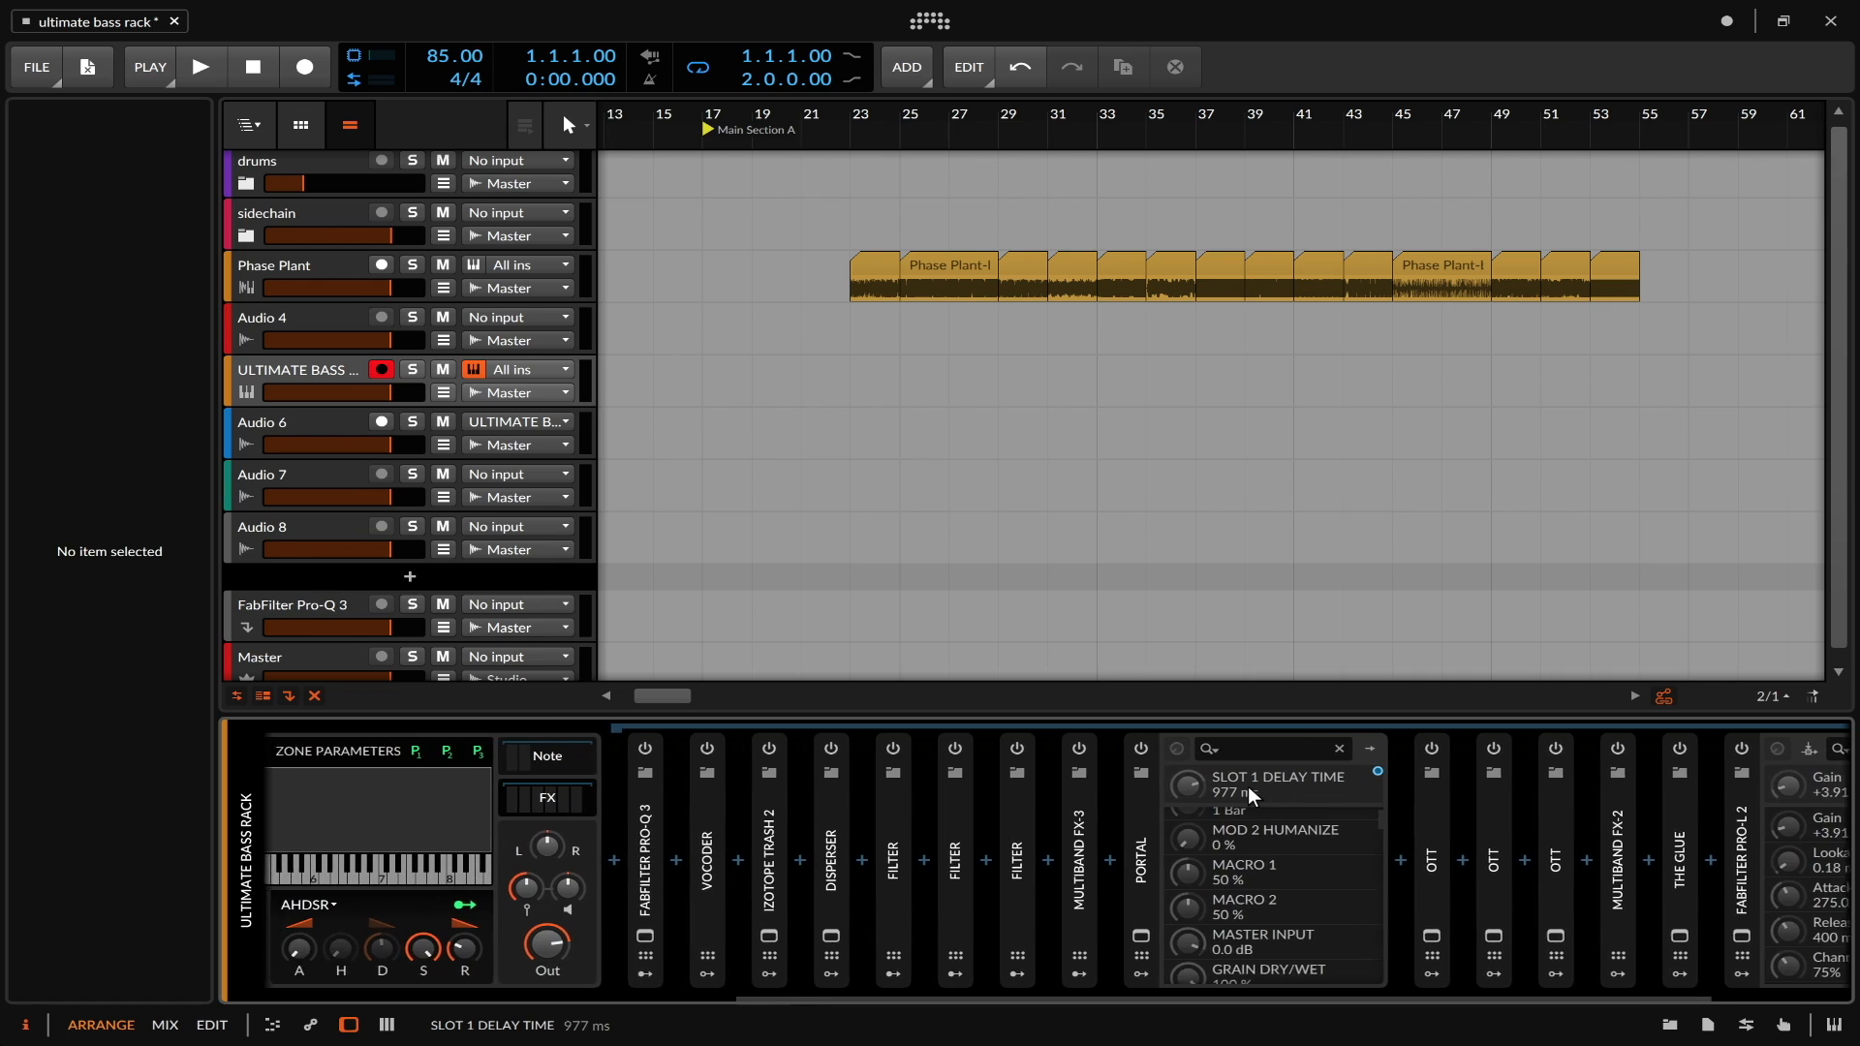
scroll(857, 832, "right", 1)
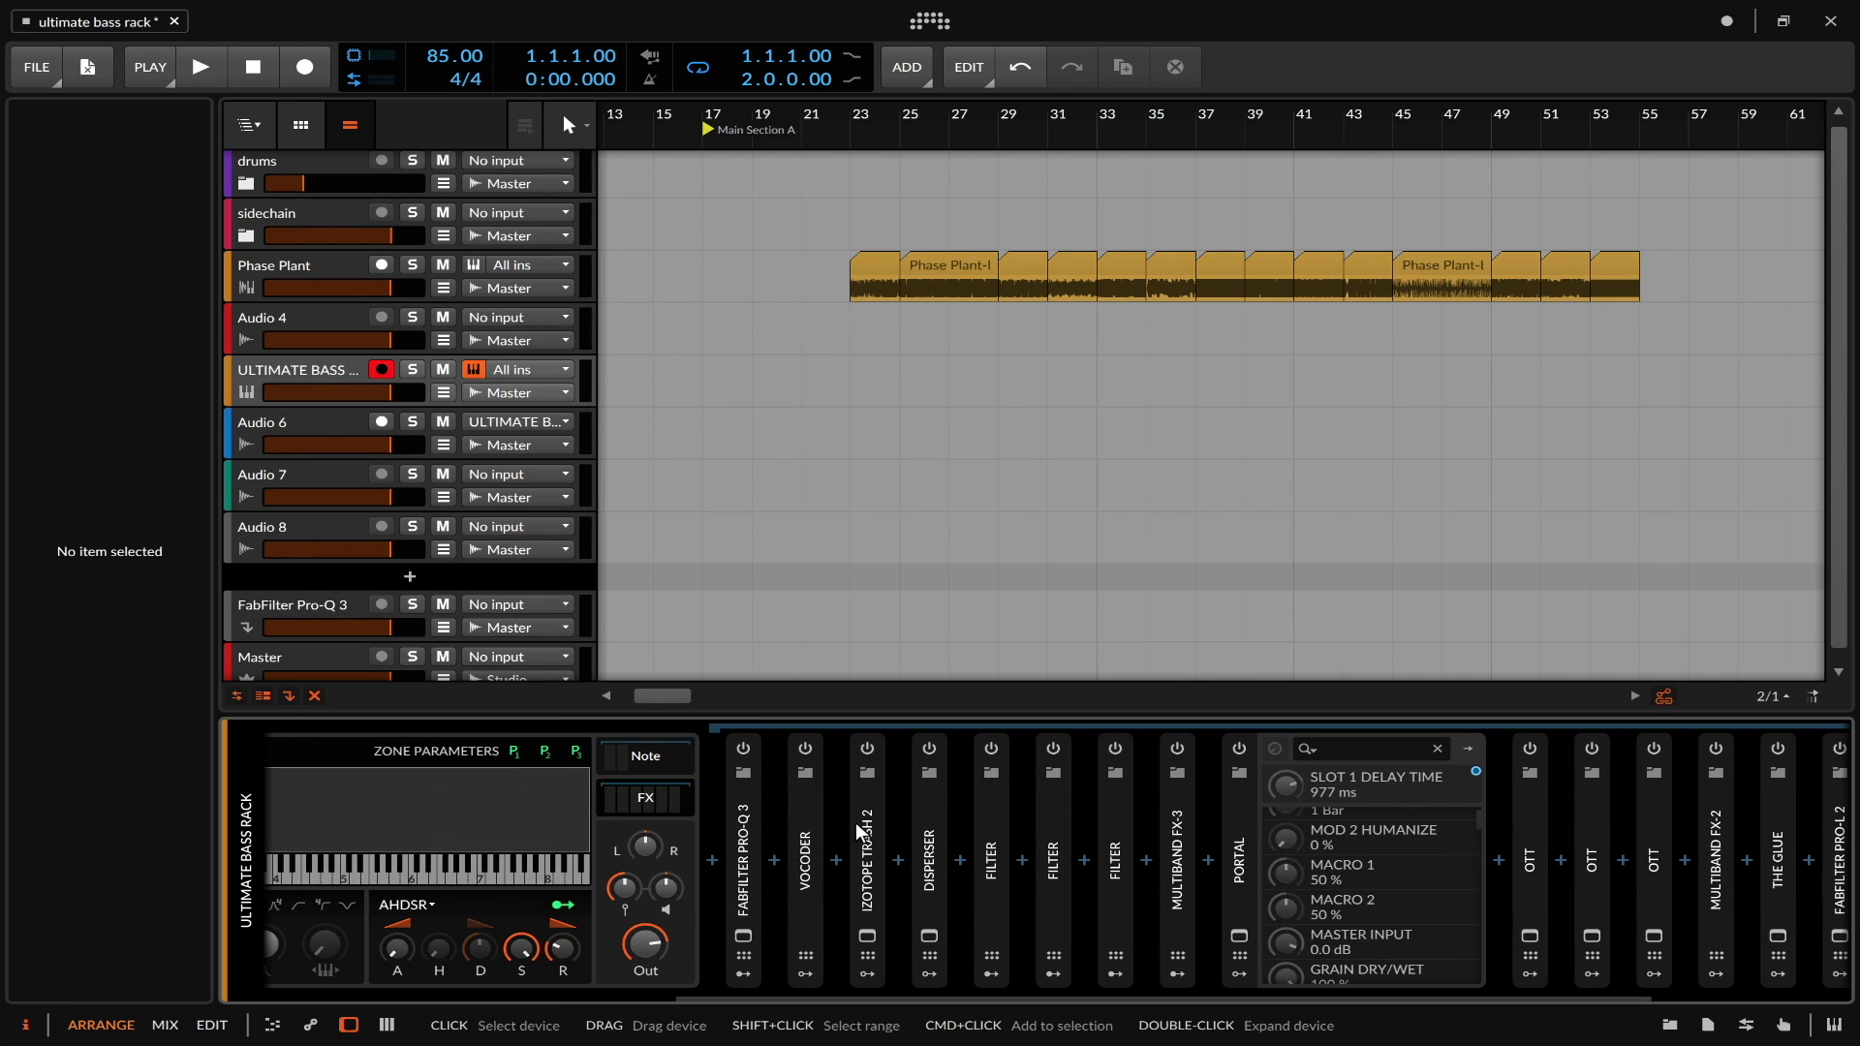
scroll(857, 822, "down", 1)
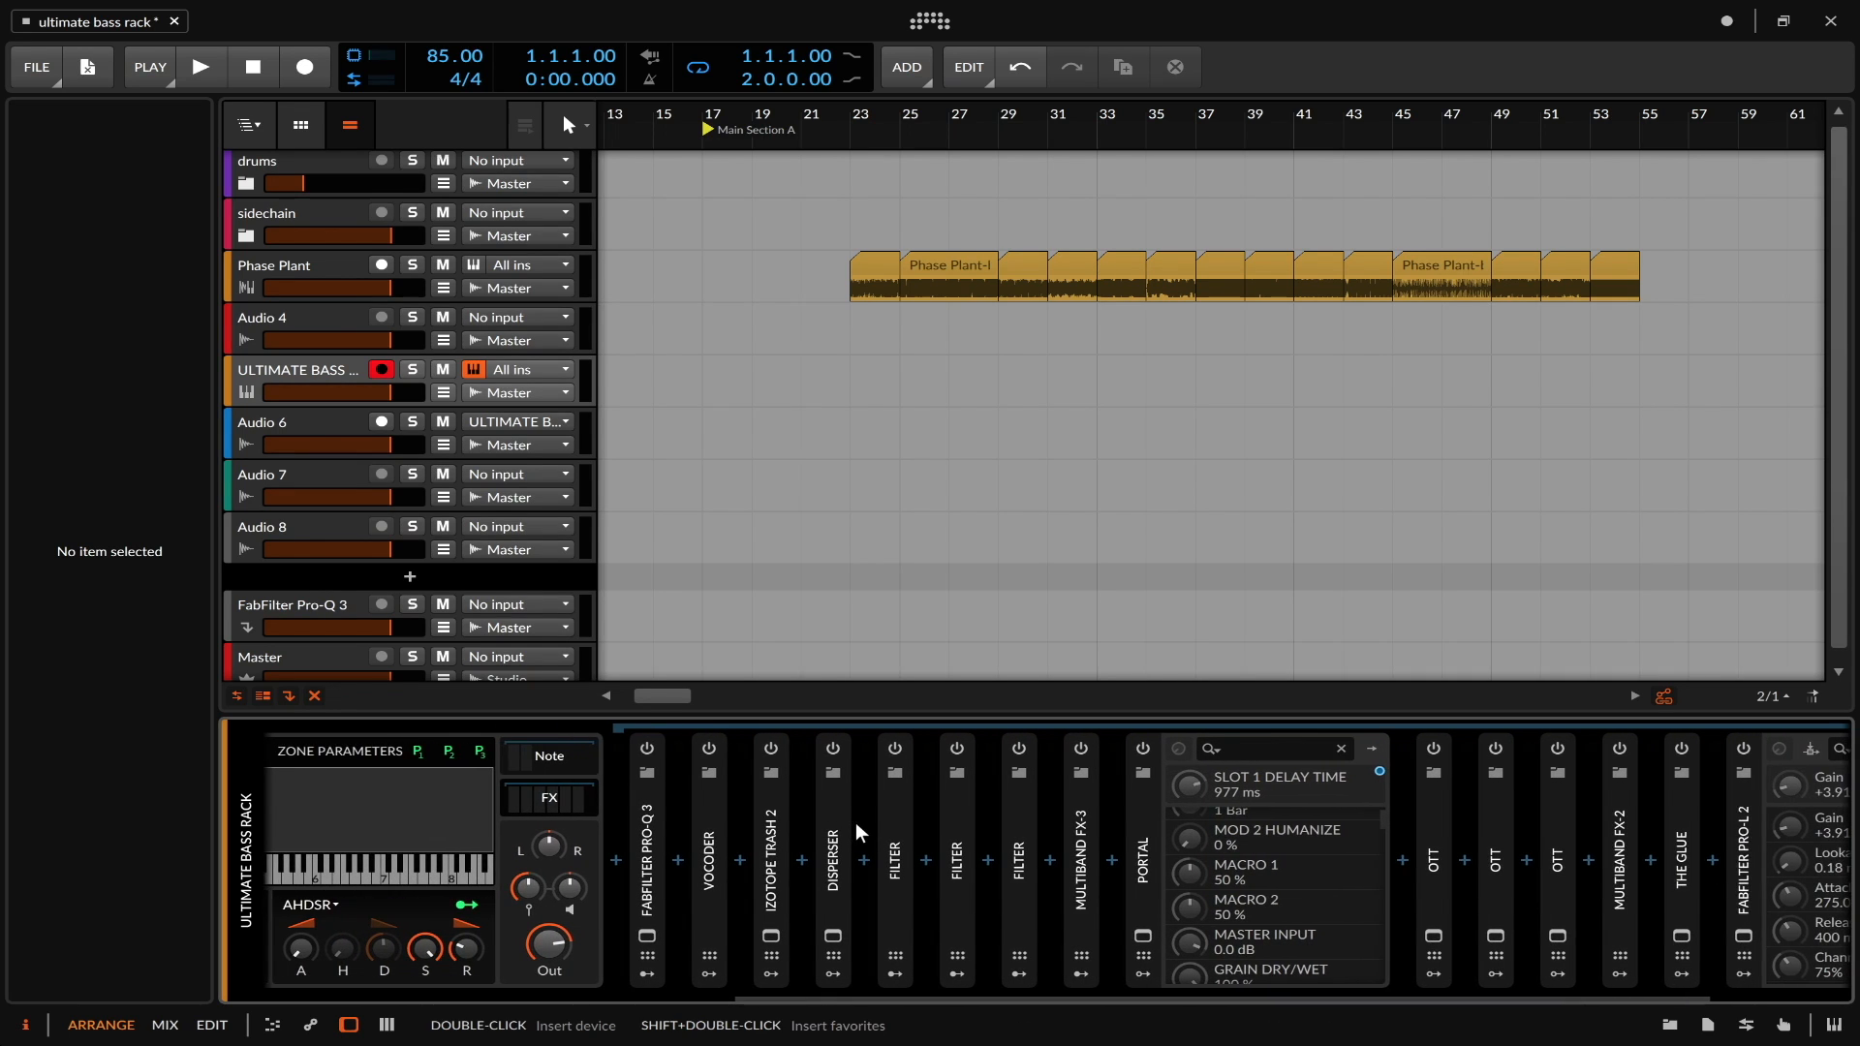
left_click(1075, 814)
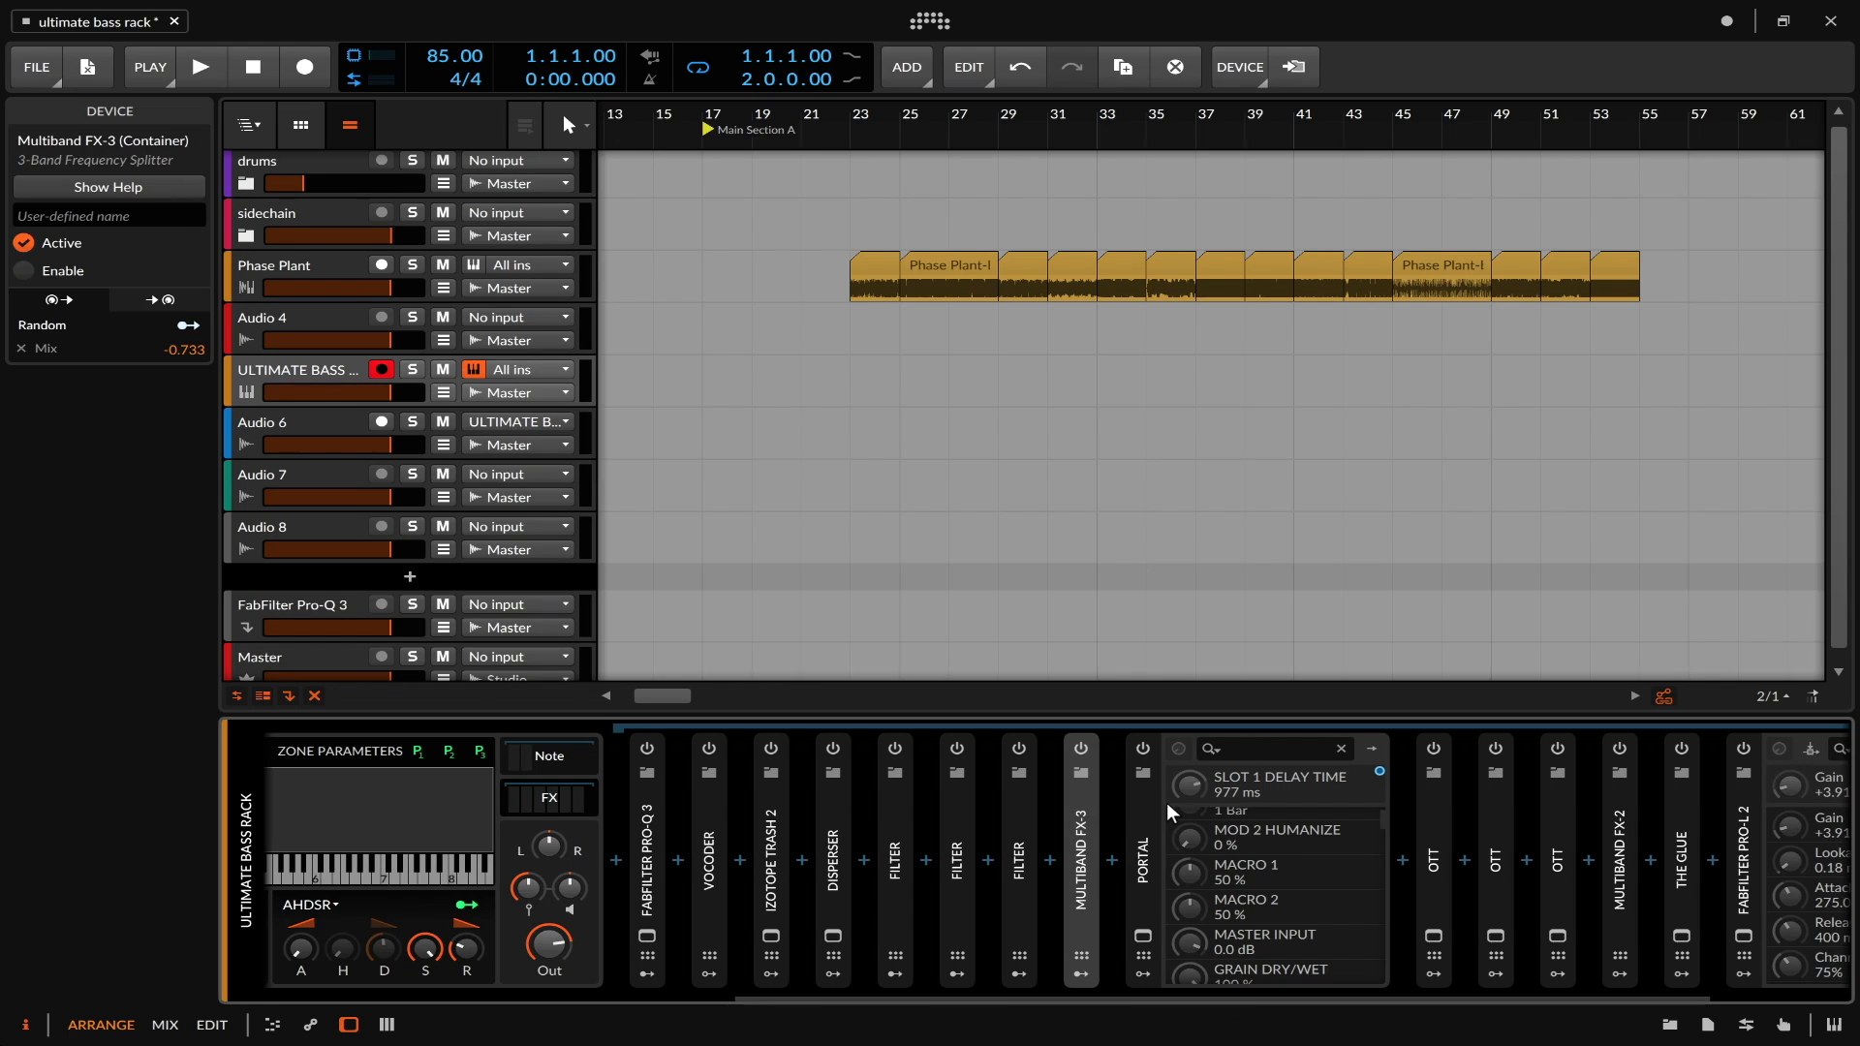
scroll(1160, 804, "down", 1)
scroll(1161, 804, "down", 3)
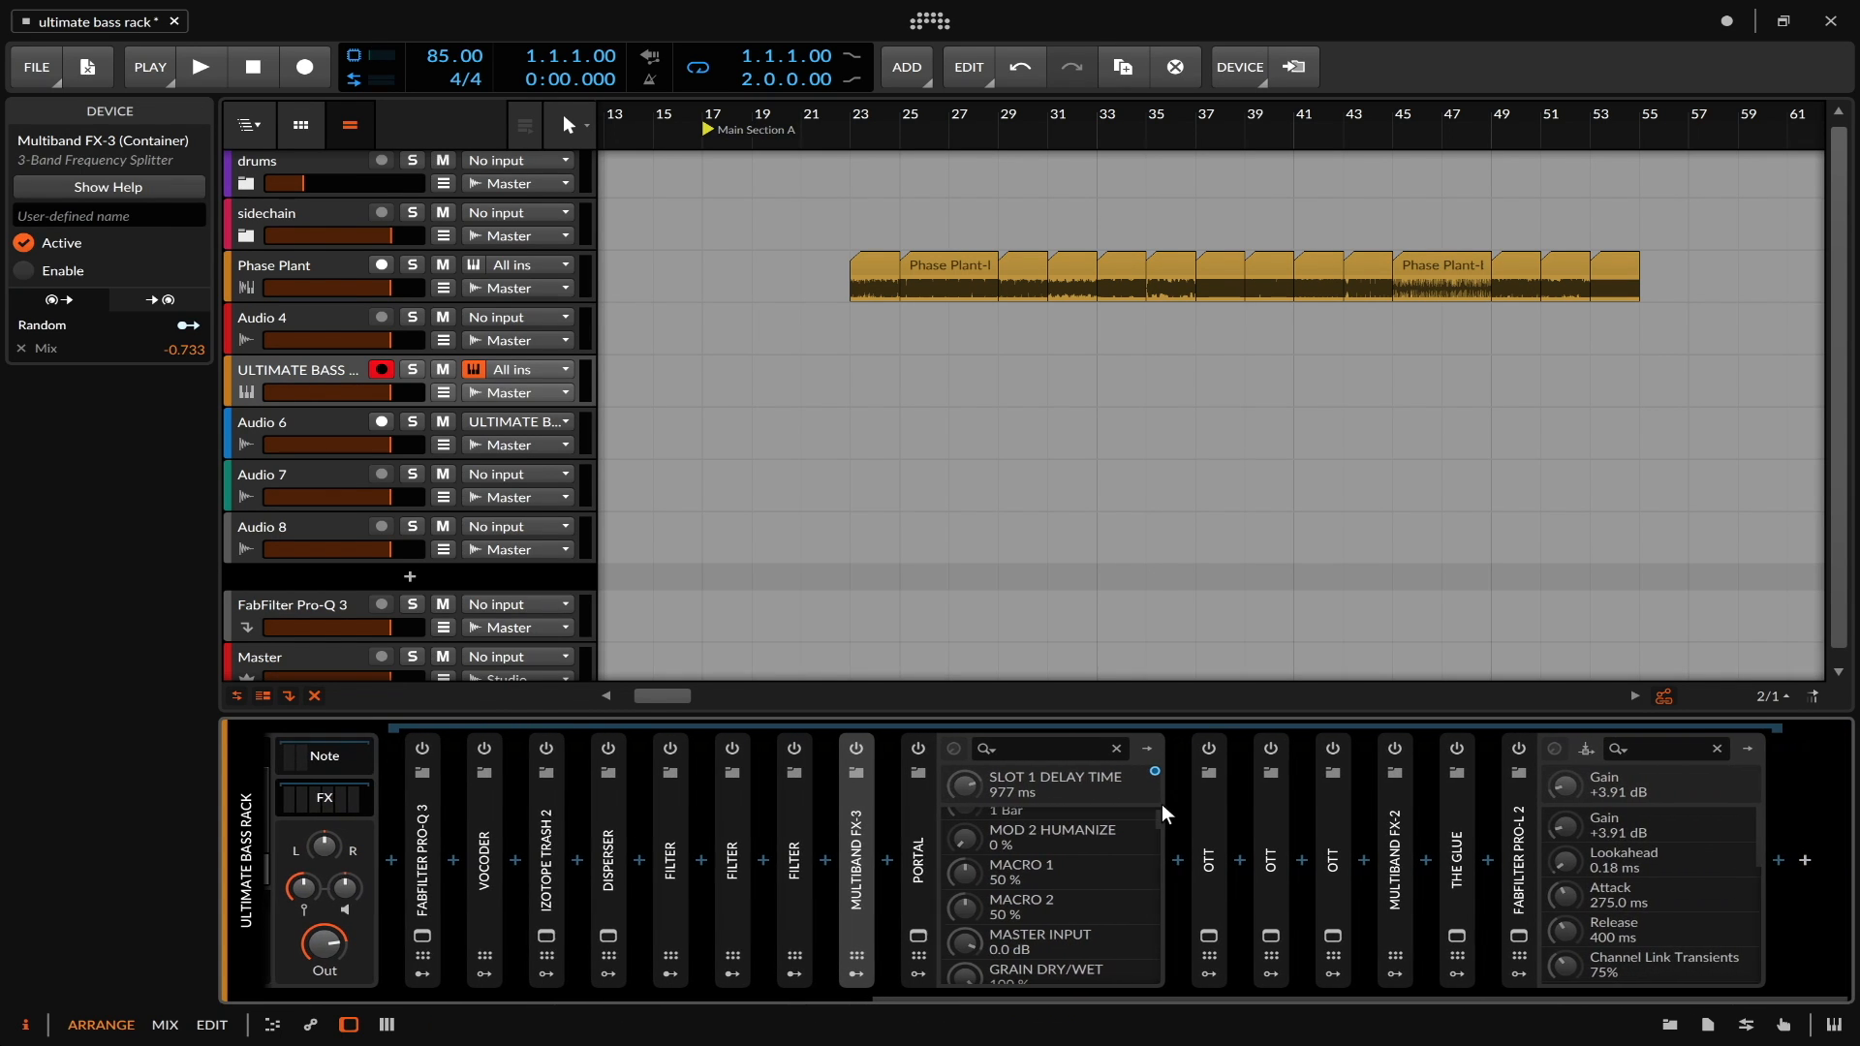
scroll(1160, 804, "up", 6)
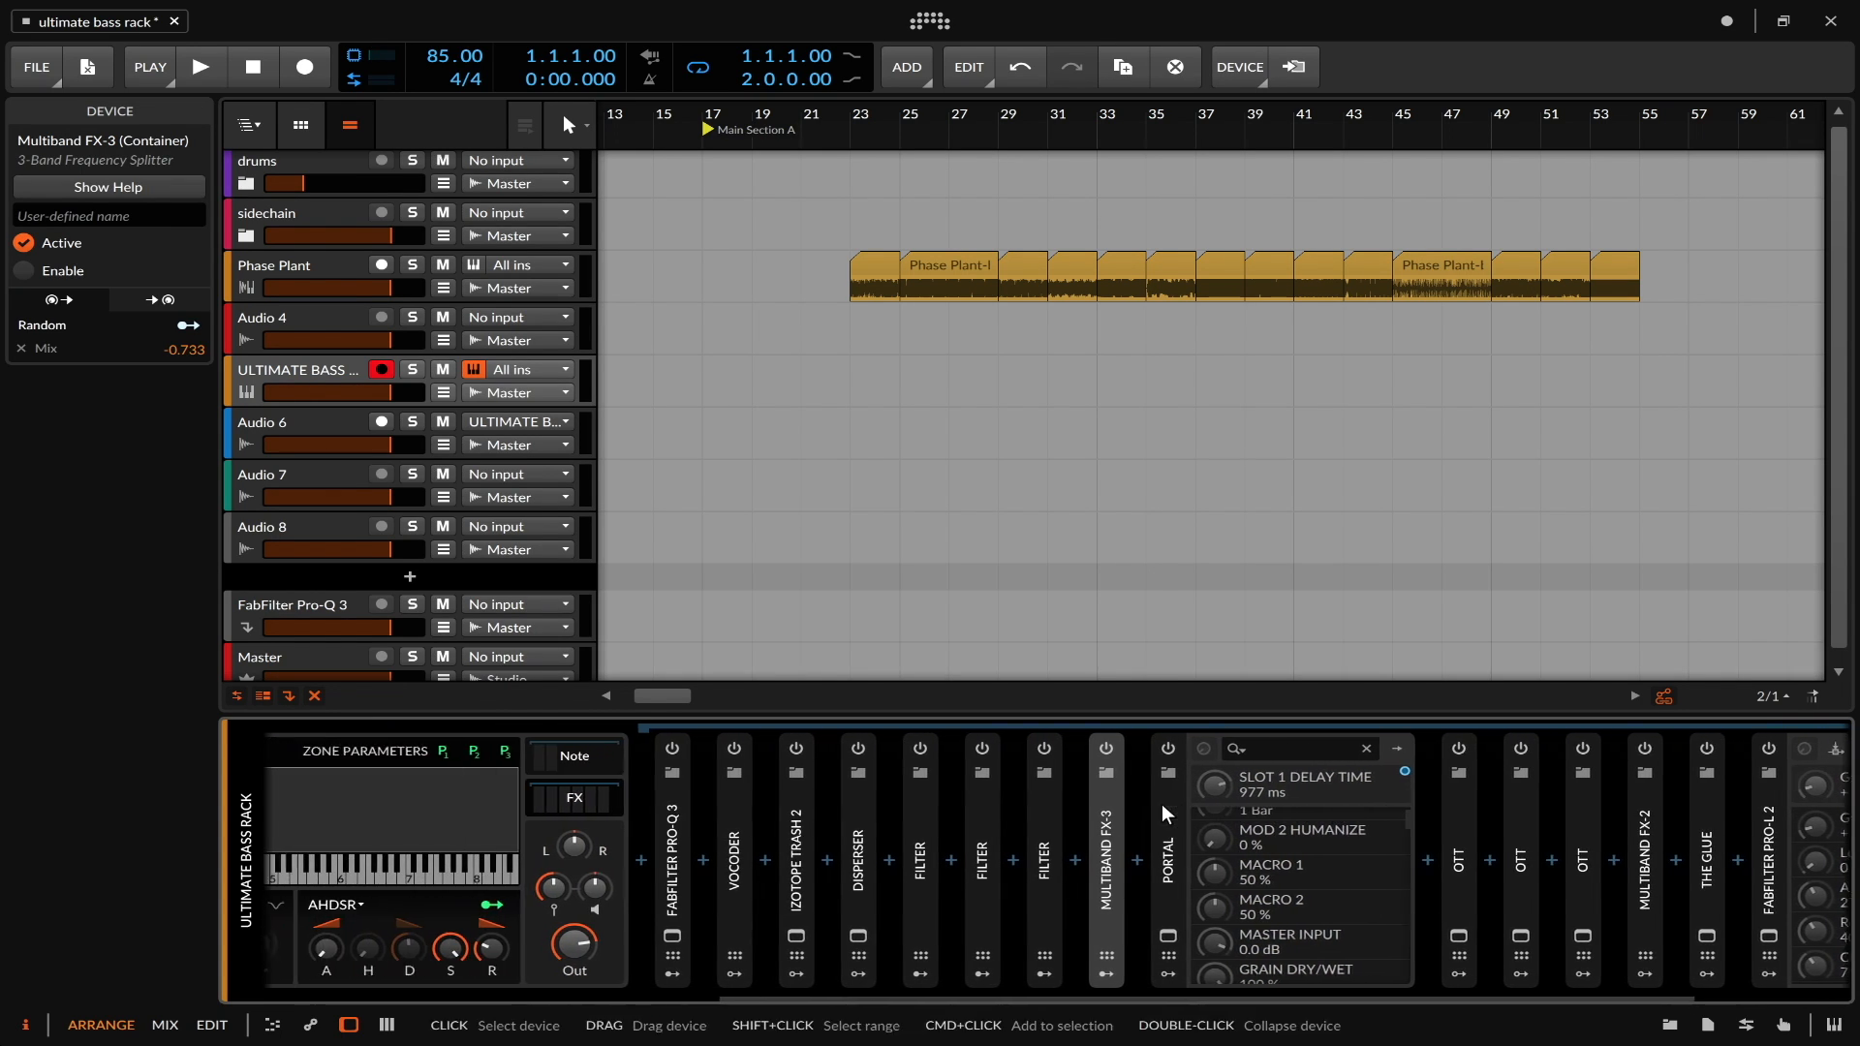
- Show the sampler's Note chain and enable its Arpeggiator and Diatonic Transposer
left_click(916, 754)
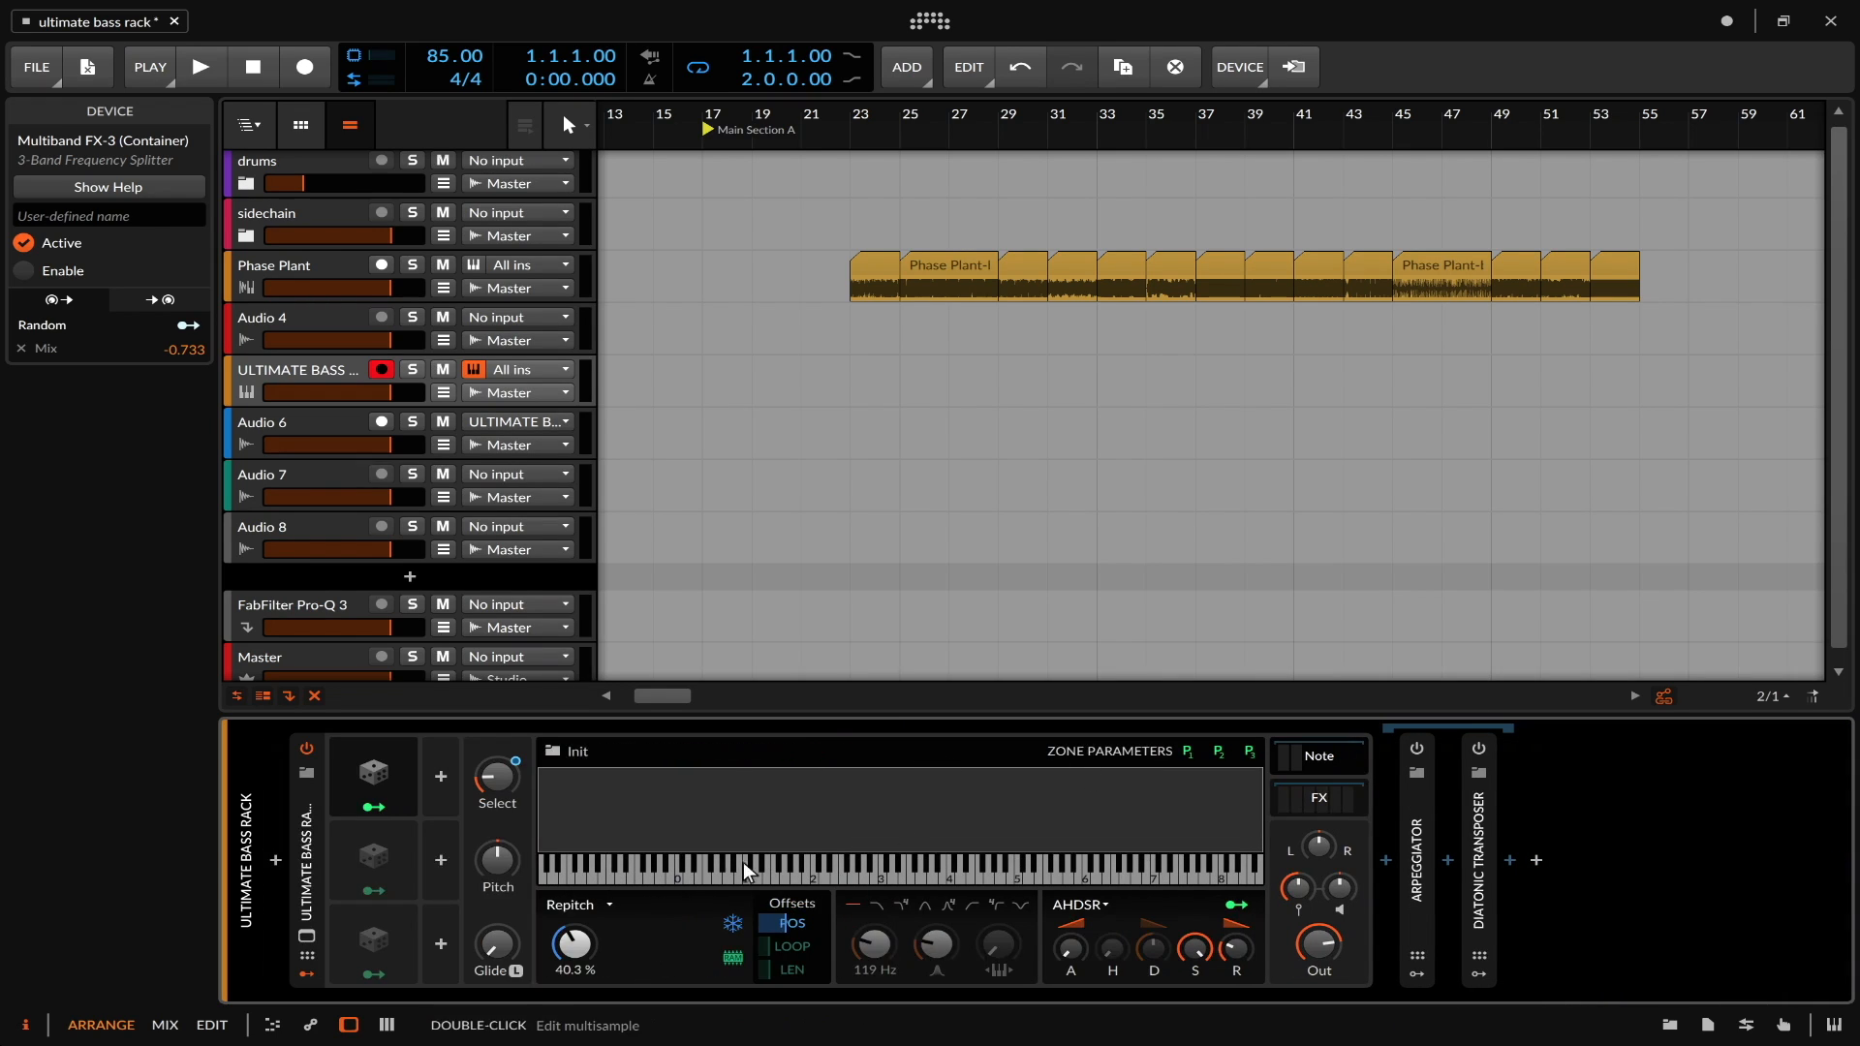
left_click(1416, 748)
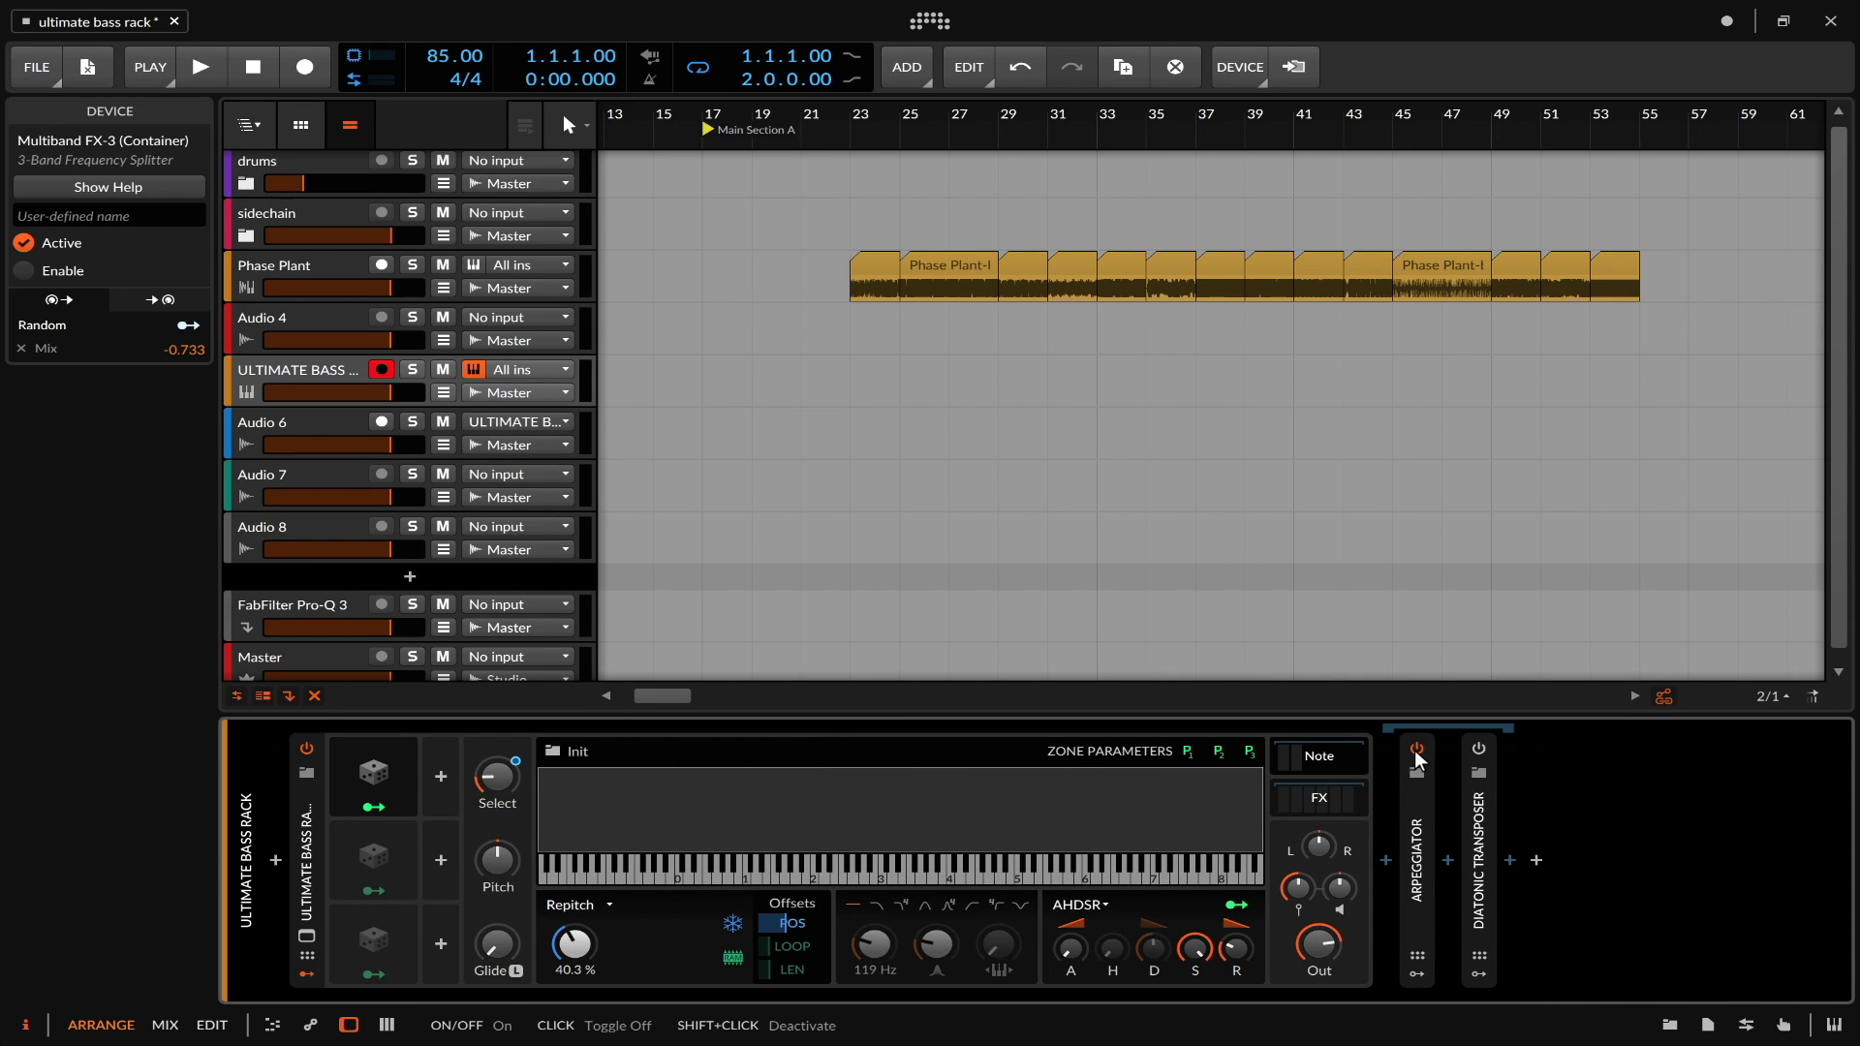
left_click(1478, 749)
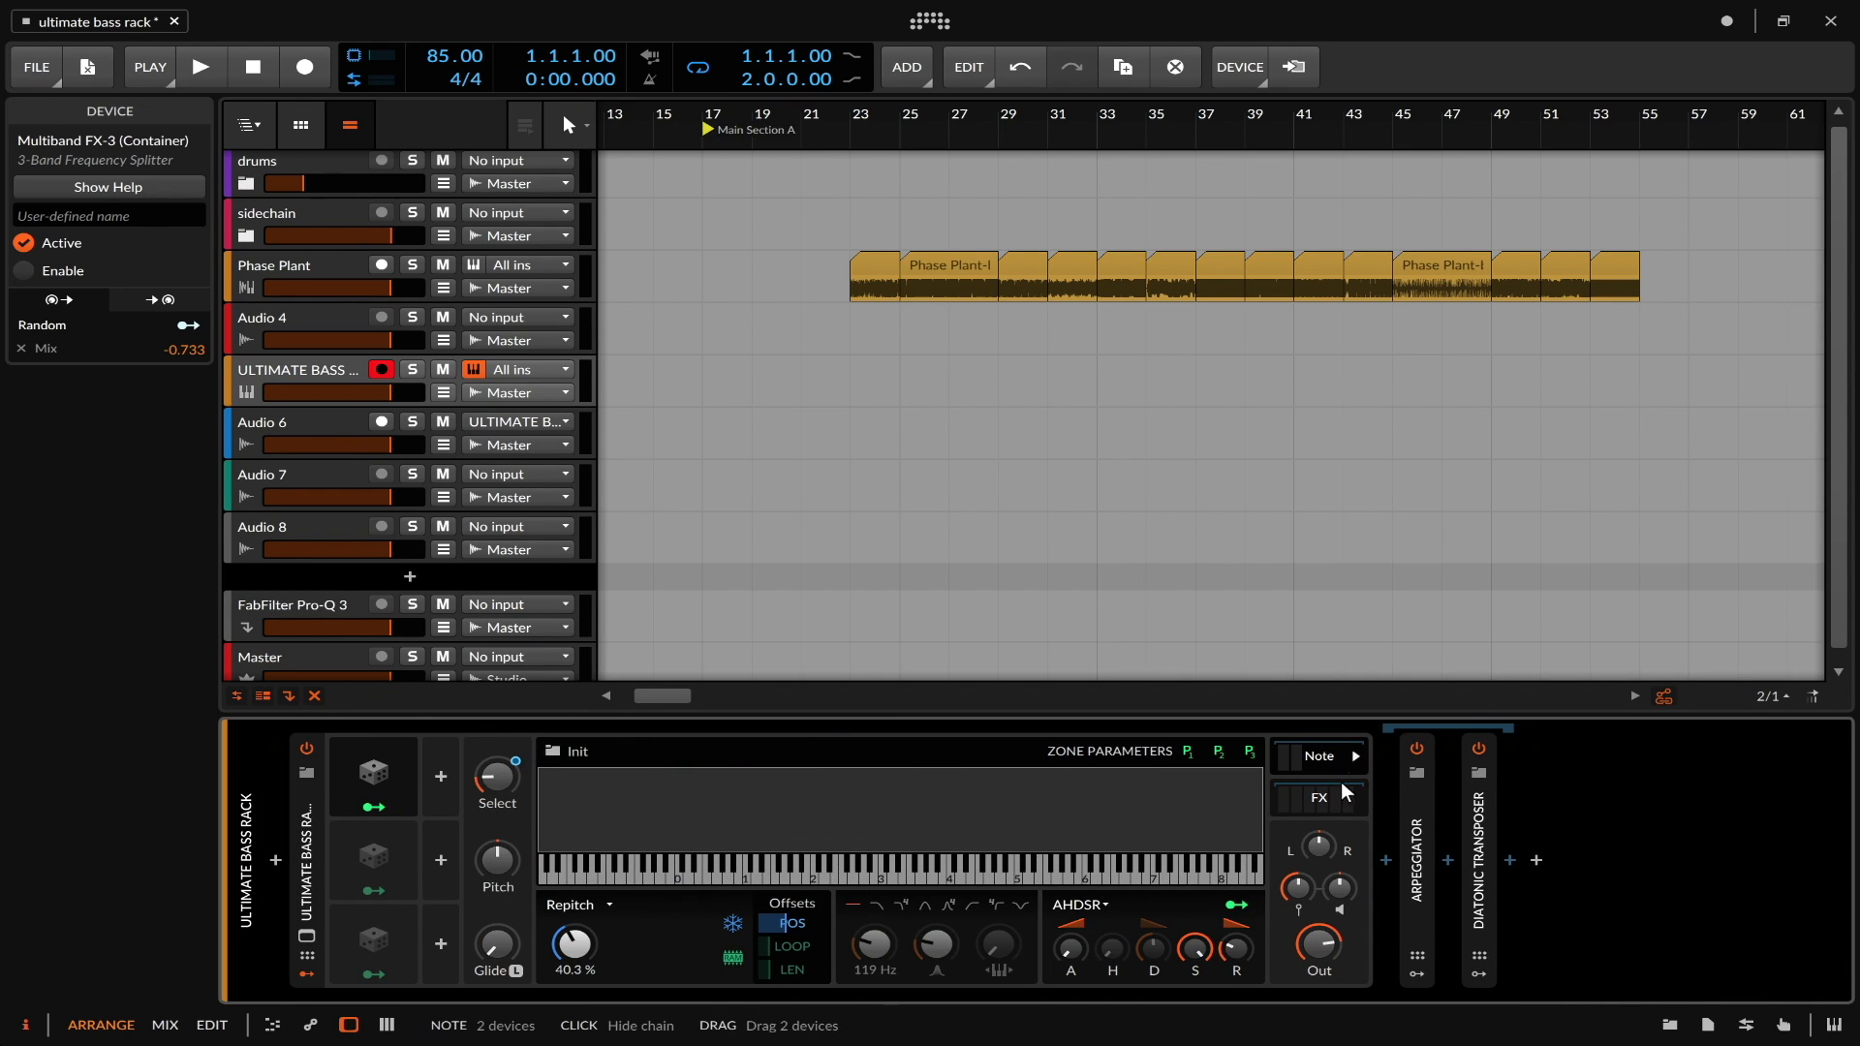
- Set the Arpeggiator's base rate to 1/32 triplets while auditioning, and disable both the Arpeggiator and the Diatonic Transposer
double_click(1412, 831)
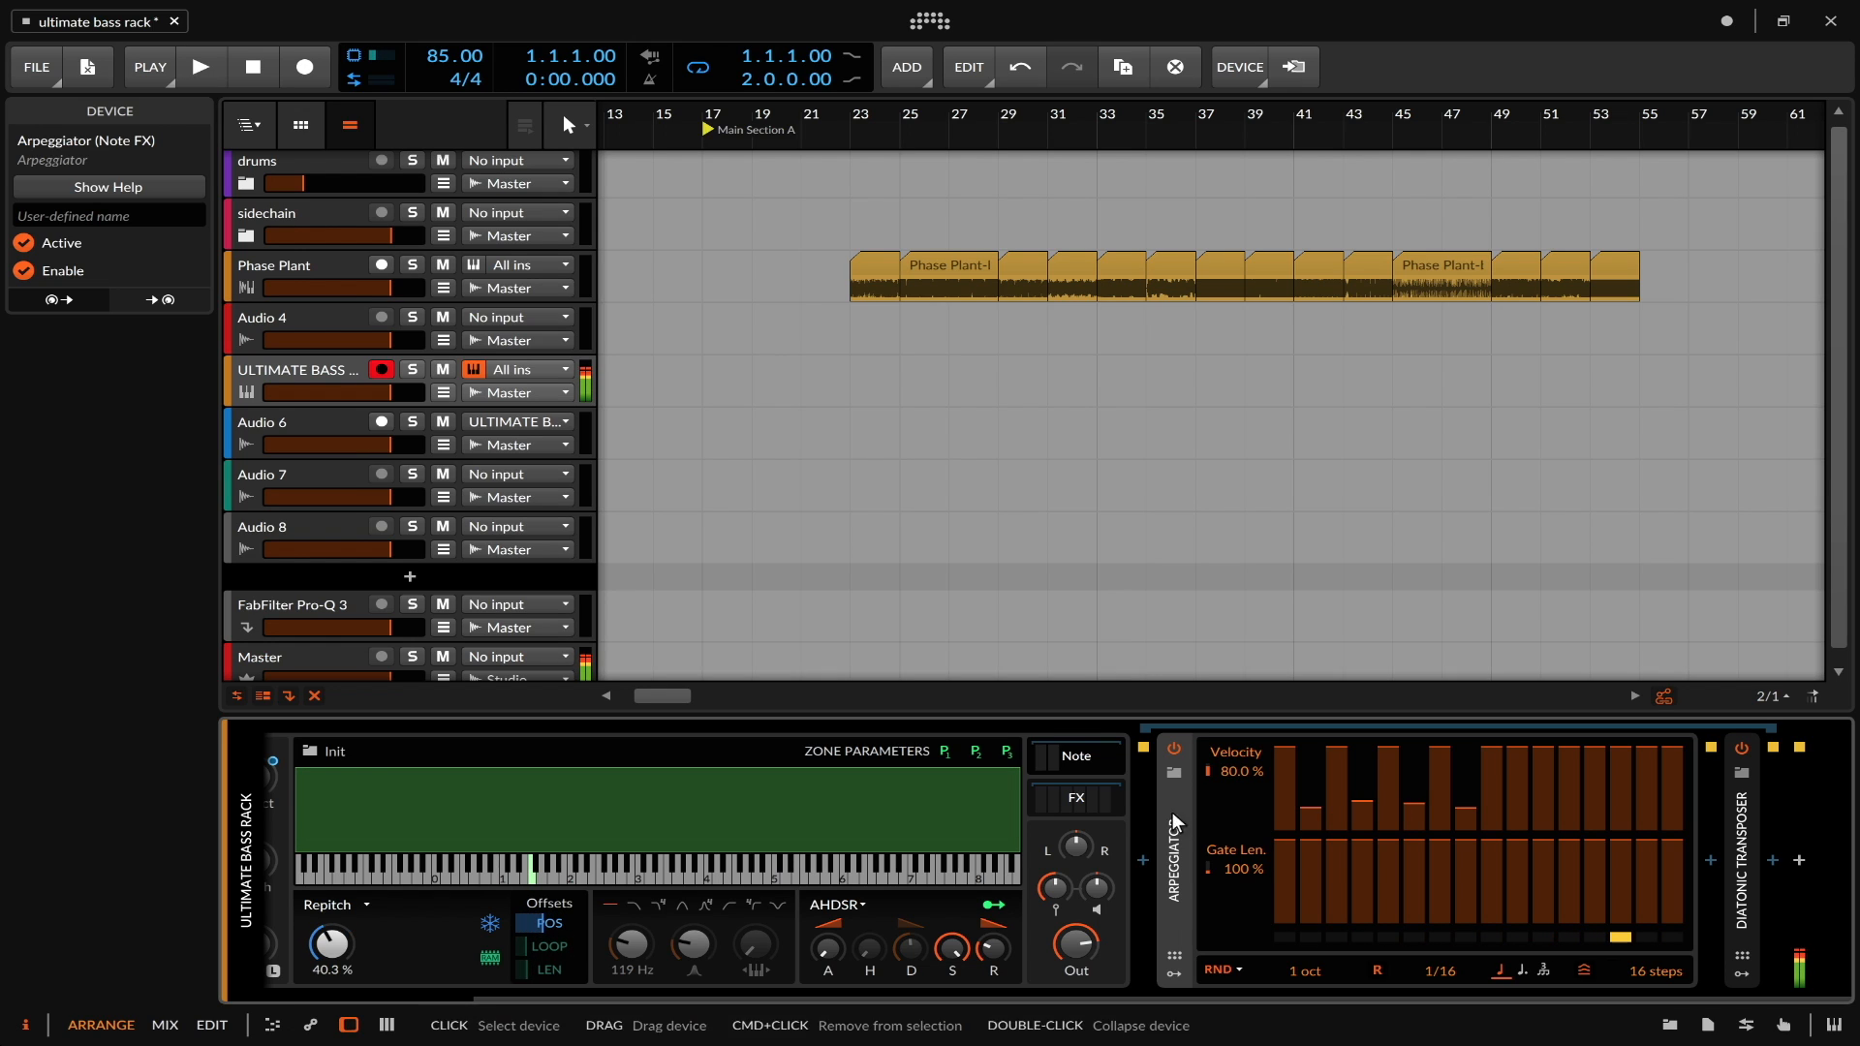
left_click_drag(1443, 969, 1444, 935)
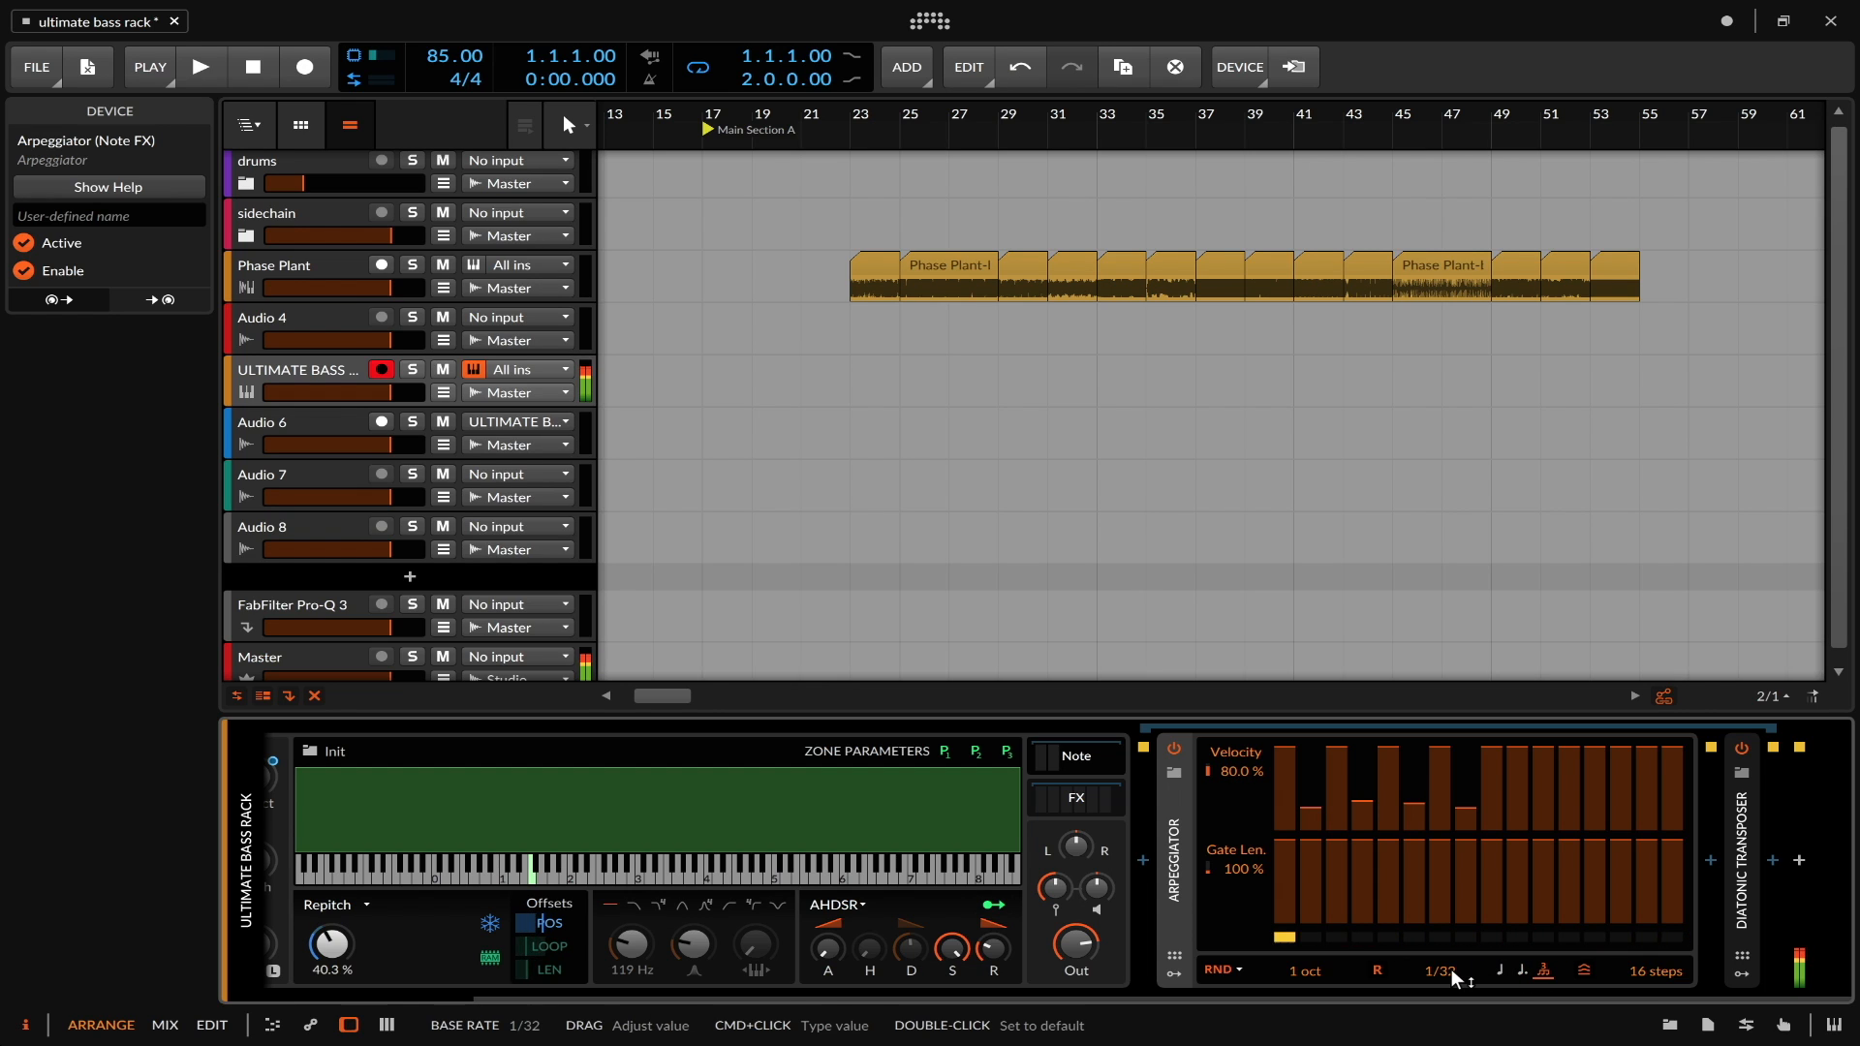
double_click(1172, 810)
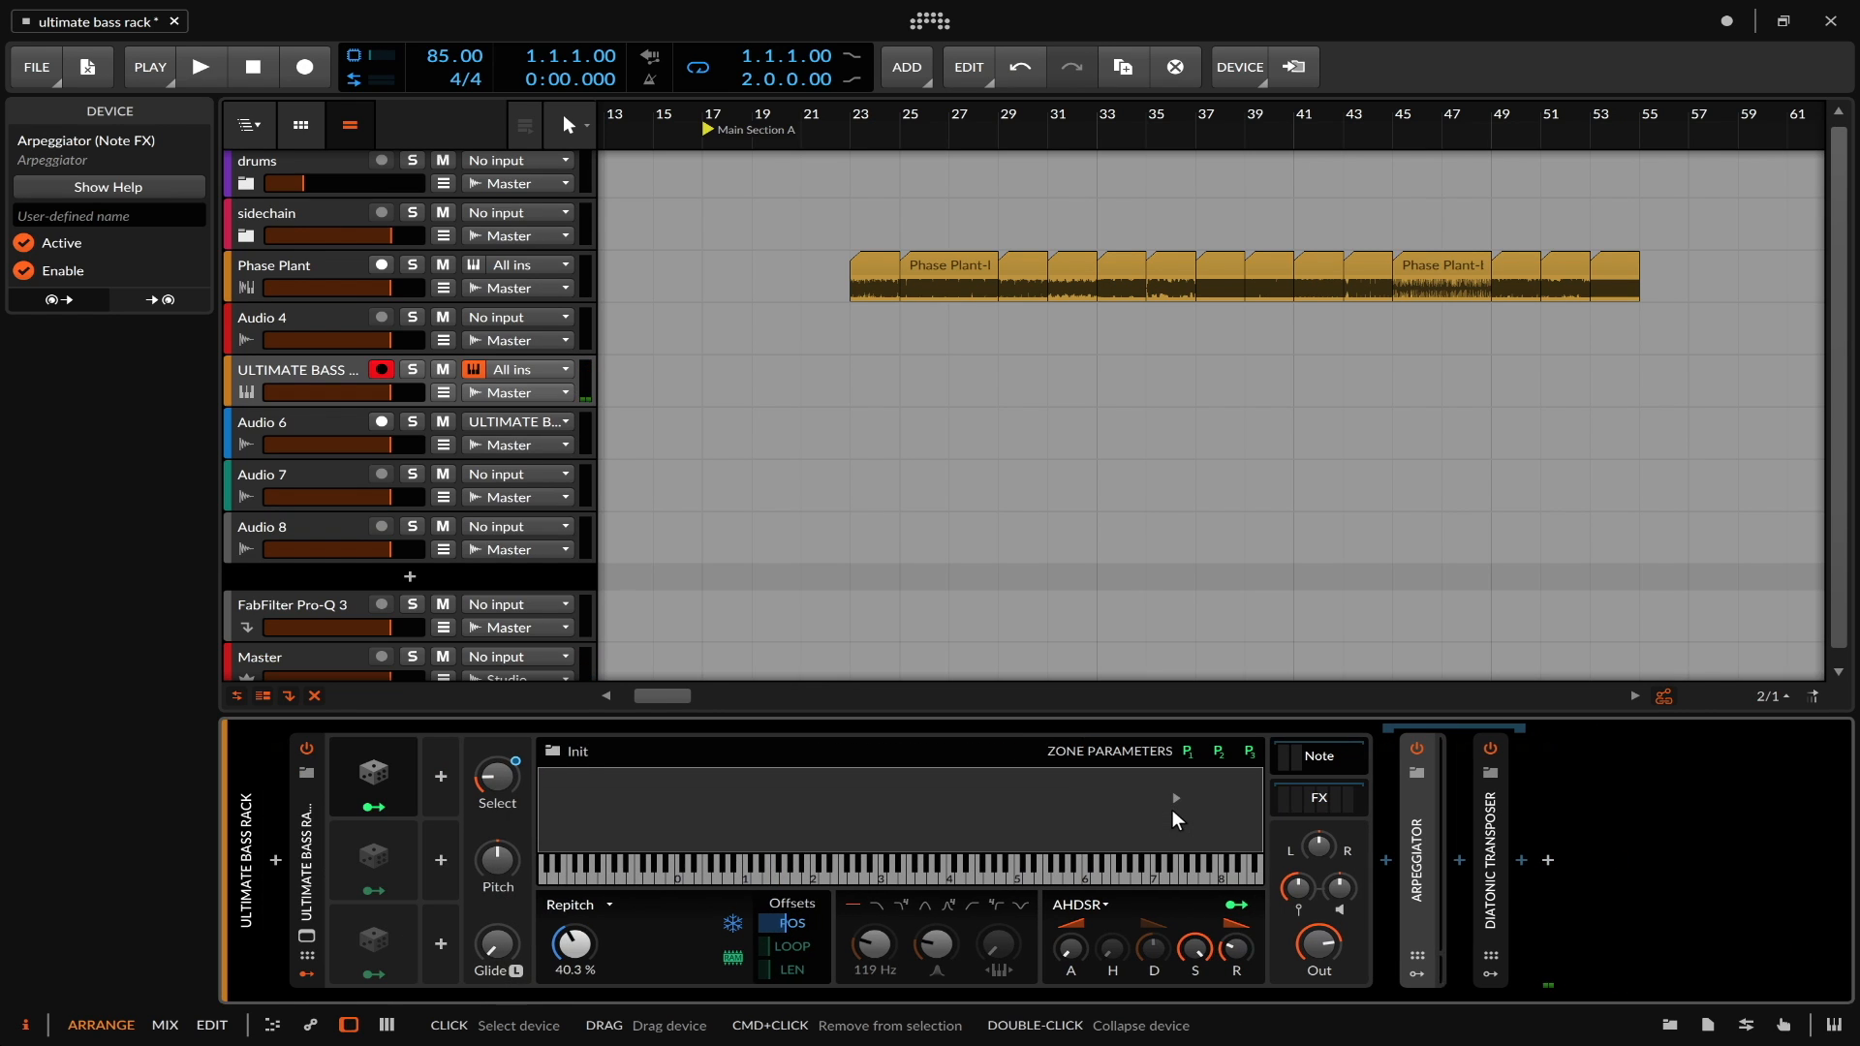
left_click(1414, 750)
left_click(1478, 750)
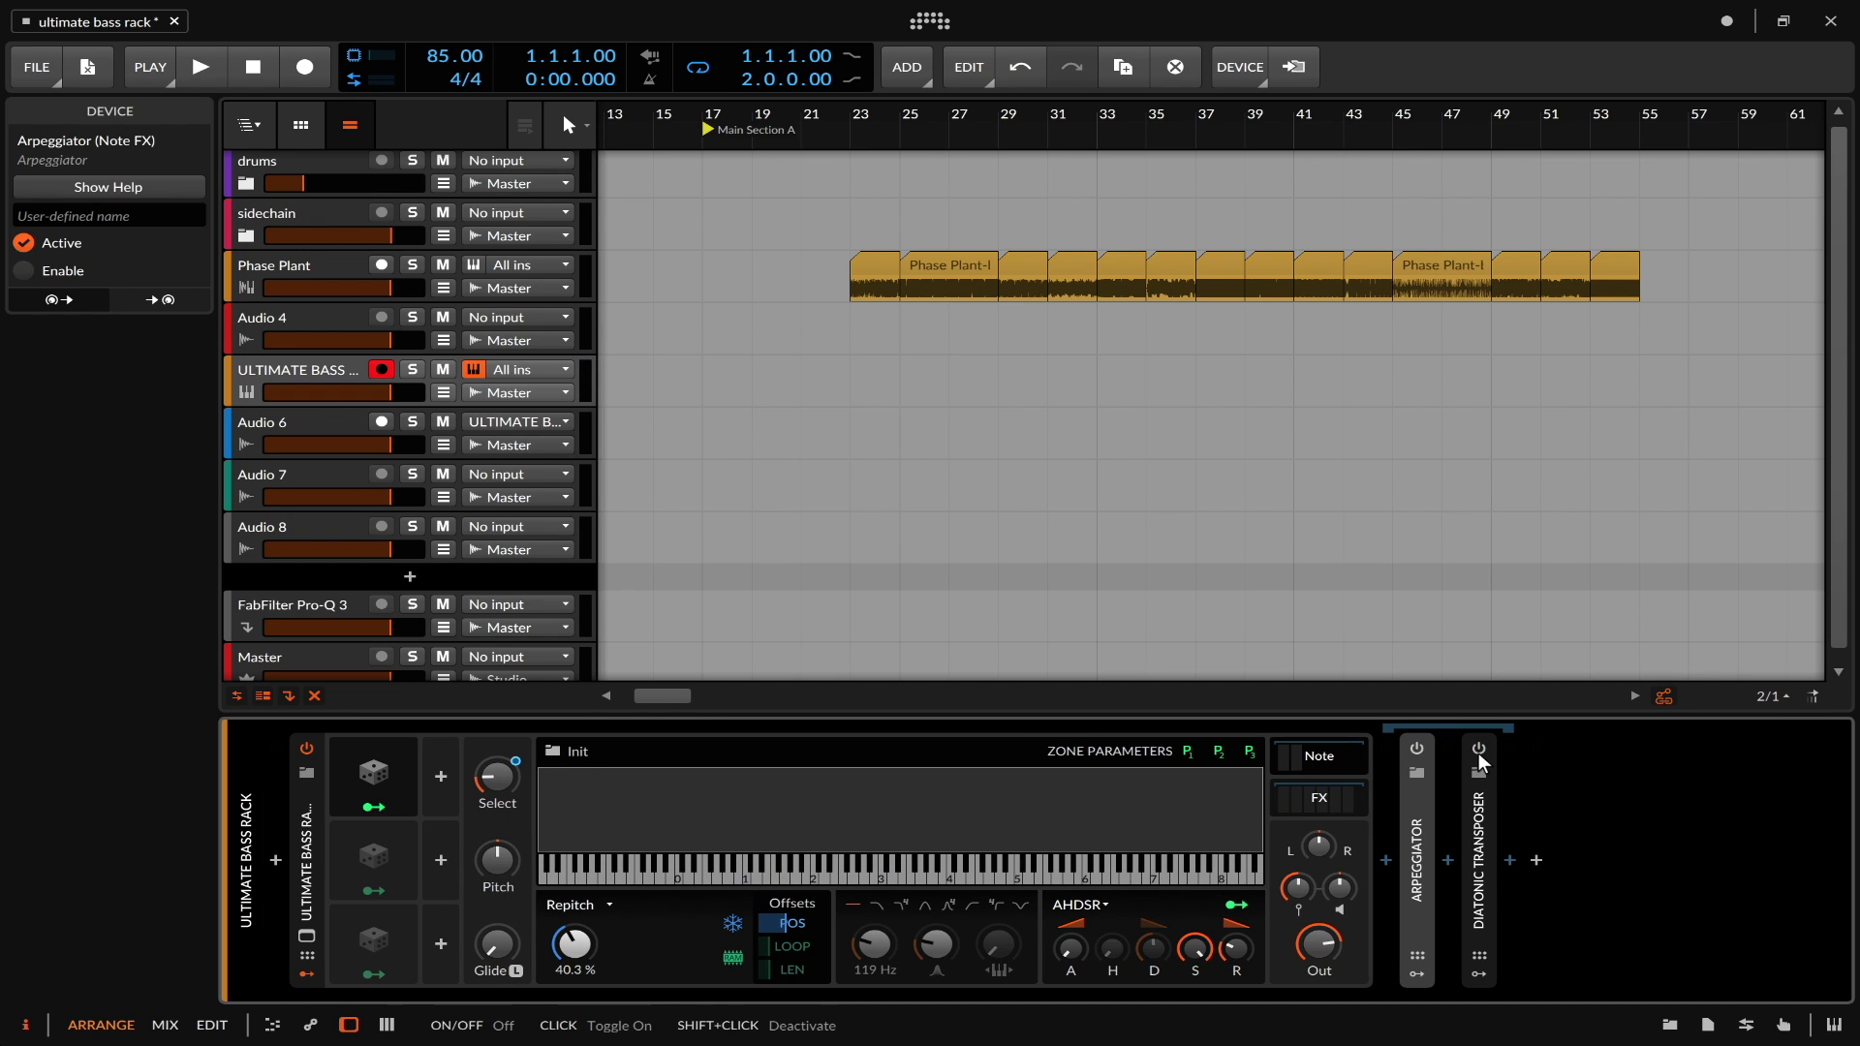
- Enable FabFilter Pro-Q 3 in the sampler's FX chain and audition the bass with its EQ curve shown
left_click(1300, 800)
scroll(1300, 810, "right", 8)
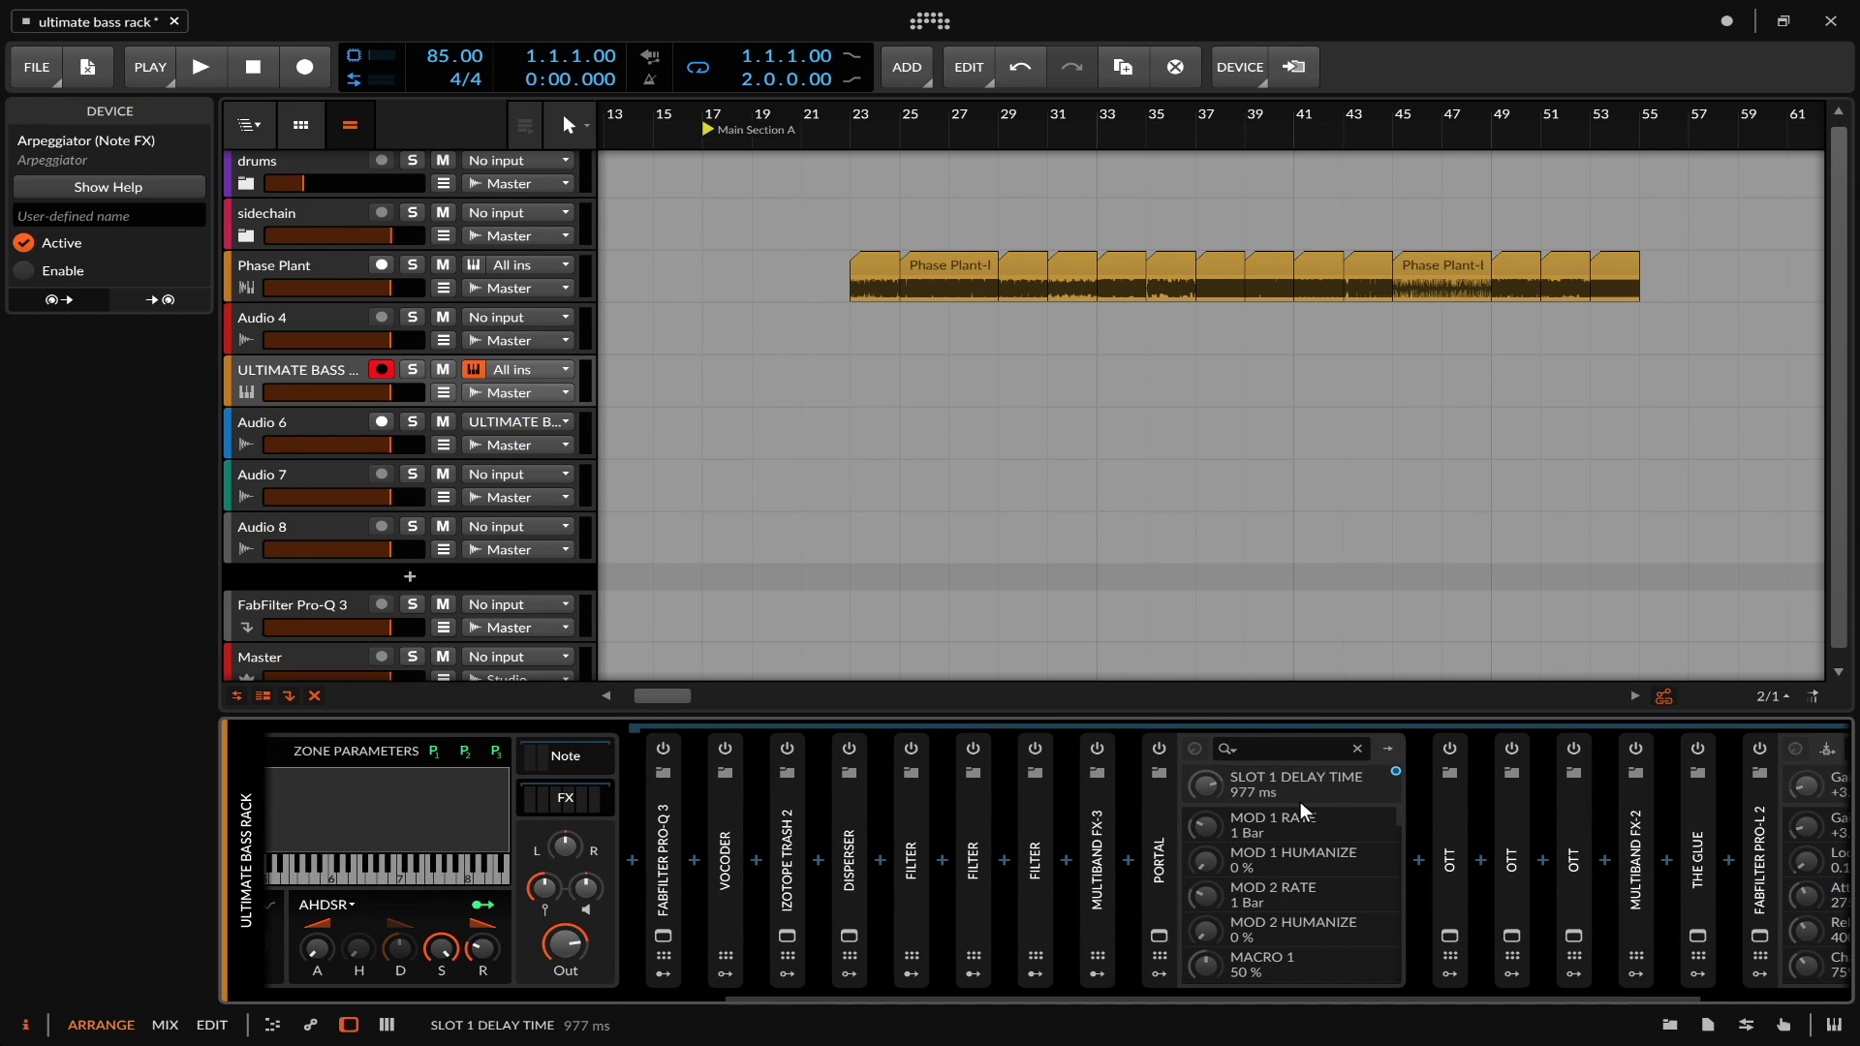
scroll(1300, 810, "right", 3)
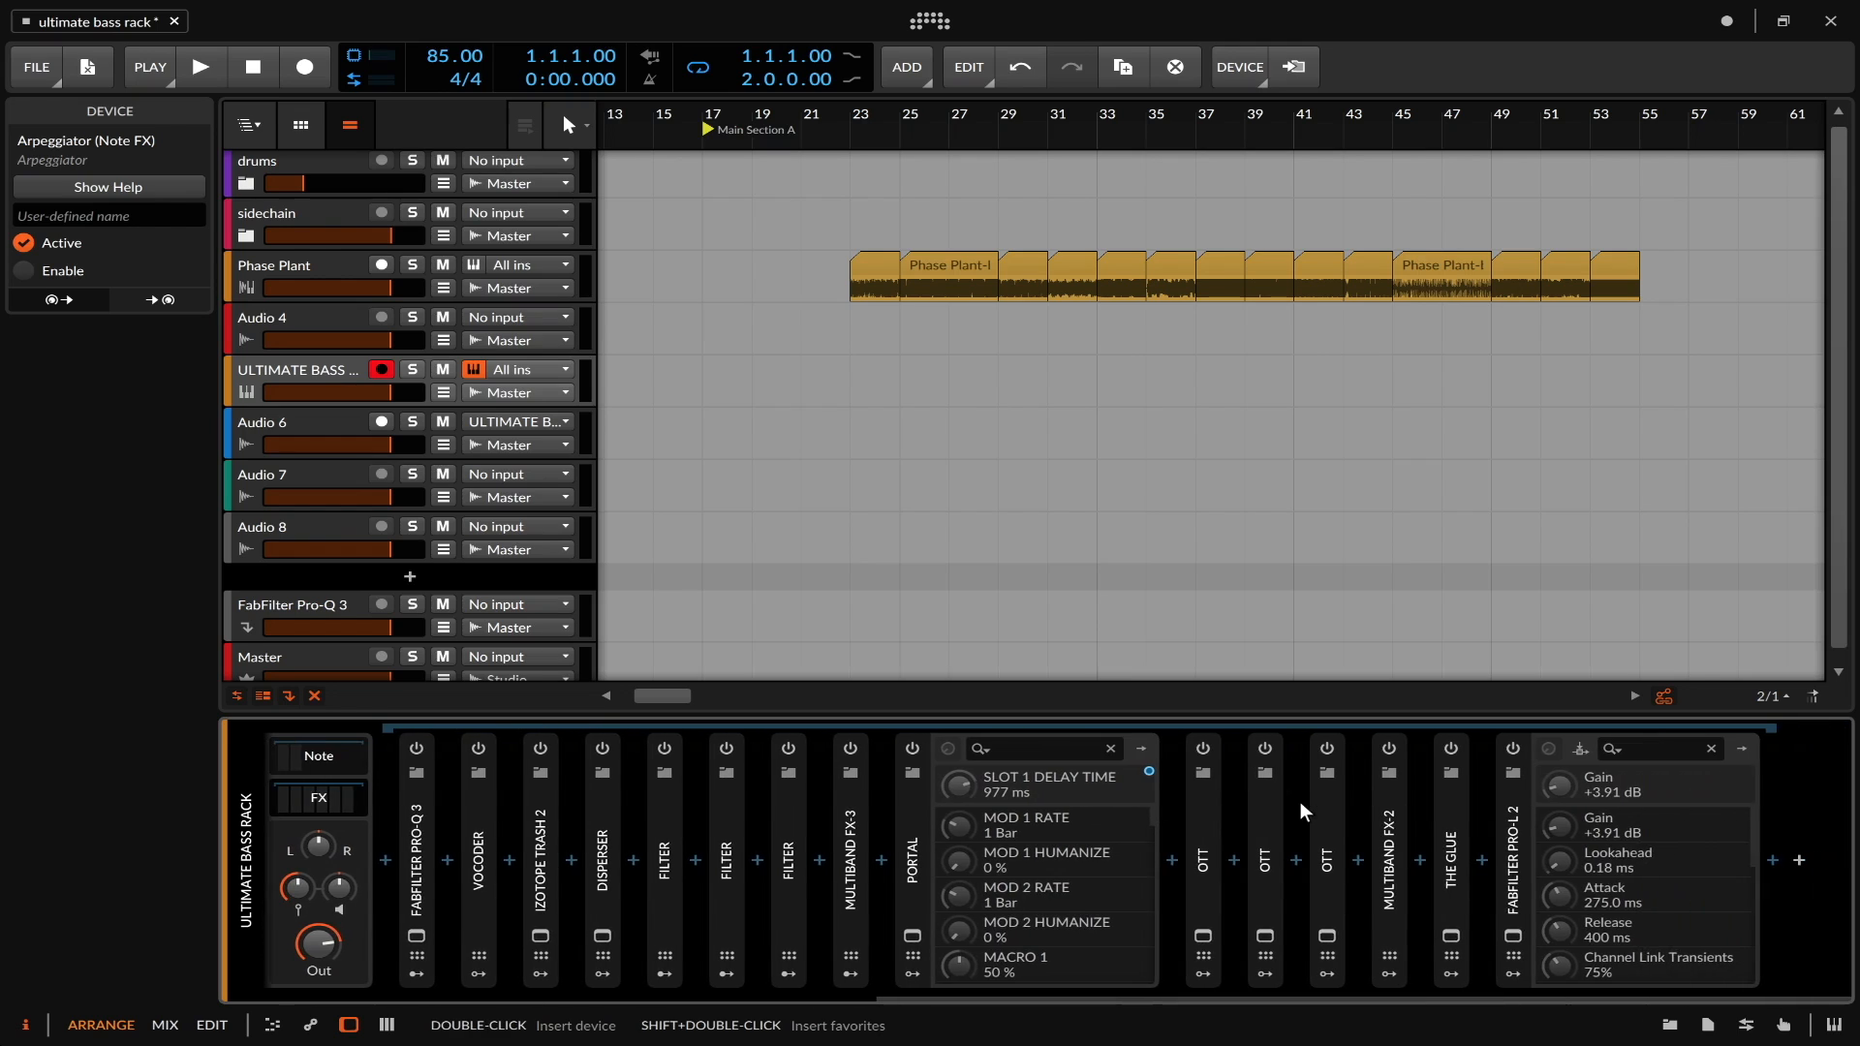
scroll(1300, 800, "left", 7)
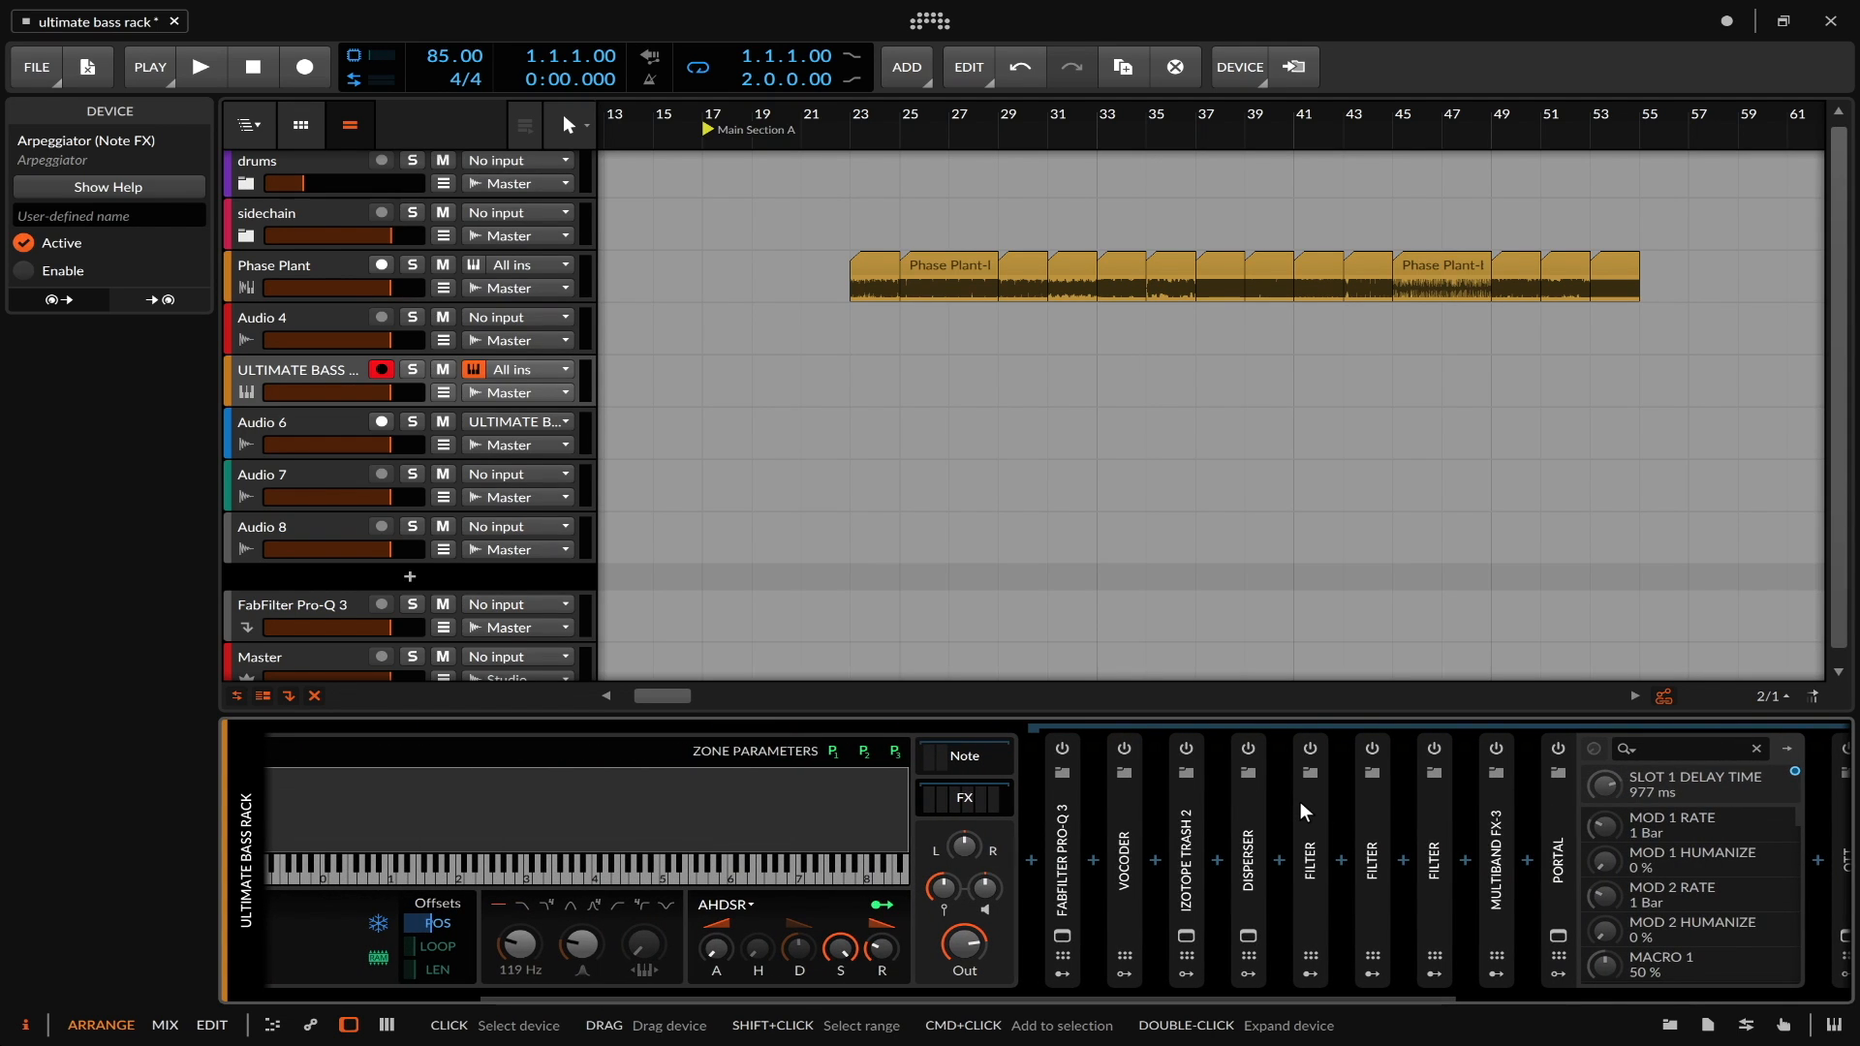
double_click(1071, 811)
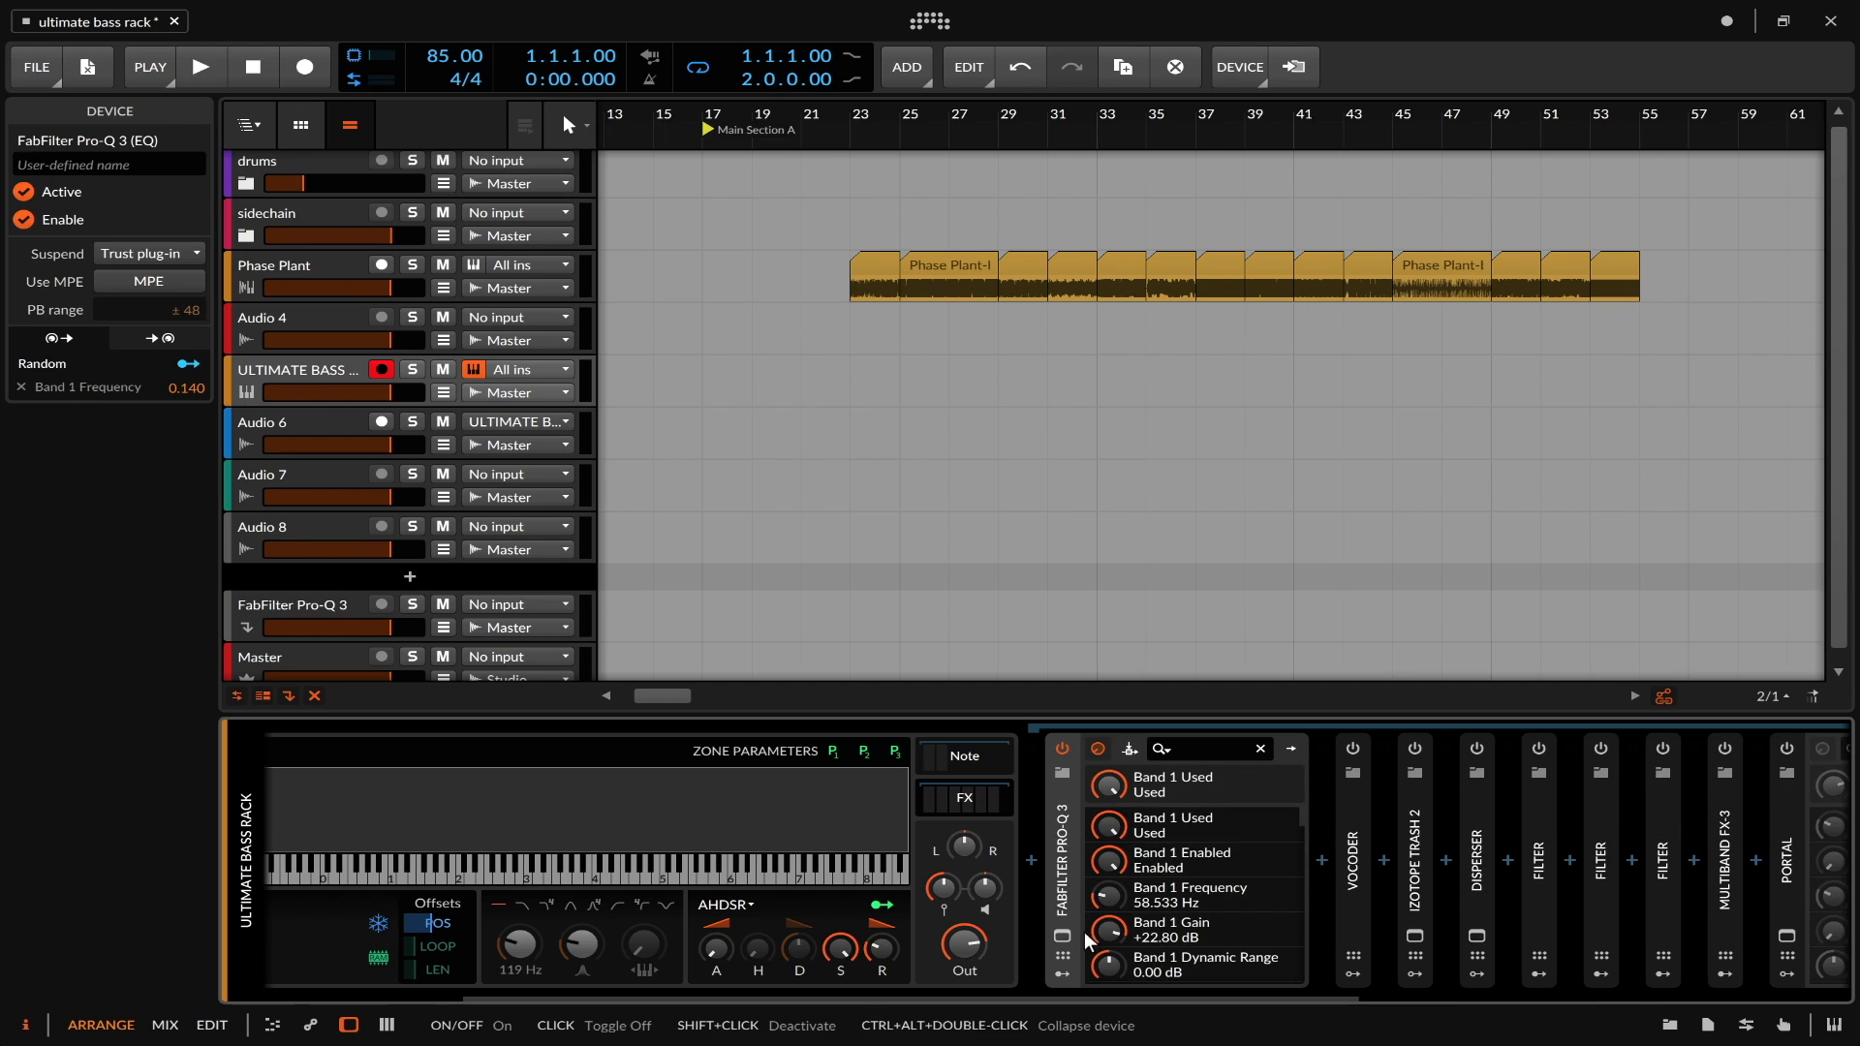
left_click(1063, 937)
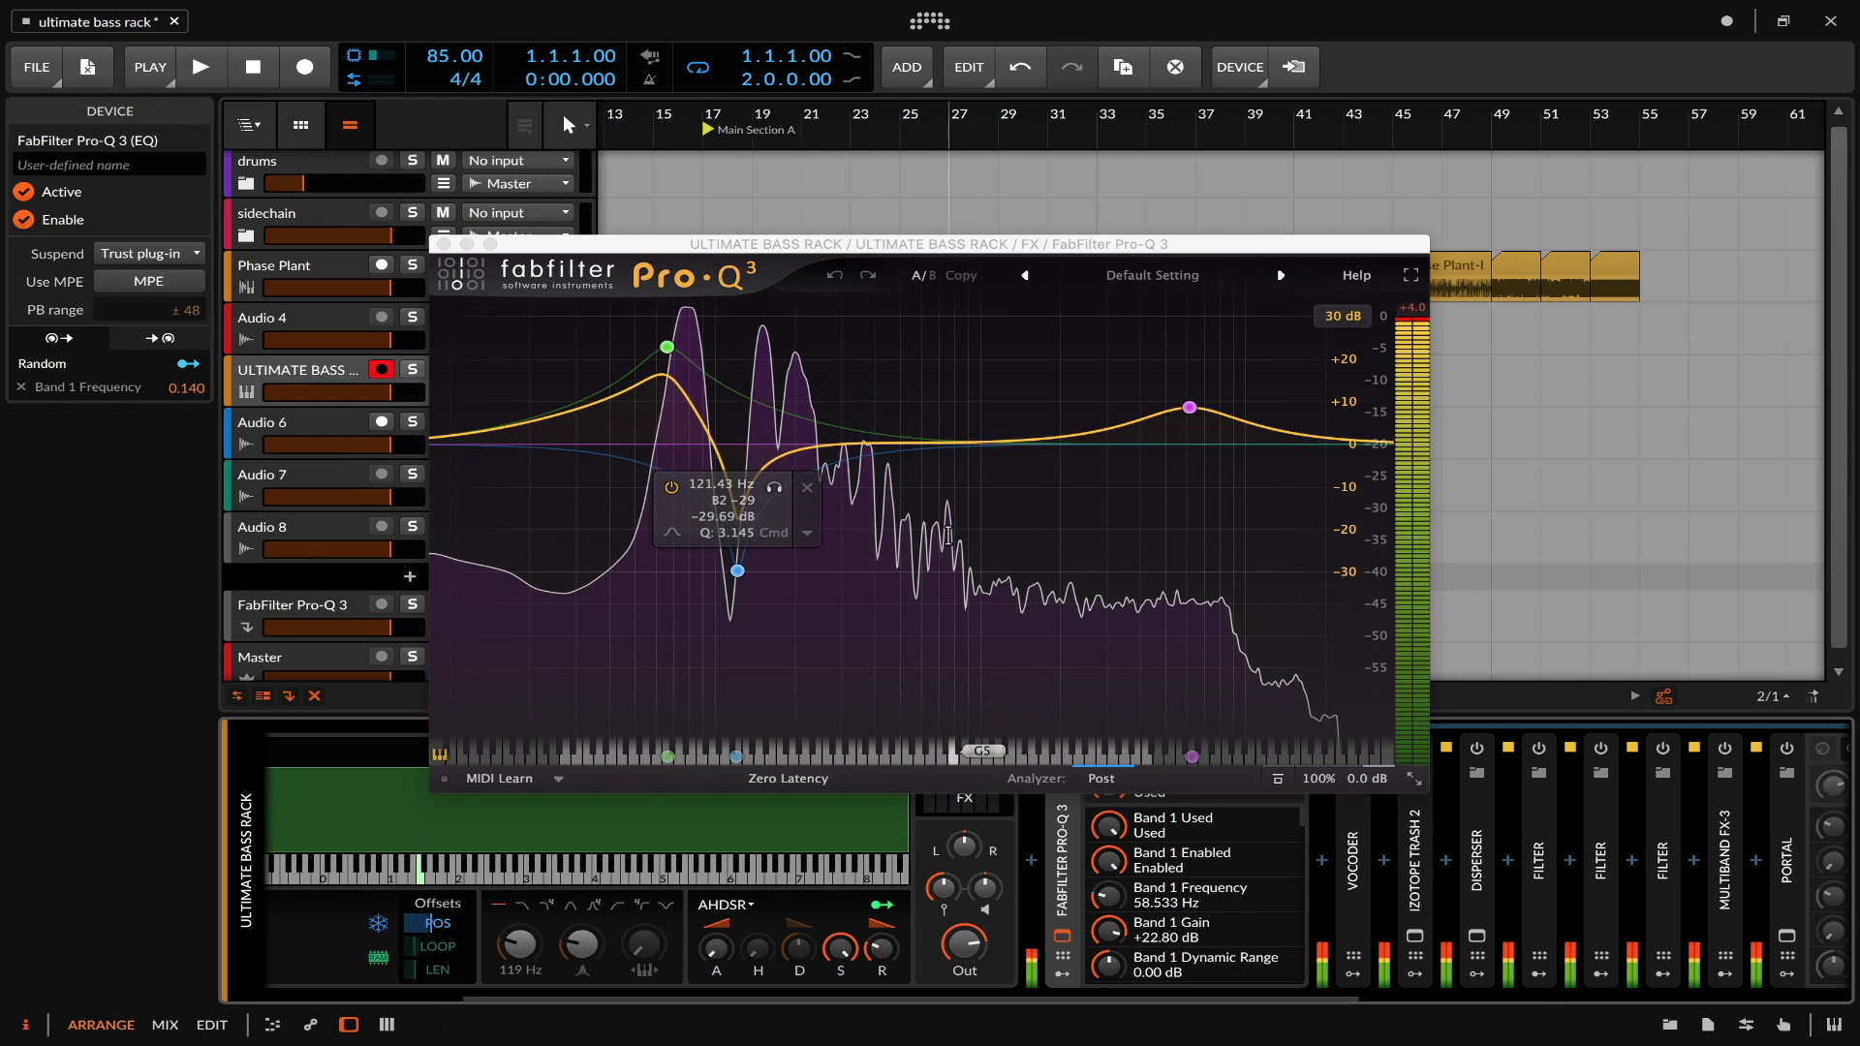
left_click(445, 244)
- Enable and expand the Vocoder in the FX chain and set its Mix to 32.8 % while auditioning
scroll(957, 888, "right", 5)
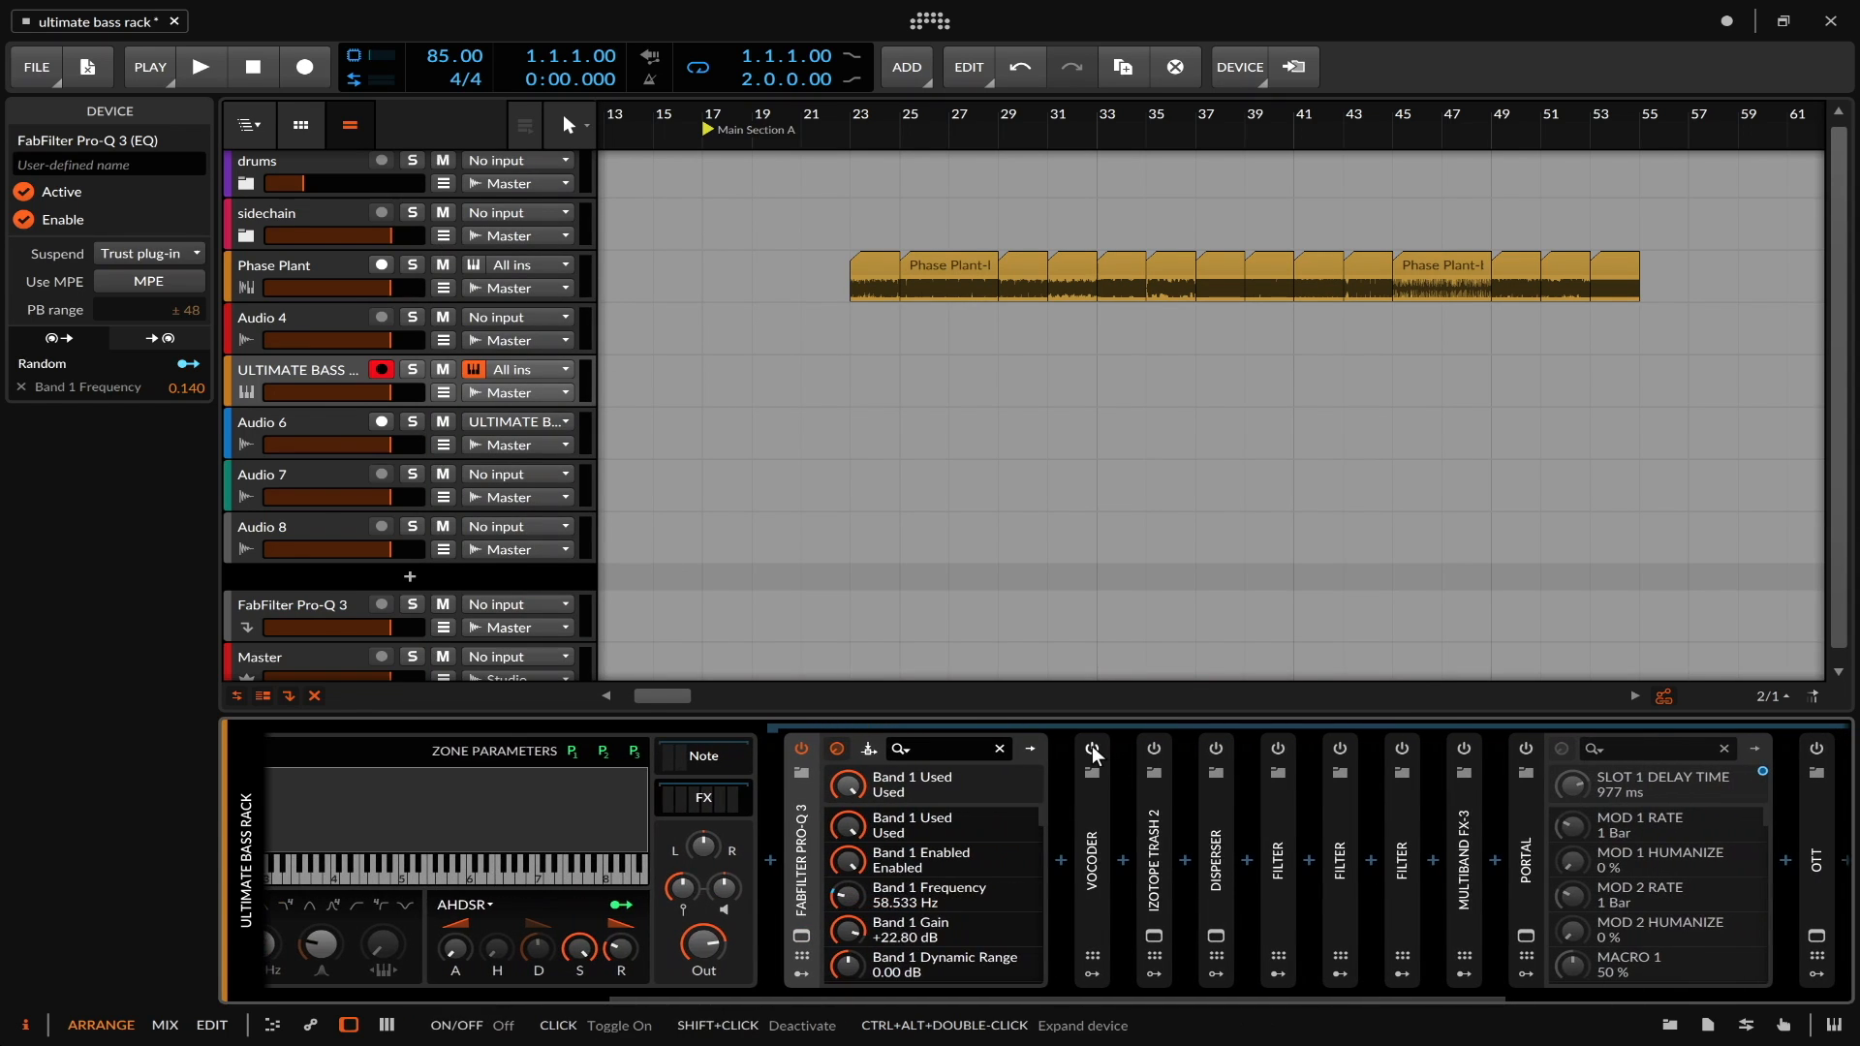
double_click(1091, 828)
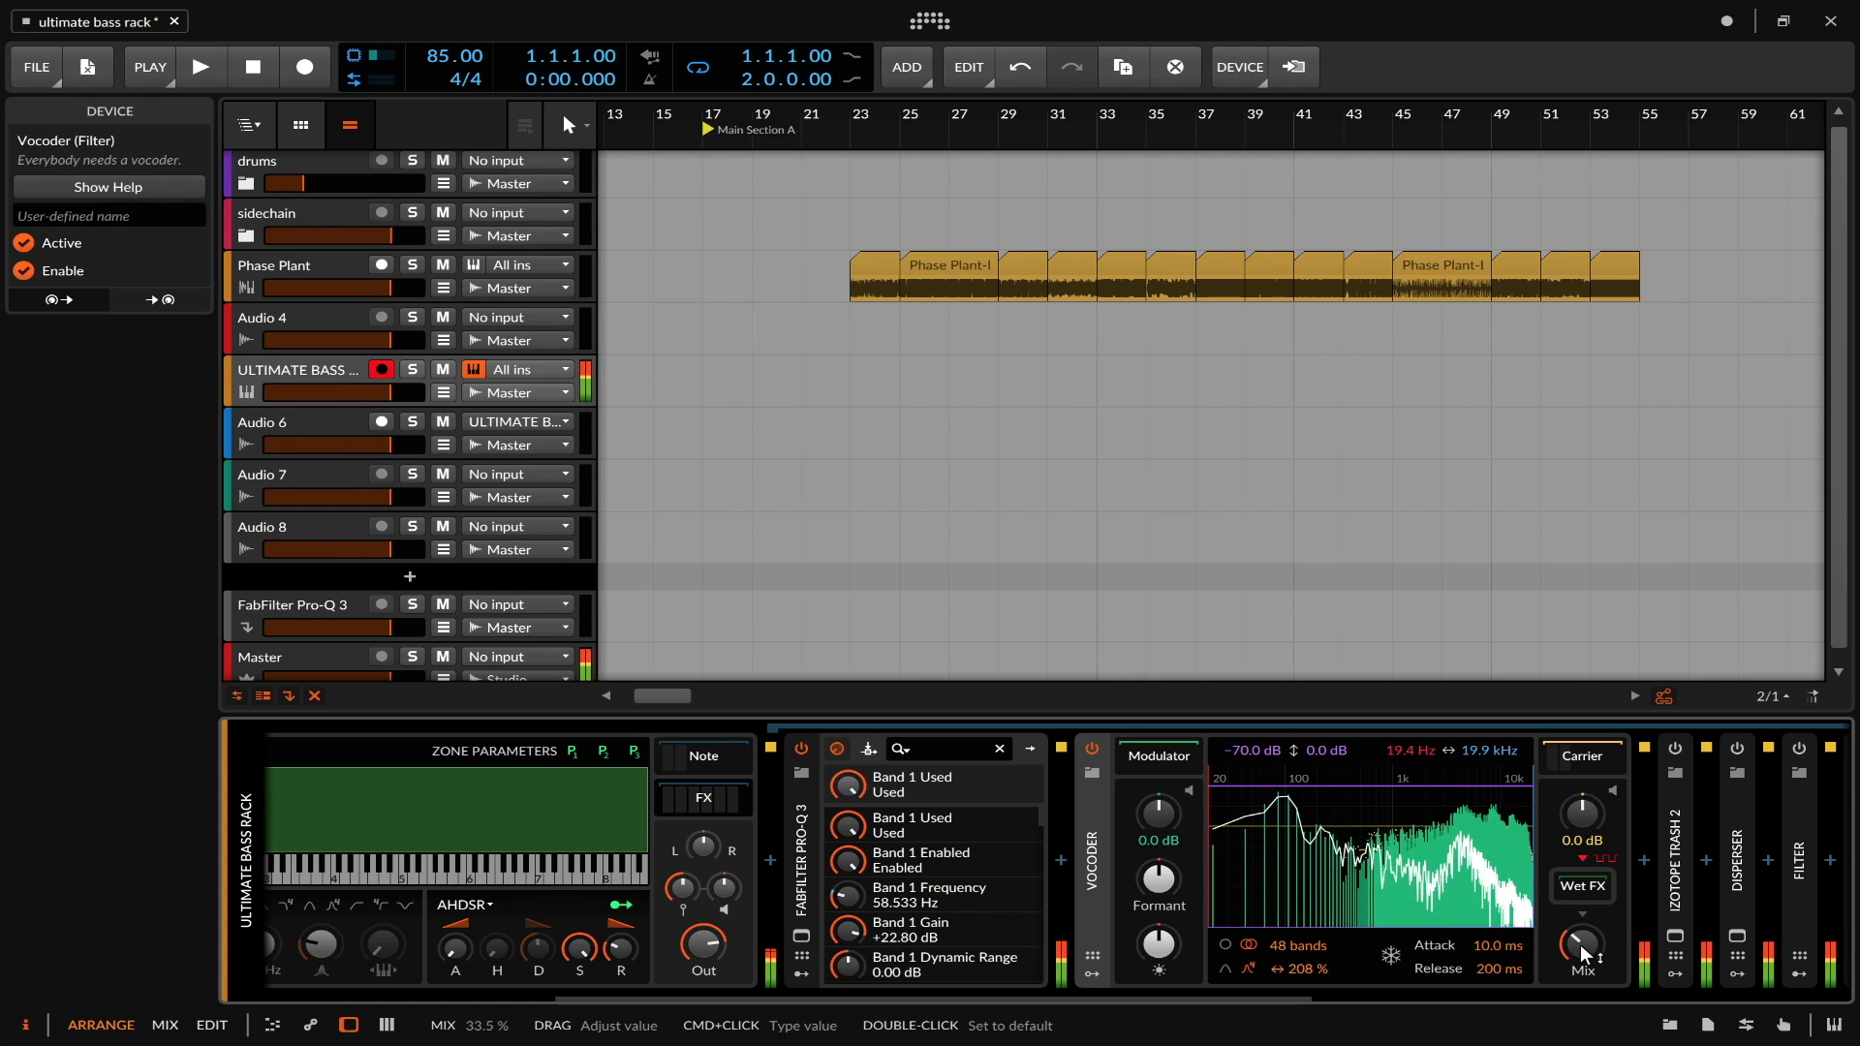
mouse_move(1579, 945)
left_mouse_down()
mouse_move(1581, 910)
mouse_move(1589, 1003)
mouse_move(1574, 944)
left_mouse_up()
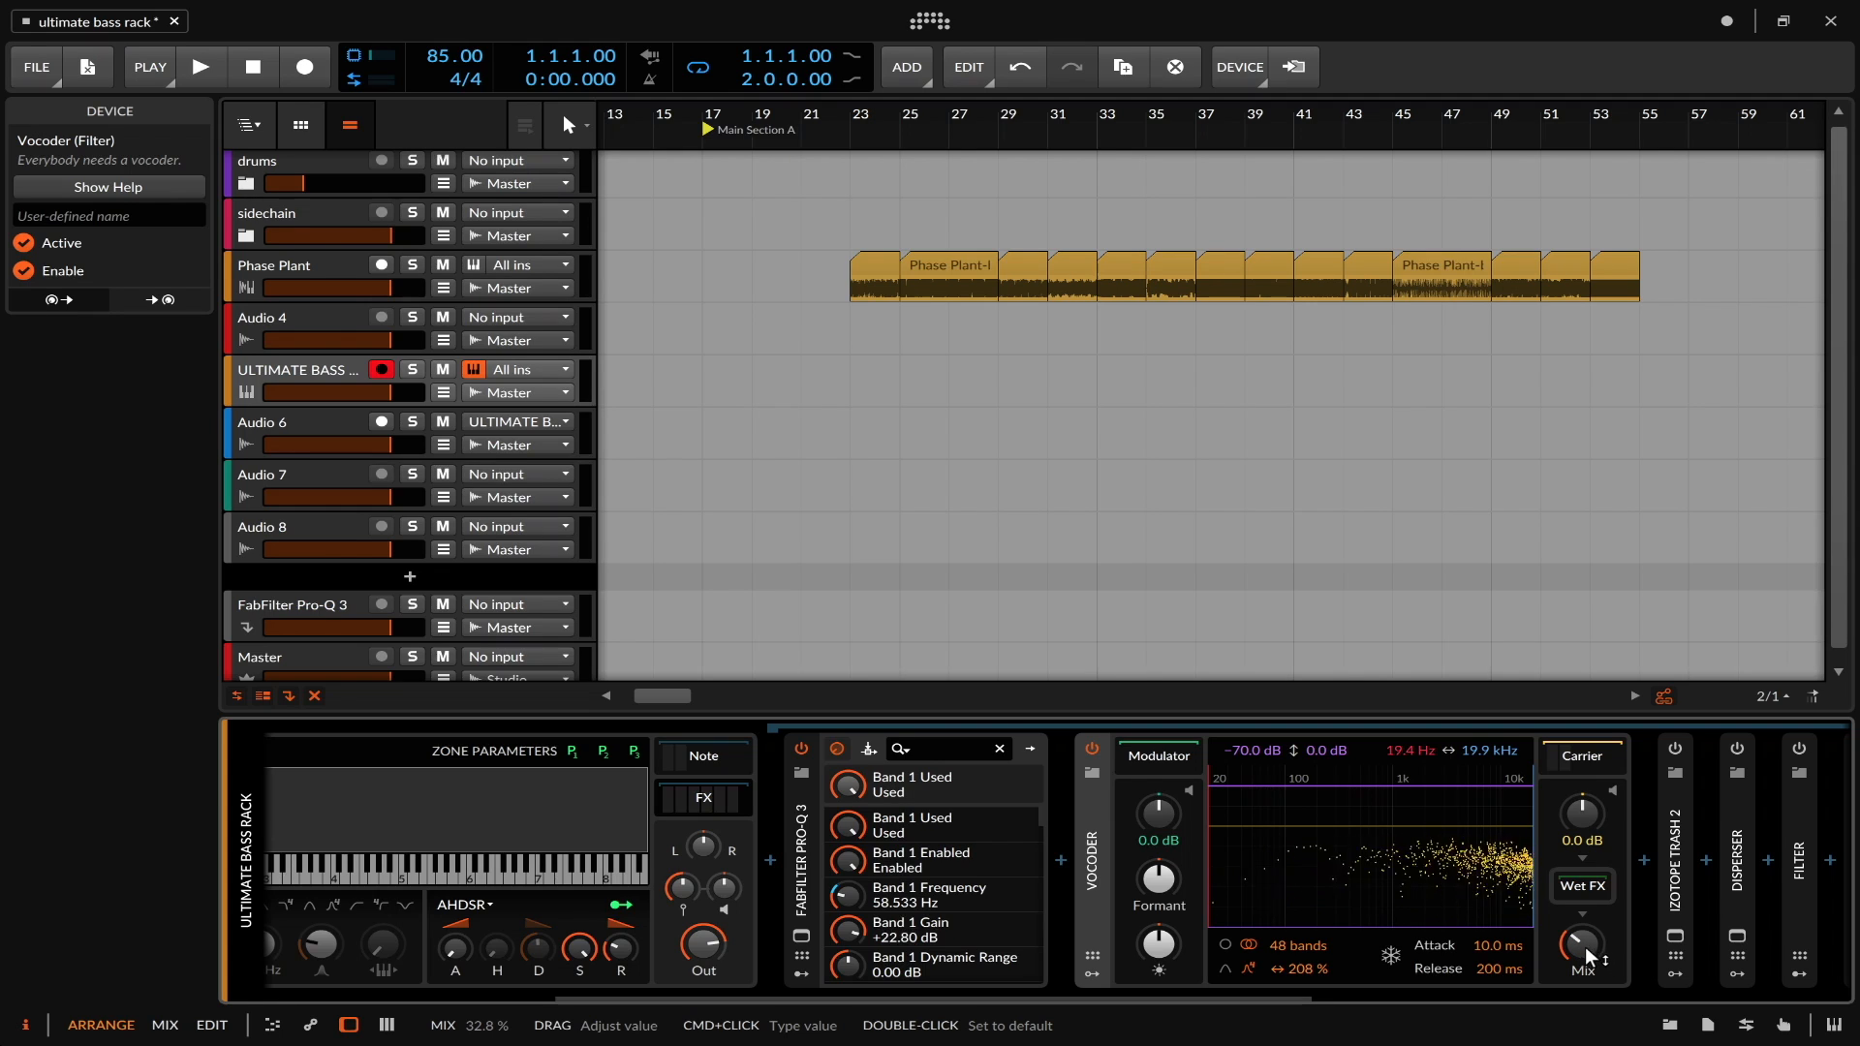
- Enable iZotope Trash 2 in the FX chain and review its Tape Saturation distortion settings in the plug-in window
scroll(1397, 856, "right", 5)
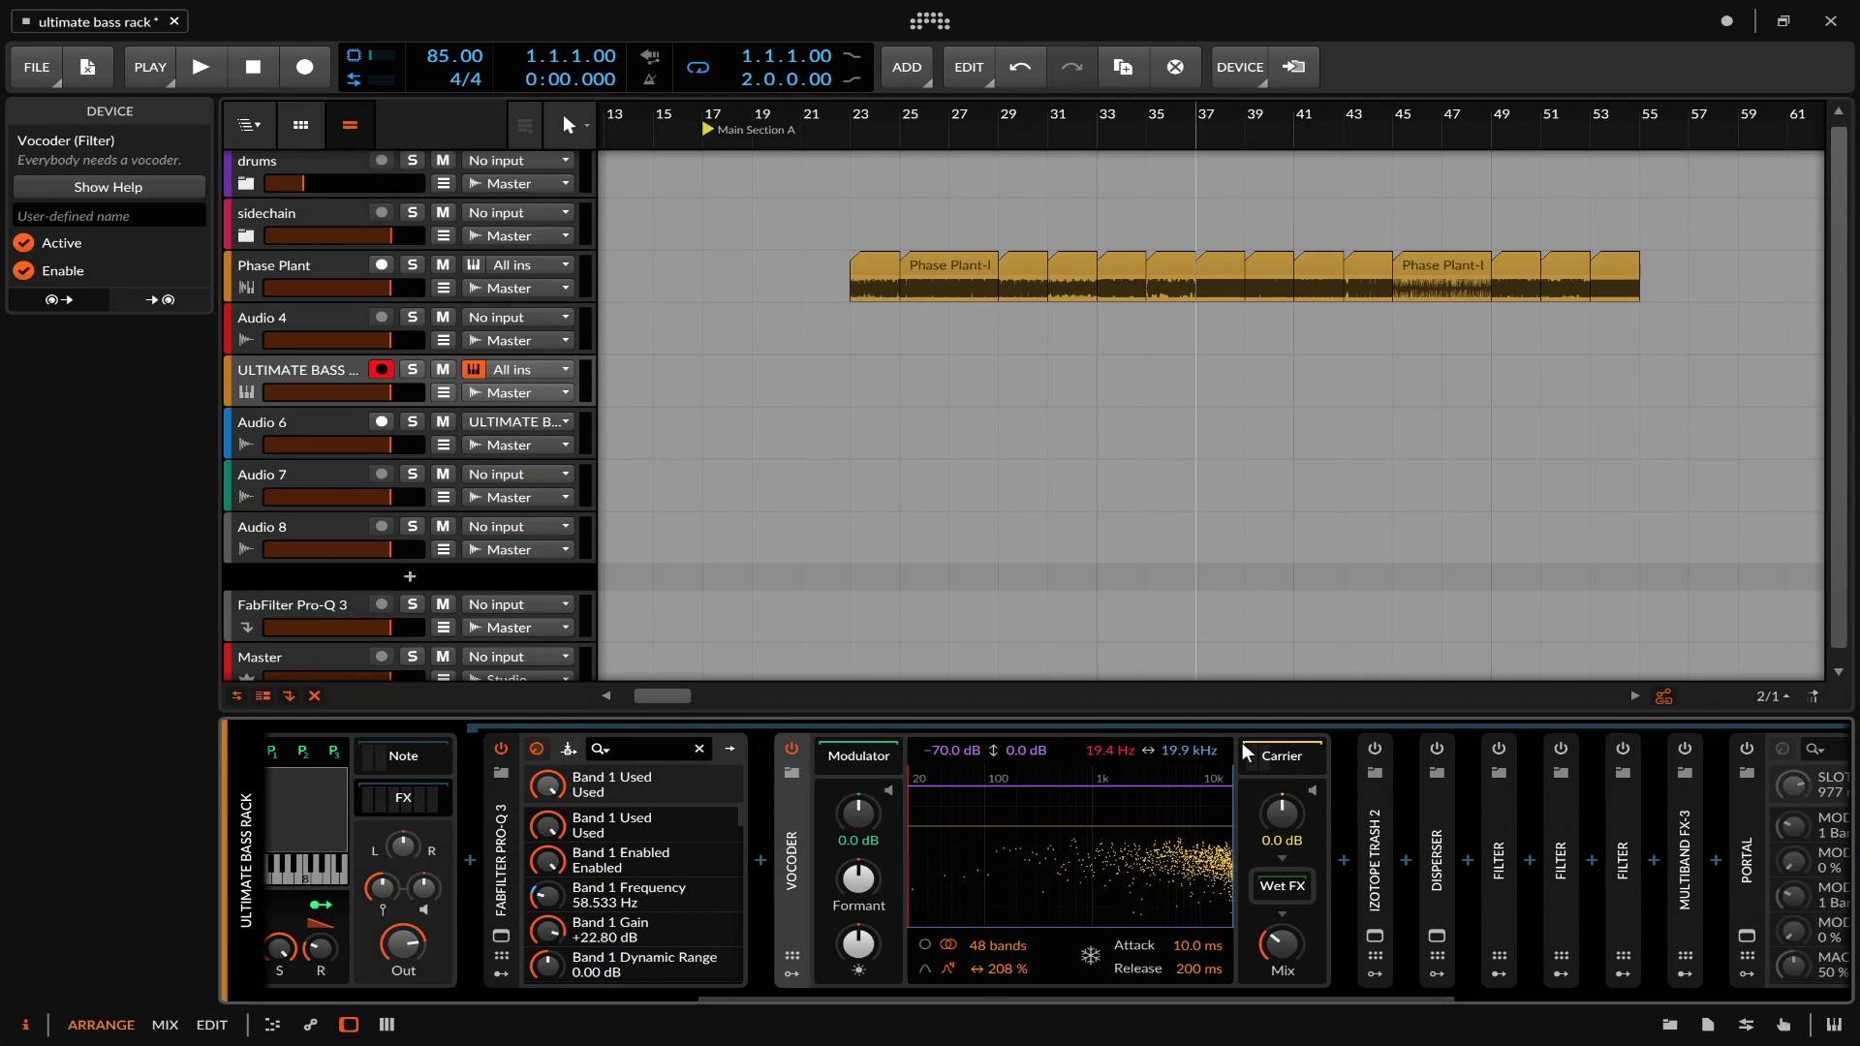
left_click(1373, 891)
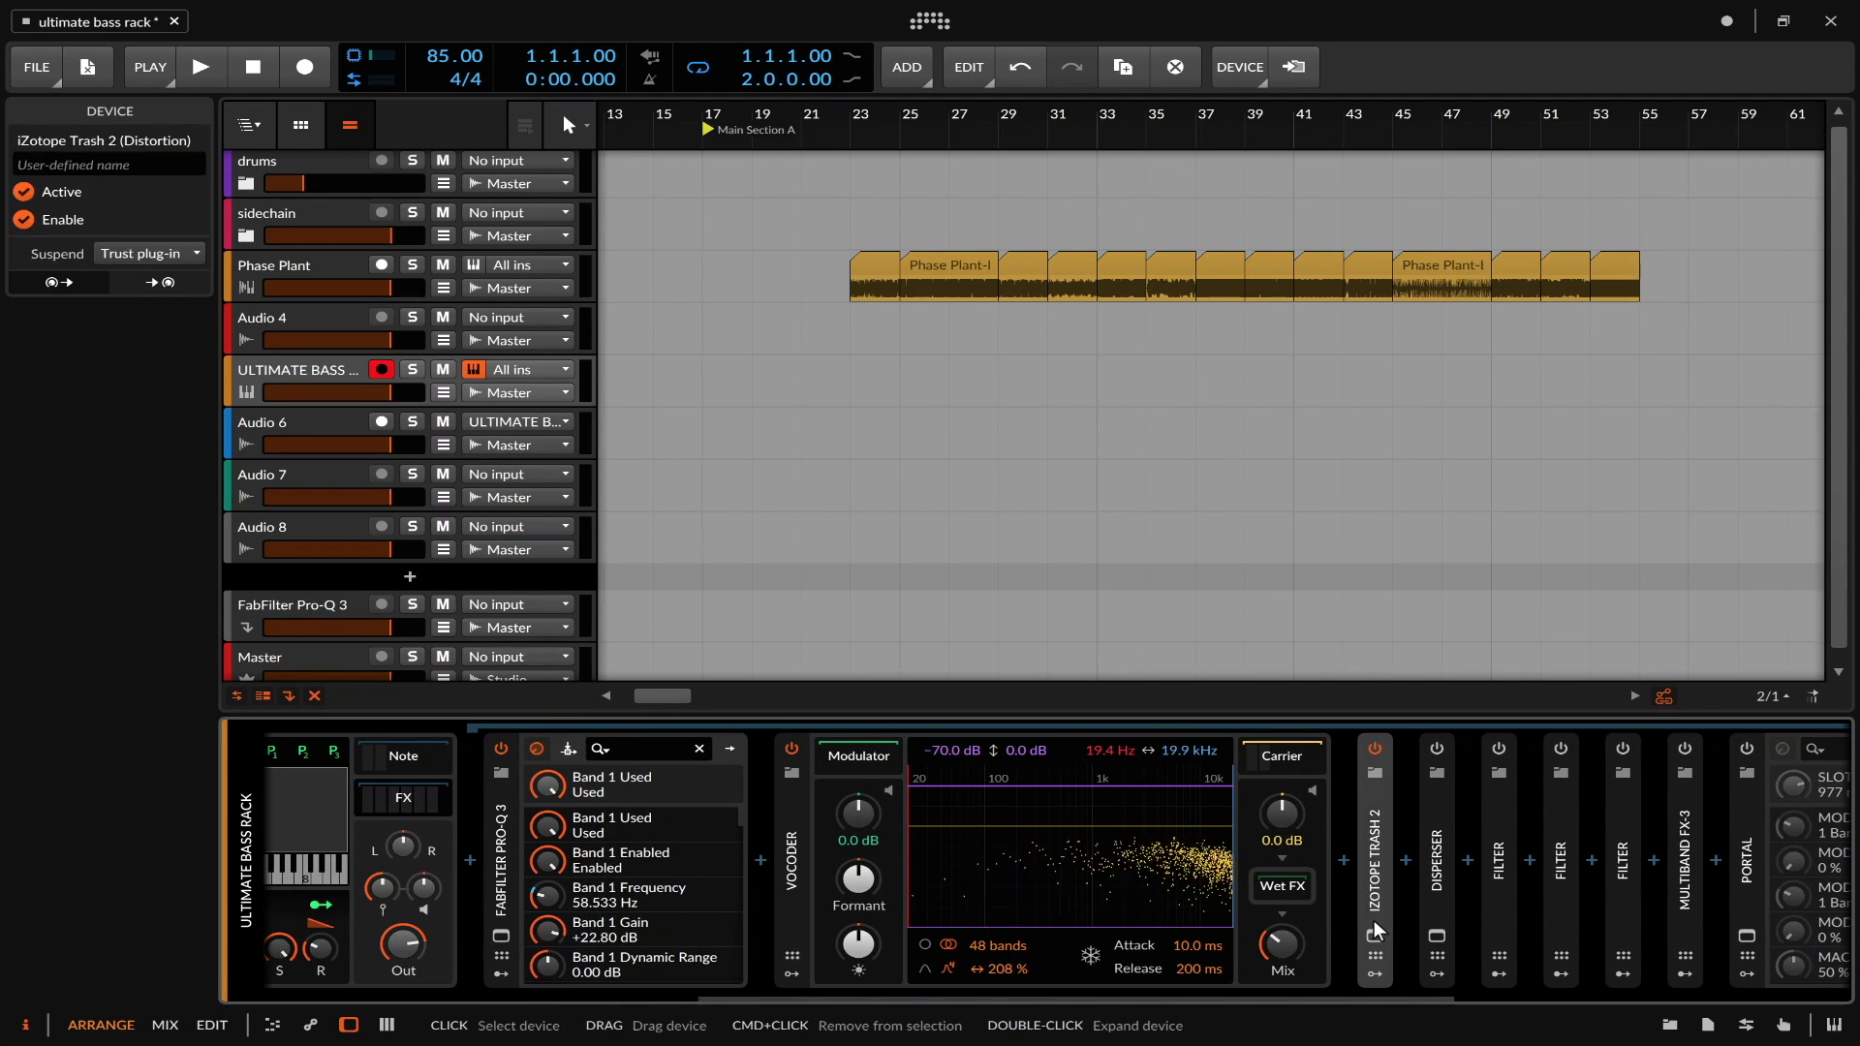
left_click(1376, 935)
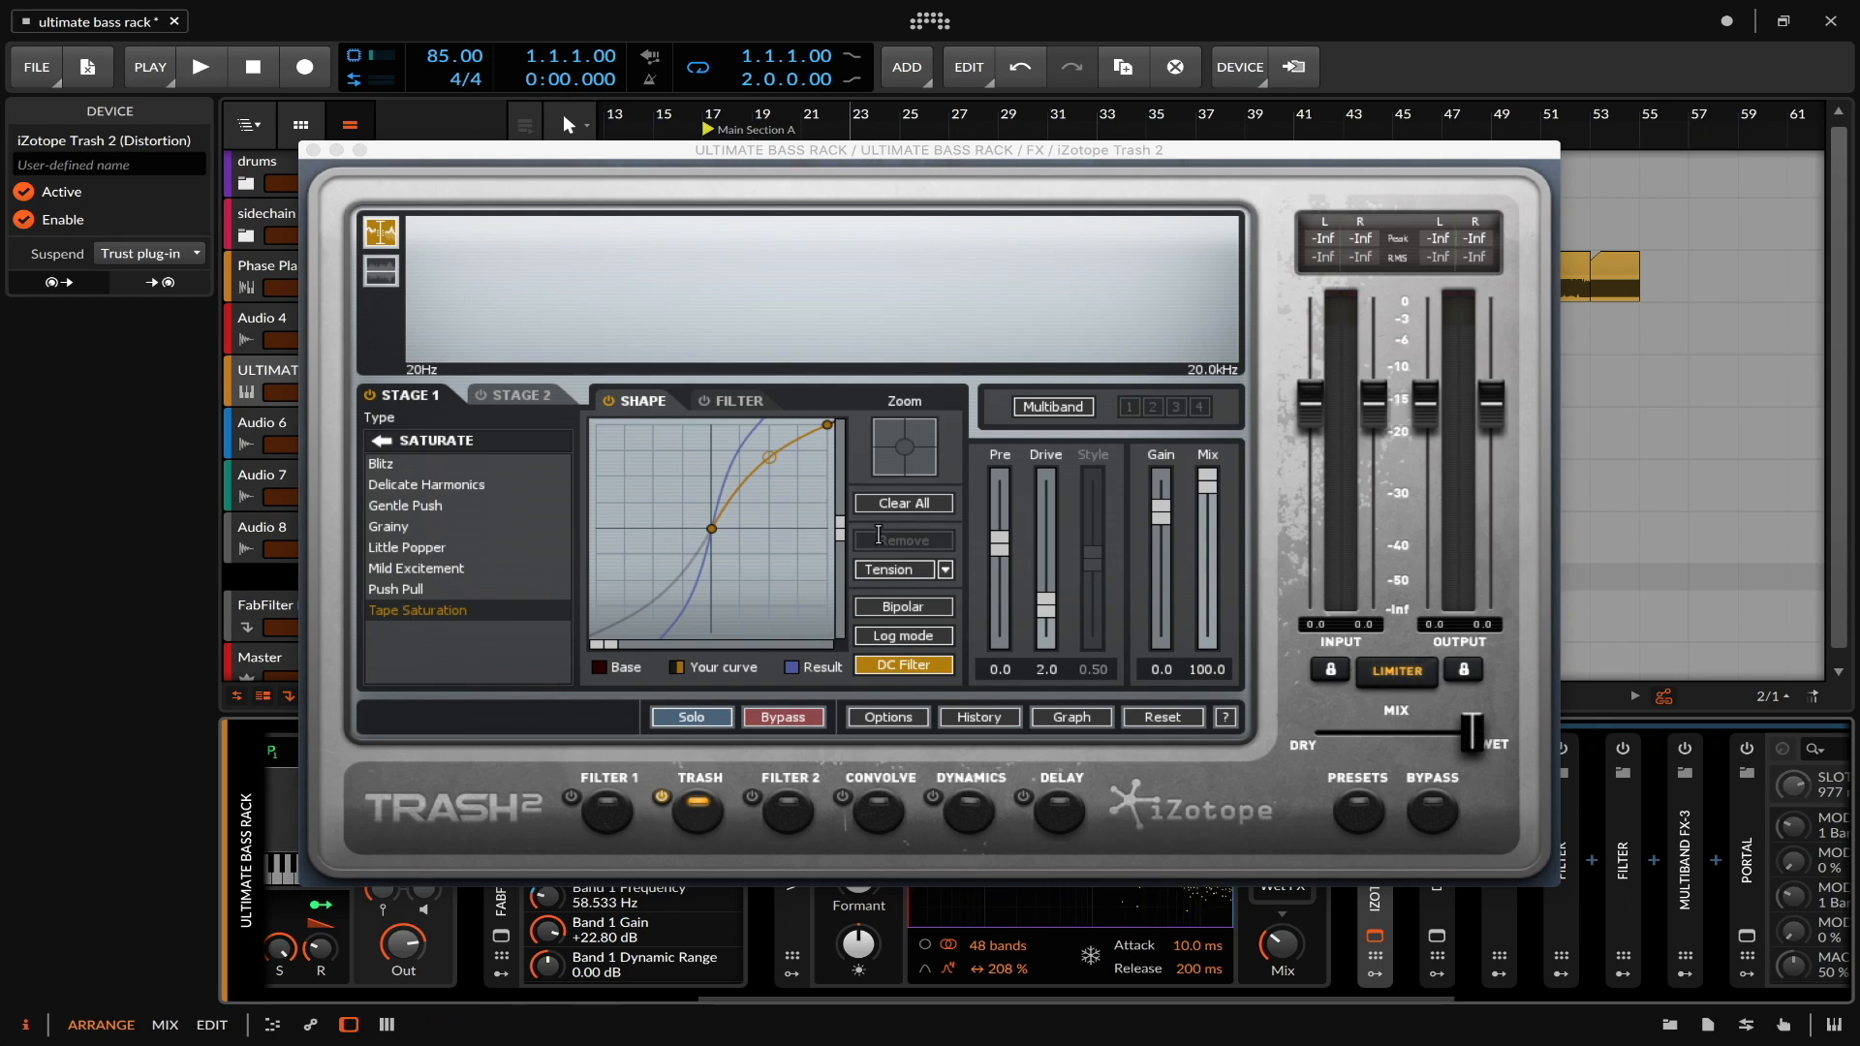
scroll(1422, 936, "left", 5)
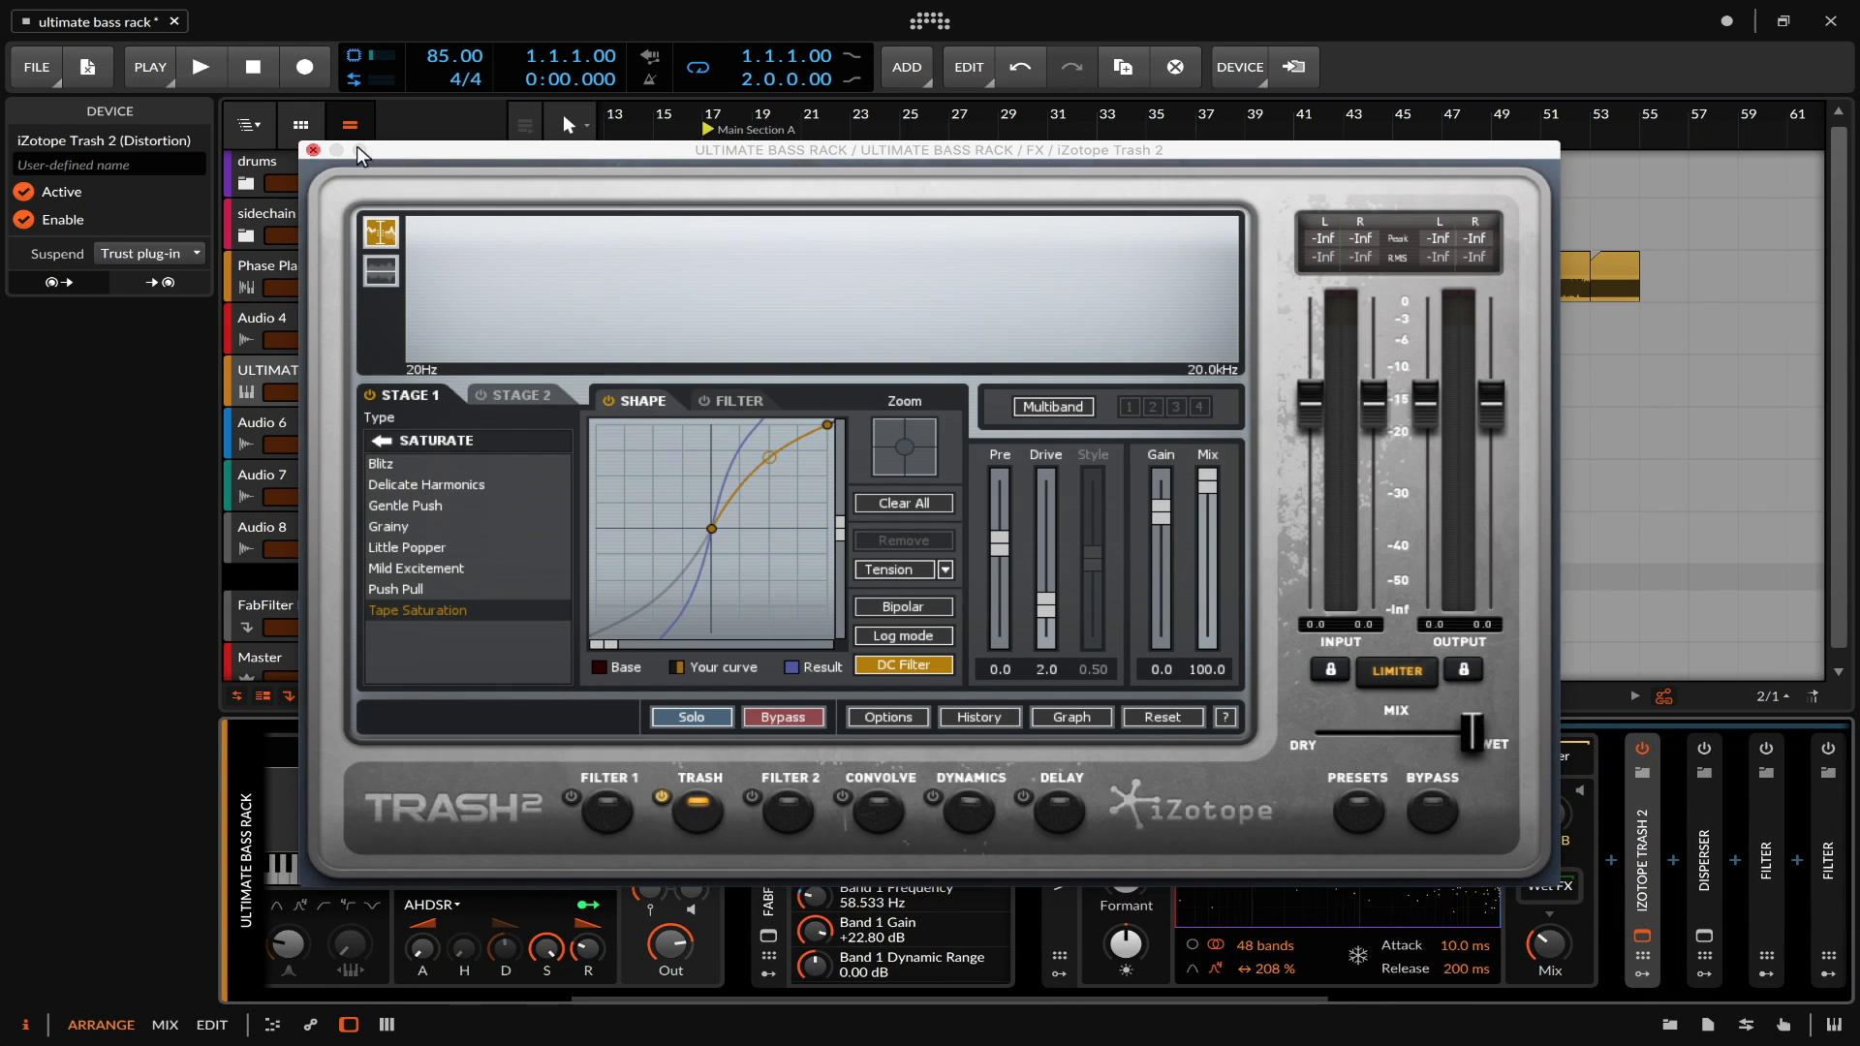
left_click(312, 151)
- Enable Disperser in the FX chain, view its amount, frequency and pinch settings, and close its plug-in window
scroll(1046, 770, "down", 5)
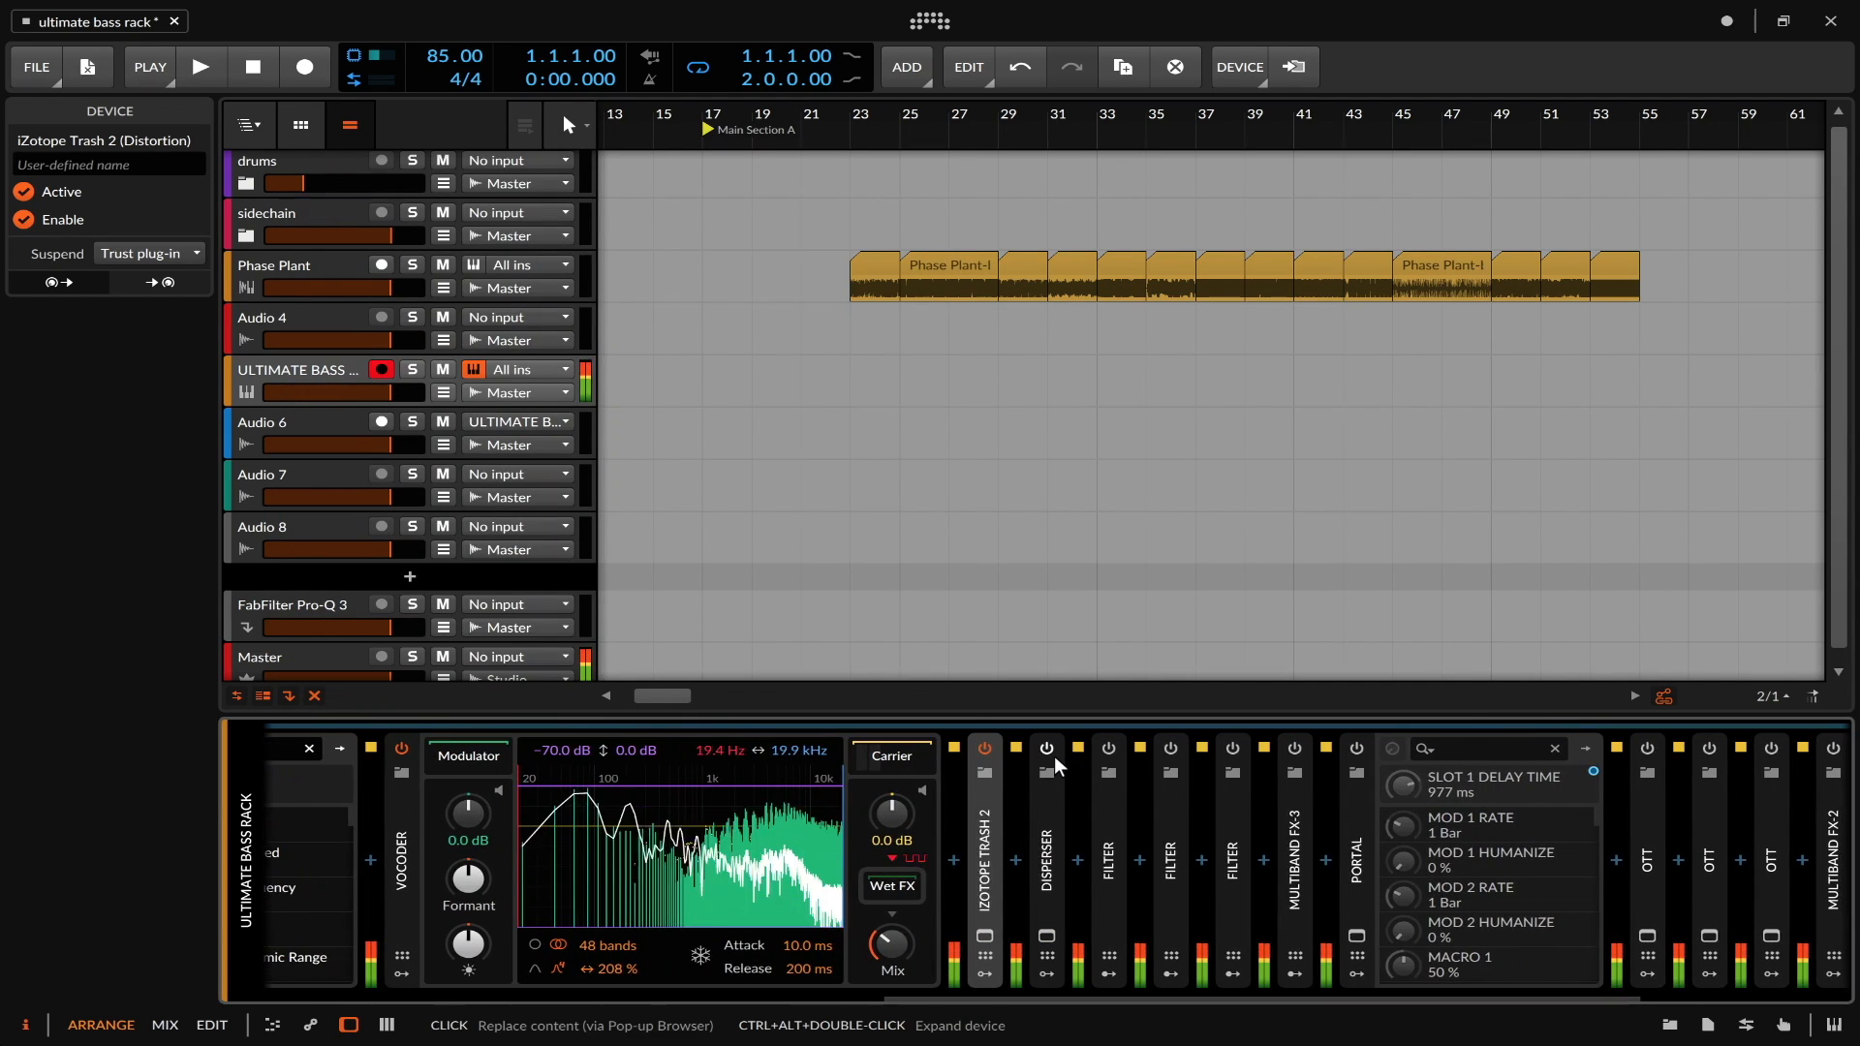
left_click(1046, 749)
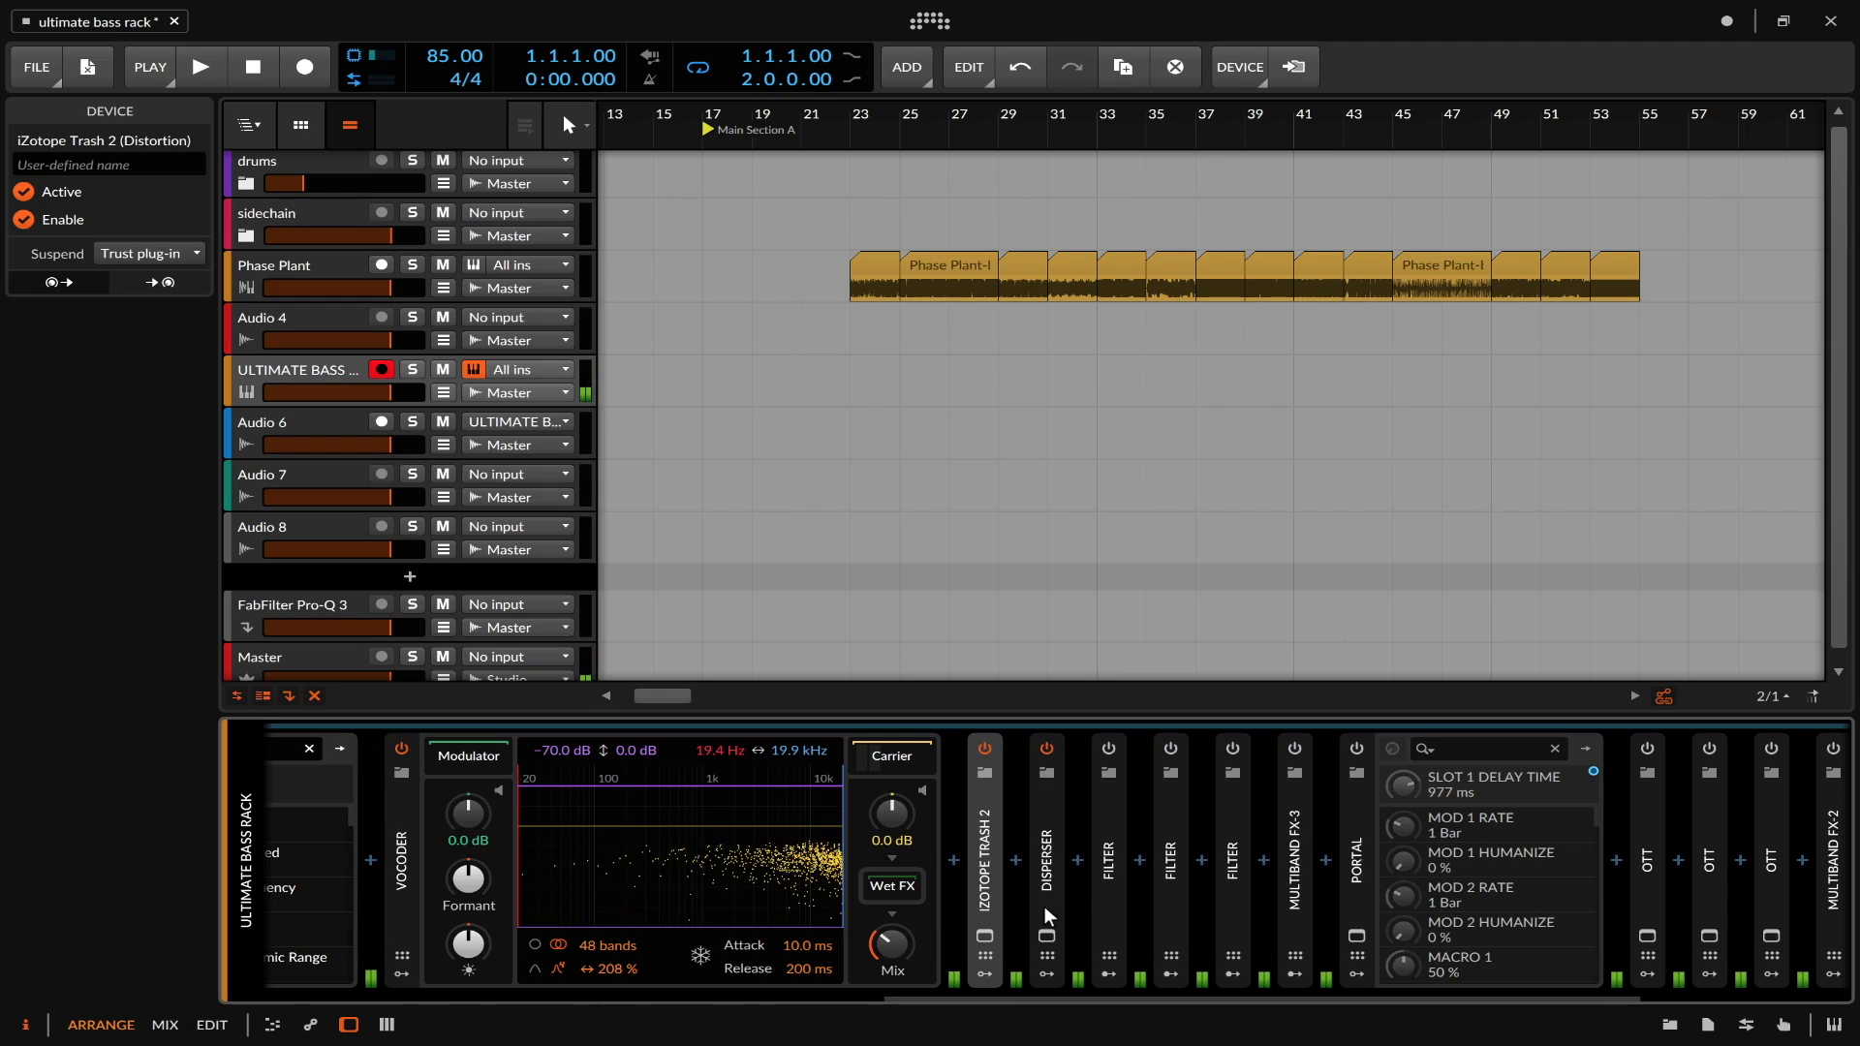
left_click(1045, 935)
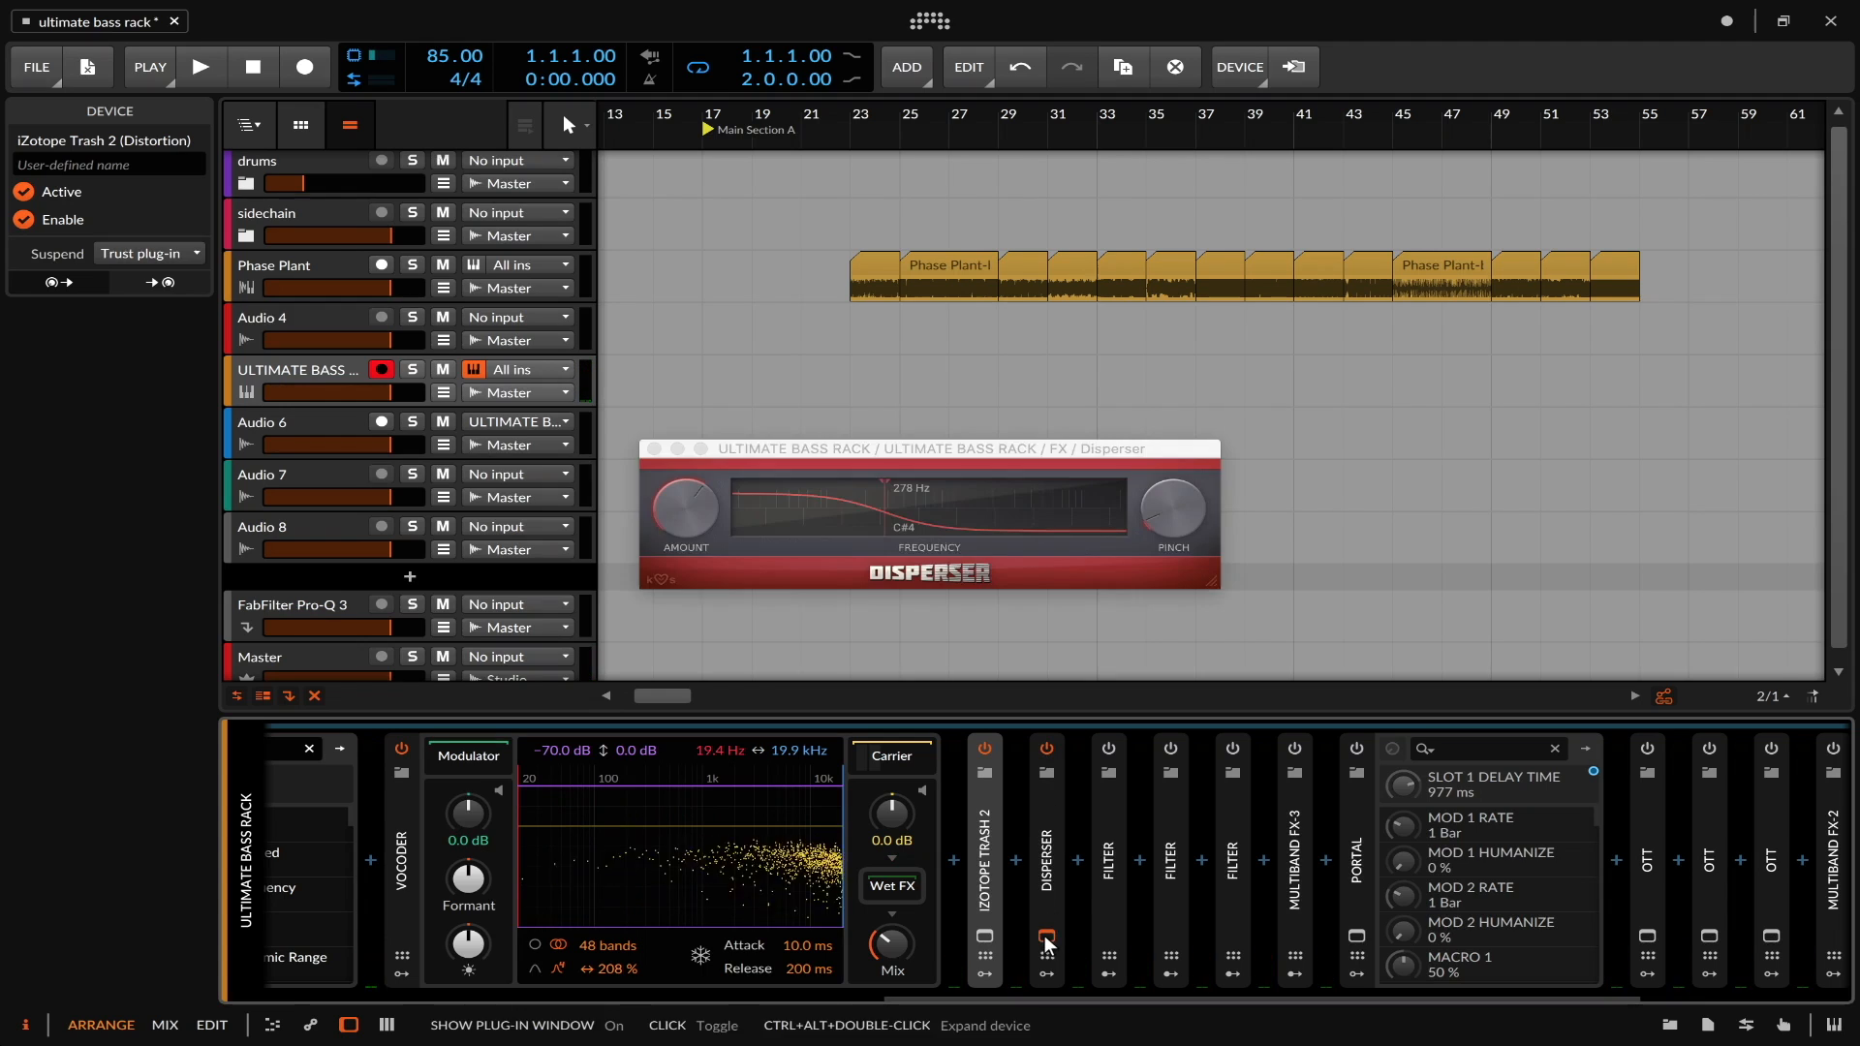
left_click(655, 448)
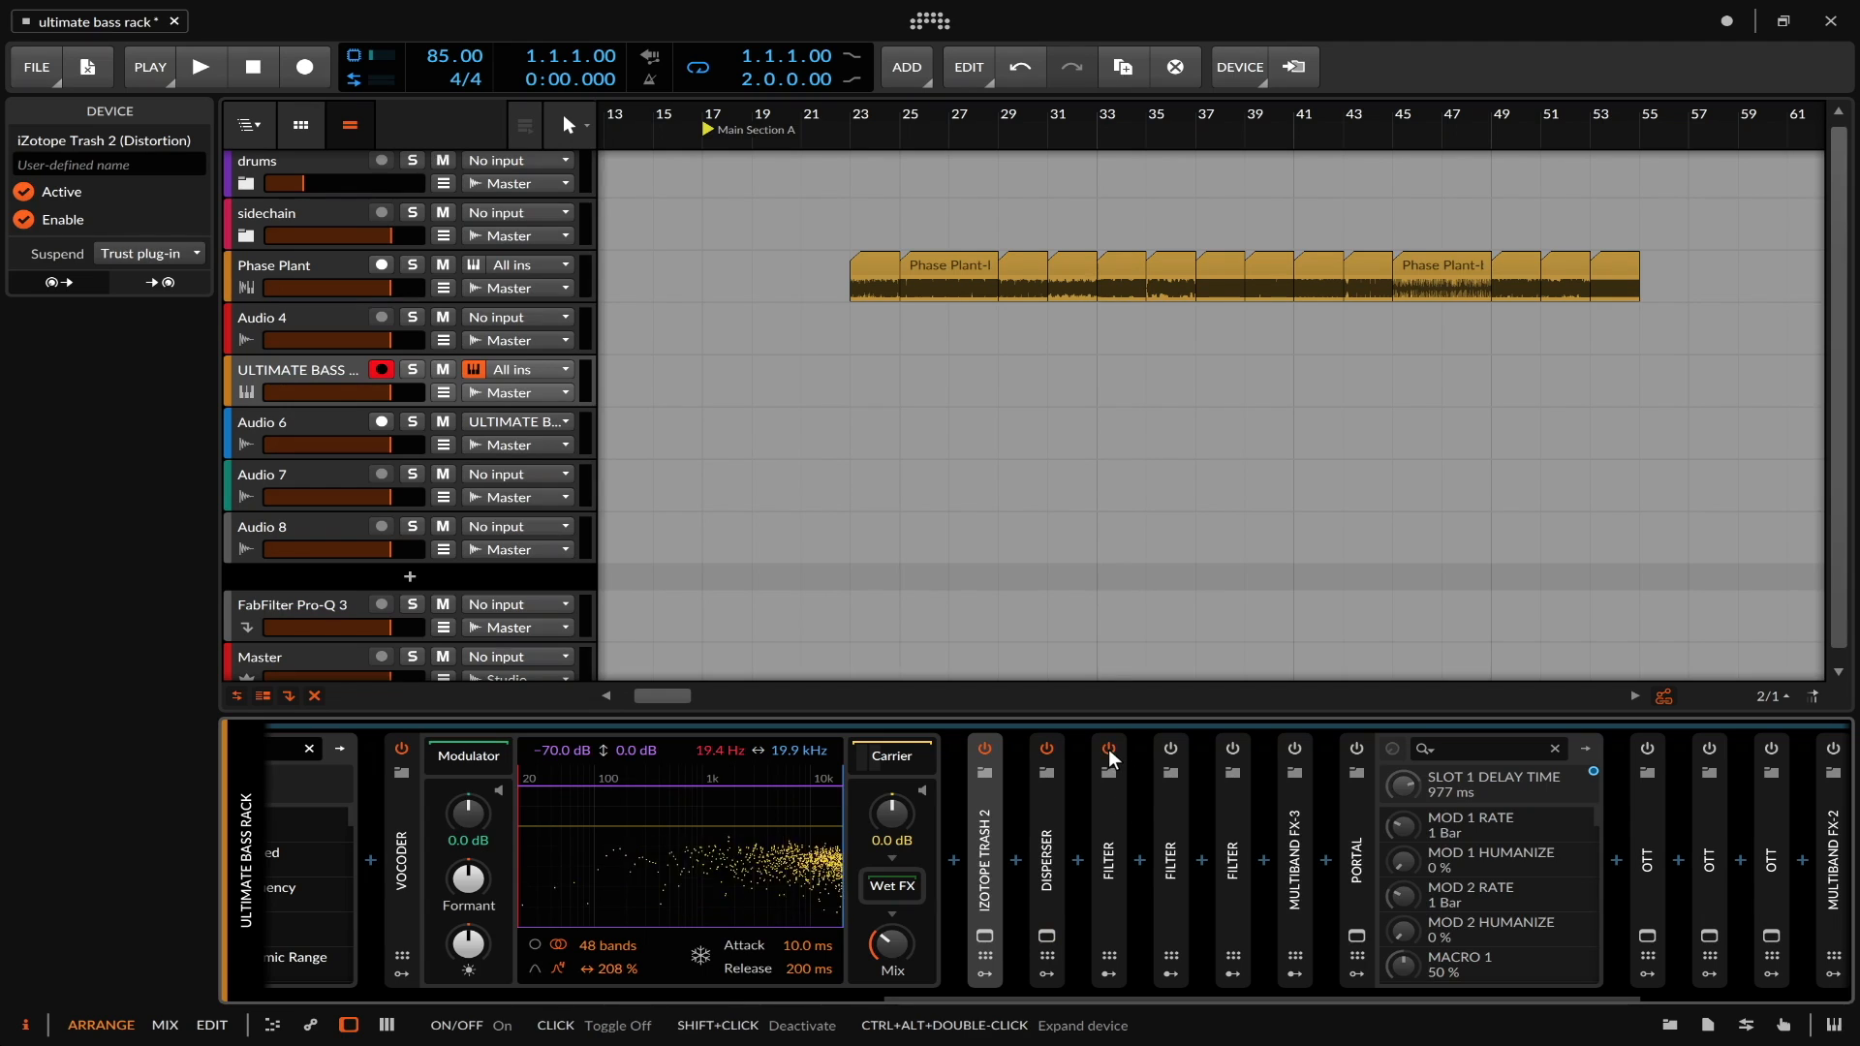
- Enable the three Filter devices after Disperser and expand each one to show its curve while auditioning
left_click(1109, 747)
left_click(1170, 748)
left_click(1233, 747)
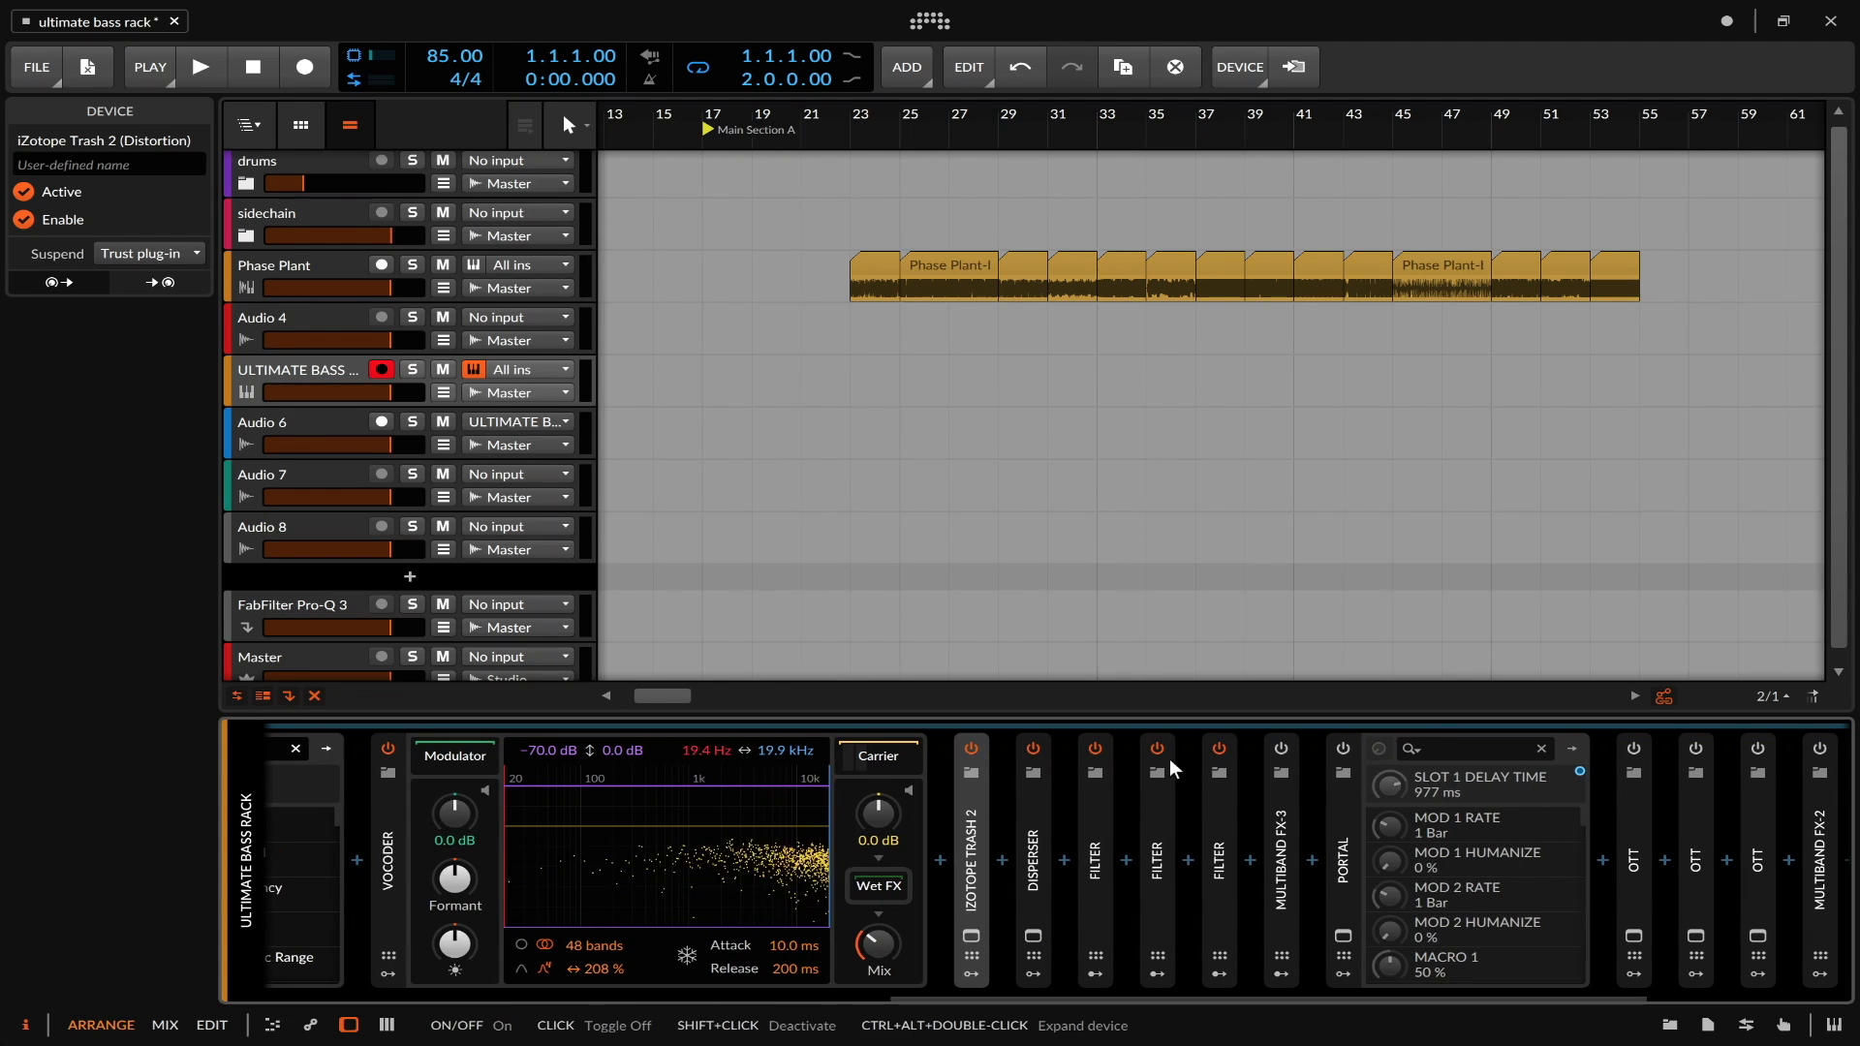
double_click(1100, 800)
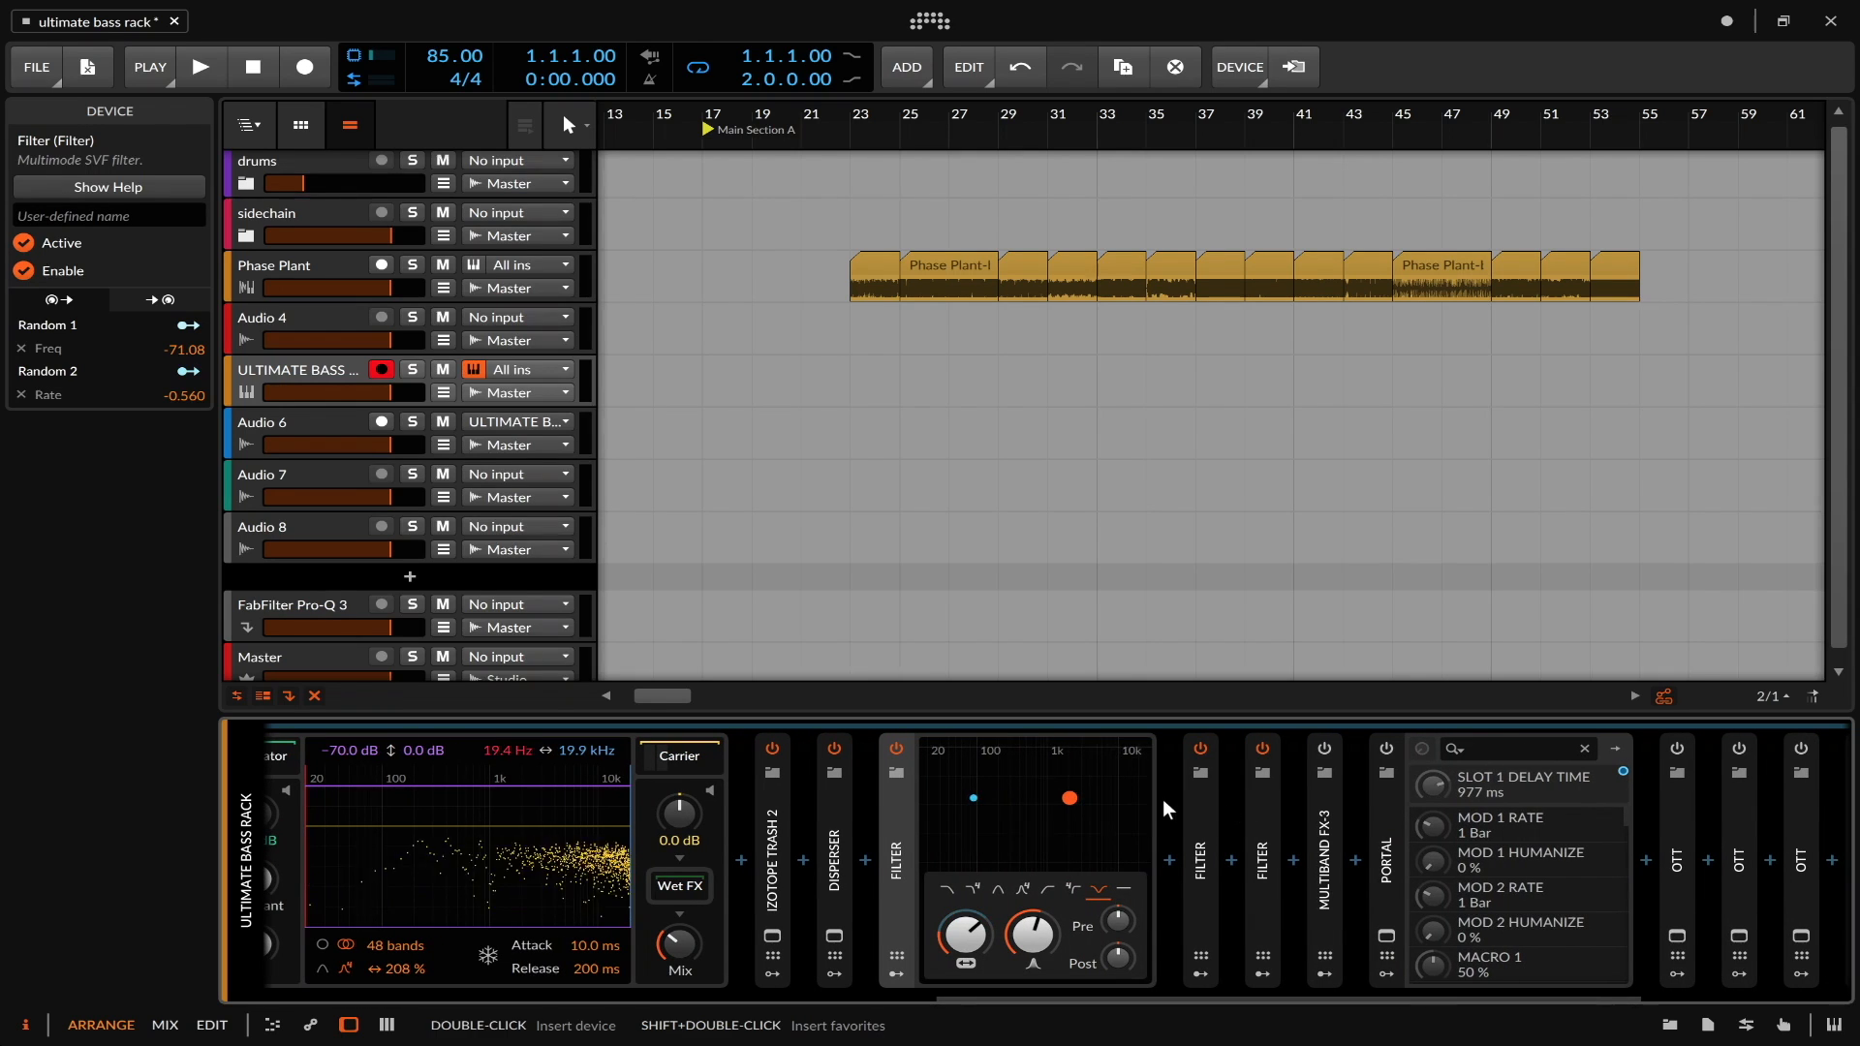
double_click(1203, 812)
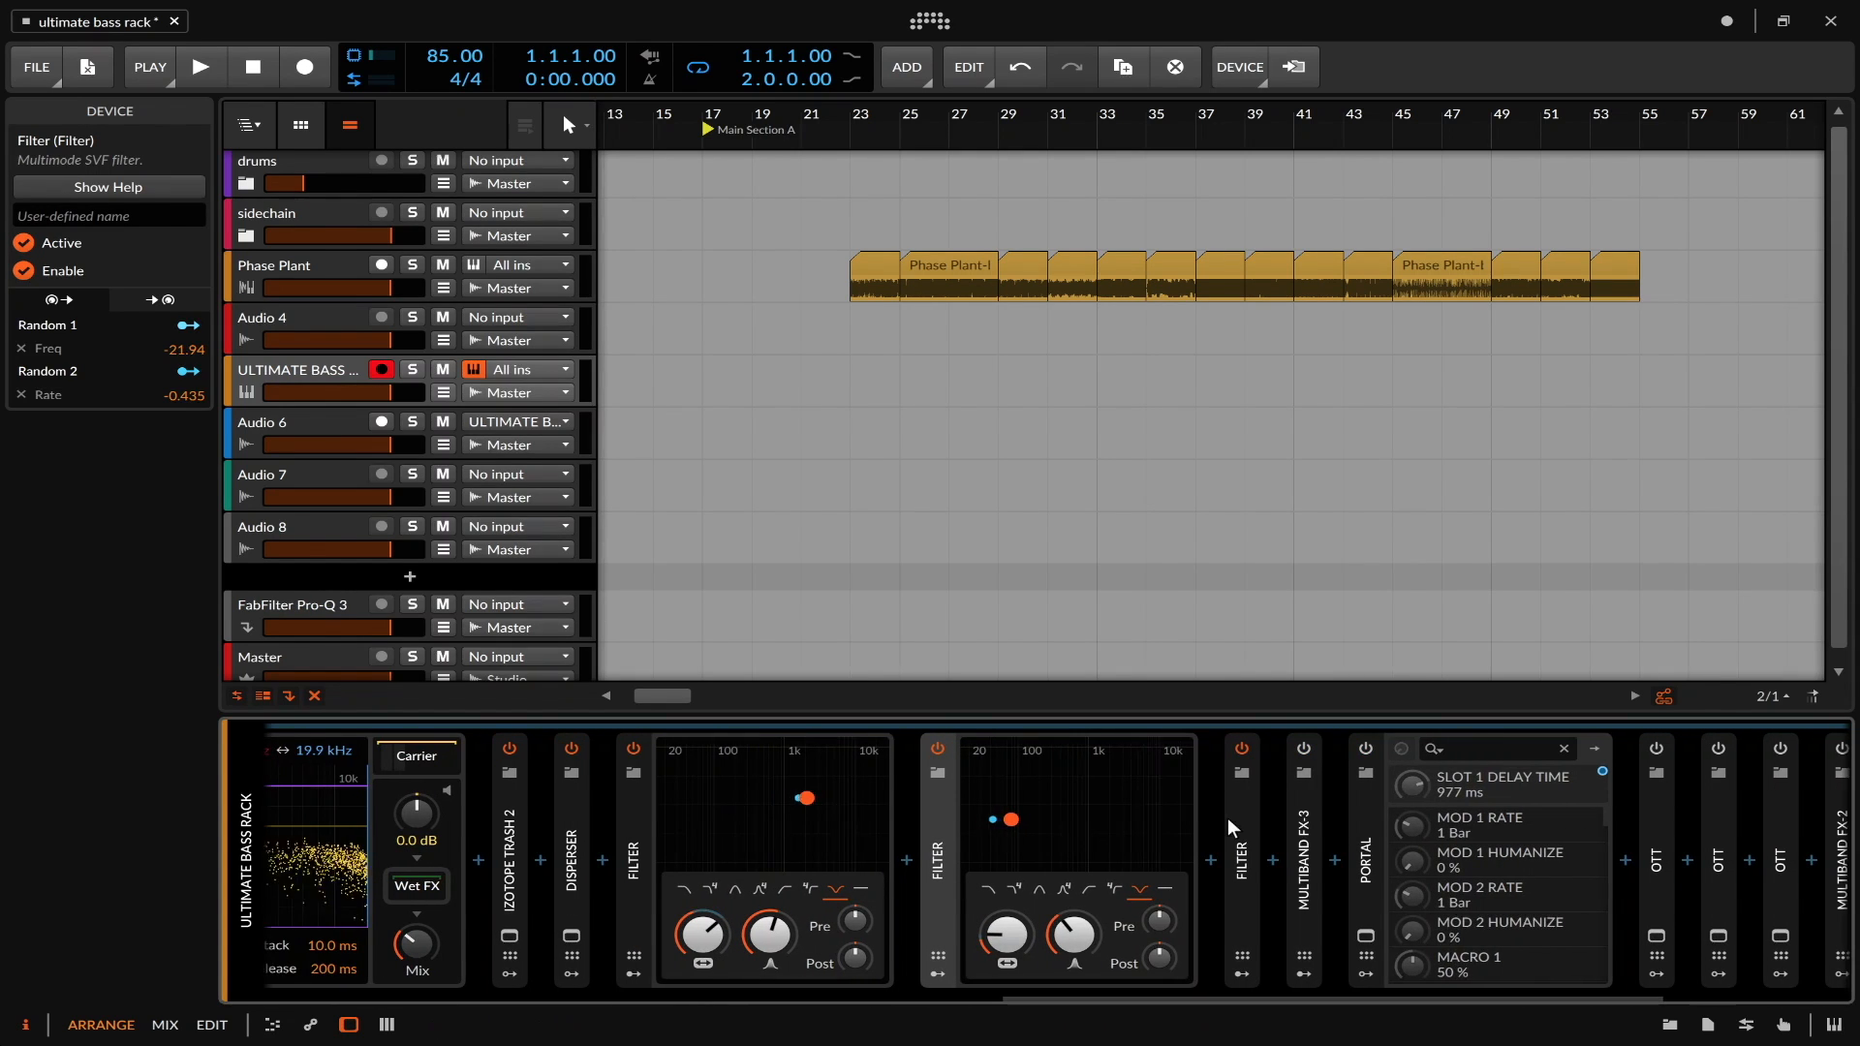
double_click(1238, 815)
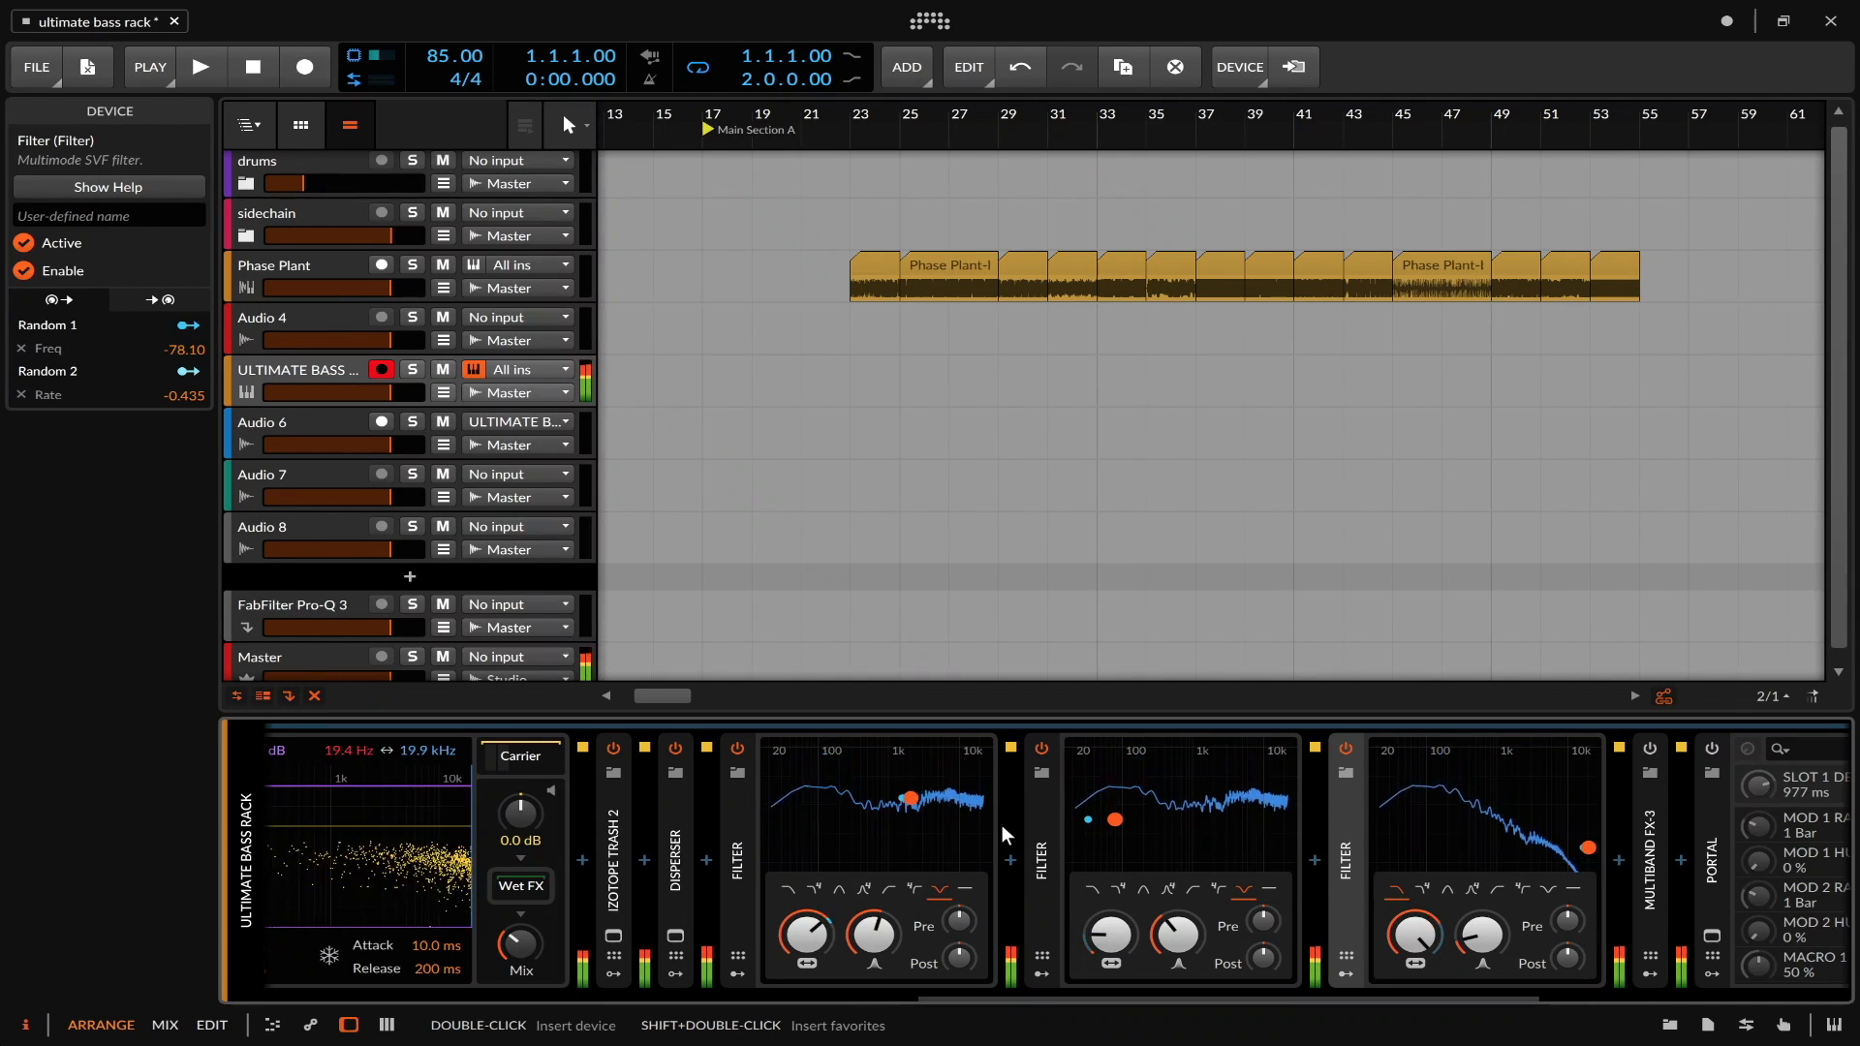
- Collapse the three Filters, enable the expanded Multiband FX-3, and inspect its Low, Mid and High band chains
double_click(732, 822)
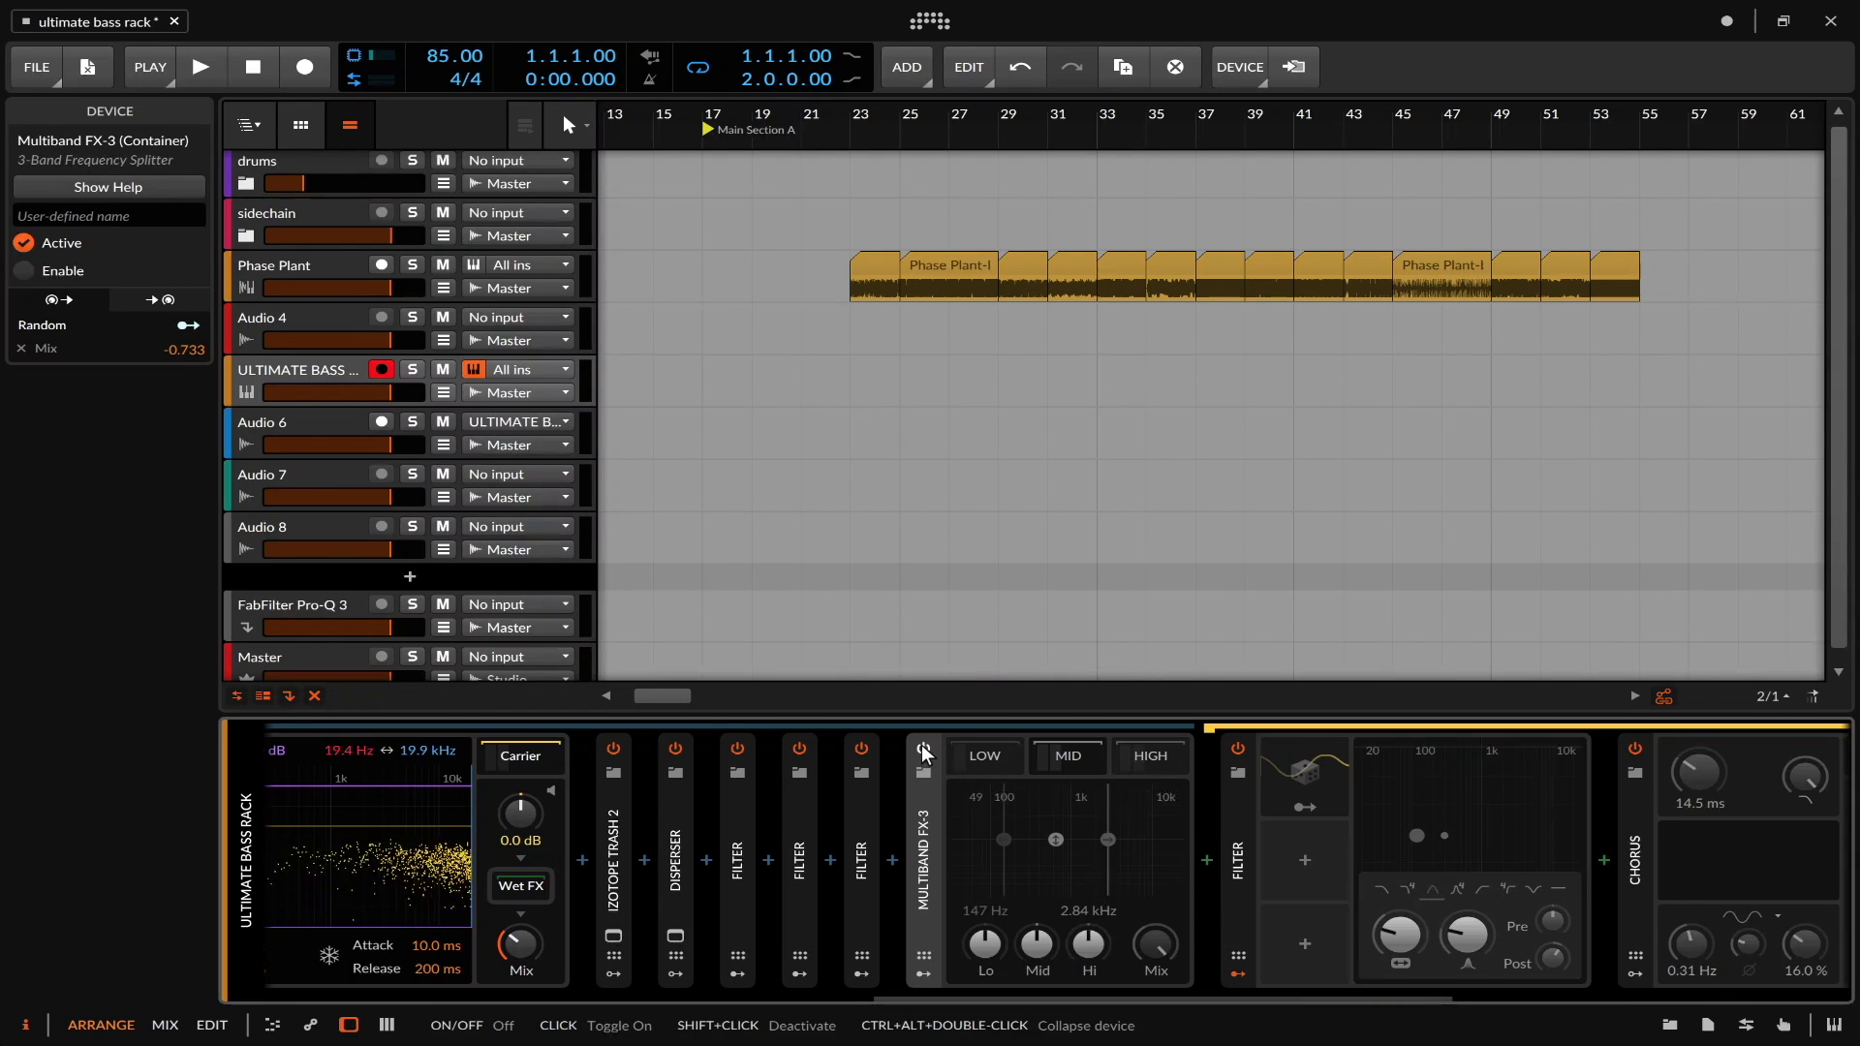
left_click(921, 745)
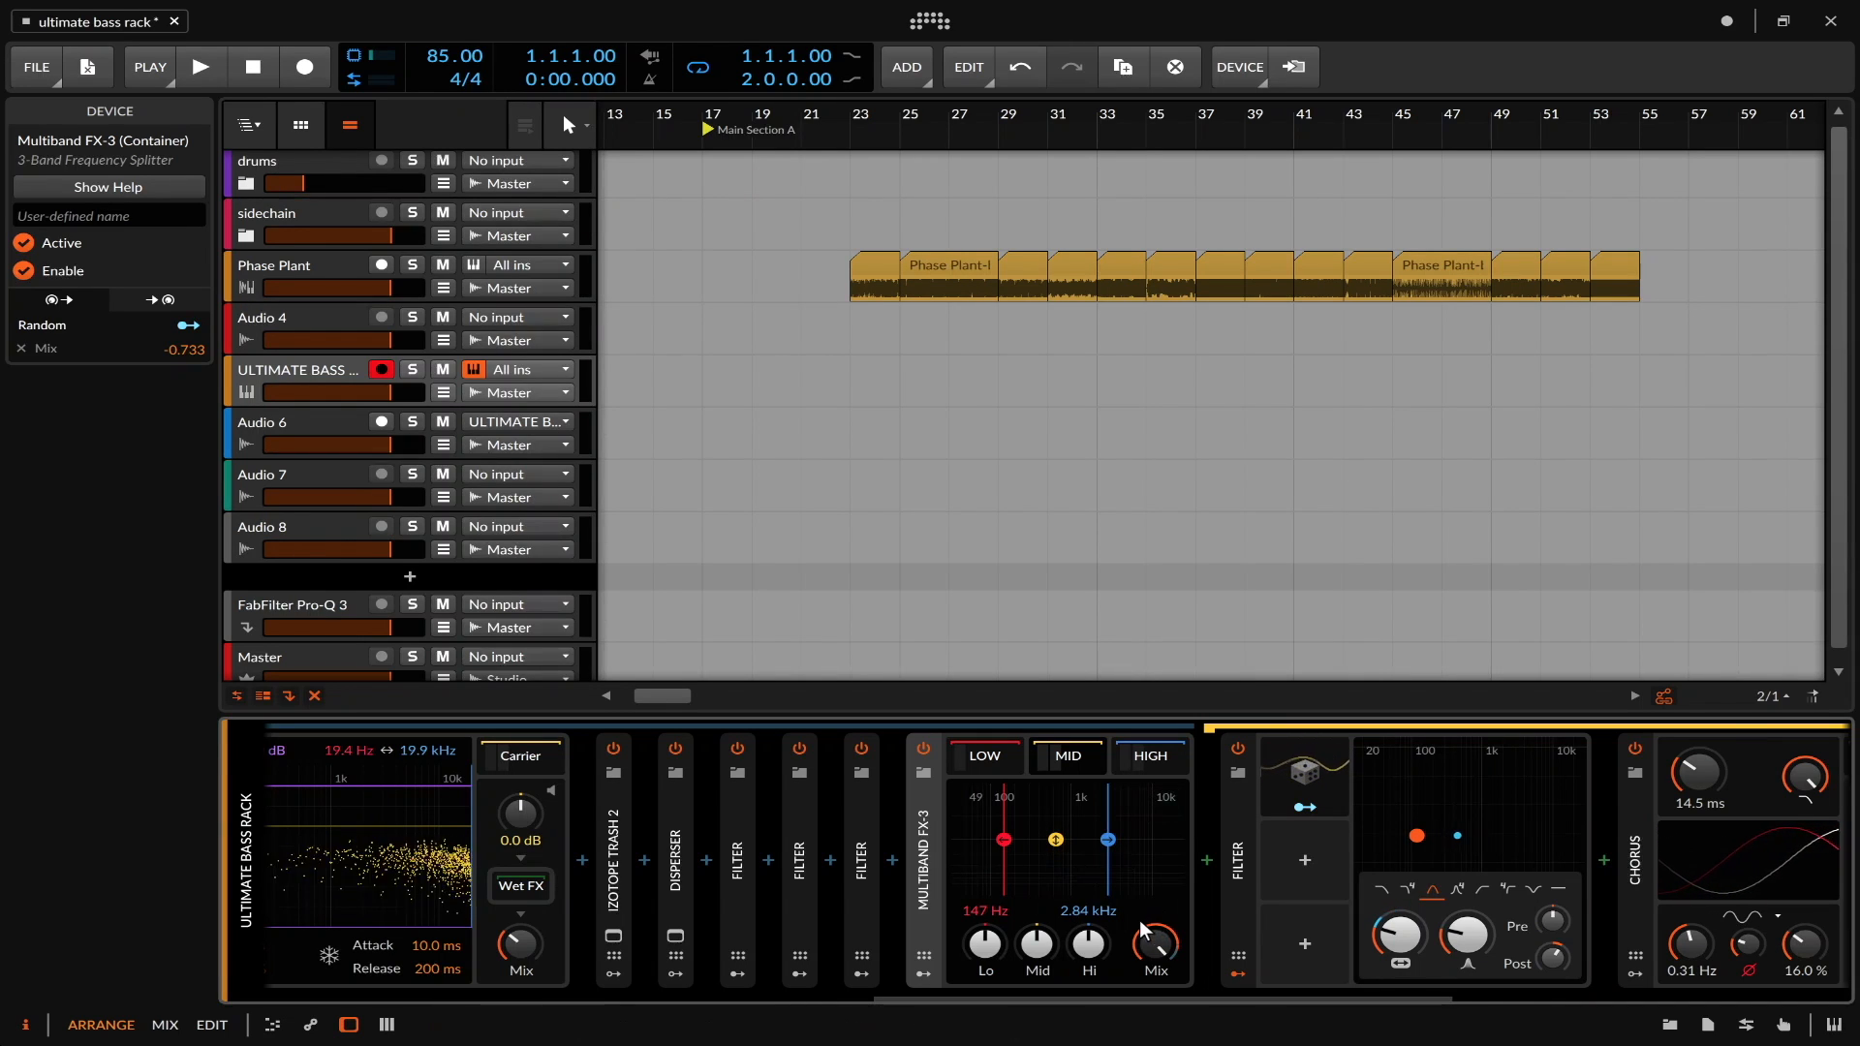
left_click(984, 756)
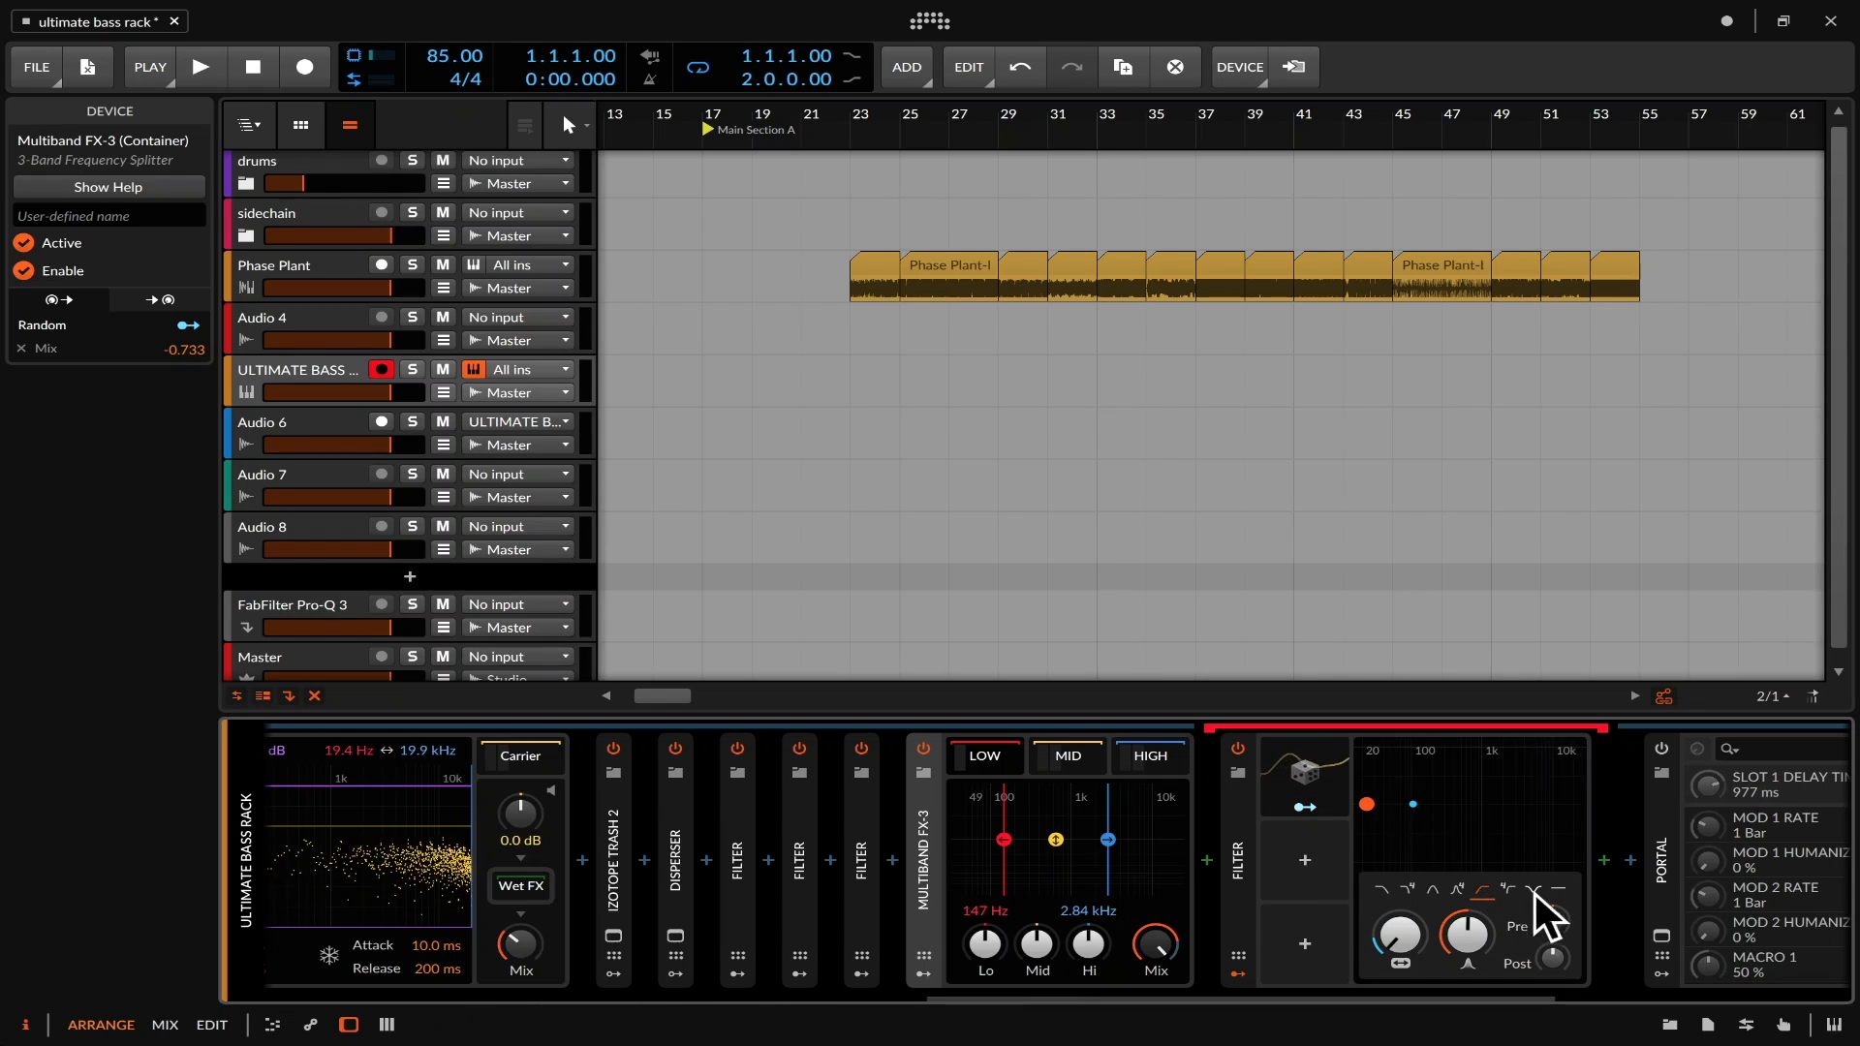
left_click(1068, 754)
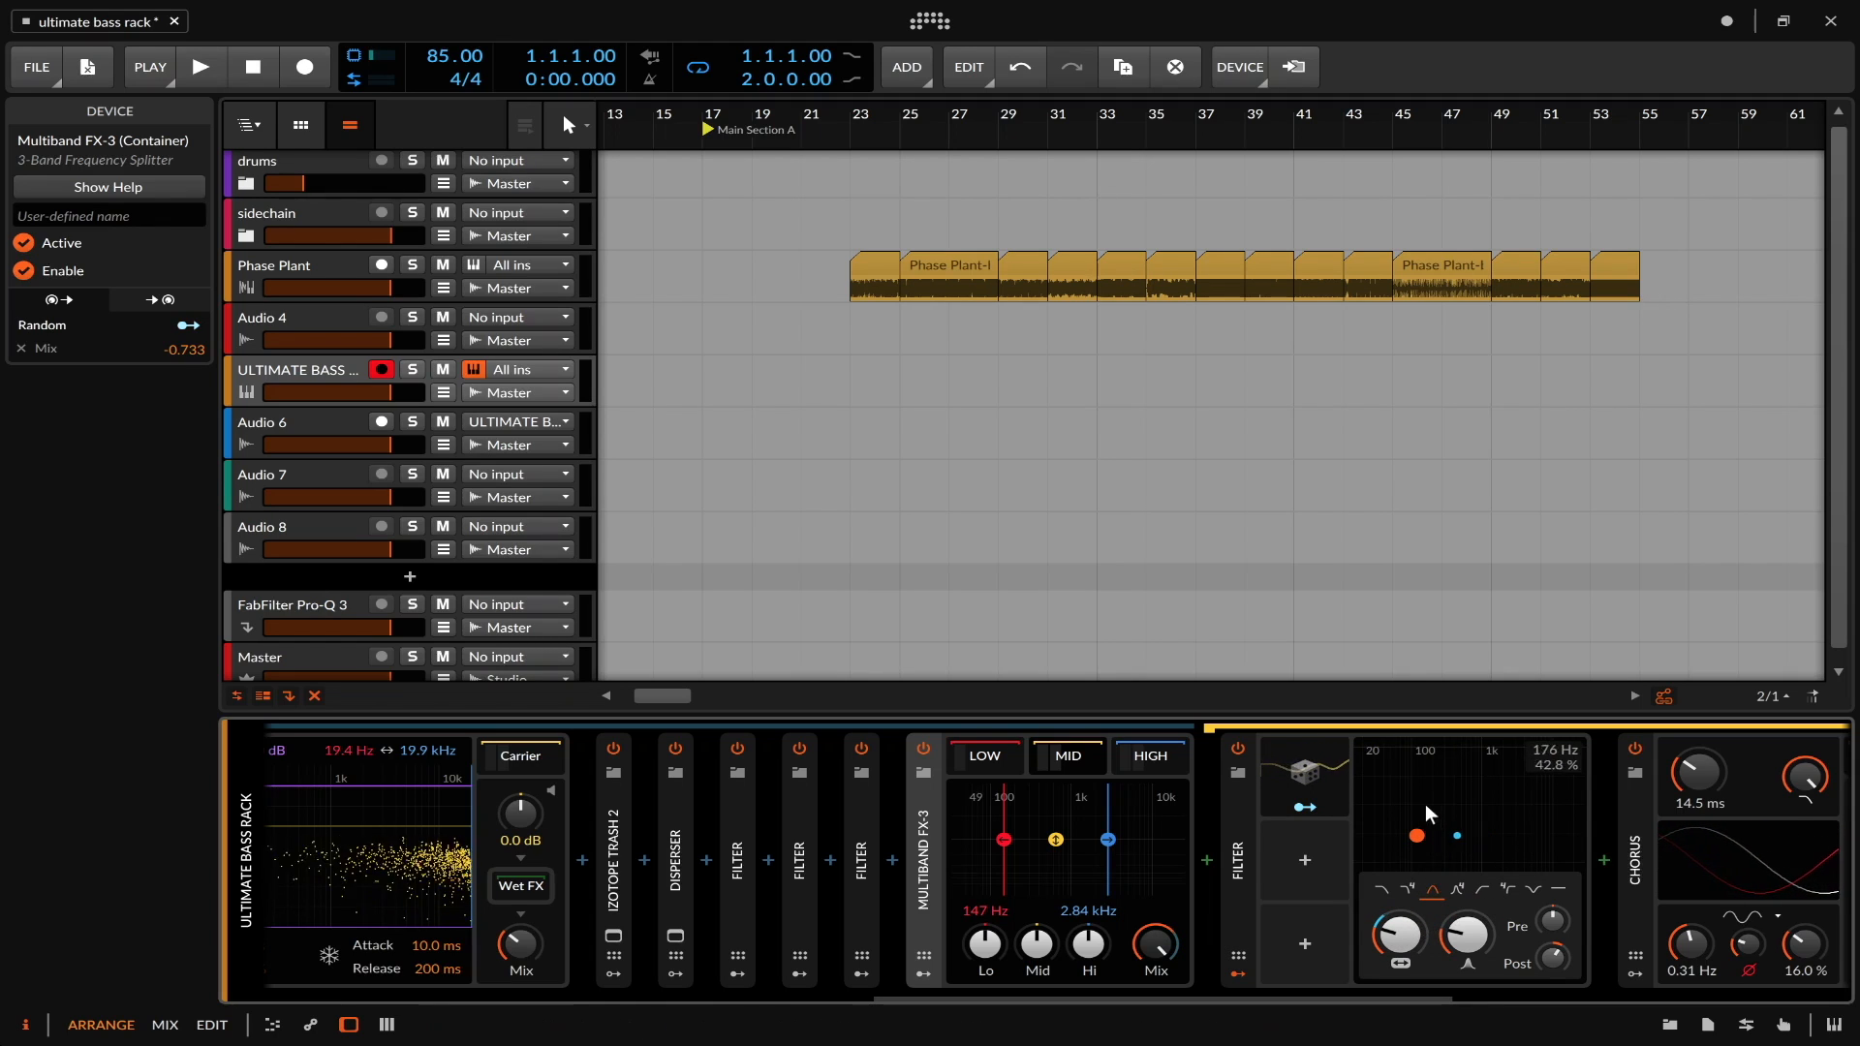
left_click(1153, 758)
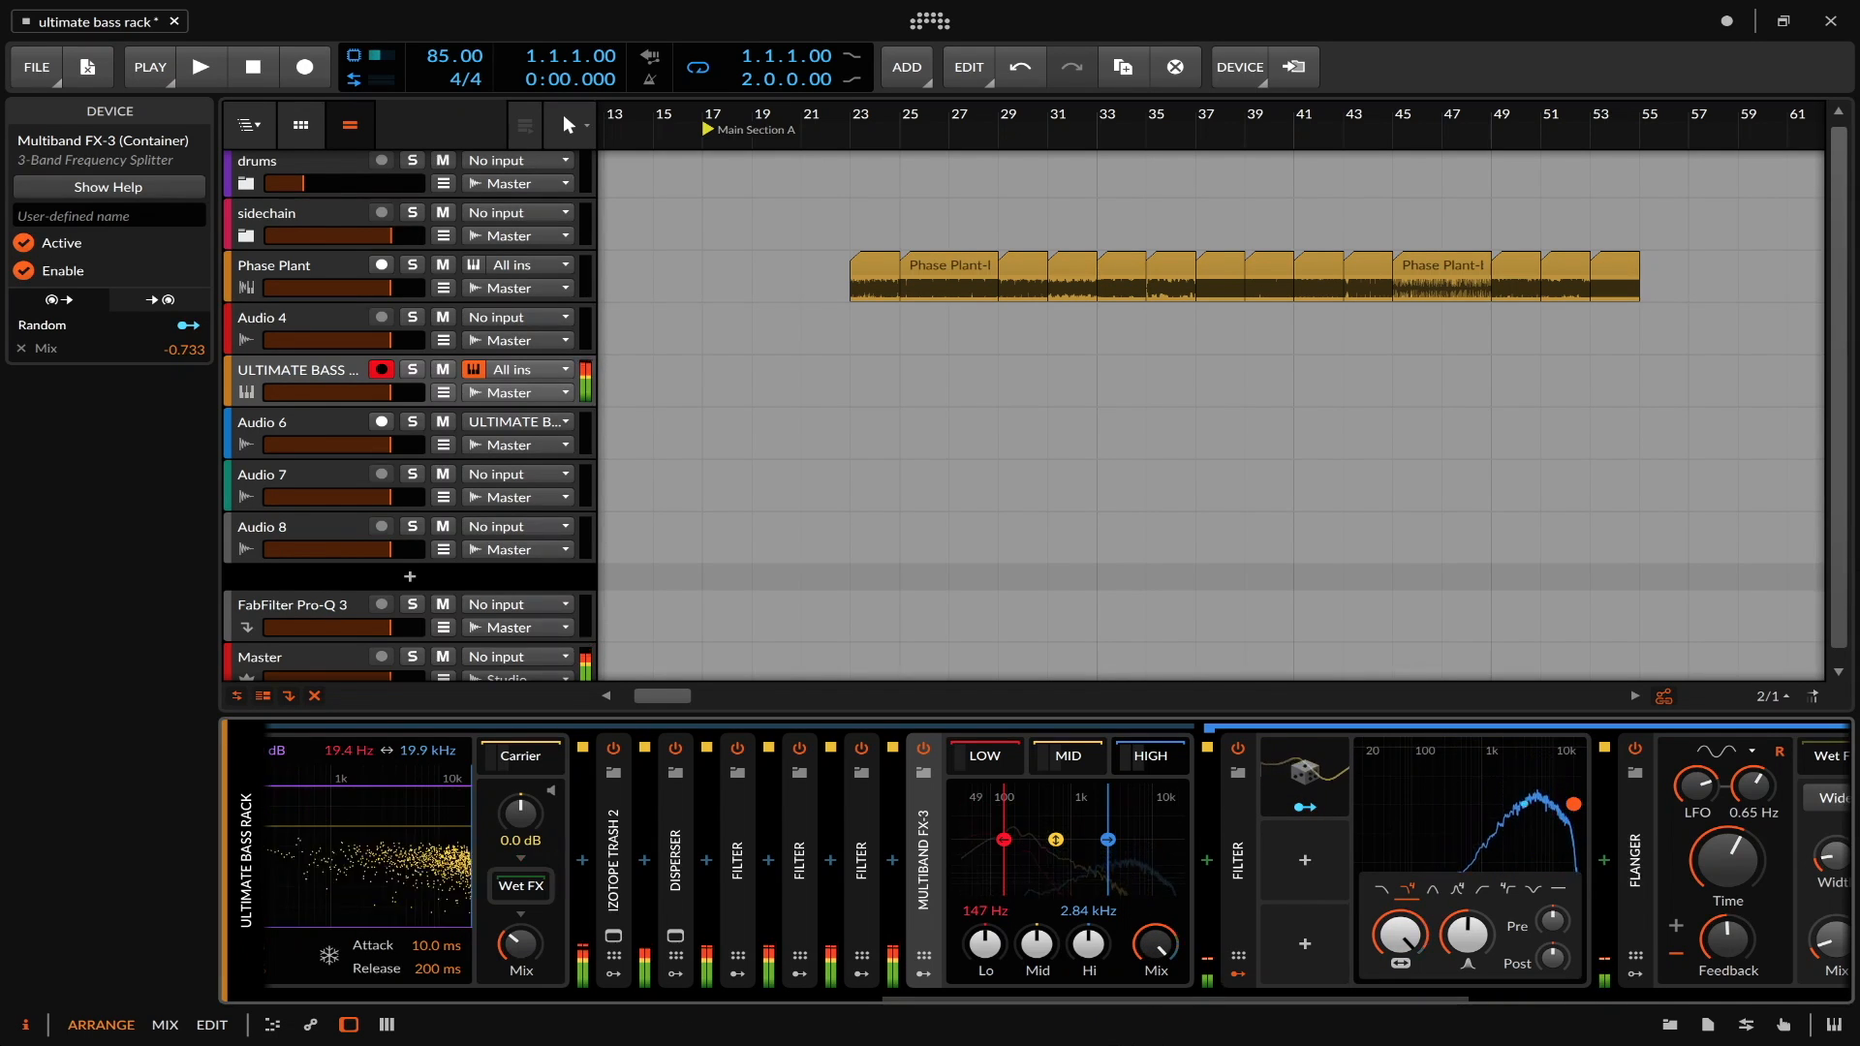
- Collapse the Filter in Multiband FX-3's High chain, compare the Mid and High chains, and hide the band chain
double_click(1235, 825)
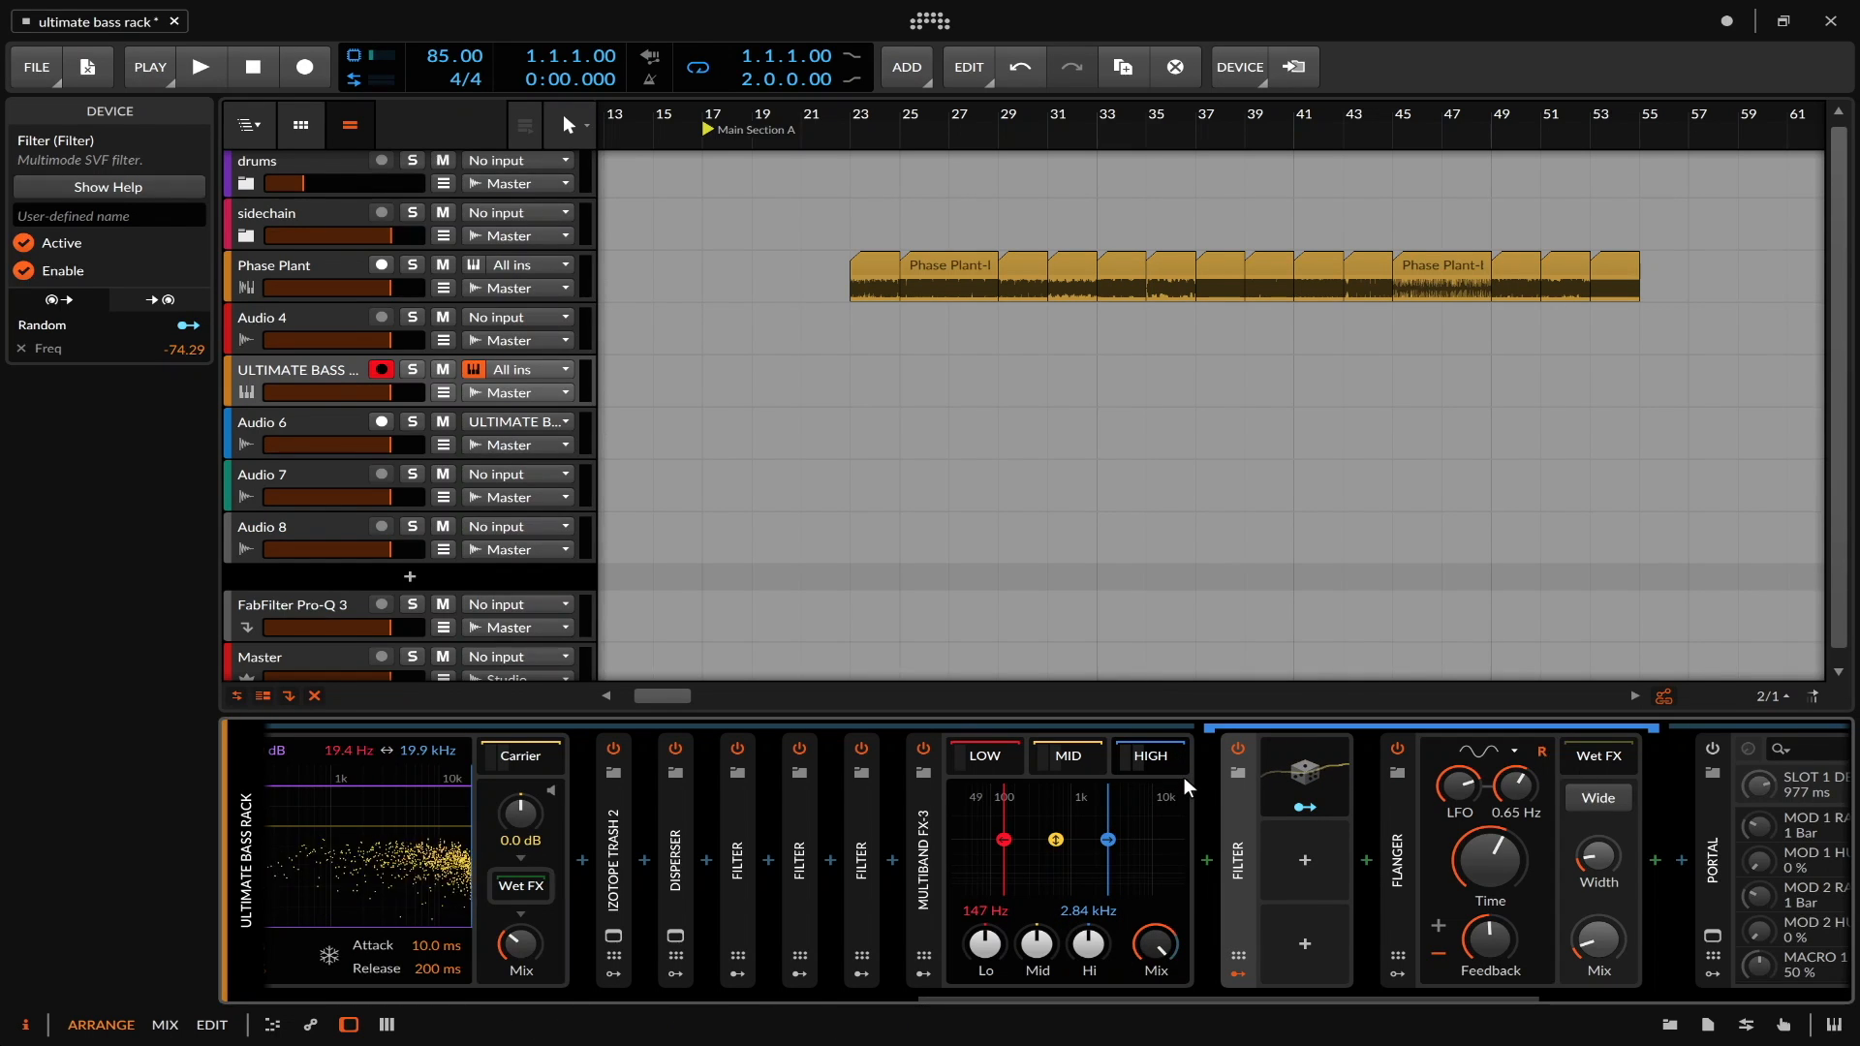
scroll(1184, 777, "down", 1)
scroll(1184, 777, "up", 1)
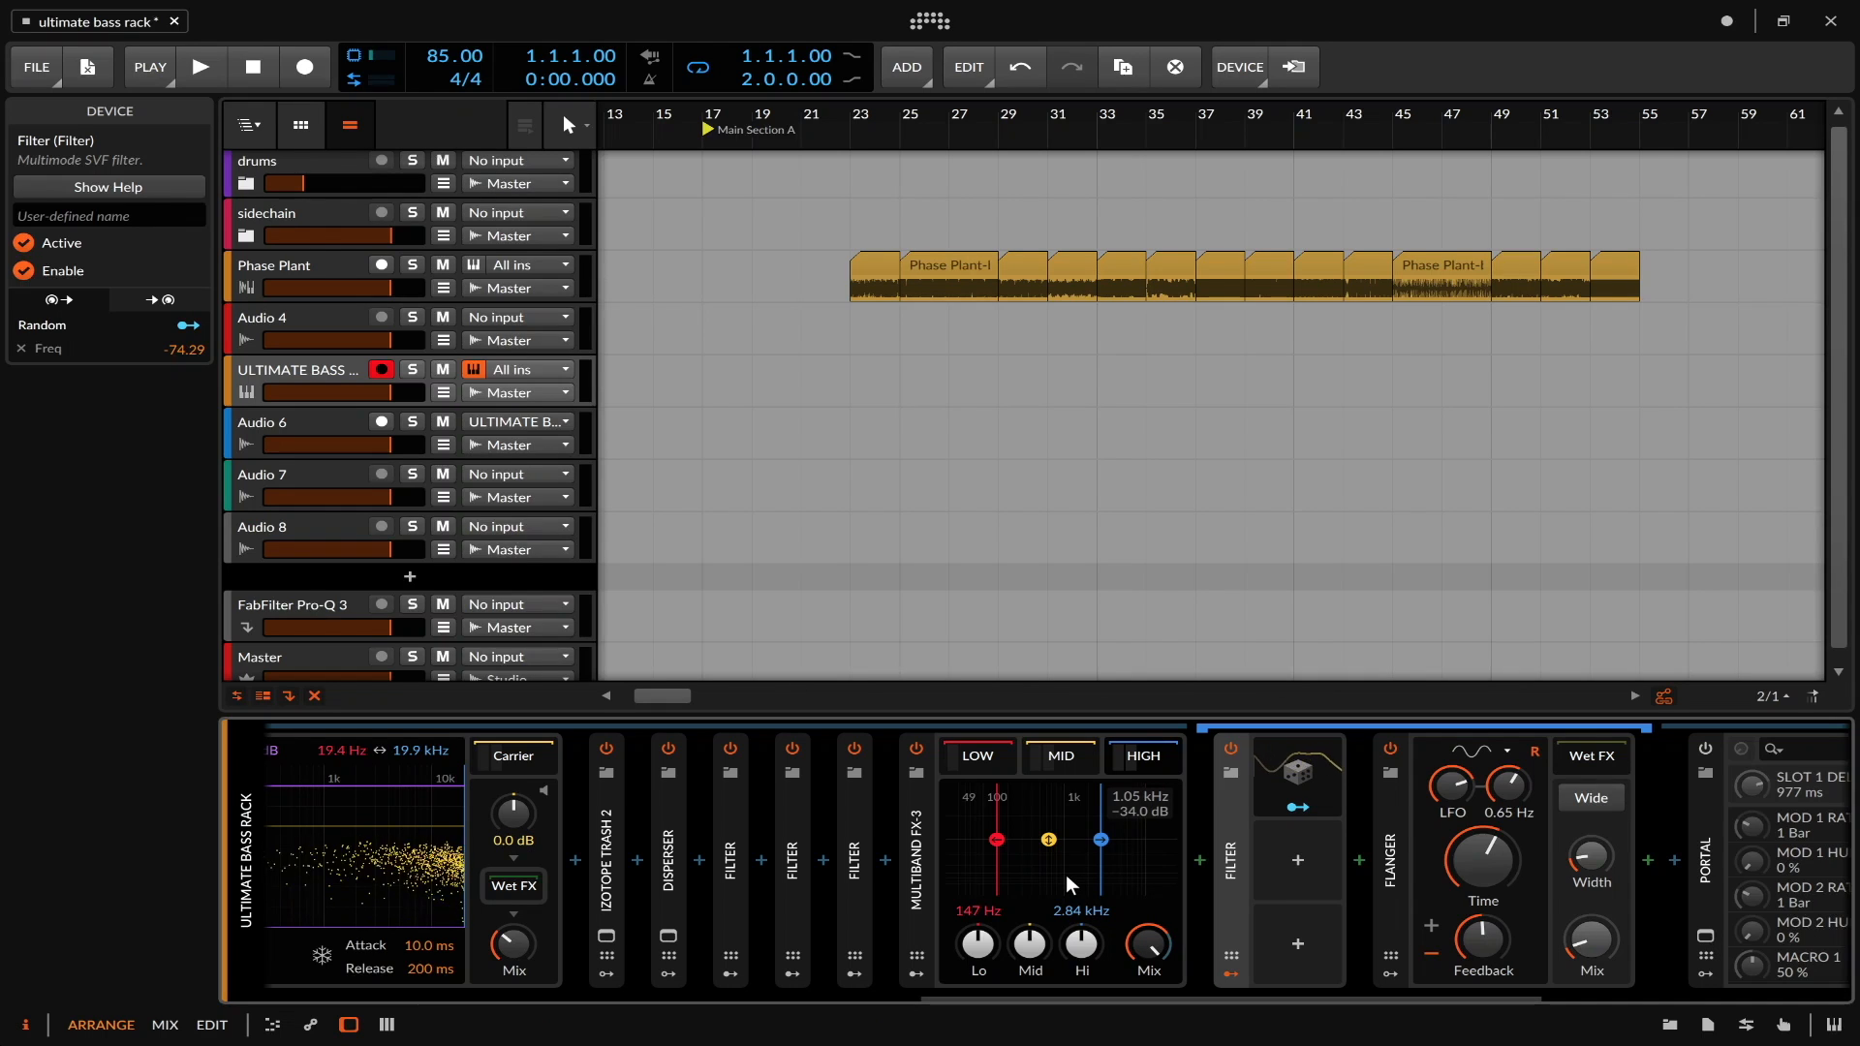
left_click(1065, 760)
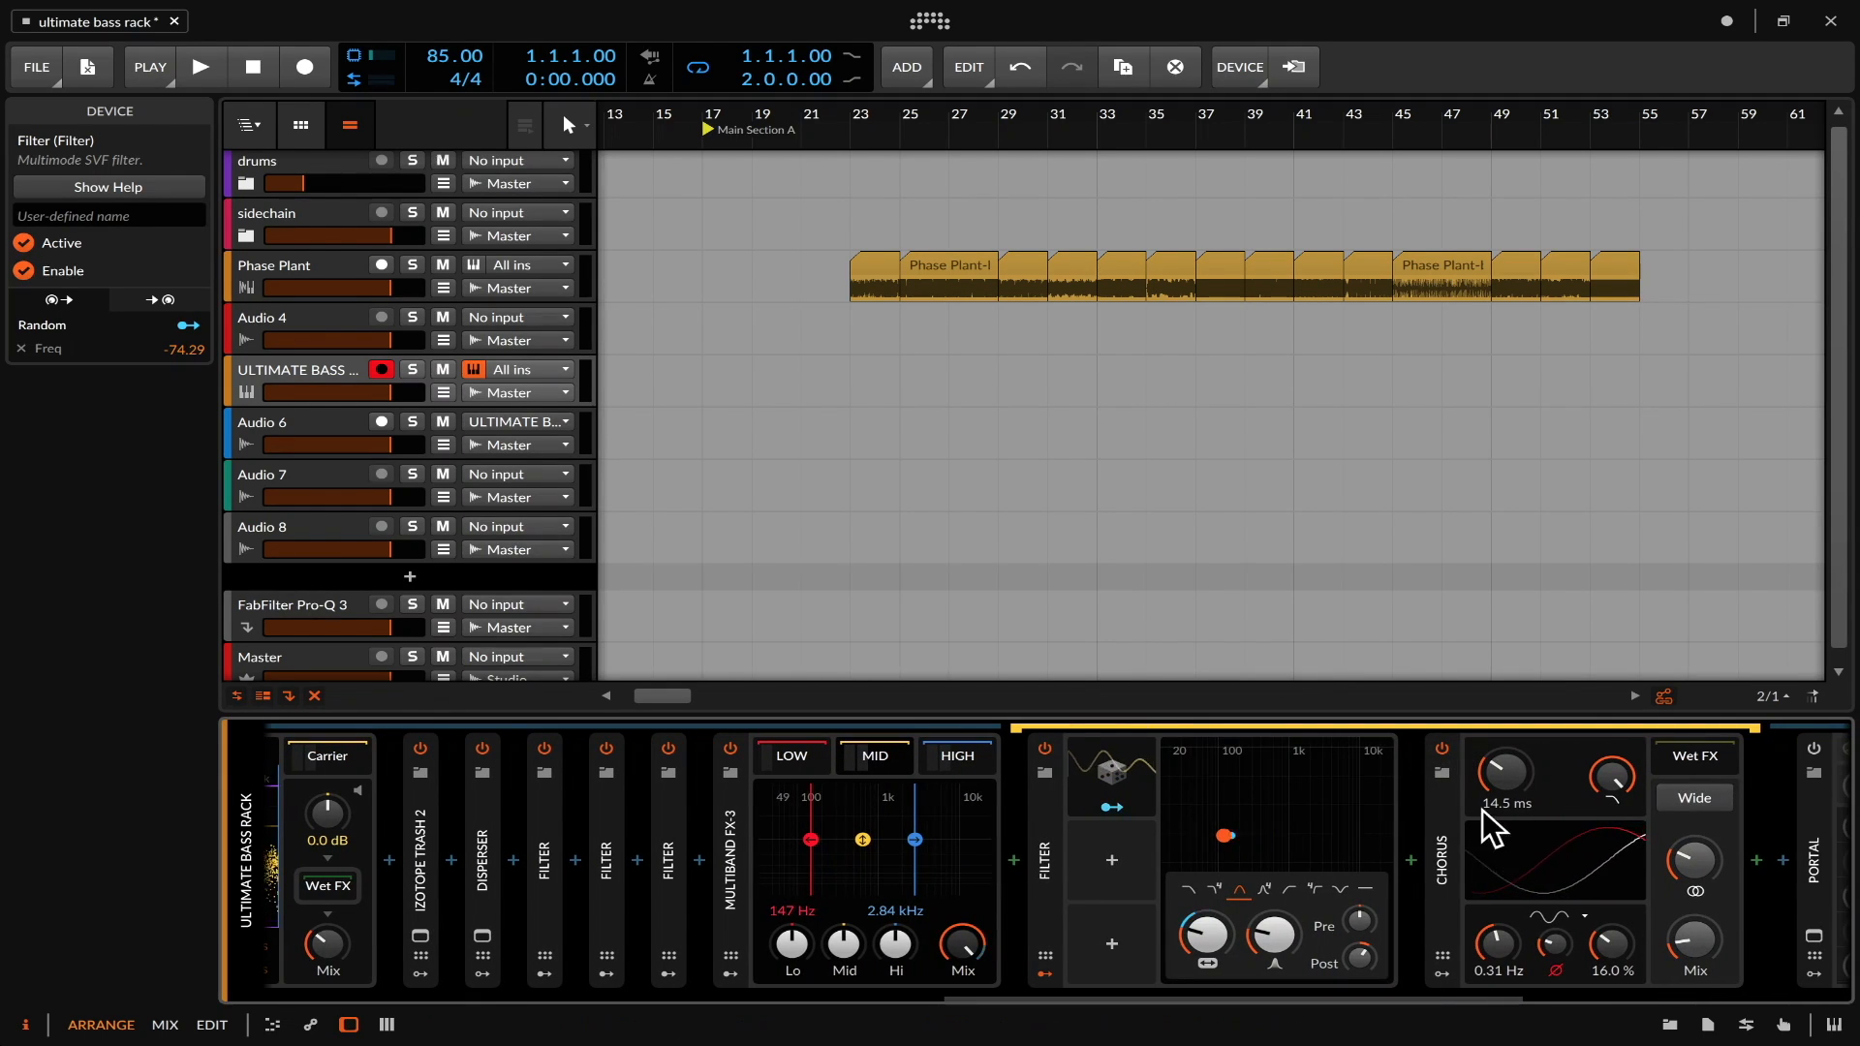
left_click(957, 757)
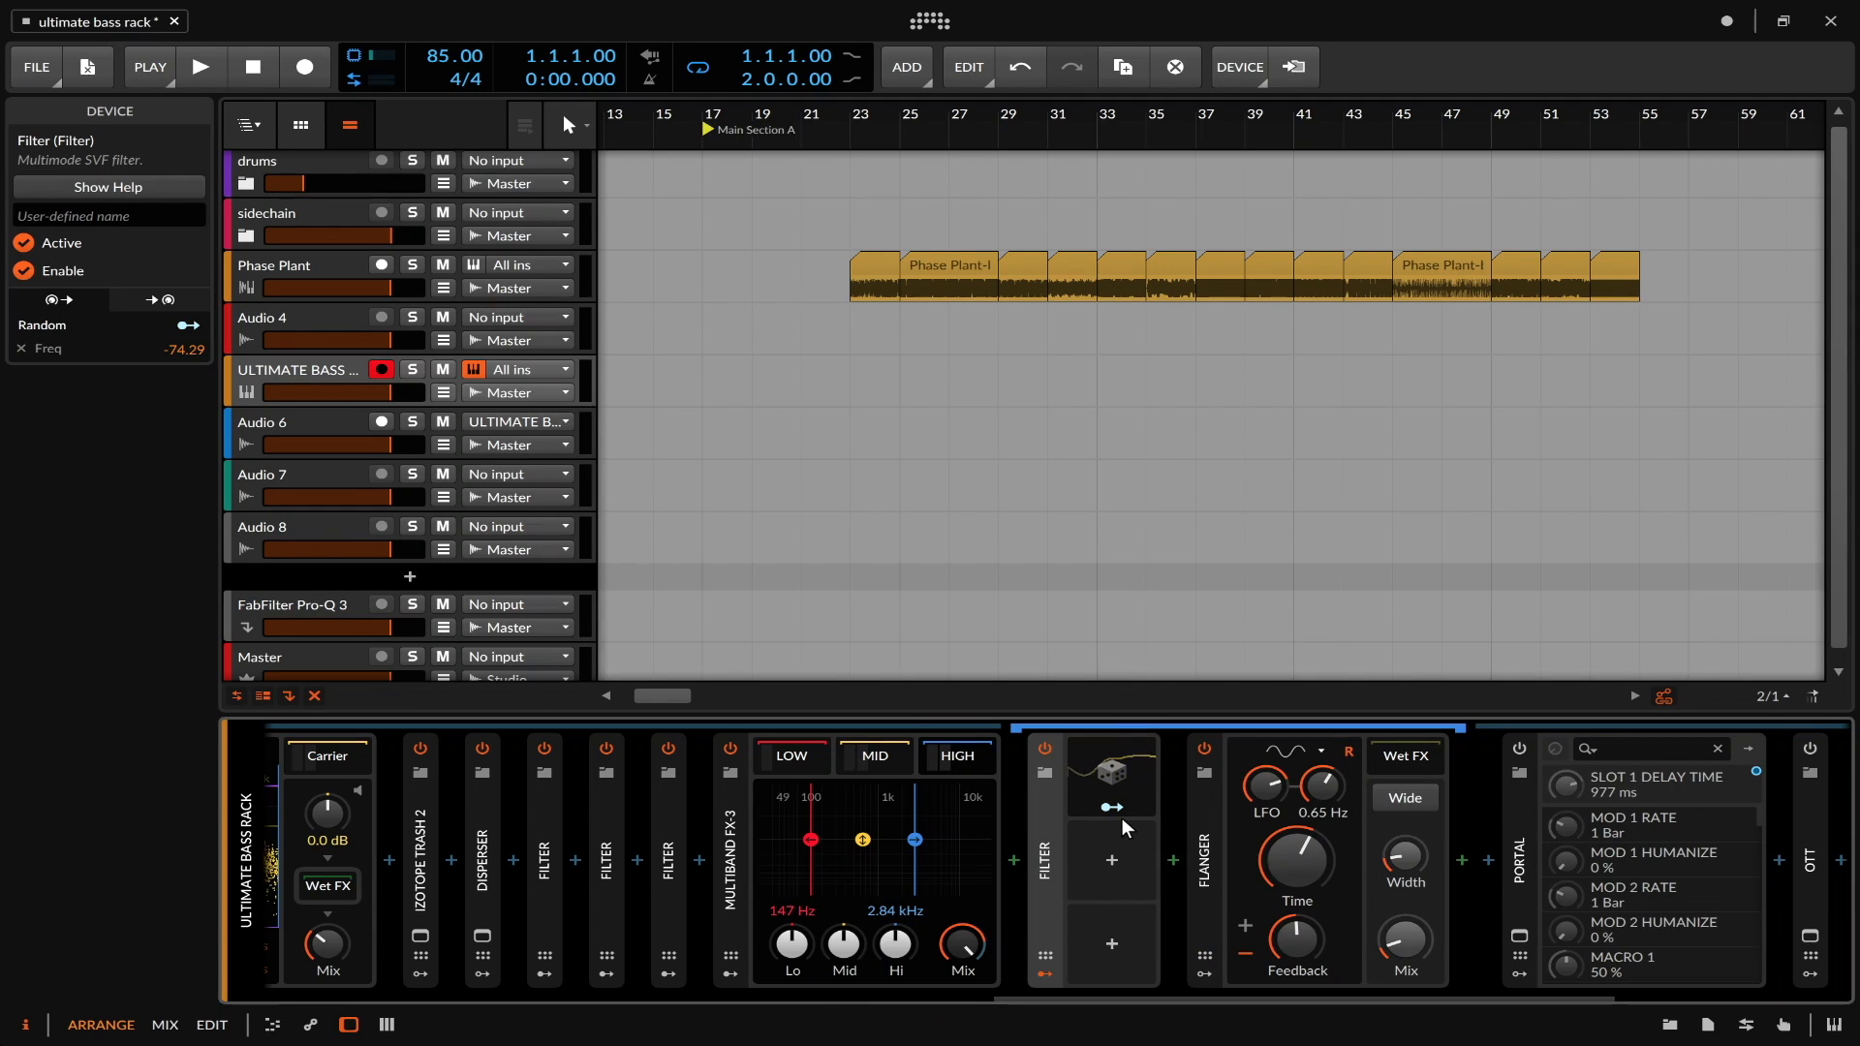
left_click(880, 756)
left_click(957, 754)
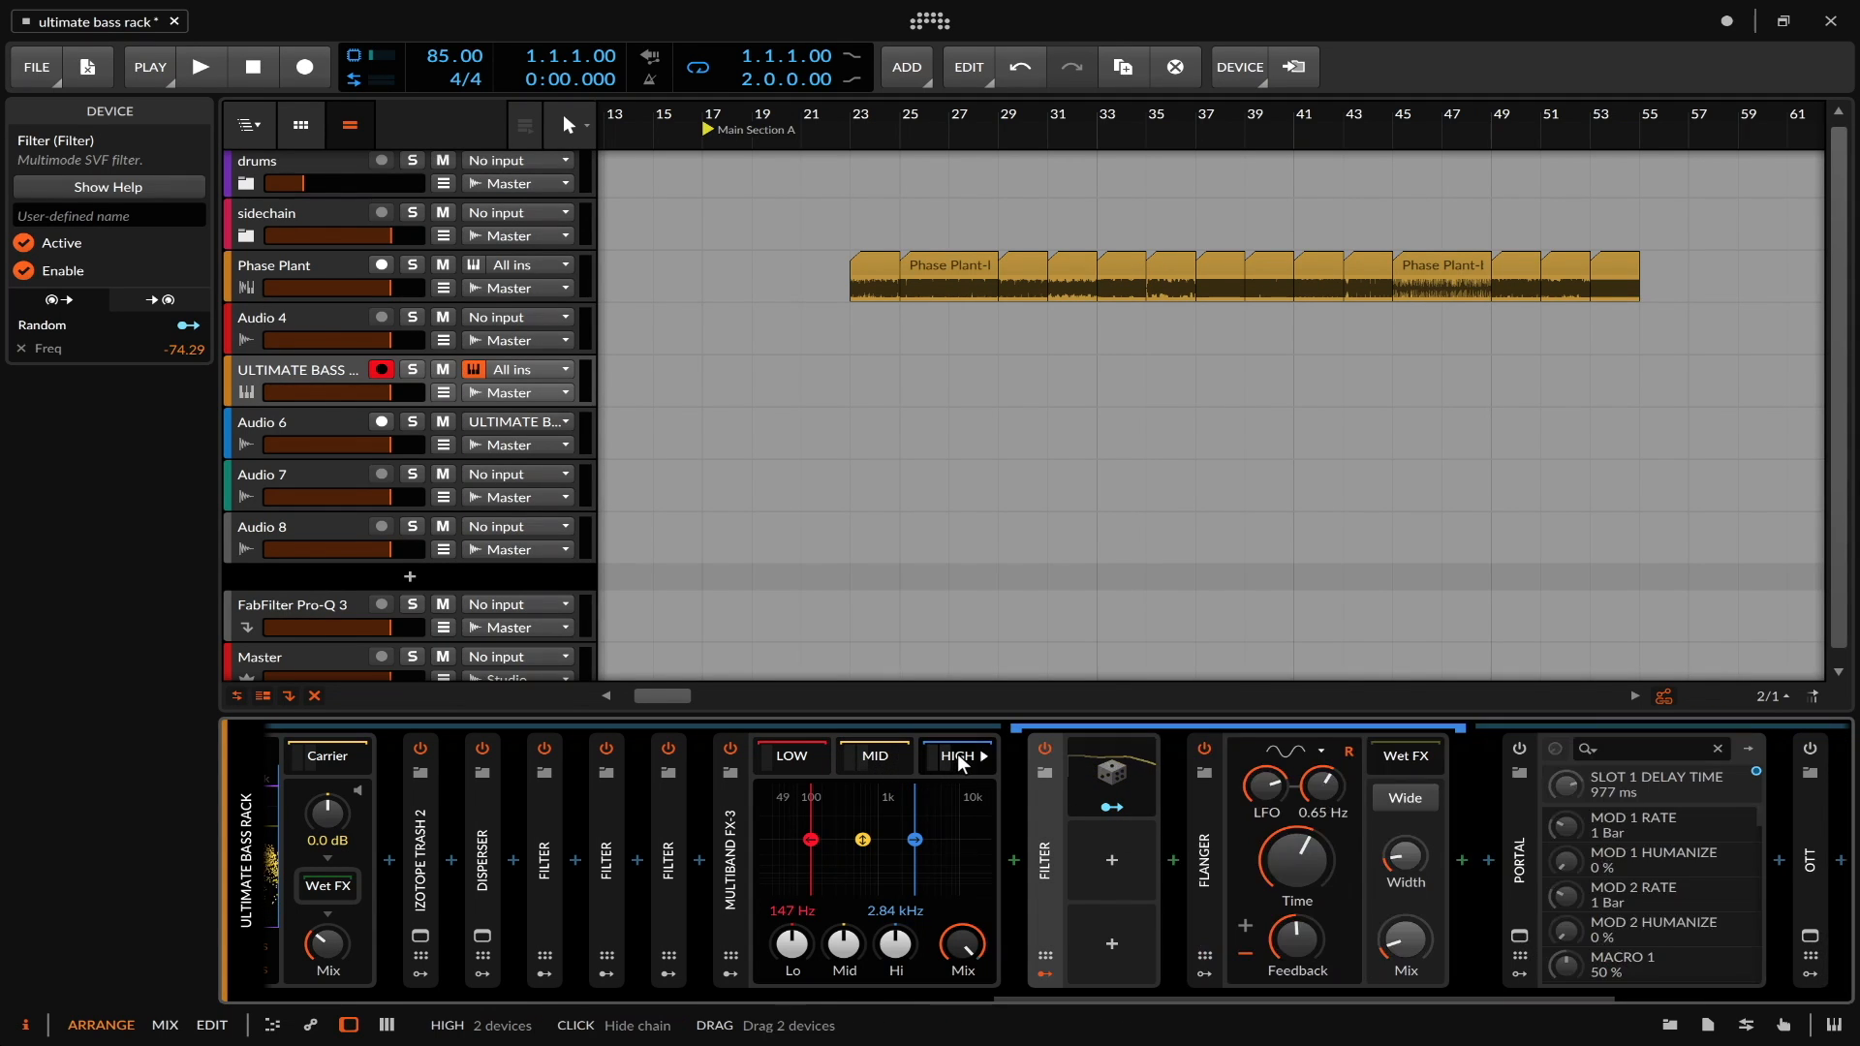
left_click(957, 754)
- Enable the three OTT compressors after Portal and review the first one's settings in its plug-in window
scroll(1095, 767, "right", 2)
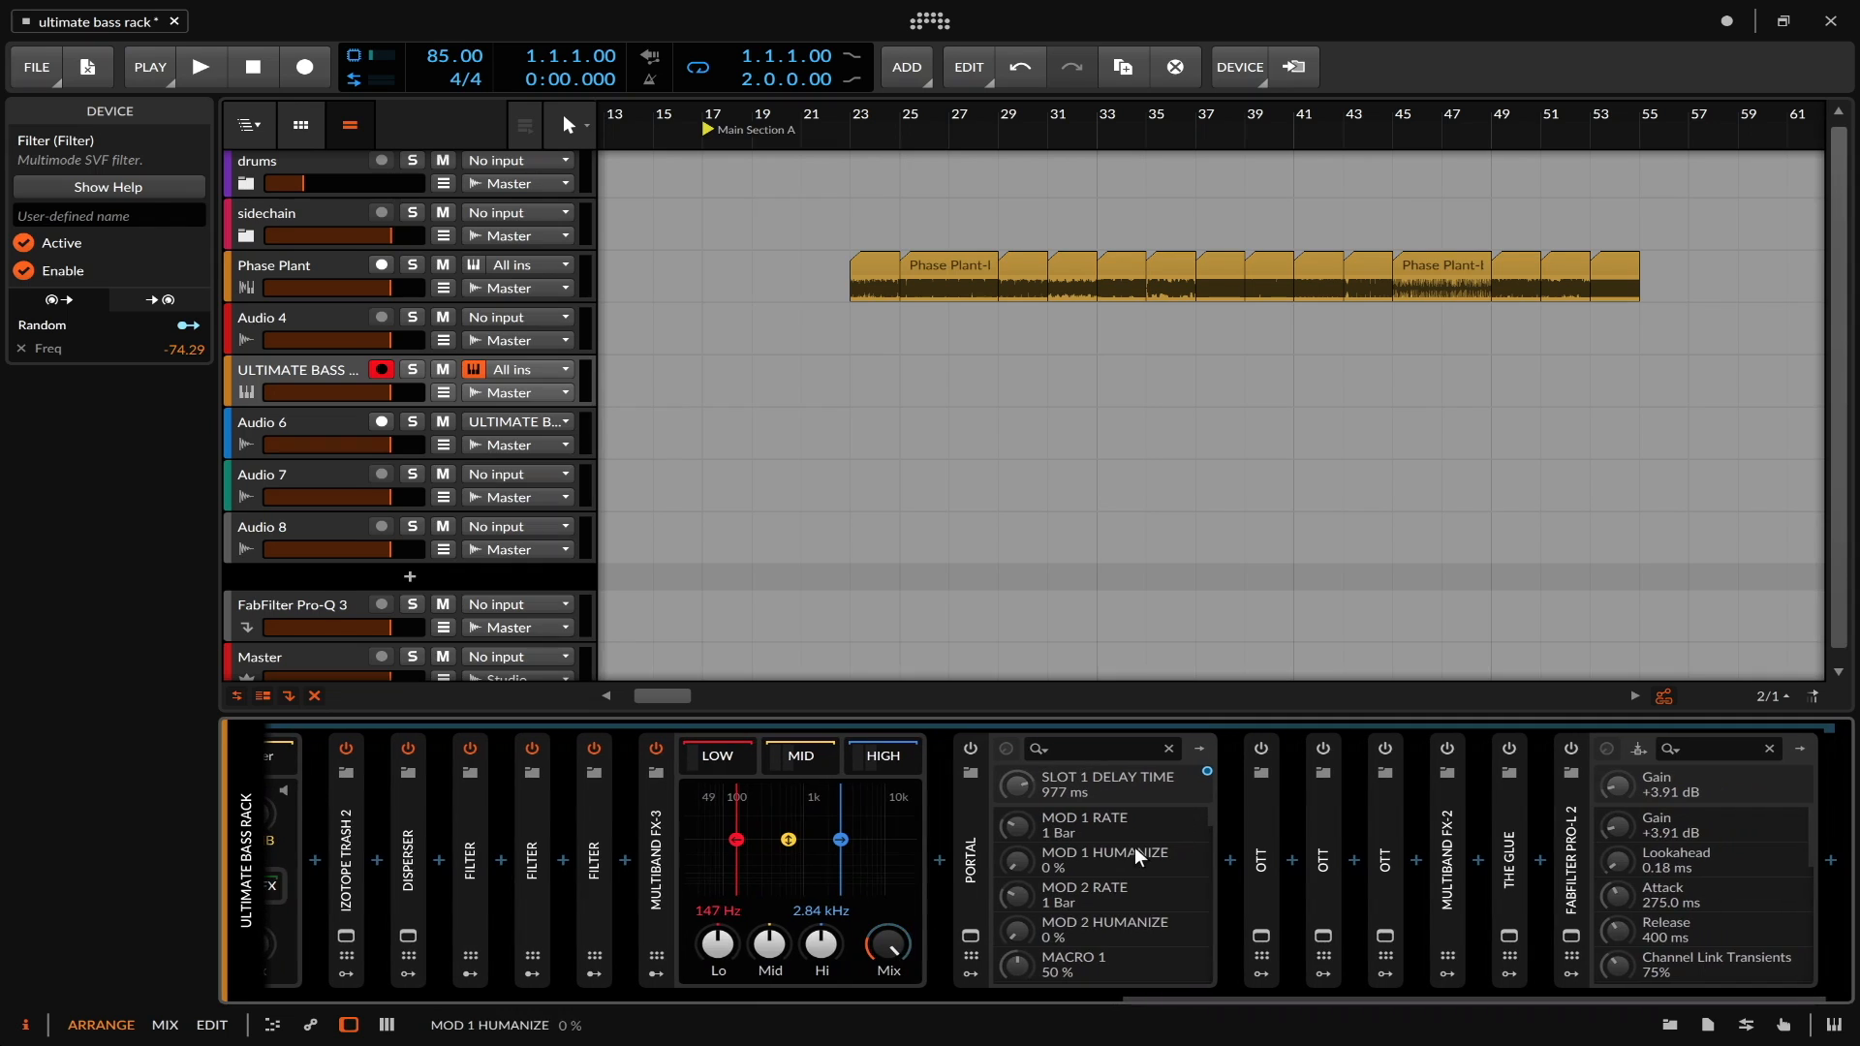
scroll(1265, 814, "right", 2)
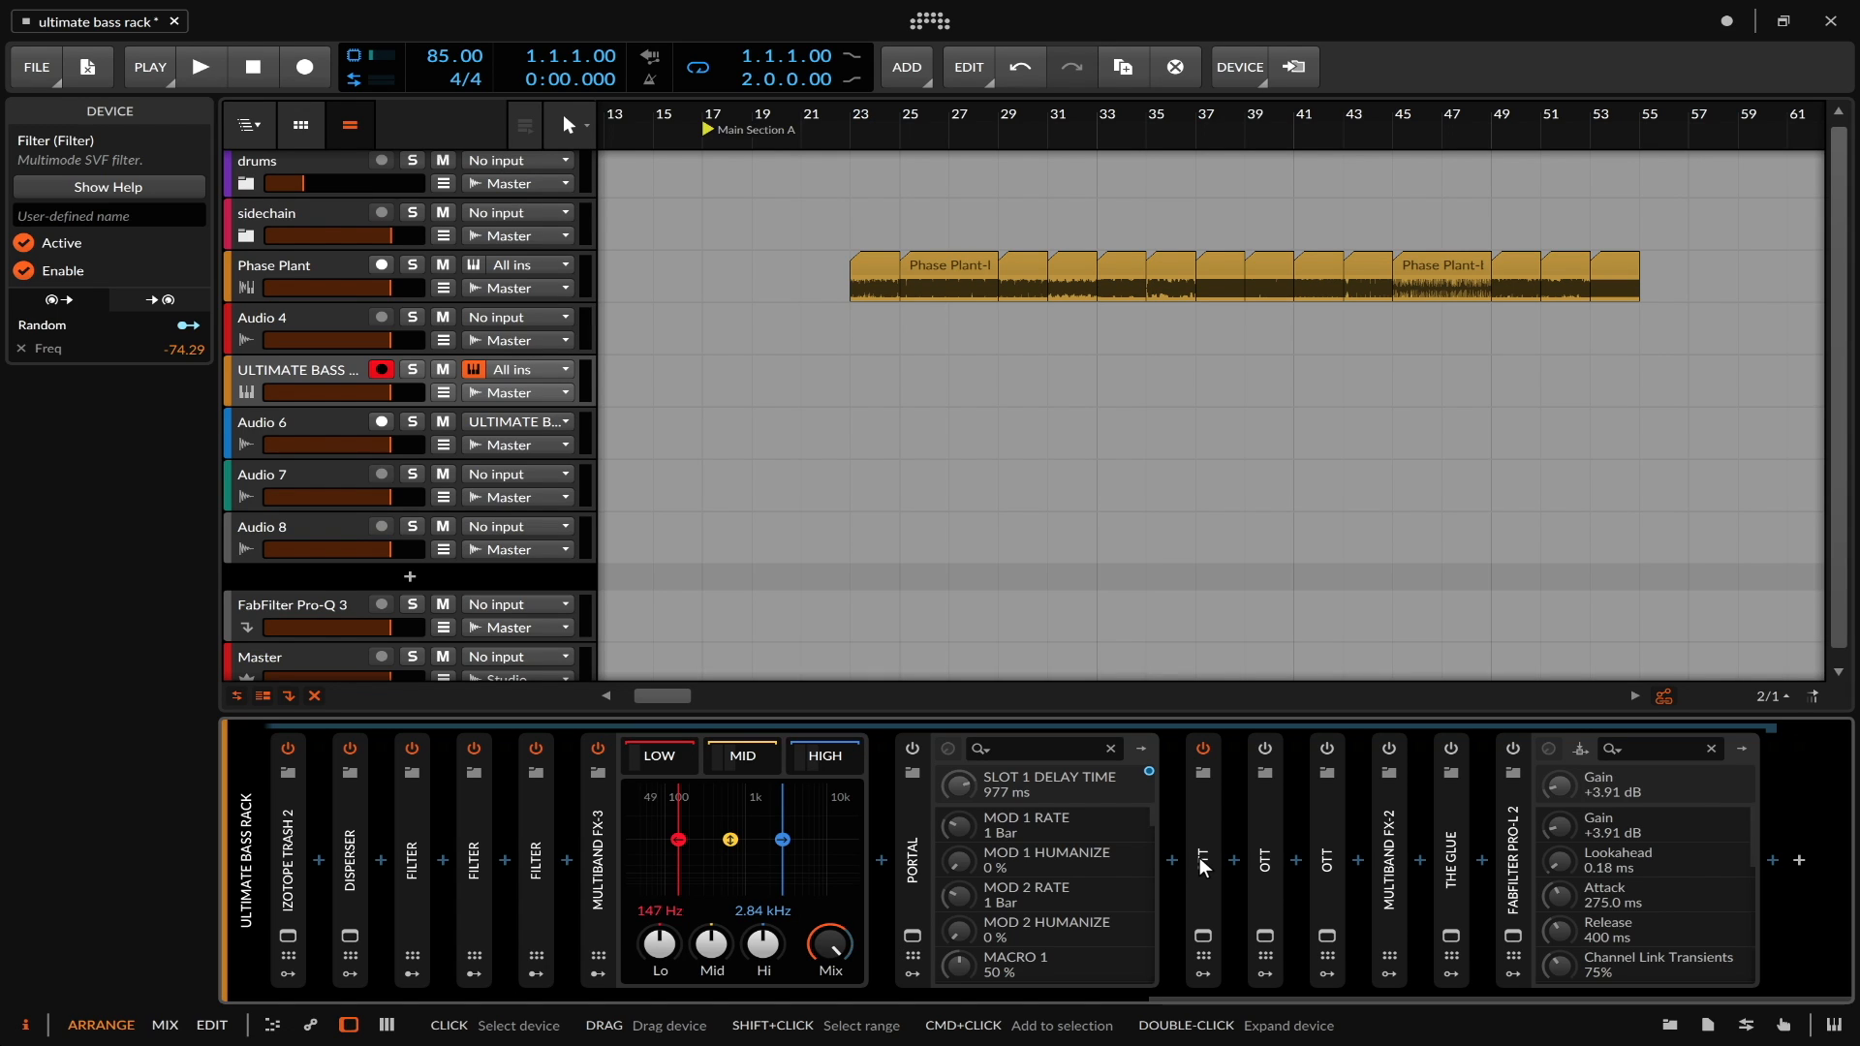
left_click(1265, 748)
left_click(1327, 748)
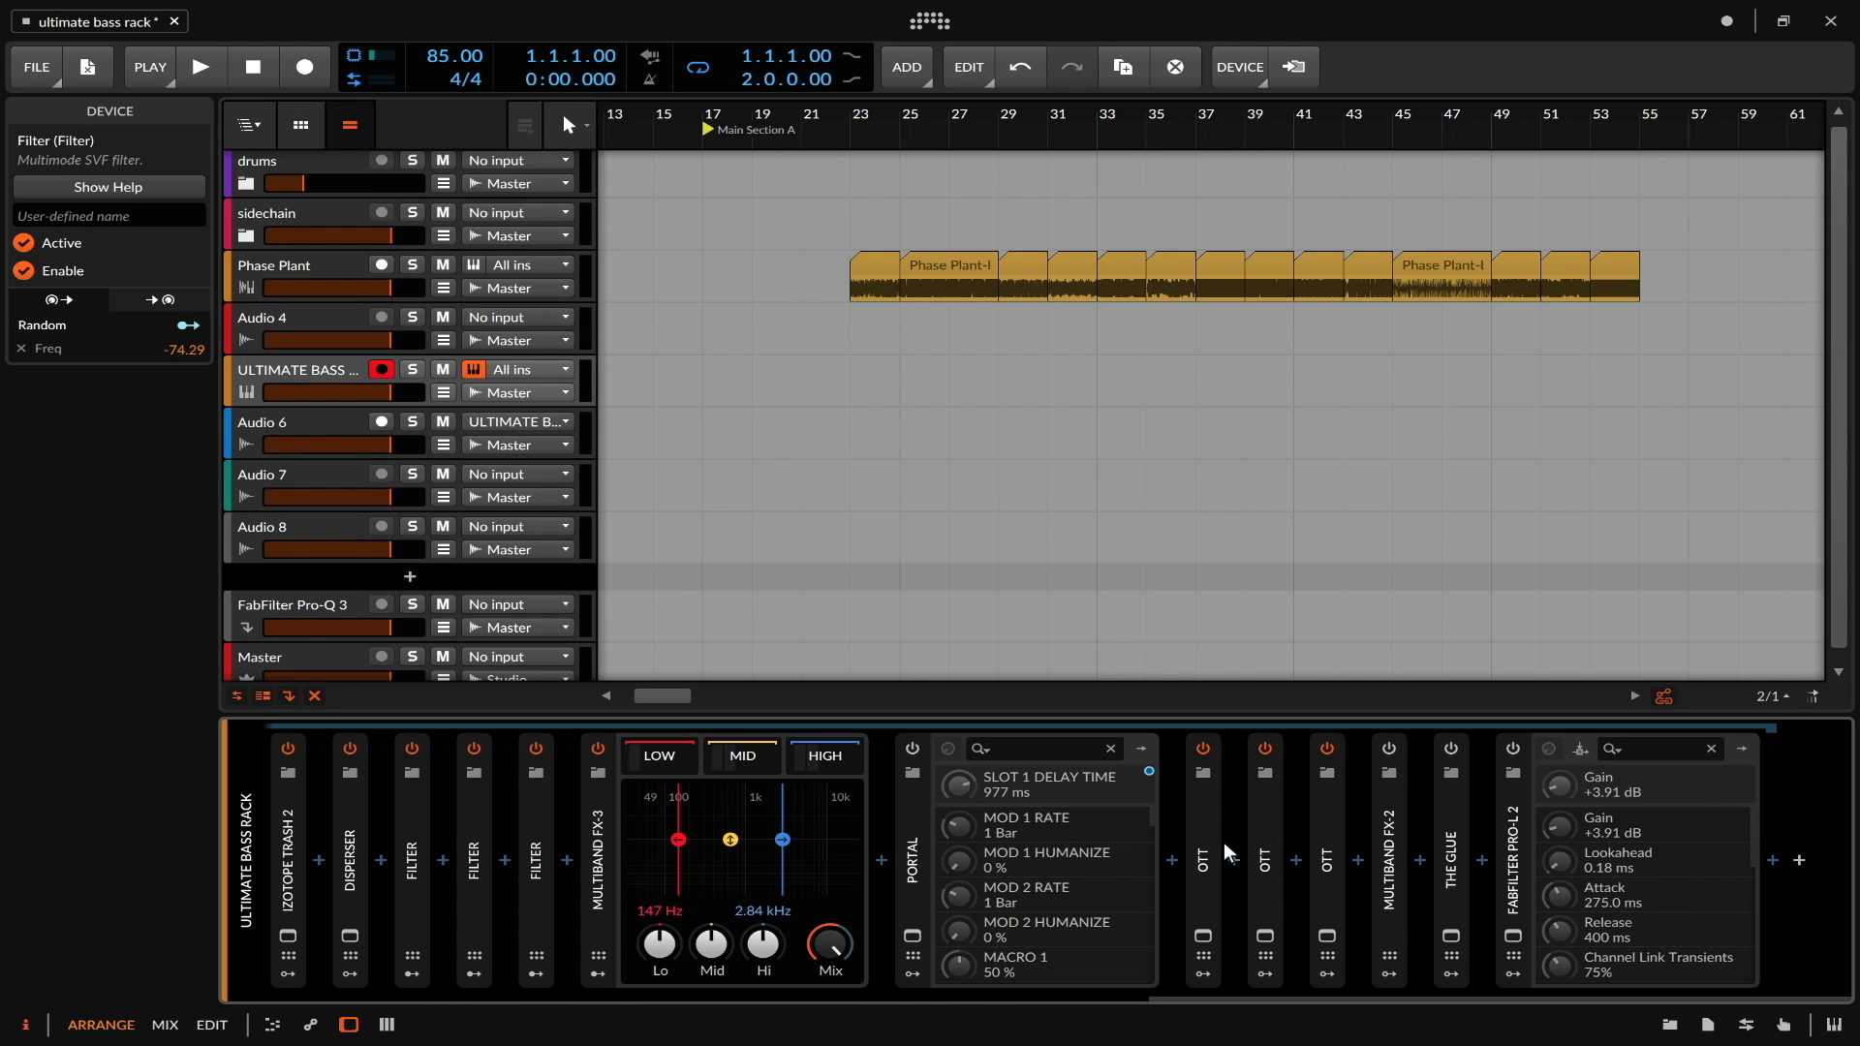
left_click(1203, 936)
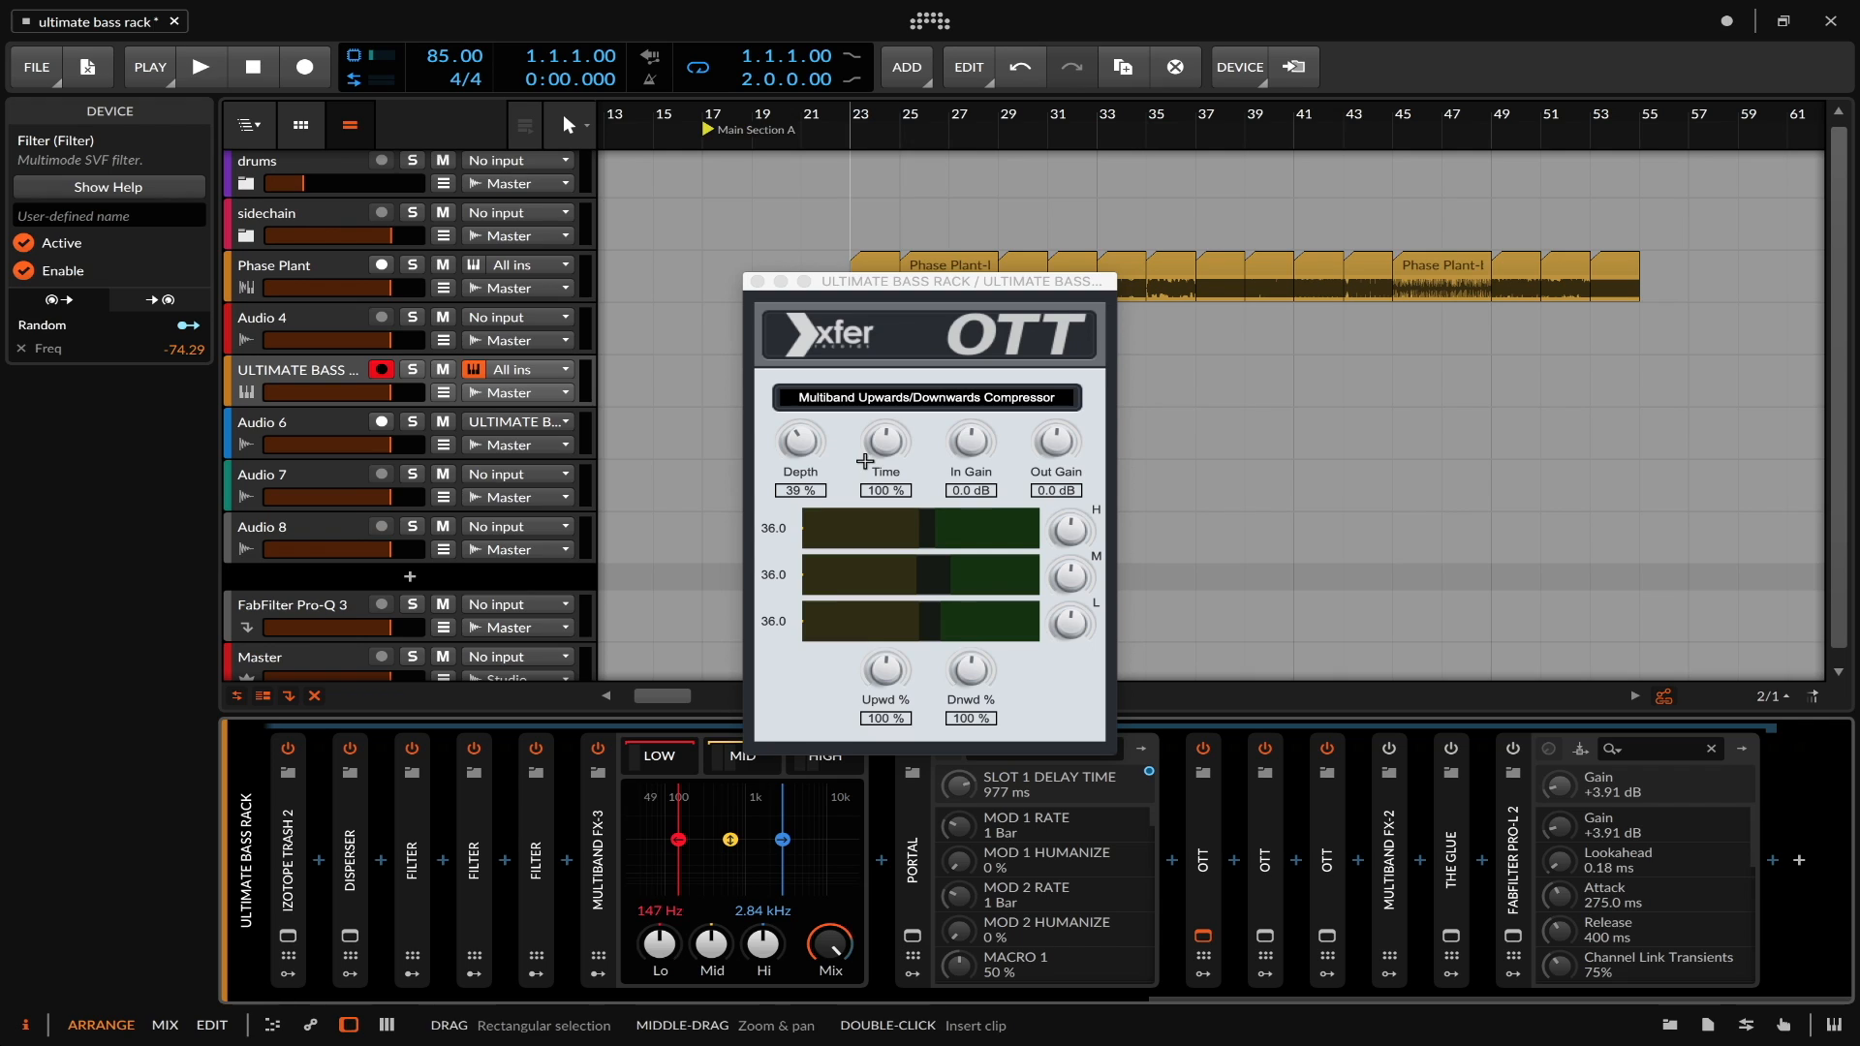
left_click(758, 281)
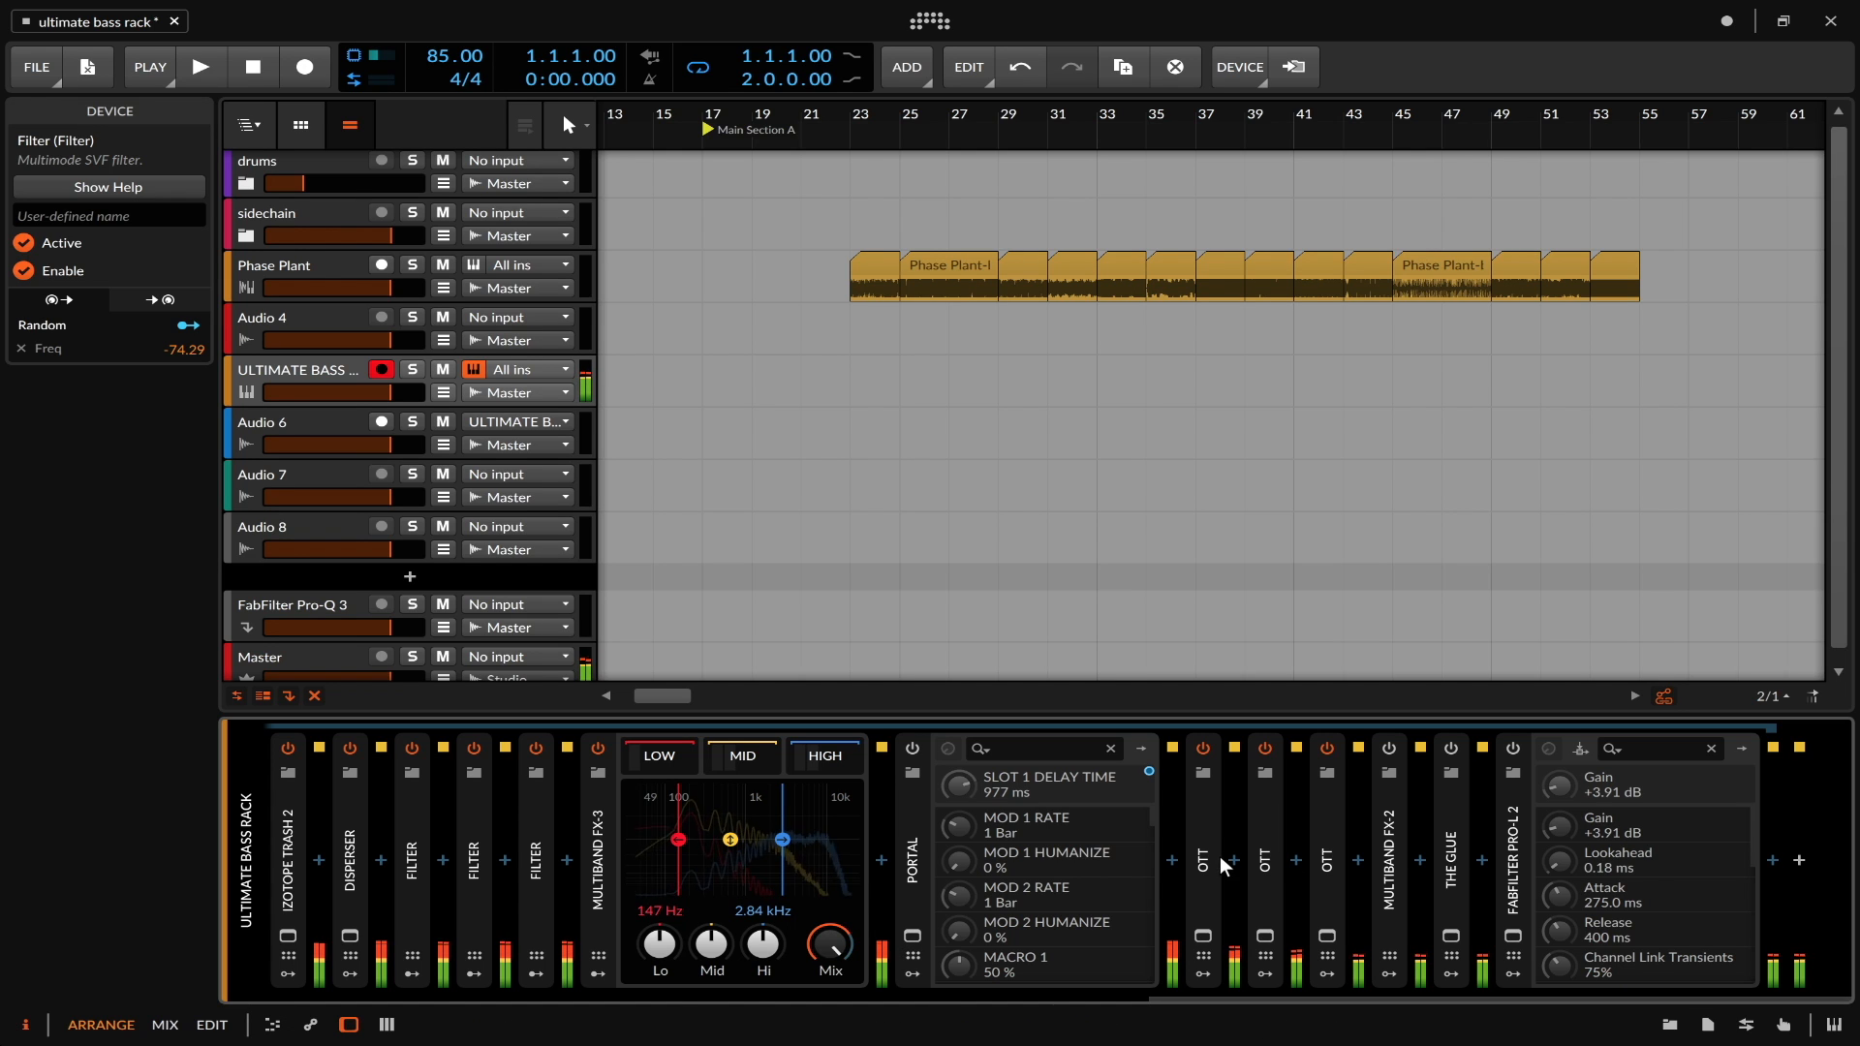
- Change the sampler's Select value and audition the bass through the FX chain up to the OTT compressors
scroll(1227, 847, "left", 10)
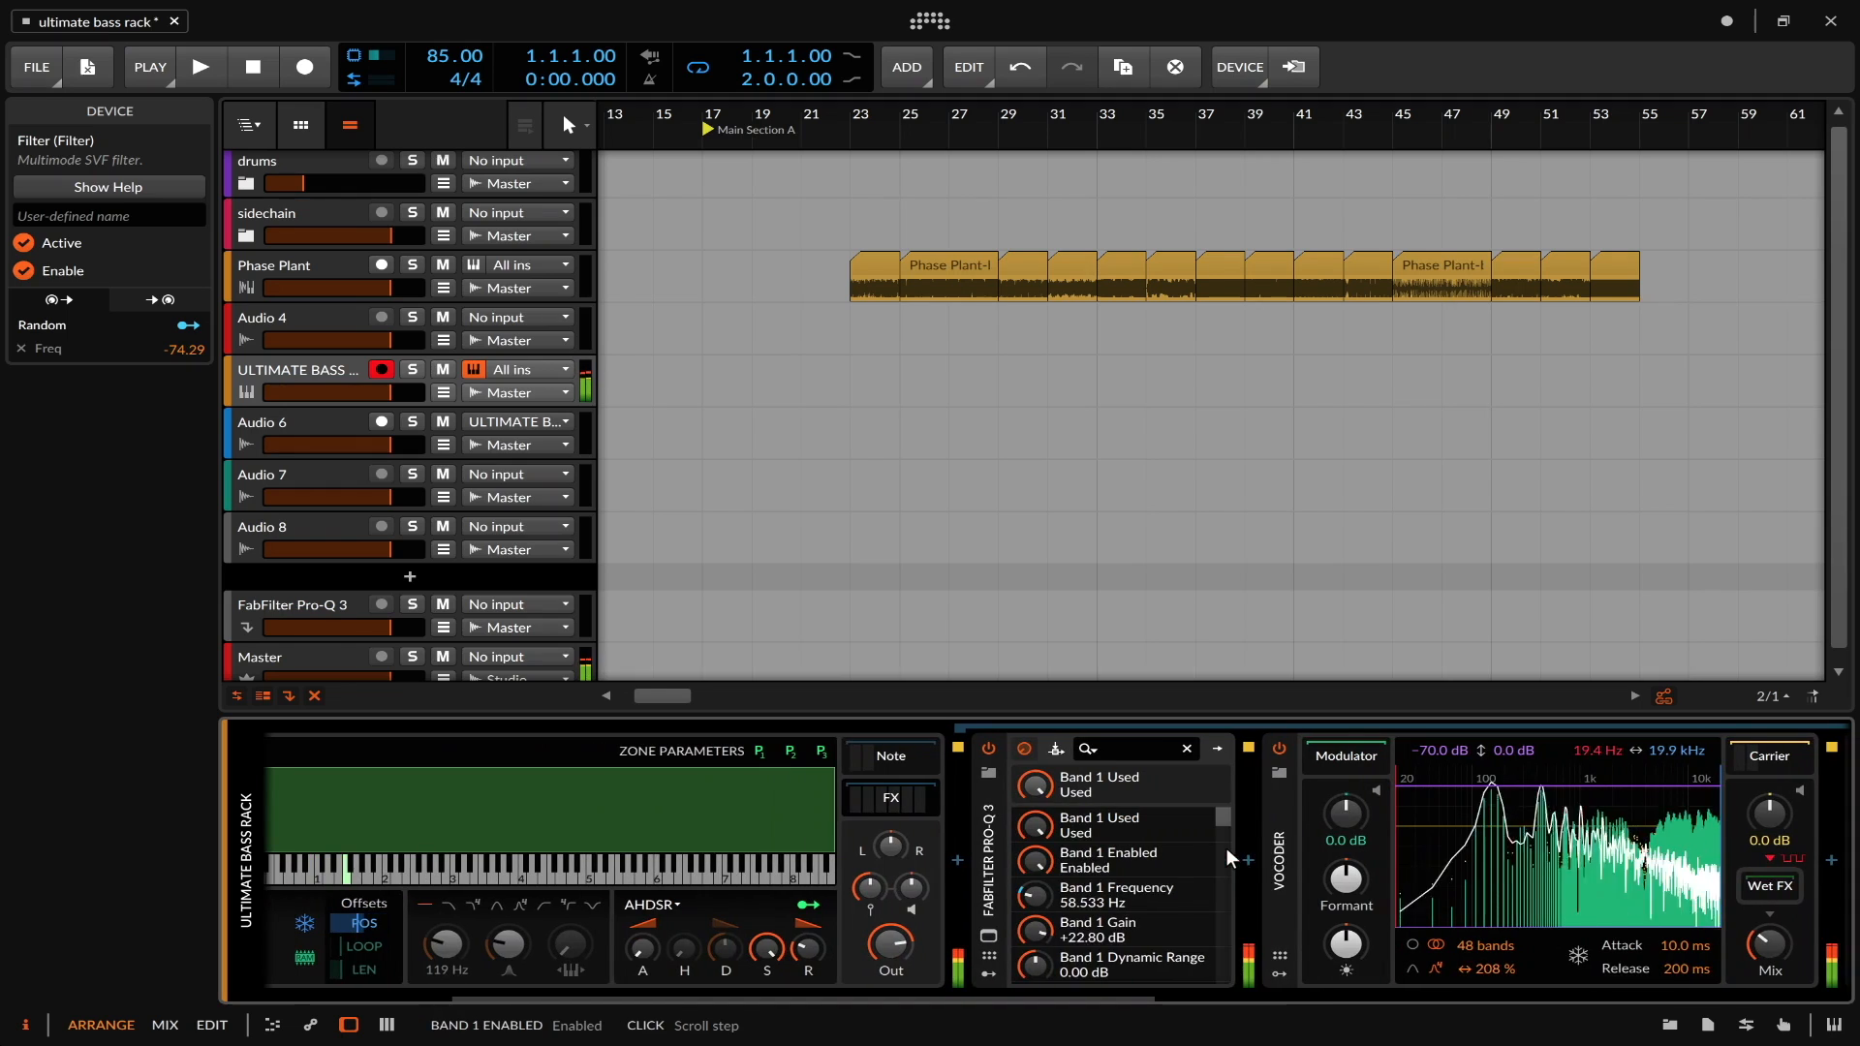
scroll(589, 800, "left", 4)
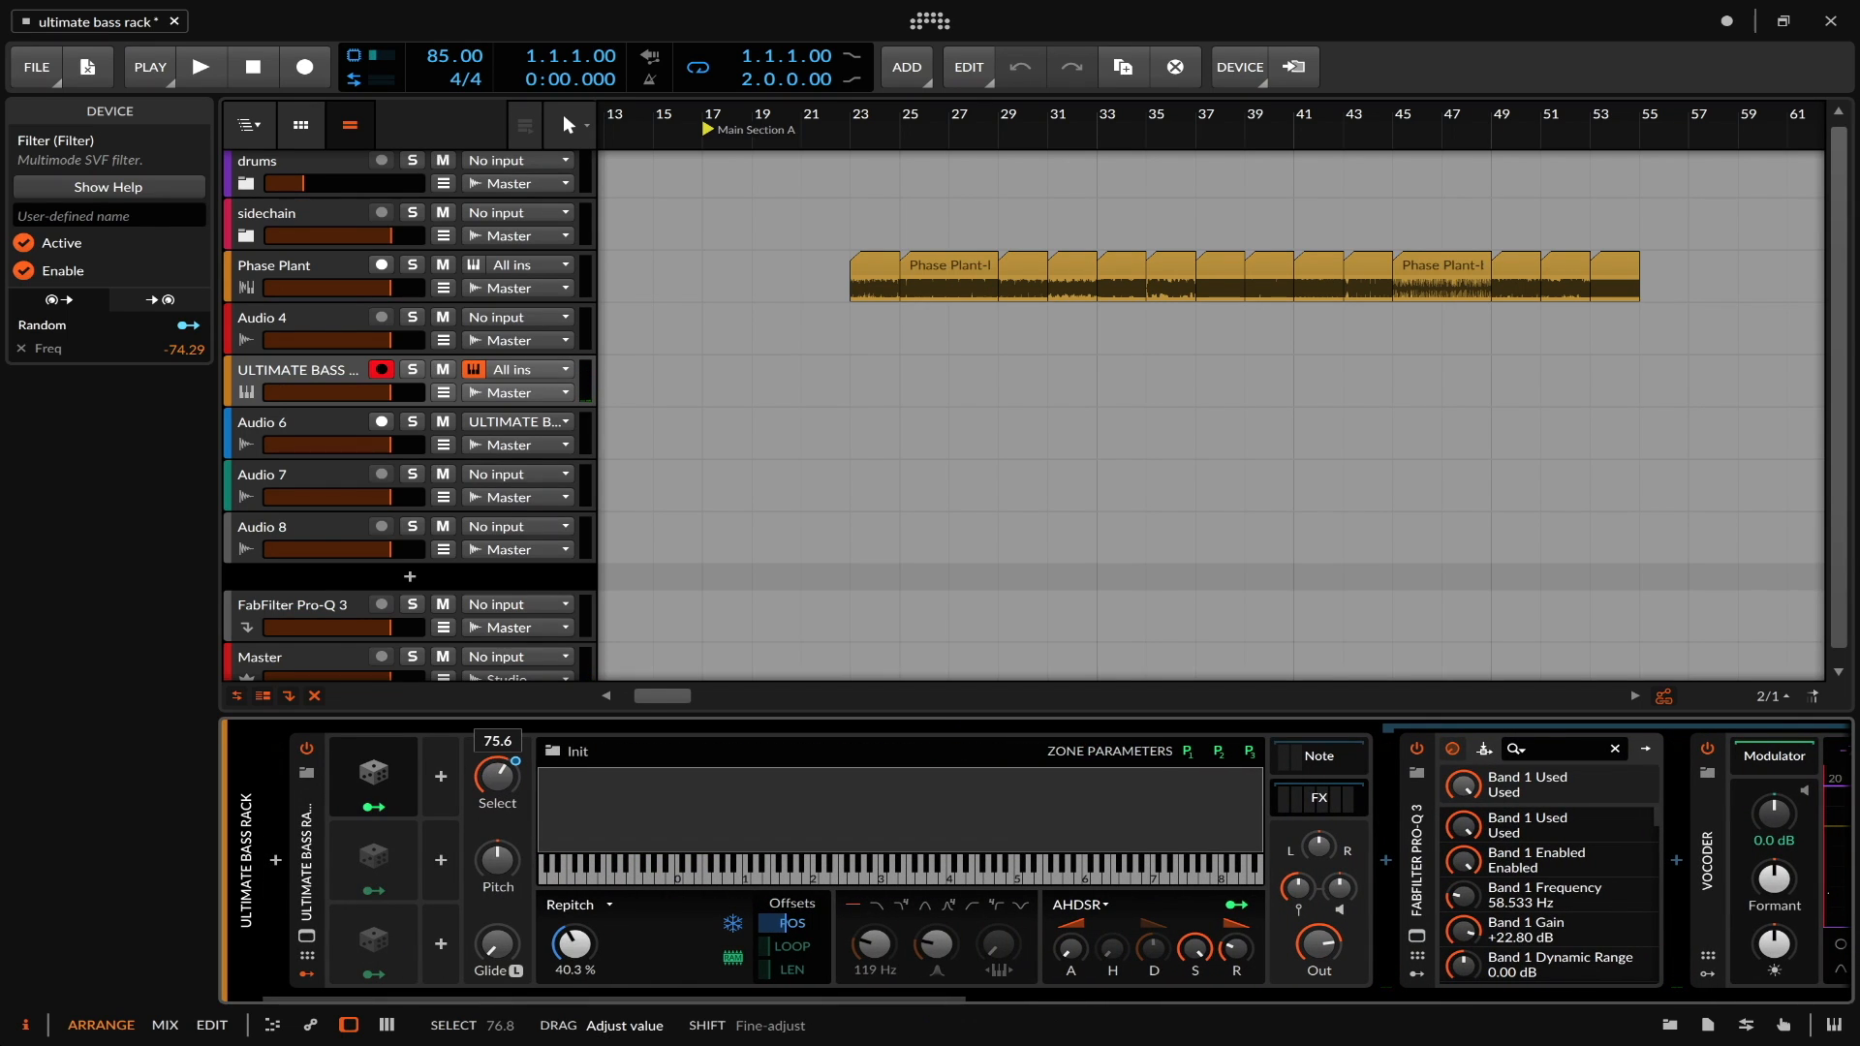
scroll(632, 795, "right", 4)
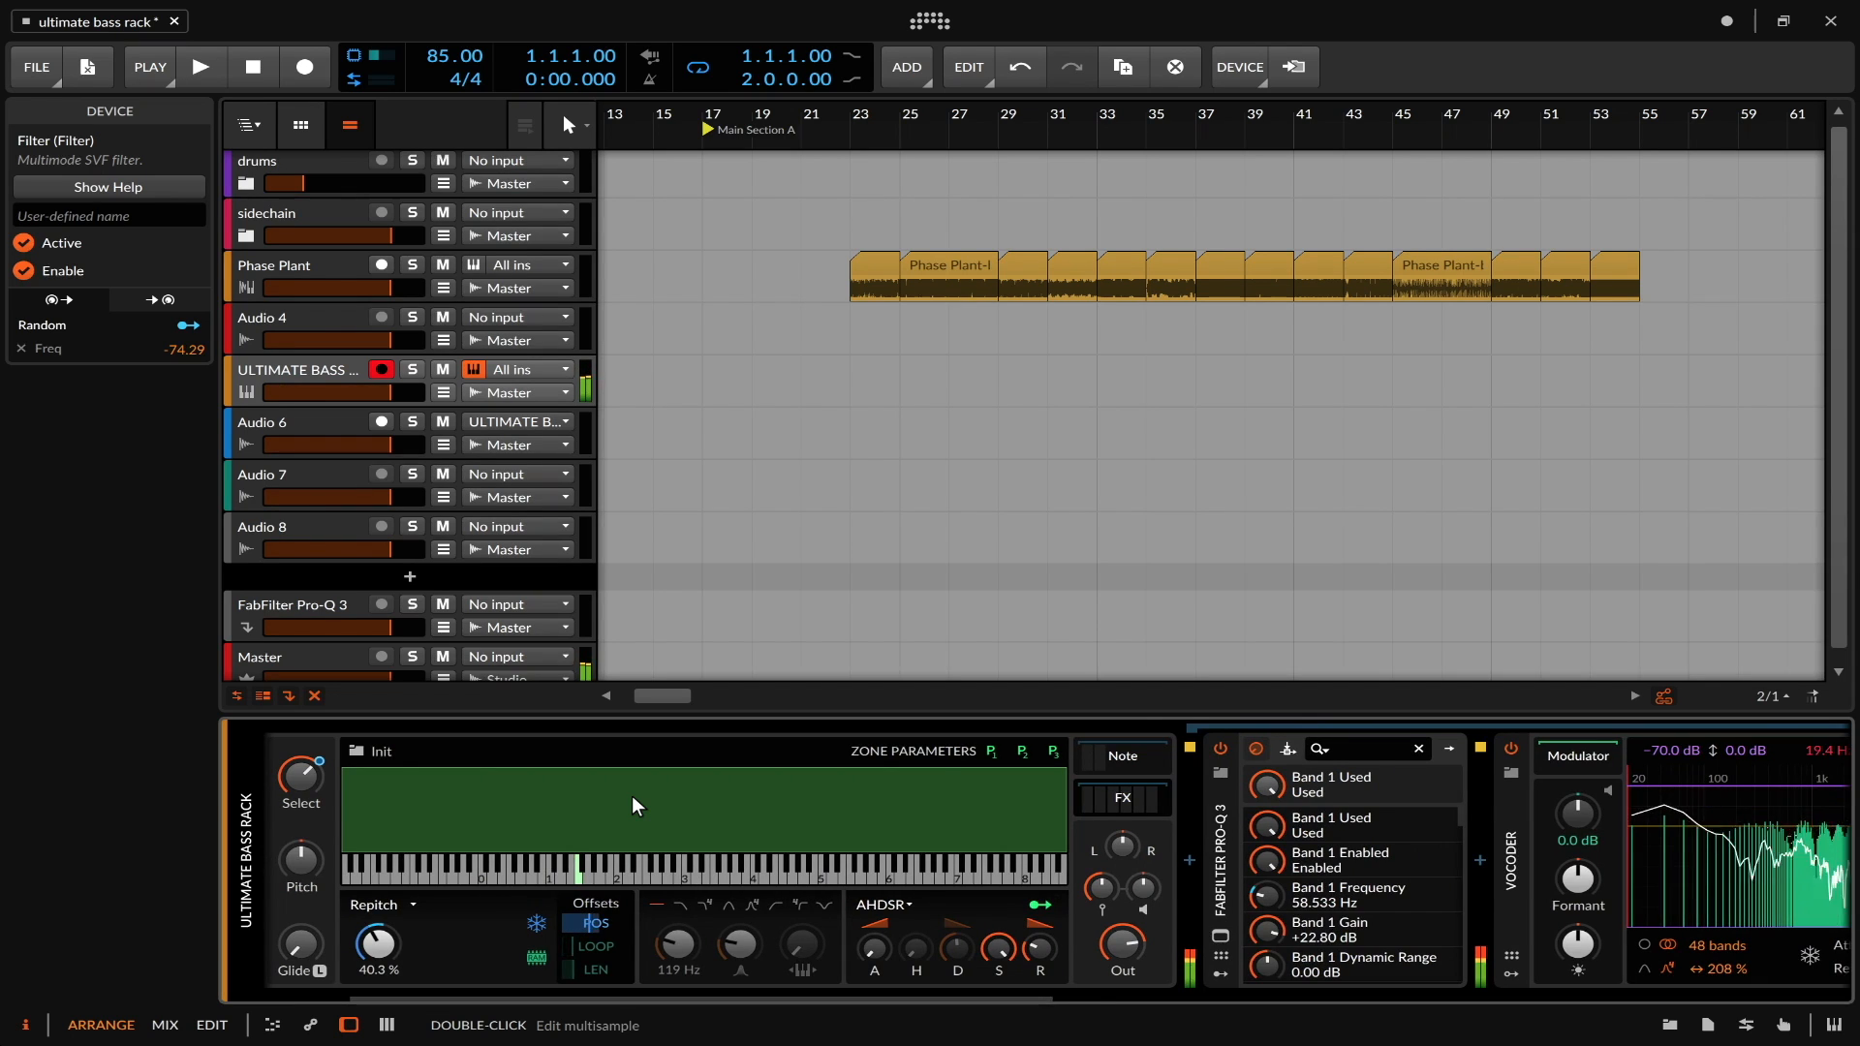
scroll(633, 797, "right", 14)
scroll(632, 794, "right", 20)
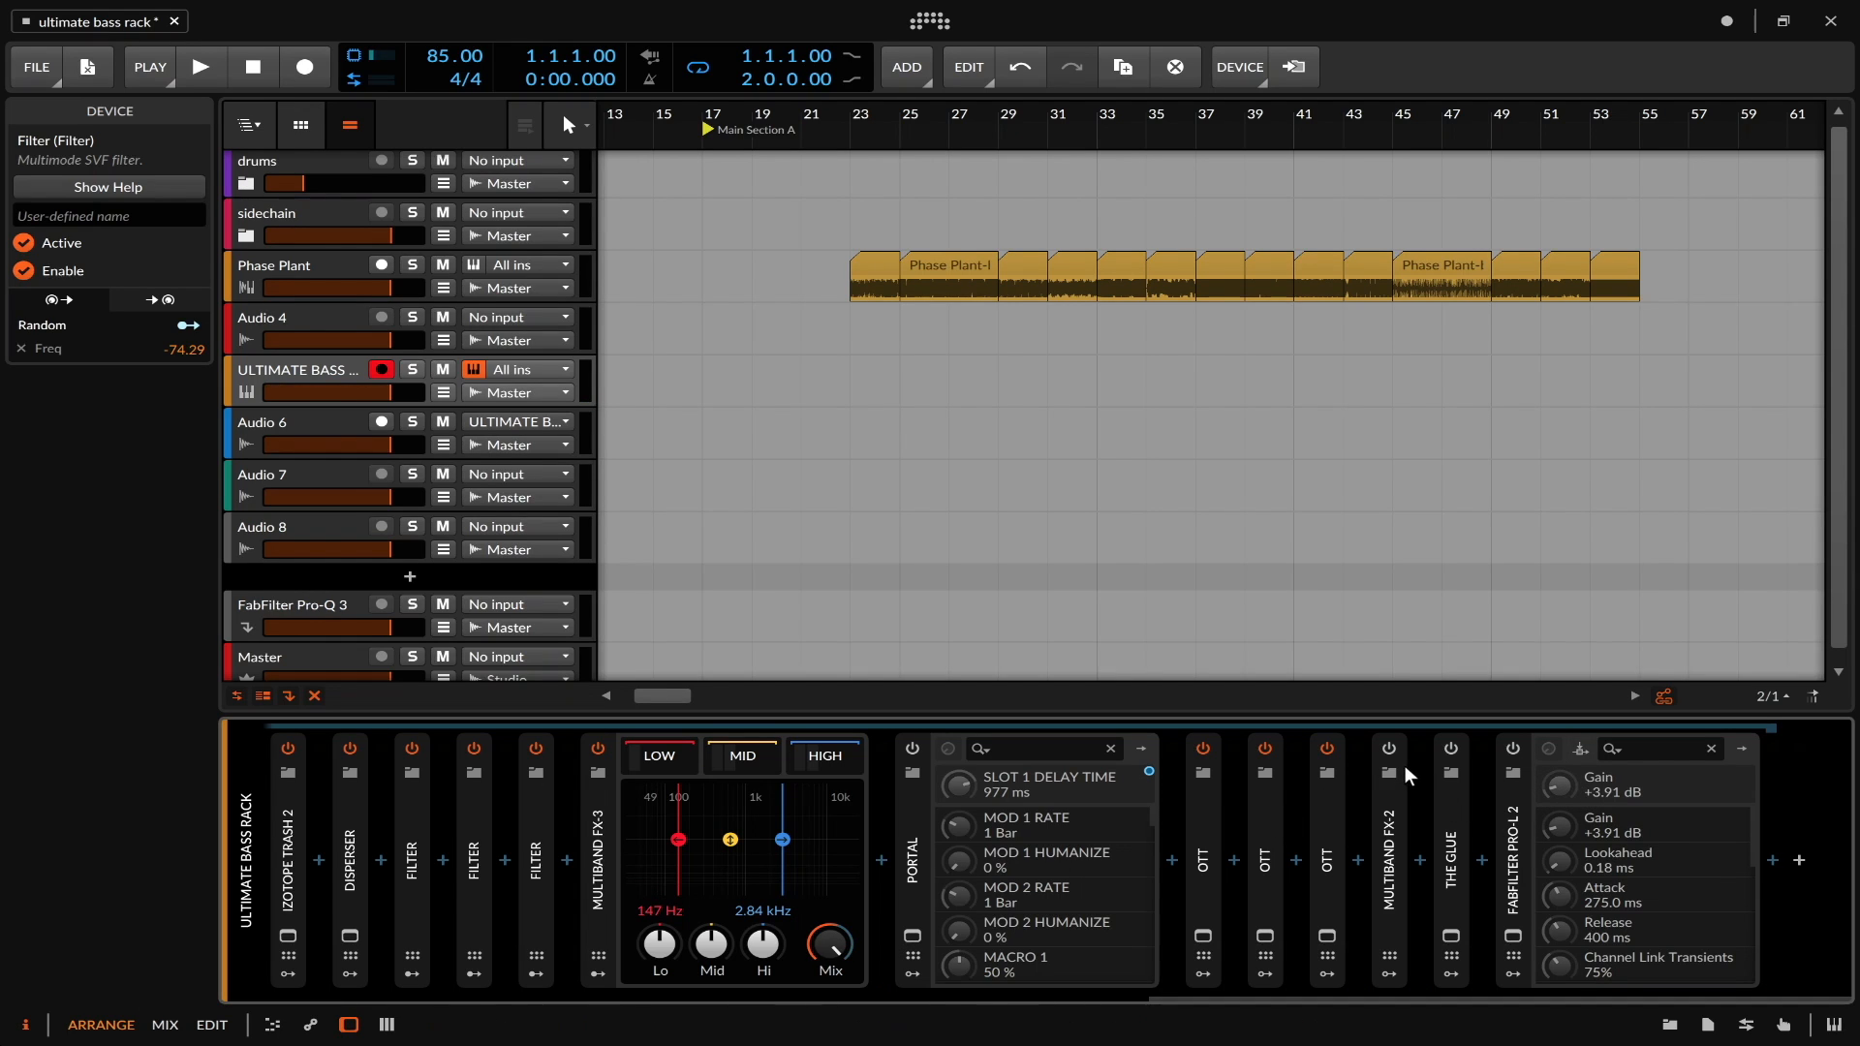
- Enable and expand Multiband FX-2, inspect the Tool device in its Low band chain, and collapse it again
left_click(1393, 822)
double_click(1393, 822)
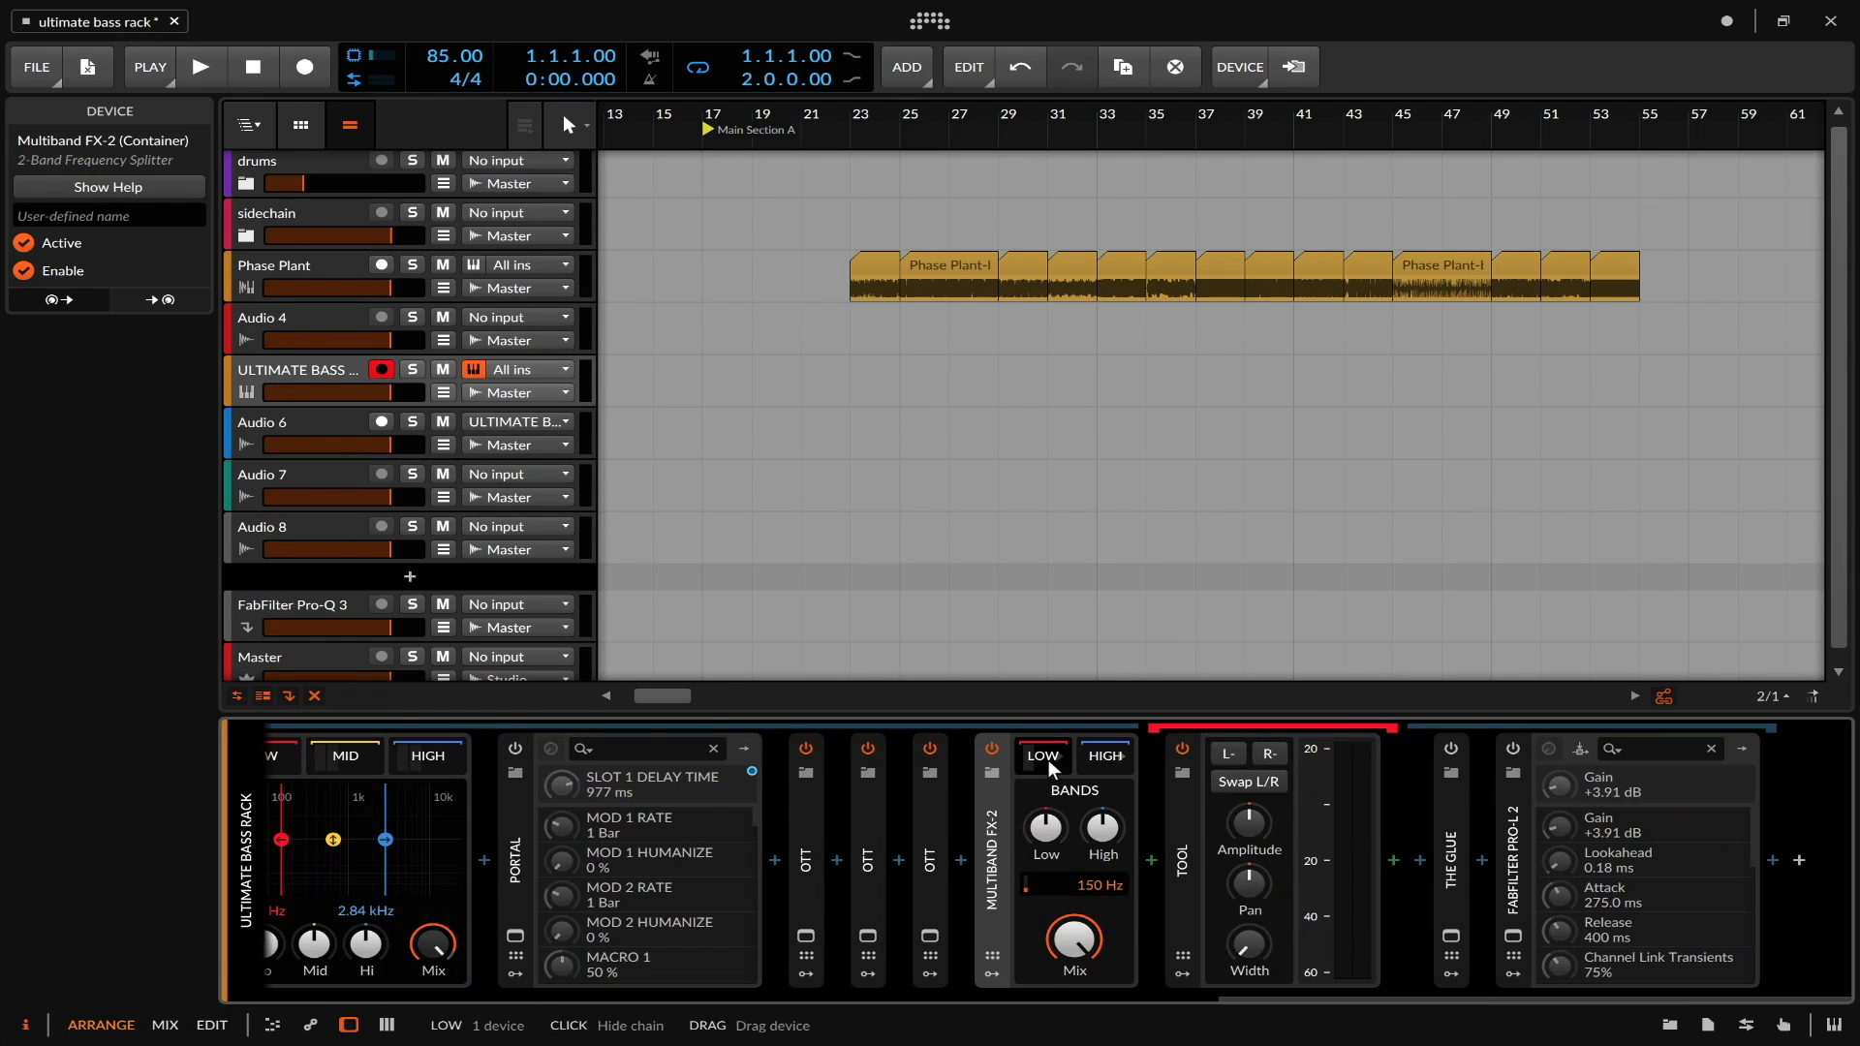
left_click(1048, 760)
left_click(1312, 755)
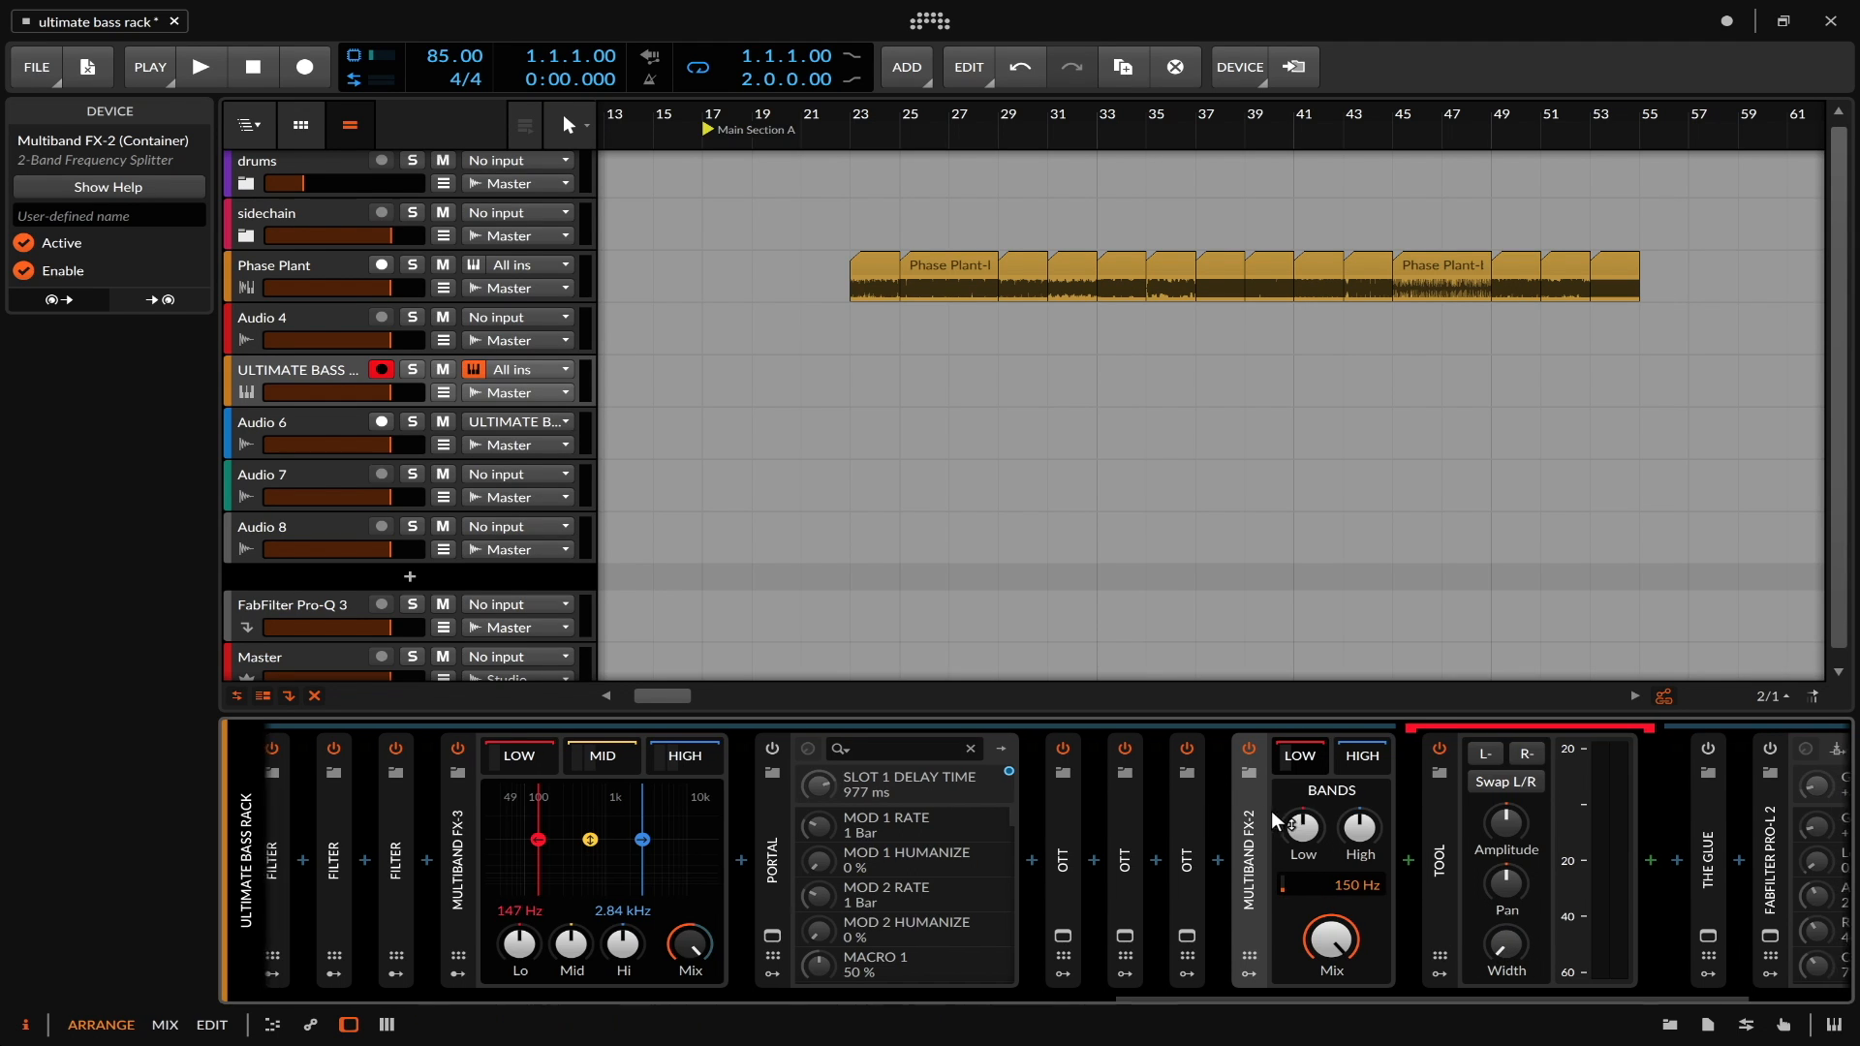
scroll(1270, 811, "down", 4)
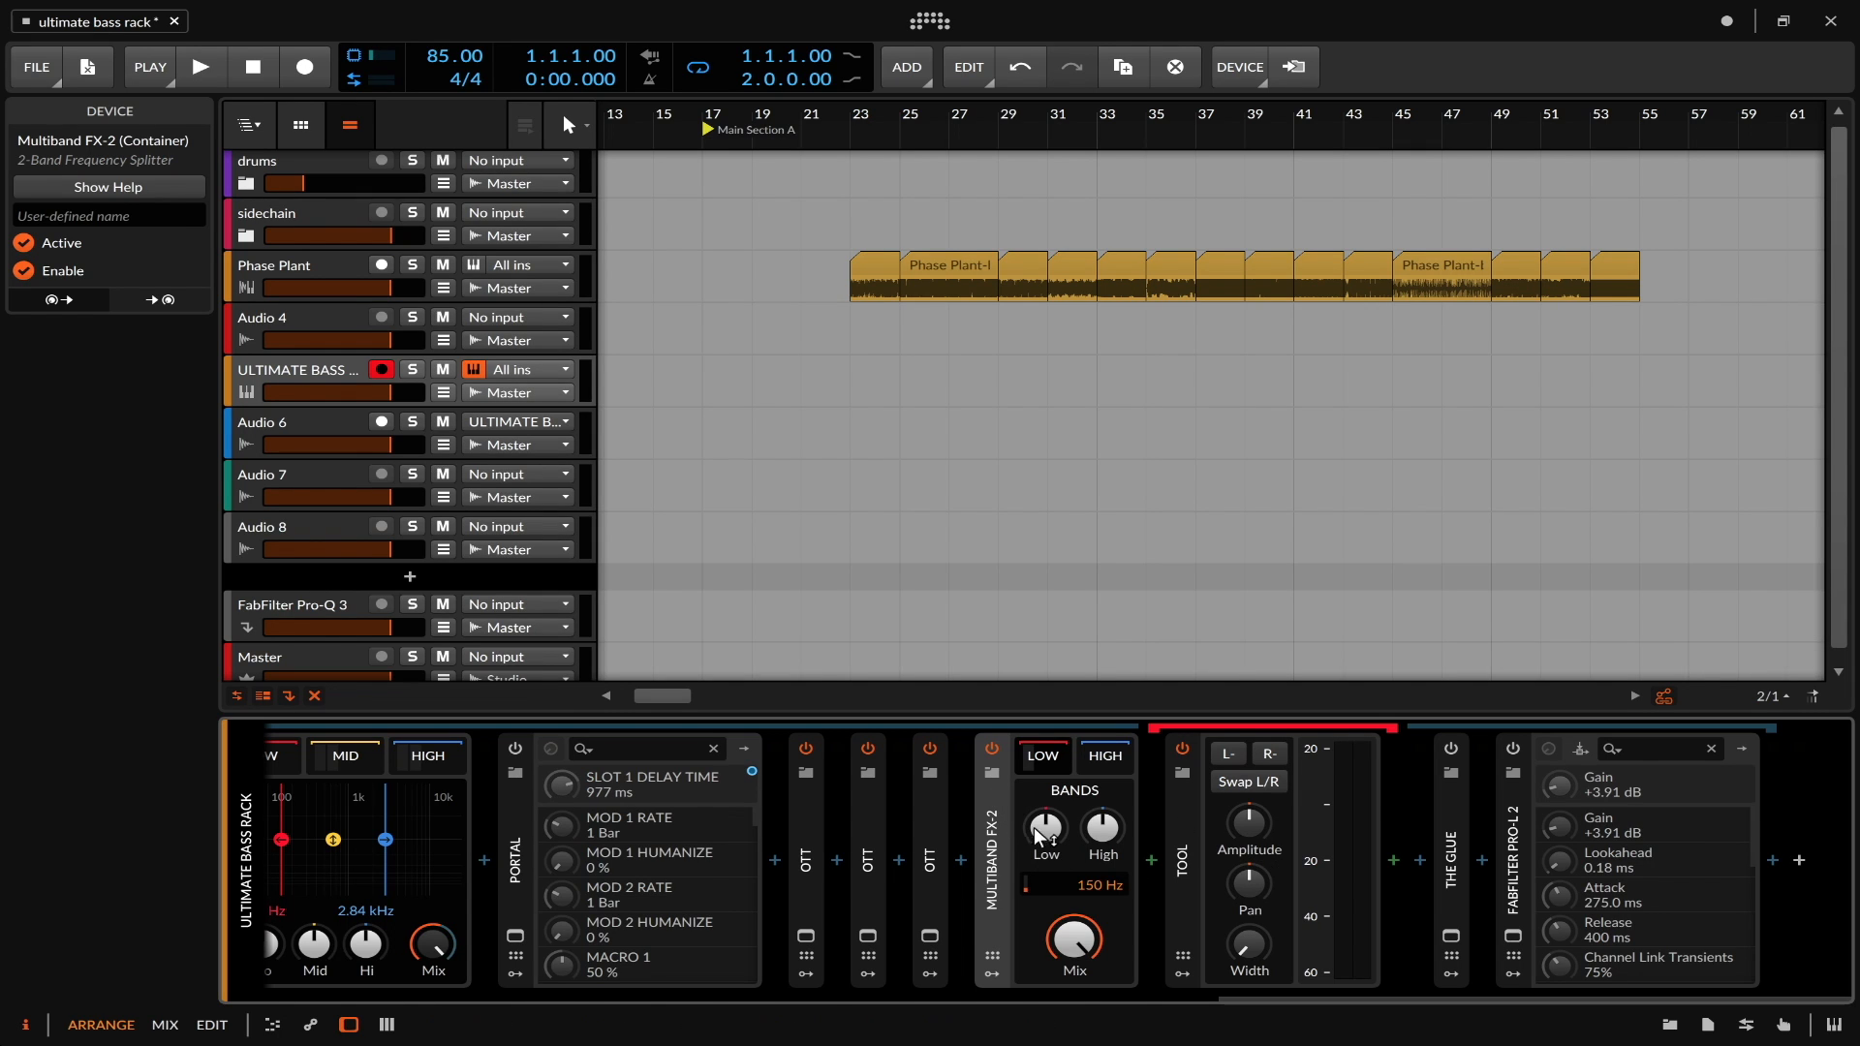
scroll(713, 852, "left", 2)
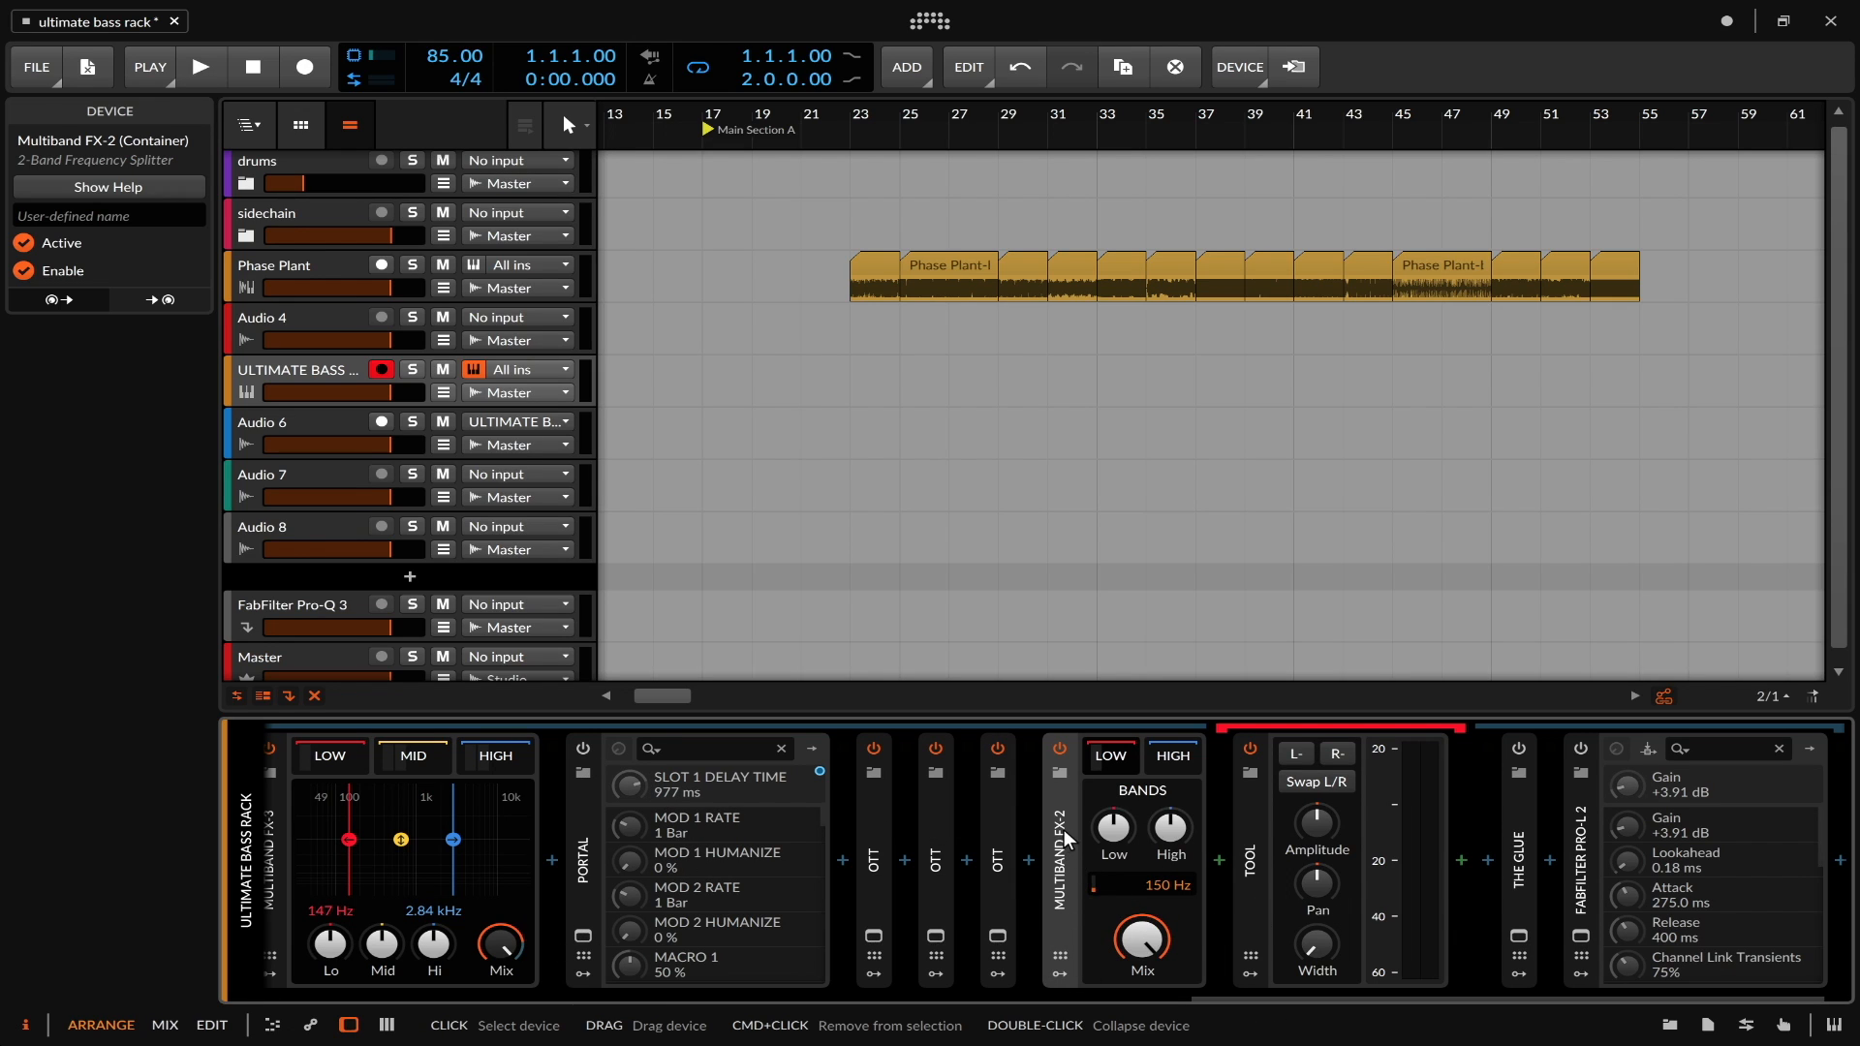
scroll(1060, 826, "left", 5)
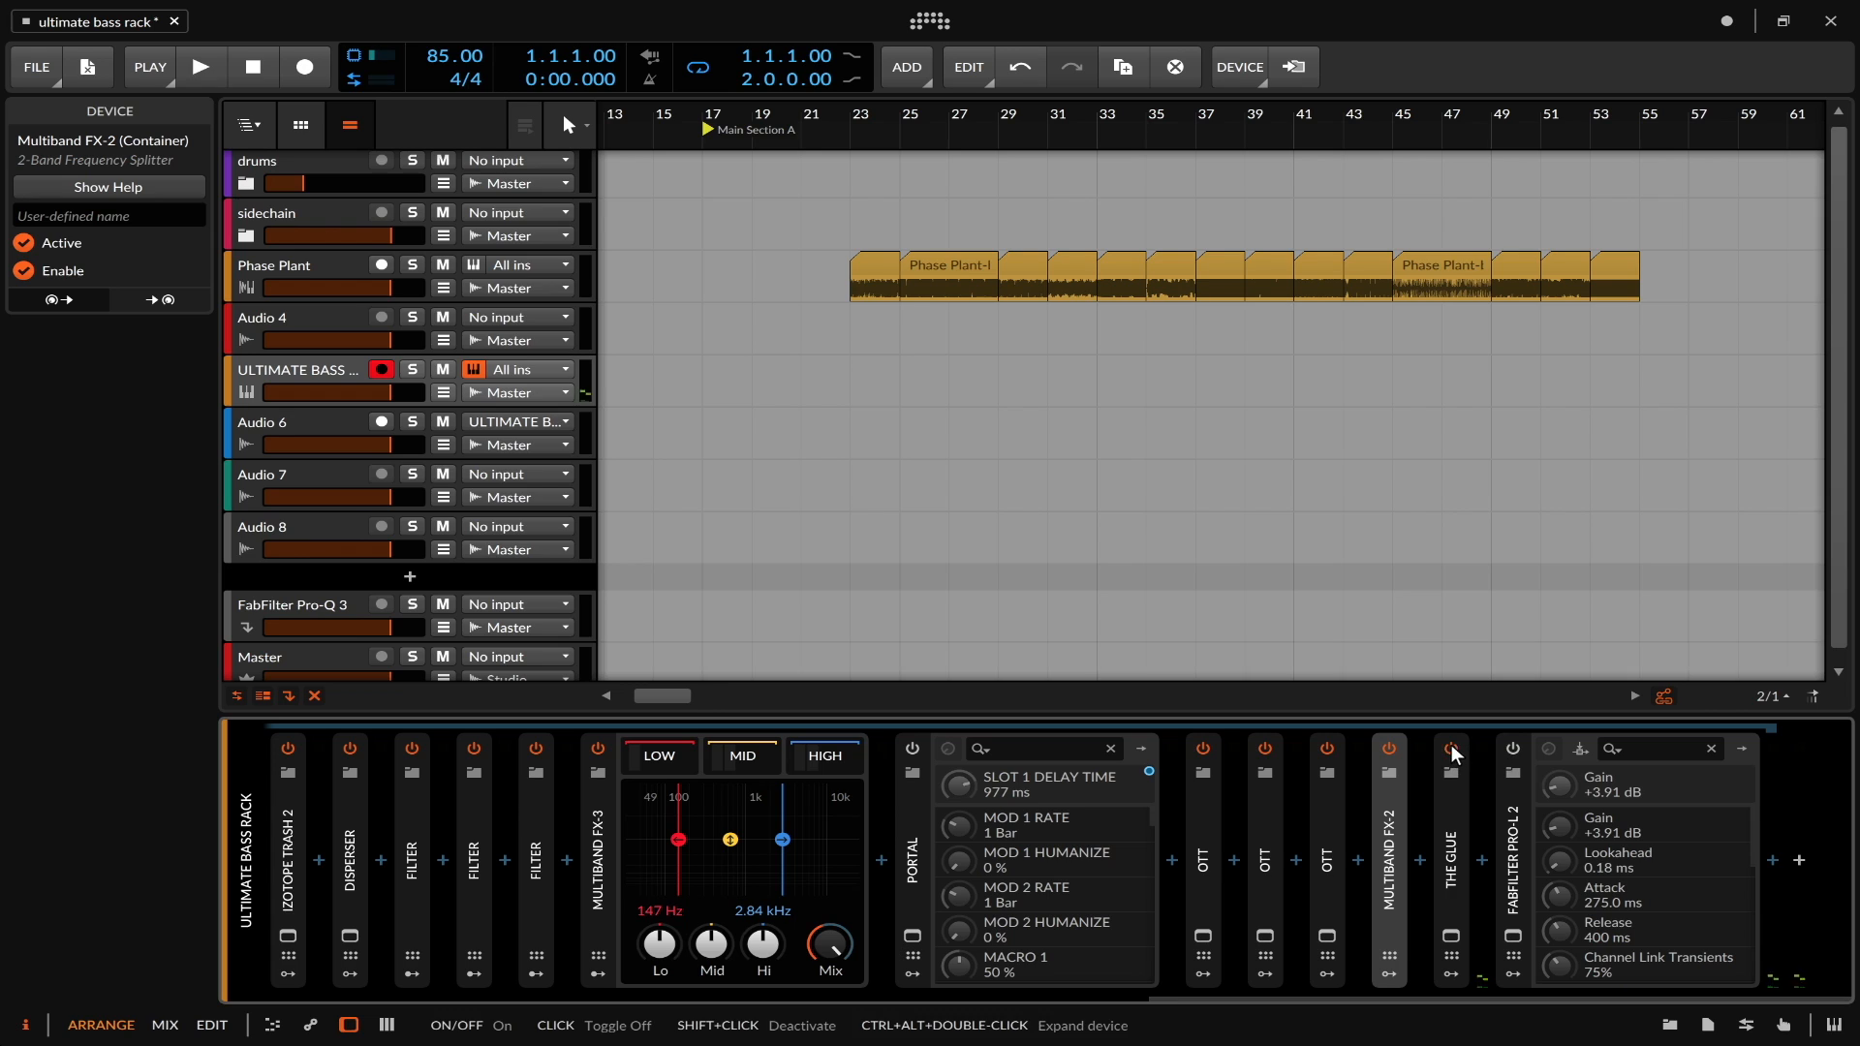
- Enable The Glue and review its compressor and Peakclip settings in the plug-in window while auditioning the bass
left_click(1450, 936)
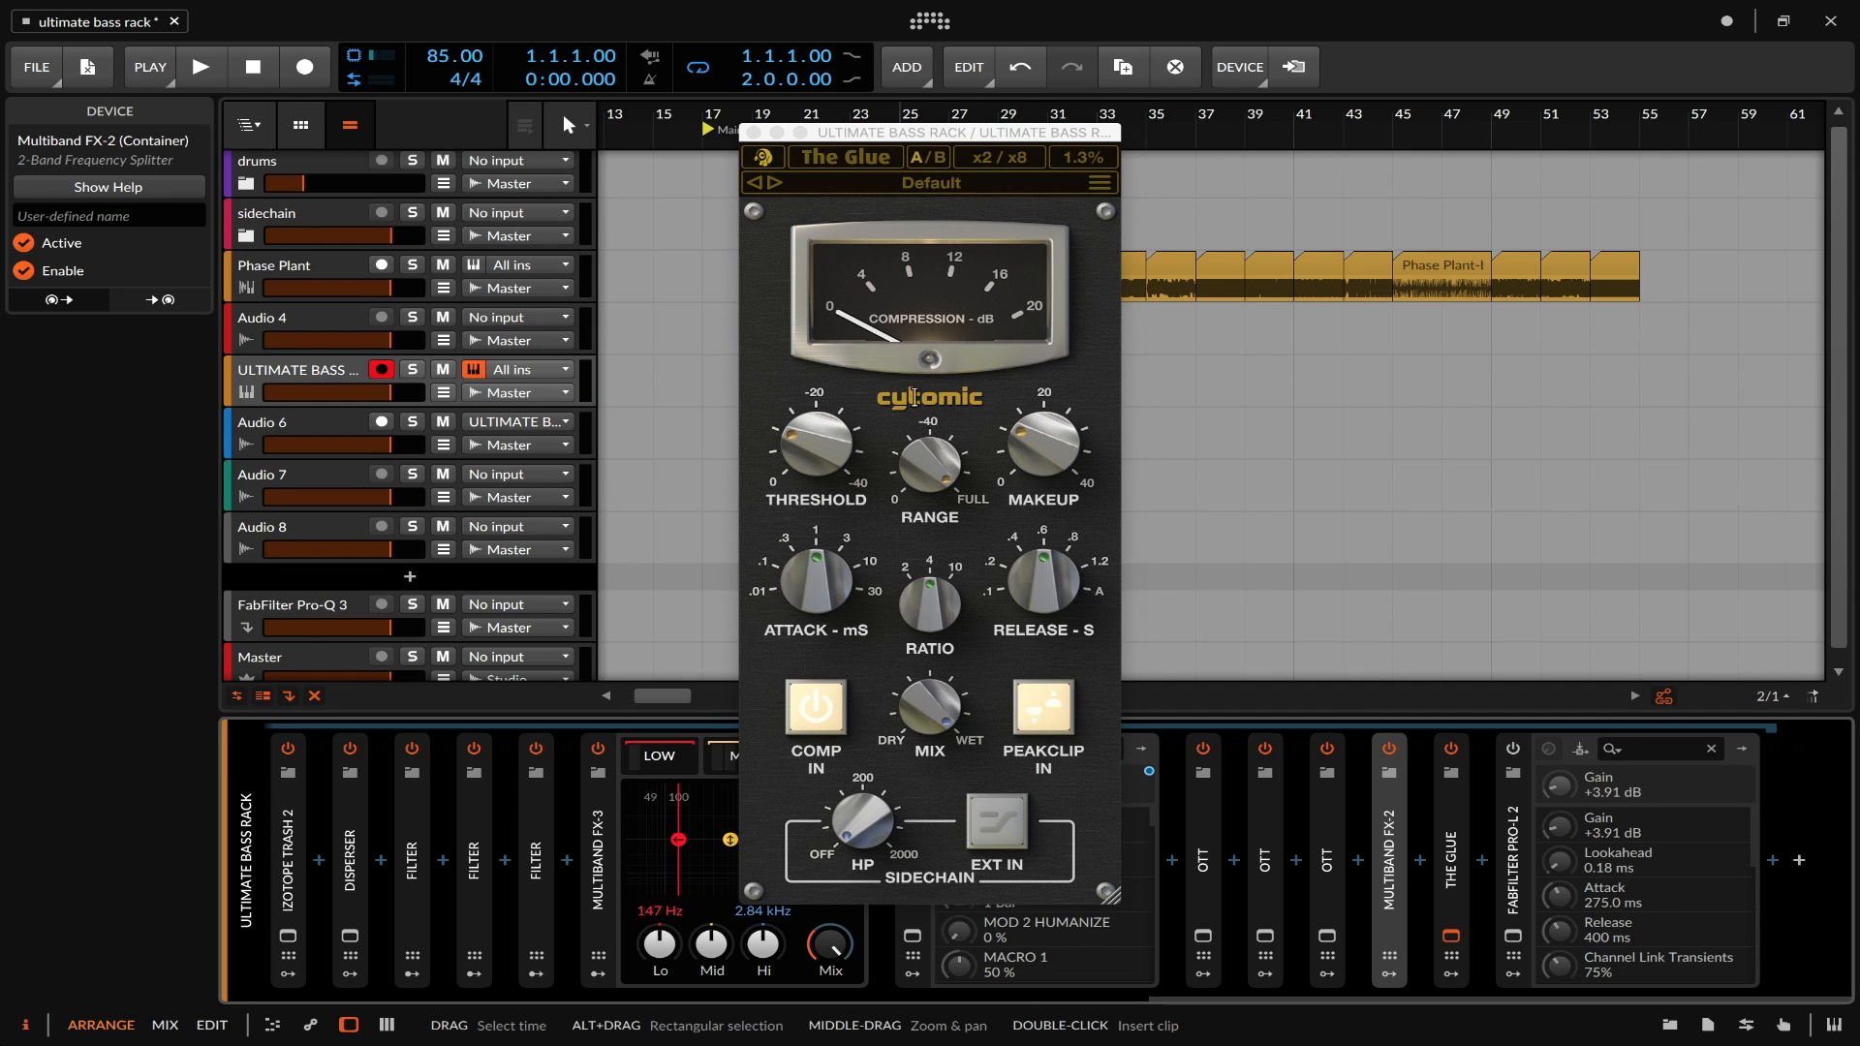
mouse_move(1034, 418)
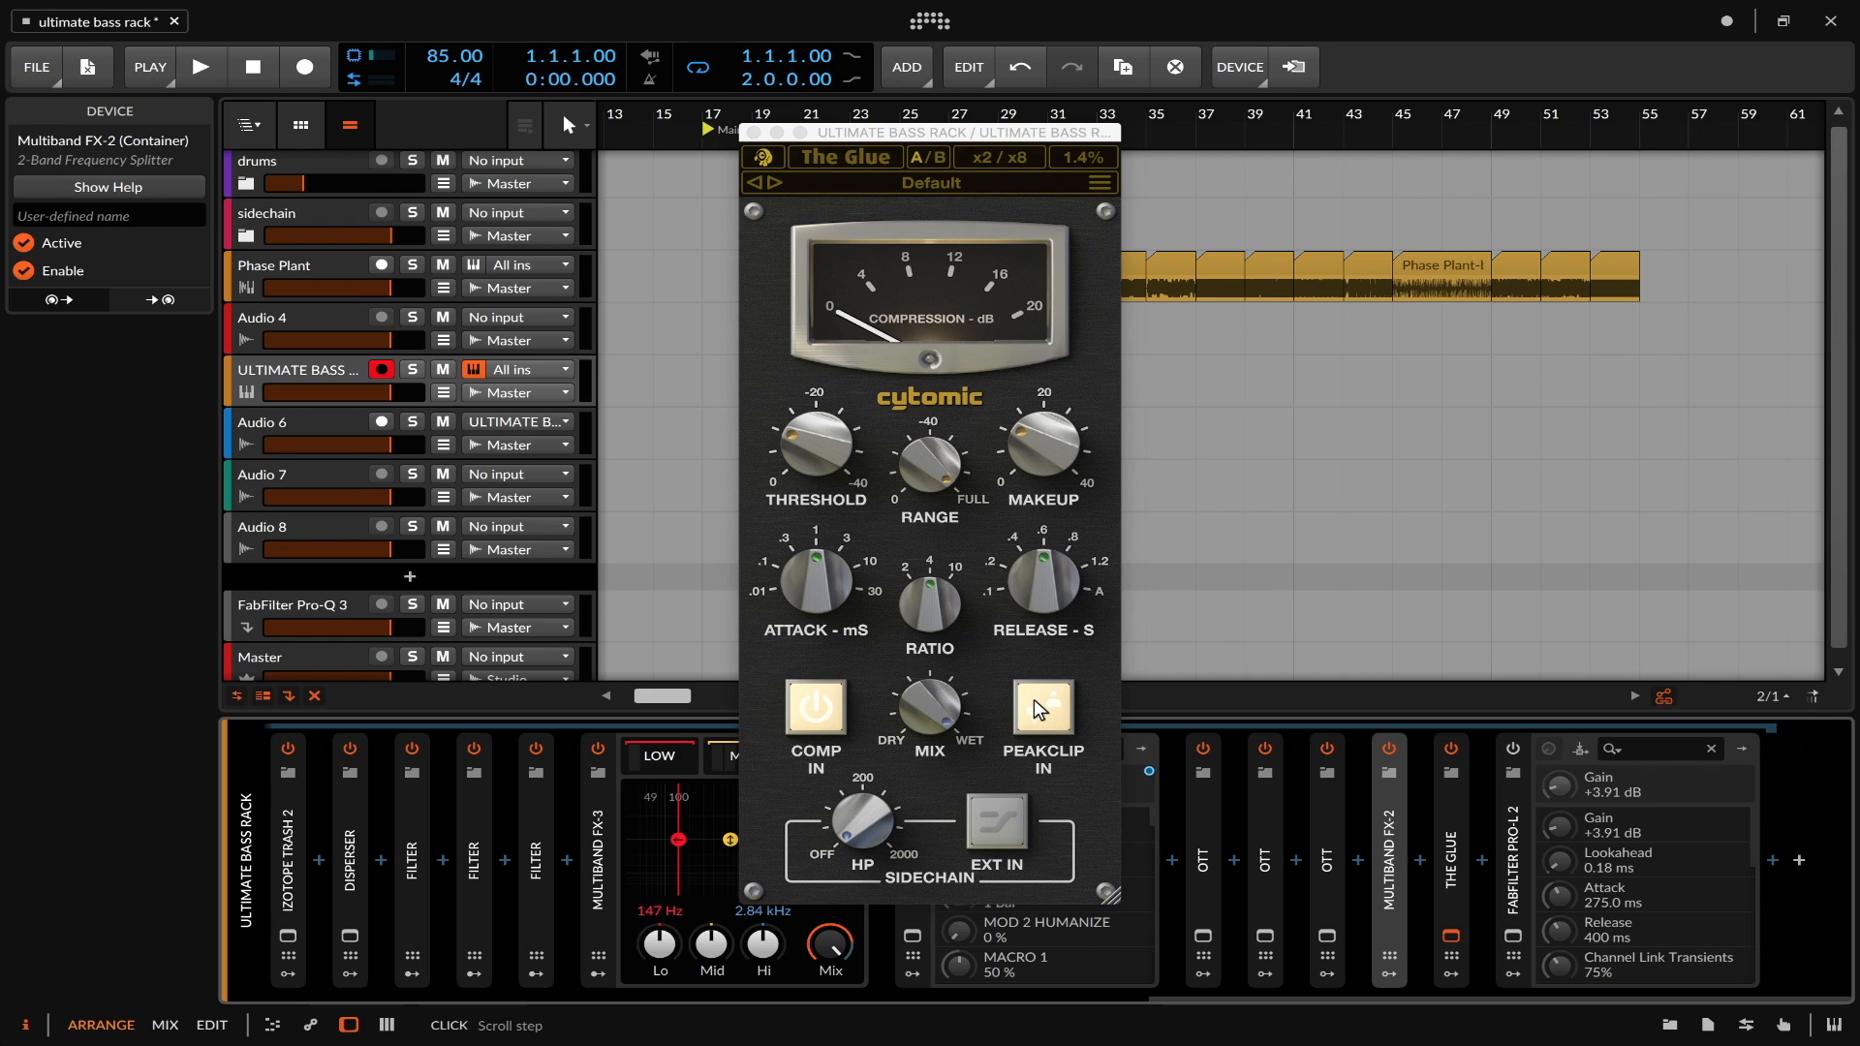
mouse_move(859, 482)
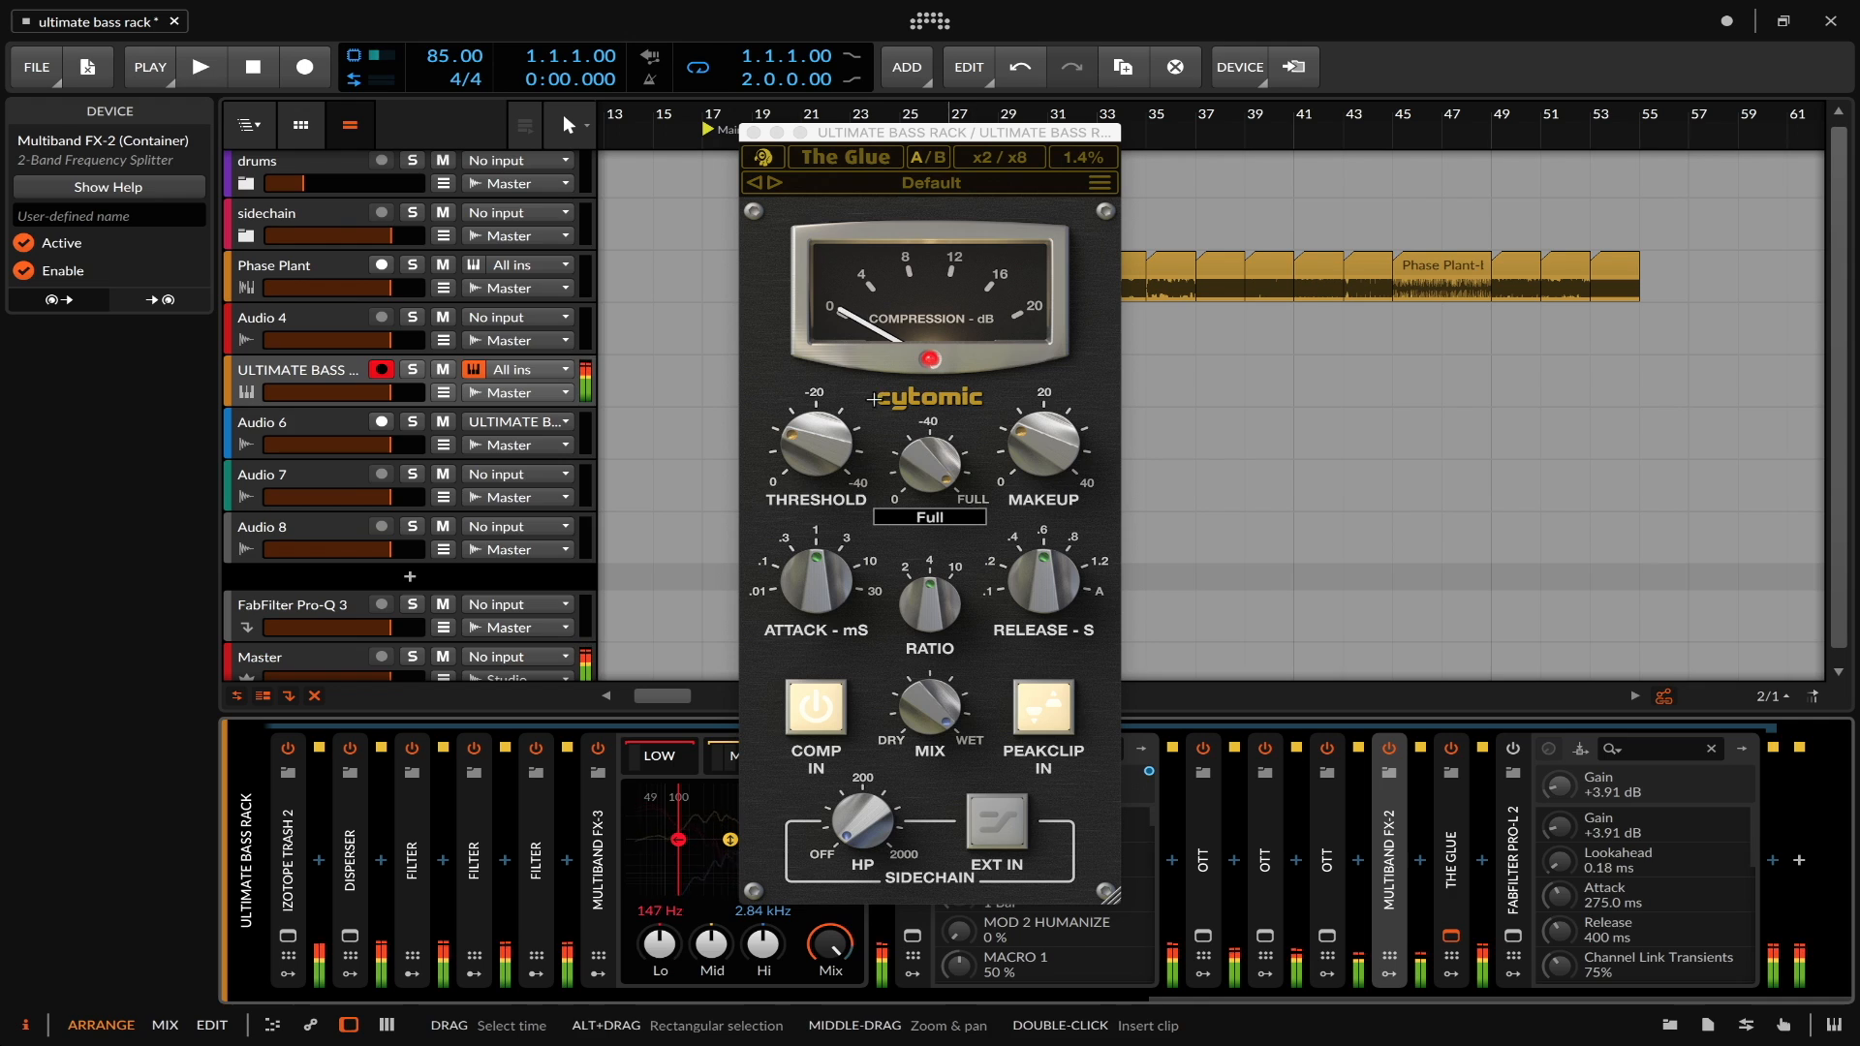
- Close The Glue's plug-in window and look over the FX chain between the Vocoder and FabFilter Pro-L 2
left_click(753, 132)
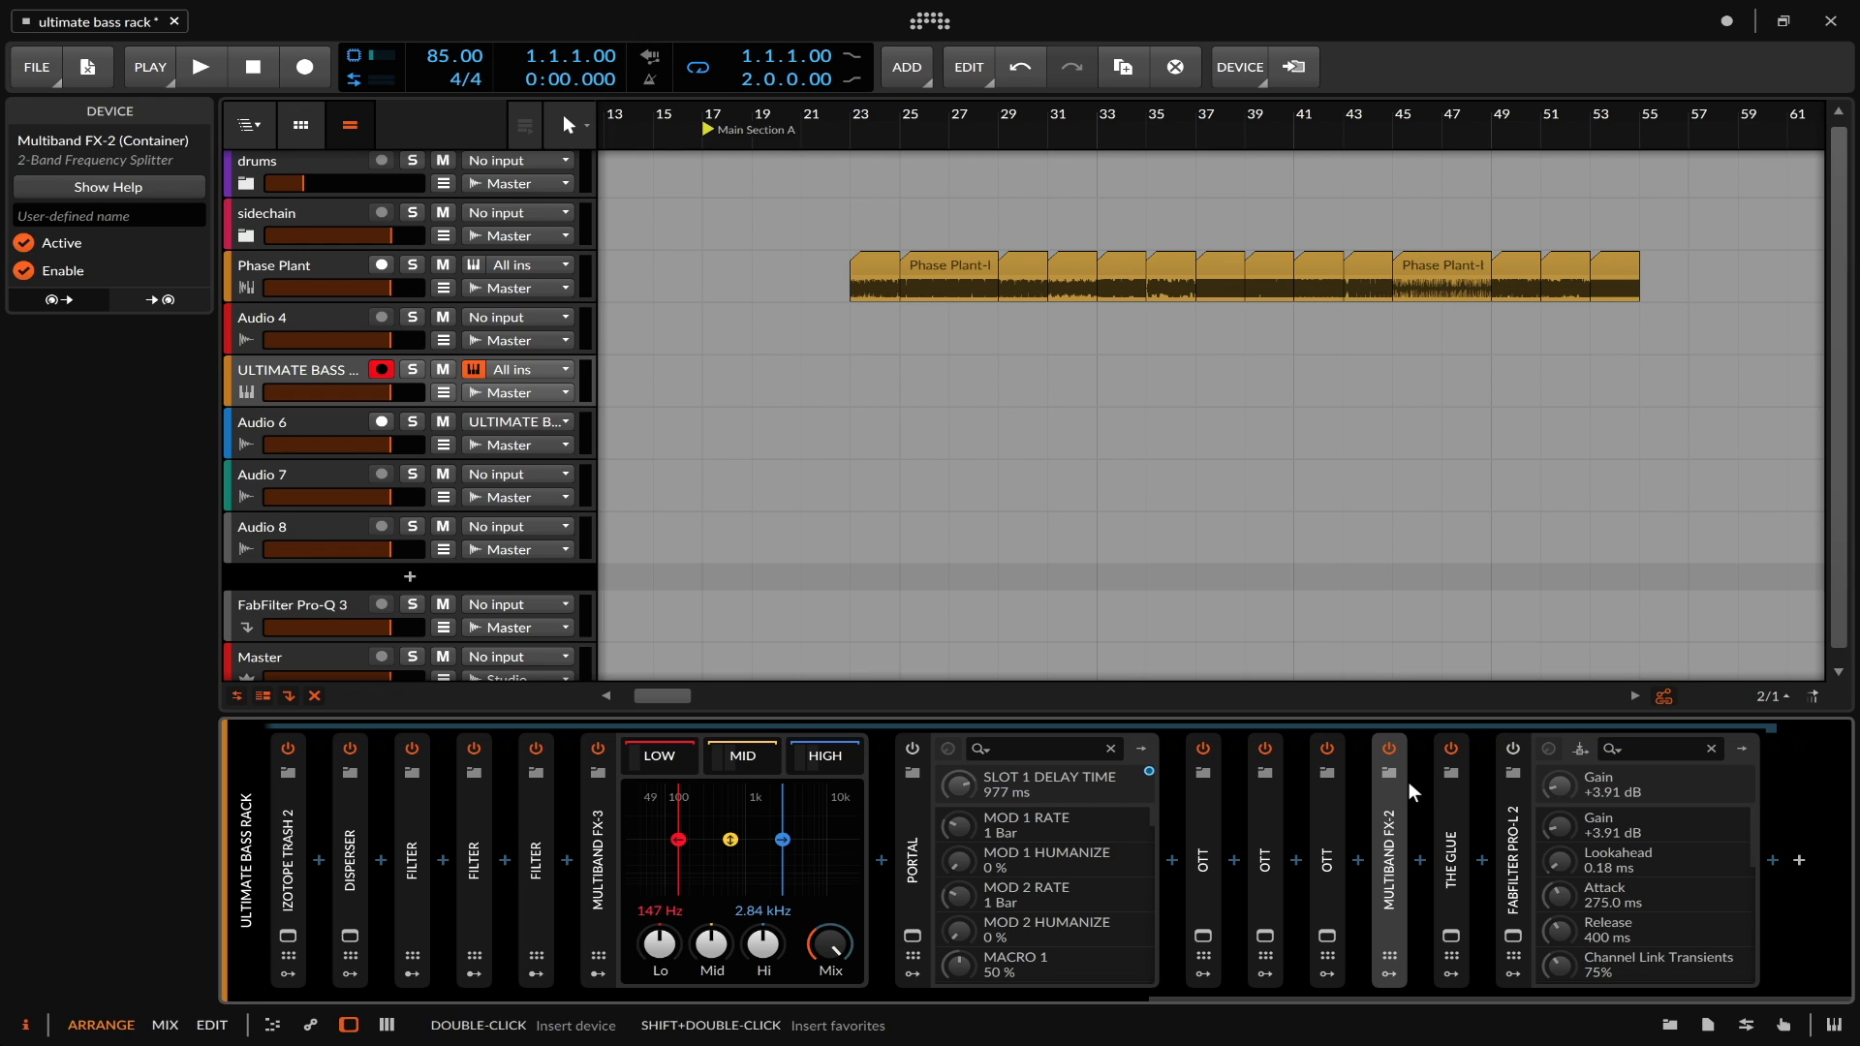
scroll(1234, 827, "left", 1)
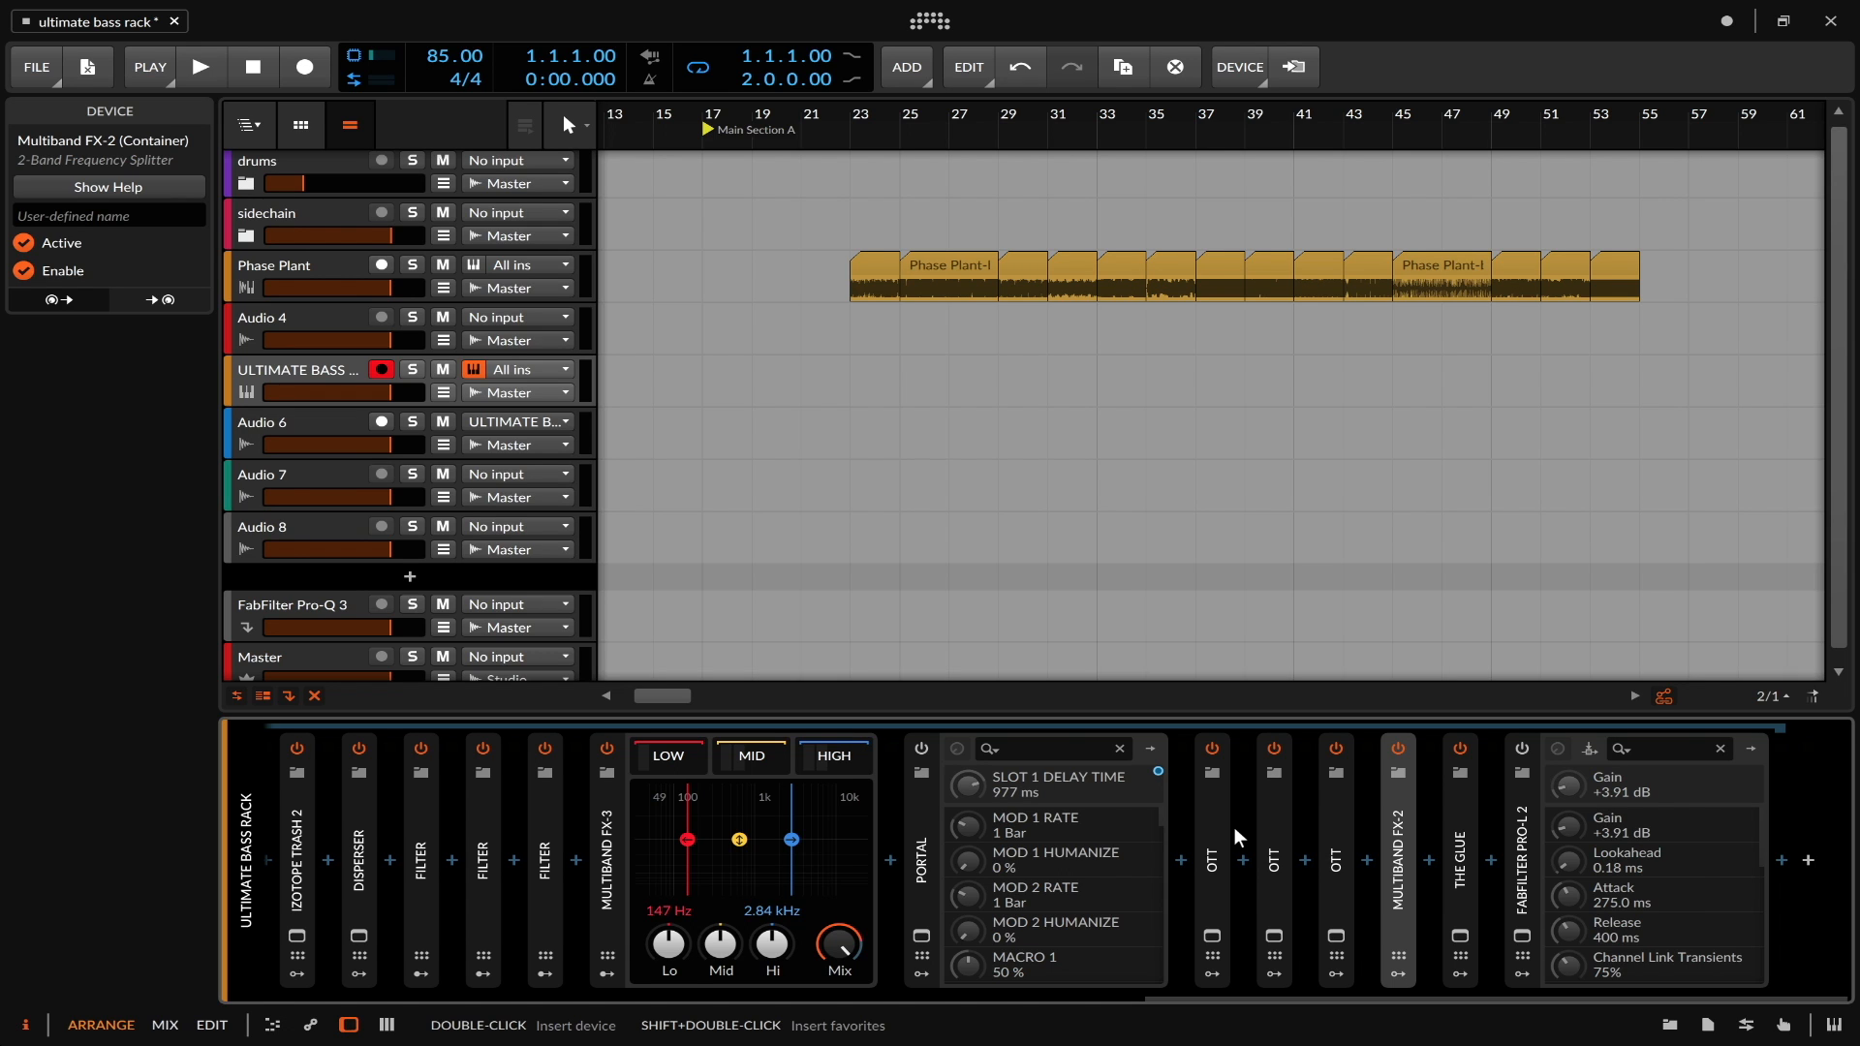
scroll(1234, 828, "left", 3)
scroll(636, 777, "left", 10)
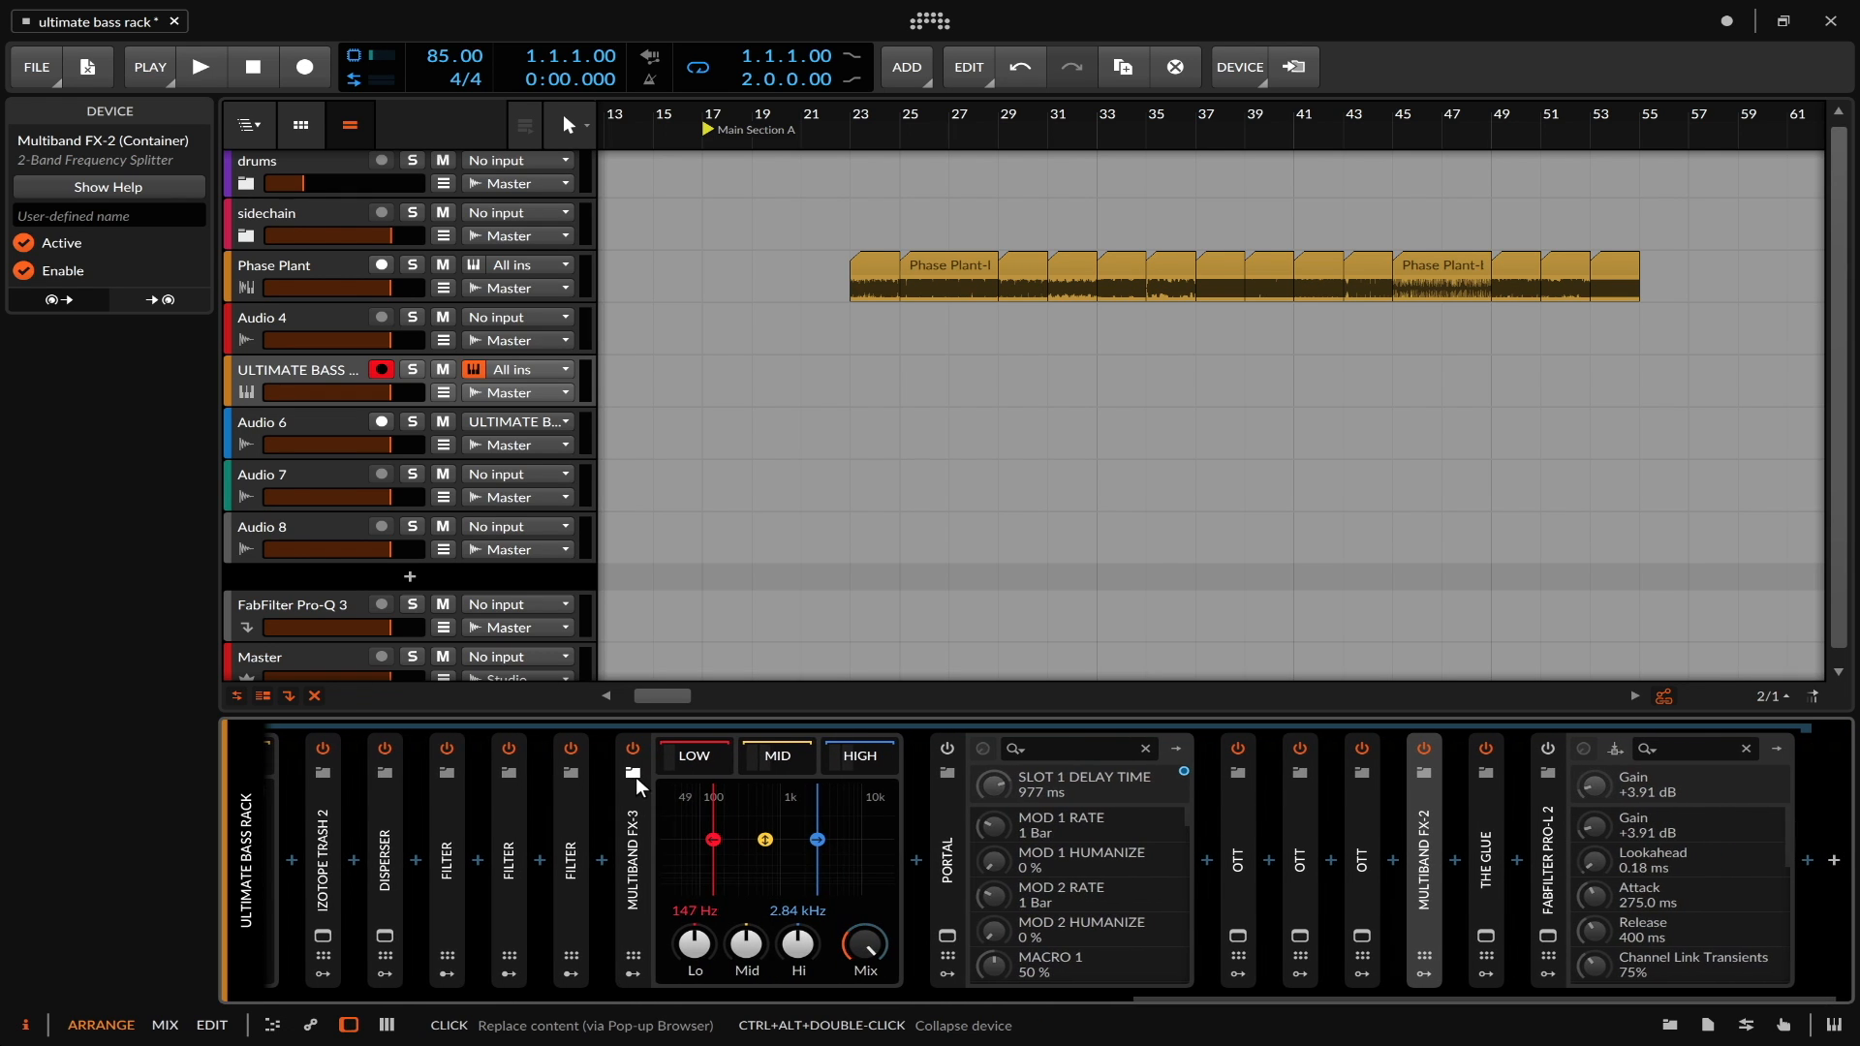
scroll(577, 806, "left", 5)
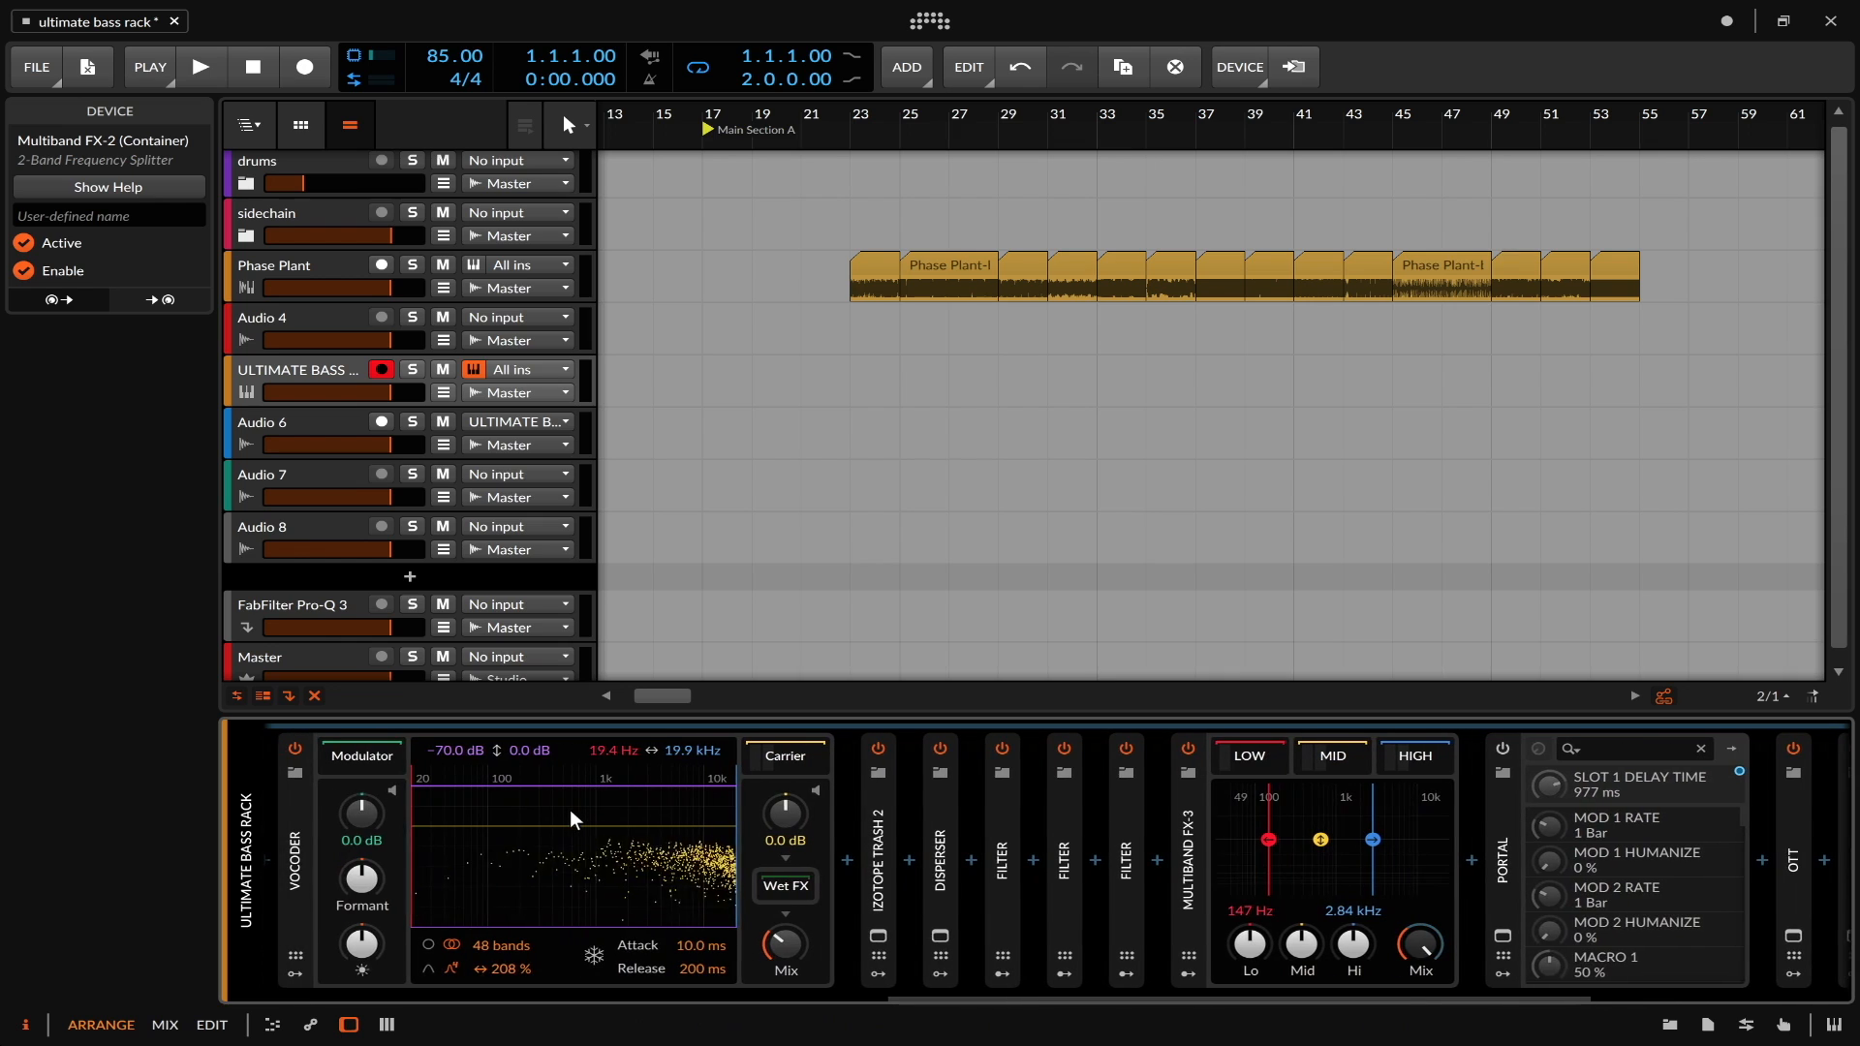
scroll(570, 809, "right", 15)
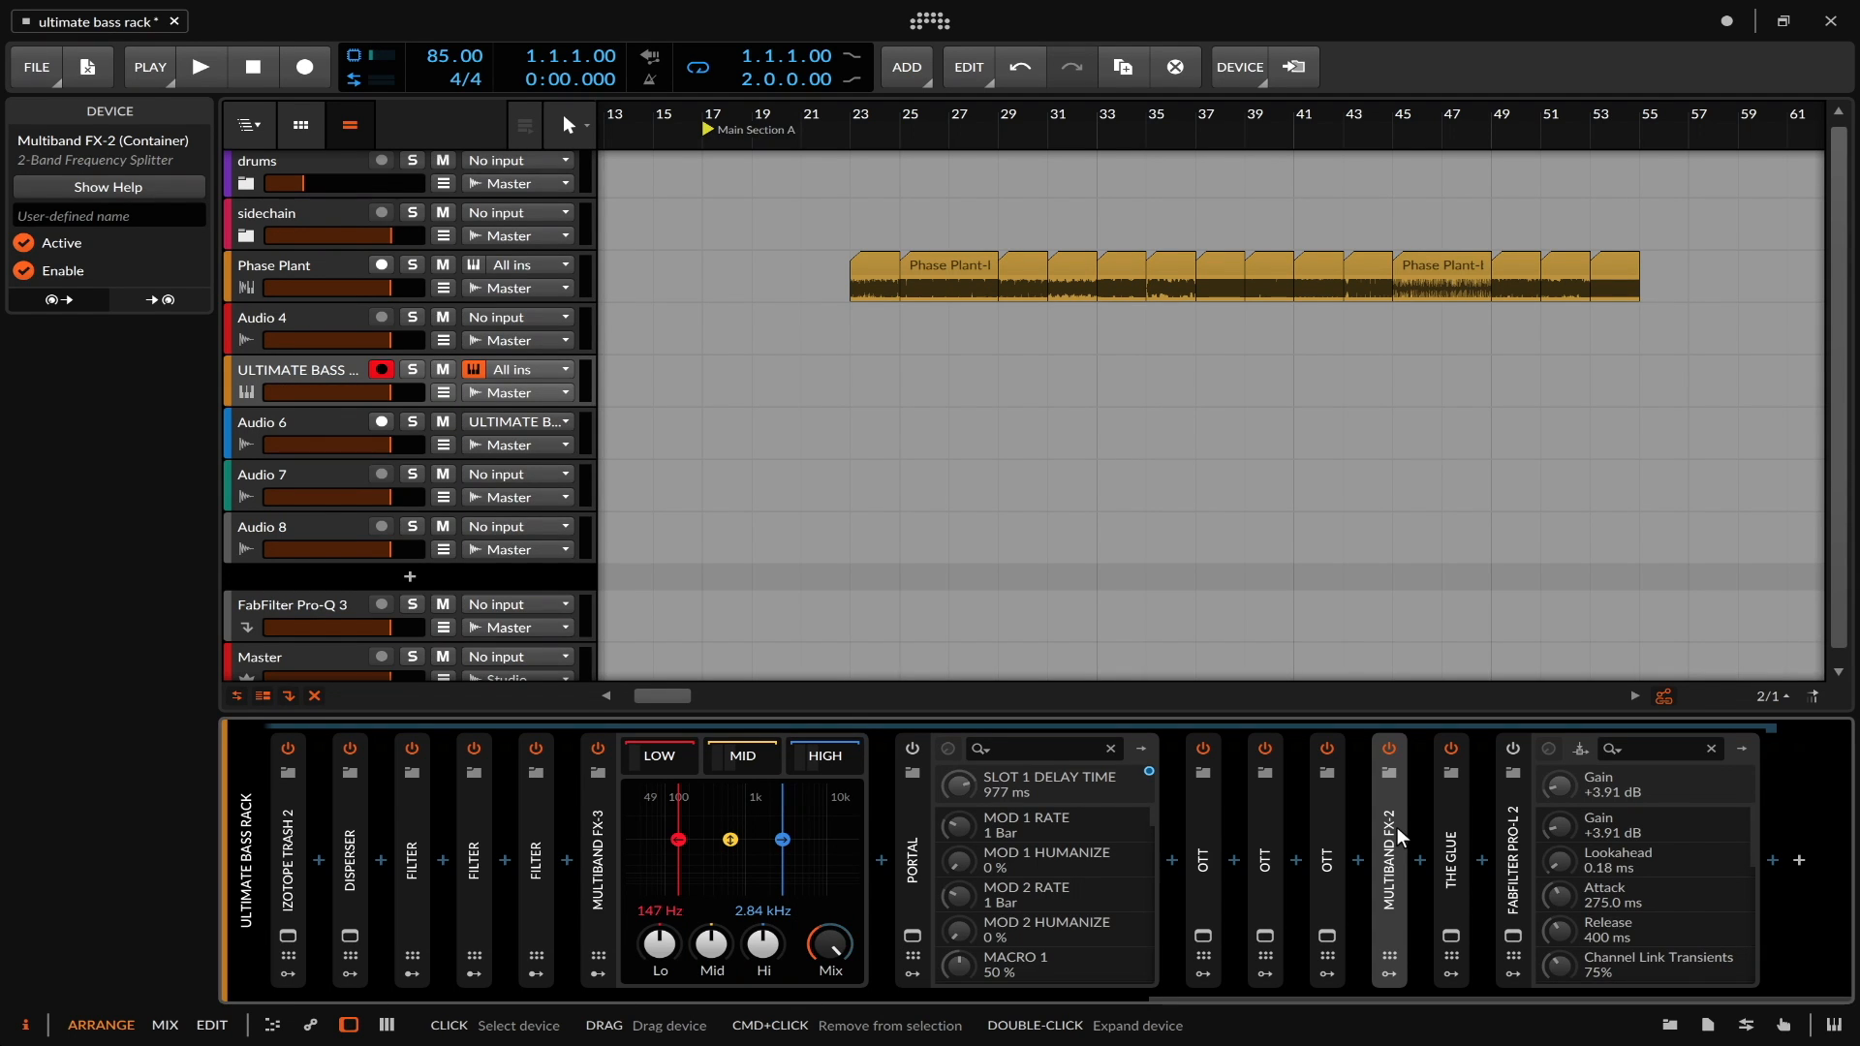
scroll(1397, 827, "left", 20)
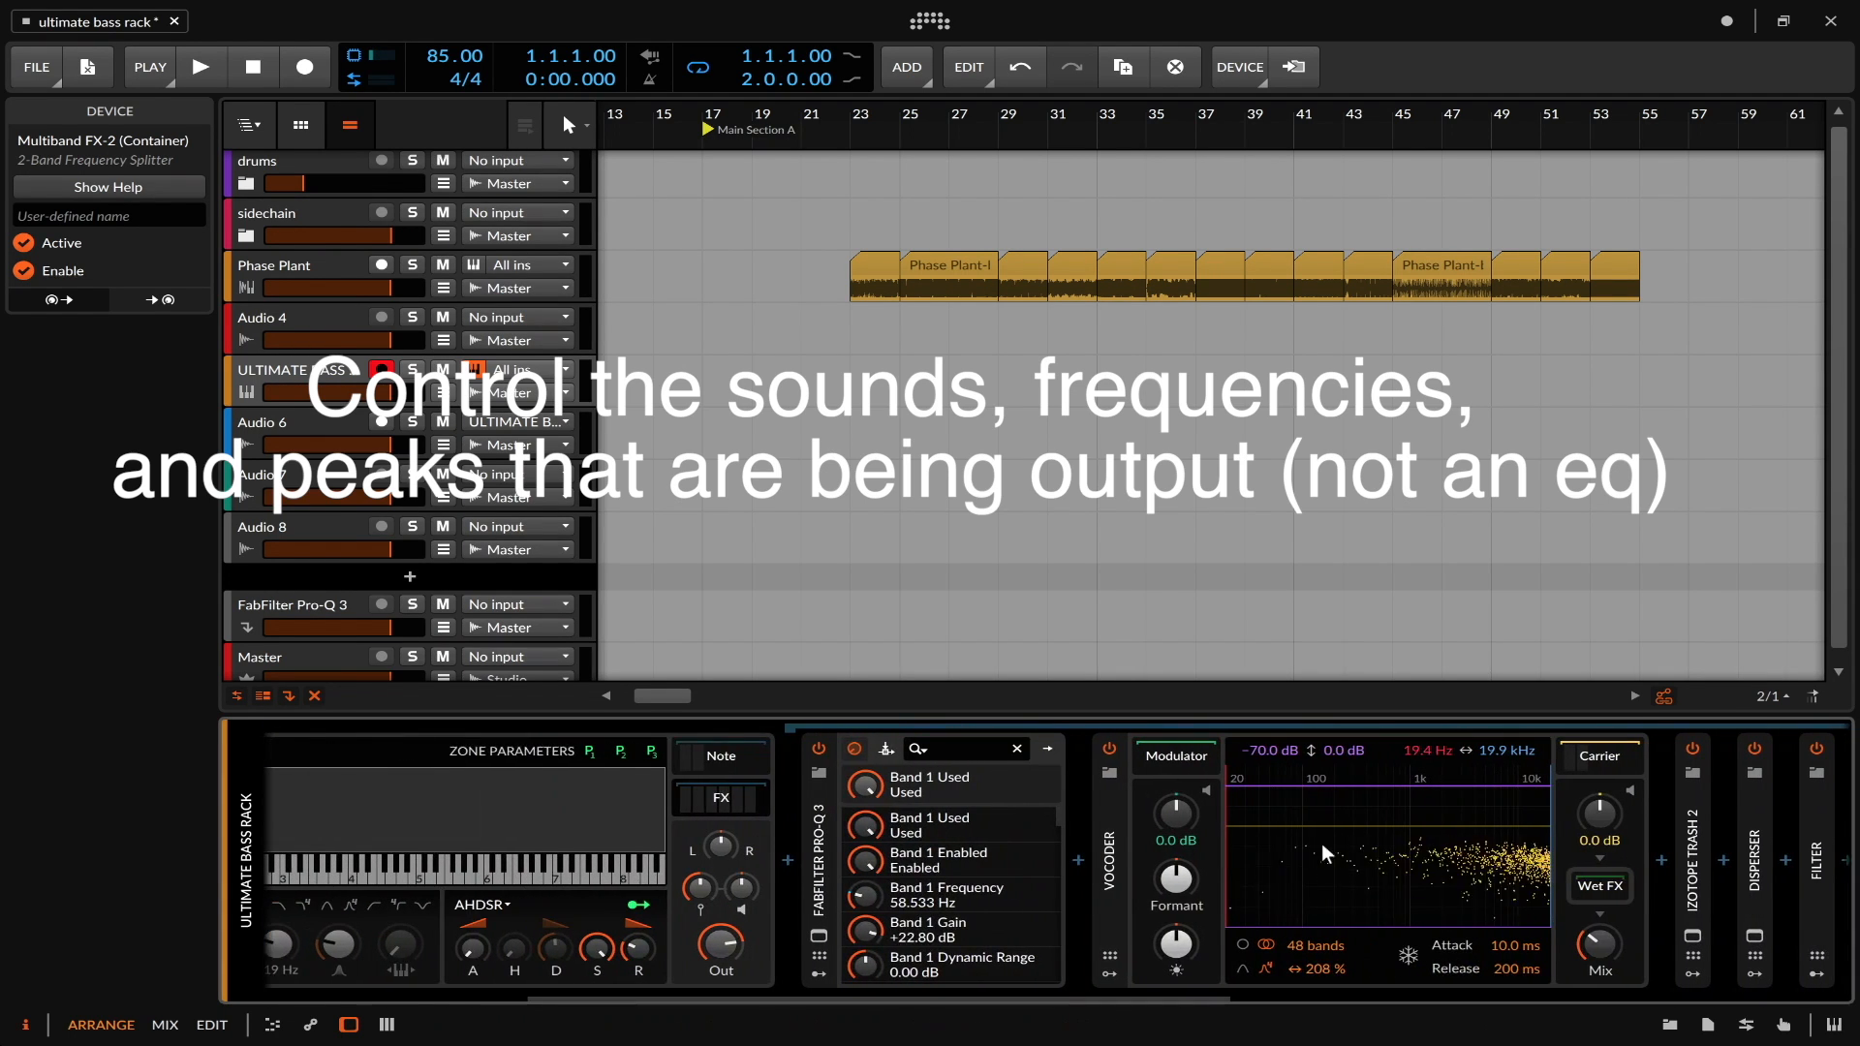
- Review how the low bell band in the rack's FabFilter Pro-Q 3 moves while auditioning the bass, and close its plug-in window
left_click(819, 936)
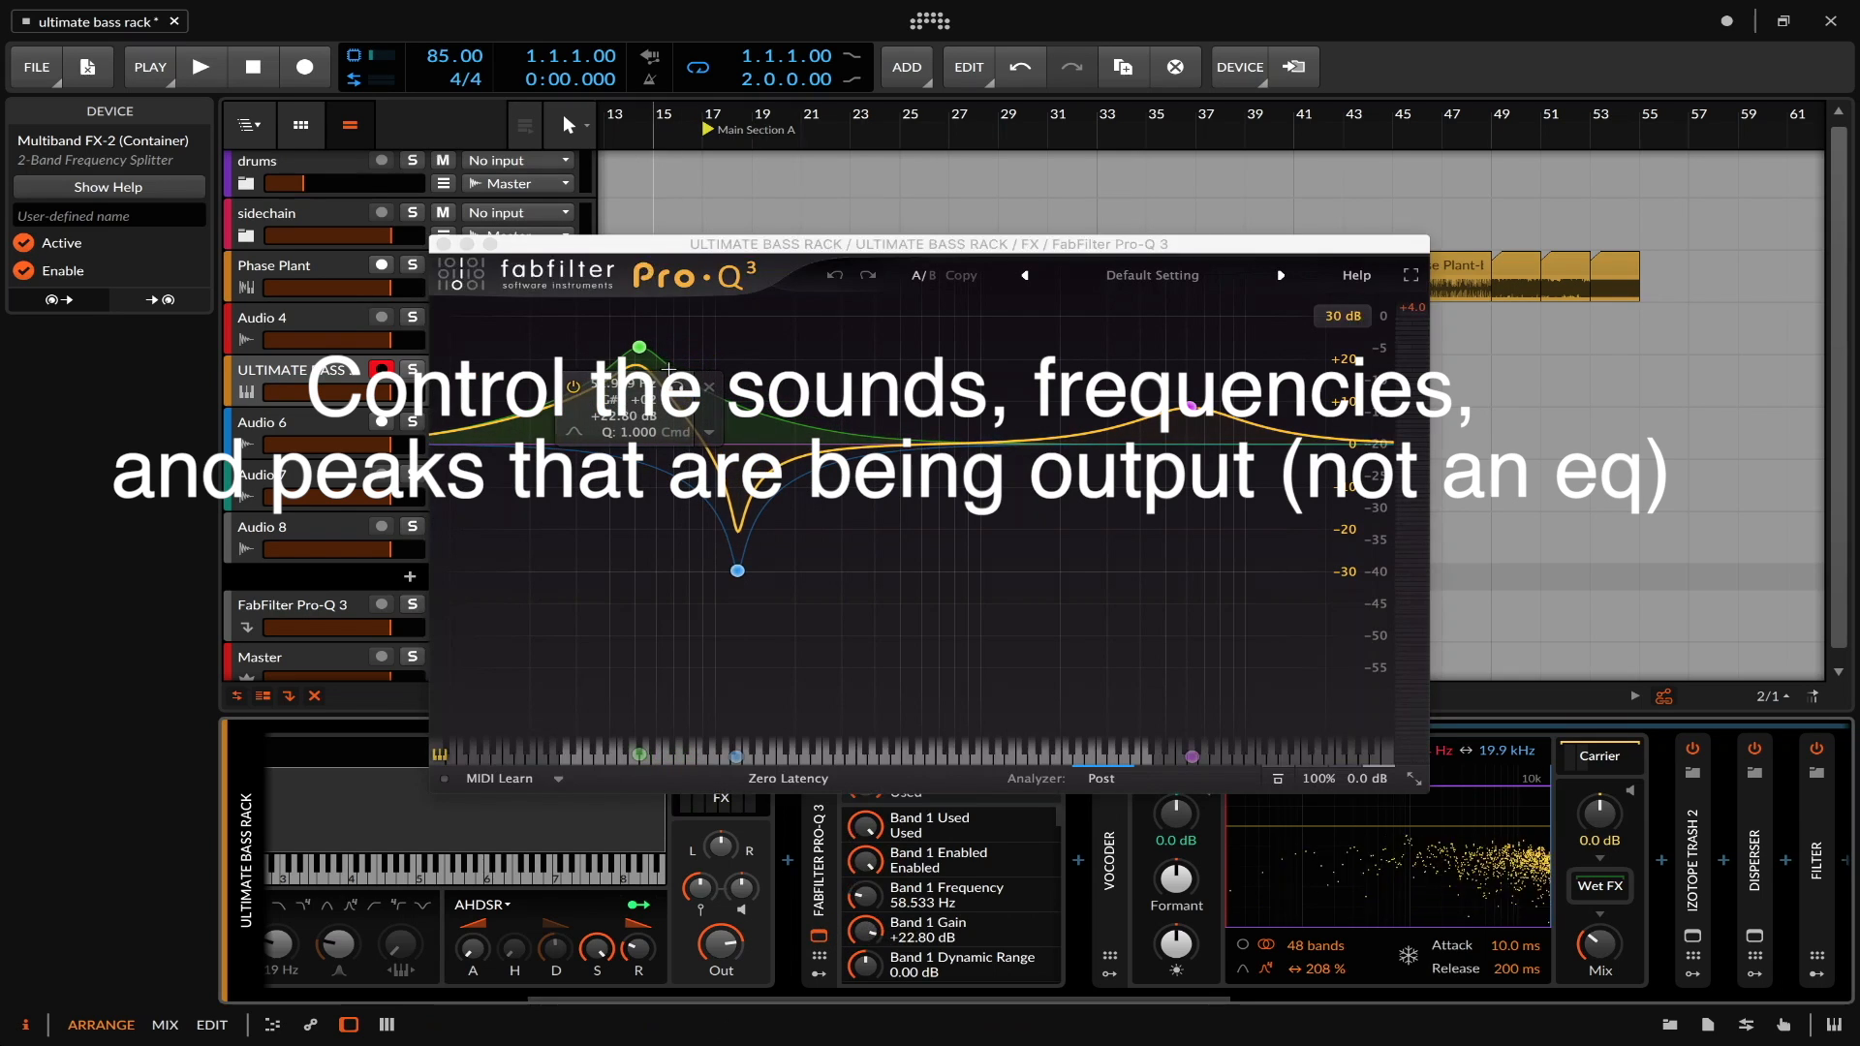
left_click_drag(639, 347, 743, 347)
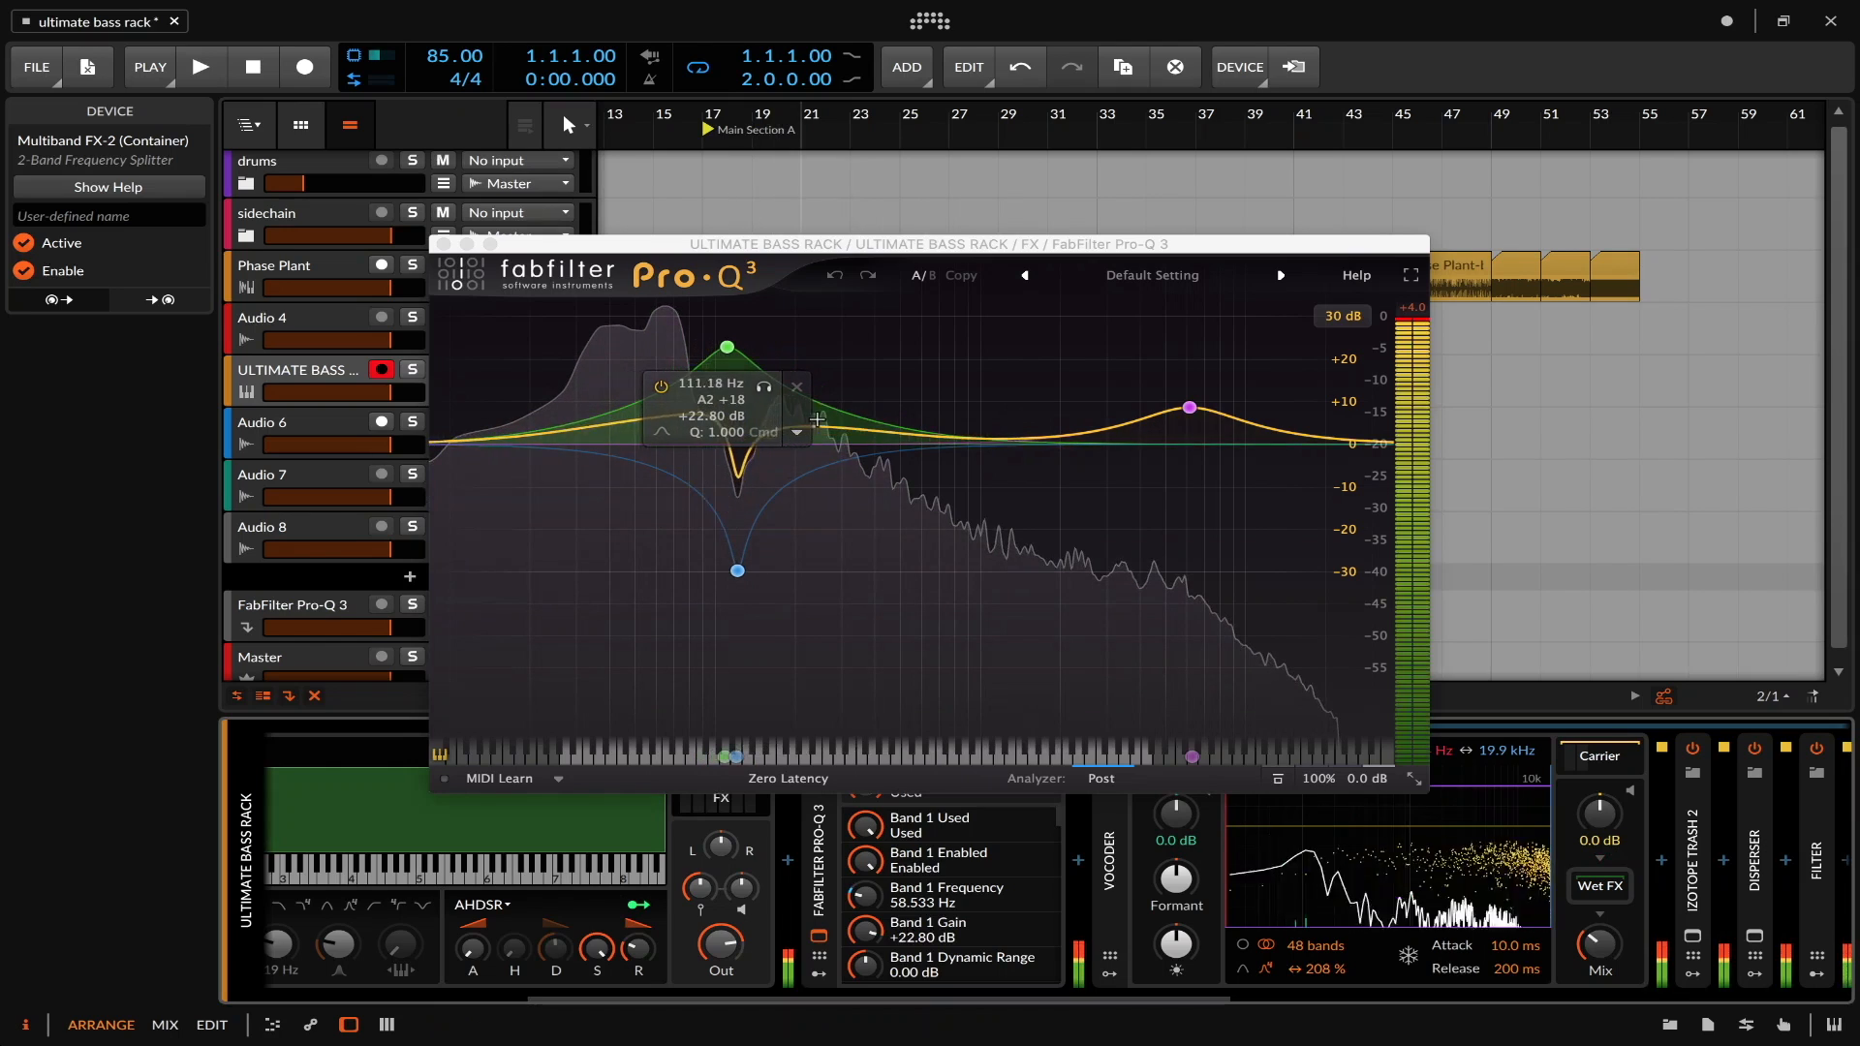
left_click(668, 320)
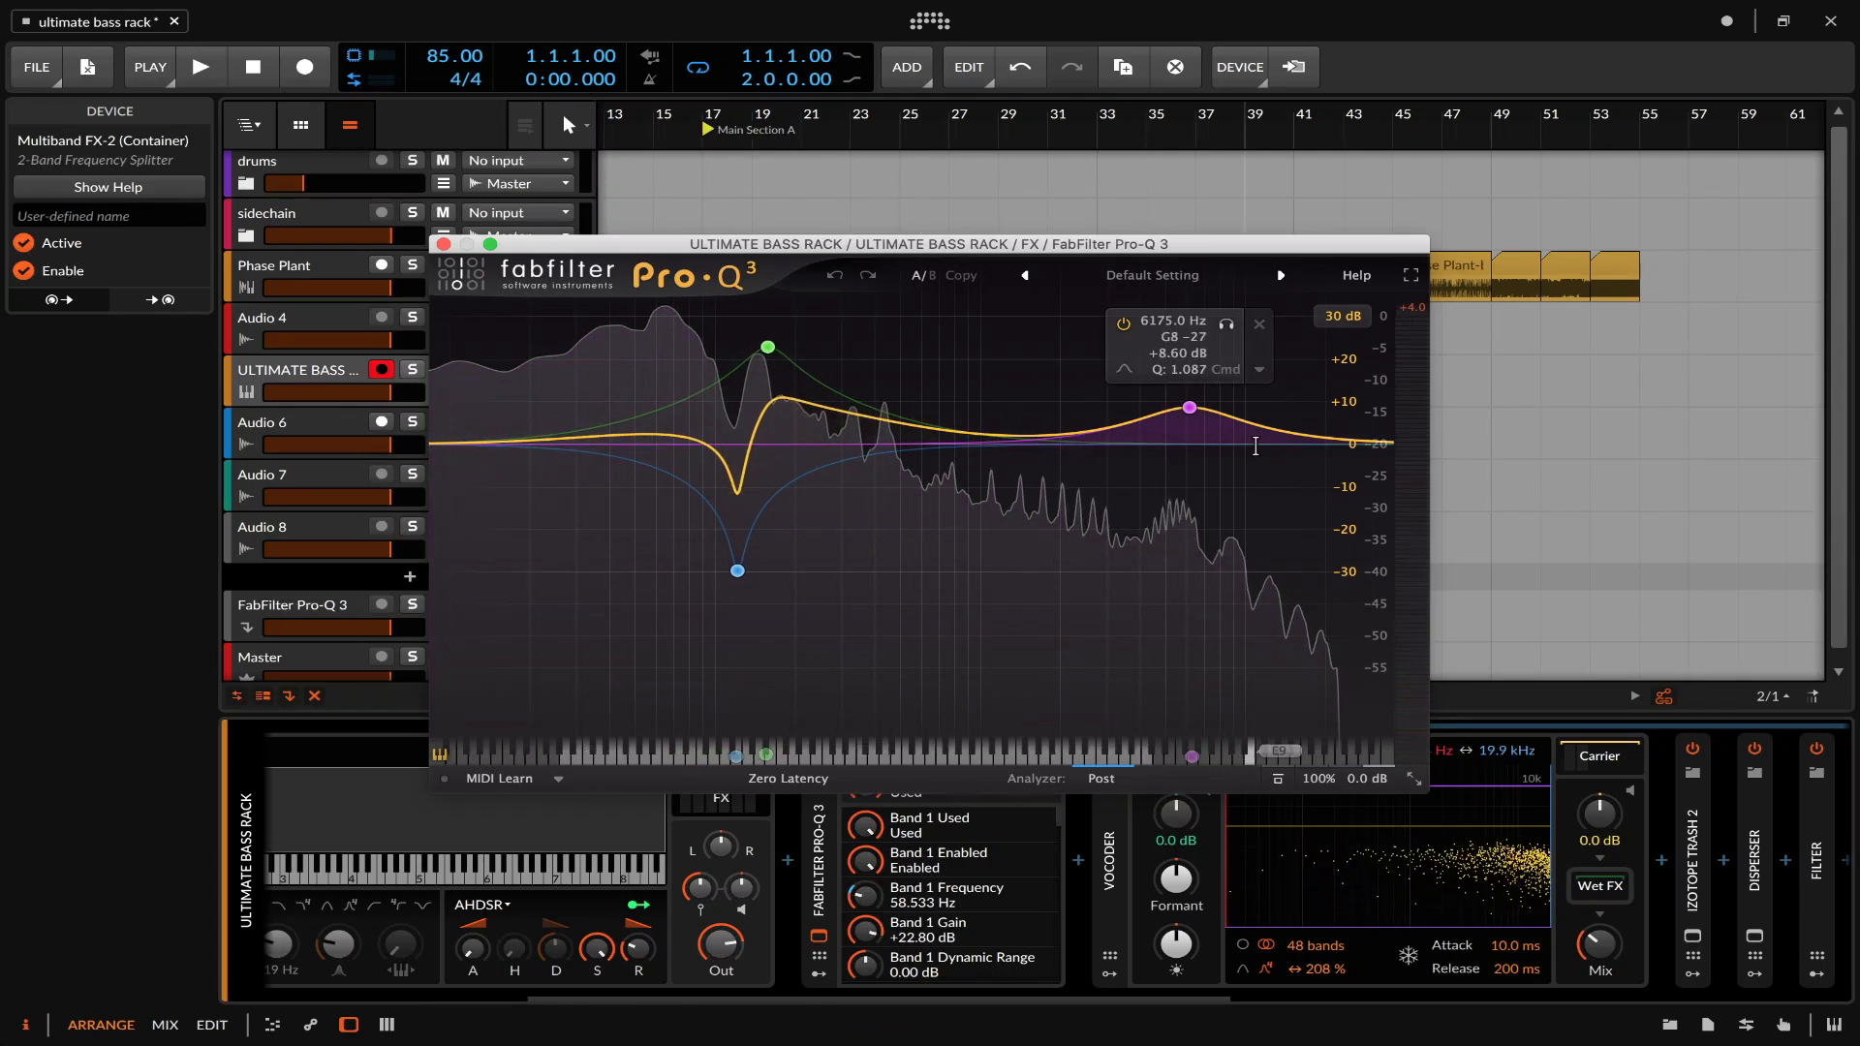
left_click(443, 244)
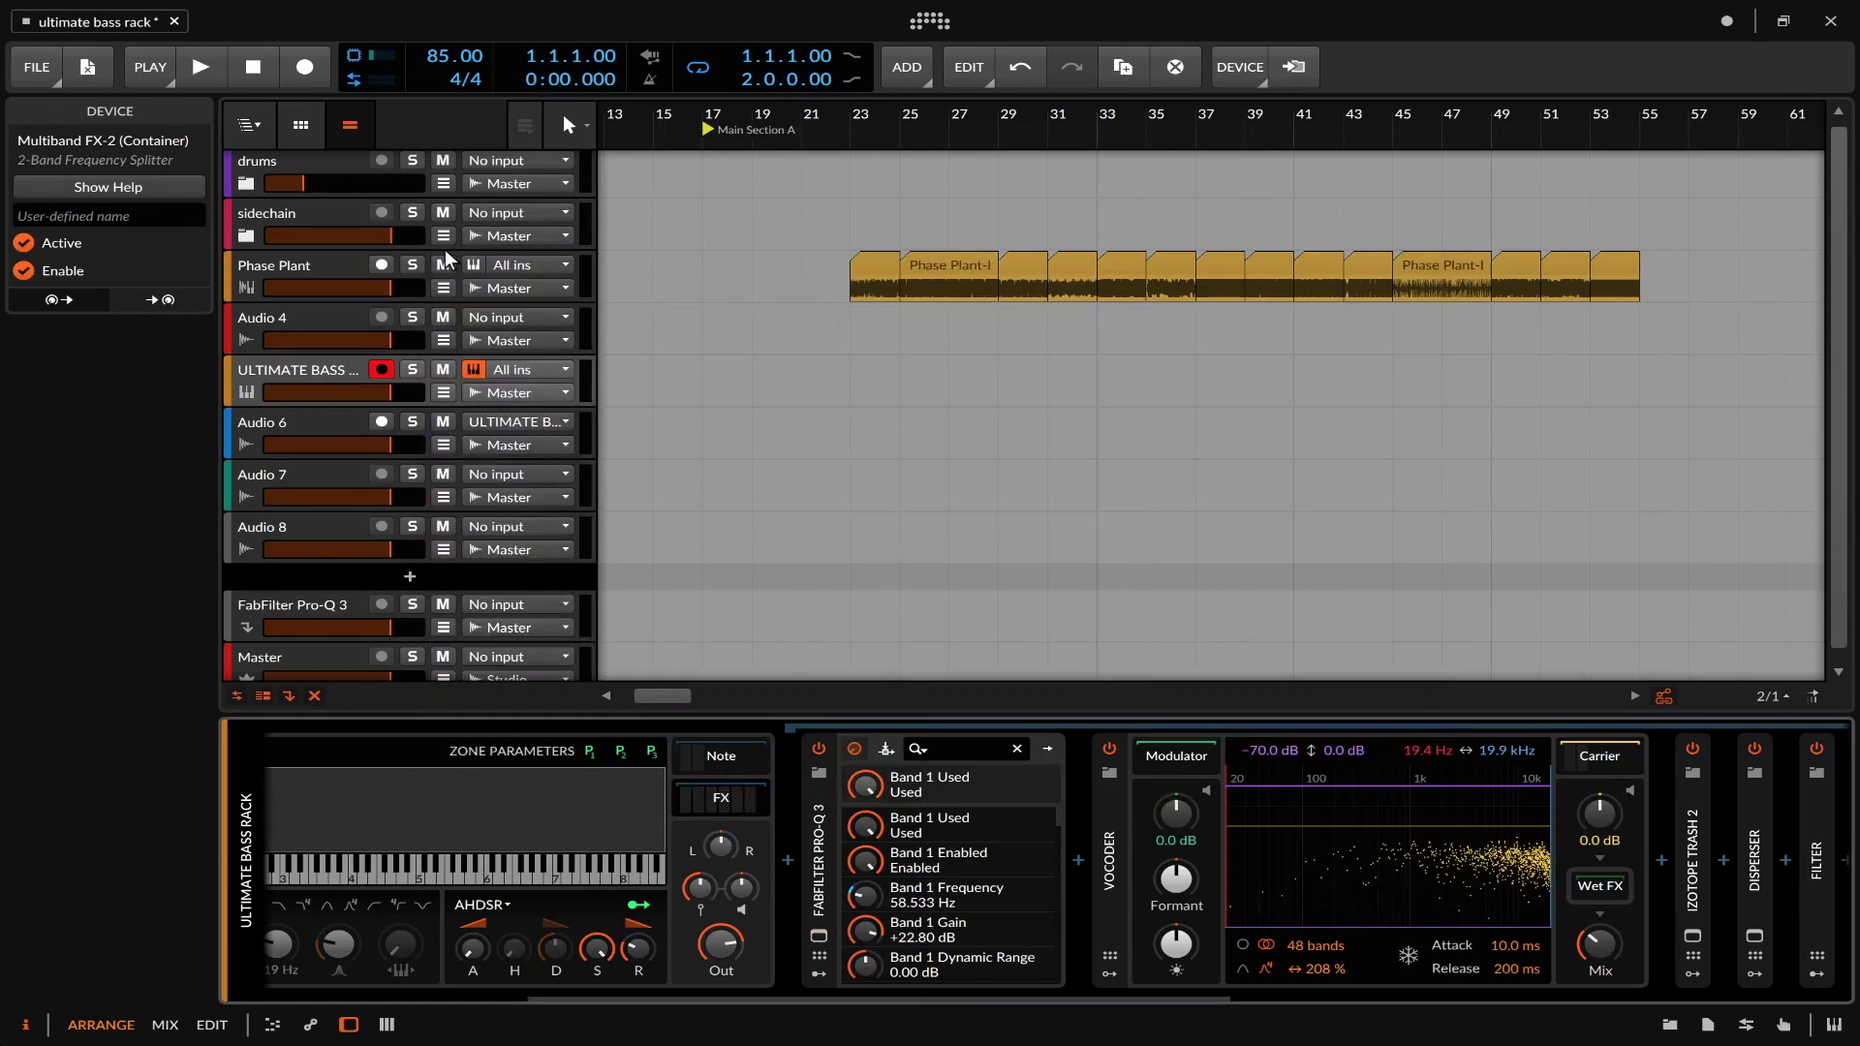
- Enable FabFilter Pro-L 2 at the end of the FX chain and review it in its plug-in window
scroll(941, 793, "right", 4)
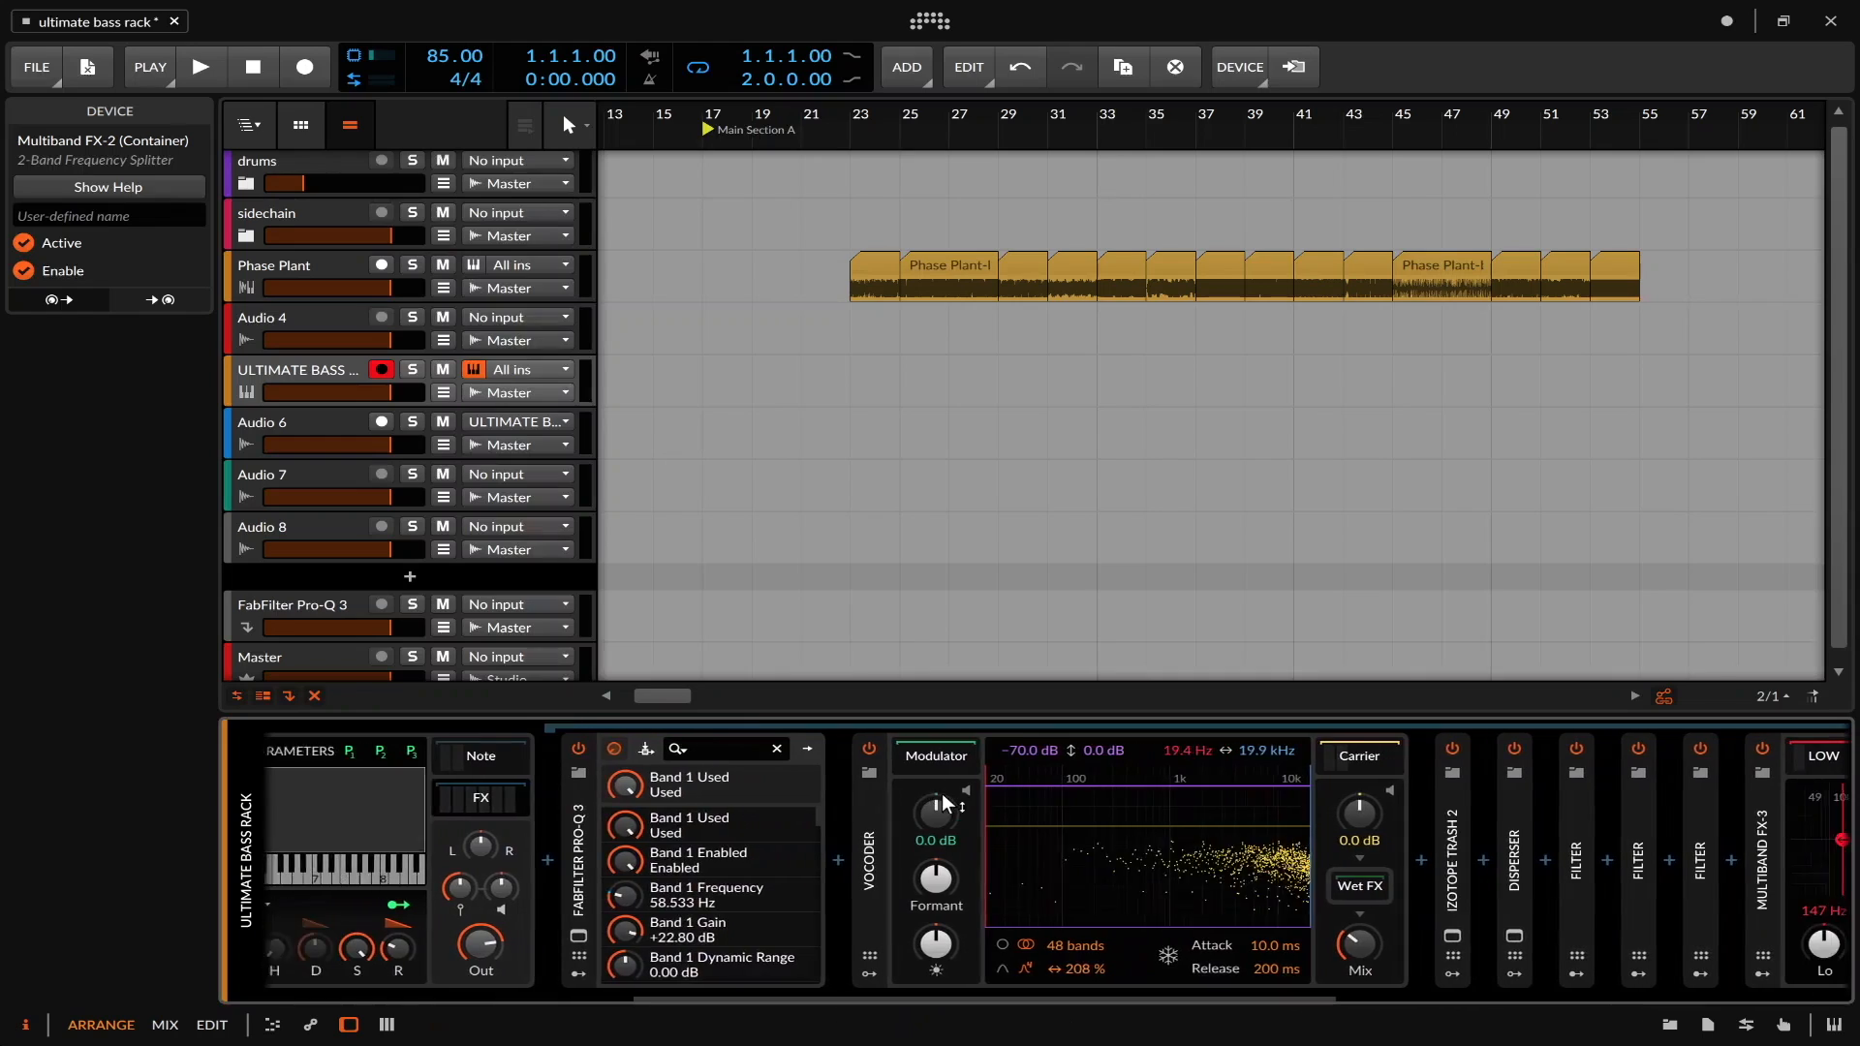
scroll(941, 793, "right", 15)
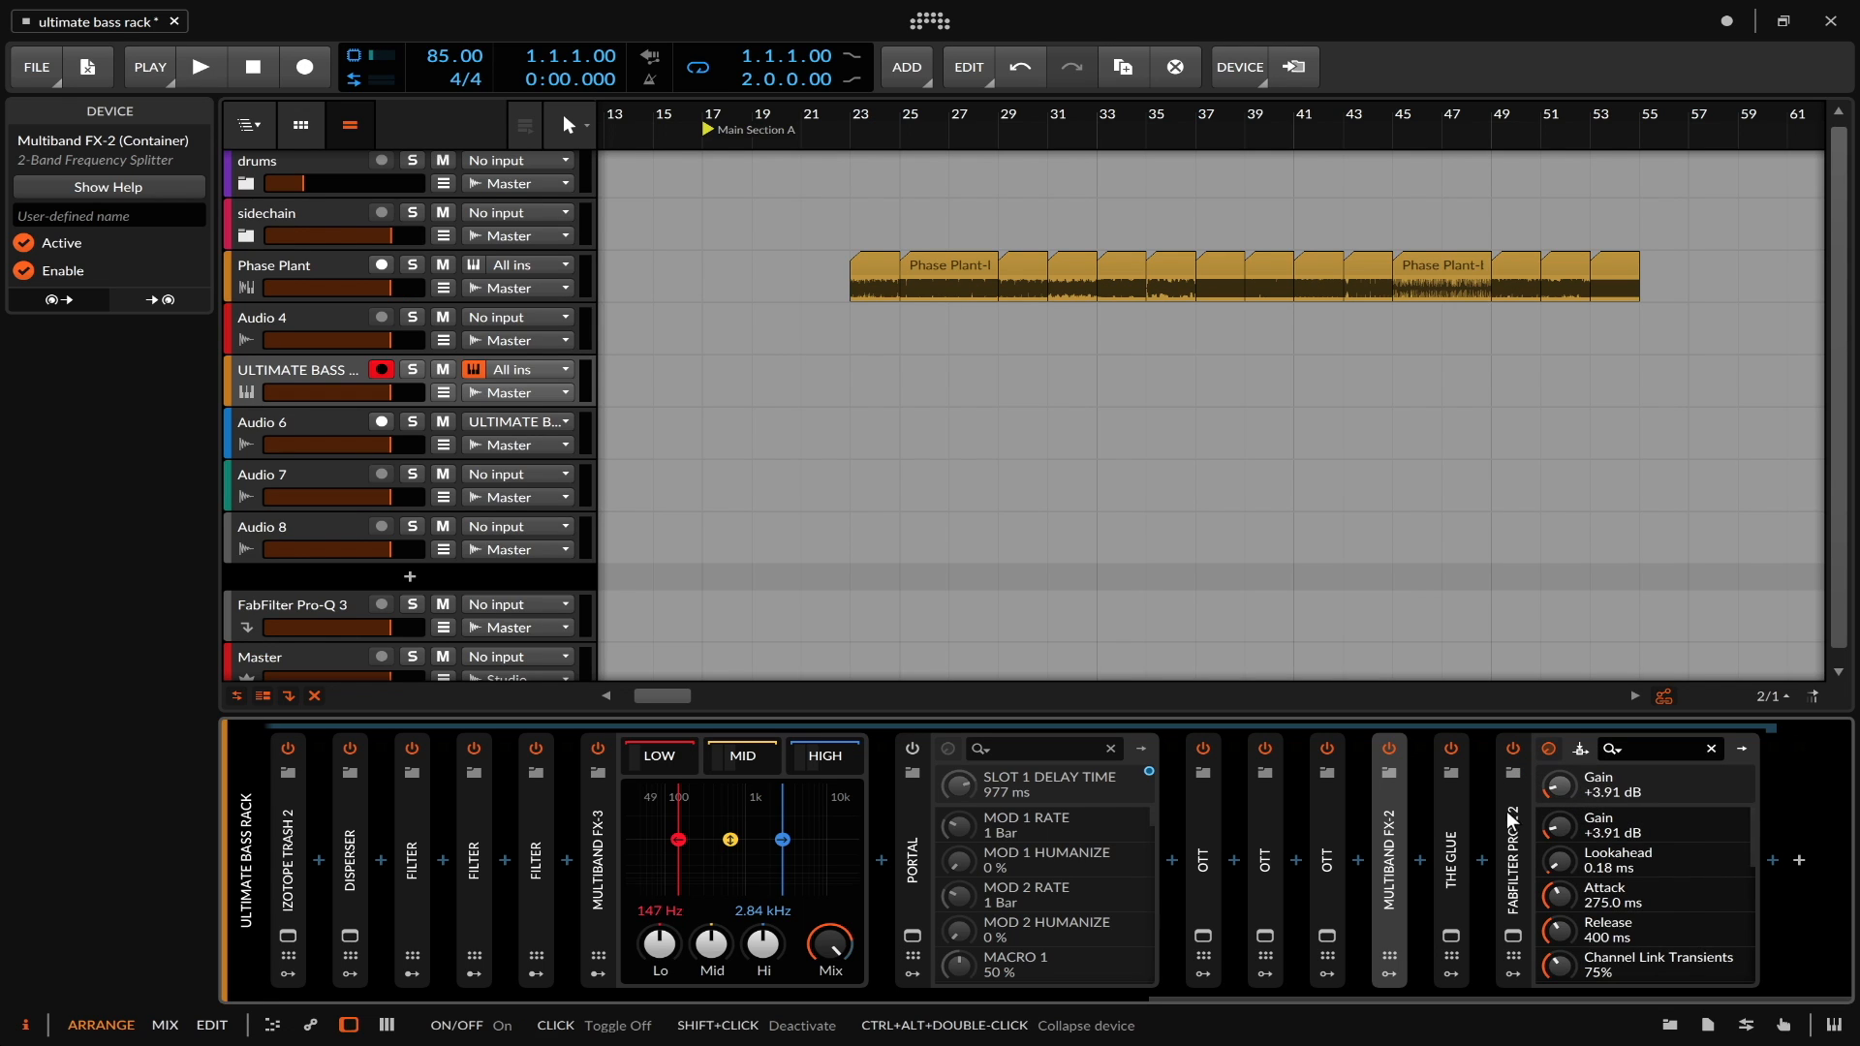
left_click(1513, 935)
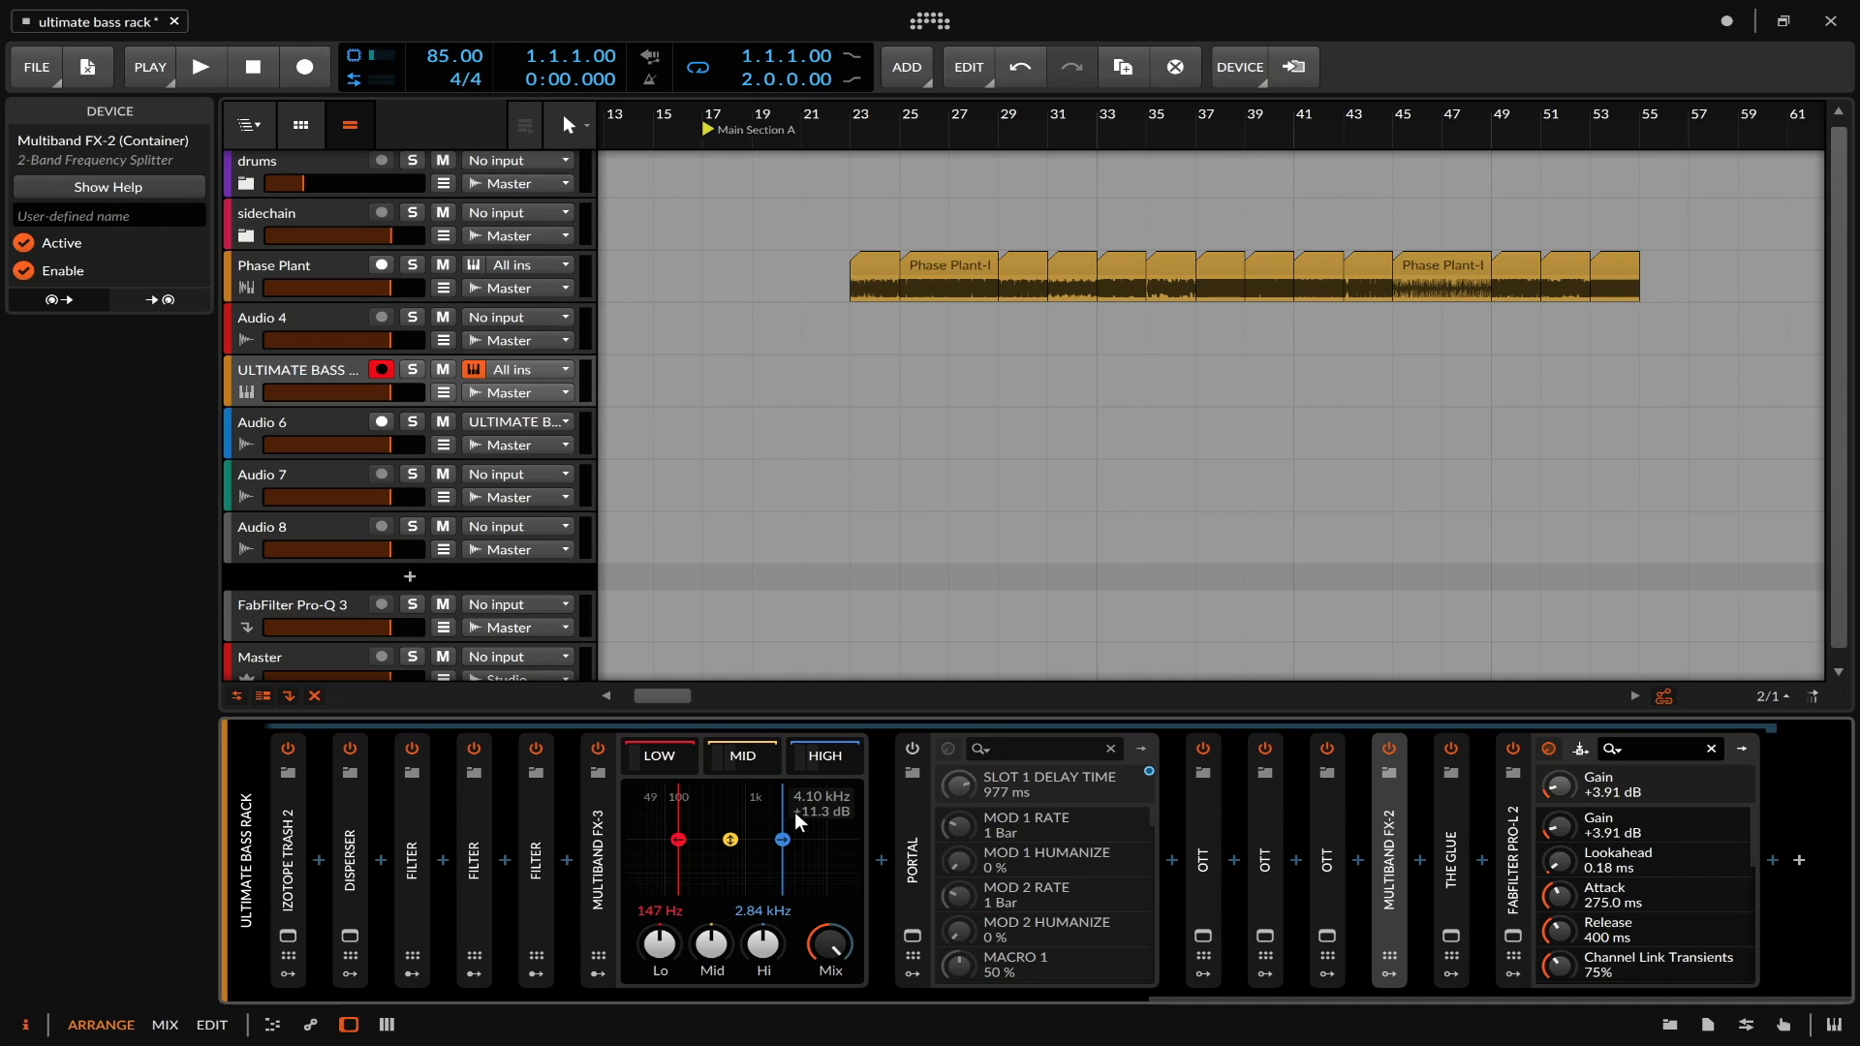
- Collapse the Vocoder and Multiband FX-3 devices in the FX chain
scroll(794, 811, "up", 4)
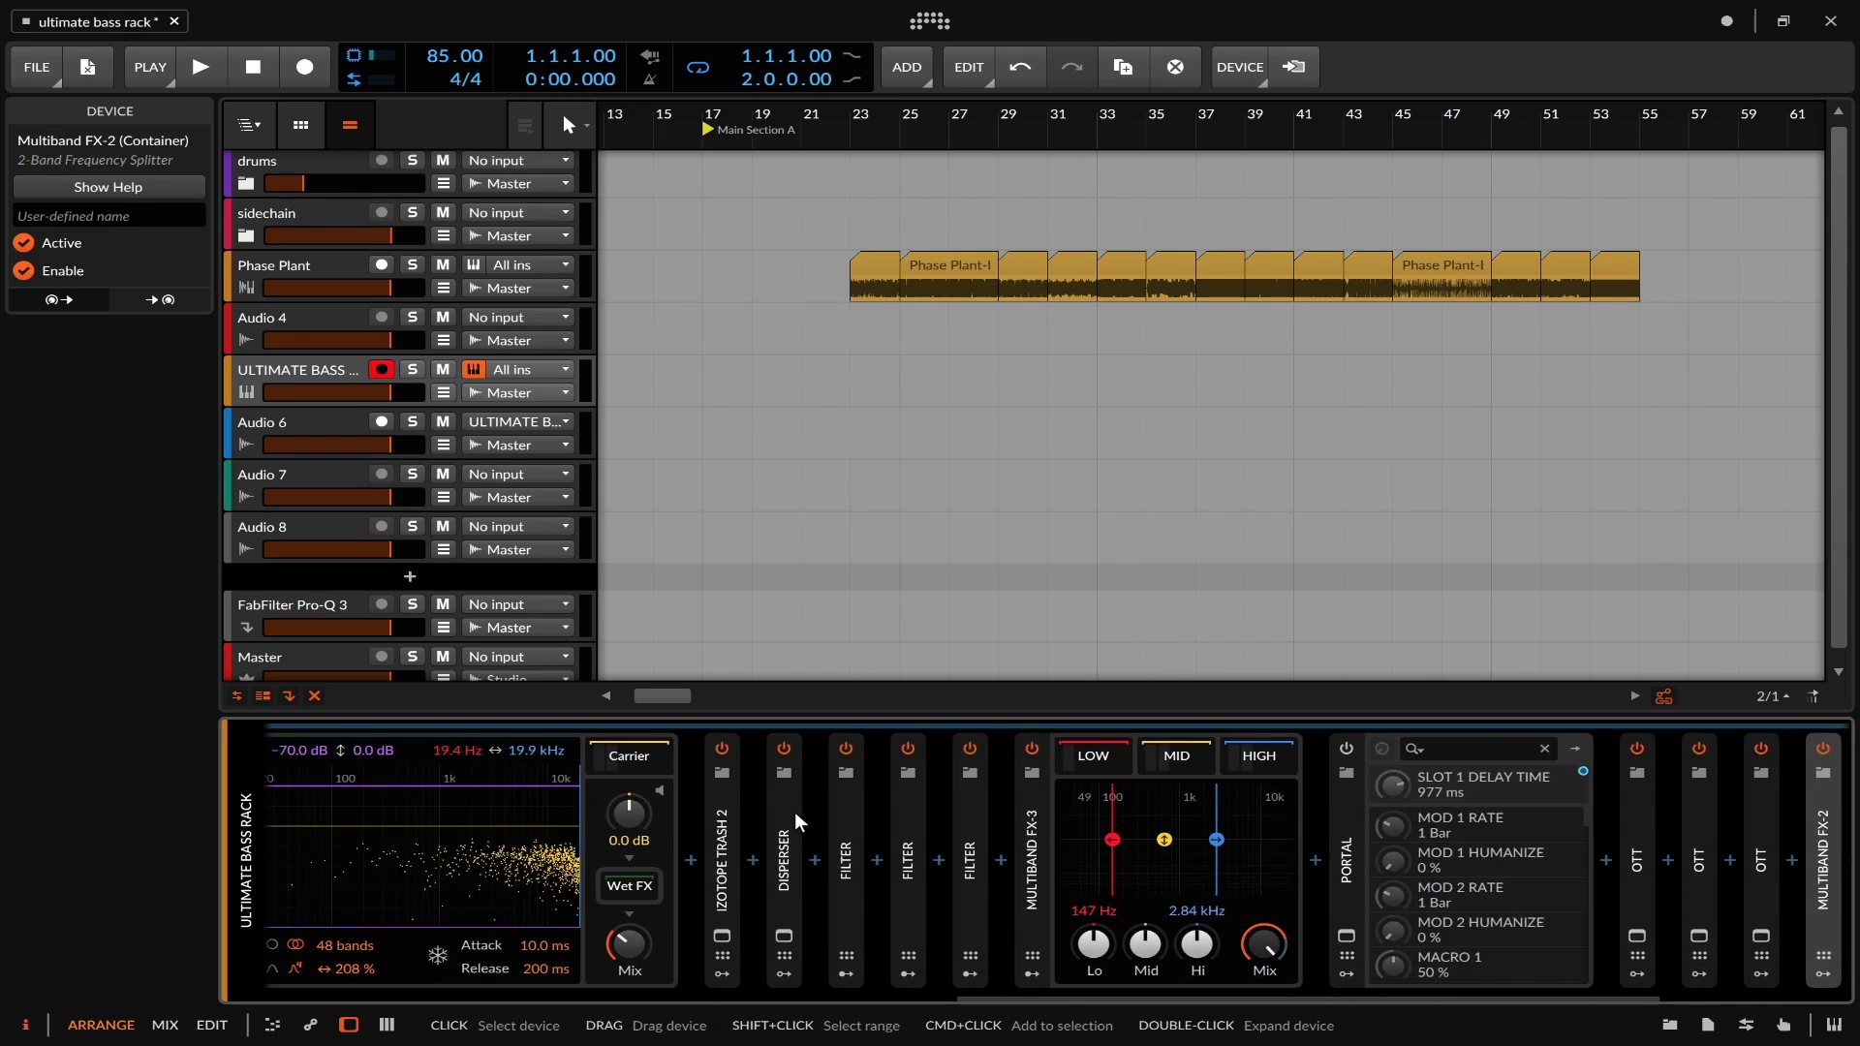
scroll(796, 819, "up", 3)
scroll(794, 812, "up", 5)
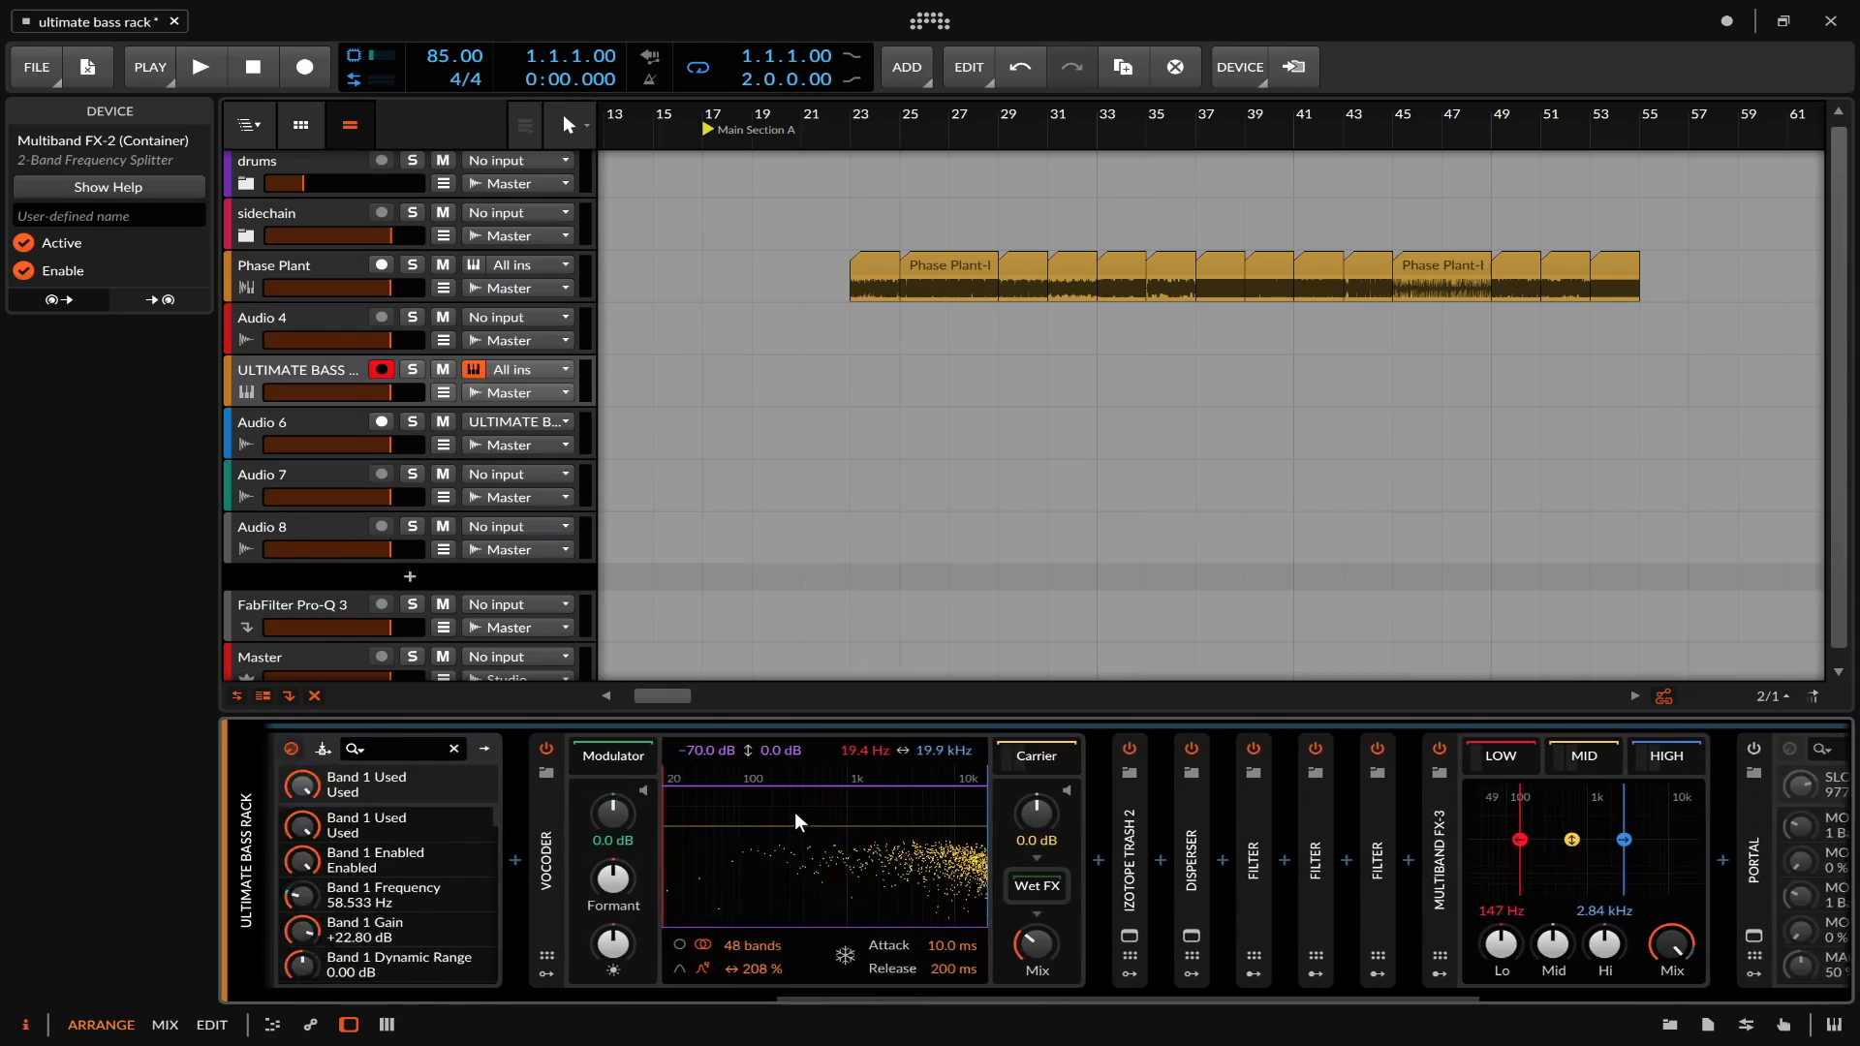
double_click(1078, 825)
double_click(1438, 816)
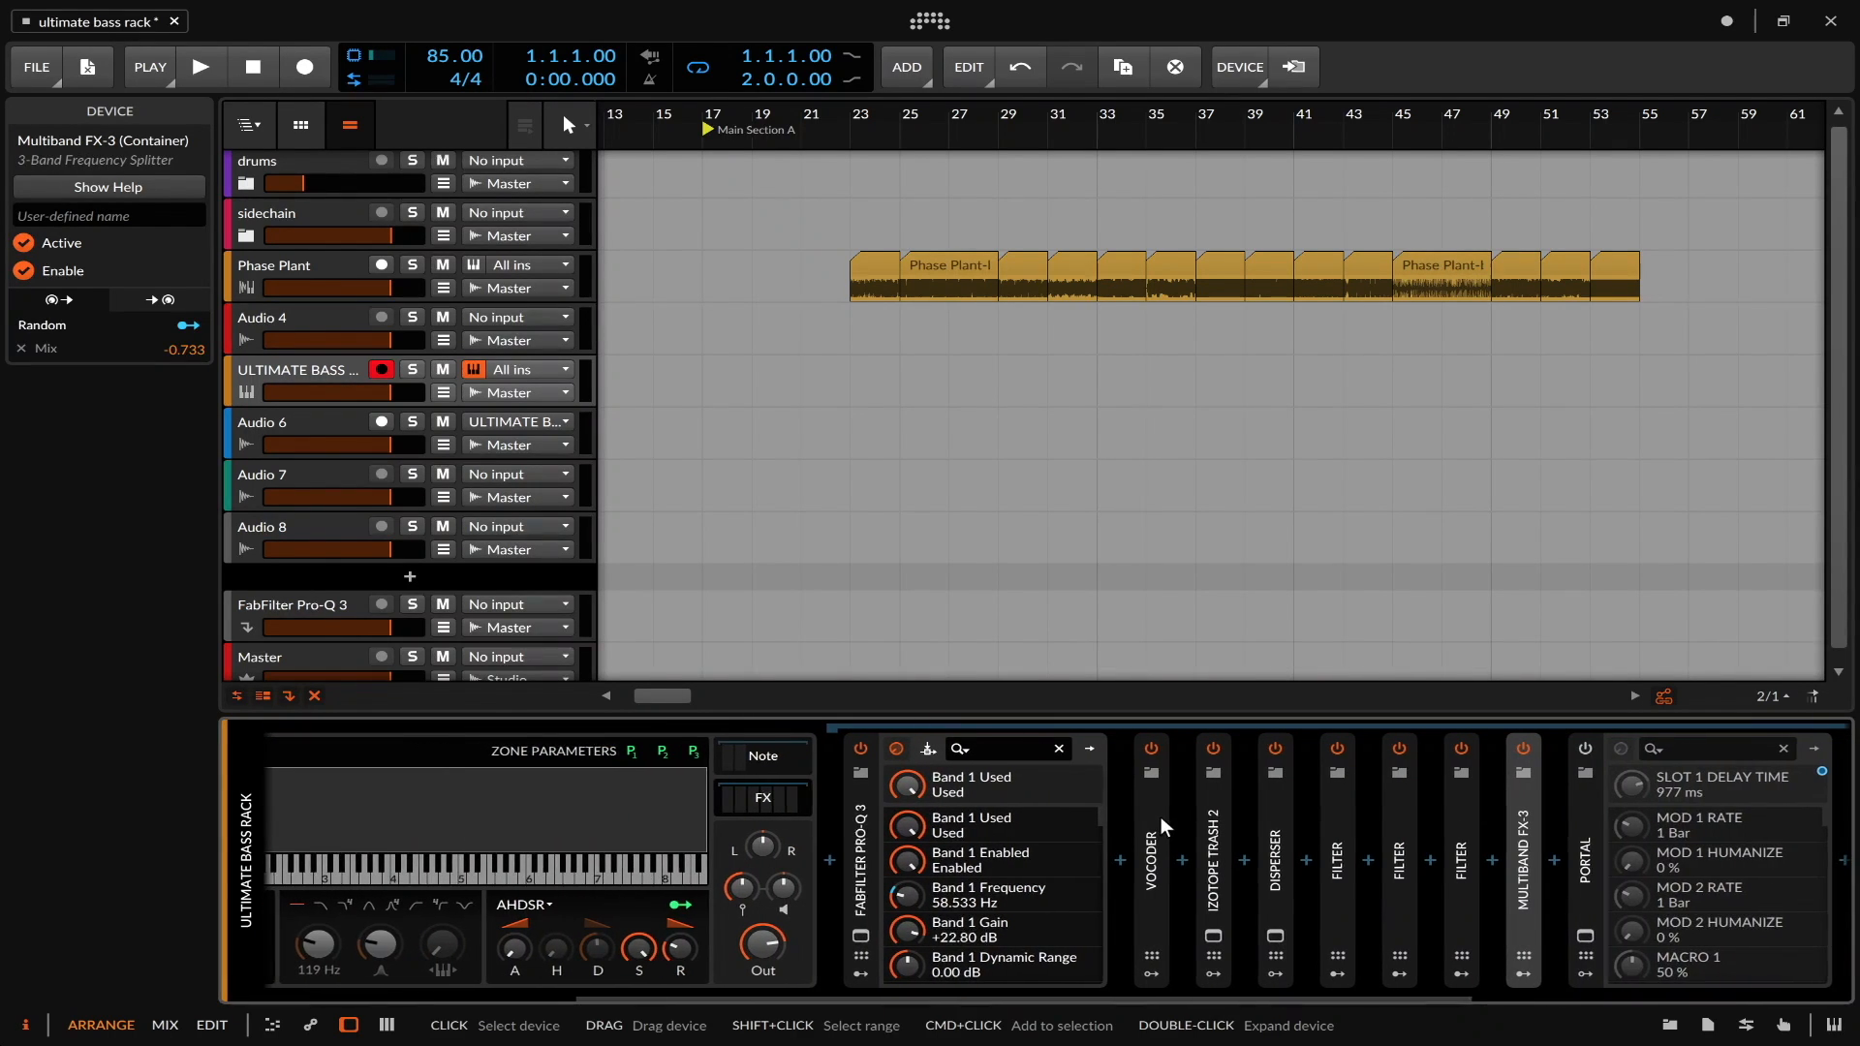
- Review the sampler's Phase Plant bounce zones in the multisample editor and close the editor
scroll(1161, 816, "down", 6)
scroll(1161, 816, "up", 3)
scroll(496, 904, "up", 2)
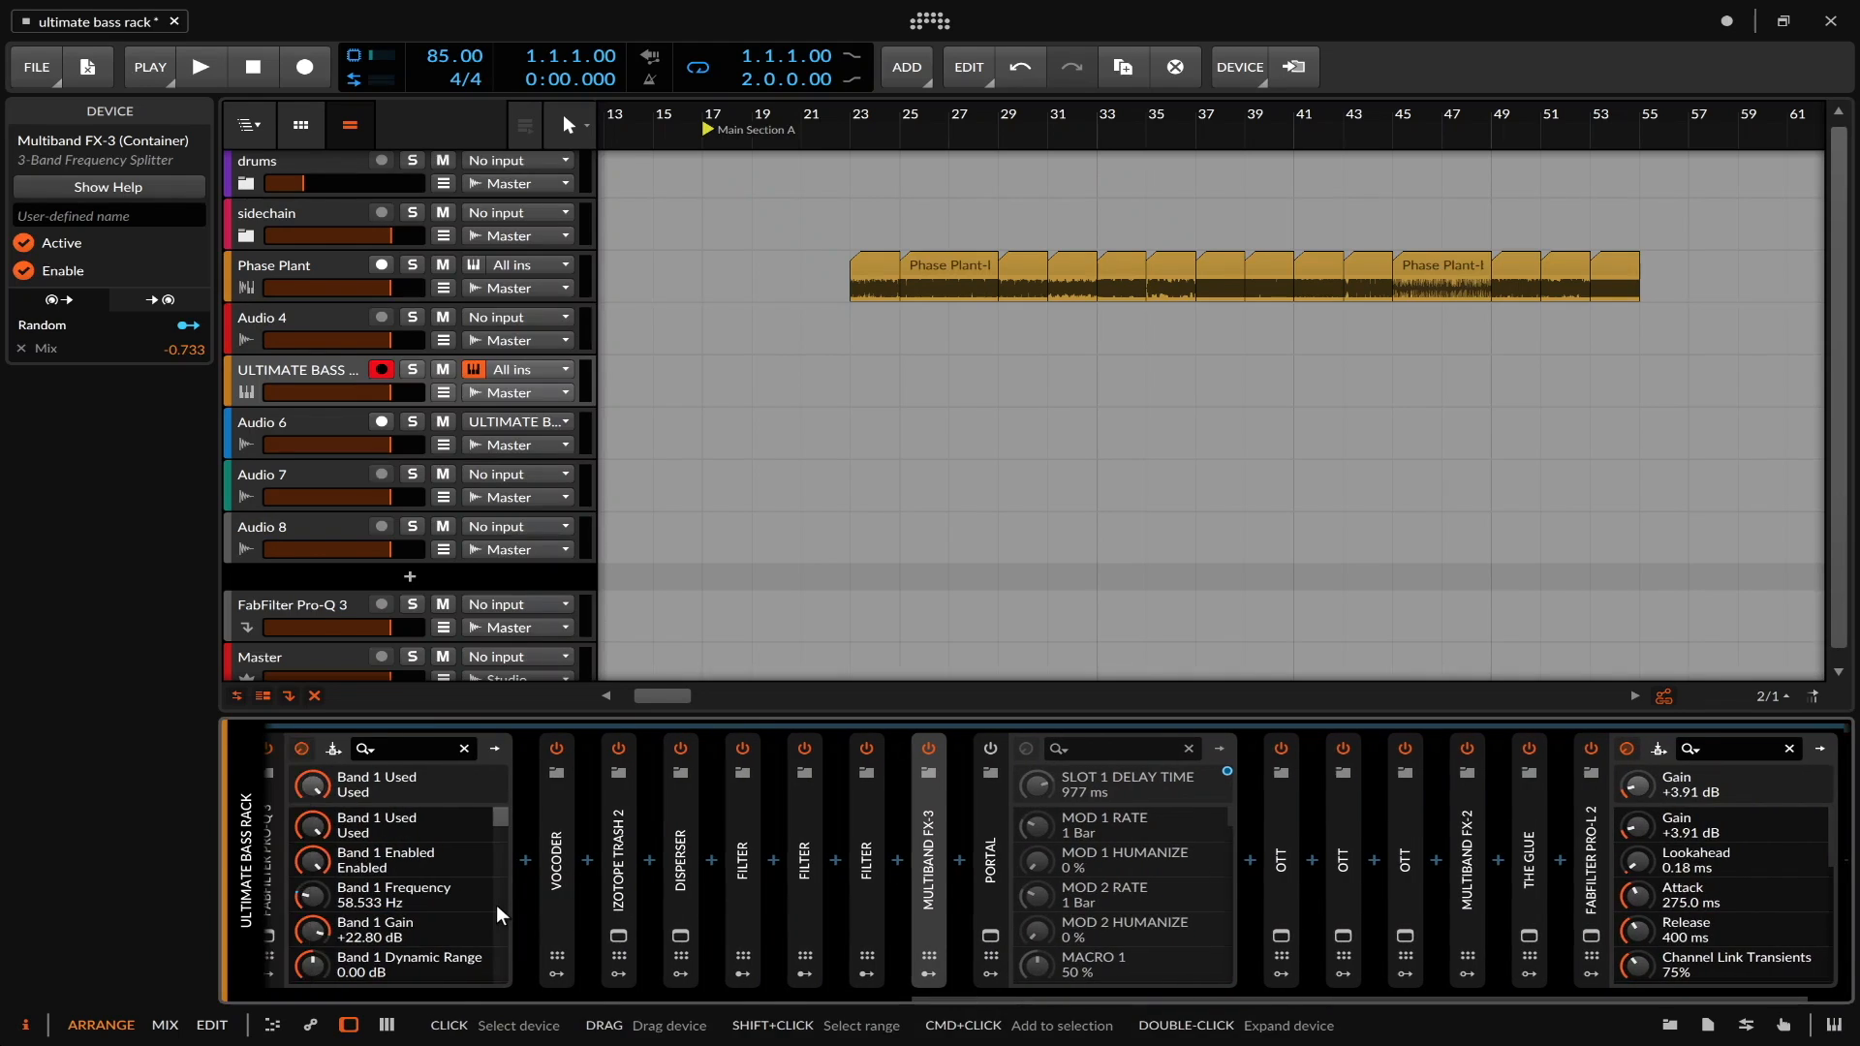
scroll(677, 845, "up", 8)
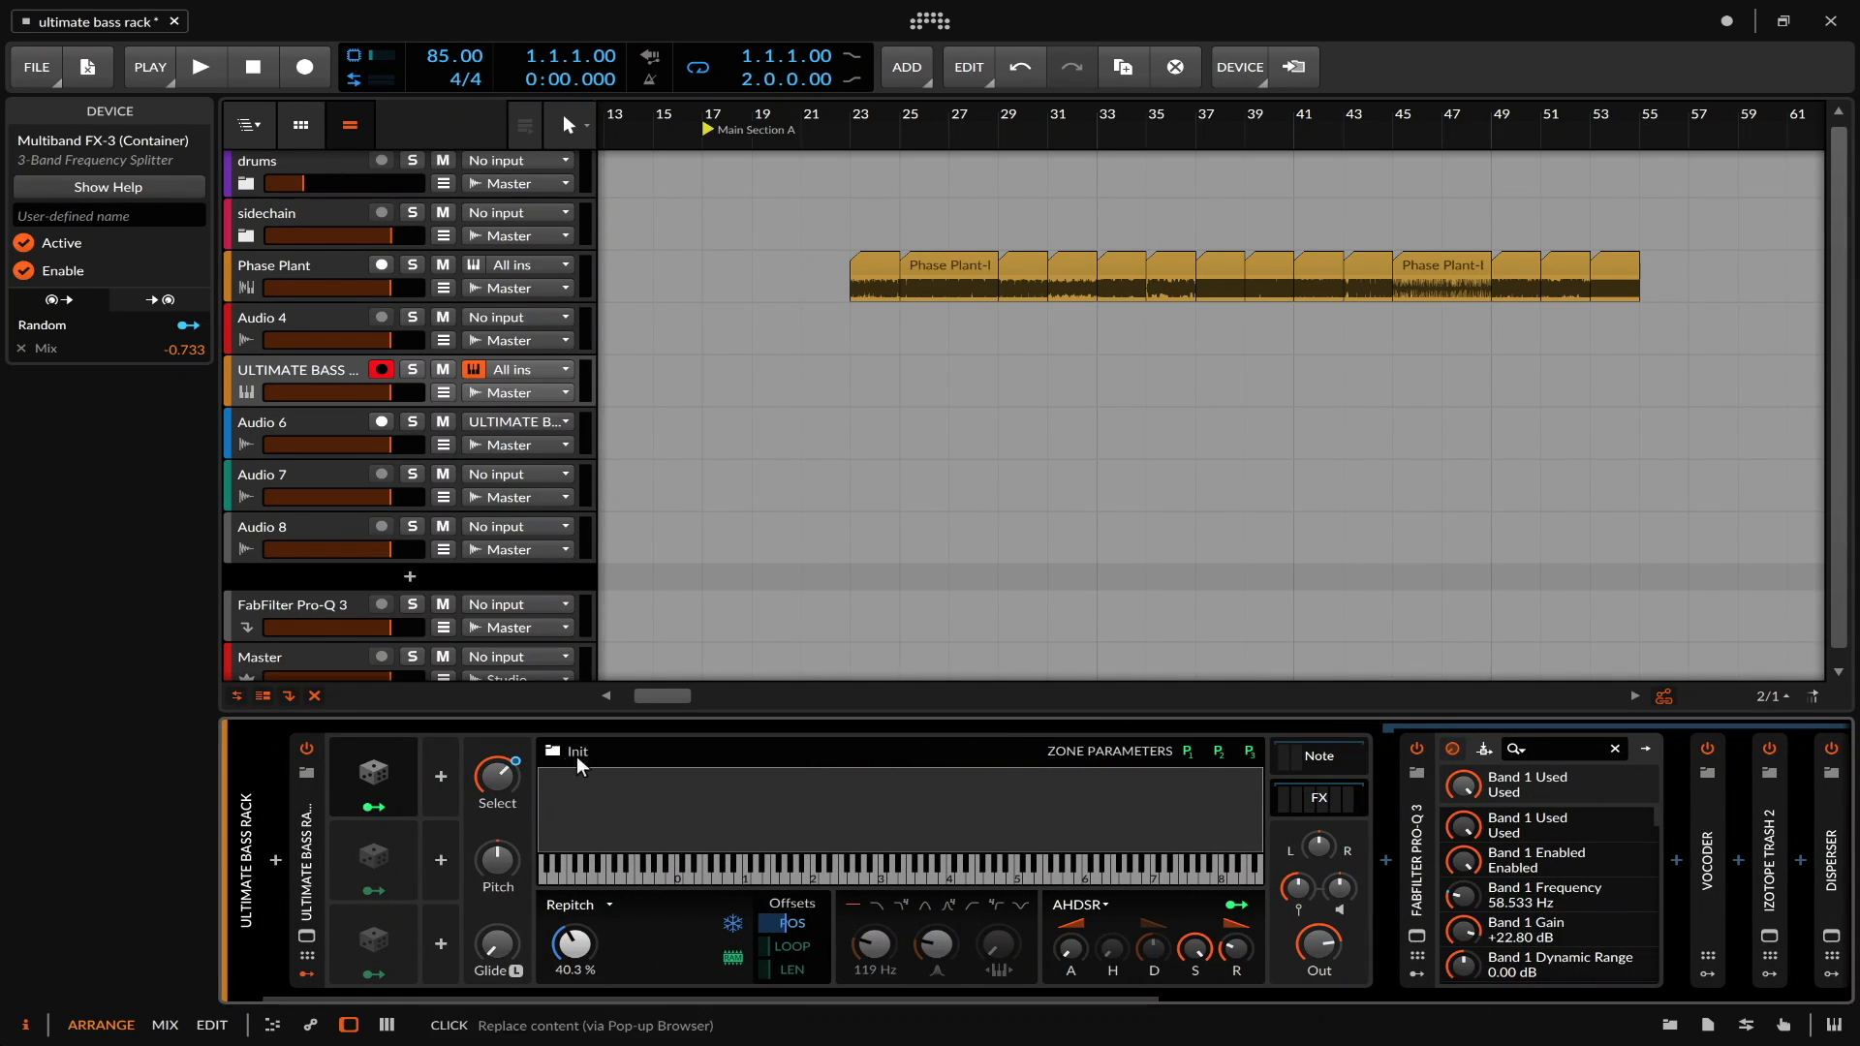
double_click(607, 778)
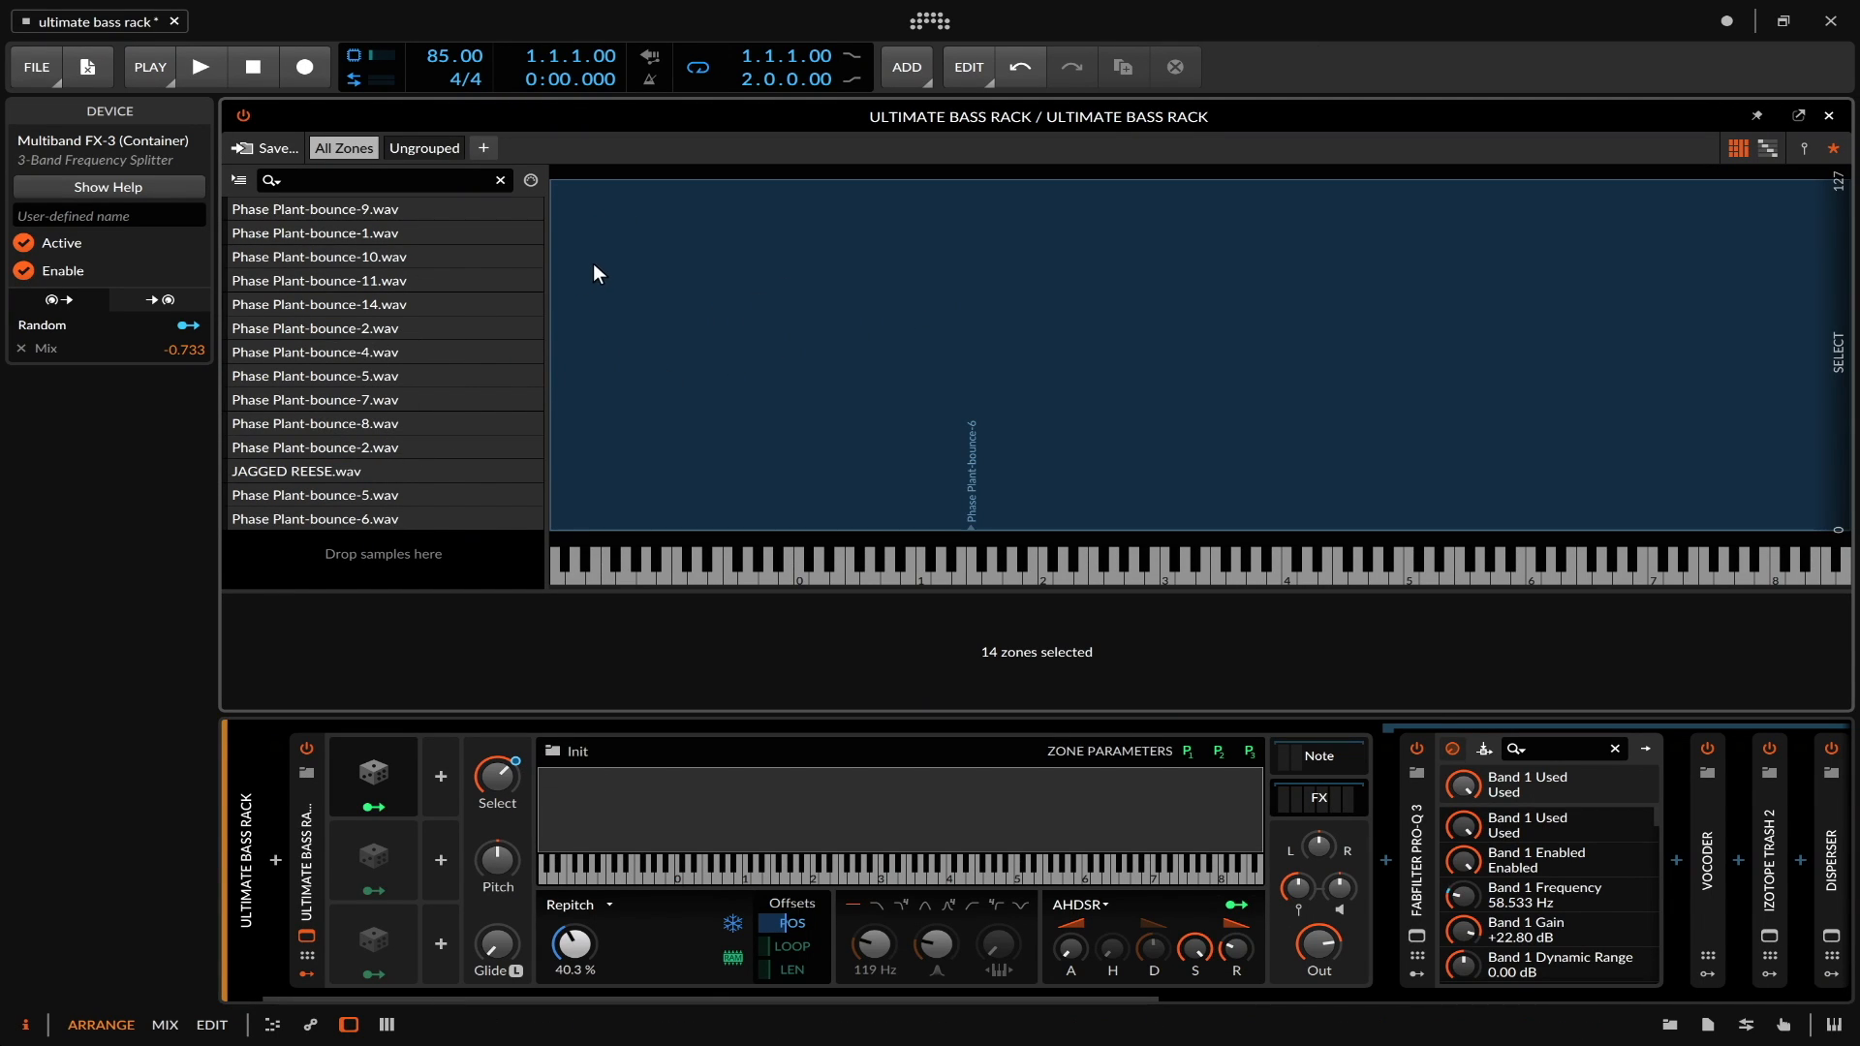
left_click(1829, 115)
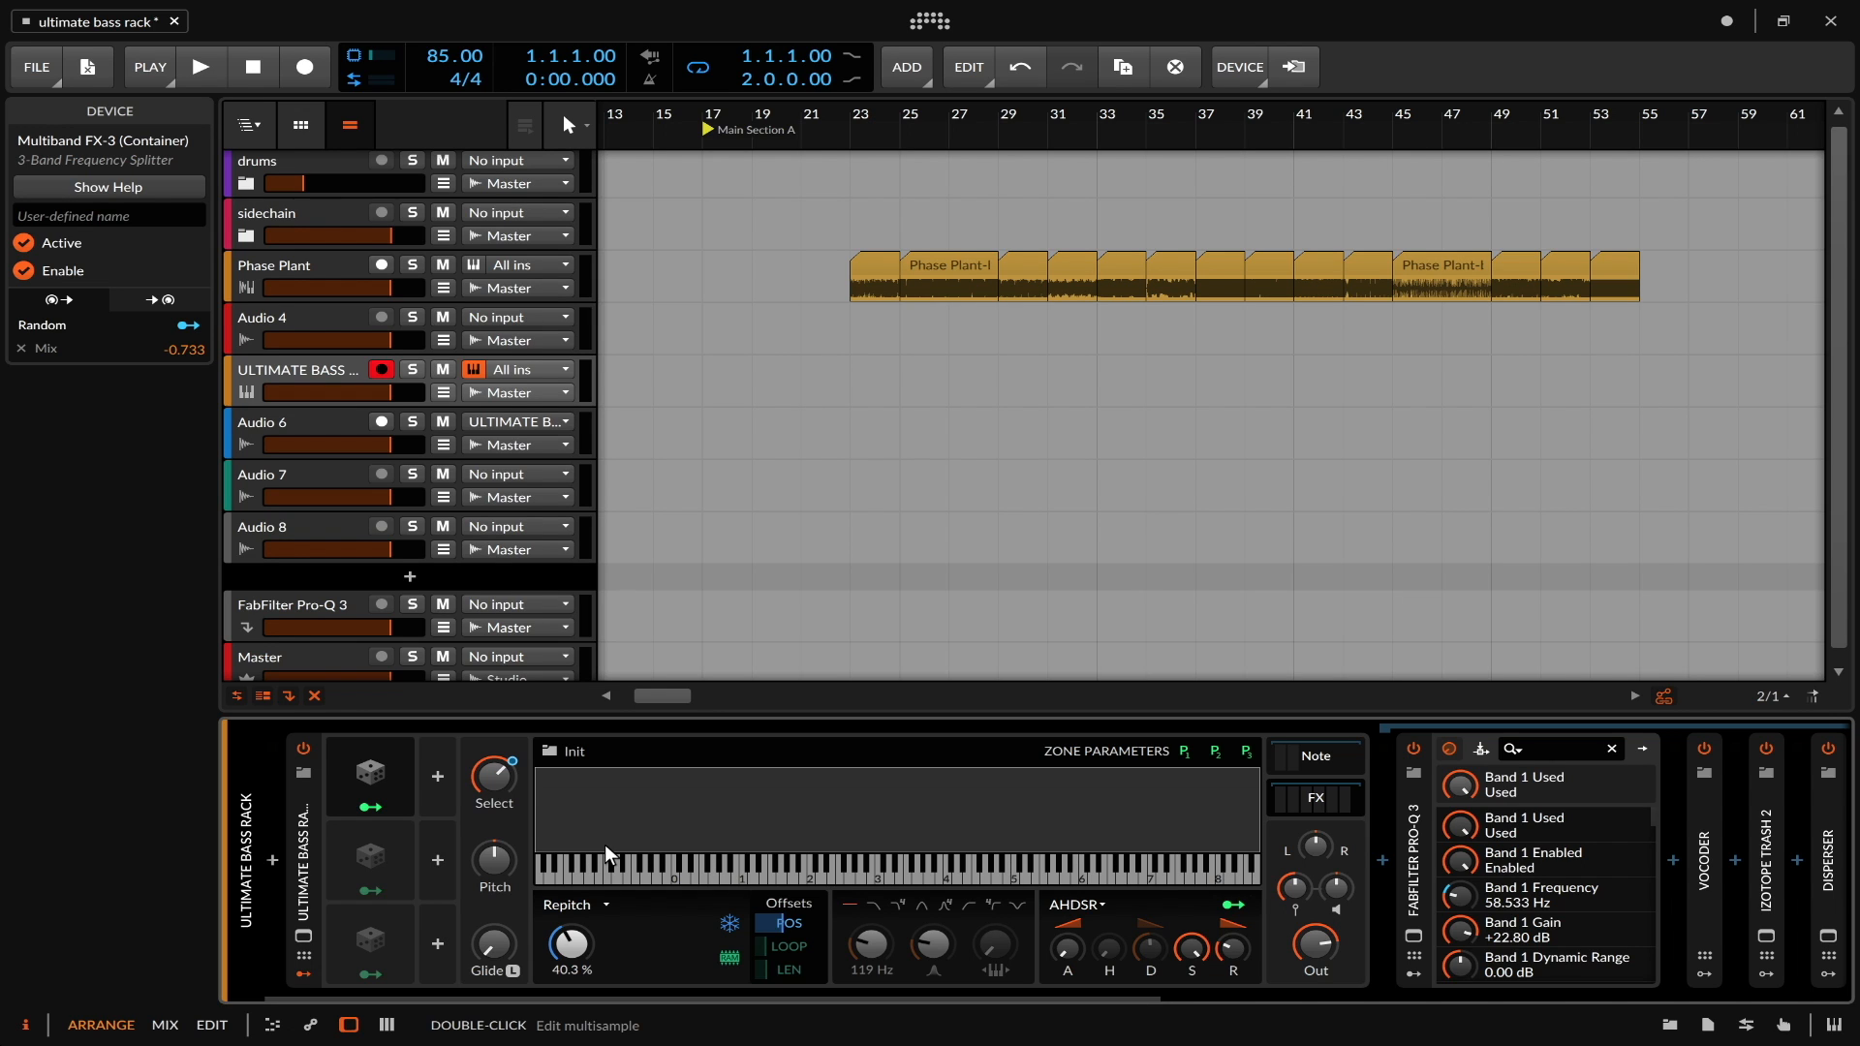
- Look over the collapsed FX chain from FabFilter Pro-Q 3 to FabFilter Pro-L 2, including Pro-Q 3's Band 1 parameters
scroll(604, 845, "down", 10)
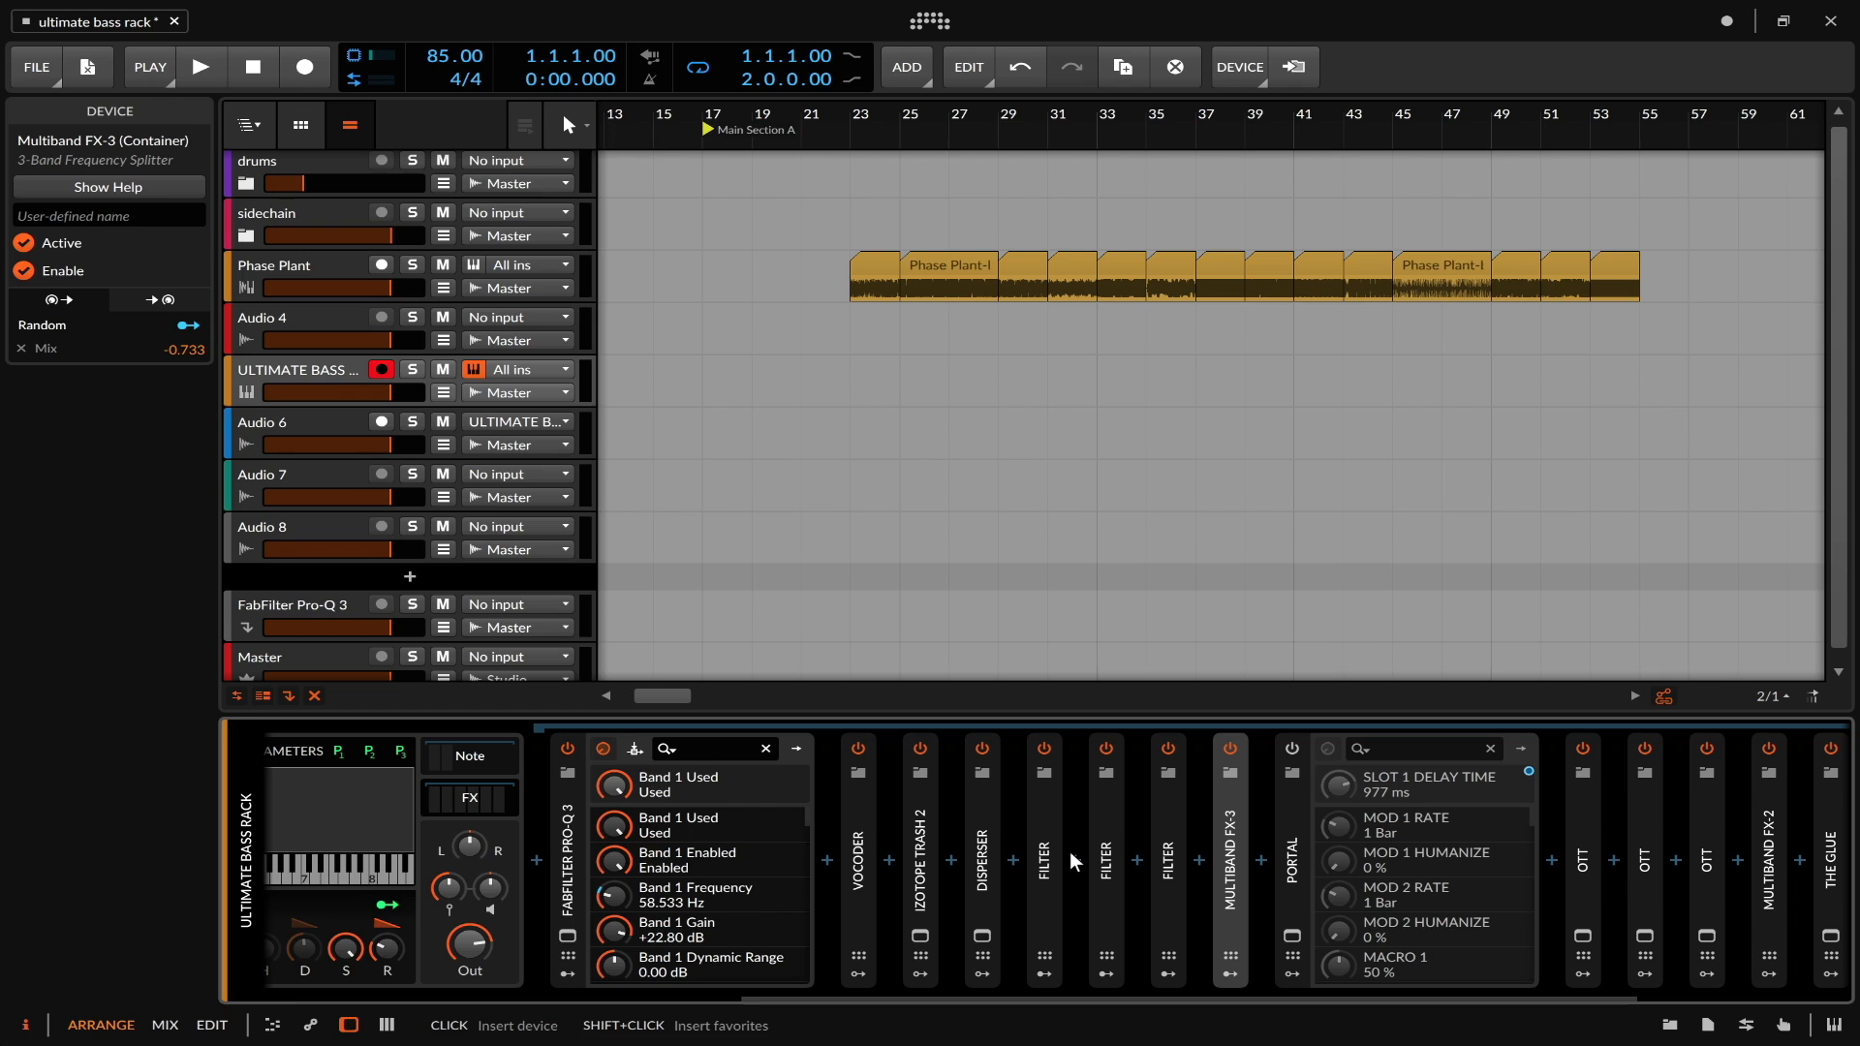
scroll(916, 857, "right", 1)
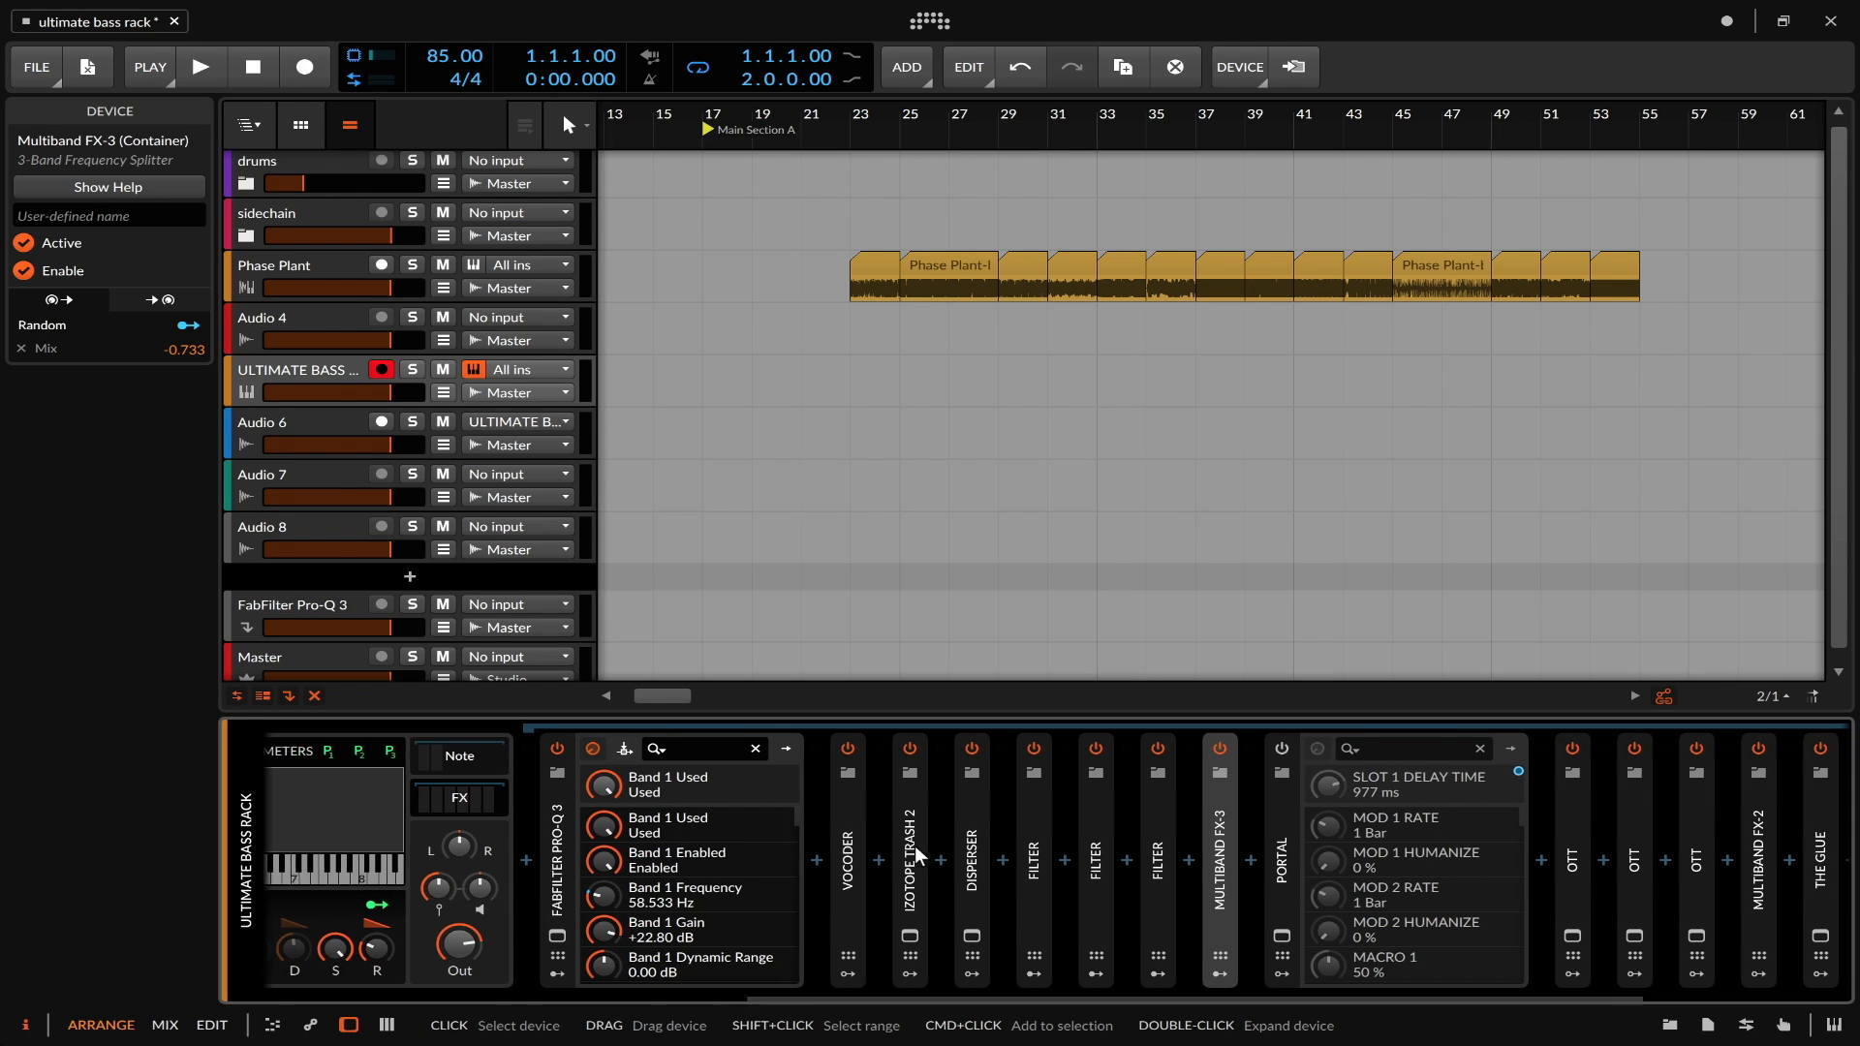
scroll(917, 856, "left", 2)
scroll(917, 856, "right", 1)
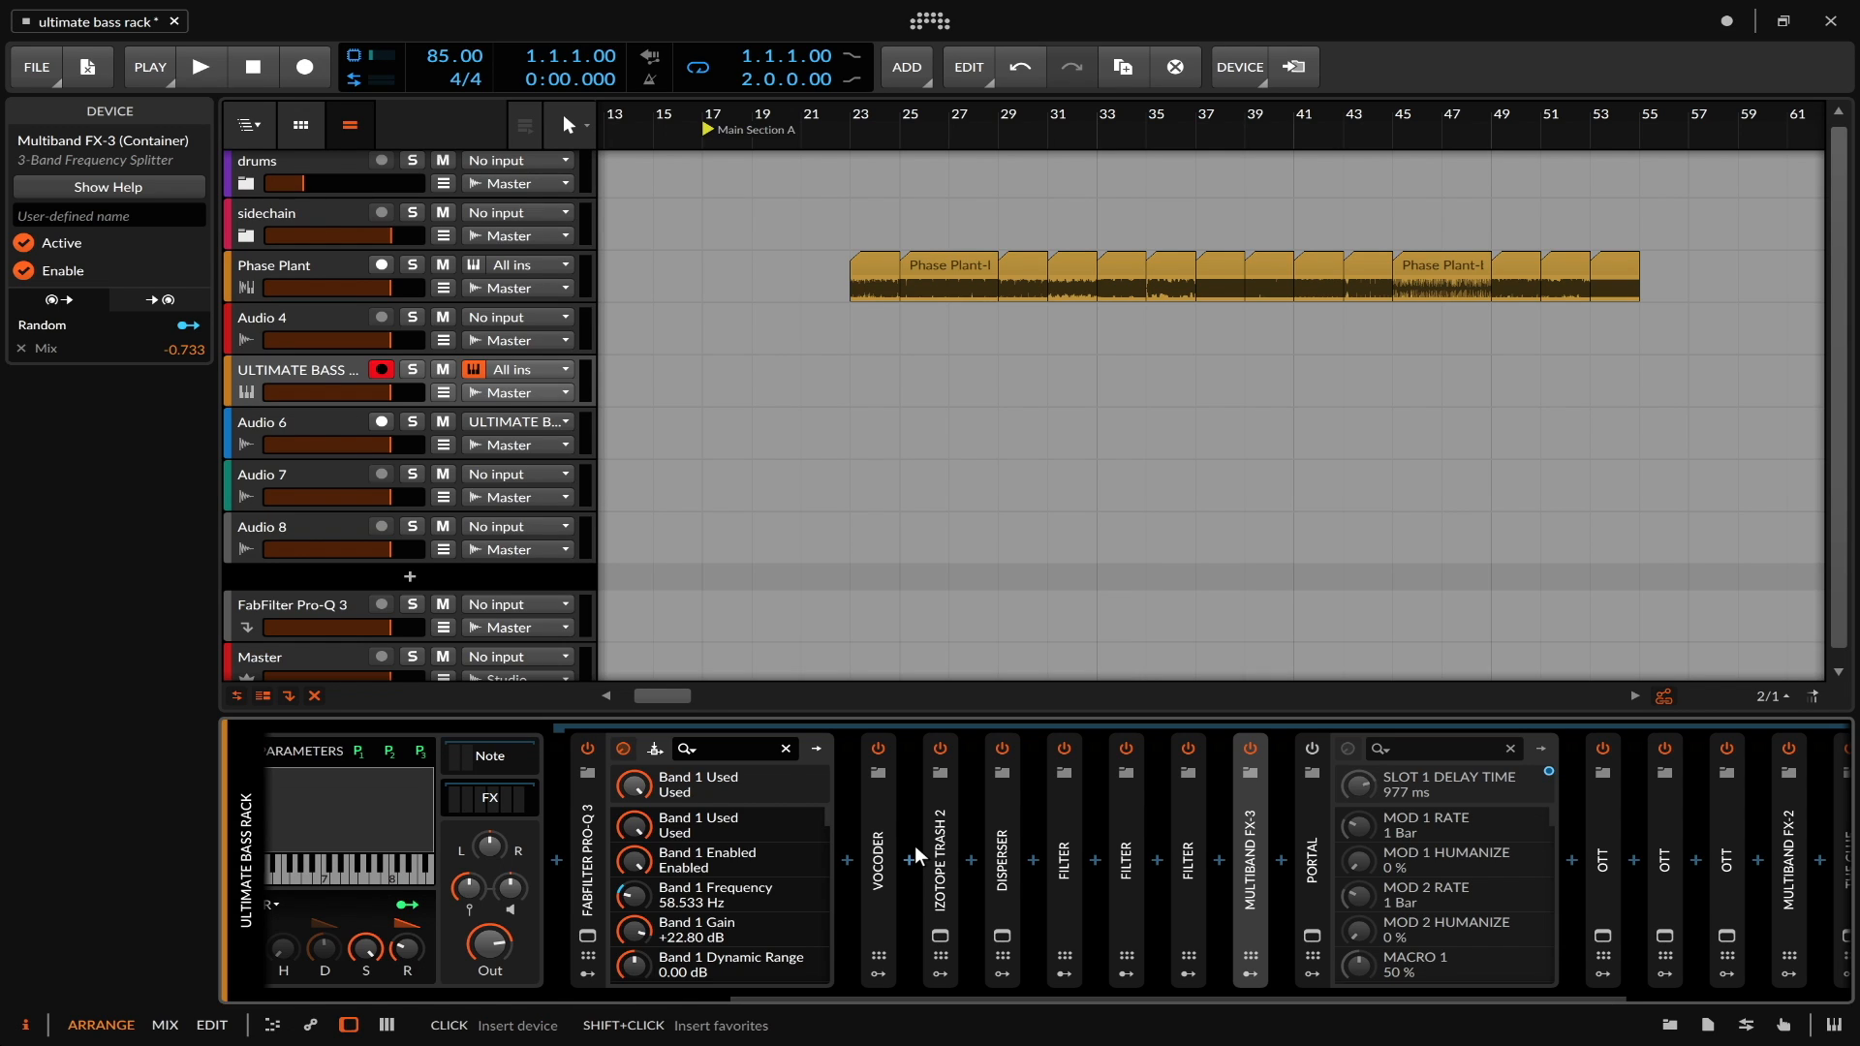
scroll(676, 908, "right", 4)
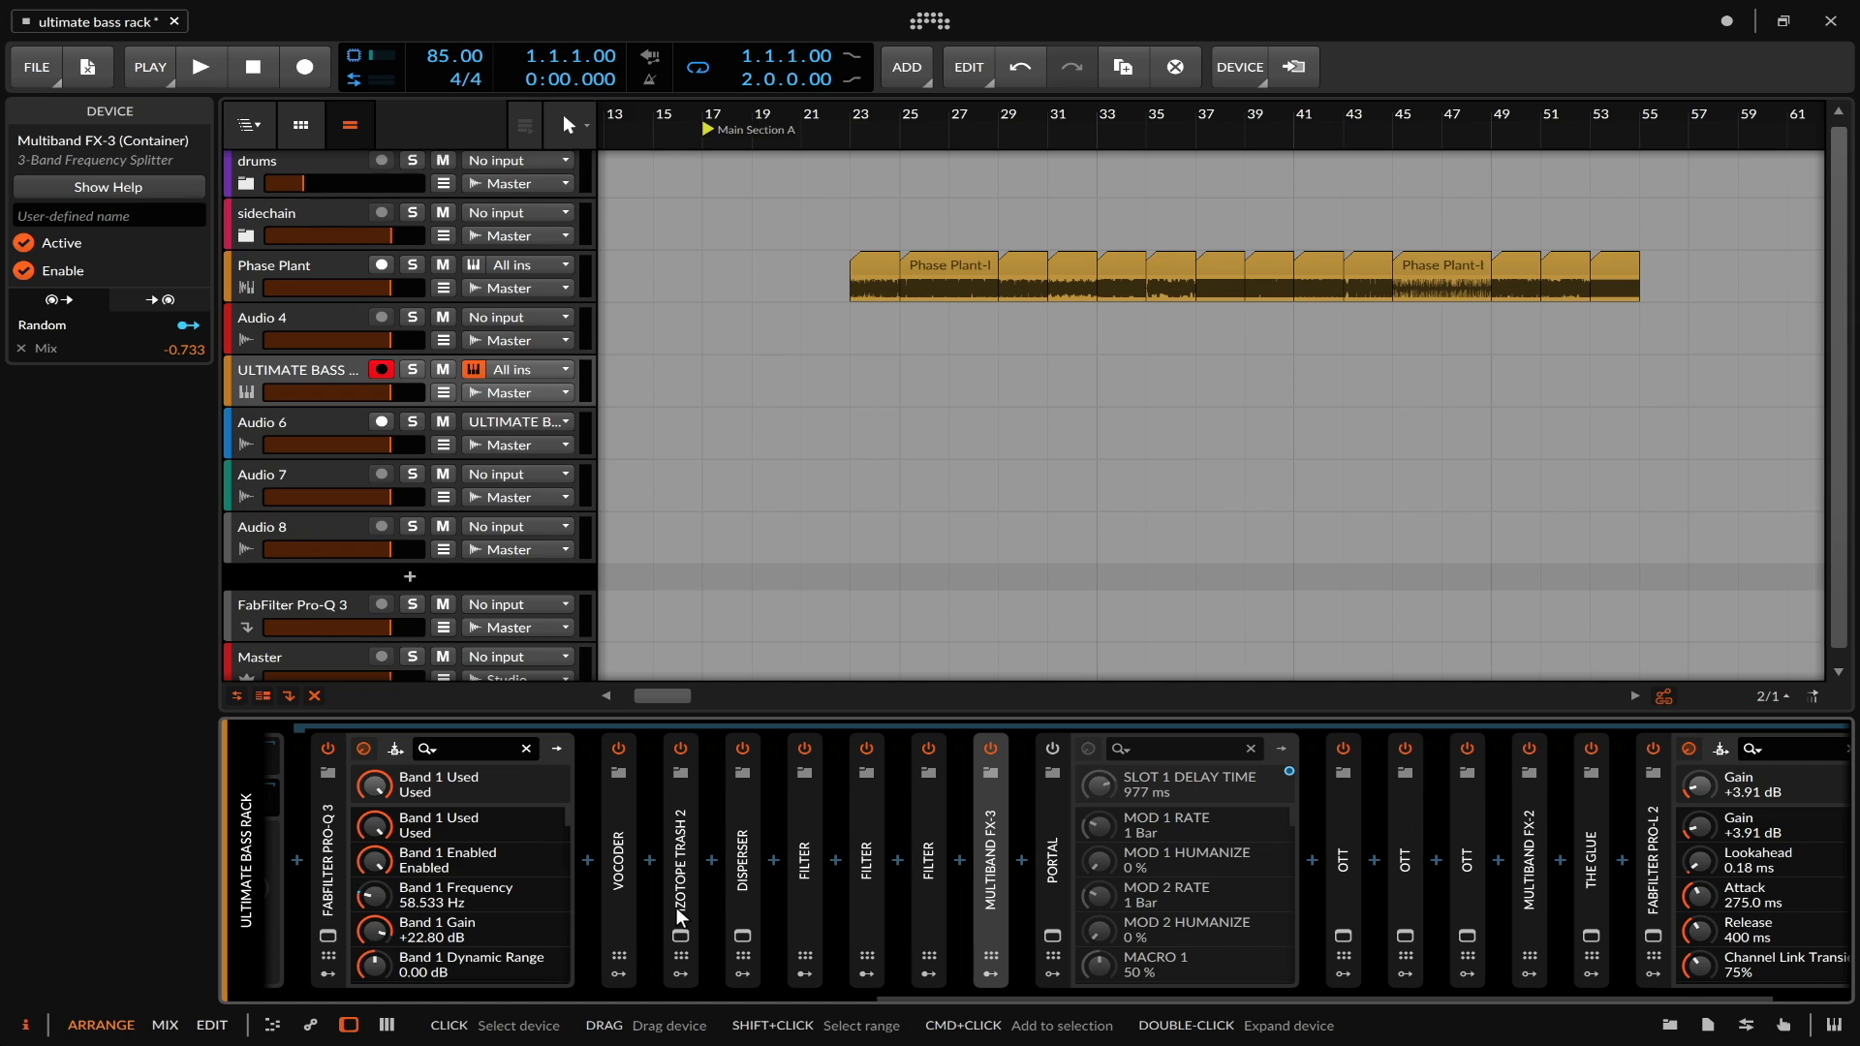
scroll(676, 909, "up", 2)
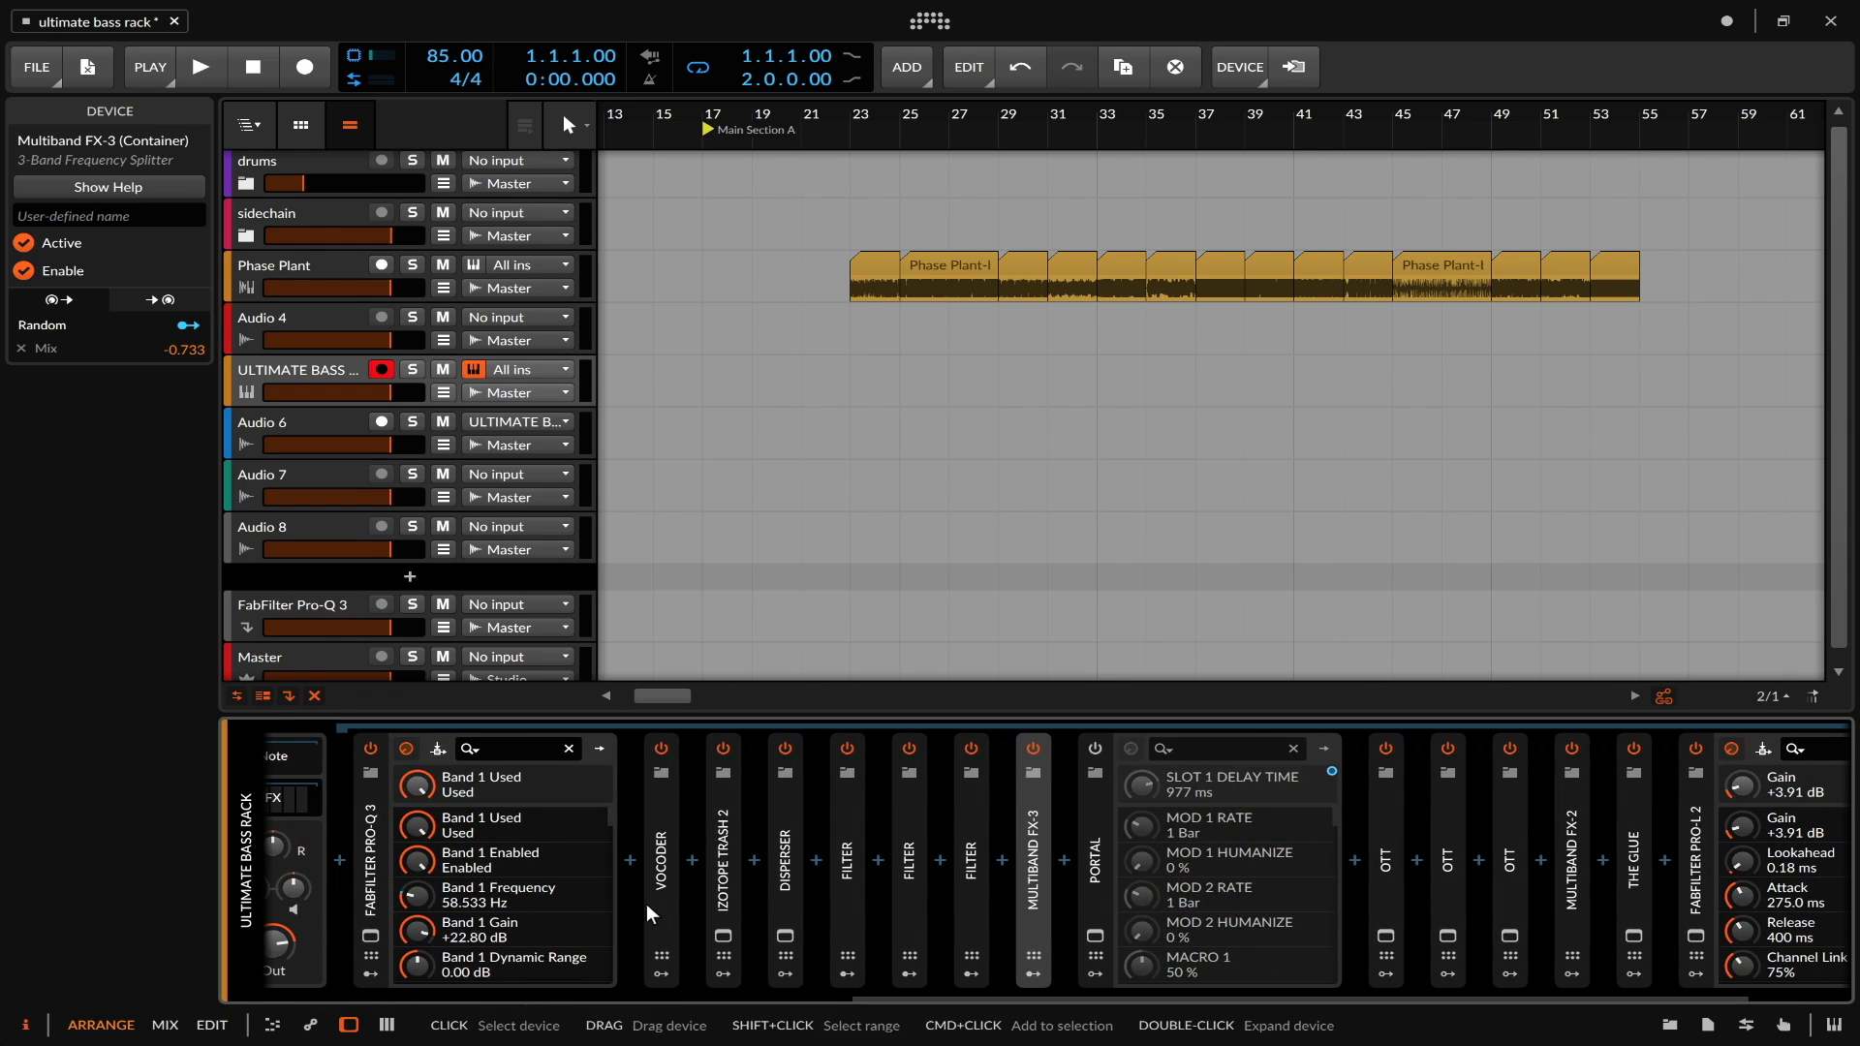
scroll(644, 904, "up", 1)
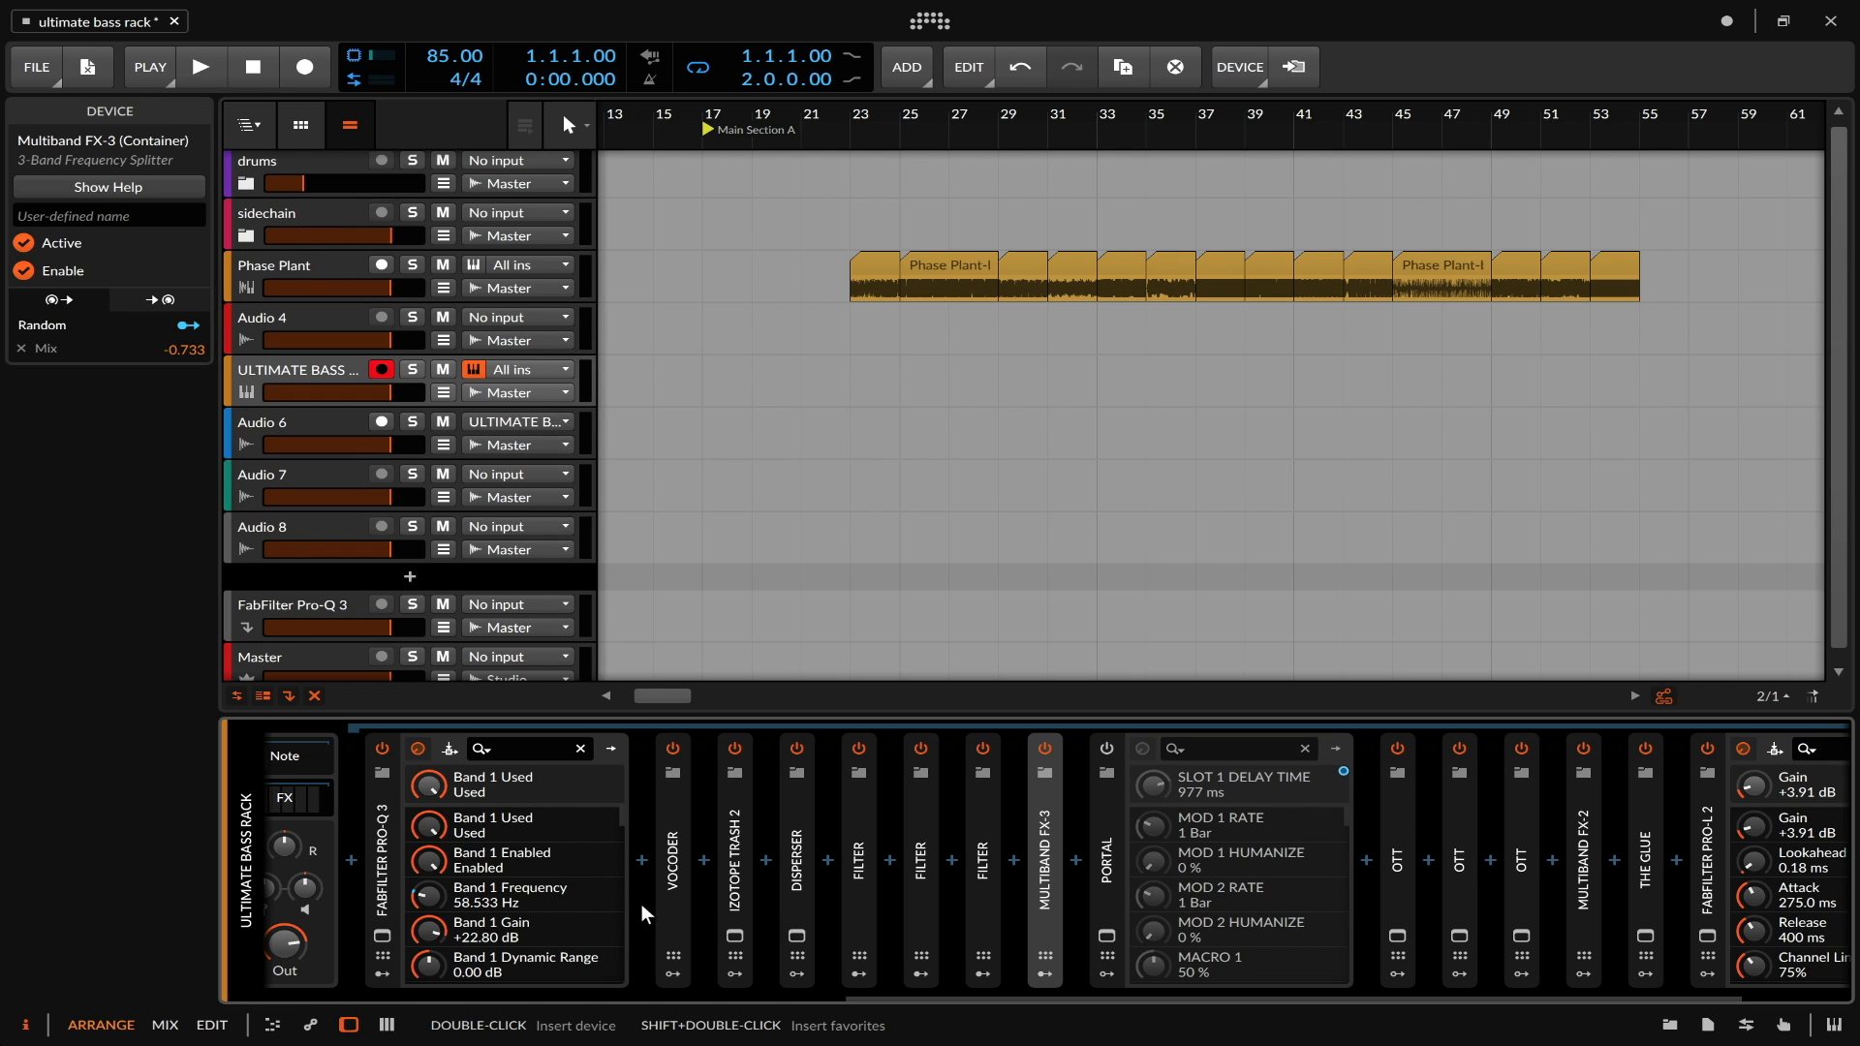
scroll(641, 904, "up", 1)
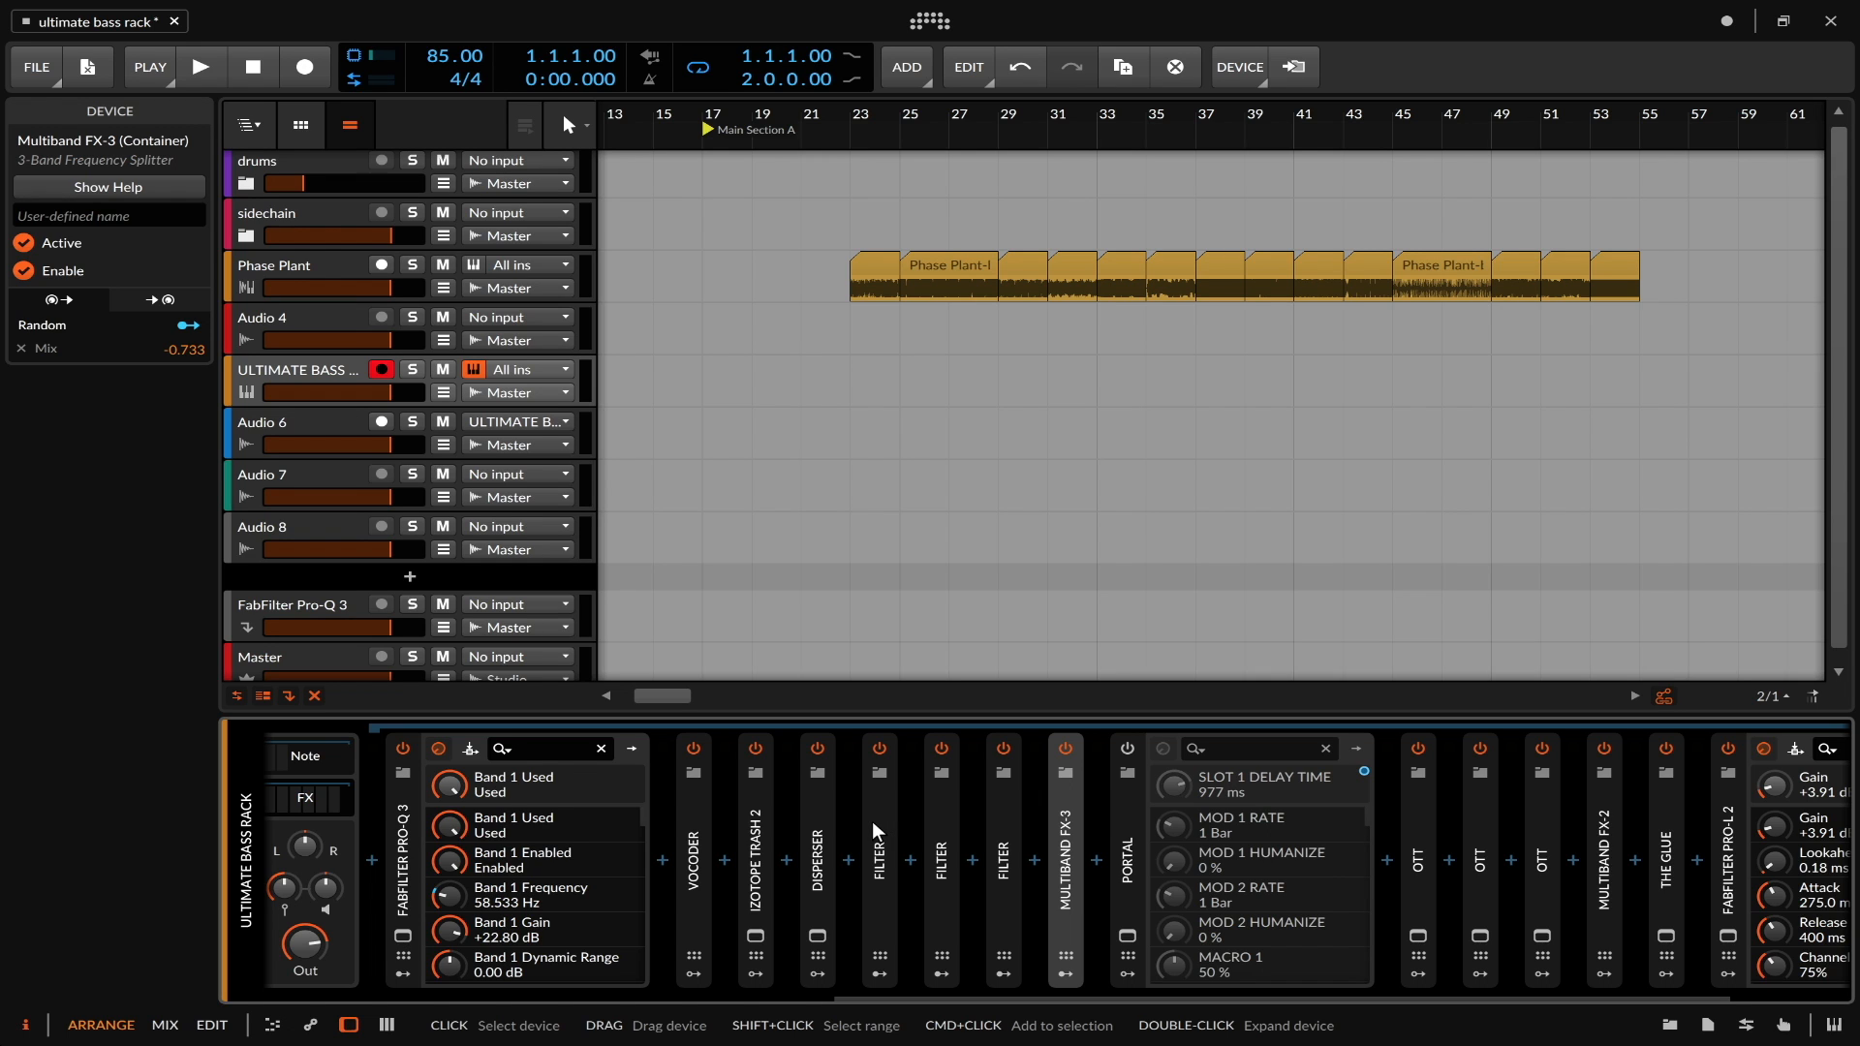
scroll(880, 823, "left", 3)
scroll(929, 897, "right", 3)
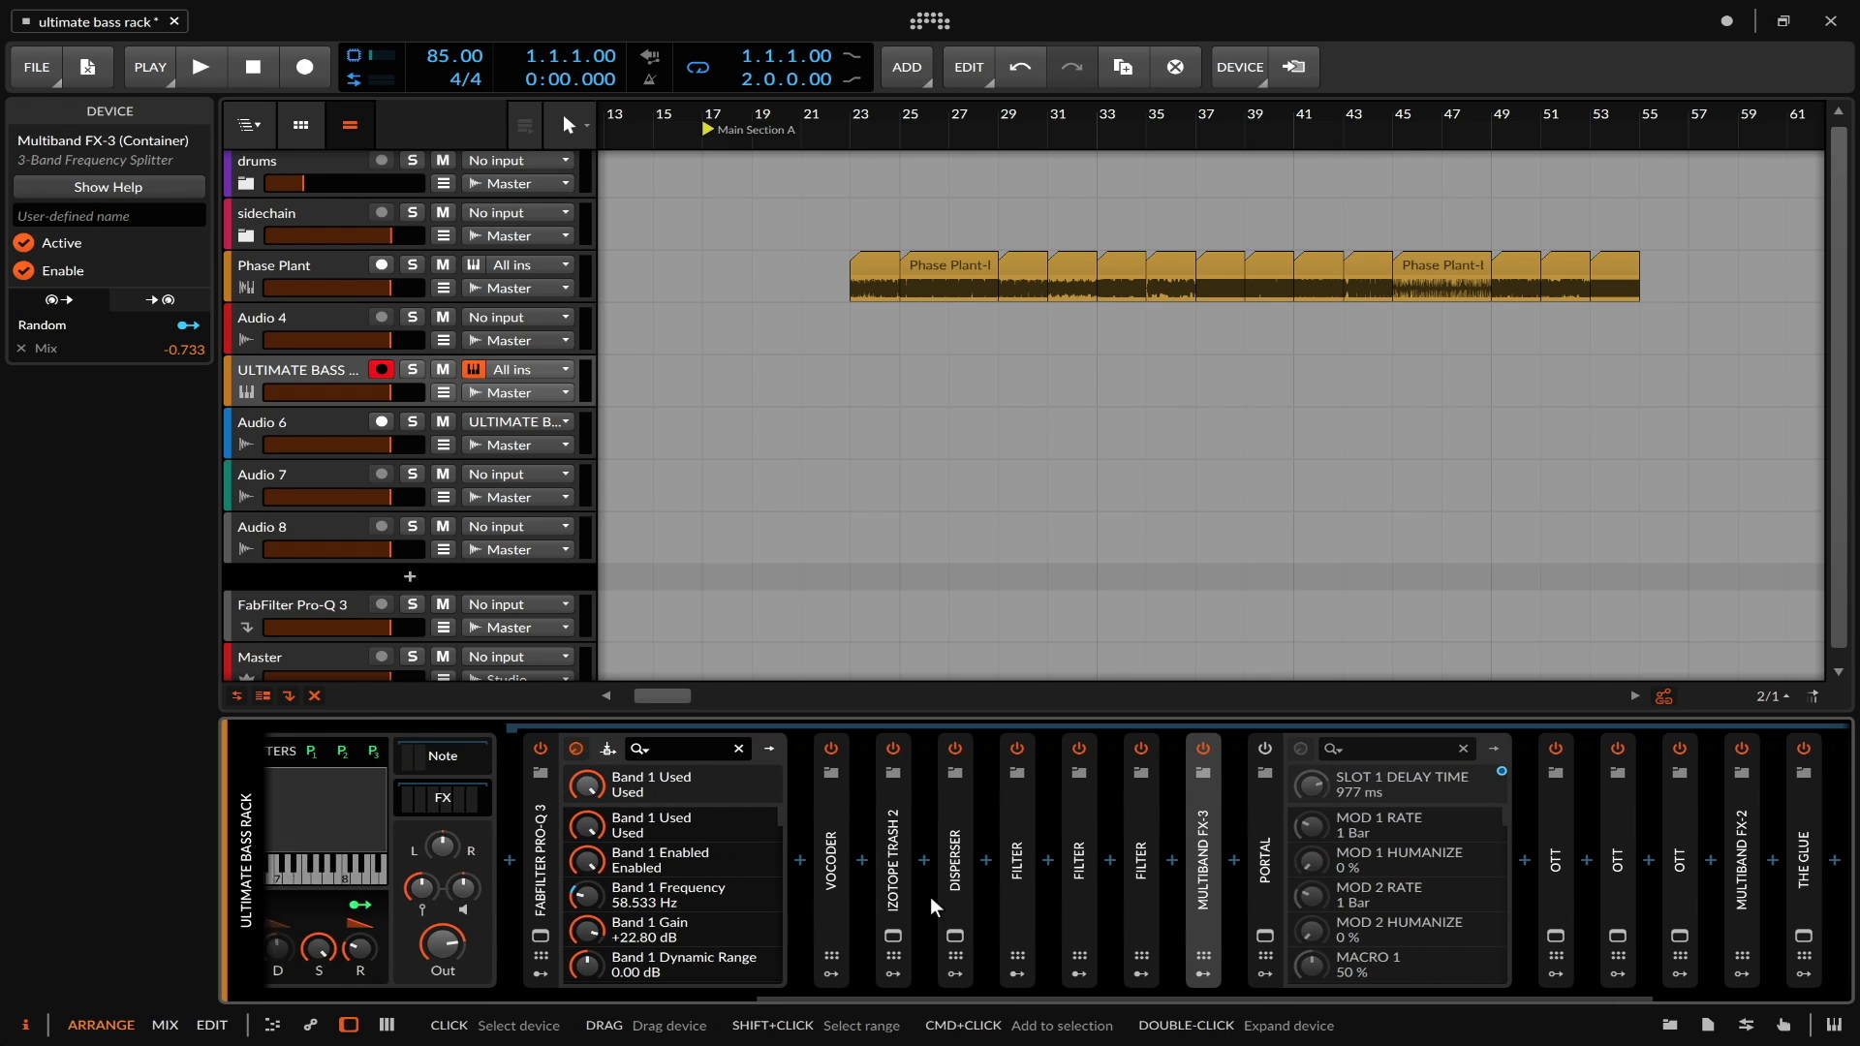
scroll(1009, 893, "left", 1)
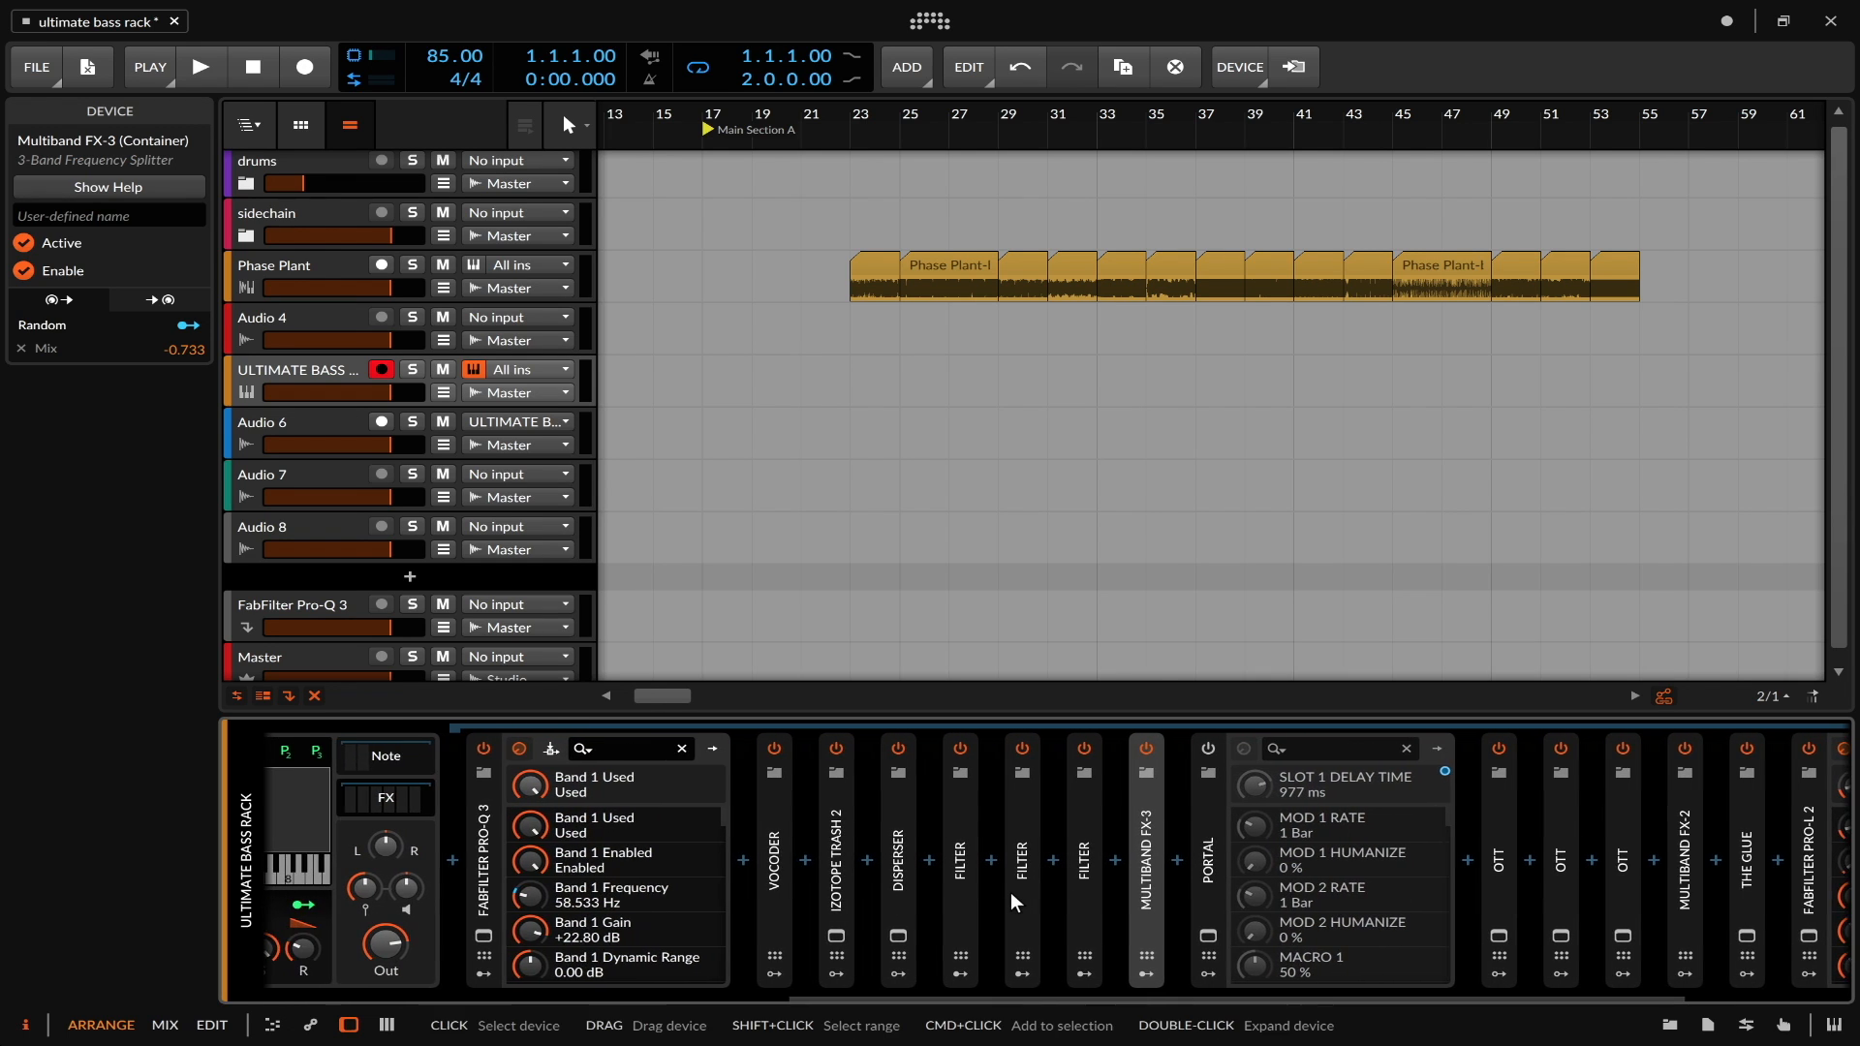
scroll(1009, 892, "left", 3)
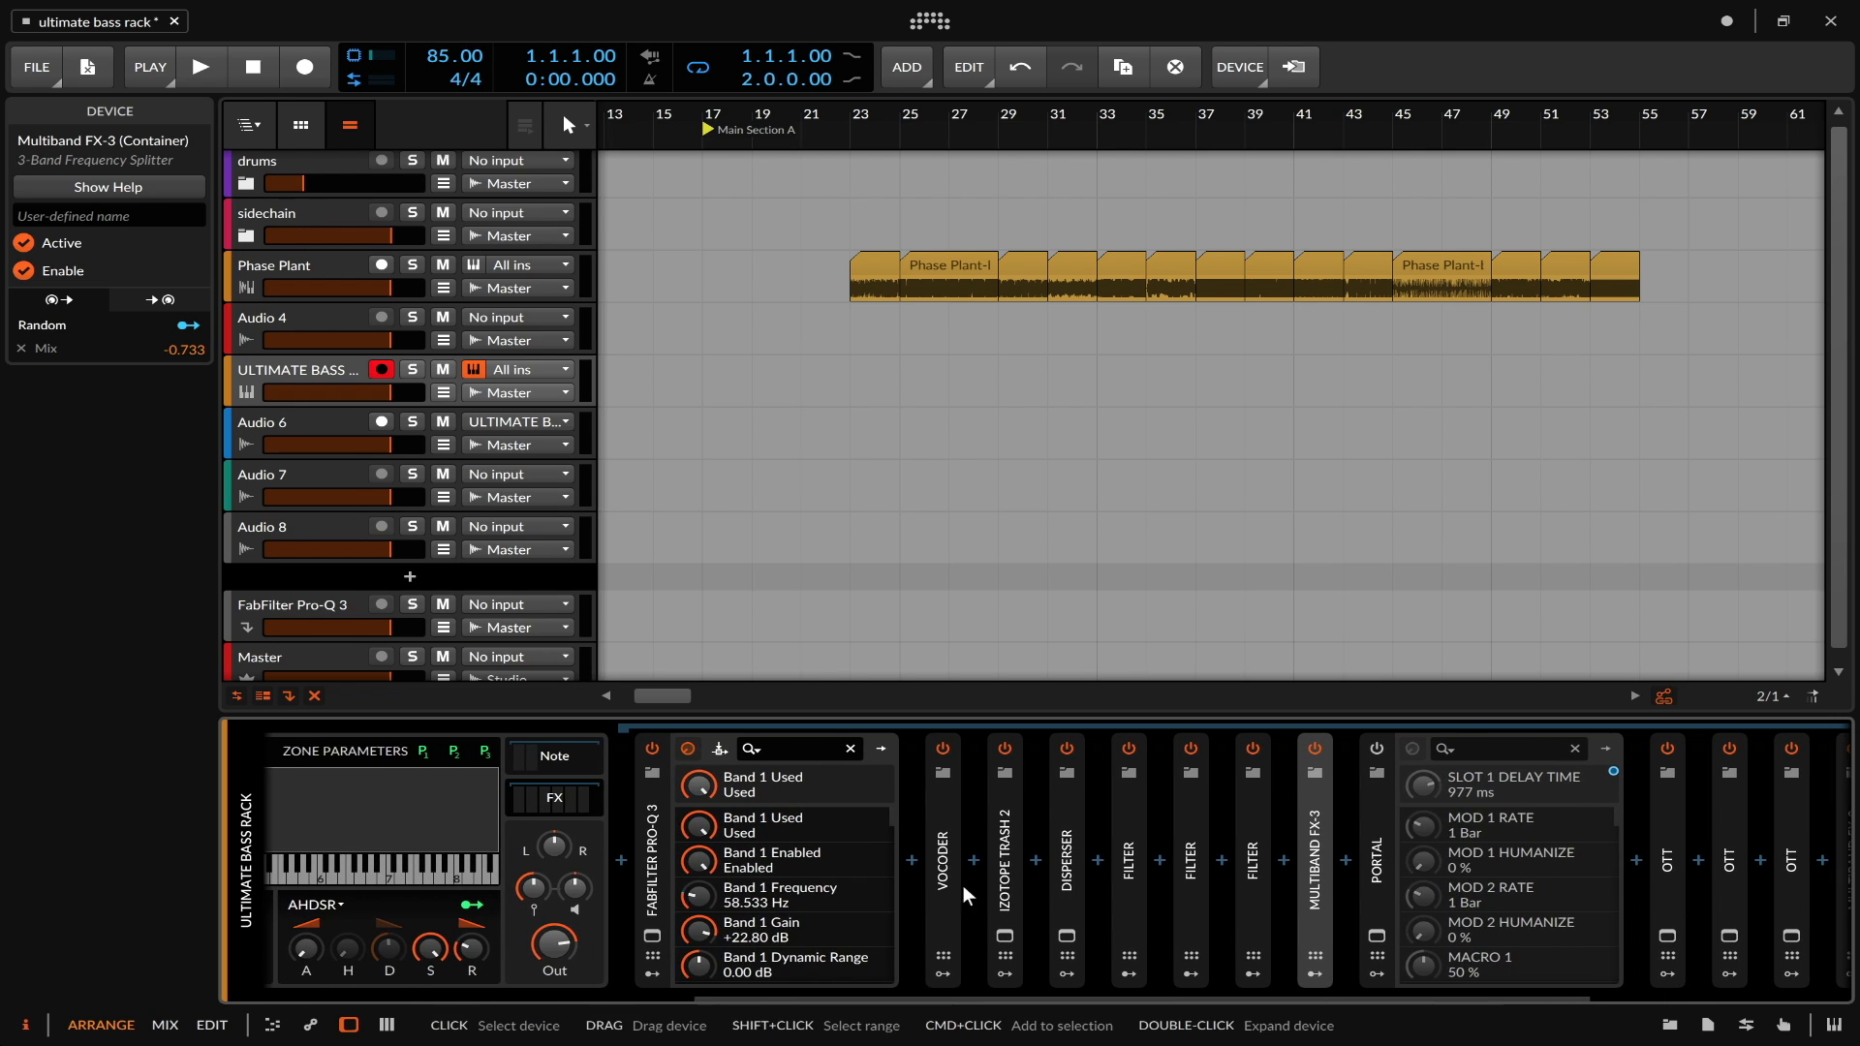
scroll(700, 828, "down", 5)
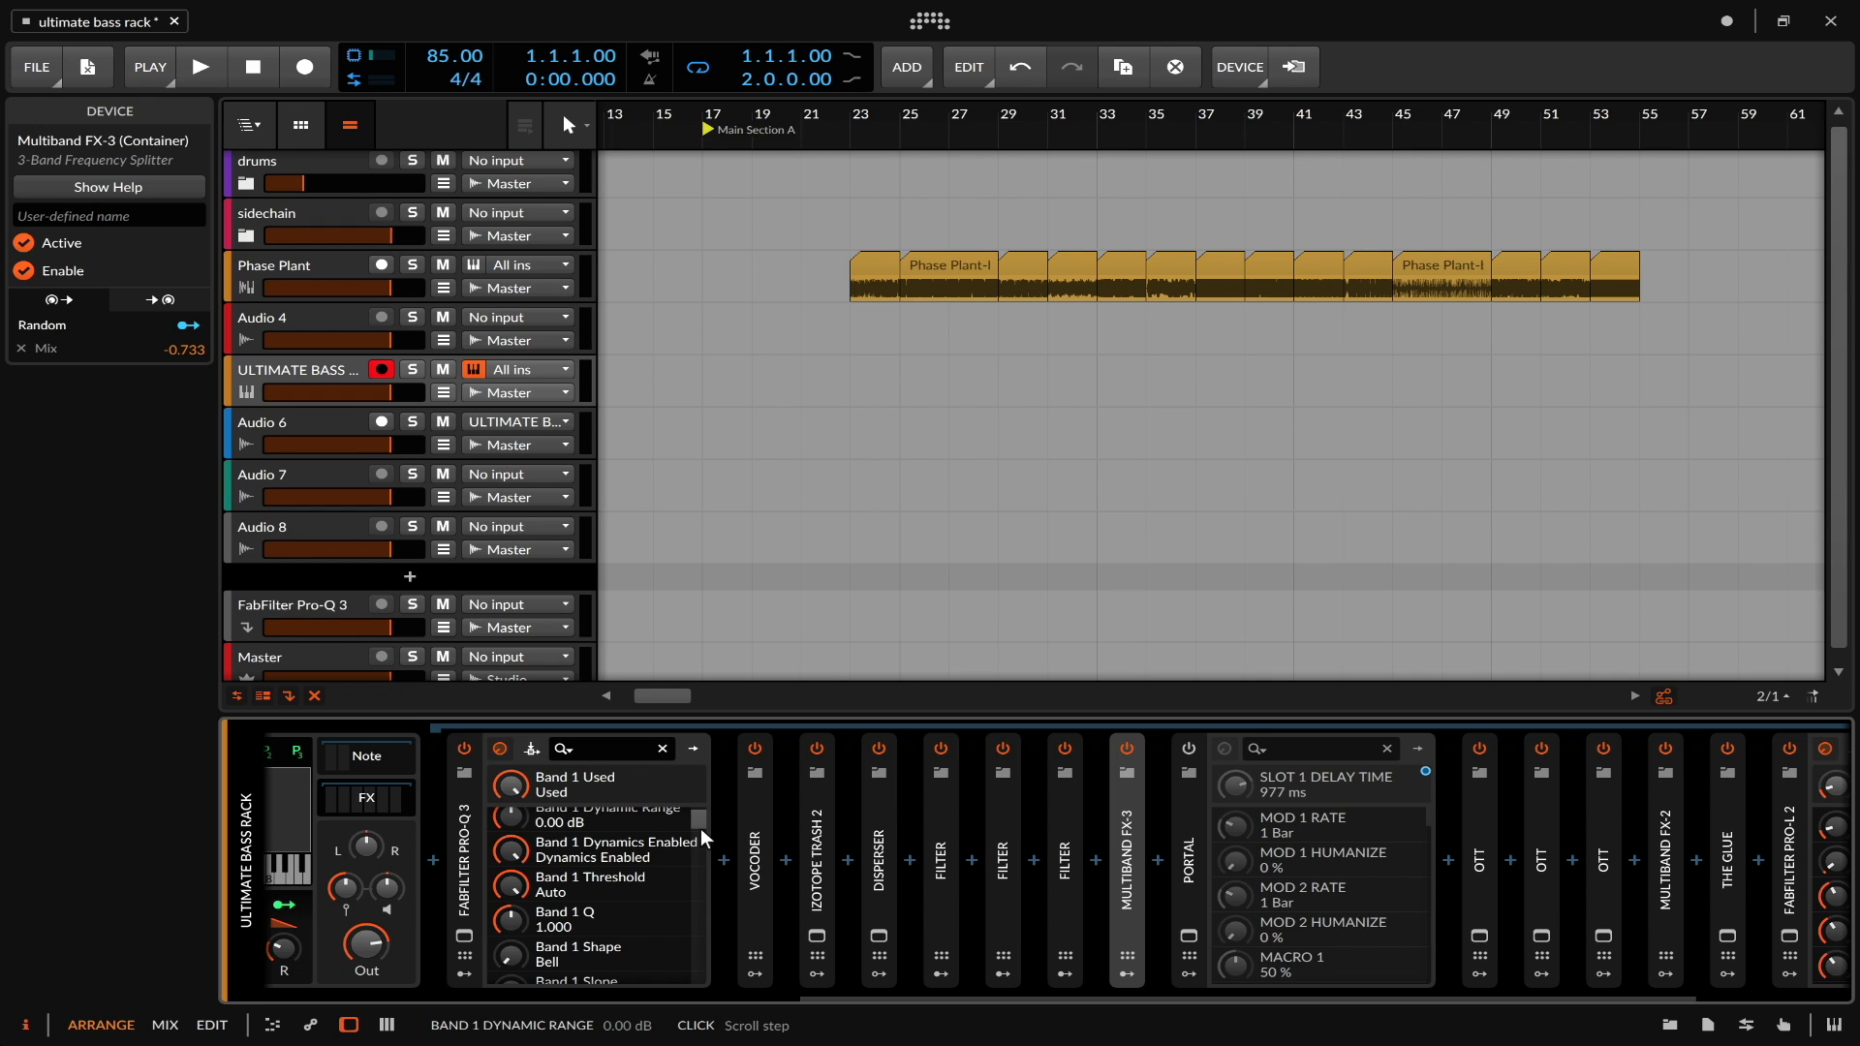
scroll(701, 828, "up", 2)
scroll(591, 810, "left", 1)
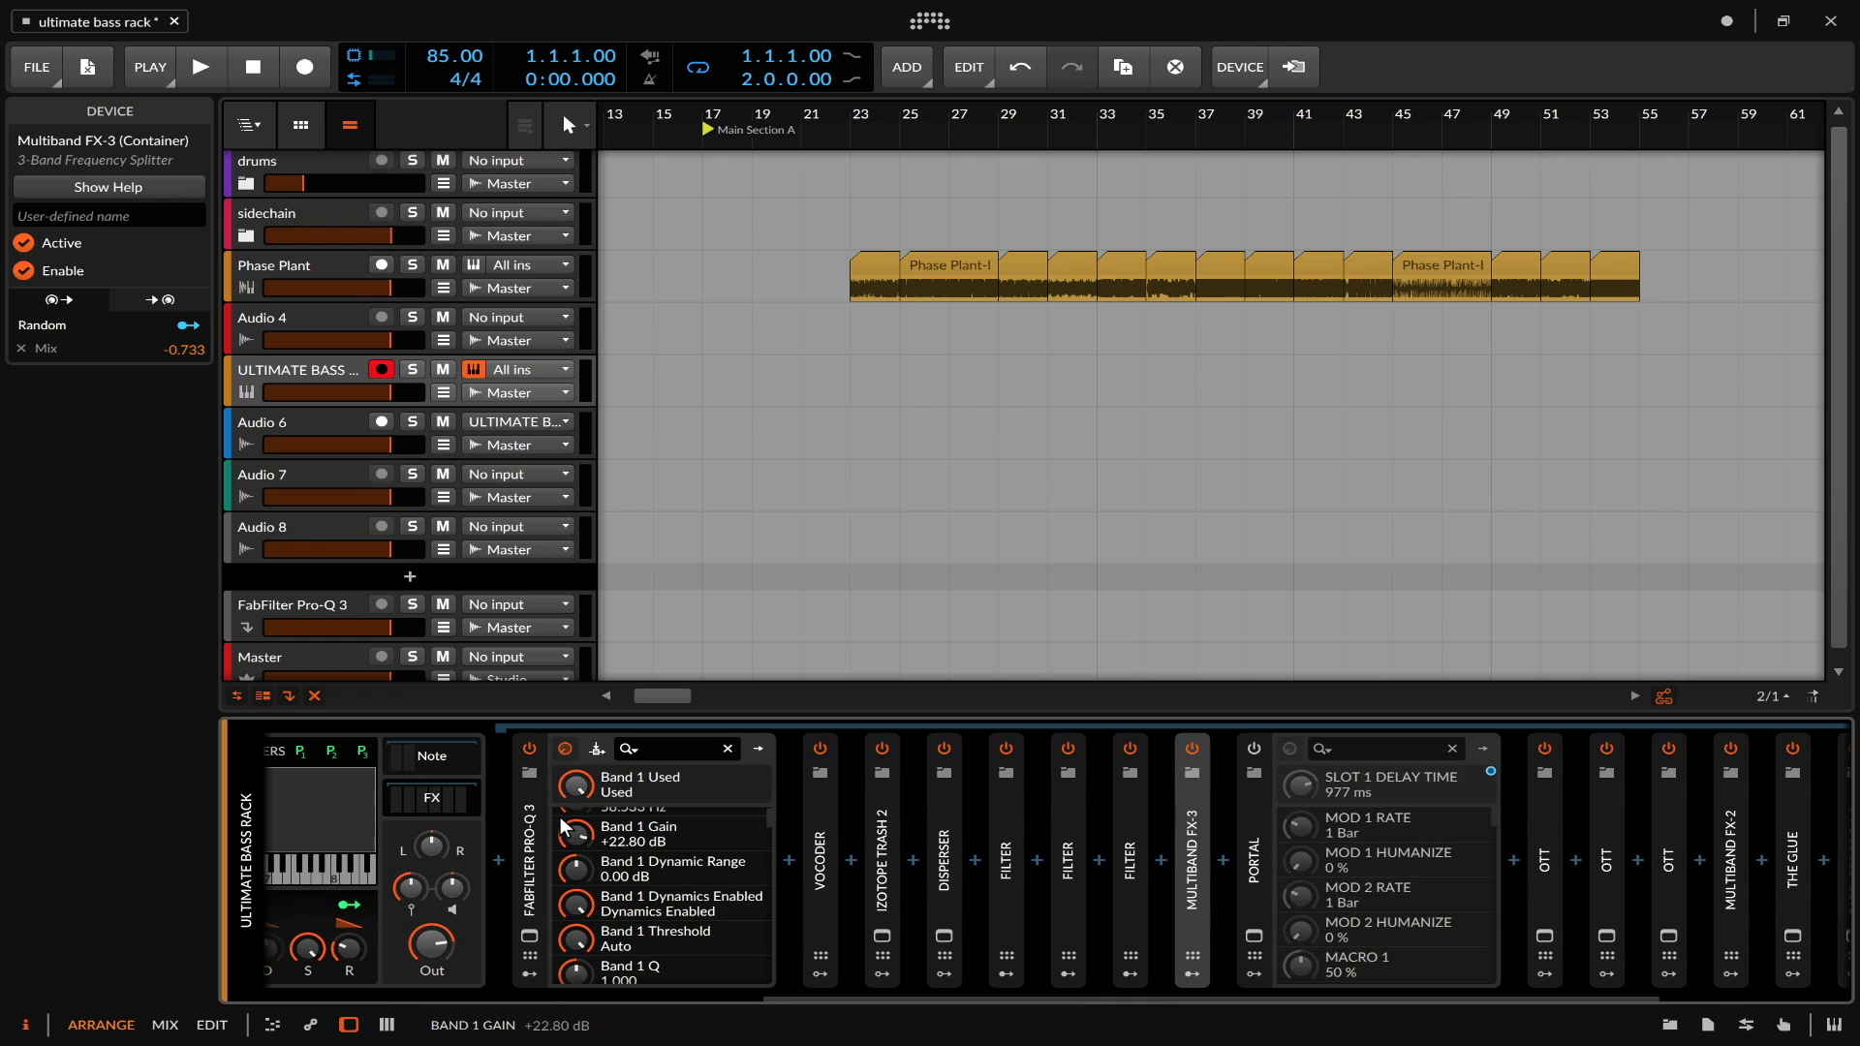
scroll(812, 841, "right", 2)
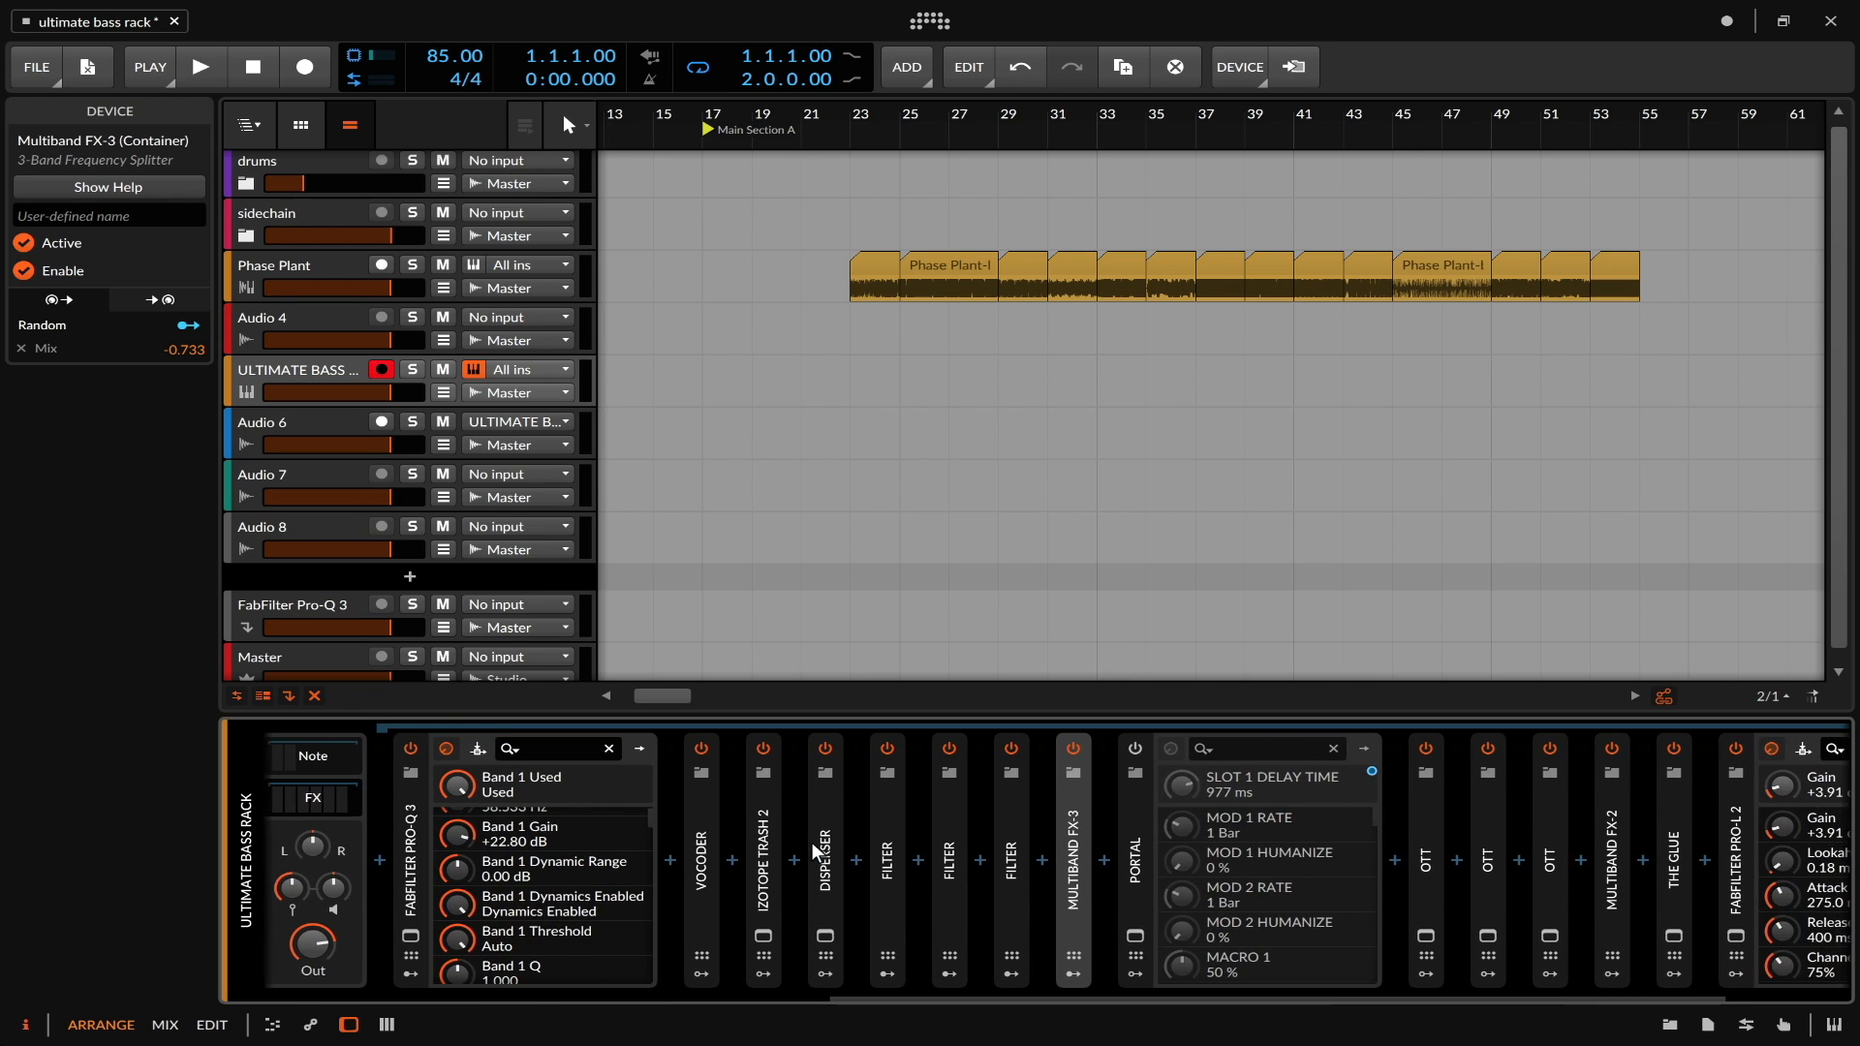
scroll(812, 841, "left", 1)
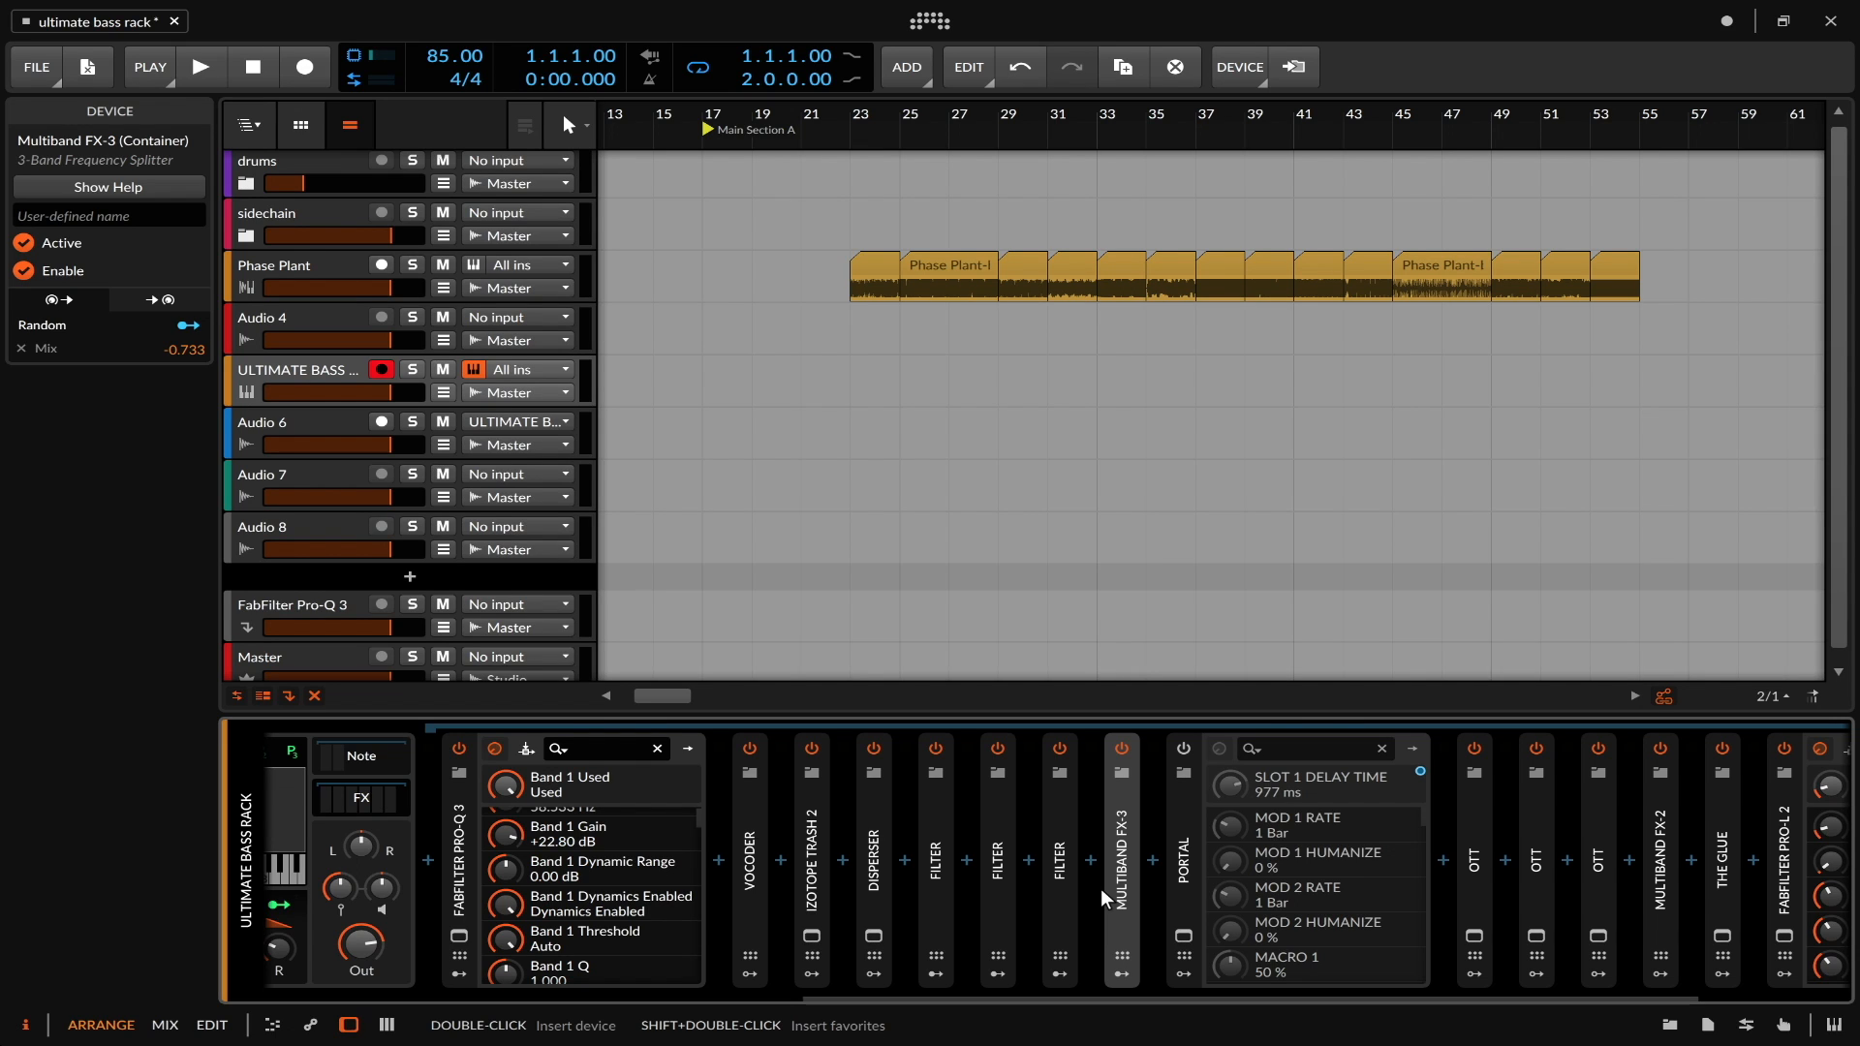
scroll(1101, 887, "left", 2)
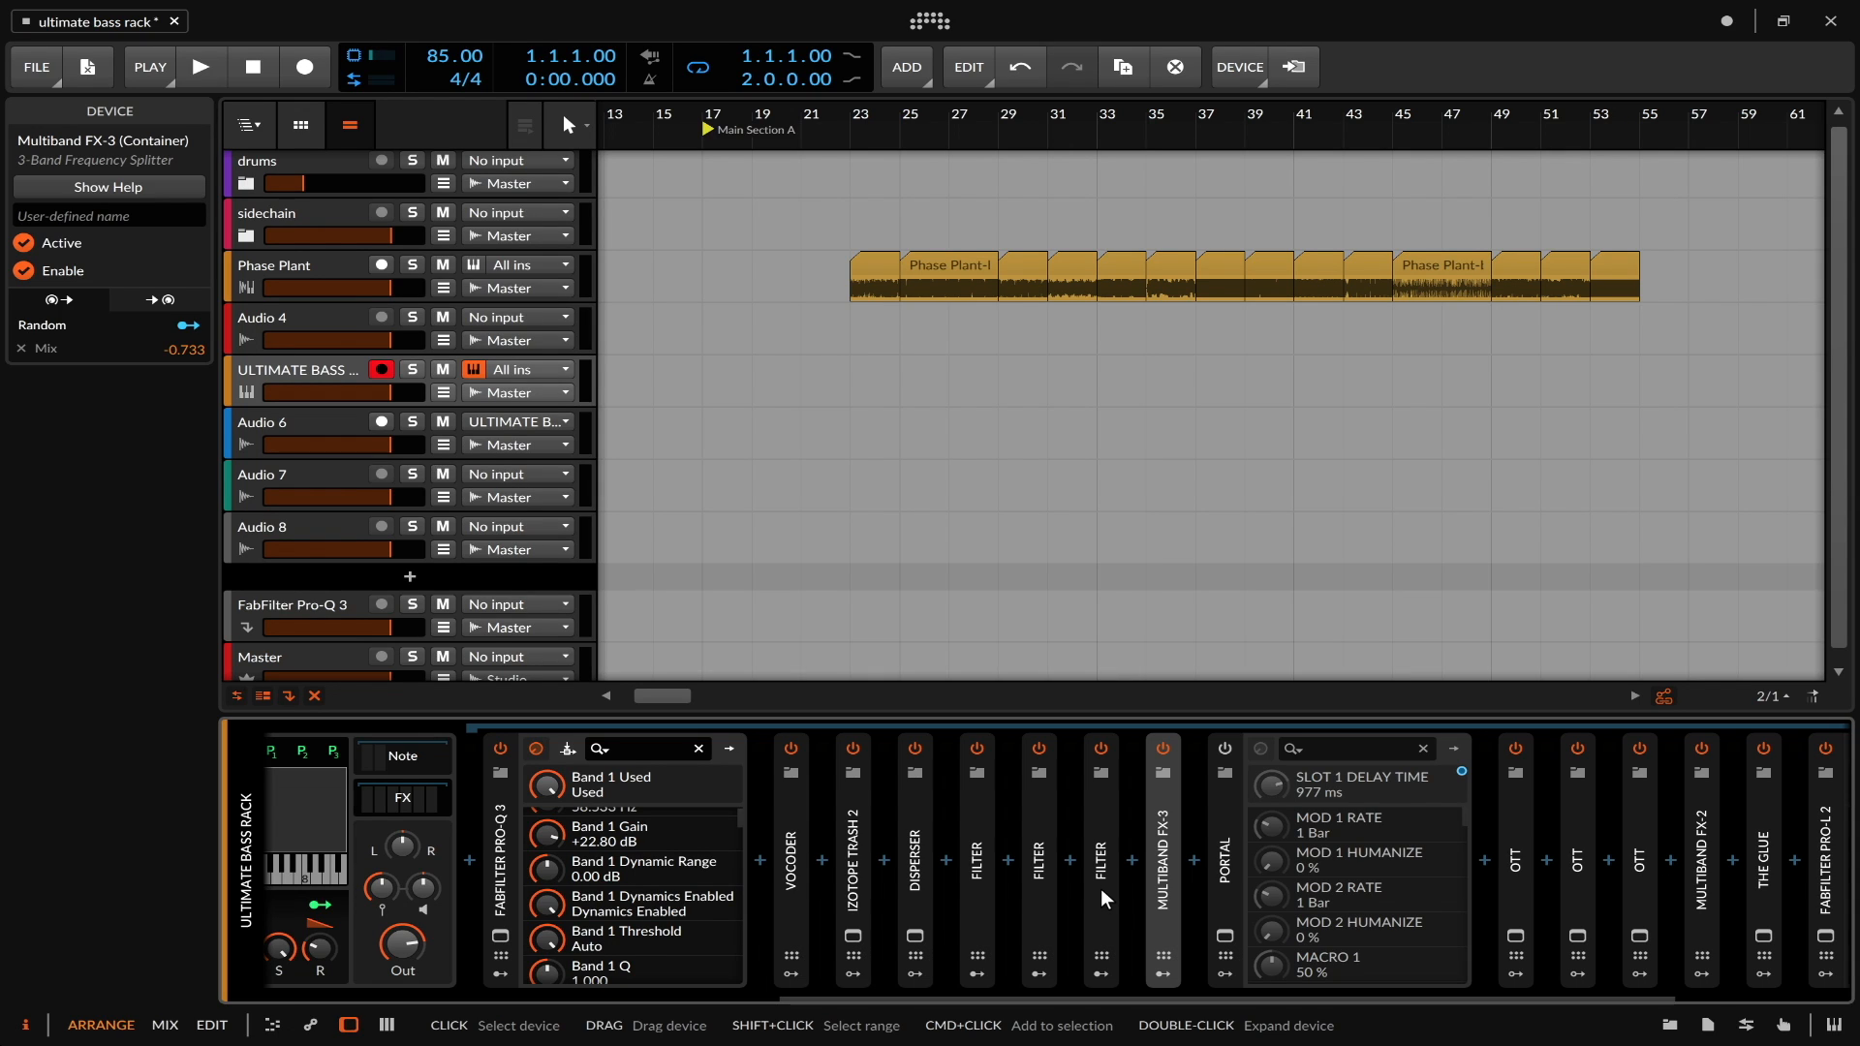
- Enable Portal in the FX chain and return to the sampler and FabFilter Pro-Q 3 at the chain's start
left_click(1224, 748)
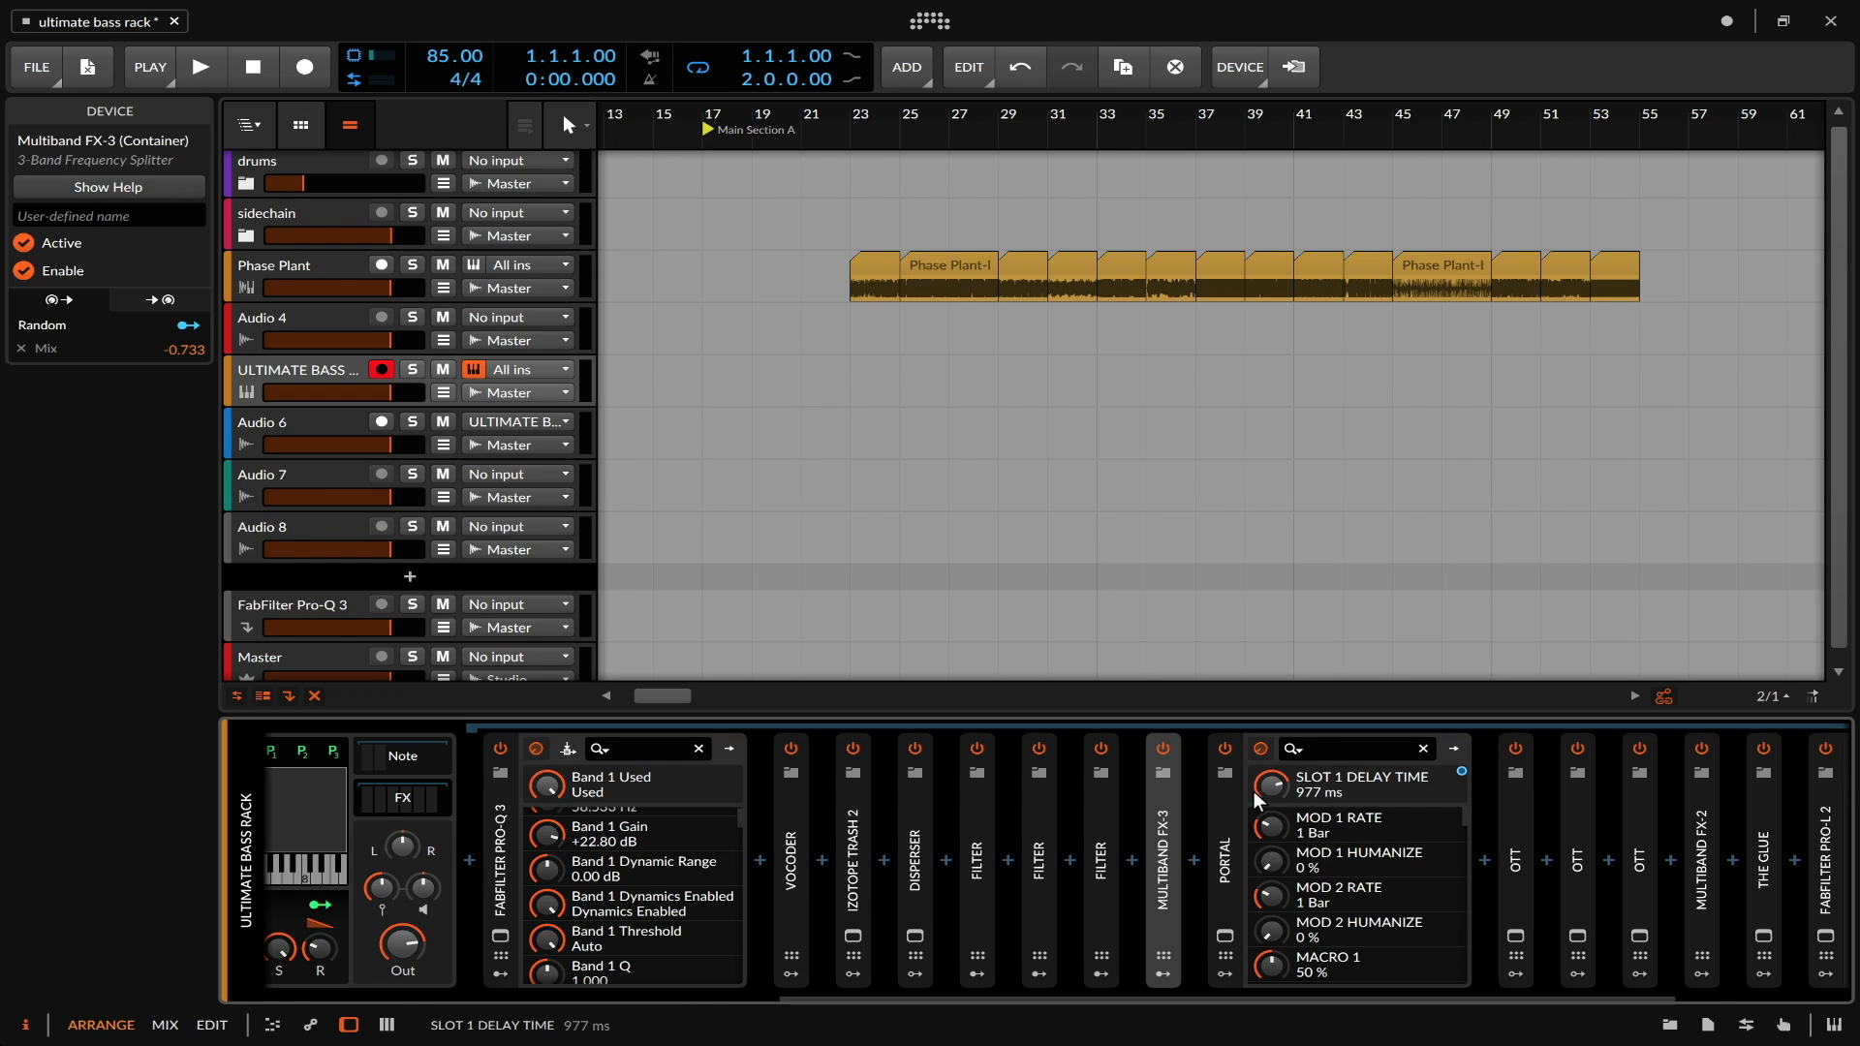
scroll(1224, 810, "left", 1)
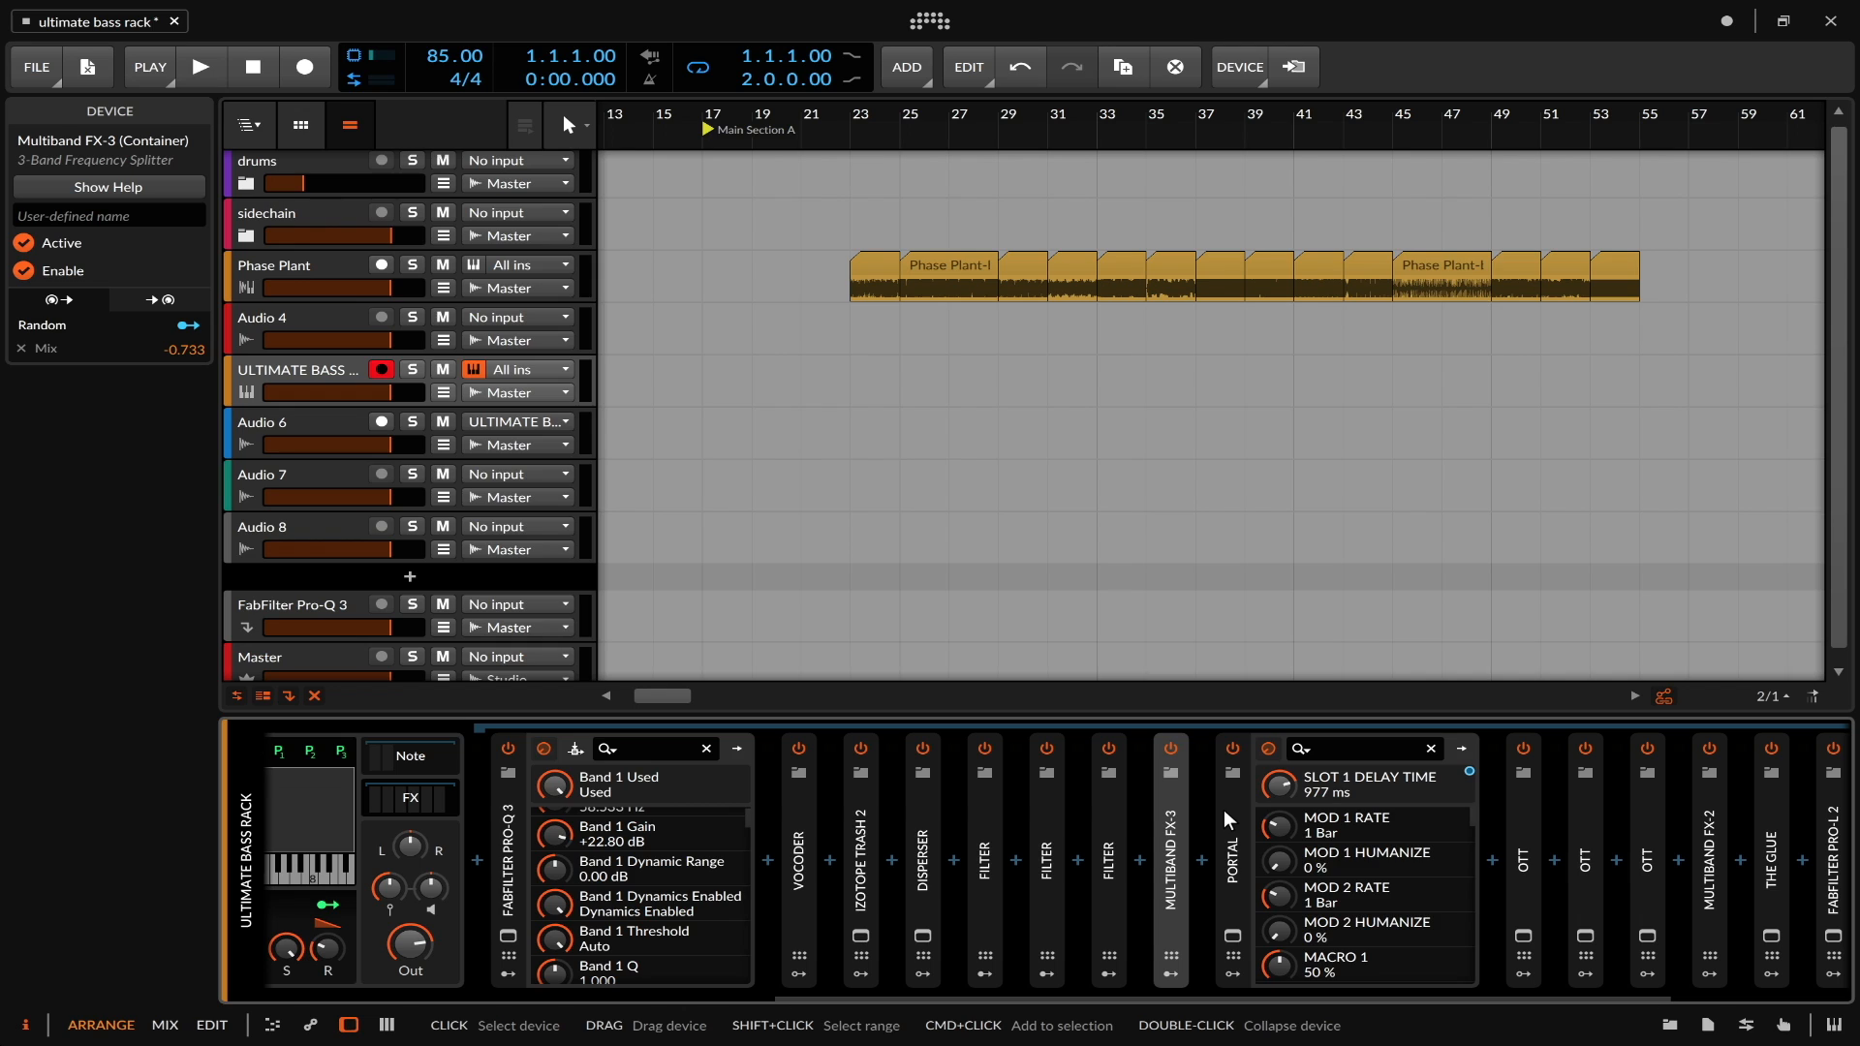
scroll(1224, 809, "left", 5)
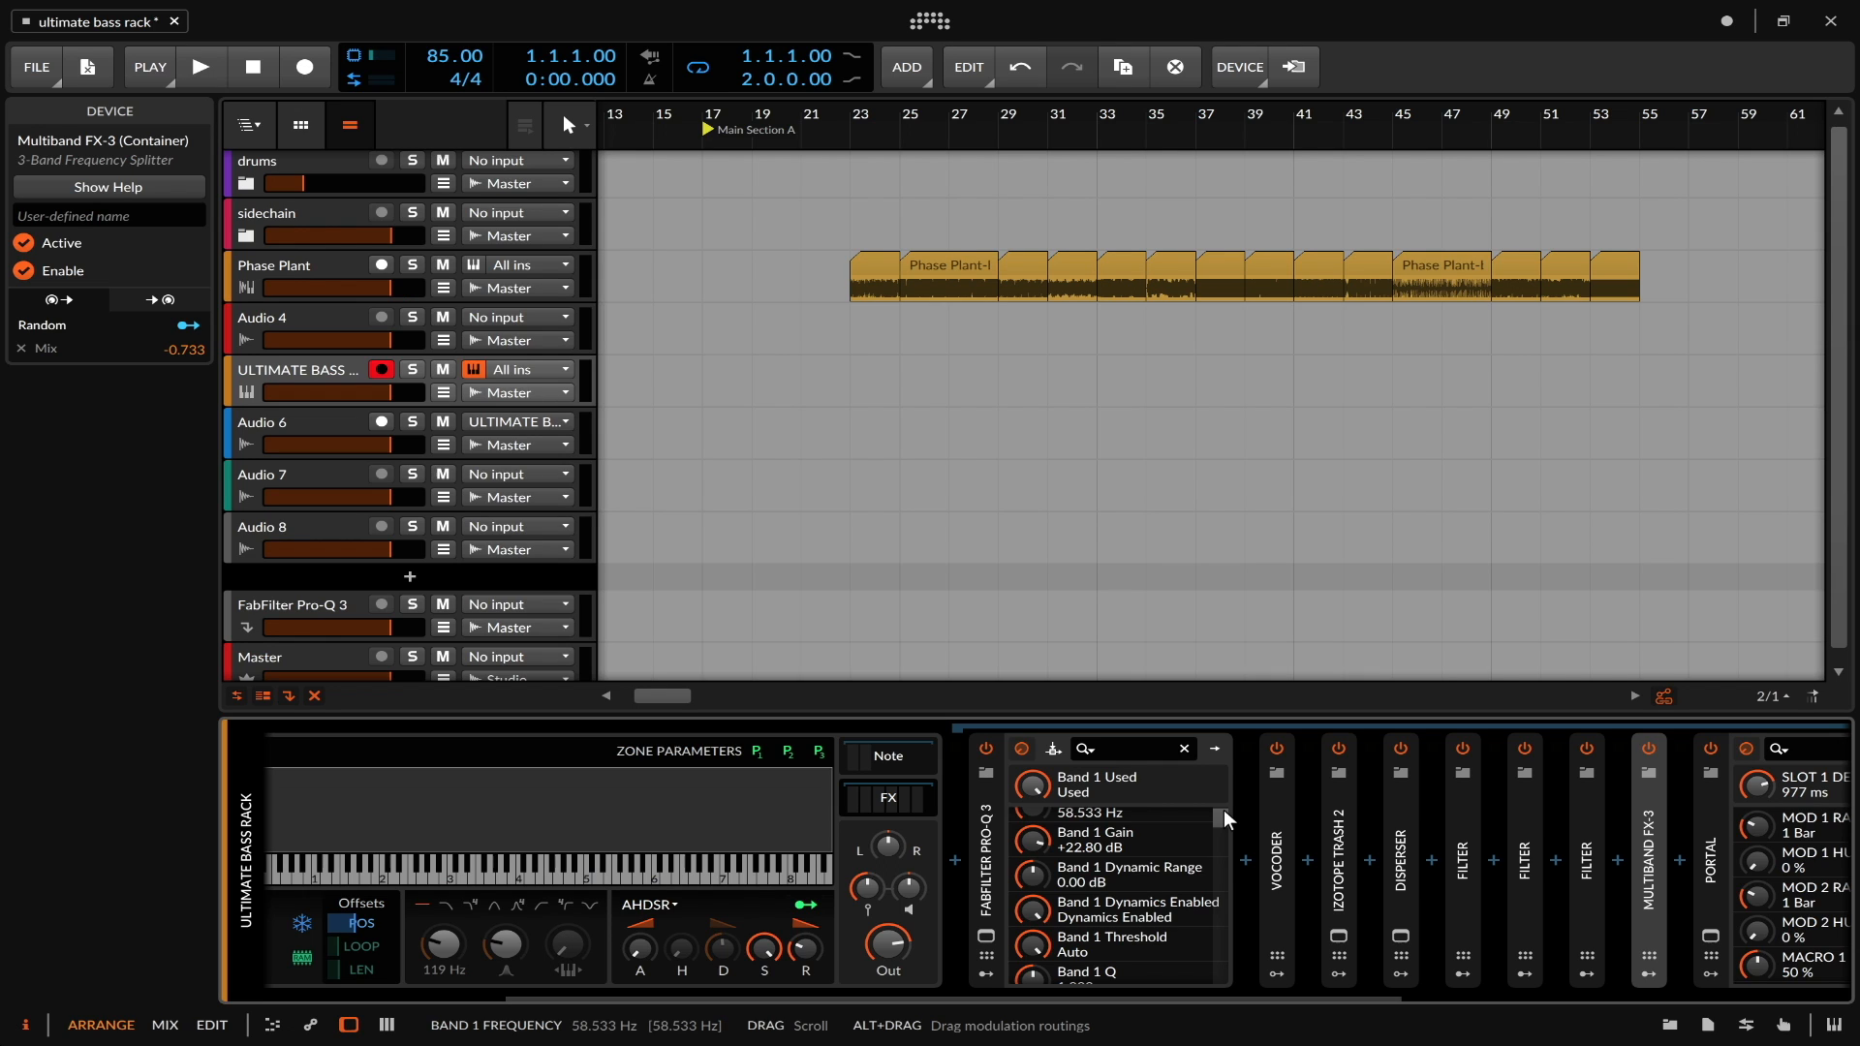
scroll(1224, 810, "up", 2)
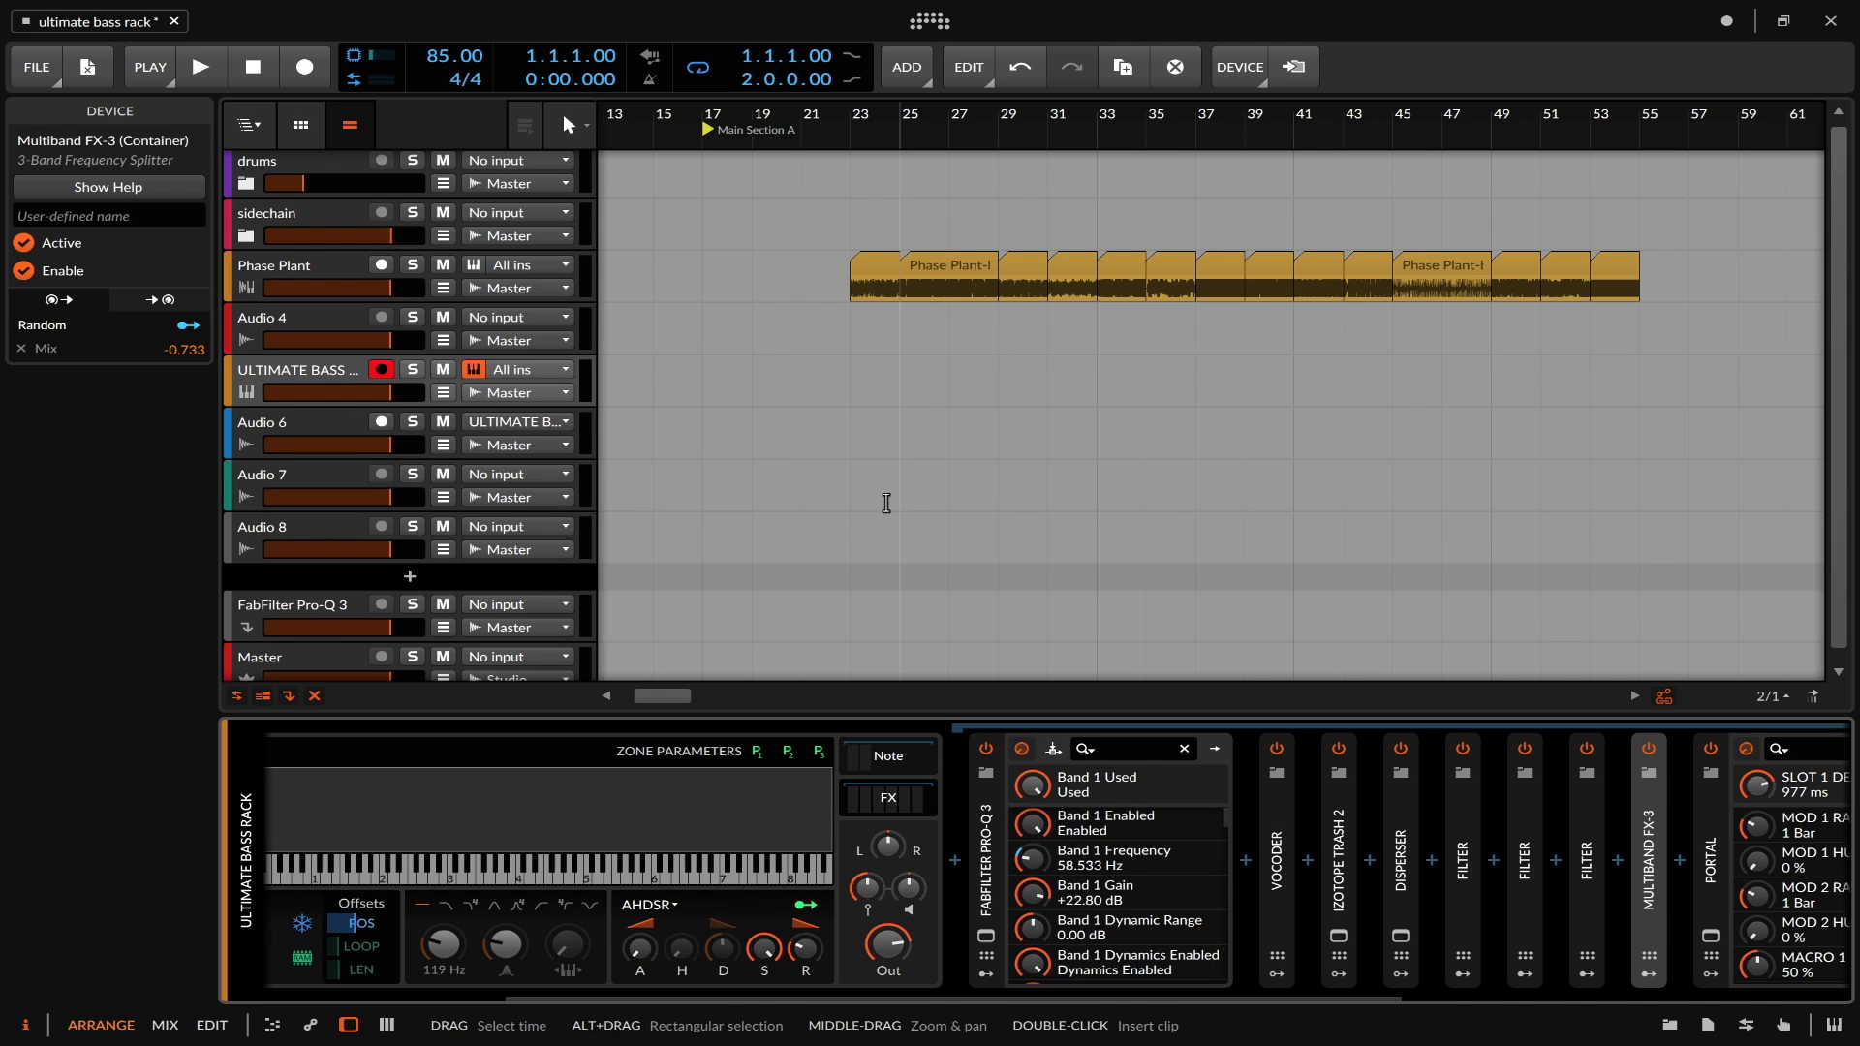
- Review the devices on the Phase Plant, ULTIMATE BASS RACK and Audio 6 tracks one after another
left_click(305, 270)
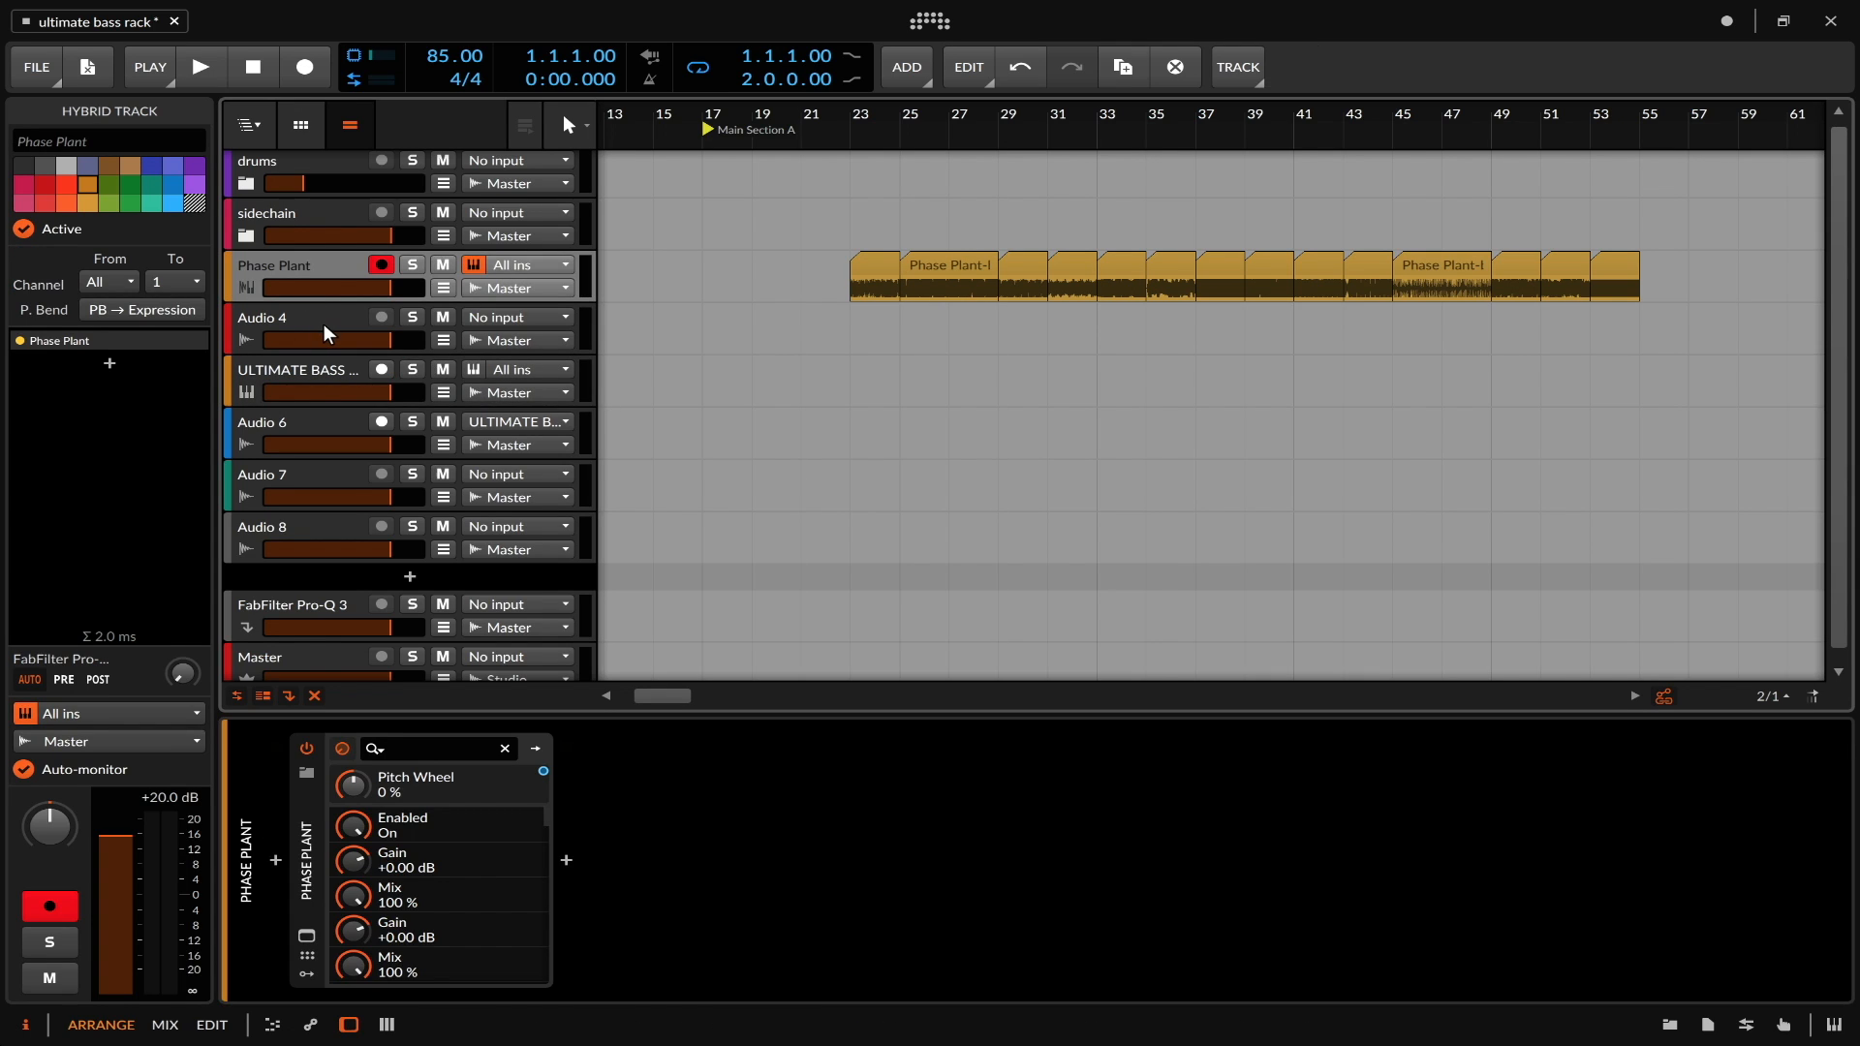
scroll(323, 324, "down", 1)
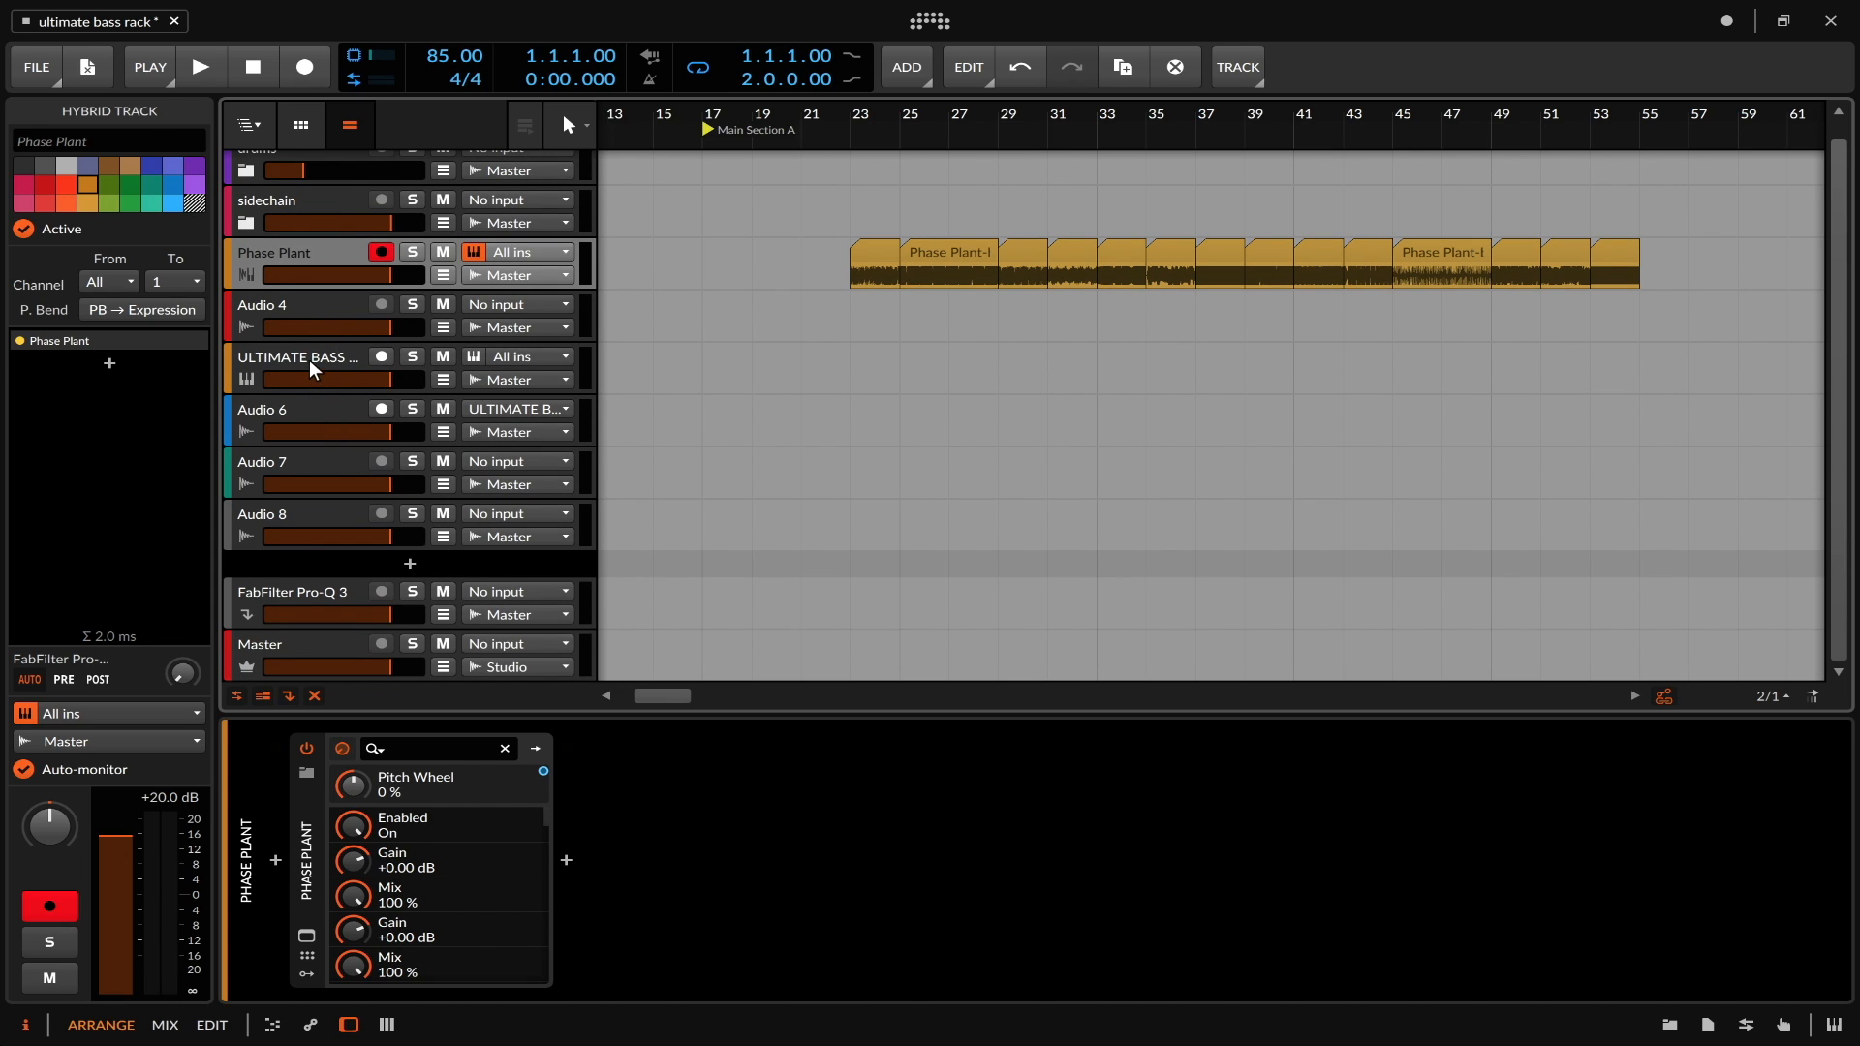
left_click(310, 359)
scroll(643, 771, "down", 3)
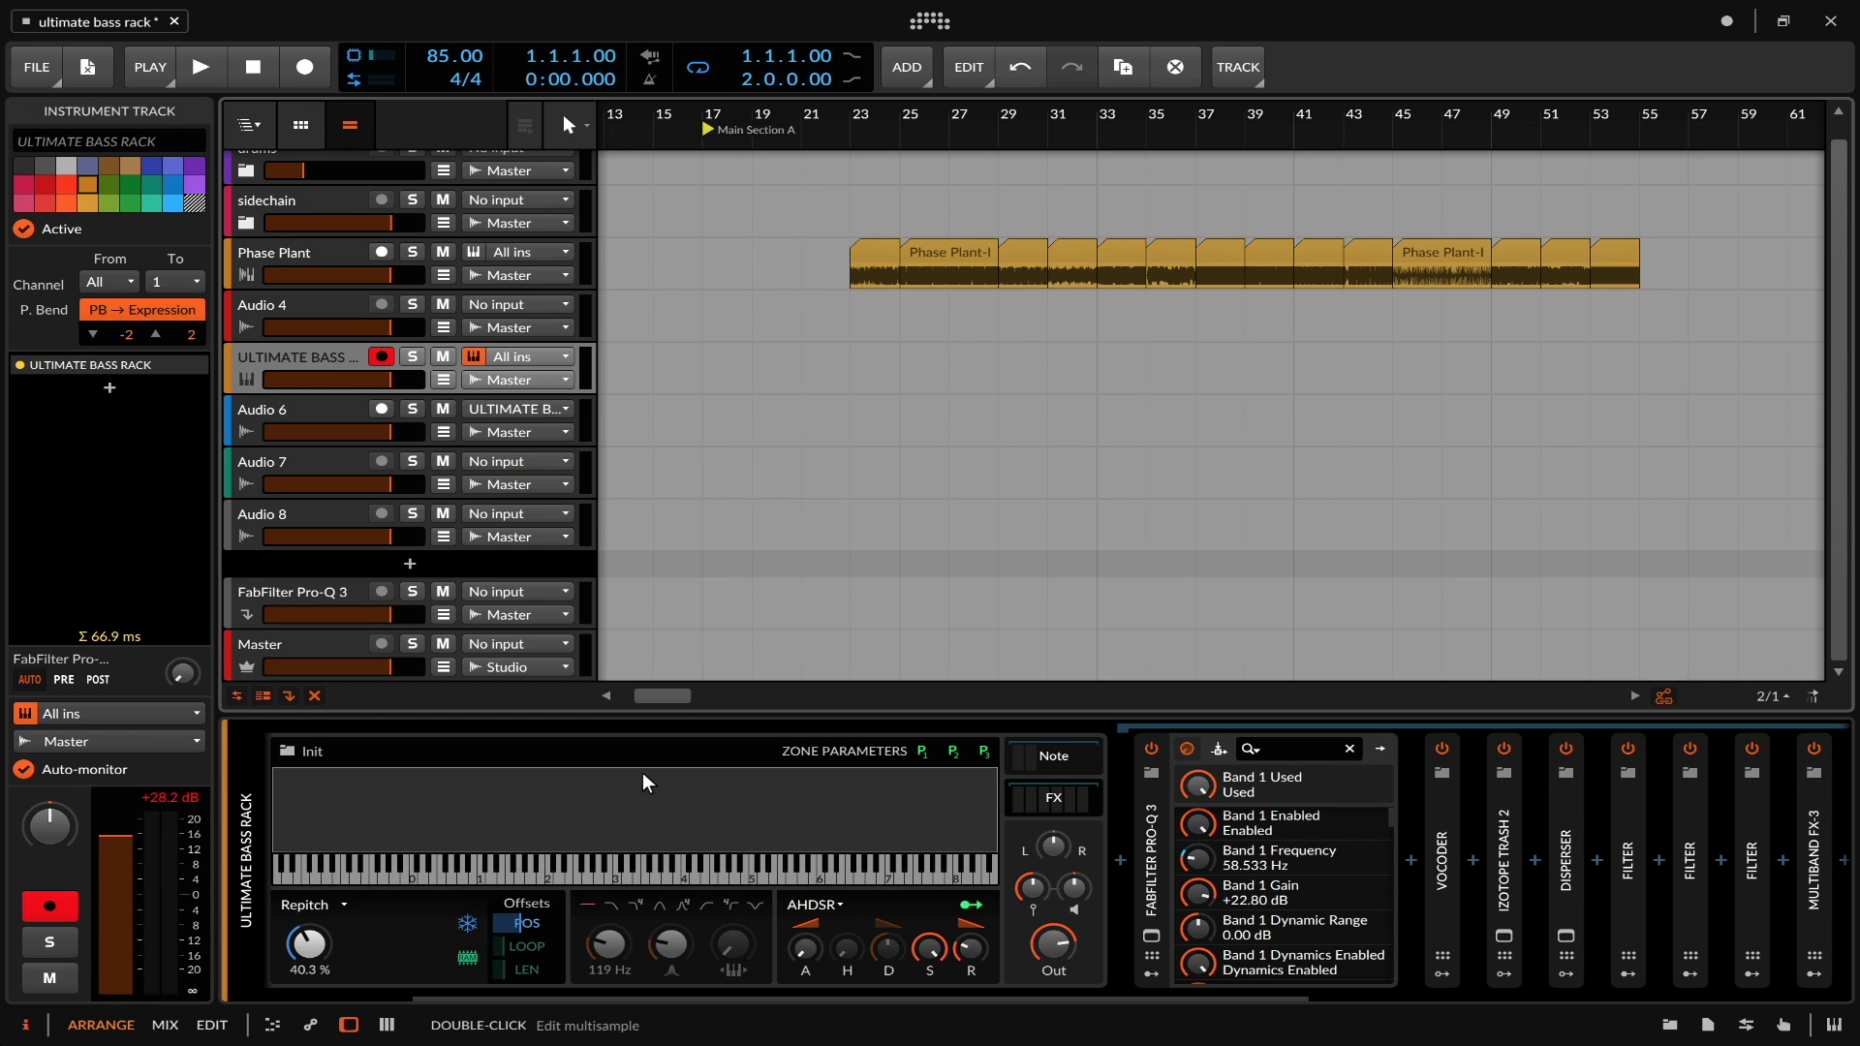
left_click(325, 407)
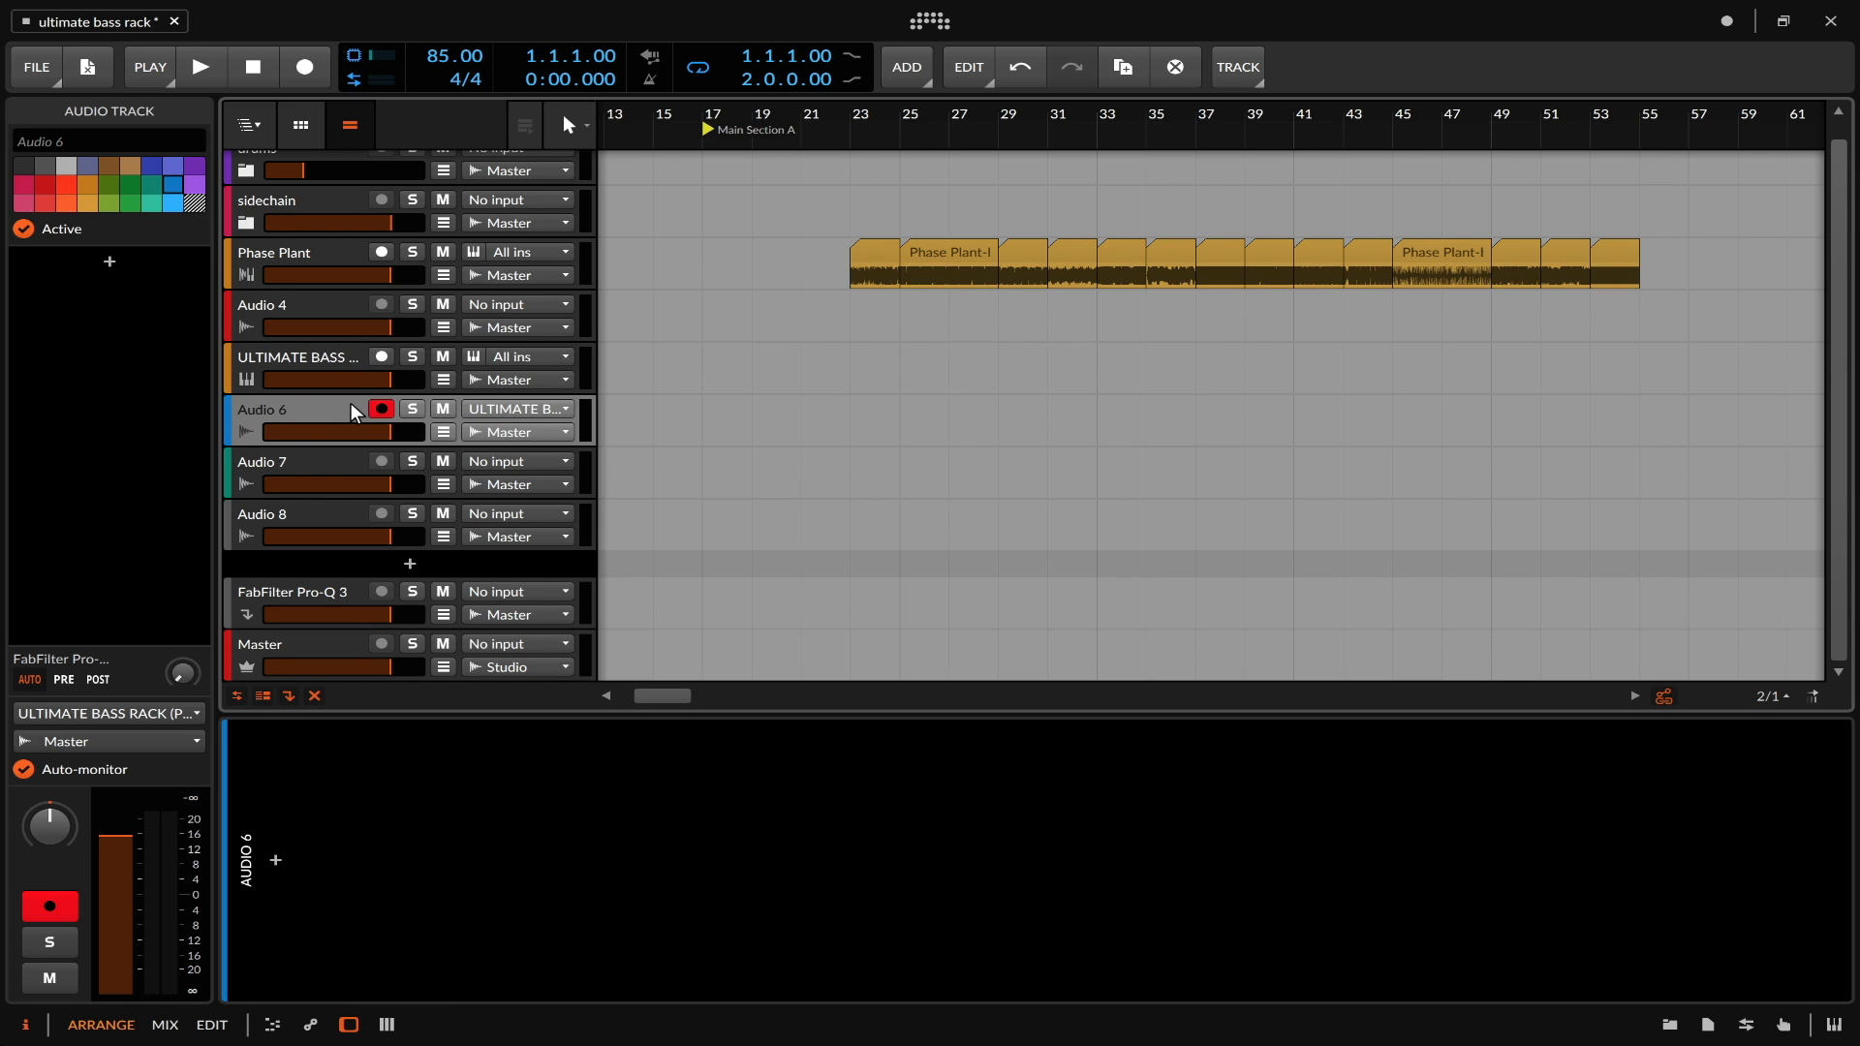
- Set the start position to bar 65 on the ULTIMATE BASS RACK track and arm Audio 6 for recording as well
scroll(717, 393, "right", 10)
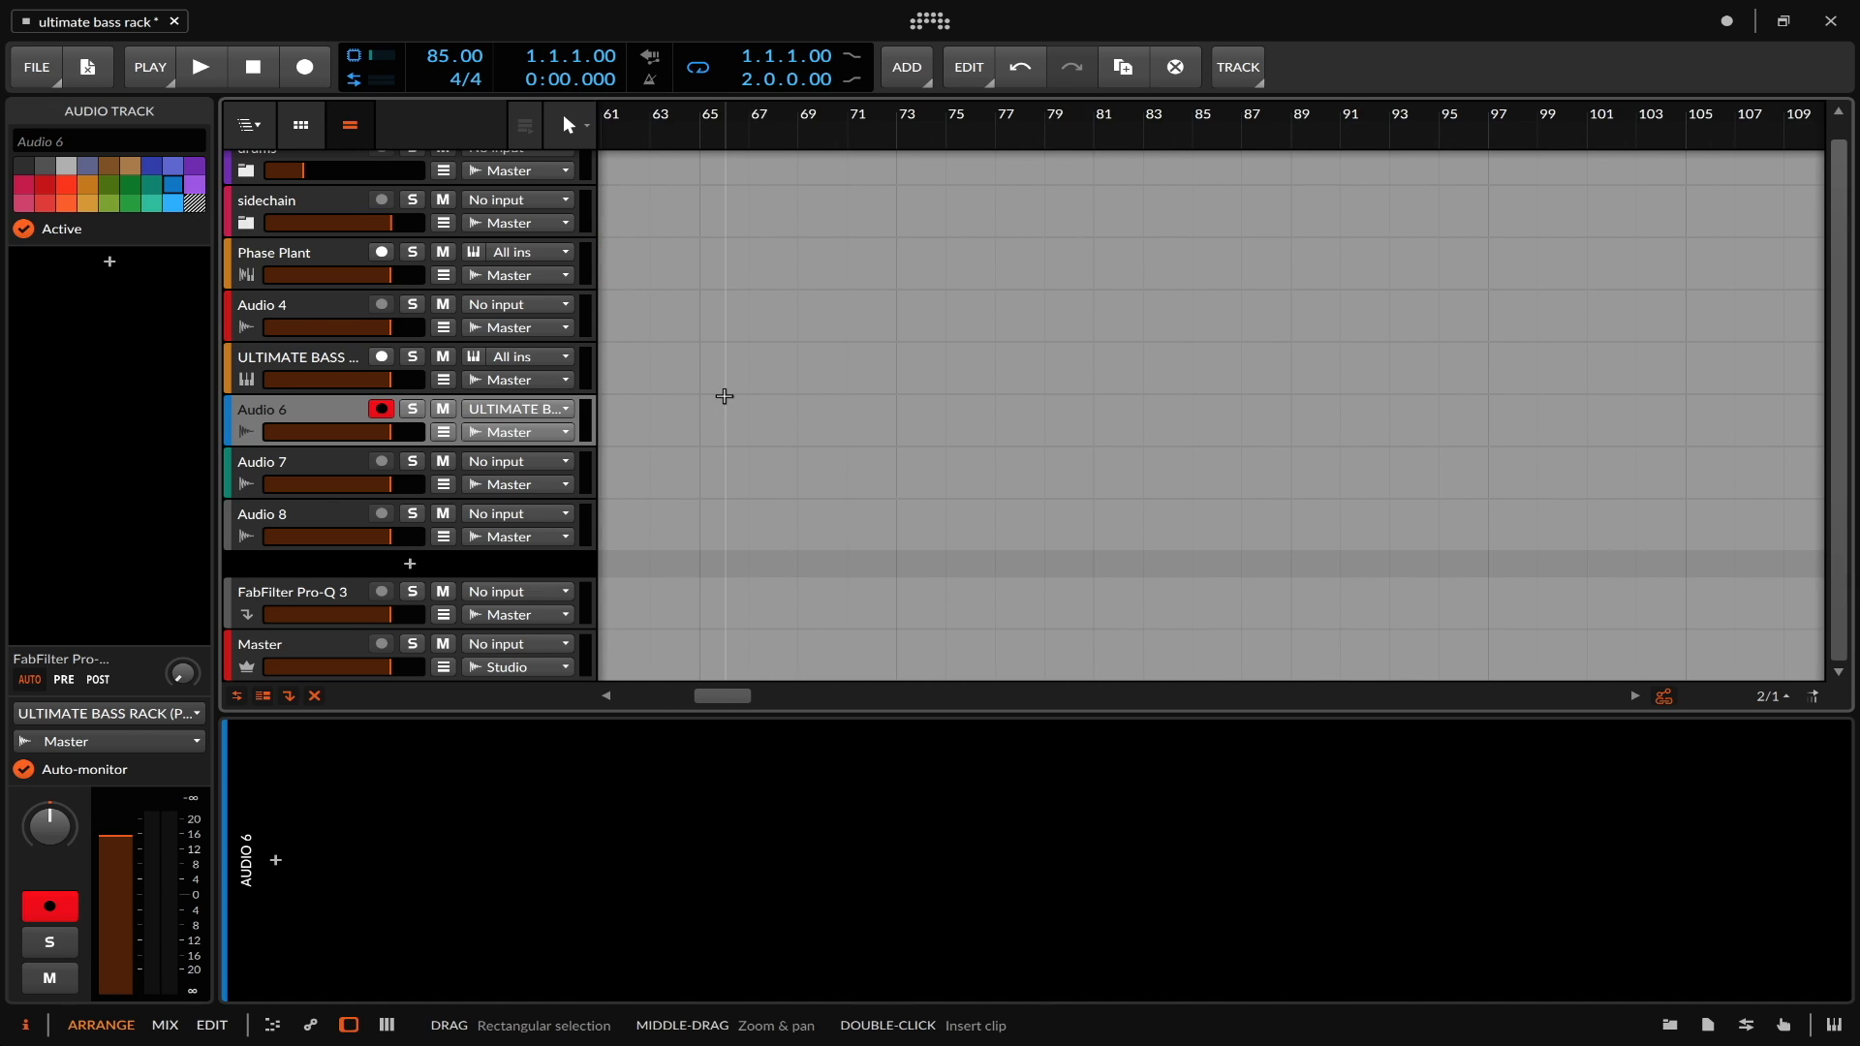
left_click(707, 377)
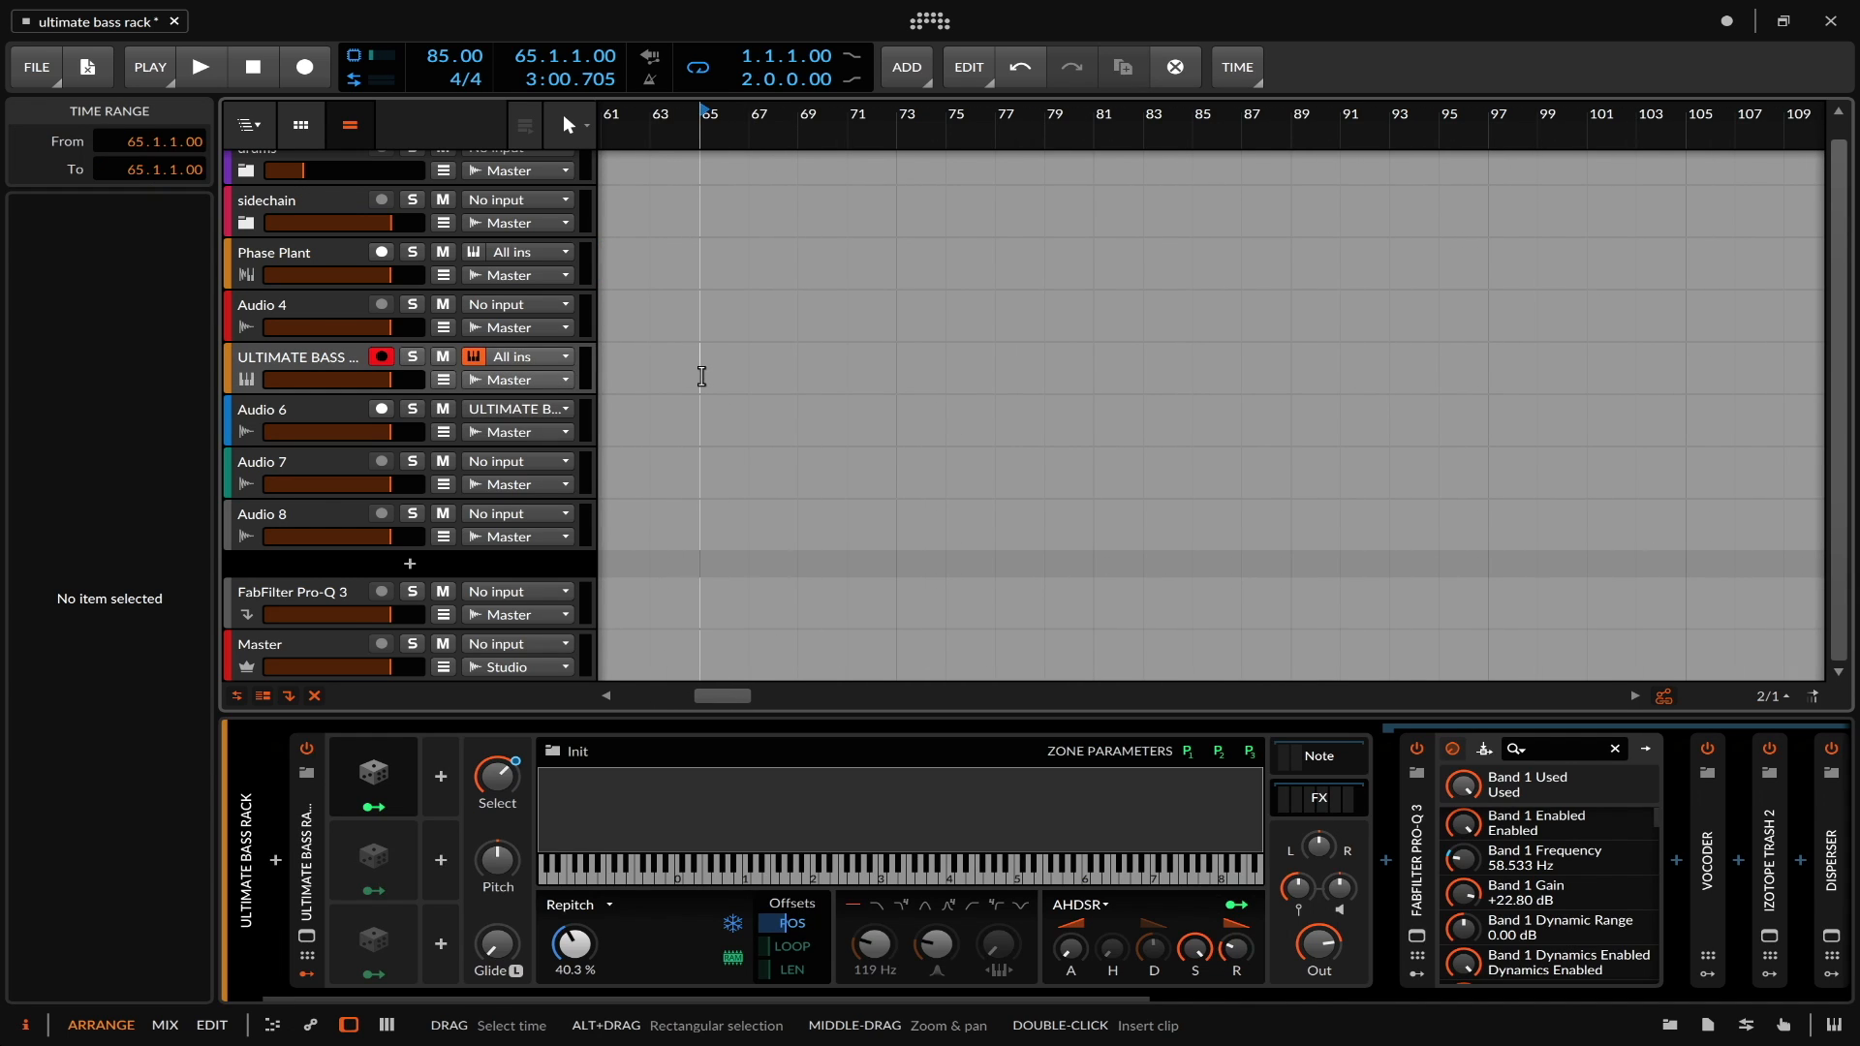
left_click(381, 408)
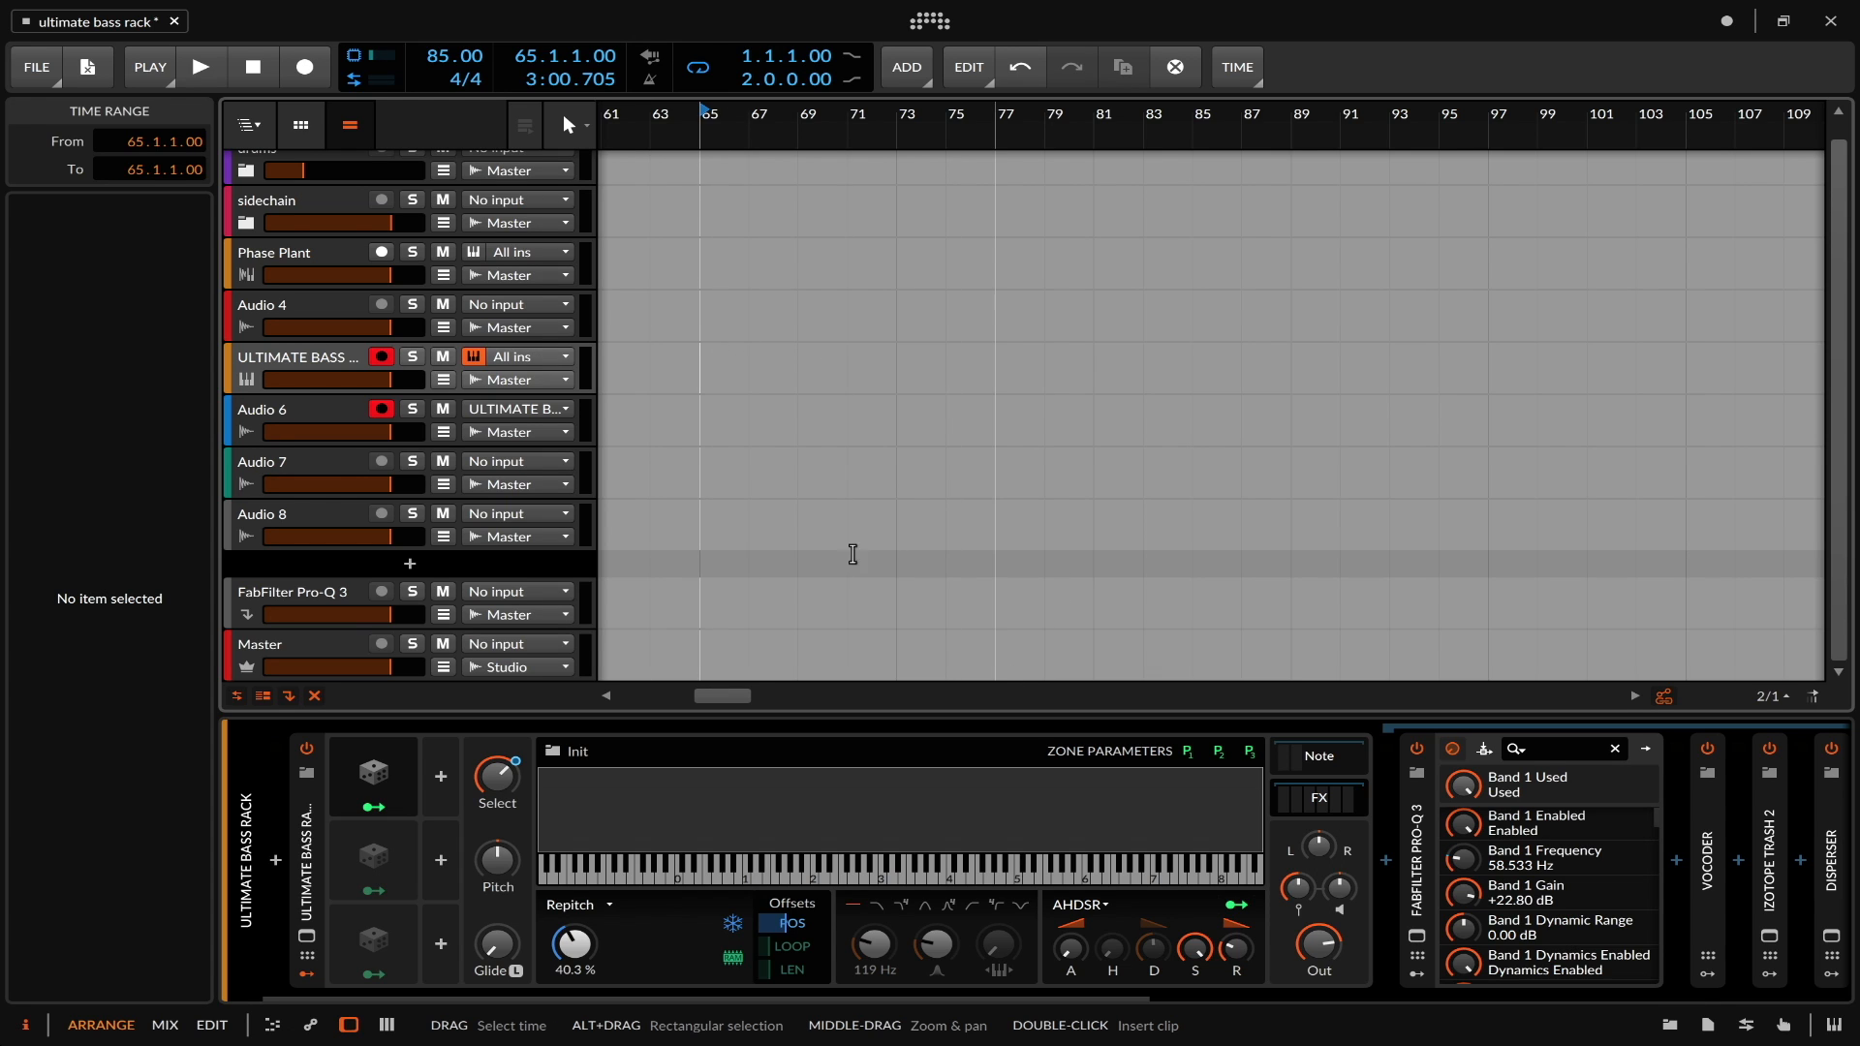
- Record a take onto ULTIMATE BASS RACK and Audio 6 while raising the sampler's Select value, and stop recording
left_click(304, 67)
key("space")
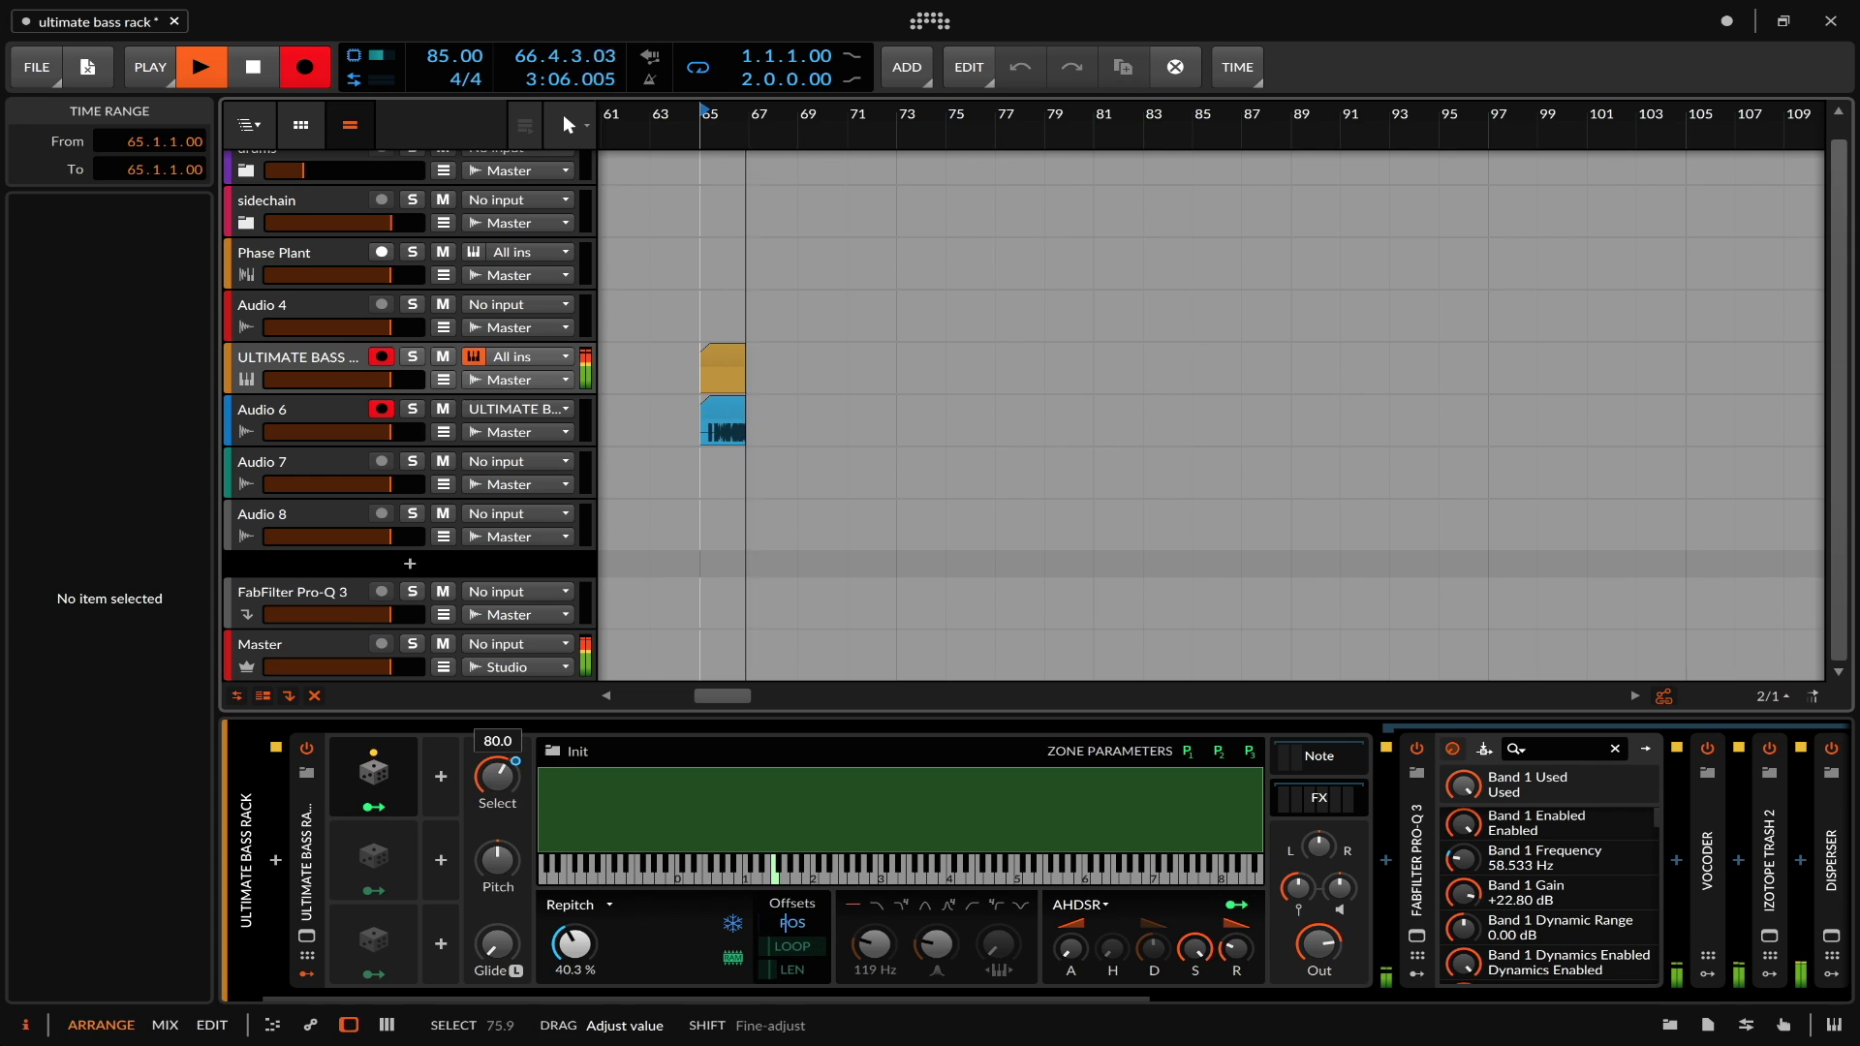
left_click_drag(503, 770, 497, 722)
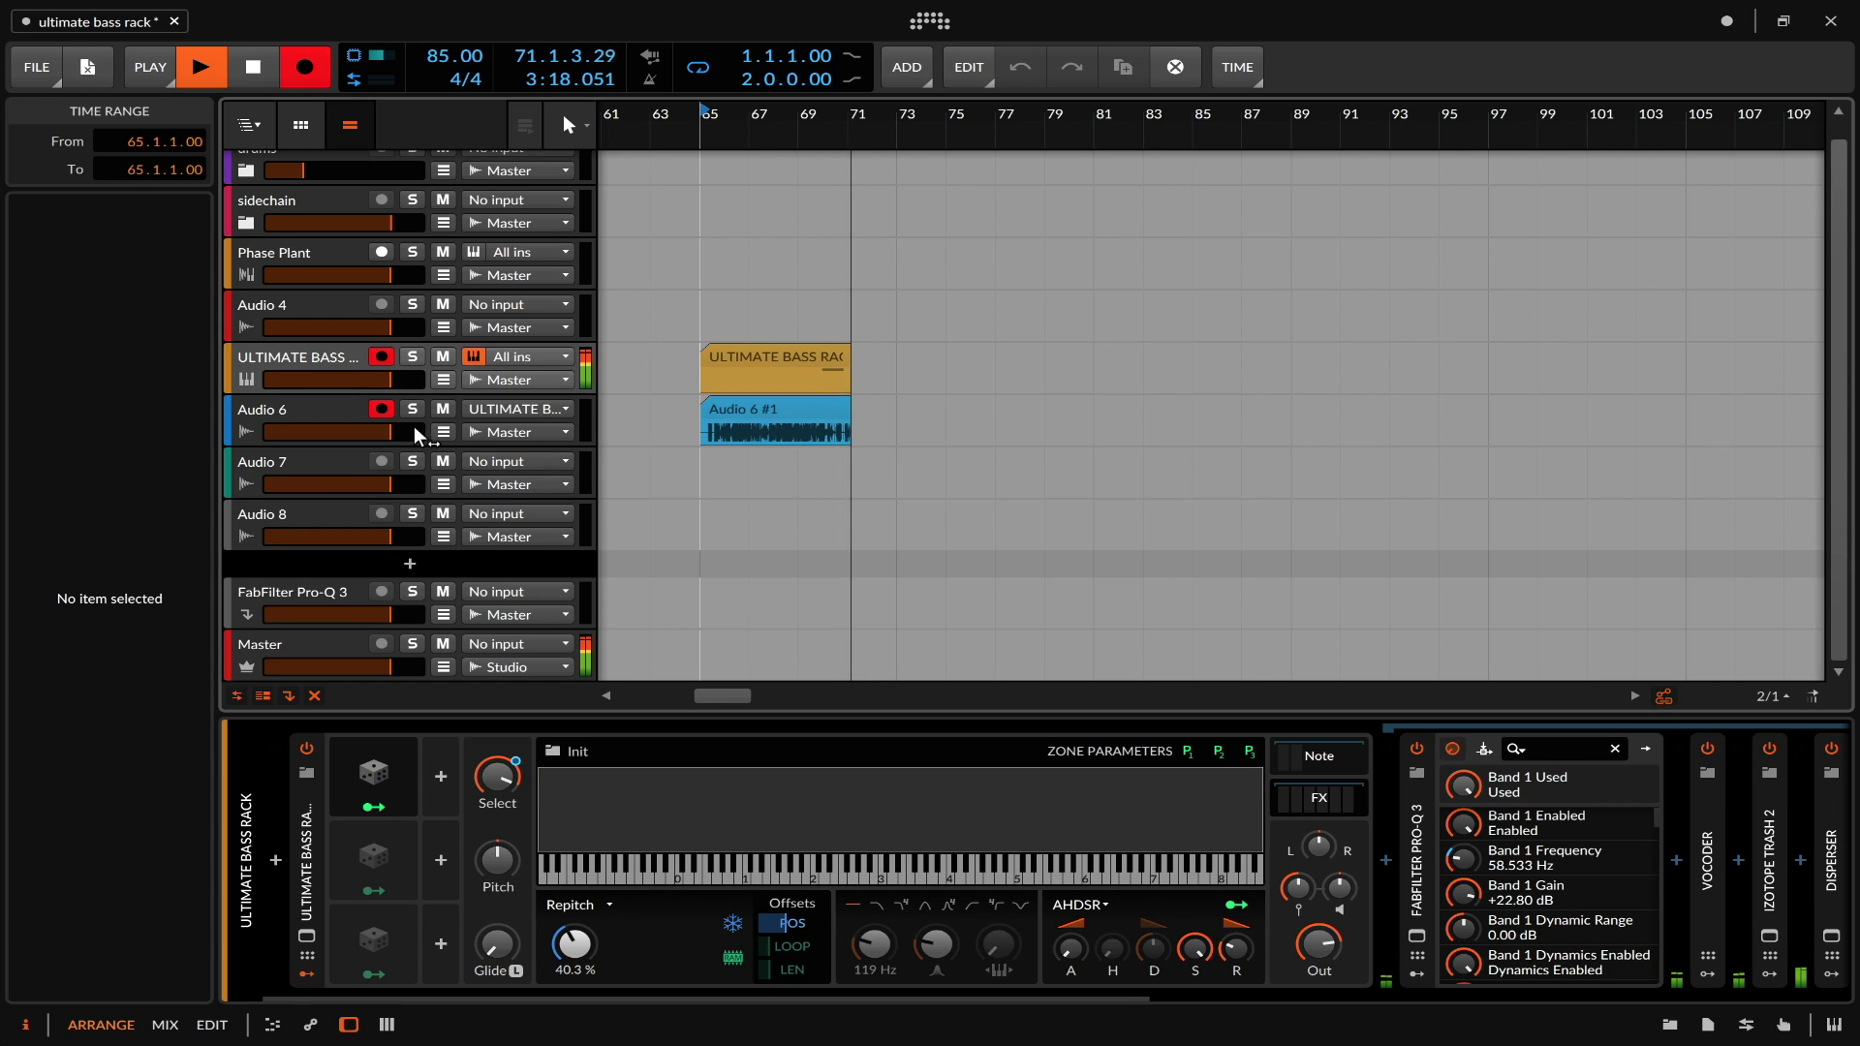
key("space")
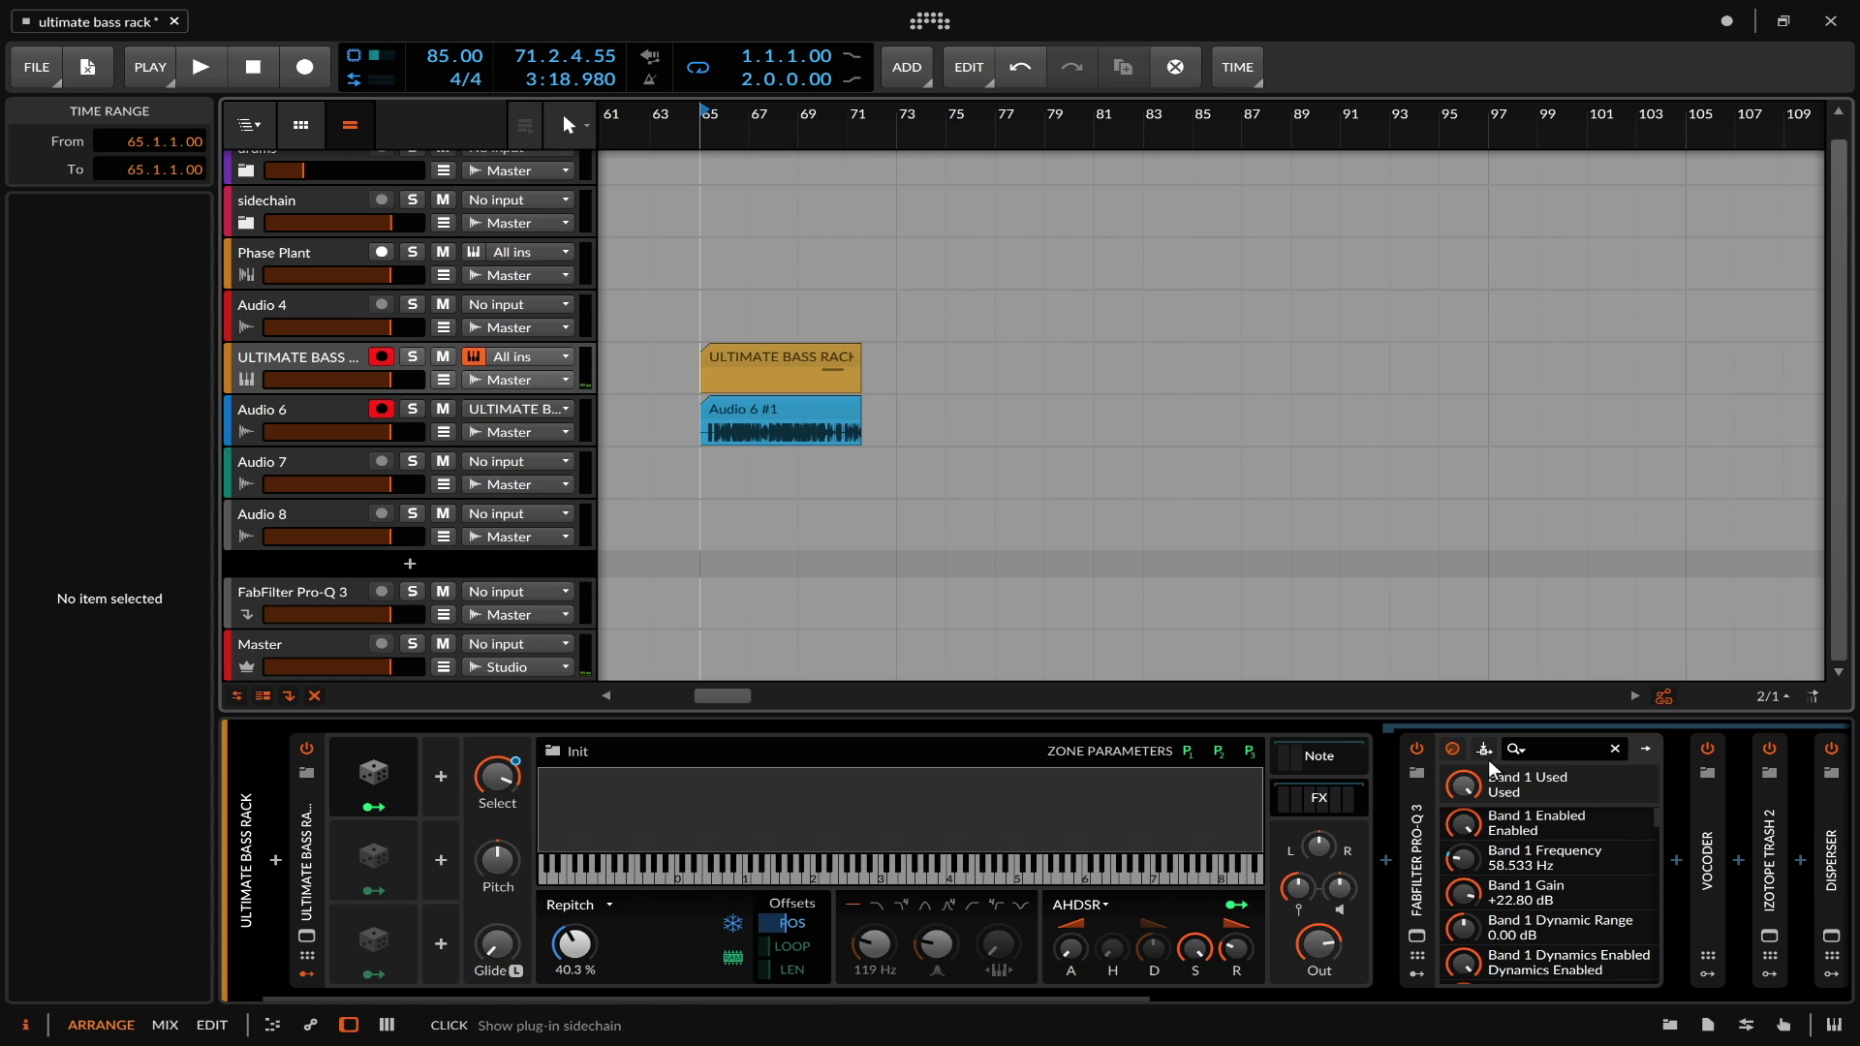
- Play back the end of the recorded Audio 6 clip from 71.2.1 and from 70.4.3
scroll(821, 413, "up", 12)
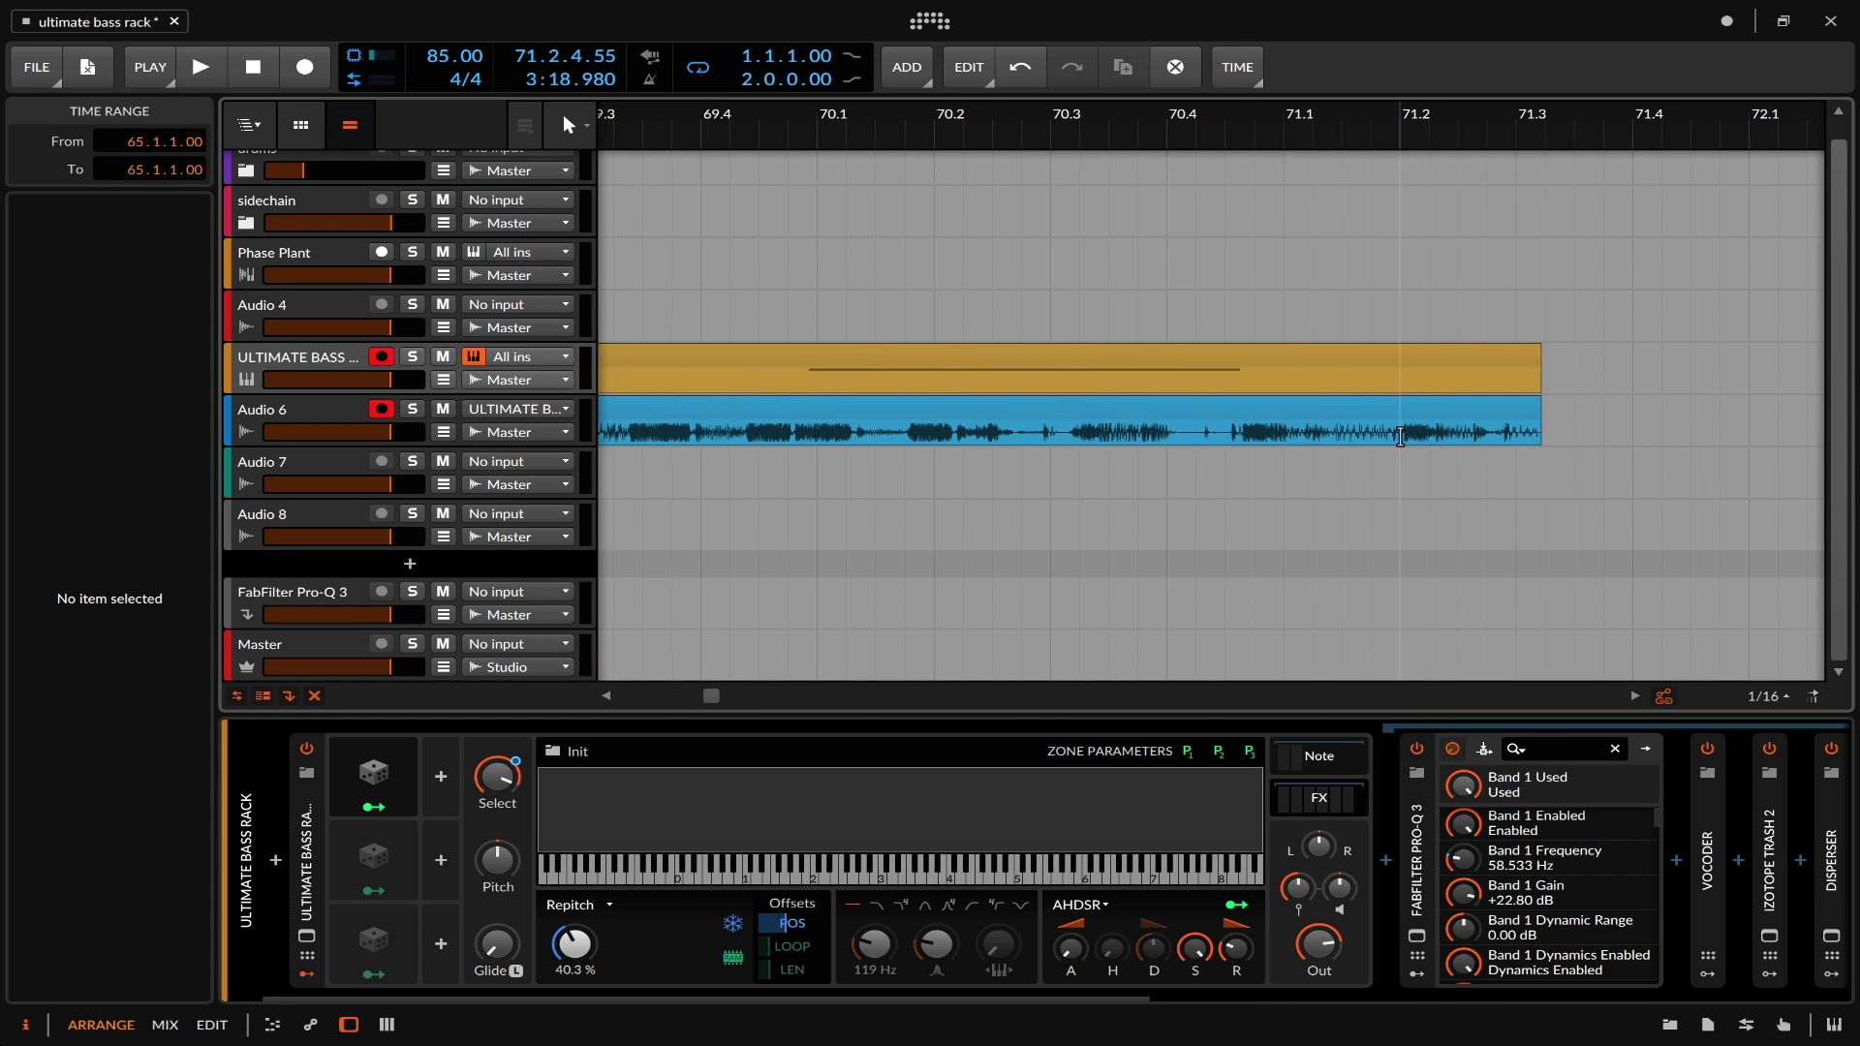
left_click(1414, 449)
key("space")
key("space")
left_click(1245, 433)
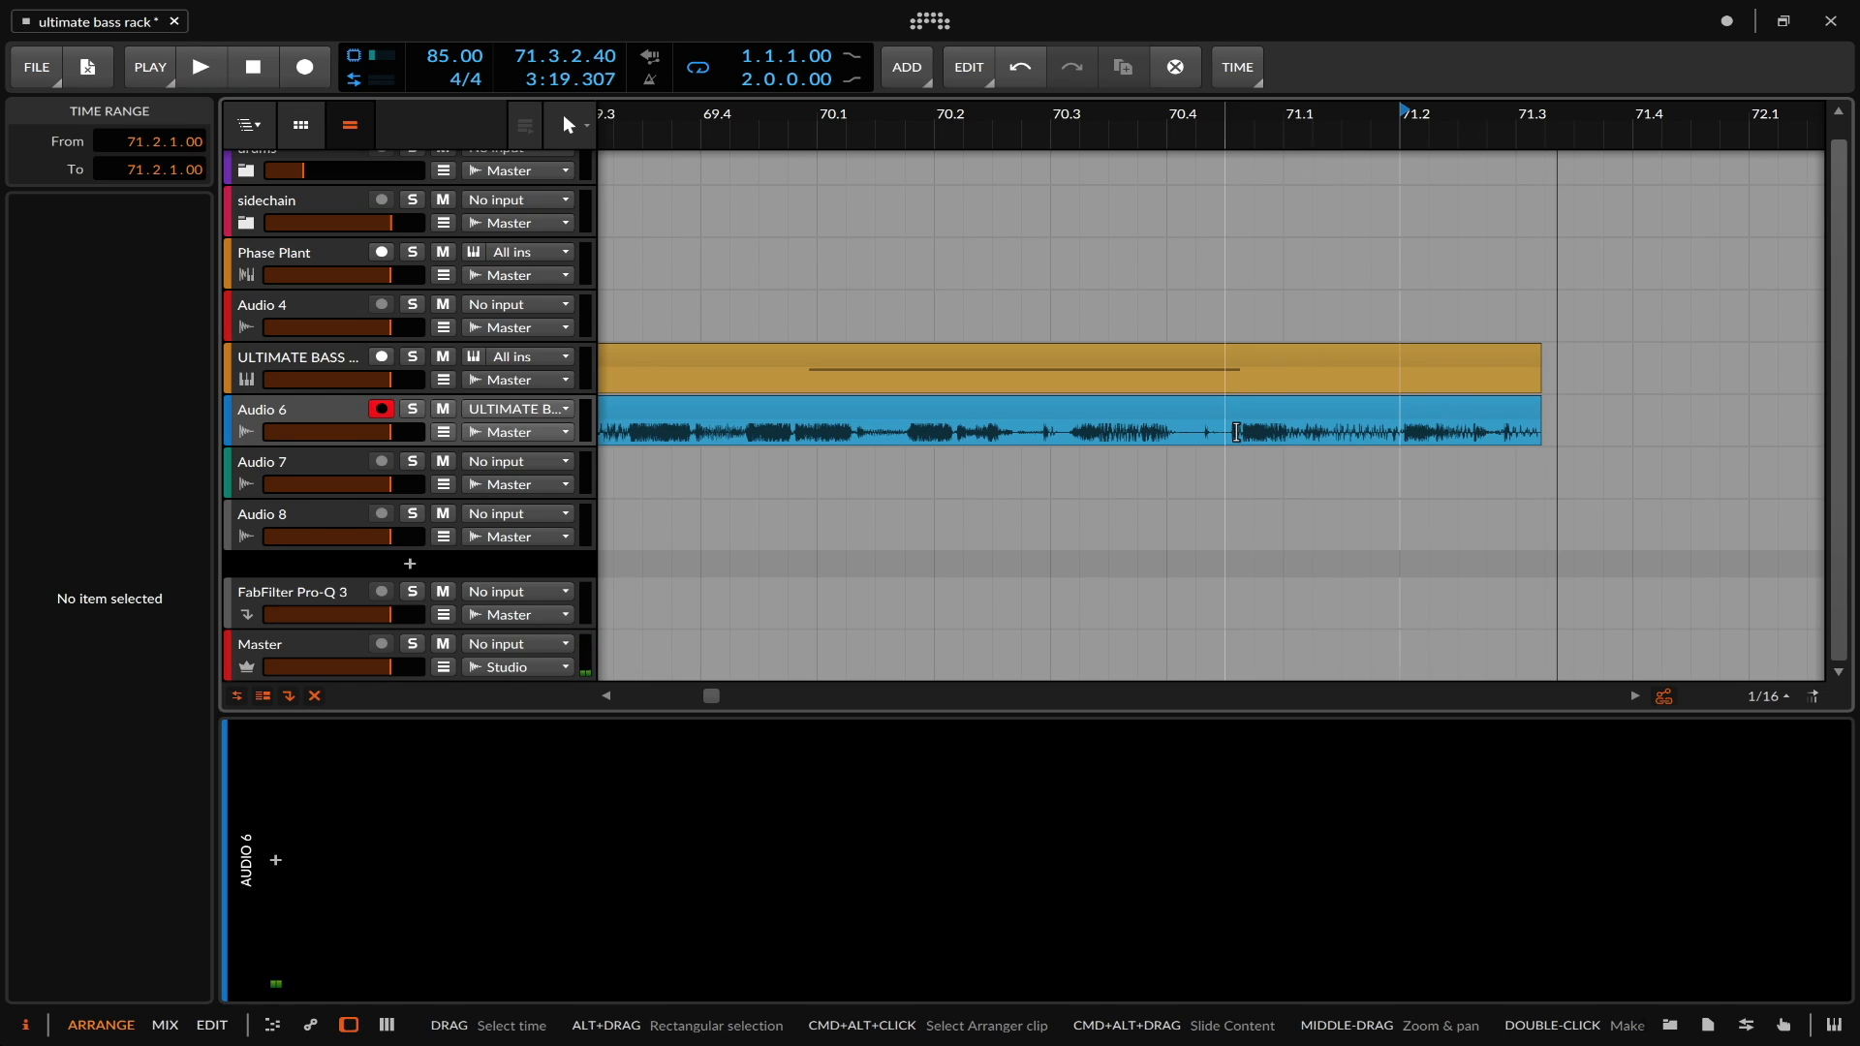
key("space")
scroll(1250, 445, "down", 4)
scroll(1250, 444, "down", 5)
key("space")
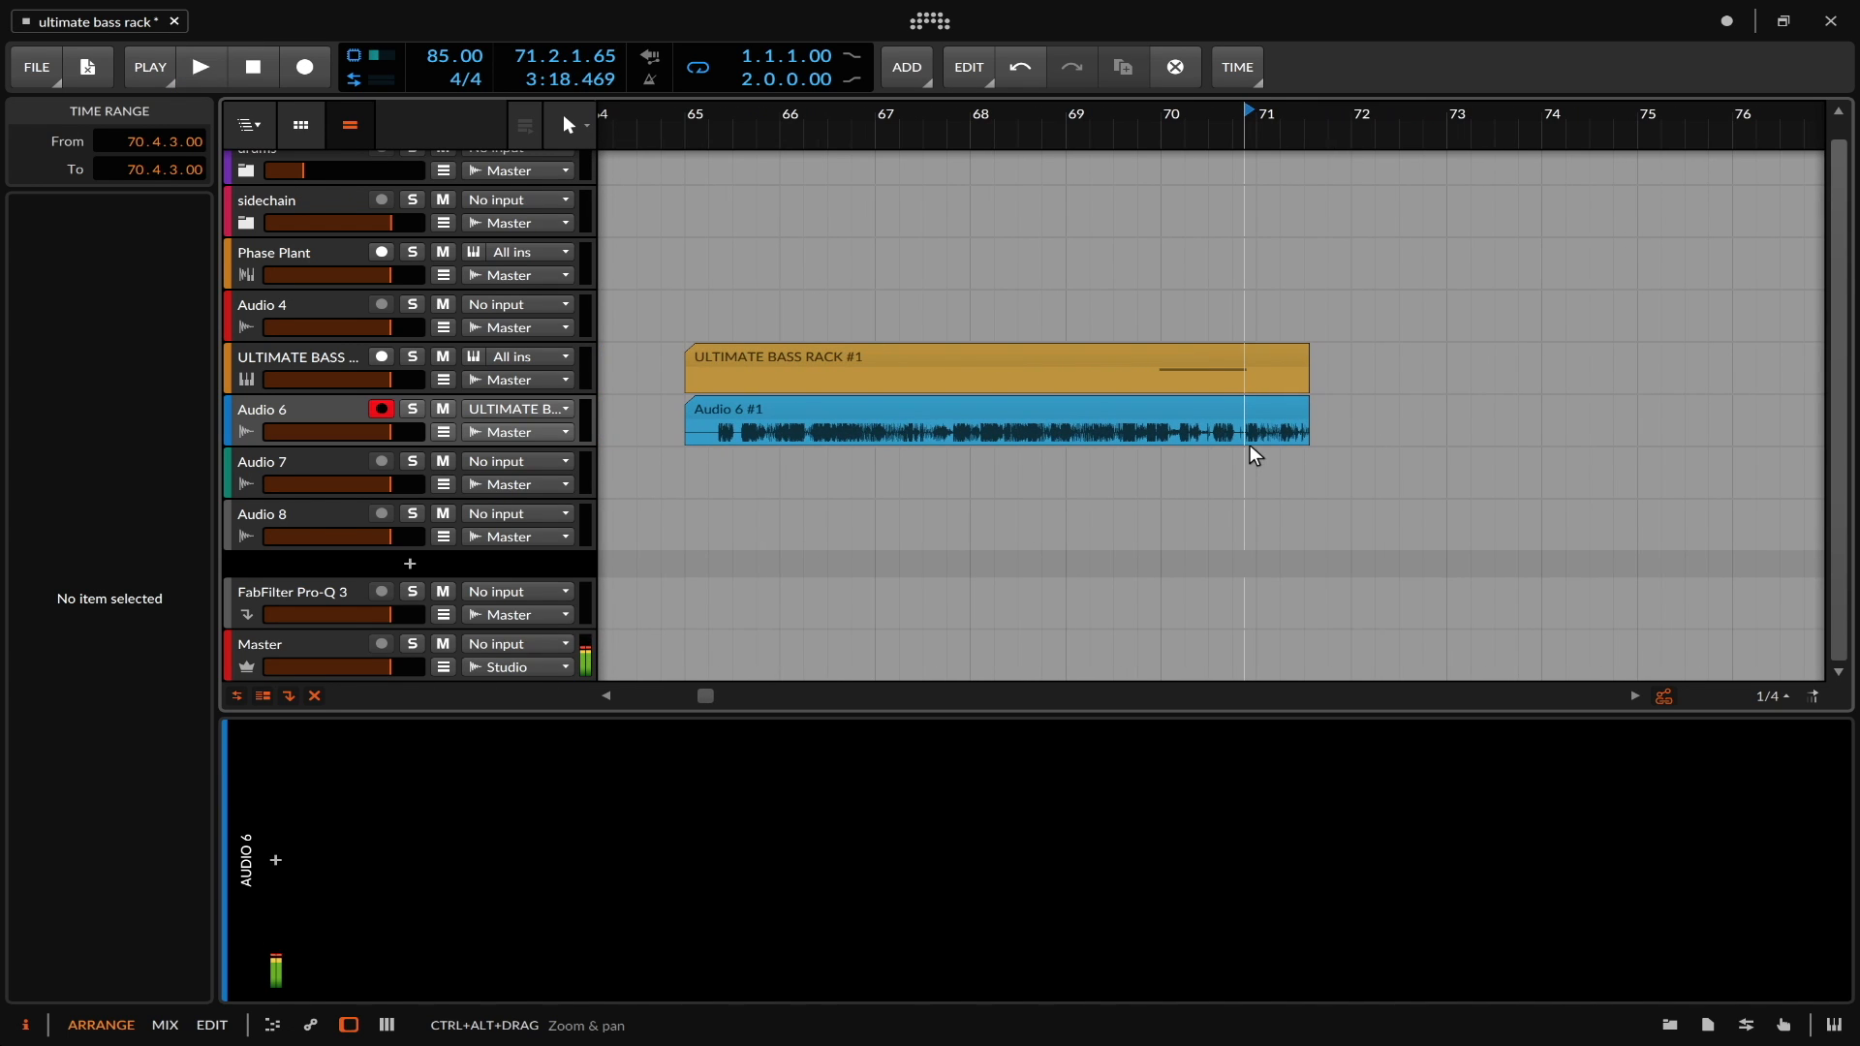
- Split the section from 67.2.1 to 67.4.1 of the recorded Audio 6 clip into its own clip
left_click(1011, 409)
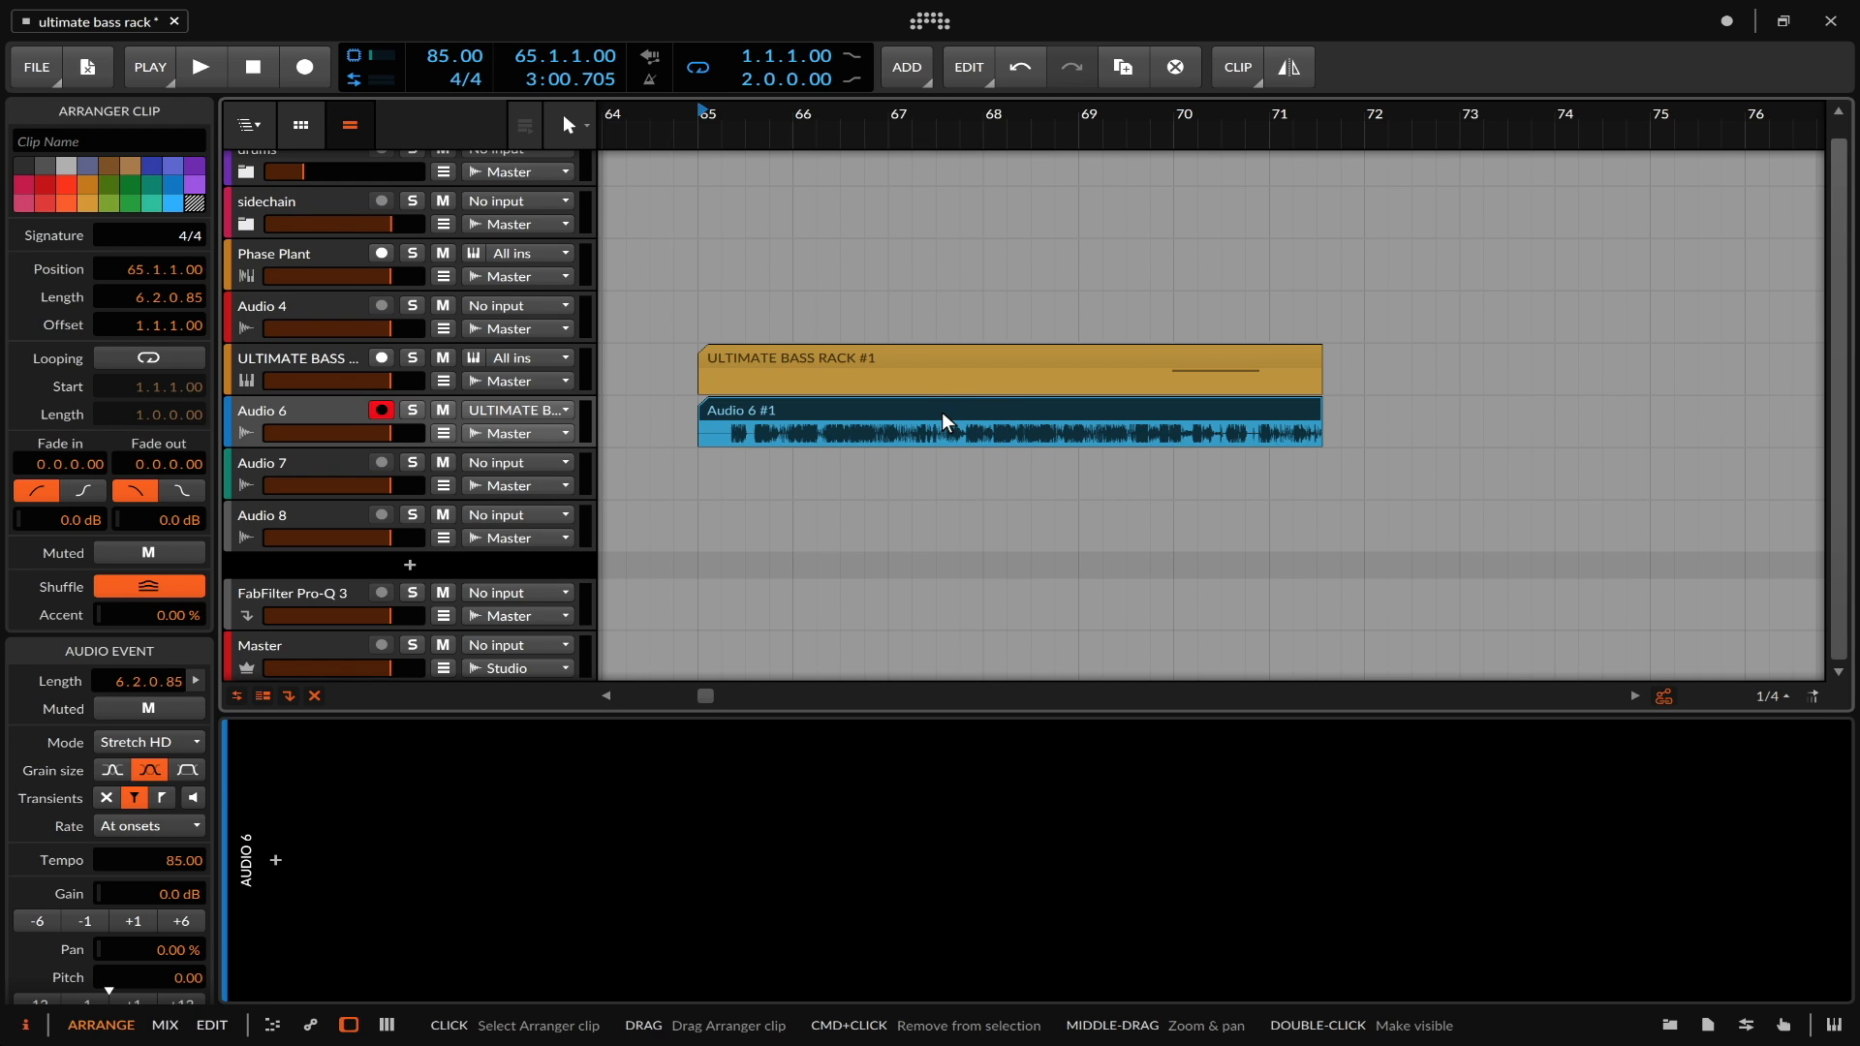
scroll(862, 413, "up", 3)
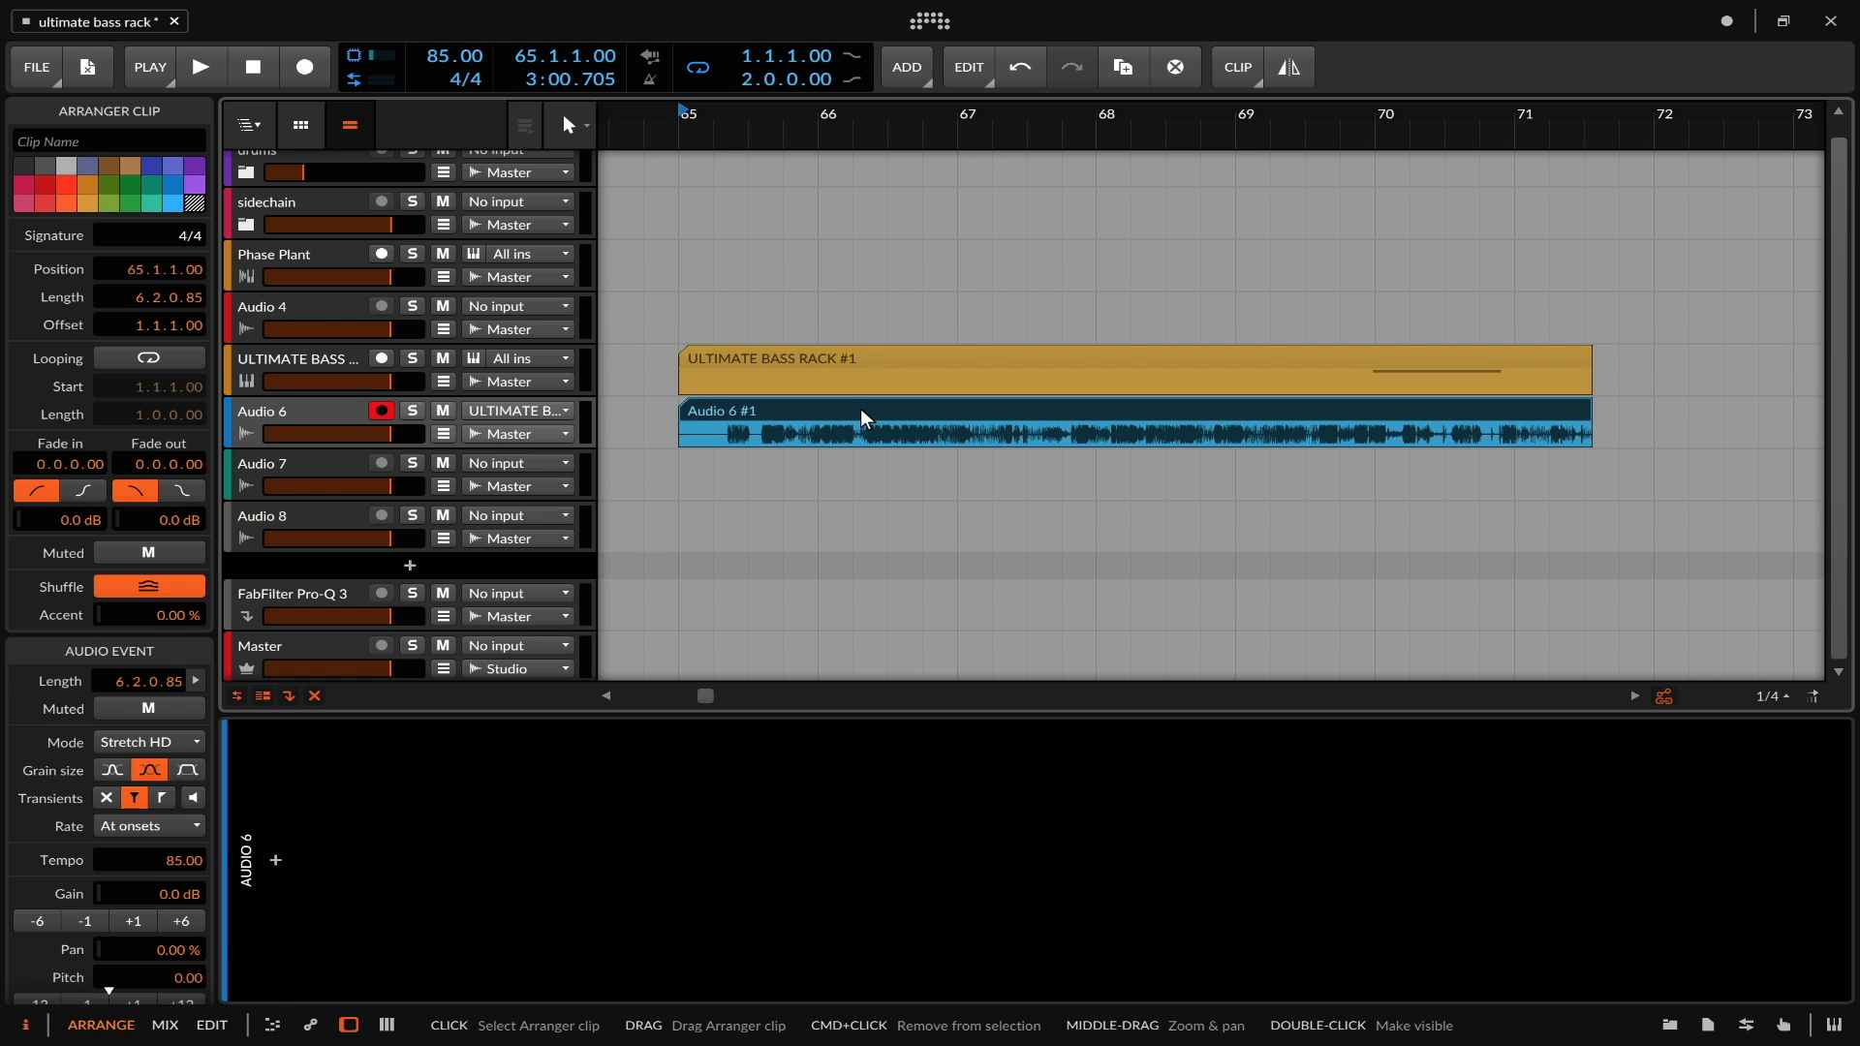
scroll(902, 428, "up", 3)
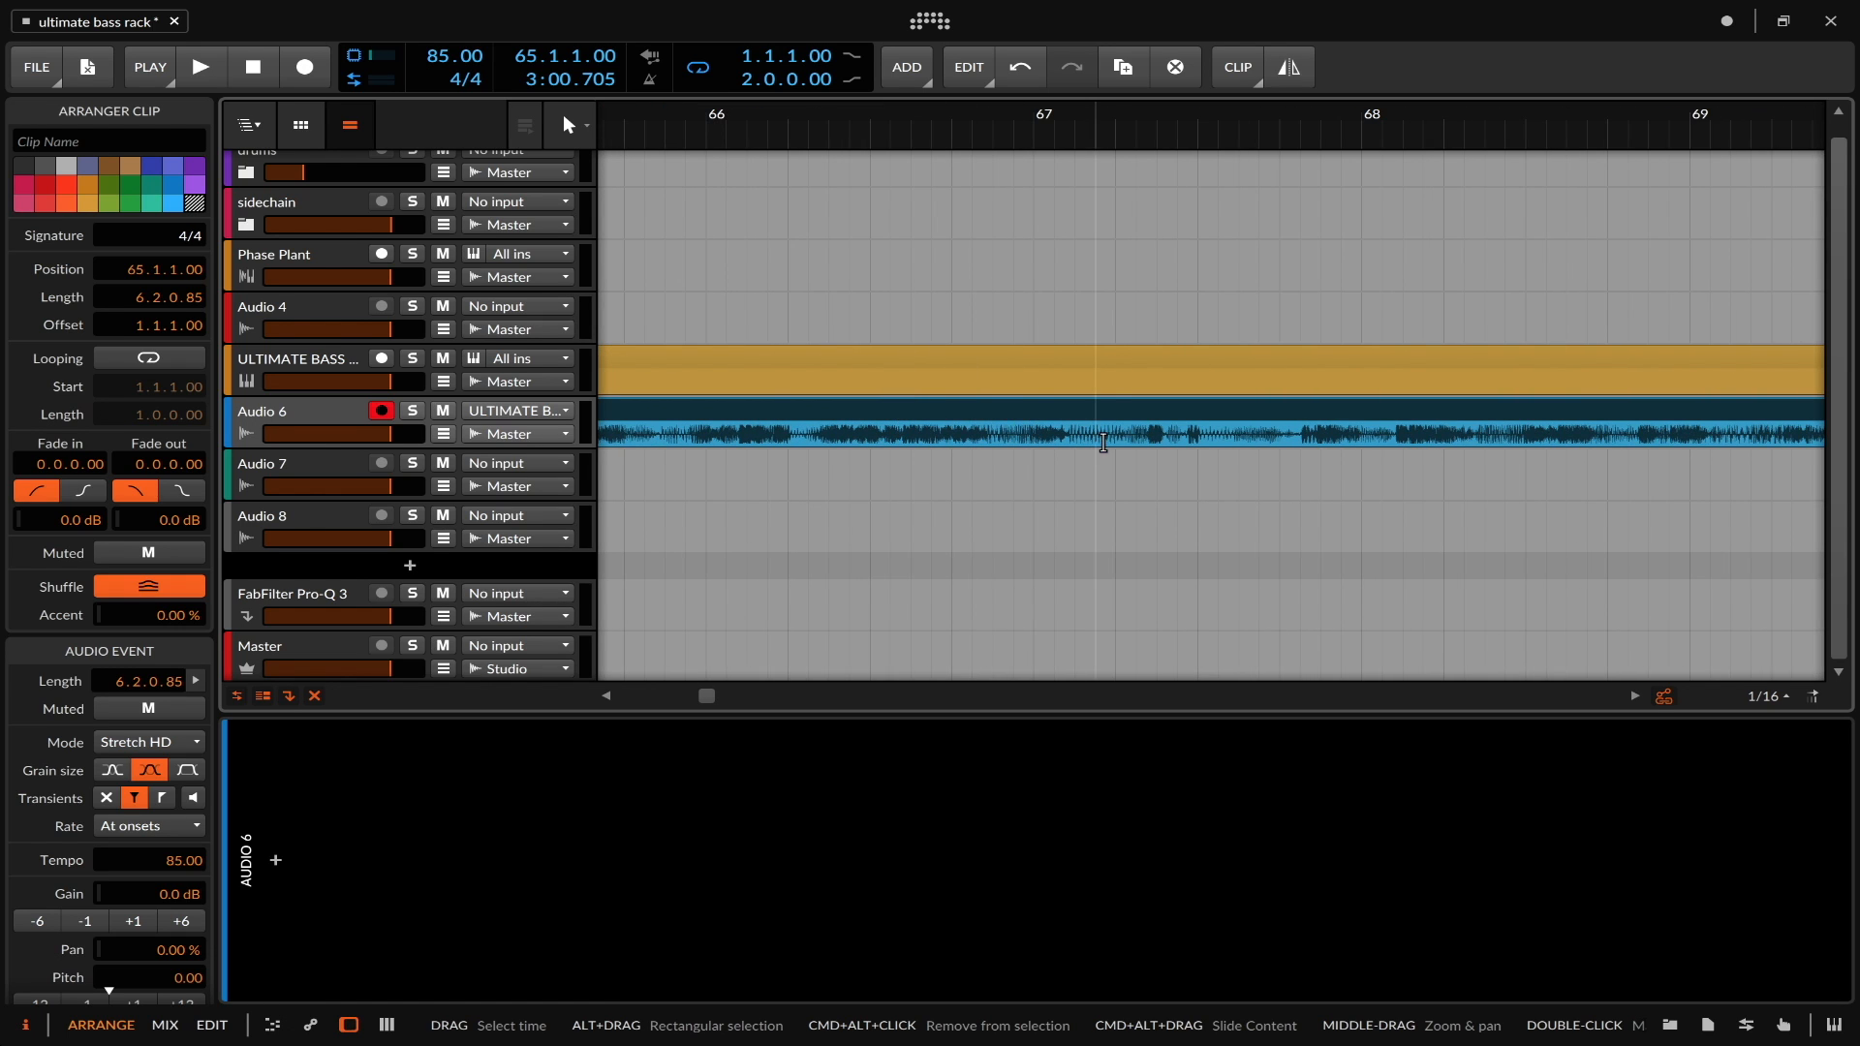
left_click_drag(1115, 431, 1286, 441)
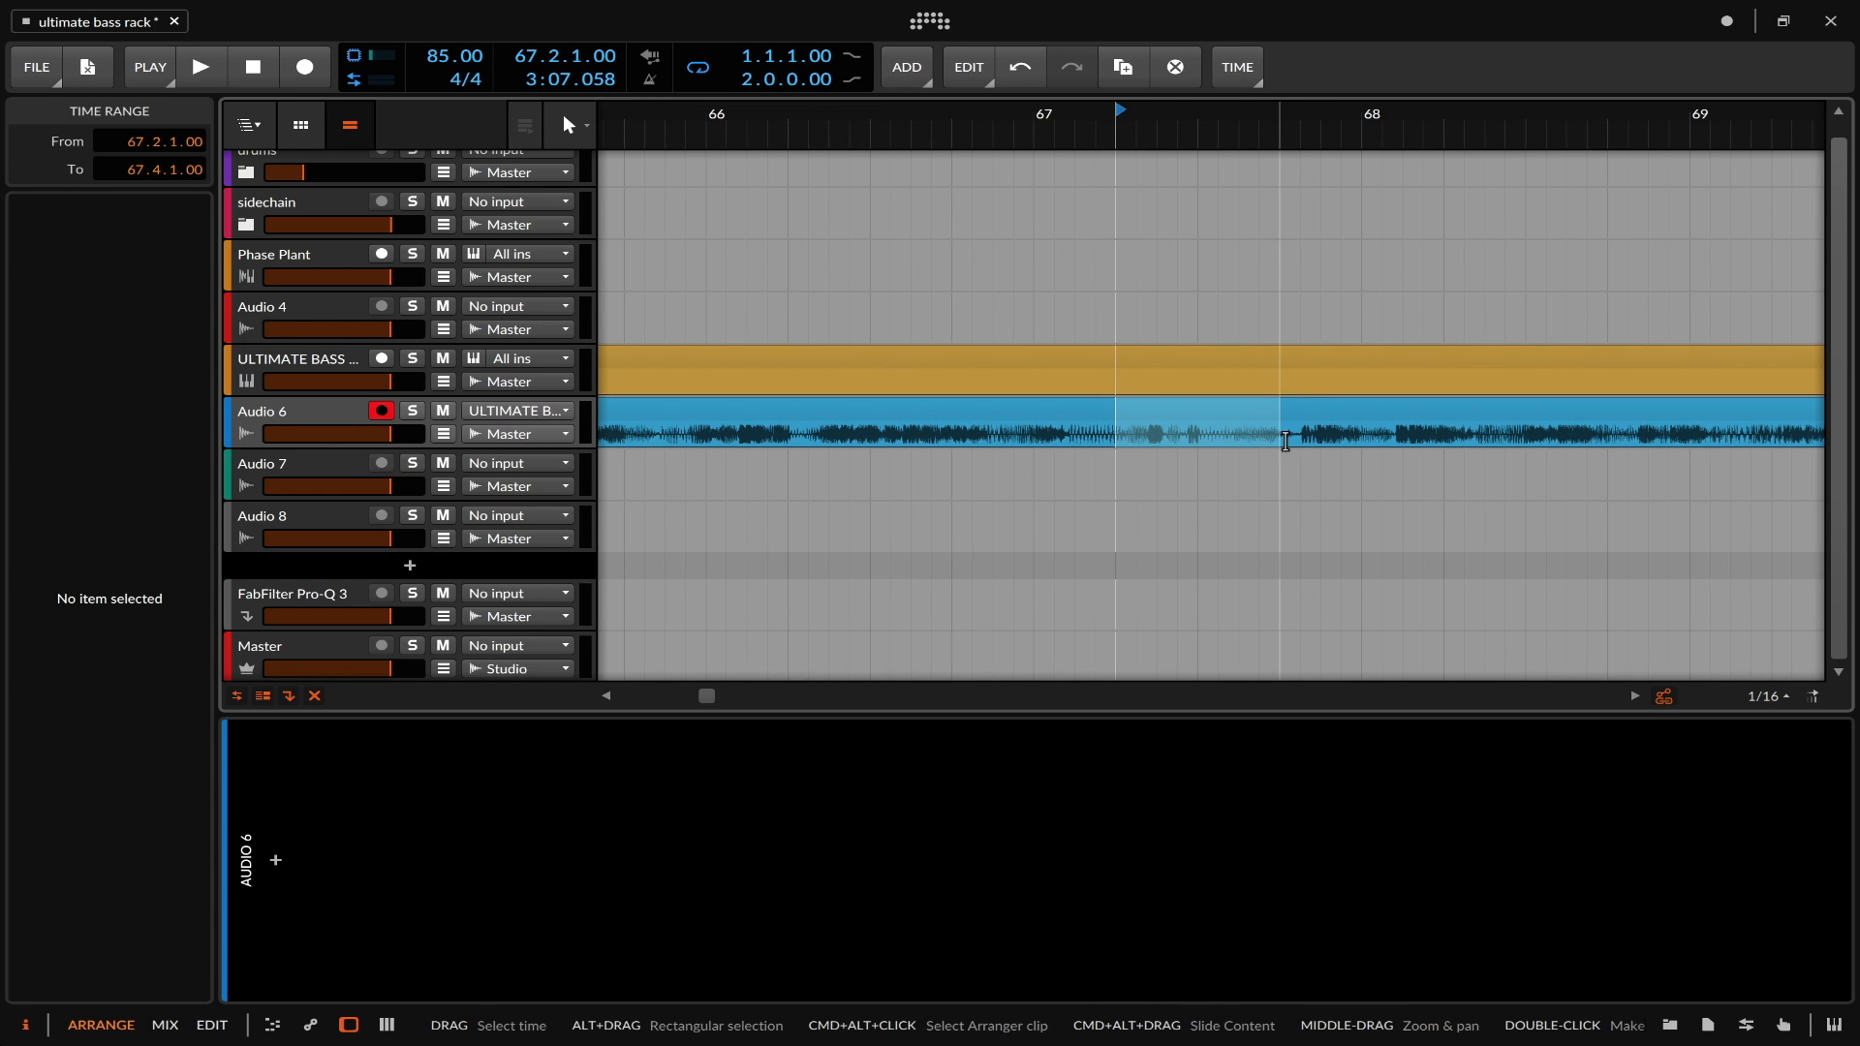
key("ctrl+e")
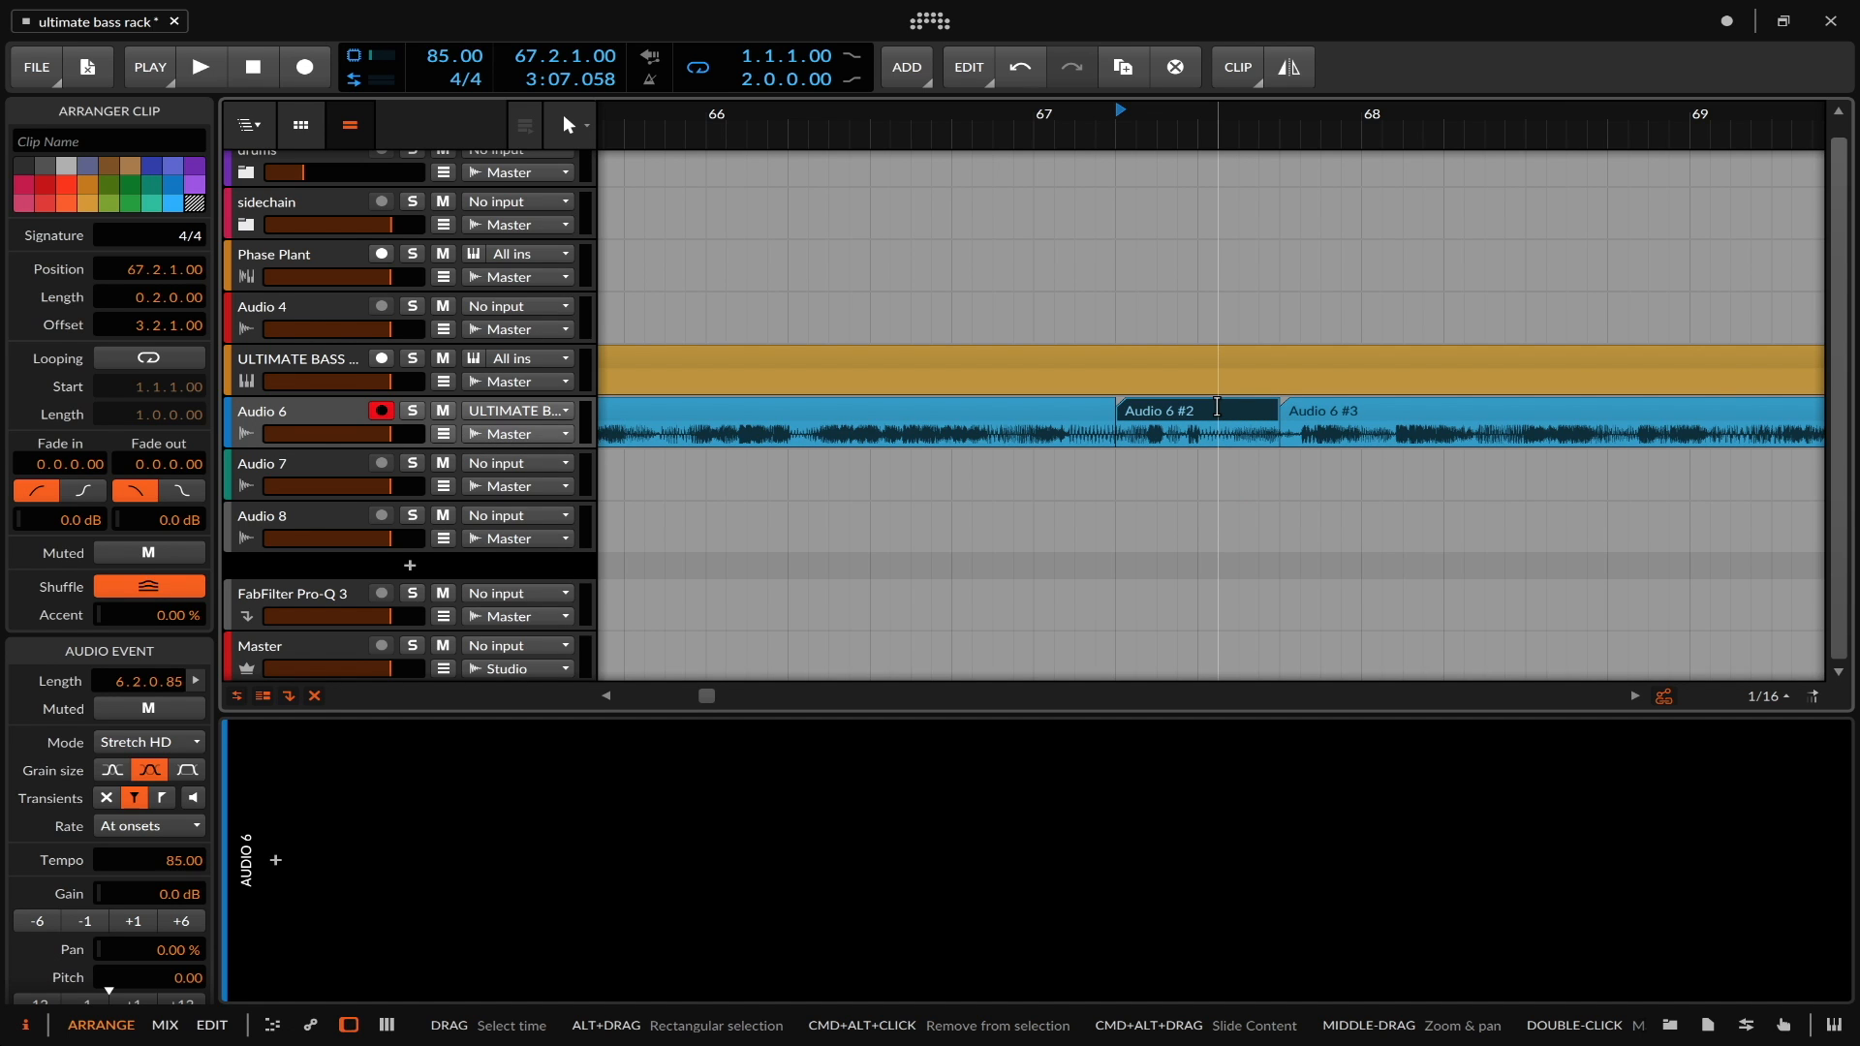
key("Tab")
left_click_drag(1592, 413, 790, 415)
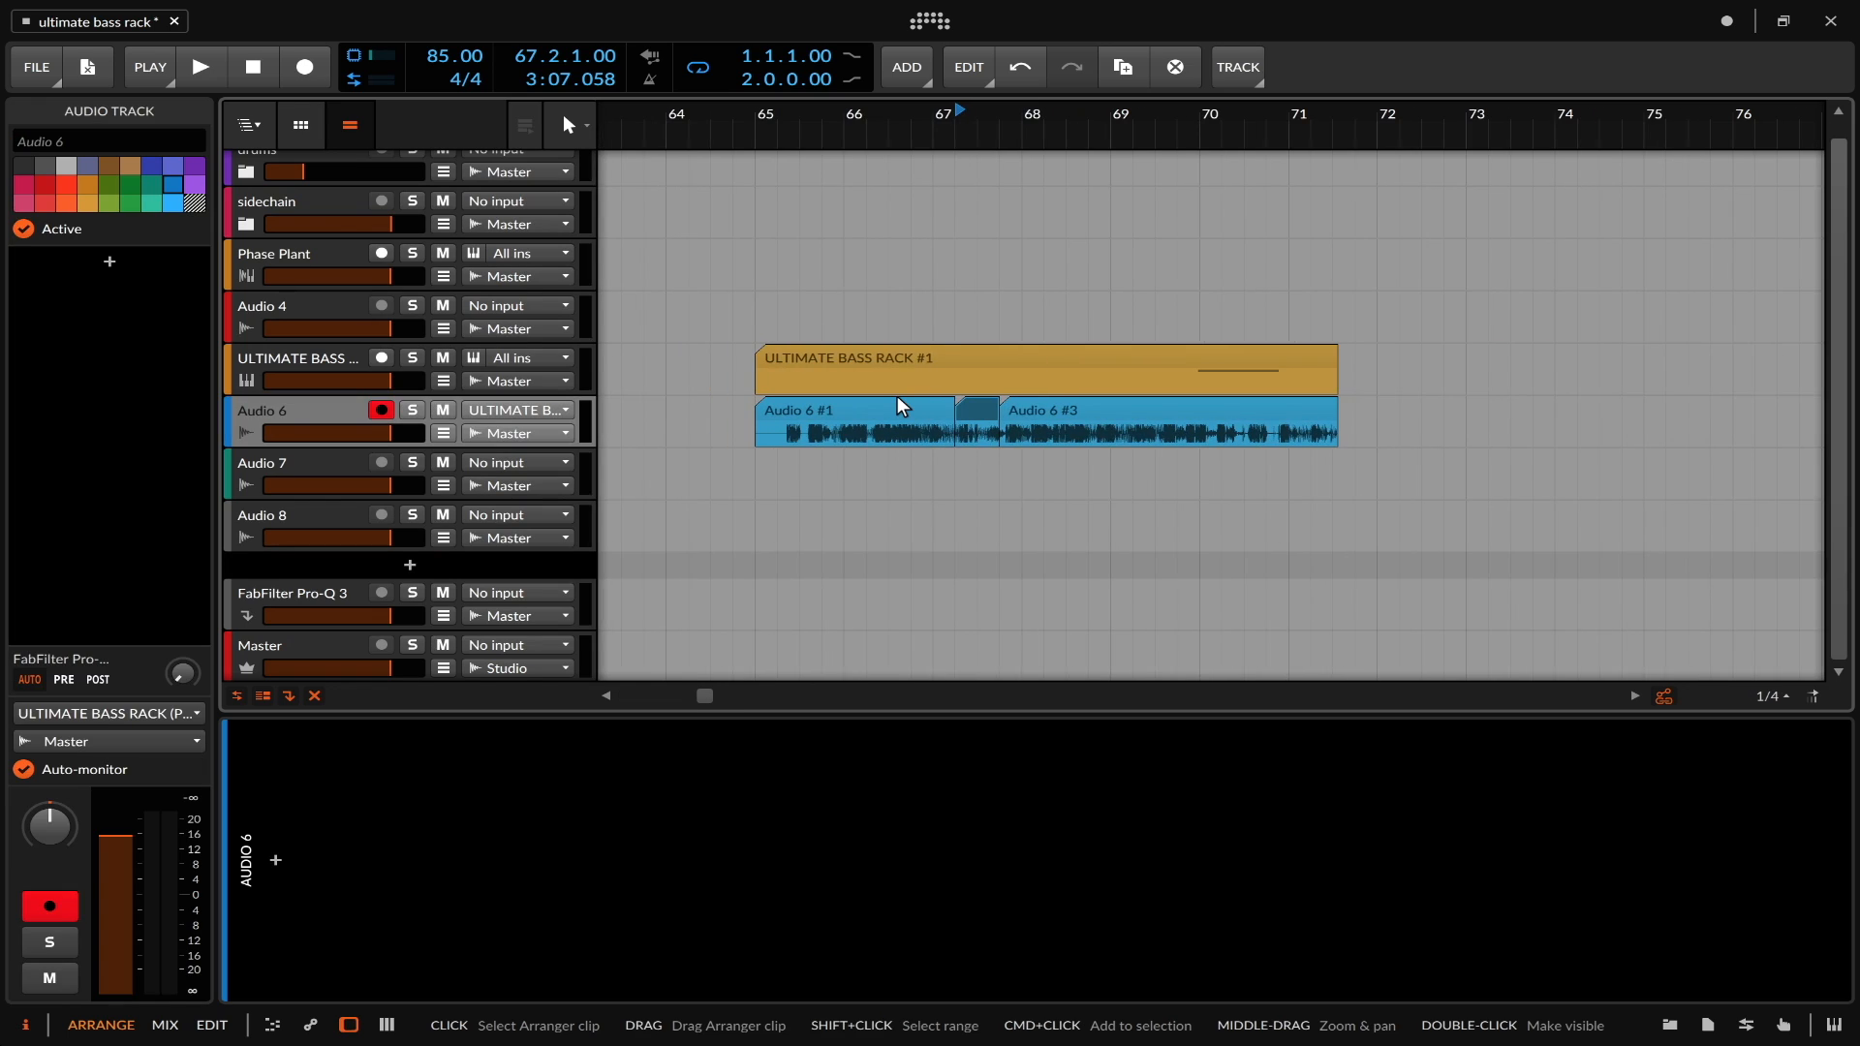
- Examine the waveforms of the split Audio 6 clips, selecting the last clip and the short middle clip in turn
scroll(897, 397, "up", 3)
scroll(897, 398, "down", 1)
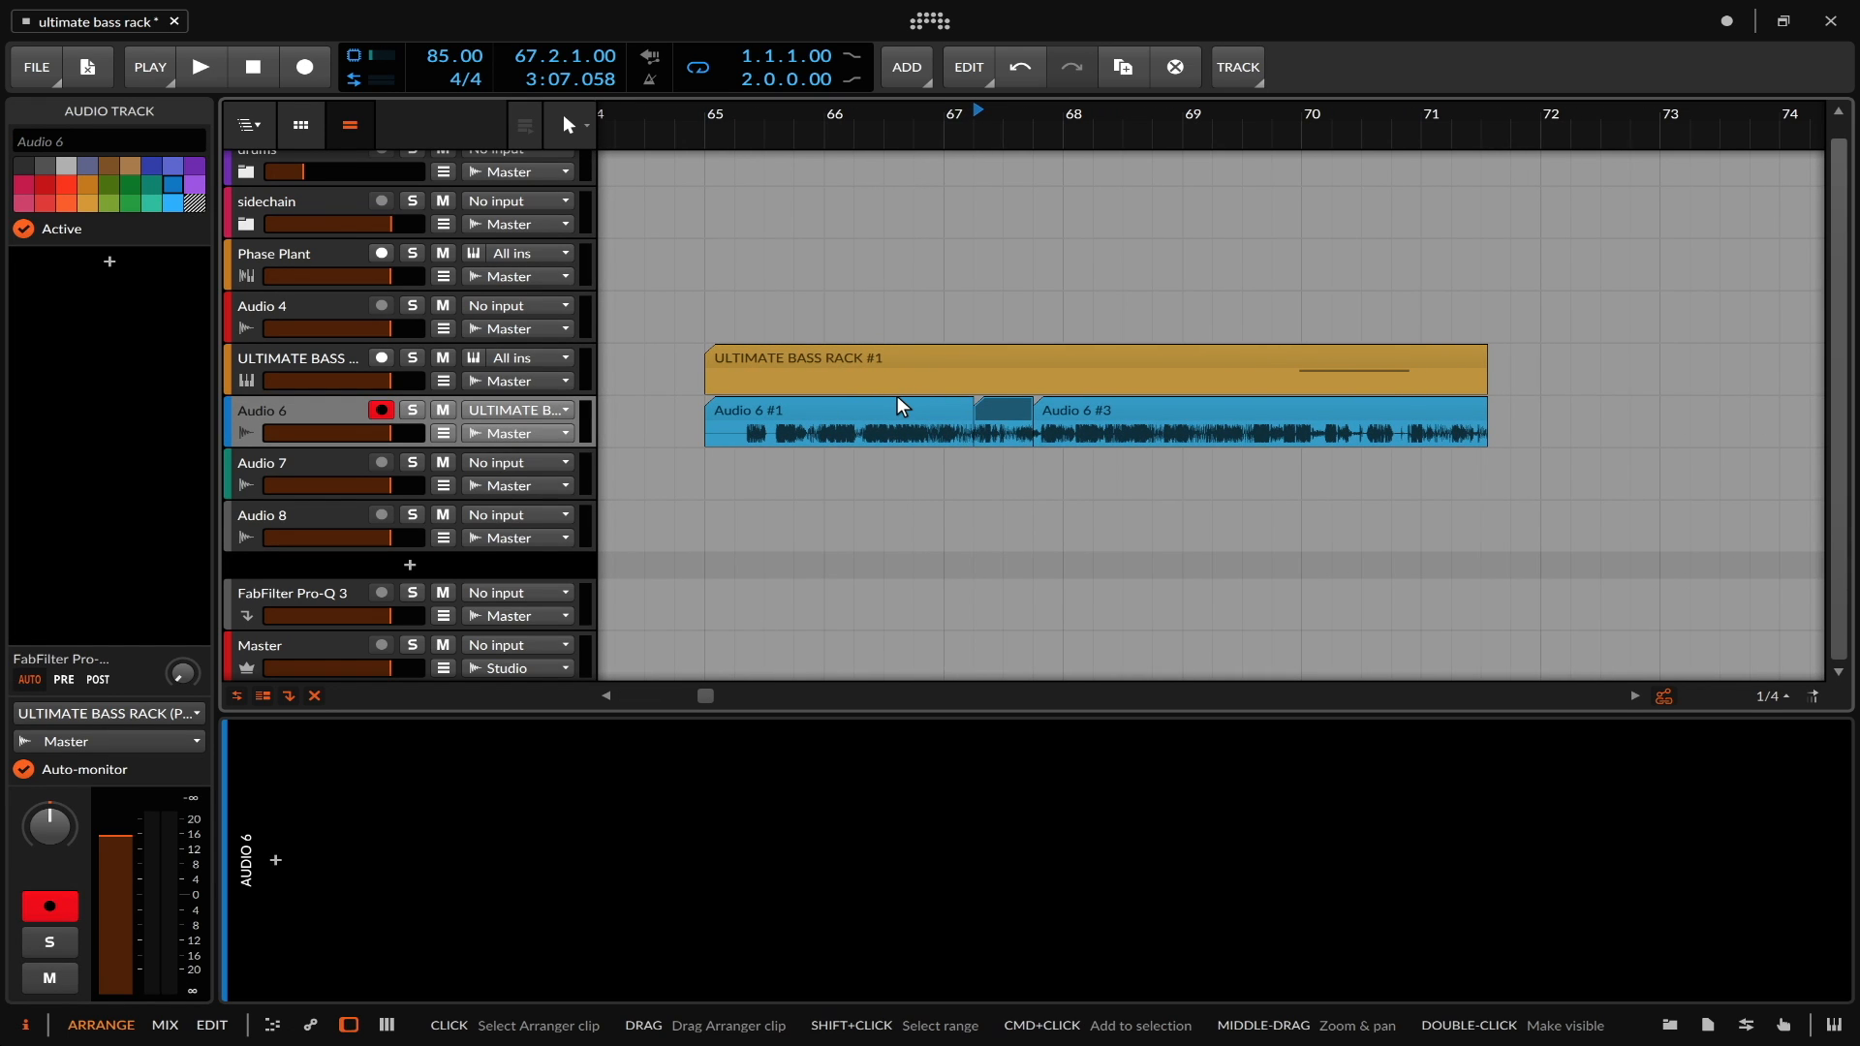
scroll(897, 397, "down", 5)
scroll(897, 397, "up", 3)
scroll(897, 397, "left", 2)
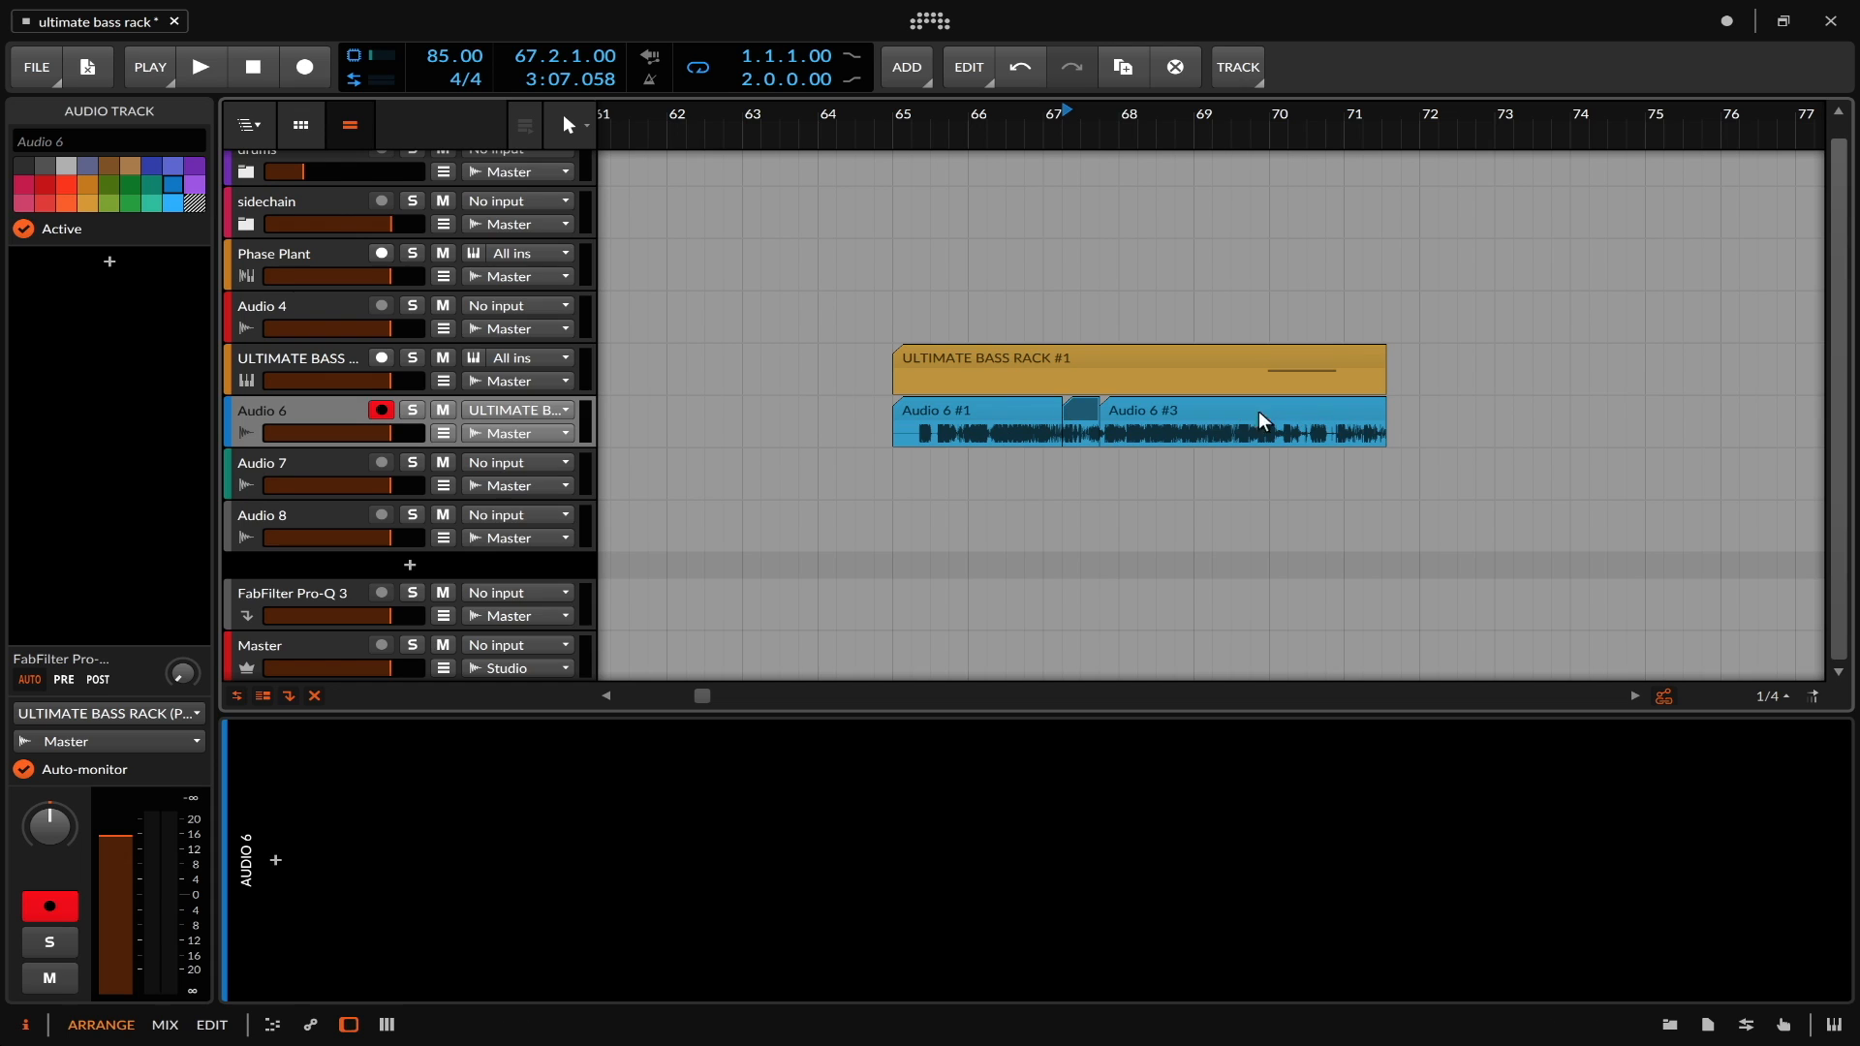
left_click(1233, 414)
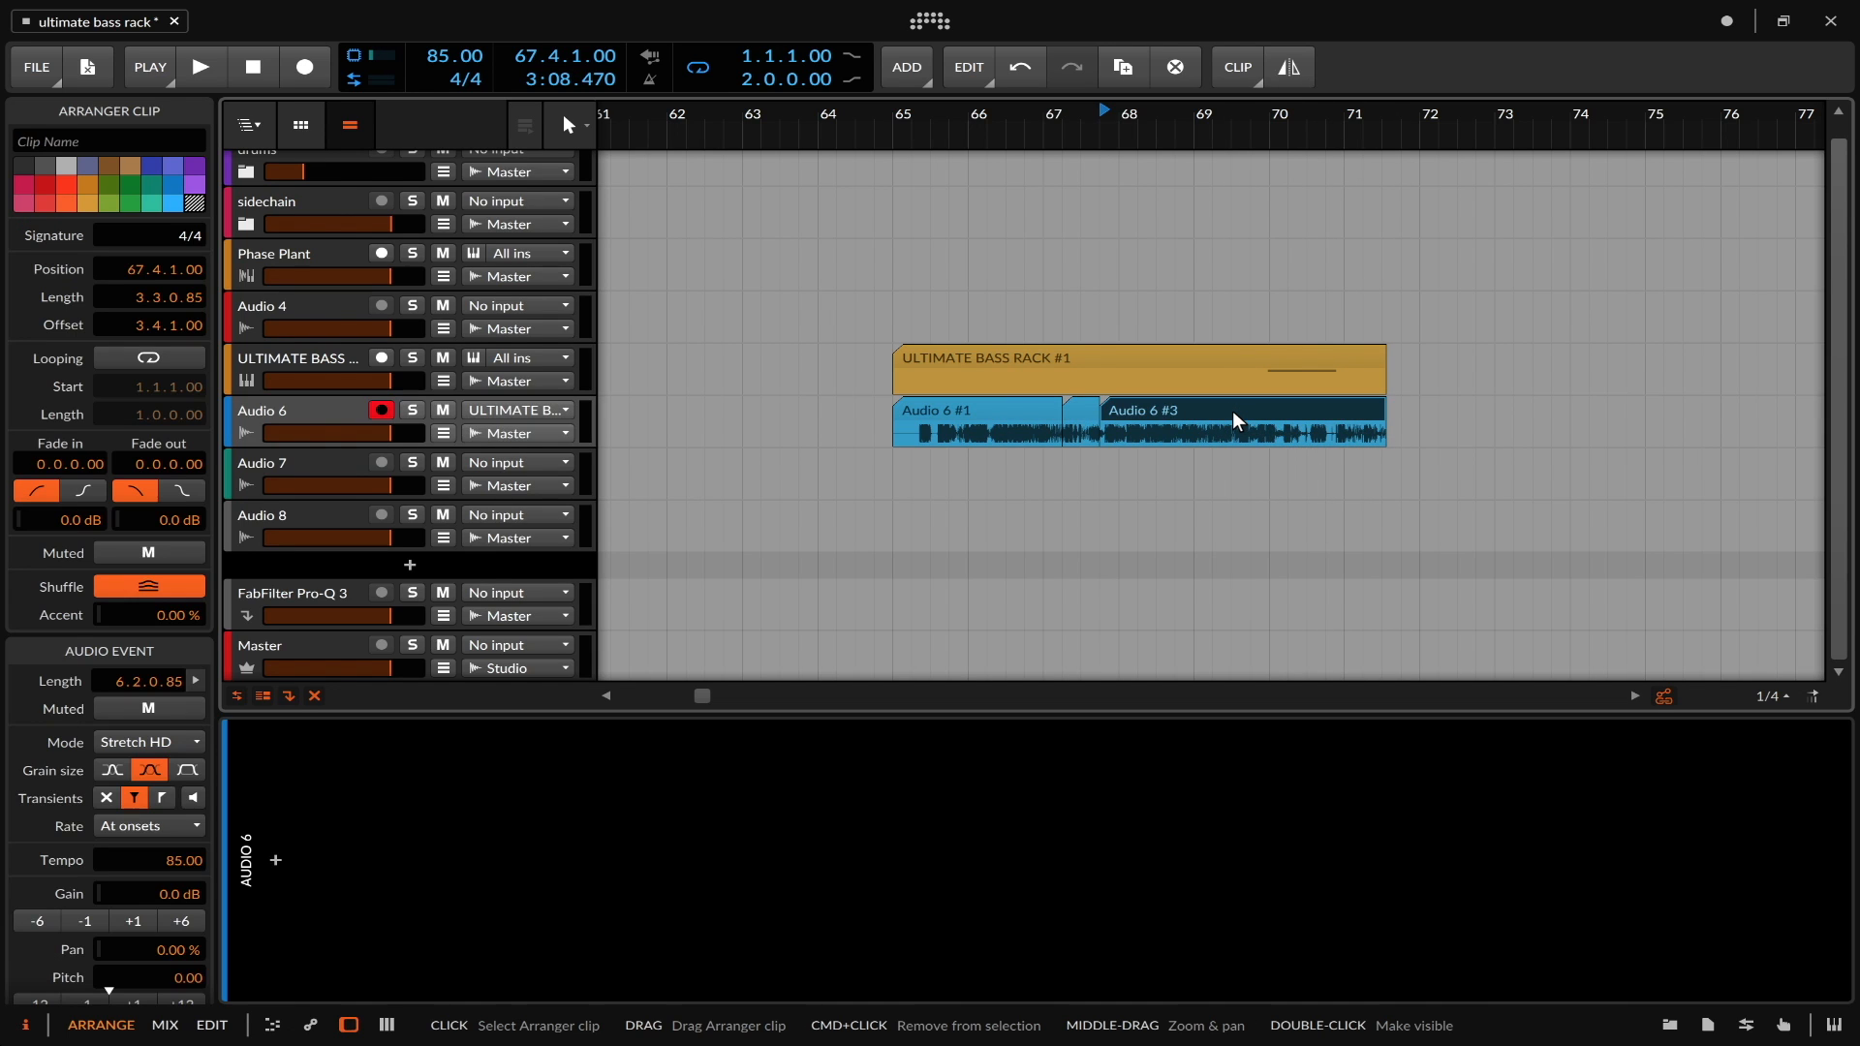
scroll(1233, 420, "up", 1)
scroll(1232, 411, "up", 1)
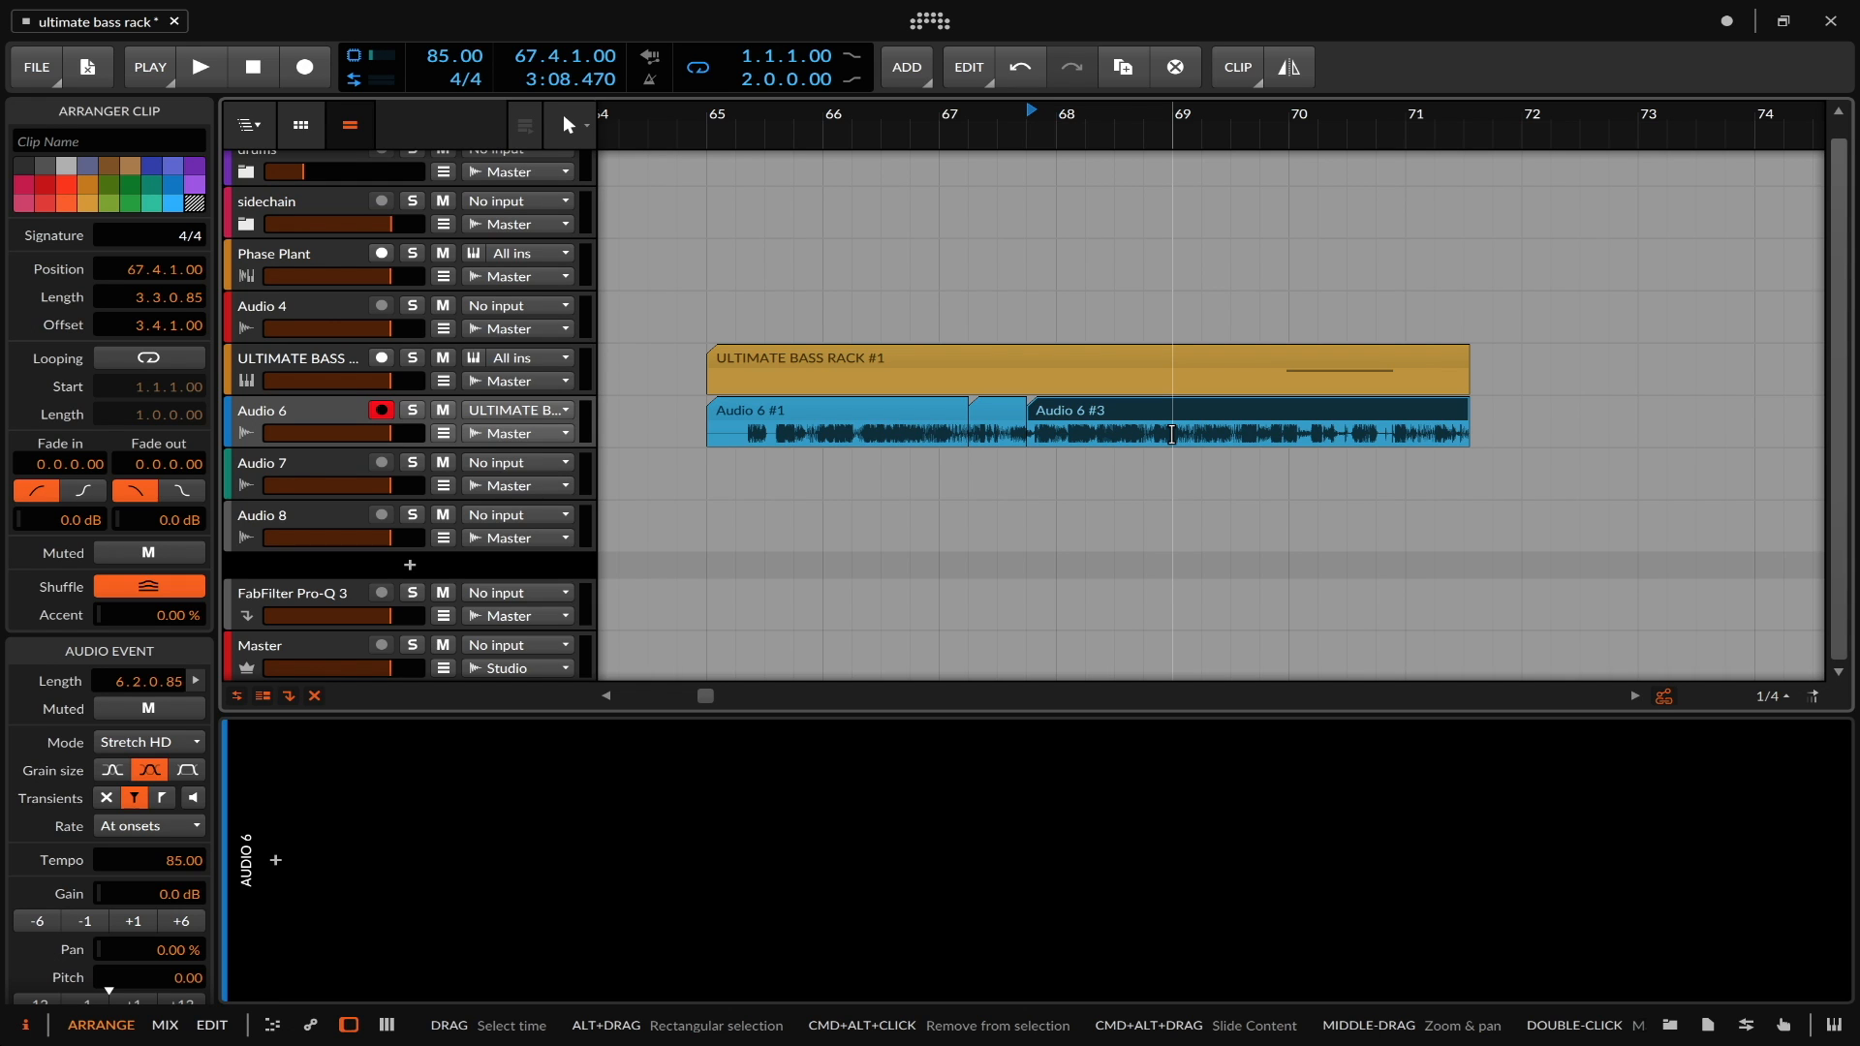
scroll(1172, 434, "up", 4)
scroll(1172, 435, "down", 5)
scroll(1172, 435, "up", 1)
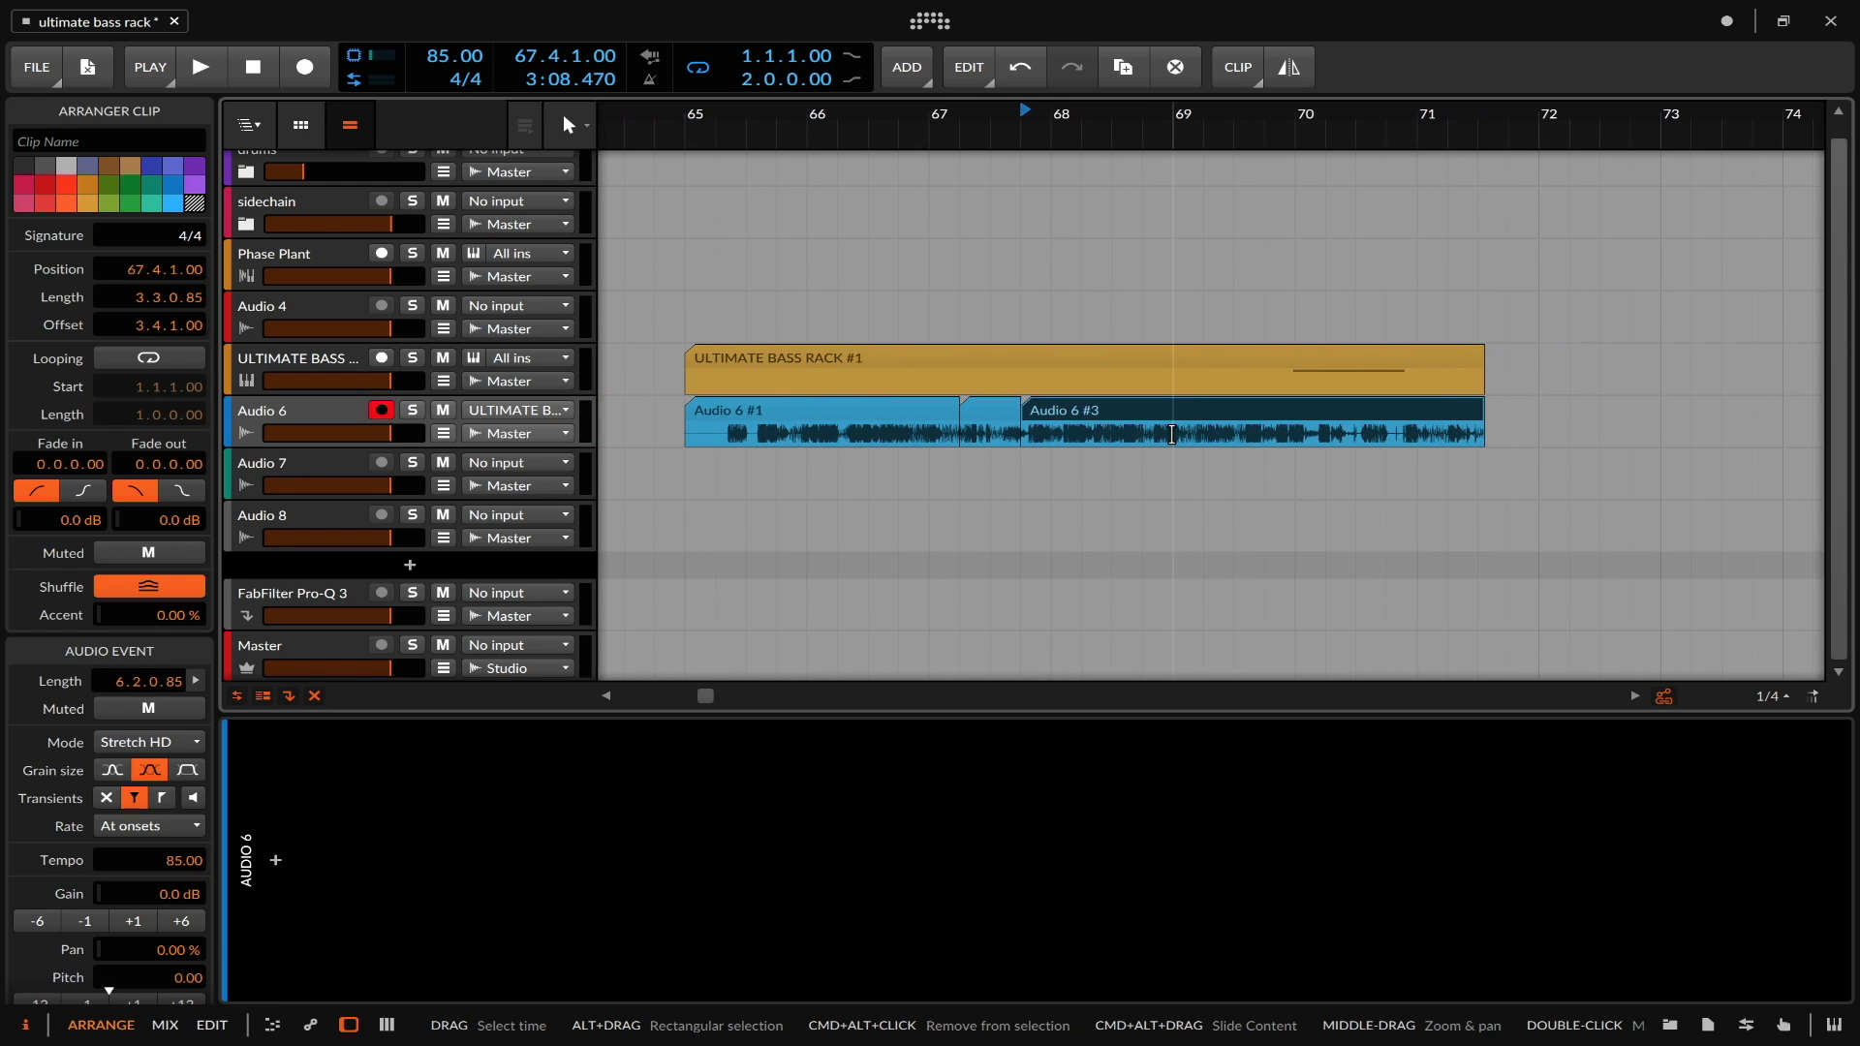
left_click(985, 417)
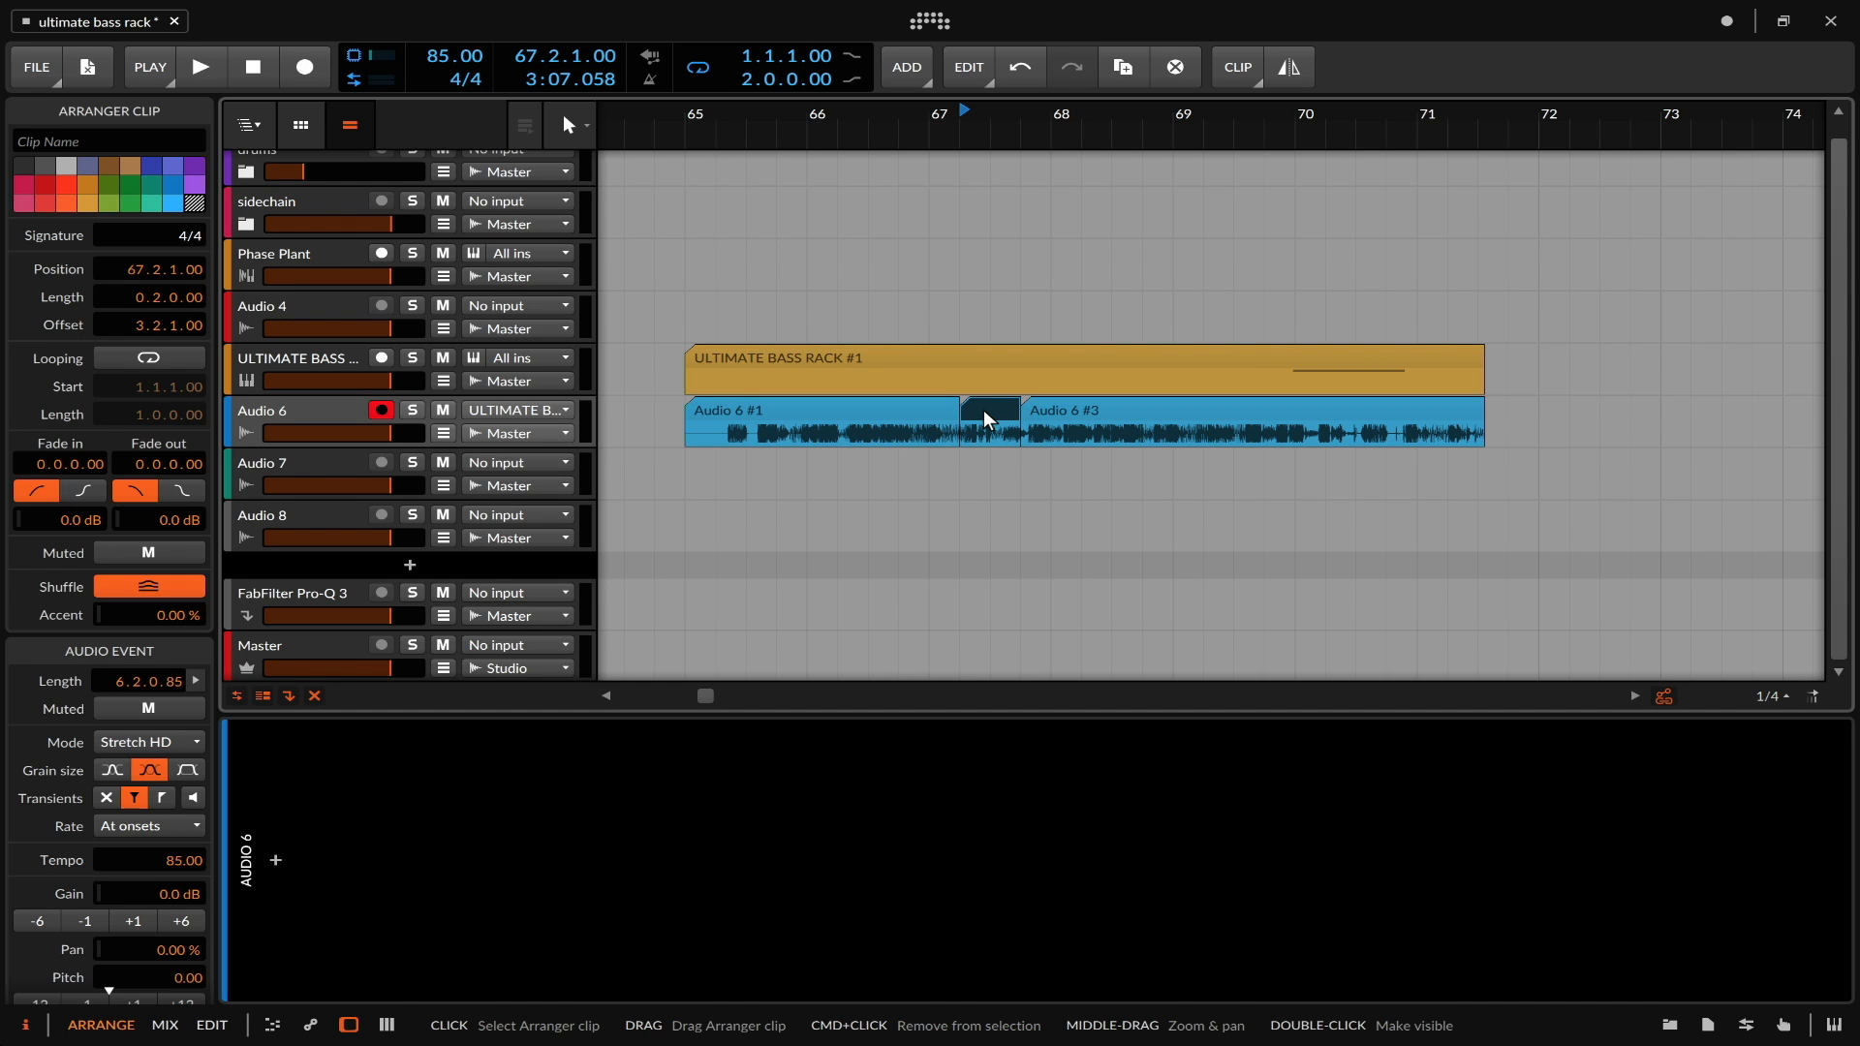
scroll(1265, 415, "up", 2)
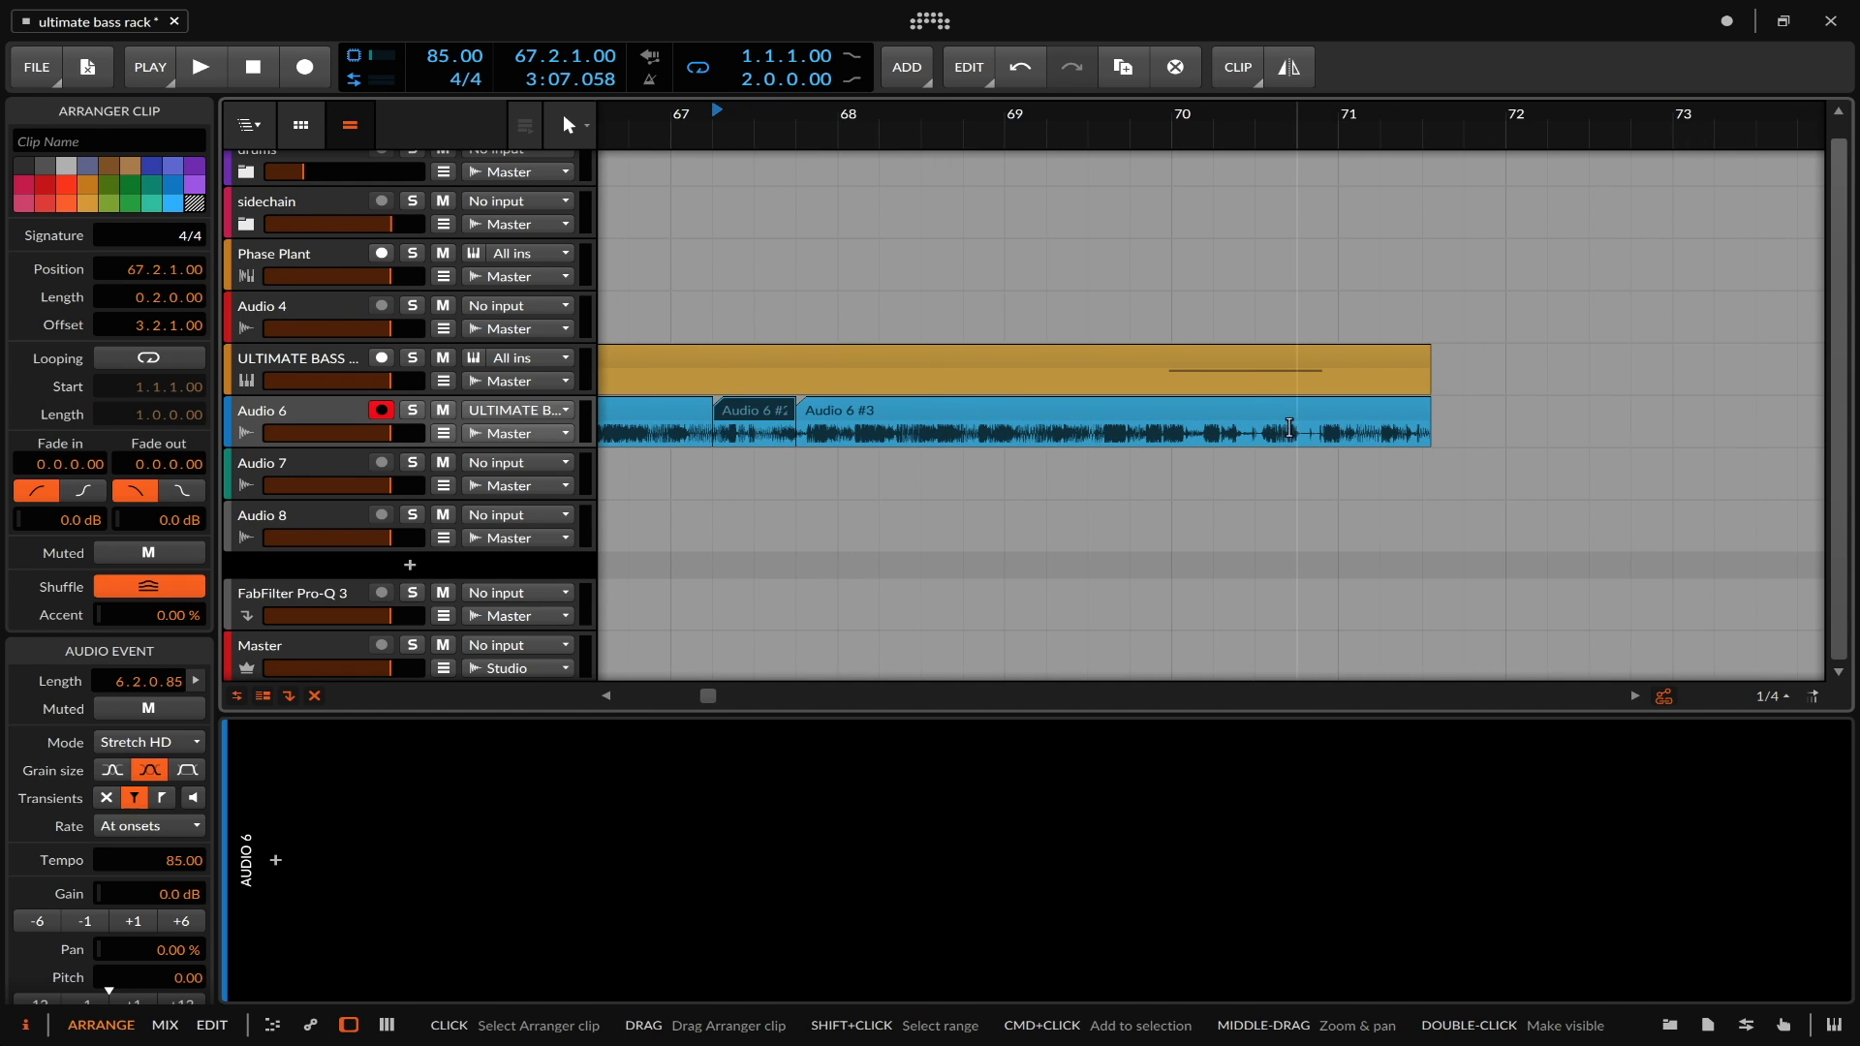
- Examine the bass hits near 71.1.1 and 70.4.3 in the last Audio 6 clip and look back over the take
left_click(1342, 431)
scroll(1326, 433, "up", 1)
scroll(1326, 433, "up", 3)
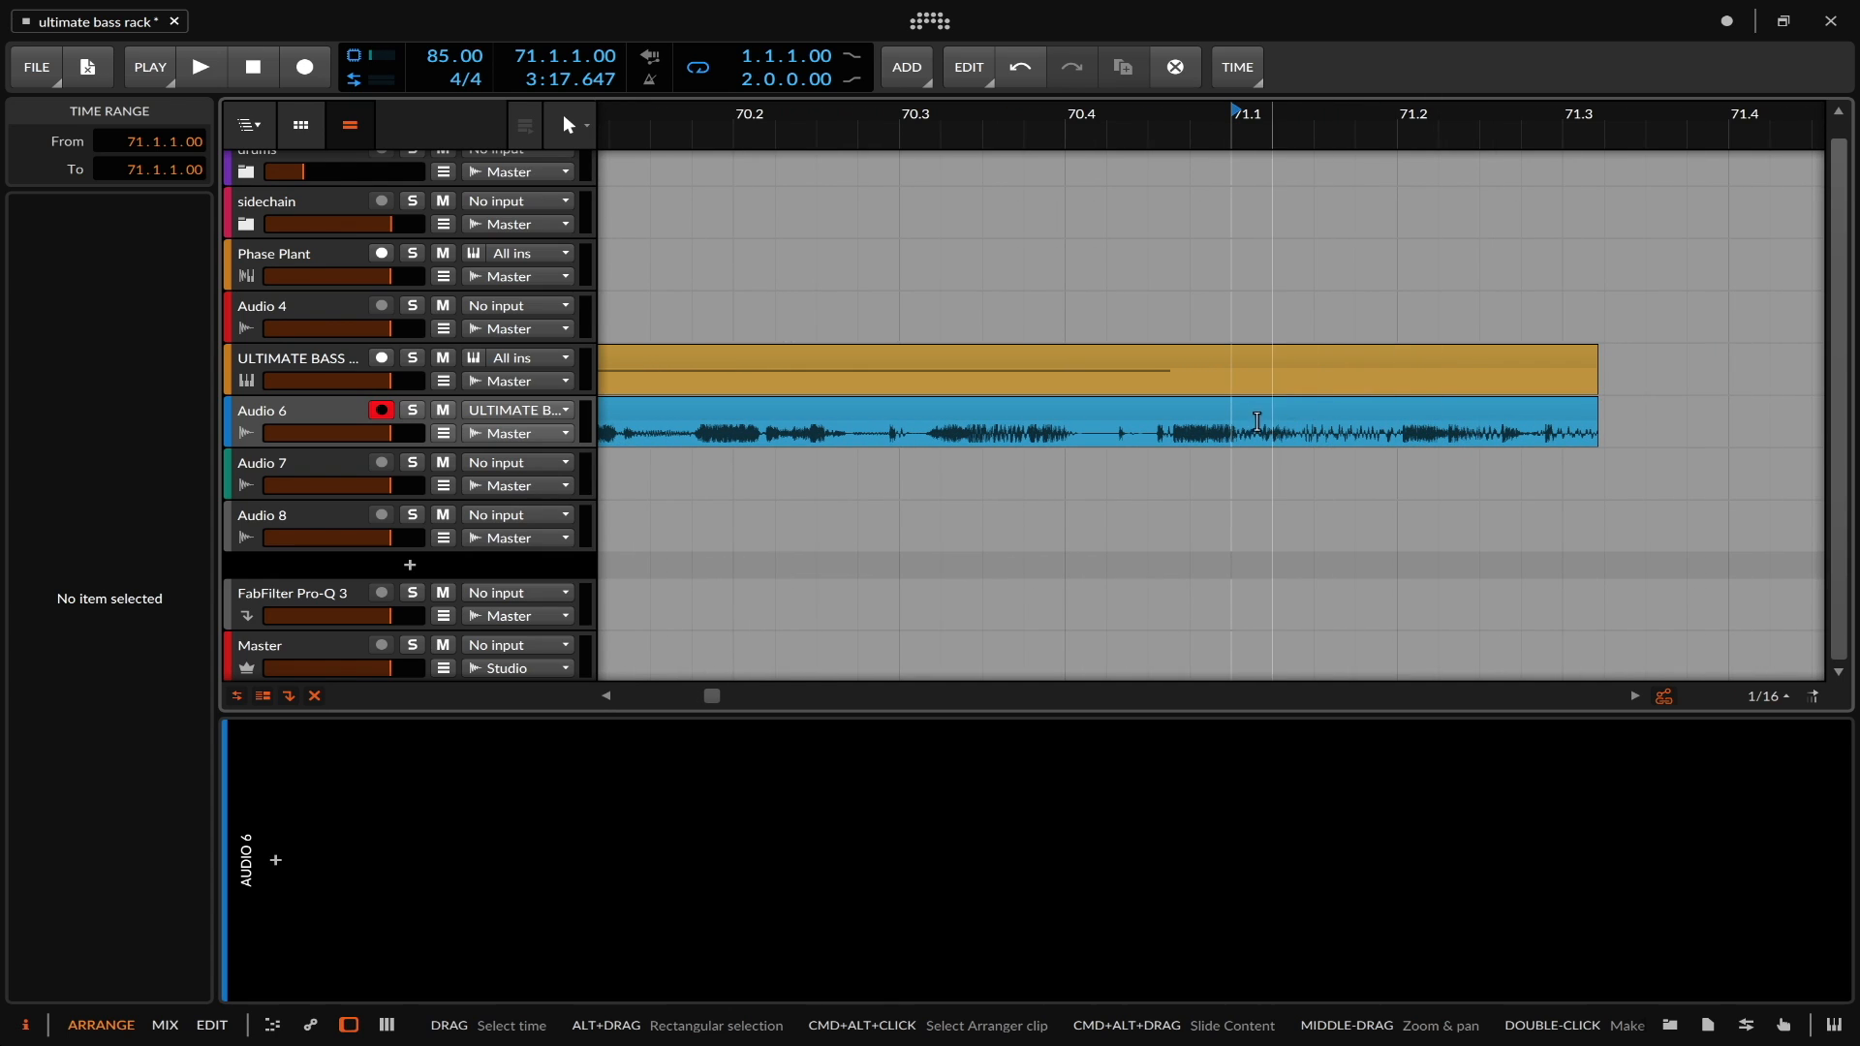
left_click(1151, 435)
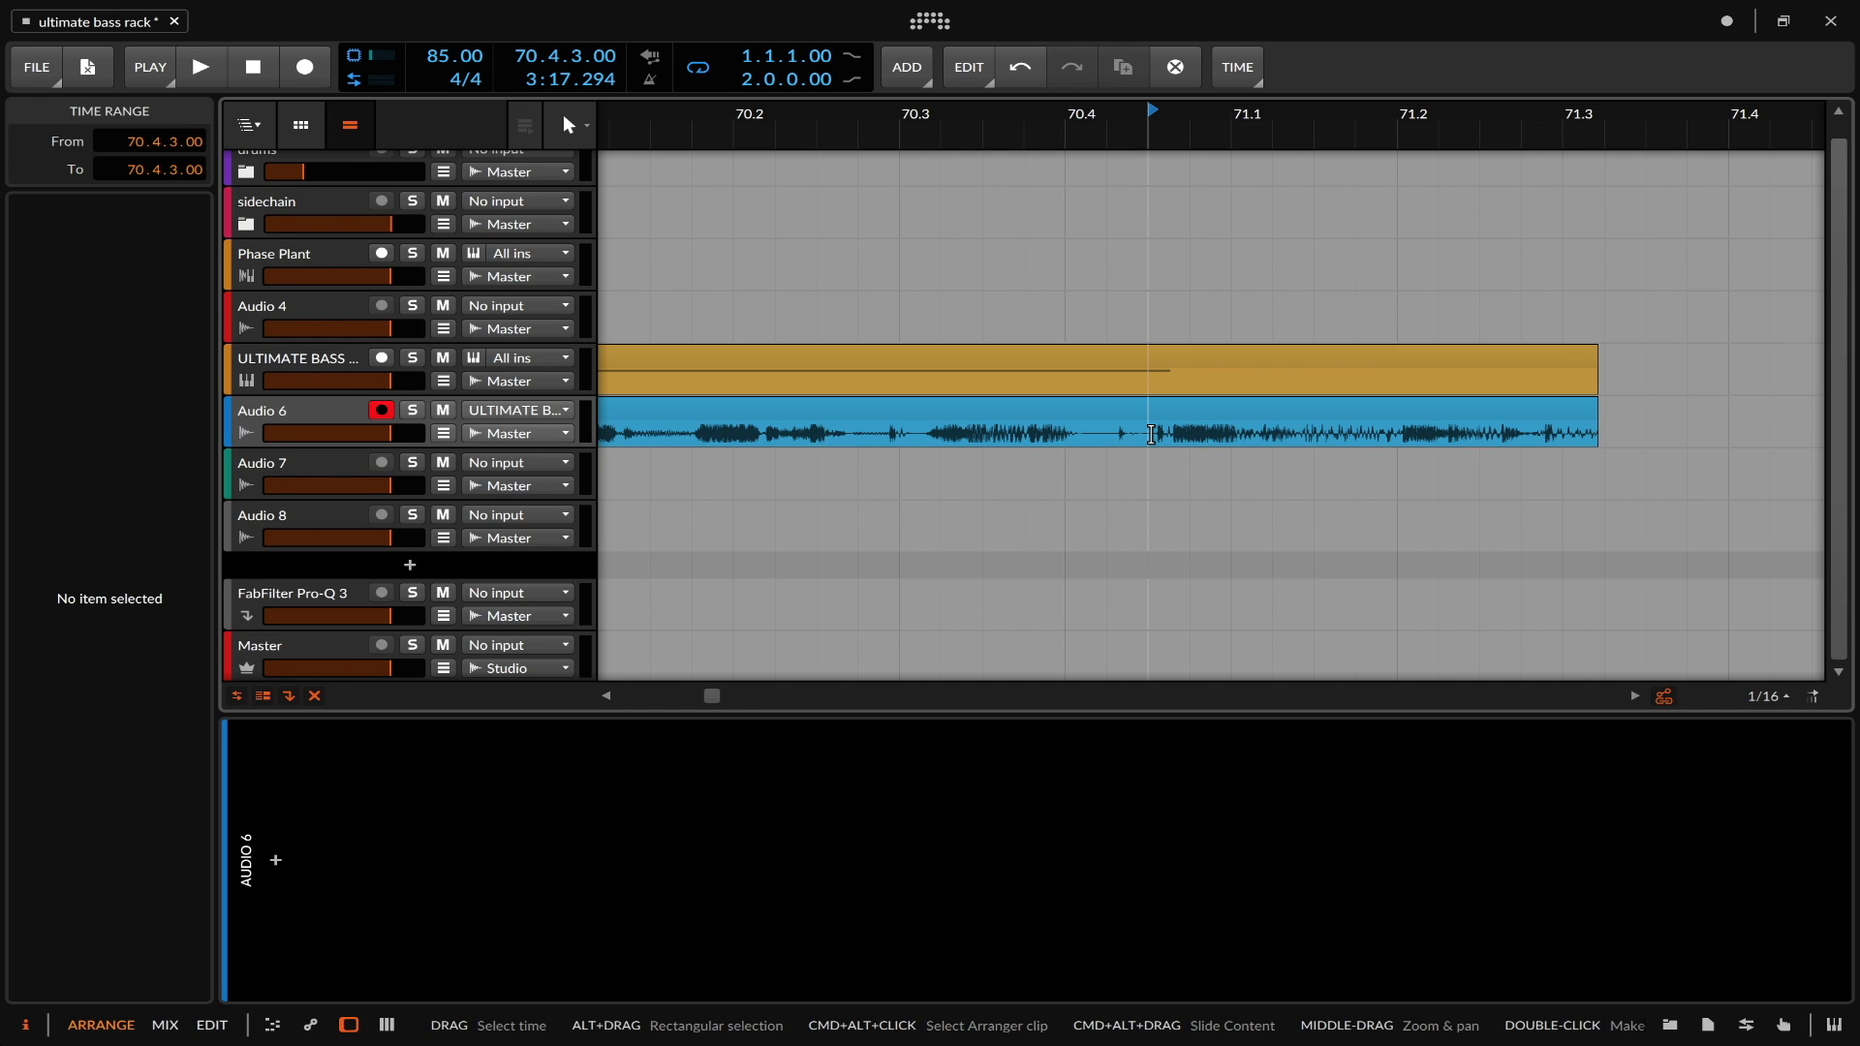
scroll(1151, 434, "down", 6)
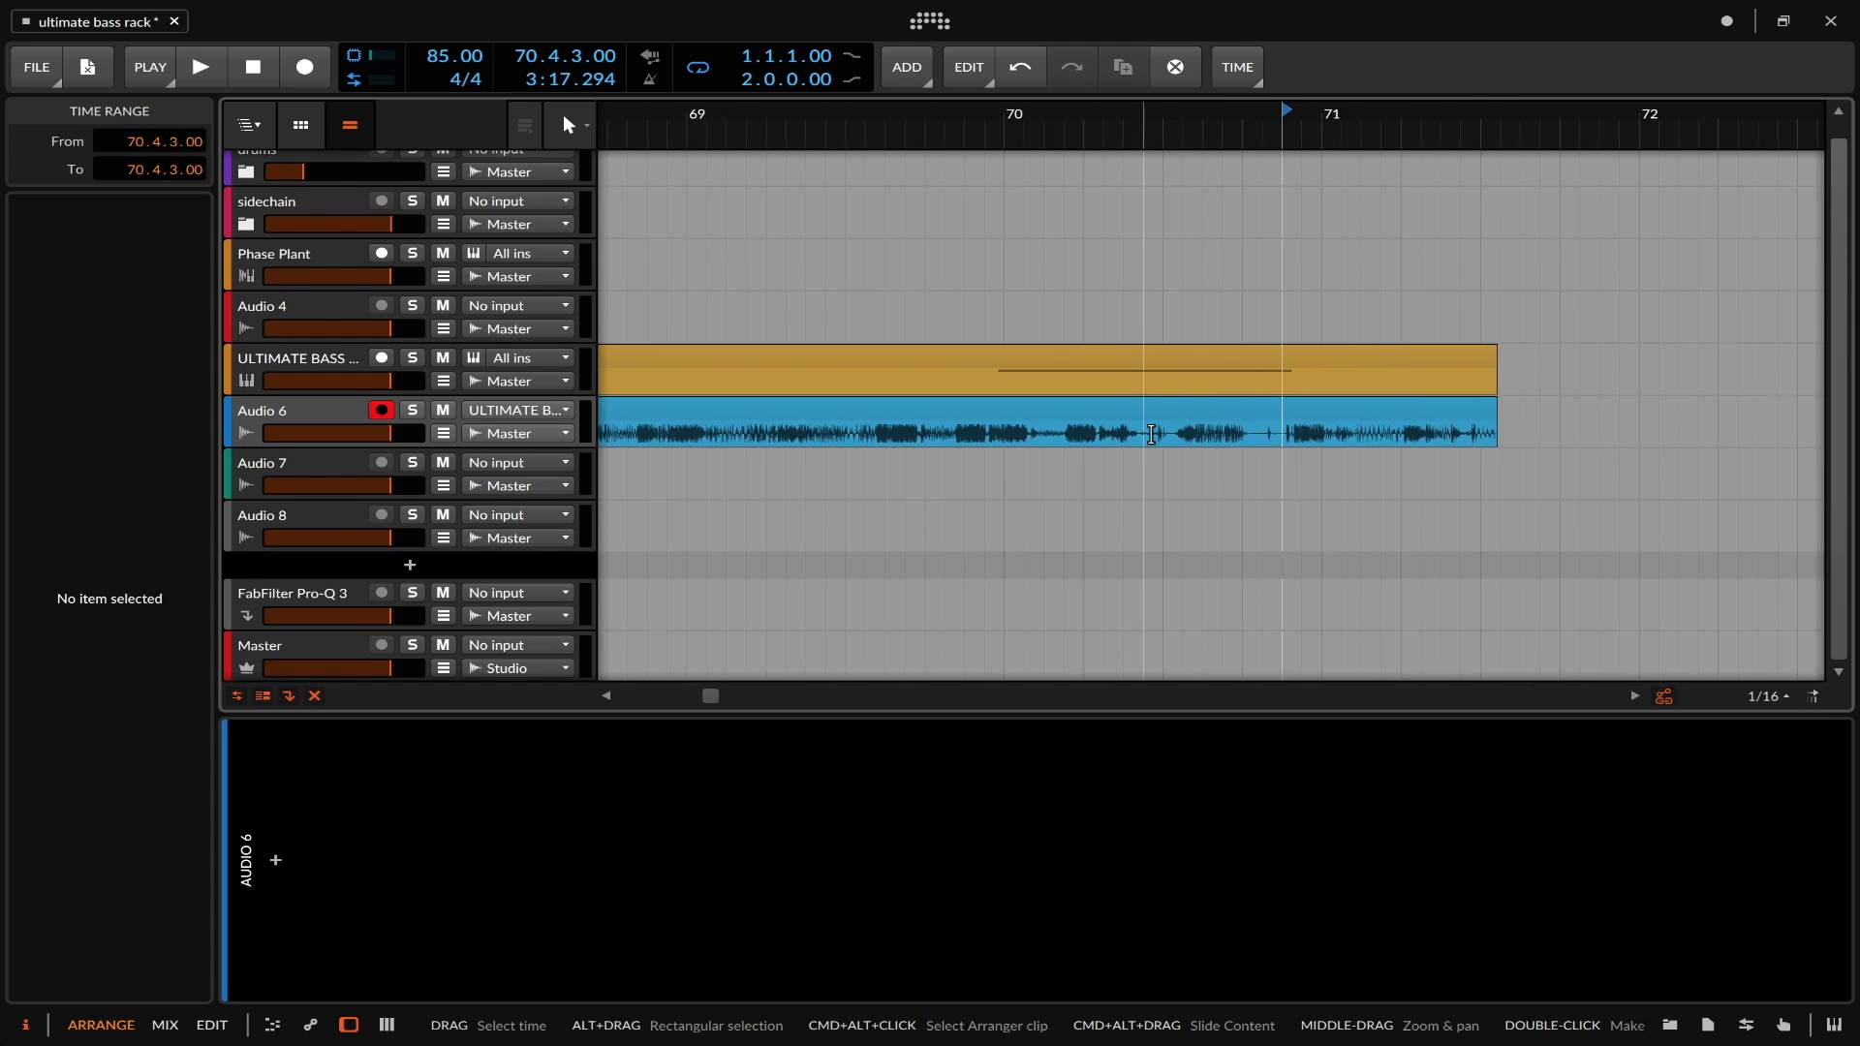
scroll(1151, 434, "left", 8)
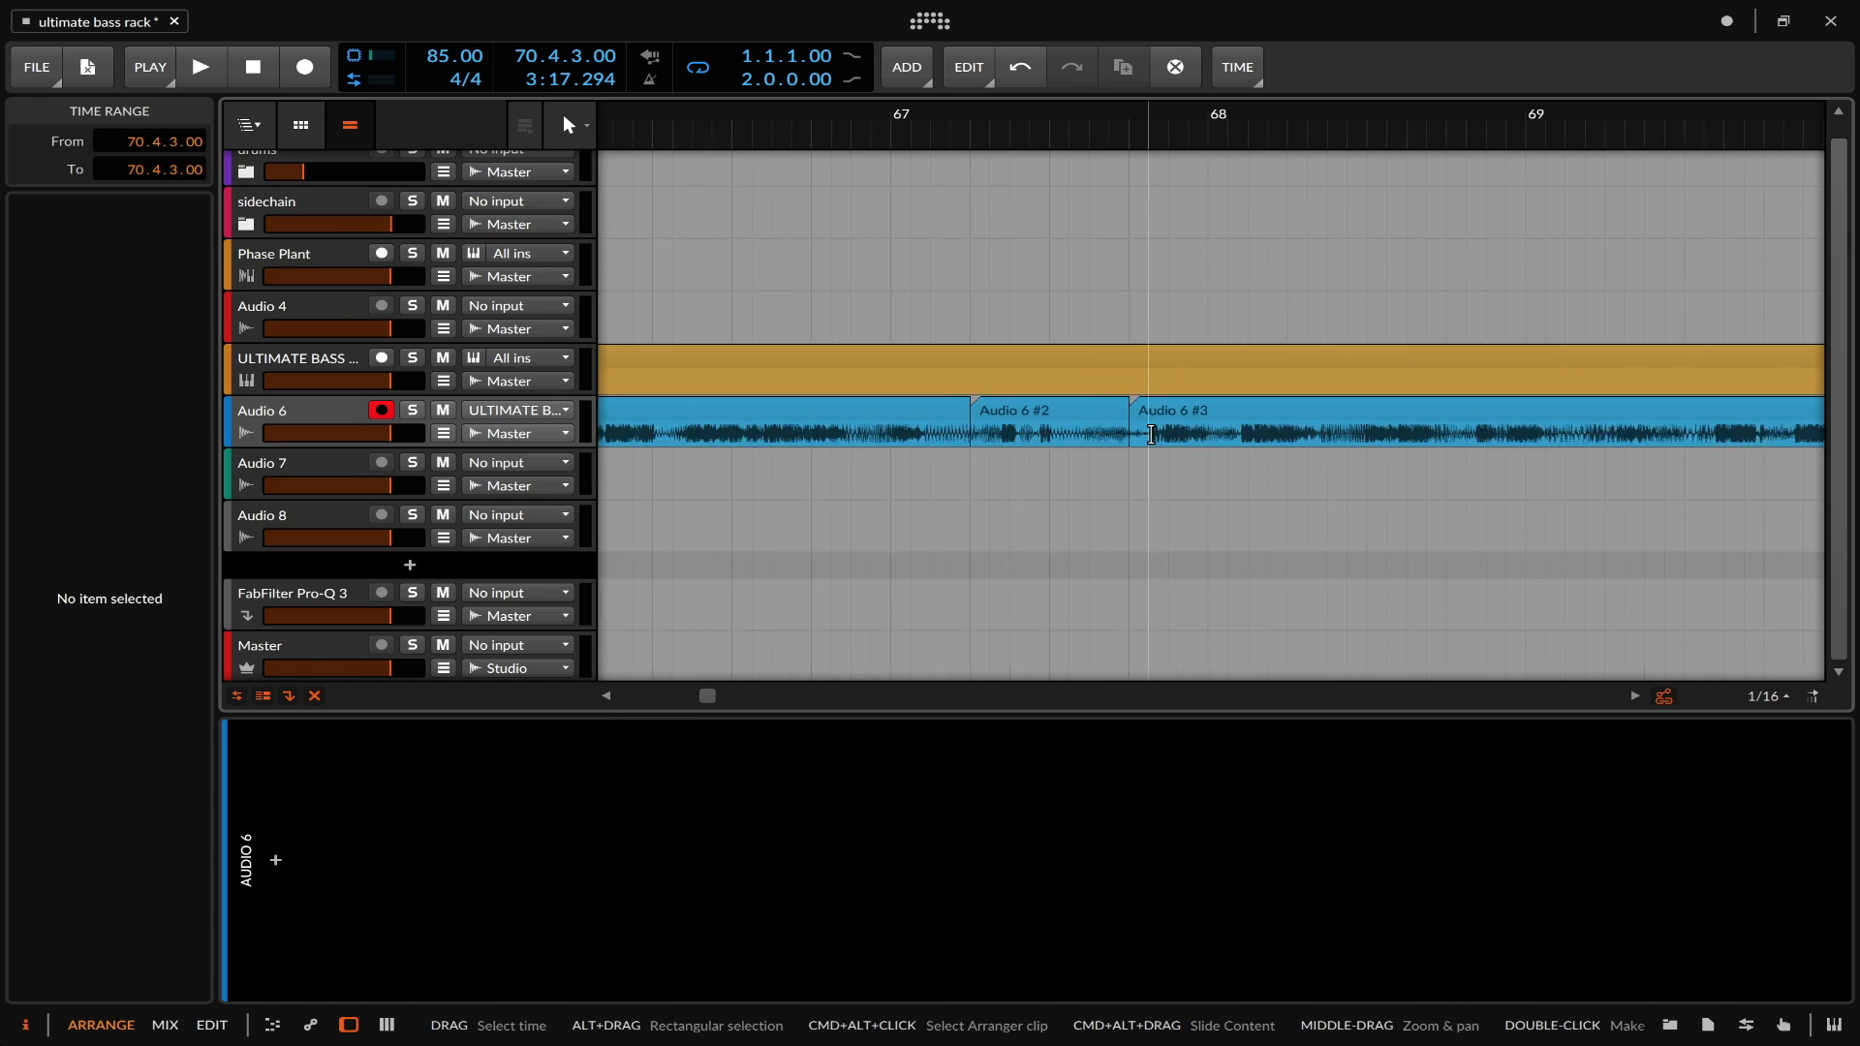
scroll(1151, 434, "right", 3)
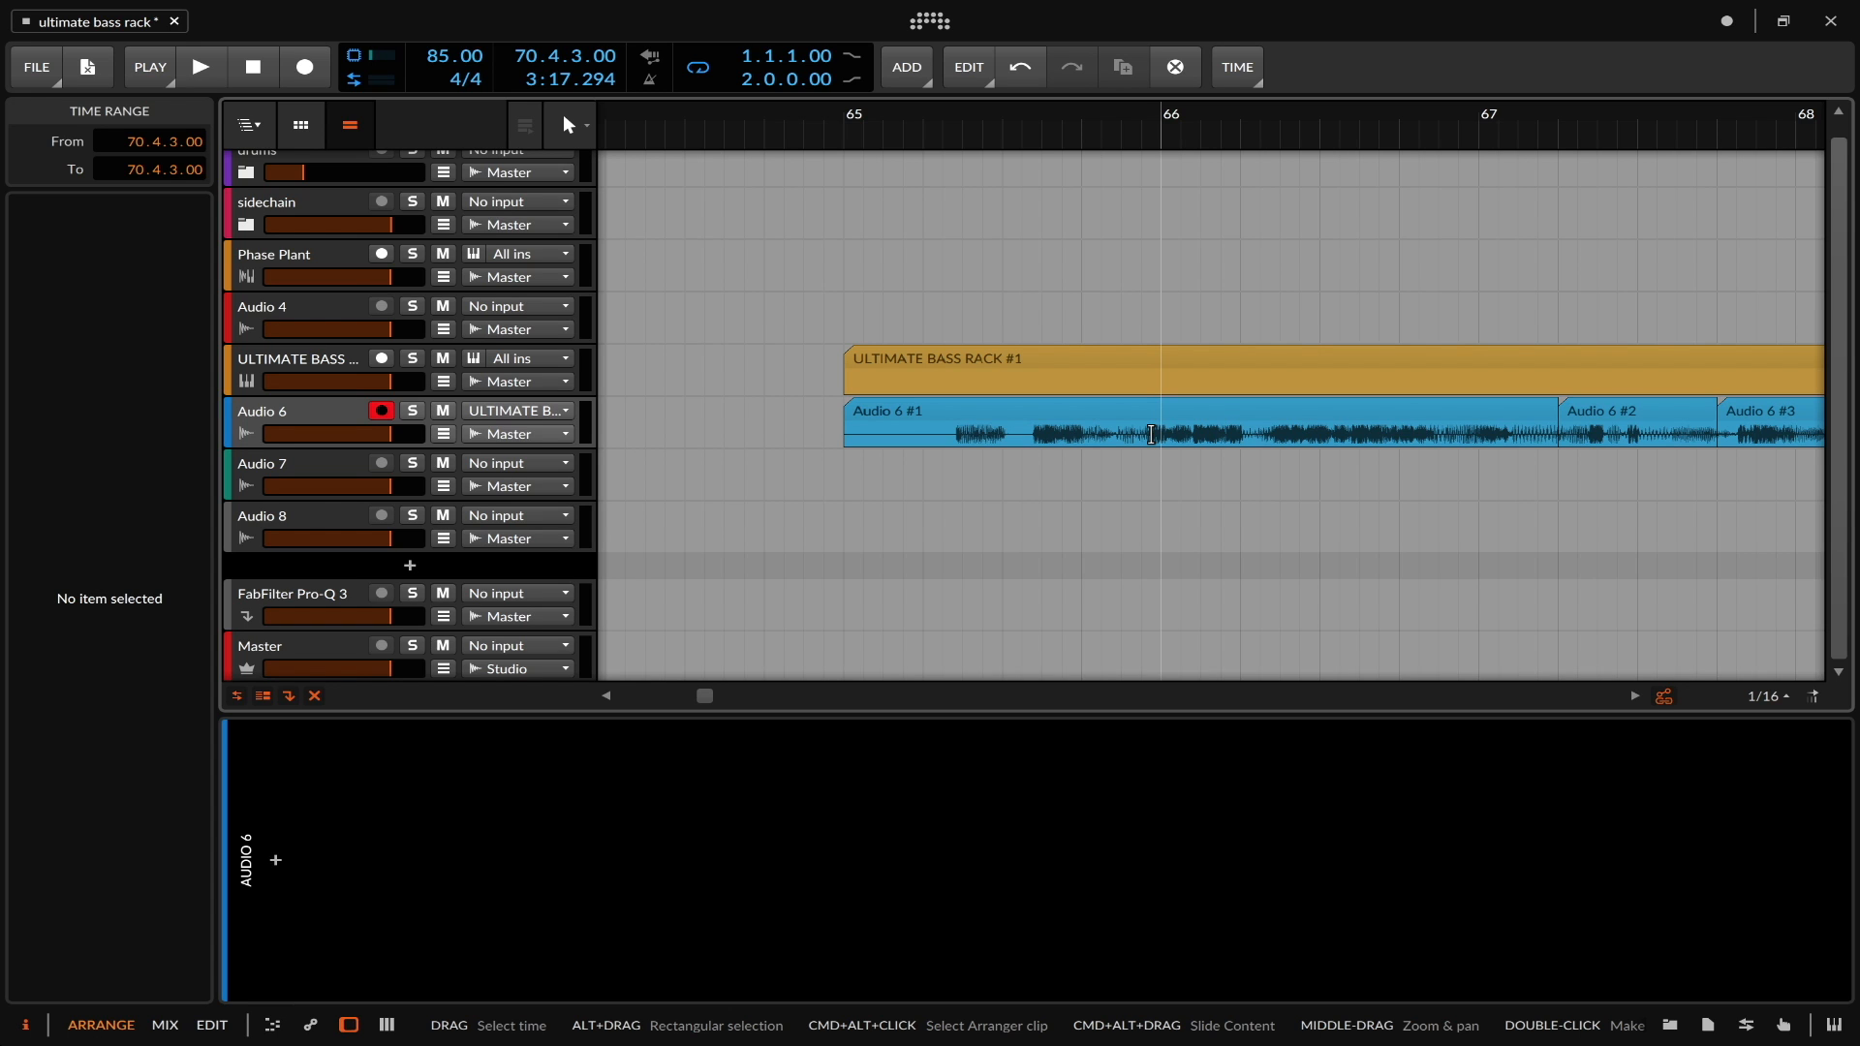
- Select the short Audio 6 clip at 67.2.1 and examine the waveforms on either side of it
scroll(1151, 434, "right", 3)
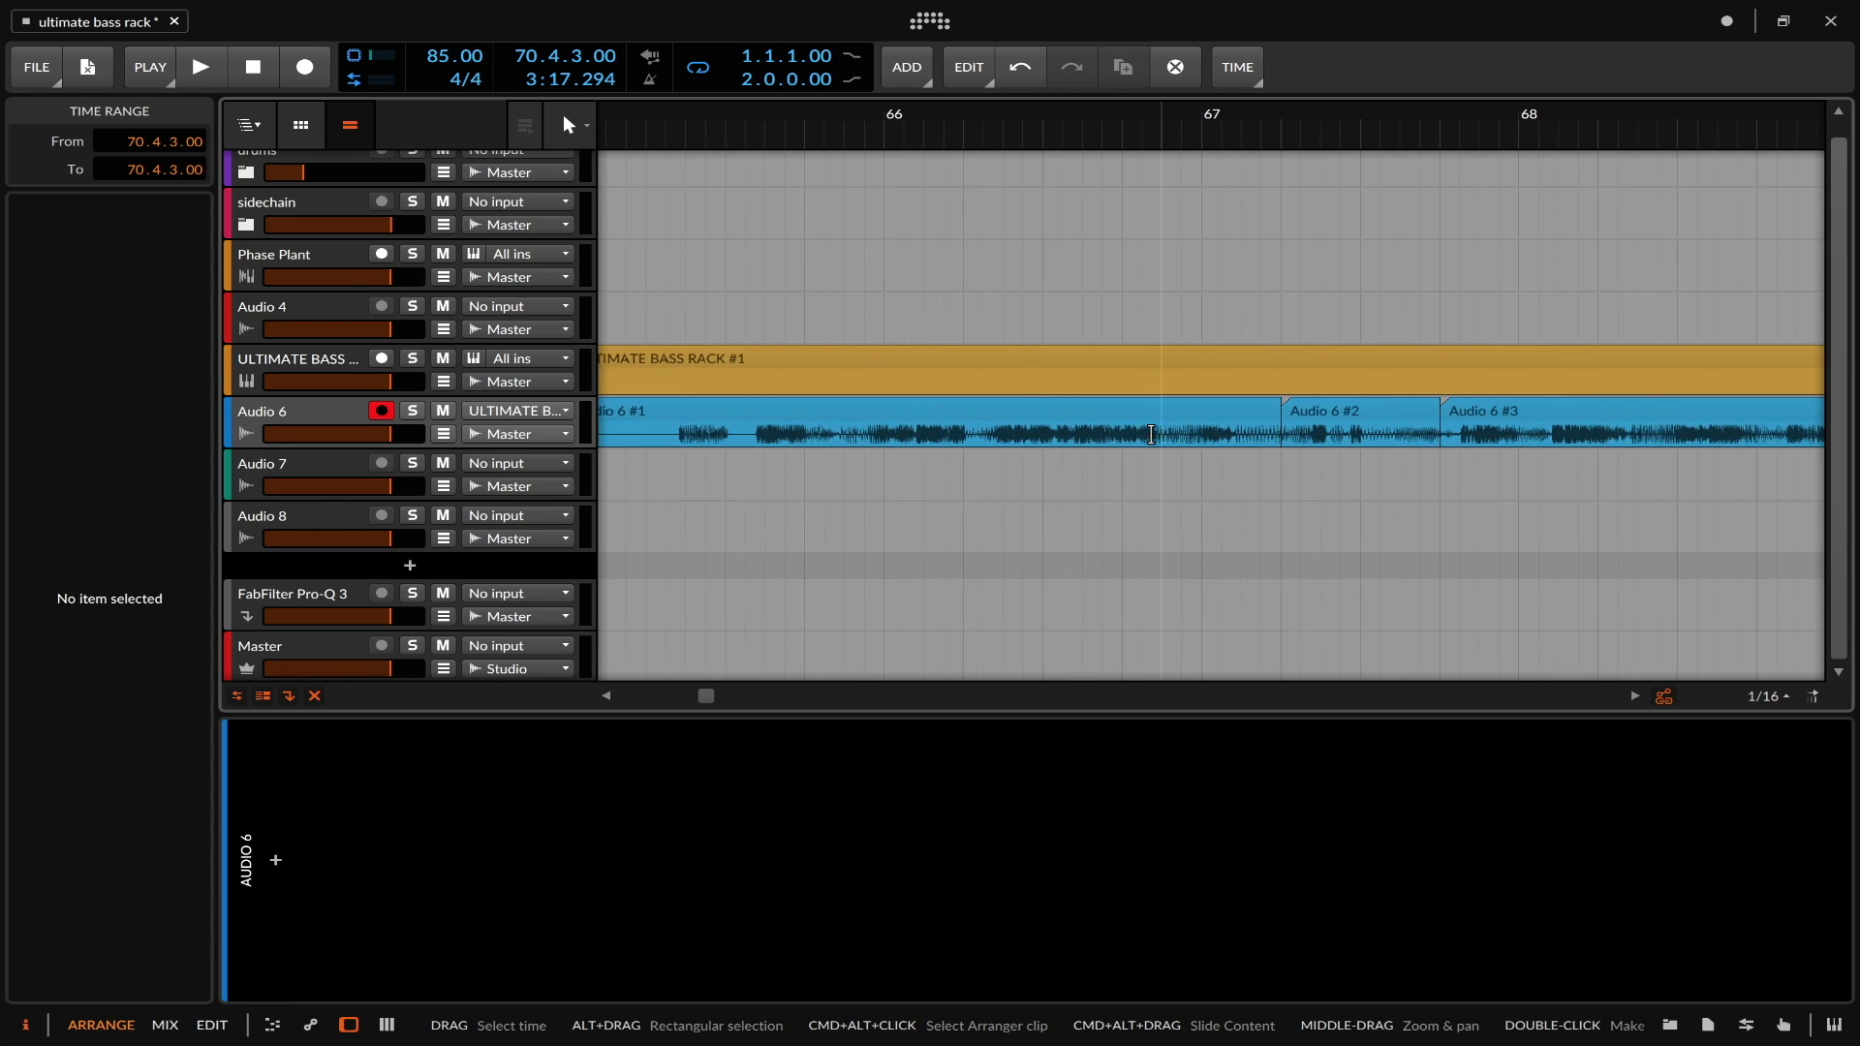
left_click(1354, 411)
scroll(1354, 409, "right", 6)
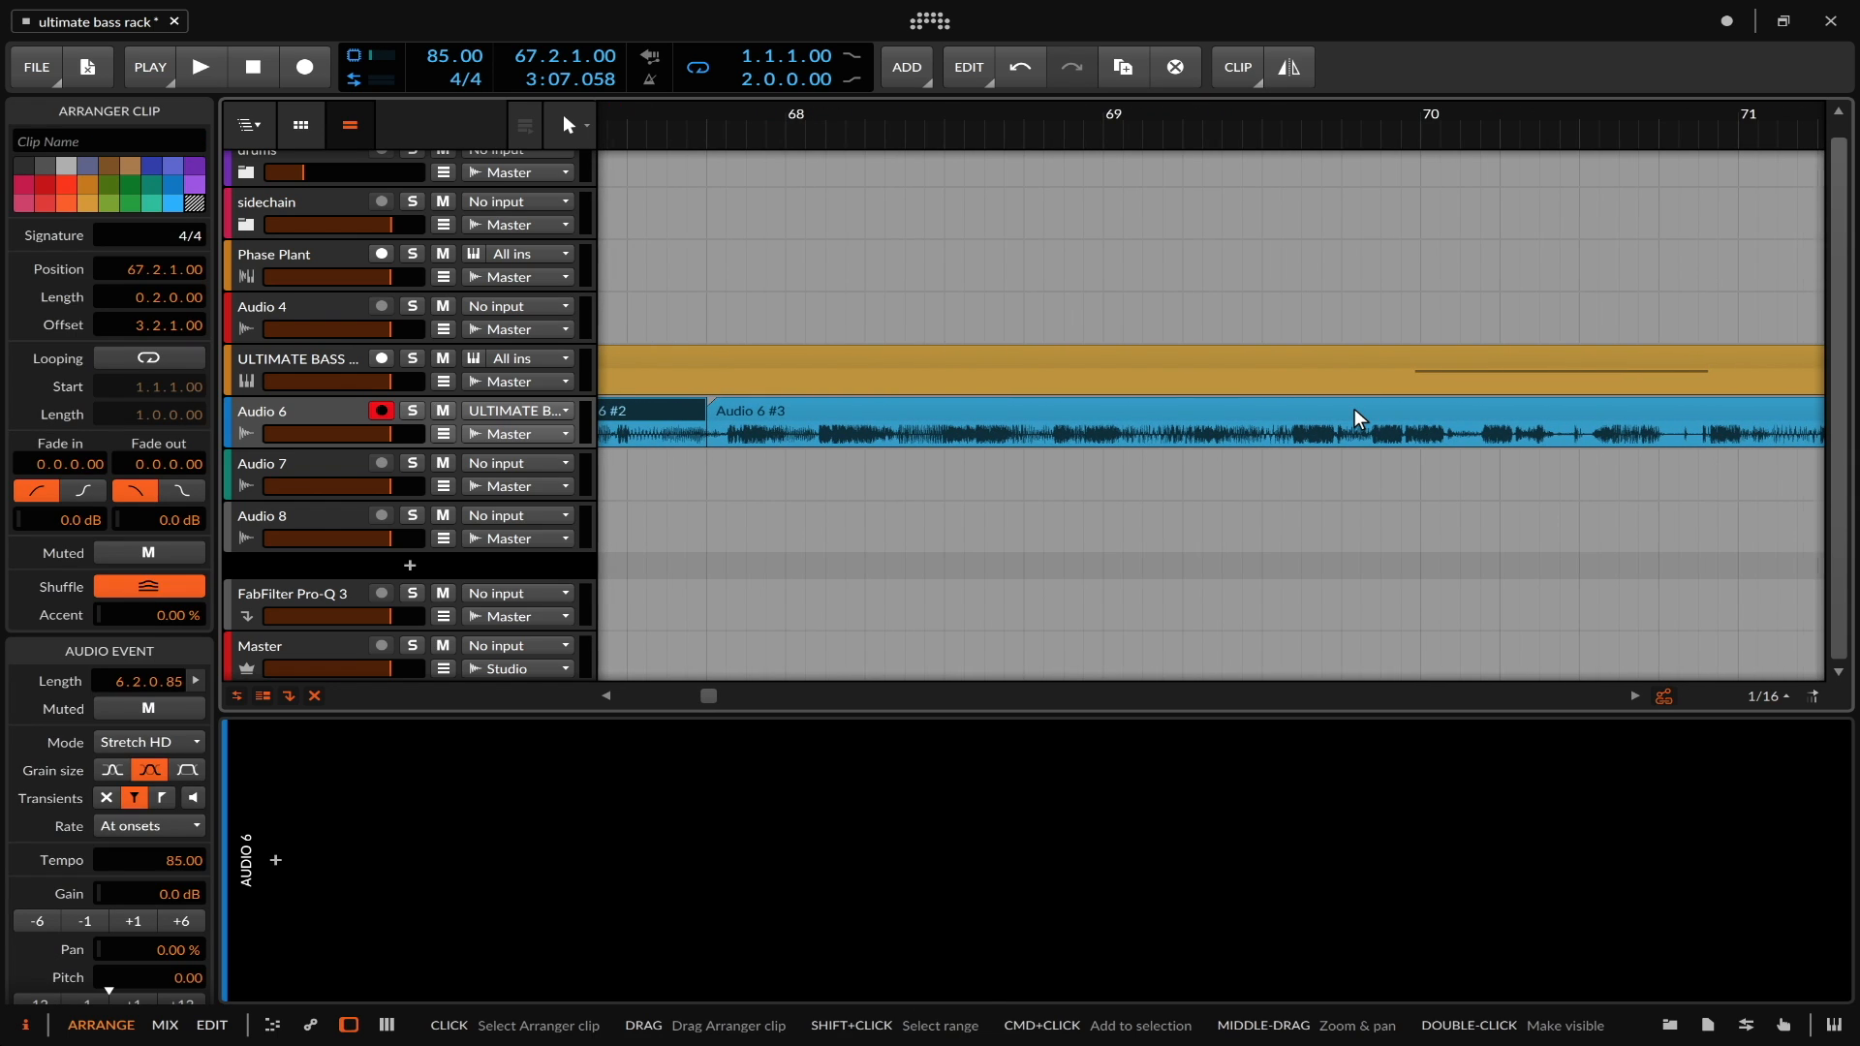
scroll(1355, 409, "left", 3)
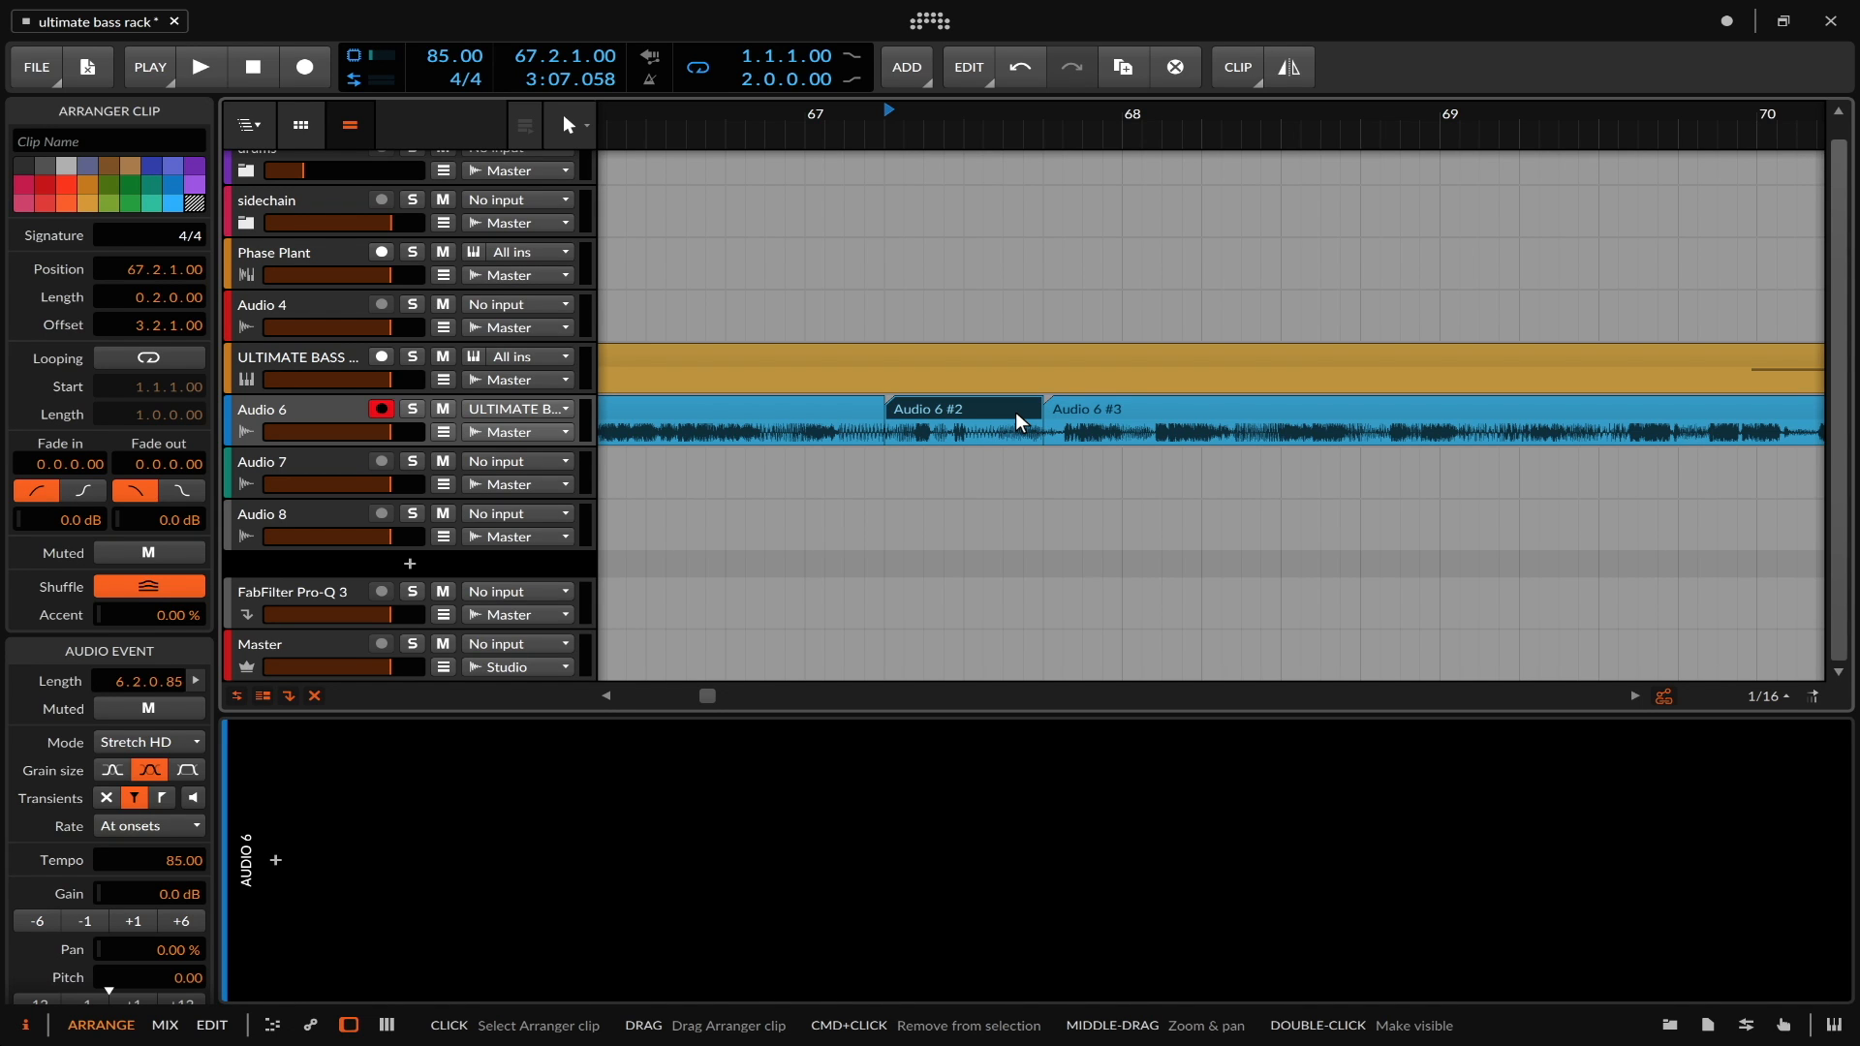
scroll(1015, 418, "left", 1)
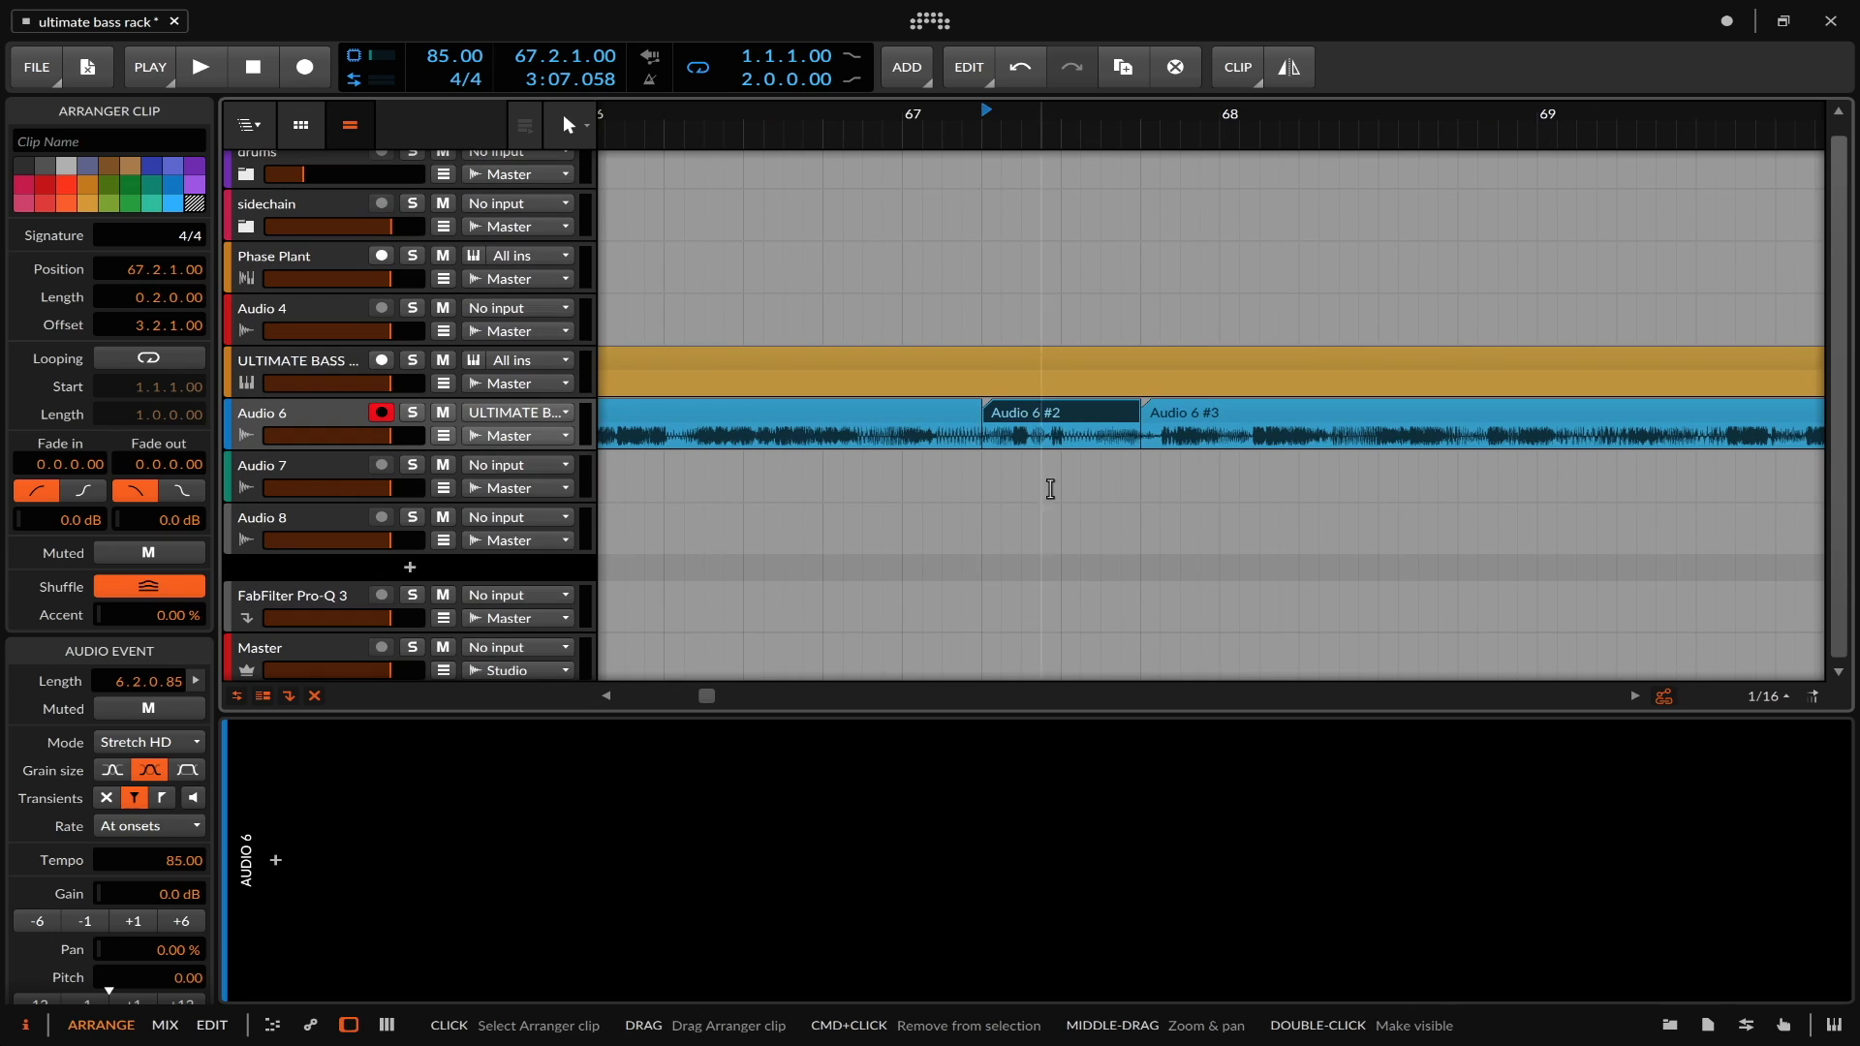
scroll(1097, 414, "right", 1)
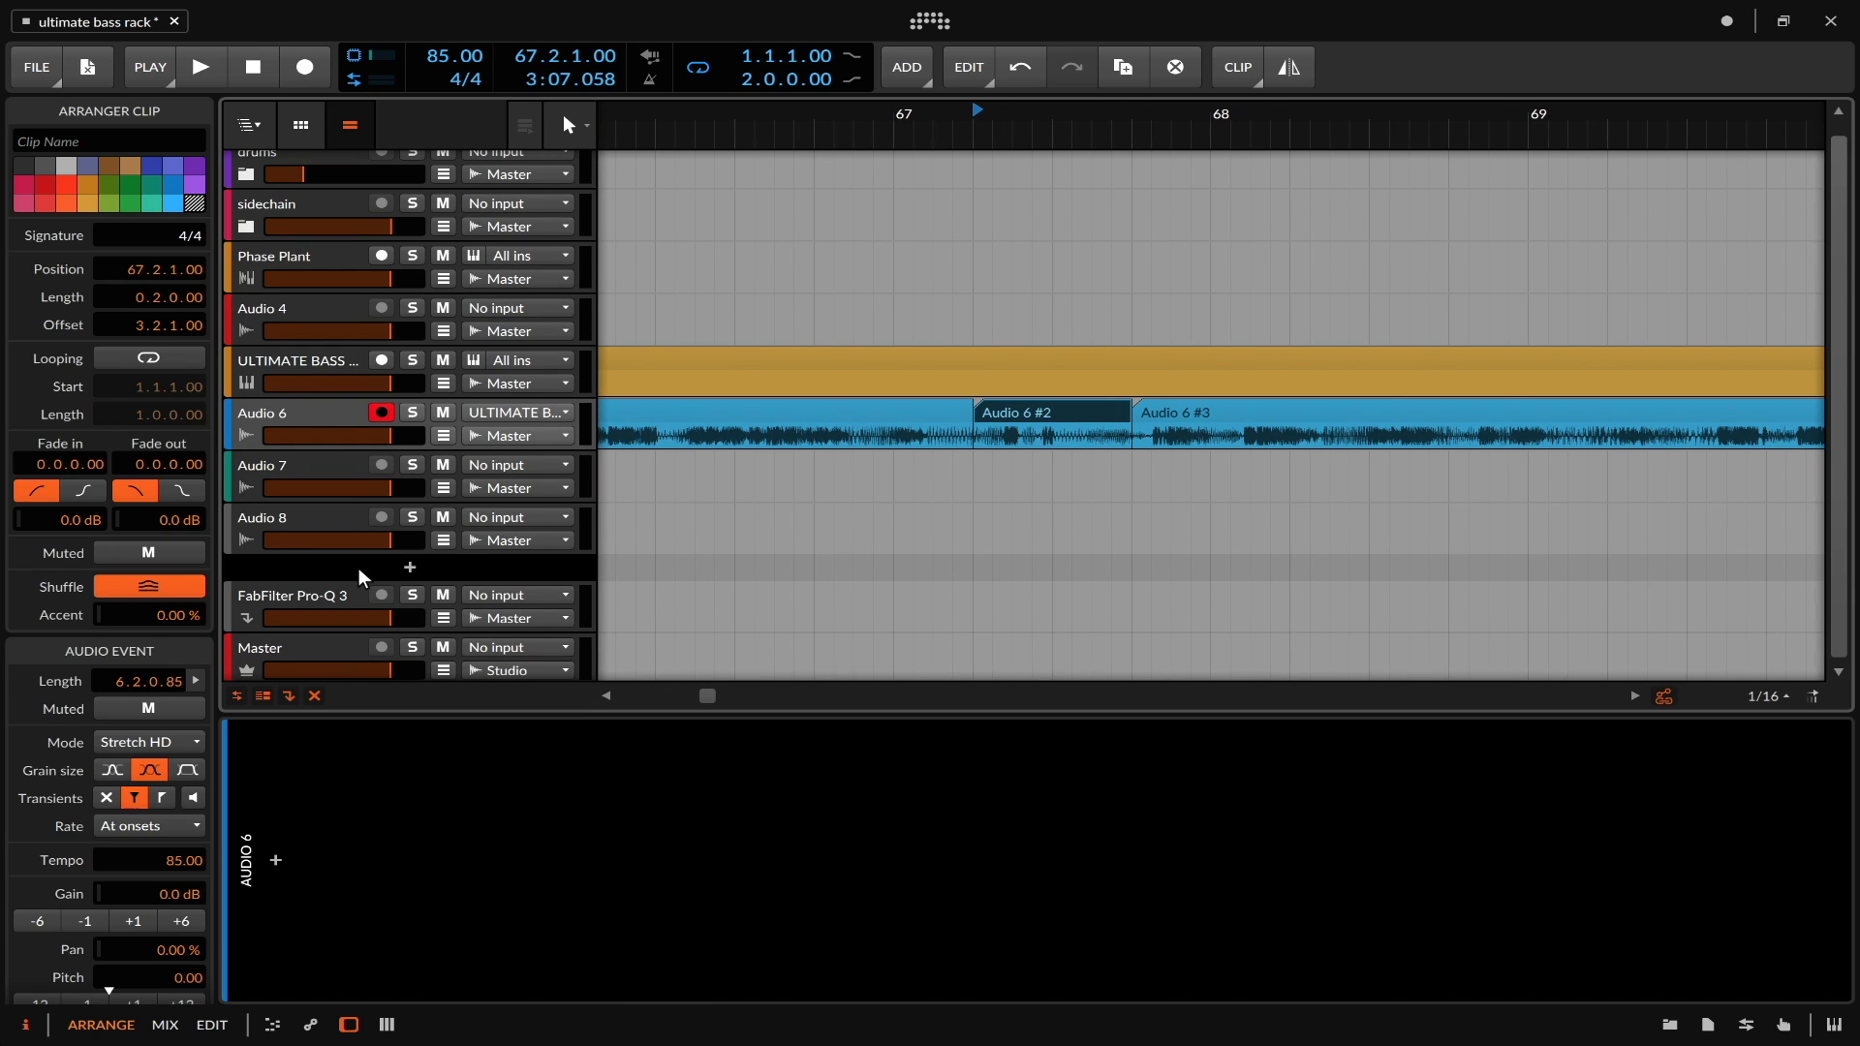
- Examine the sampler and FX devices on the ULTIMATE BASS RACK track
left_click(269, 363)
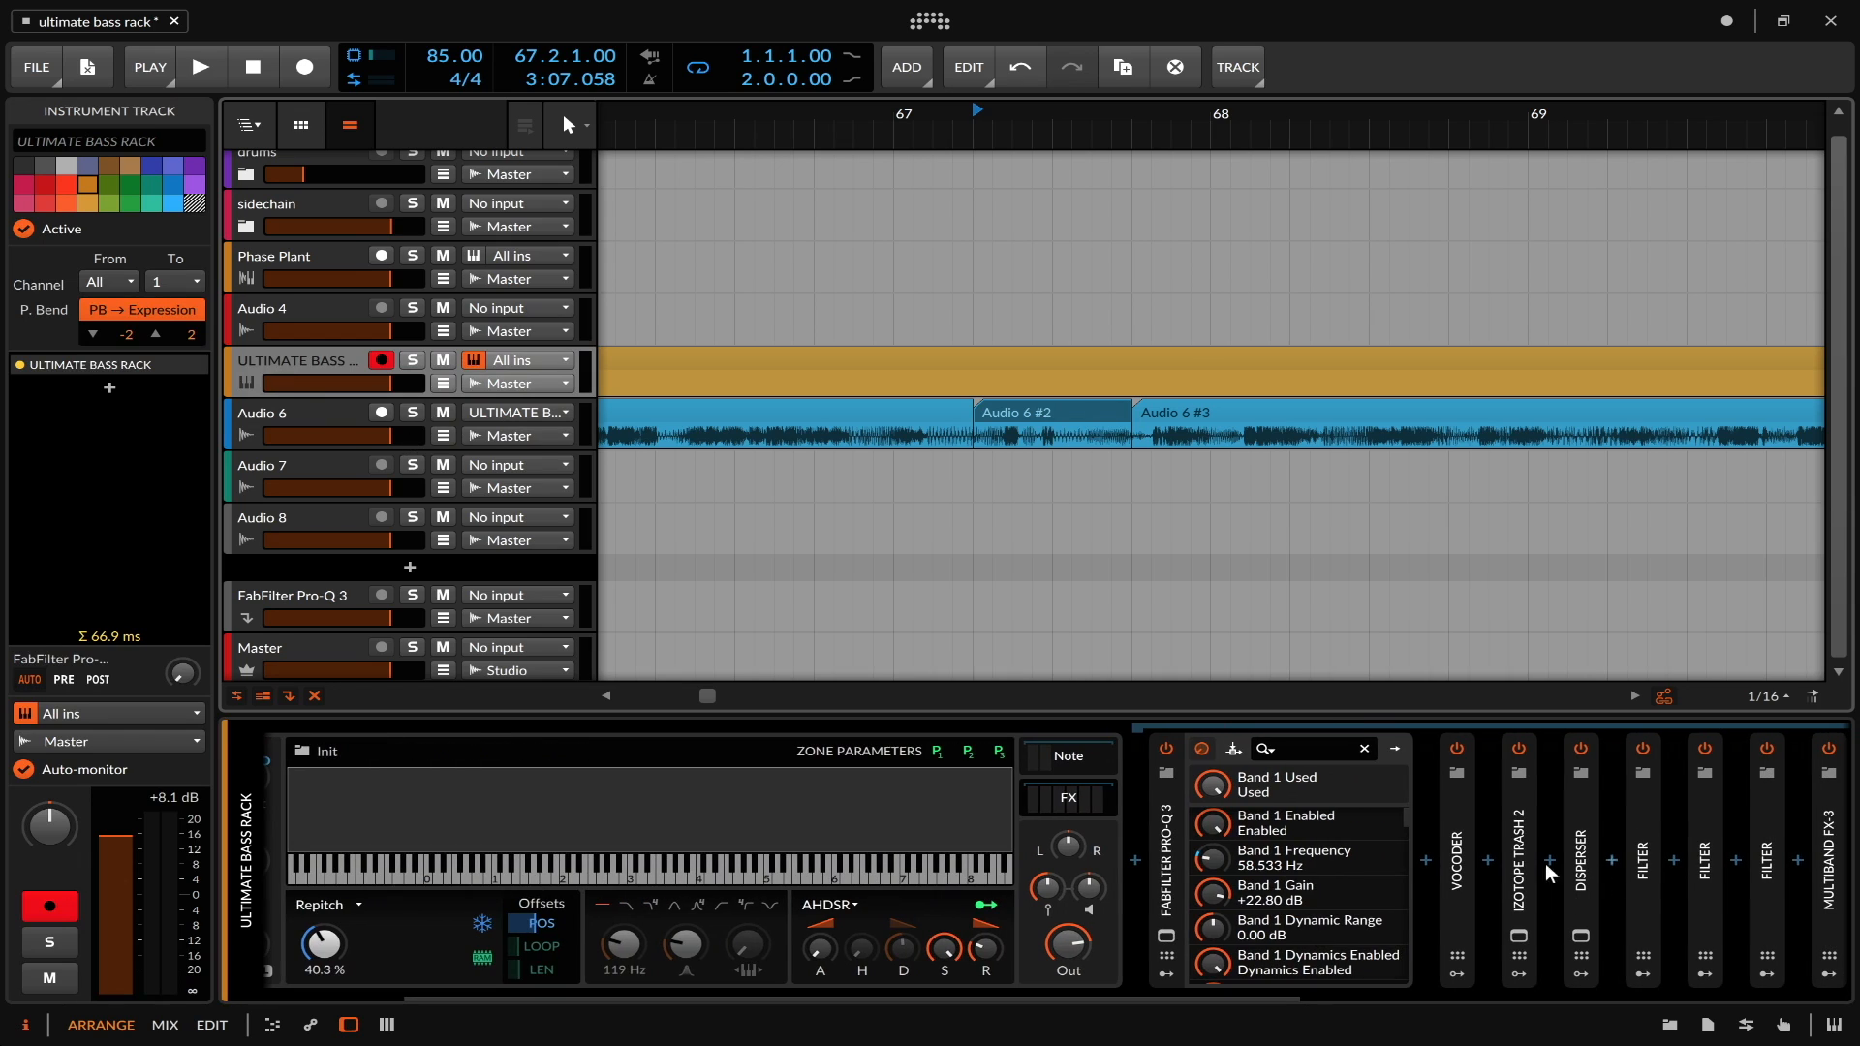
scroll(1059, 469, "right", 4)
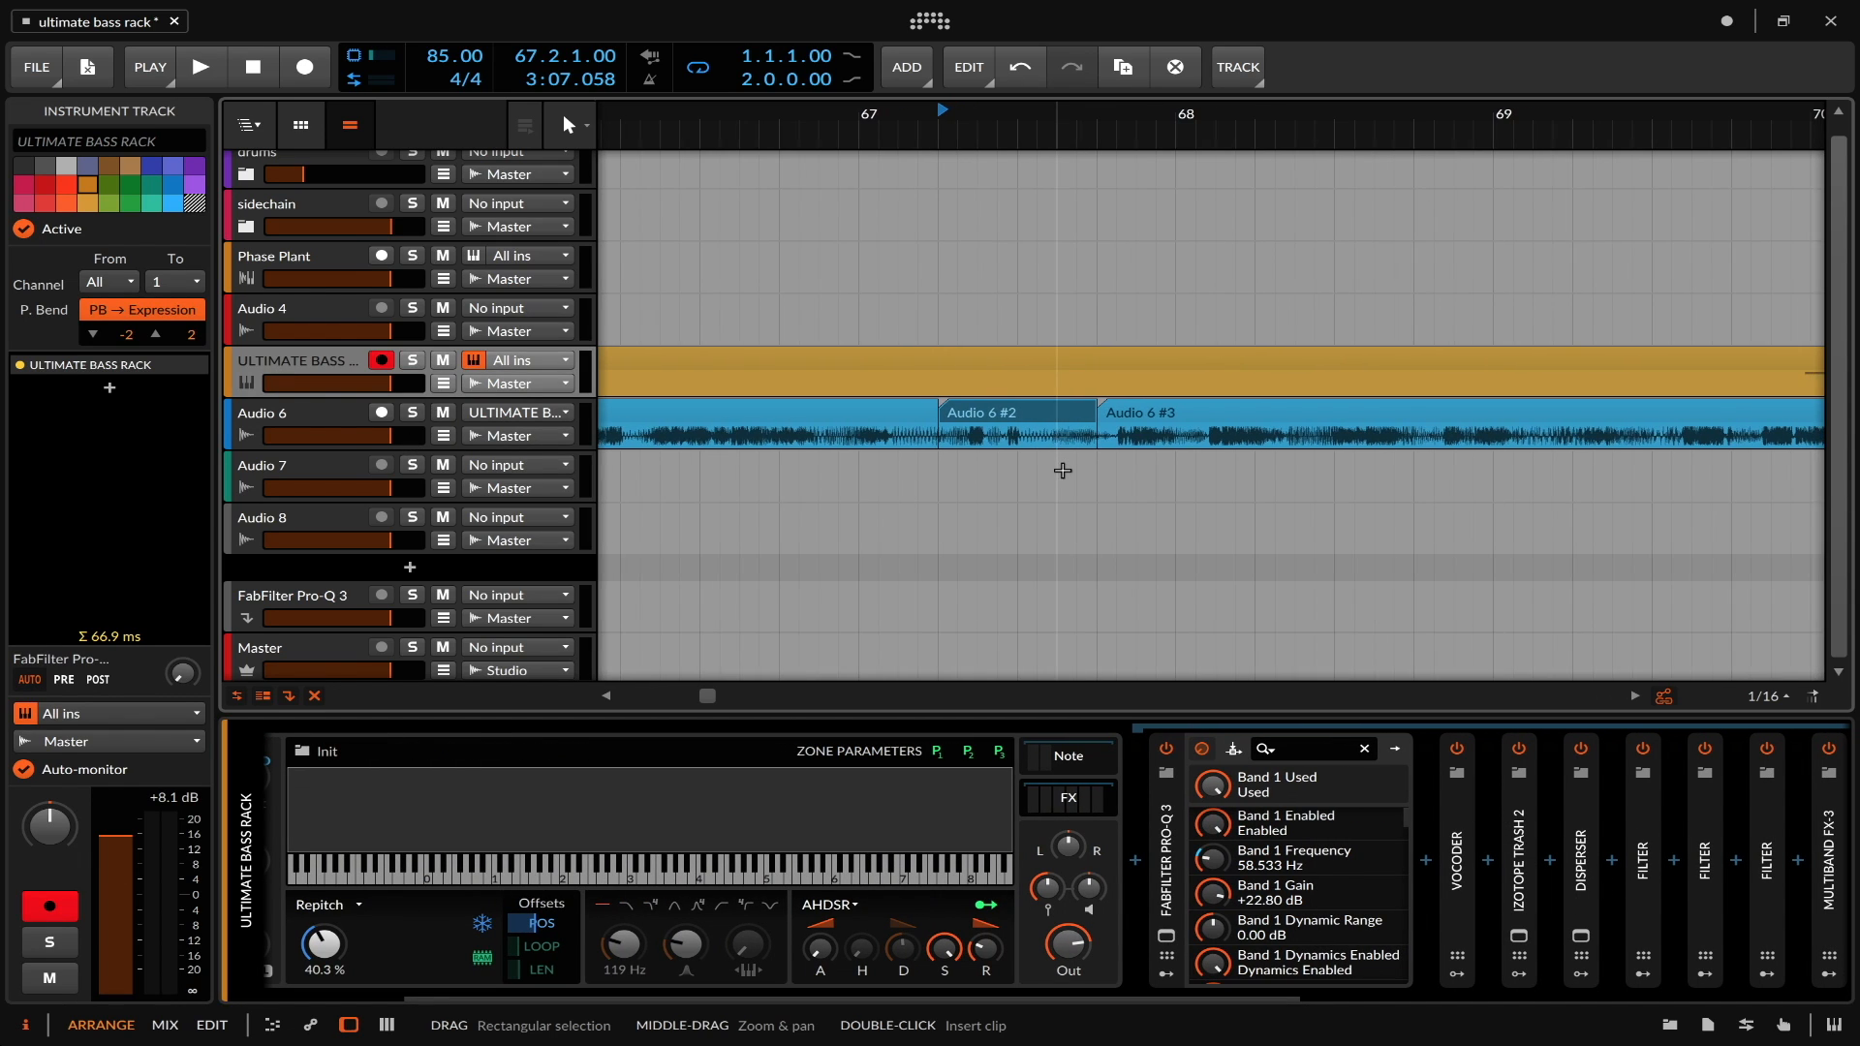
scroll(1186, 779, "right", 2)
scroll(1186, 779, "right", 1)
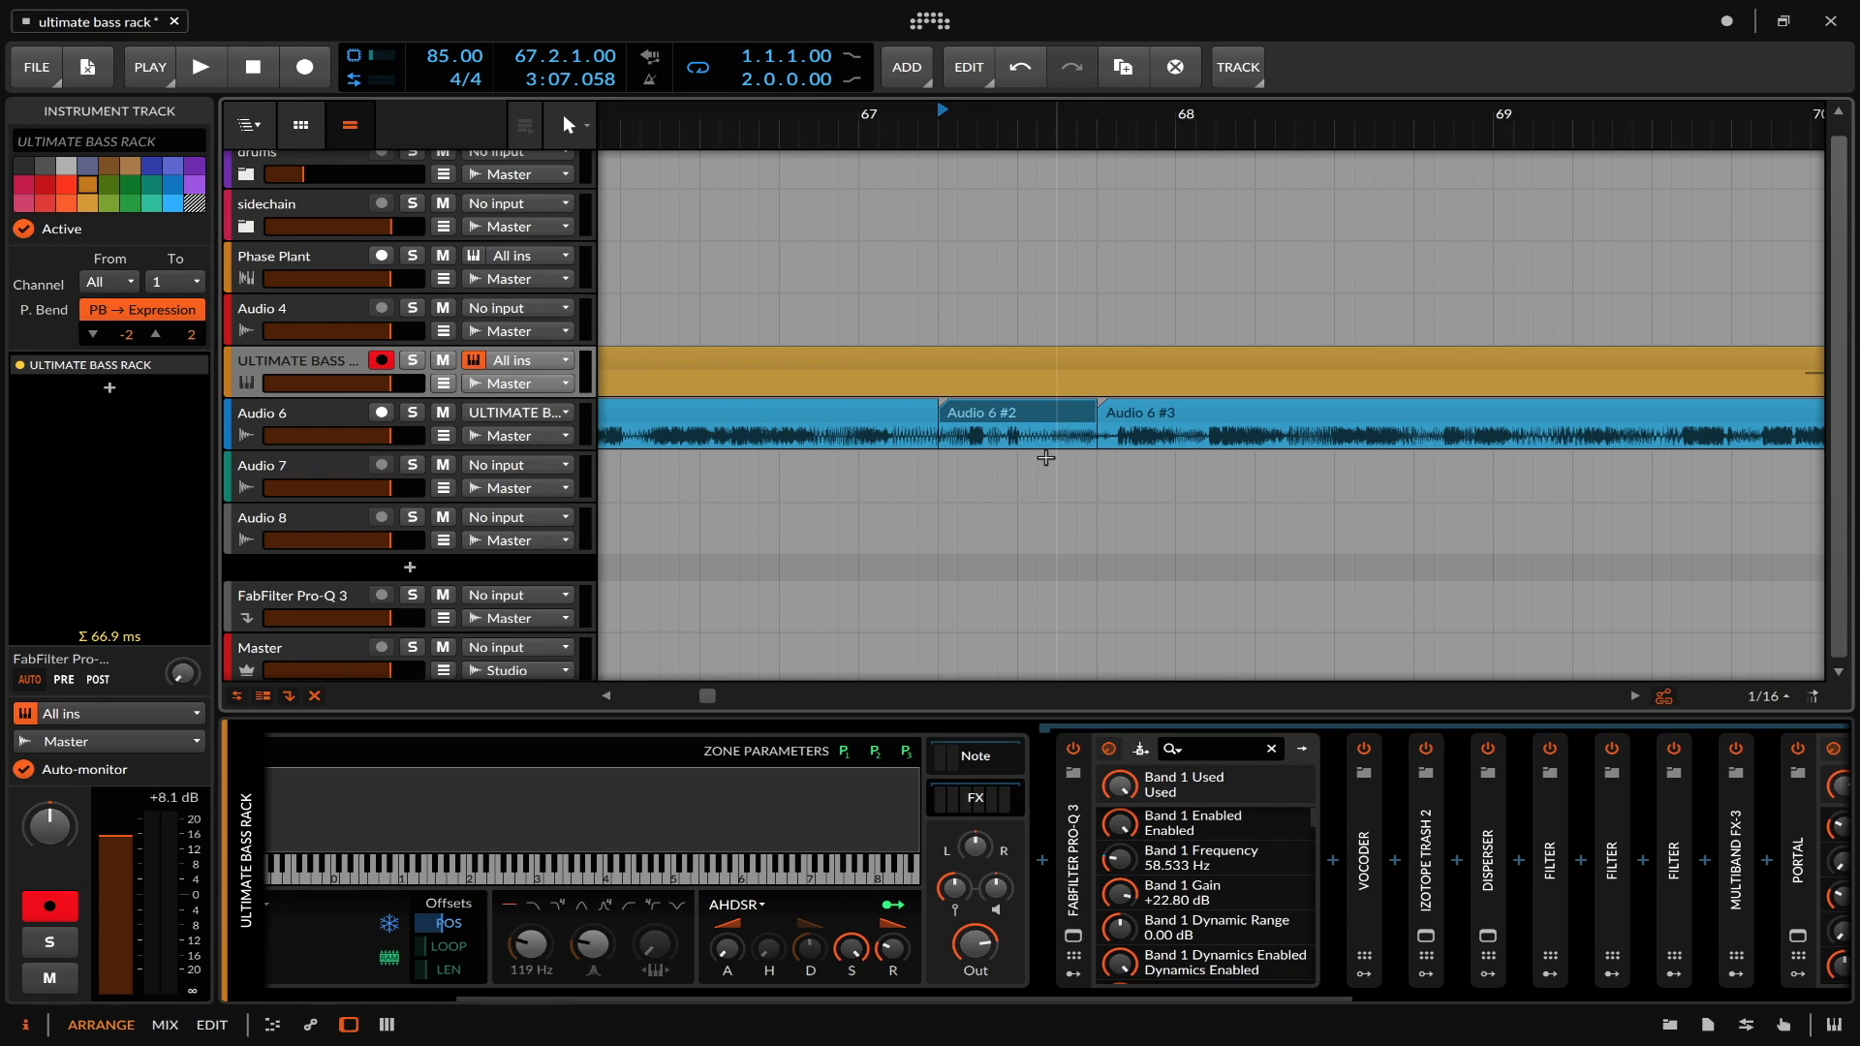
- Play back the short Audio 6 clip from 67.2.1
left_click(1034, 414)
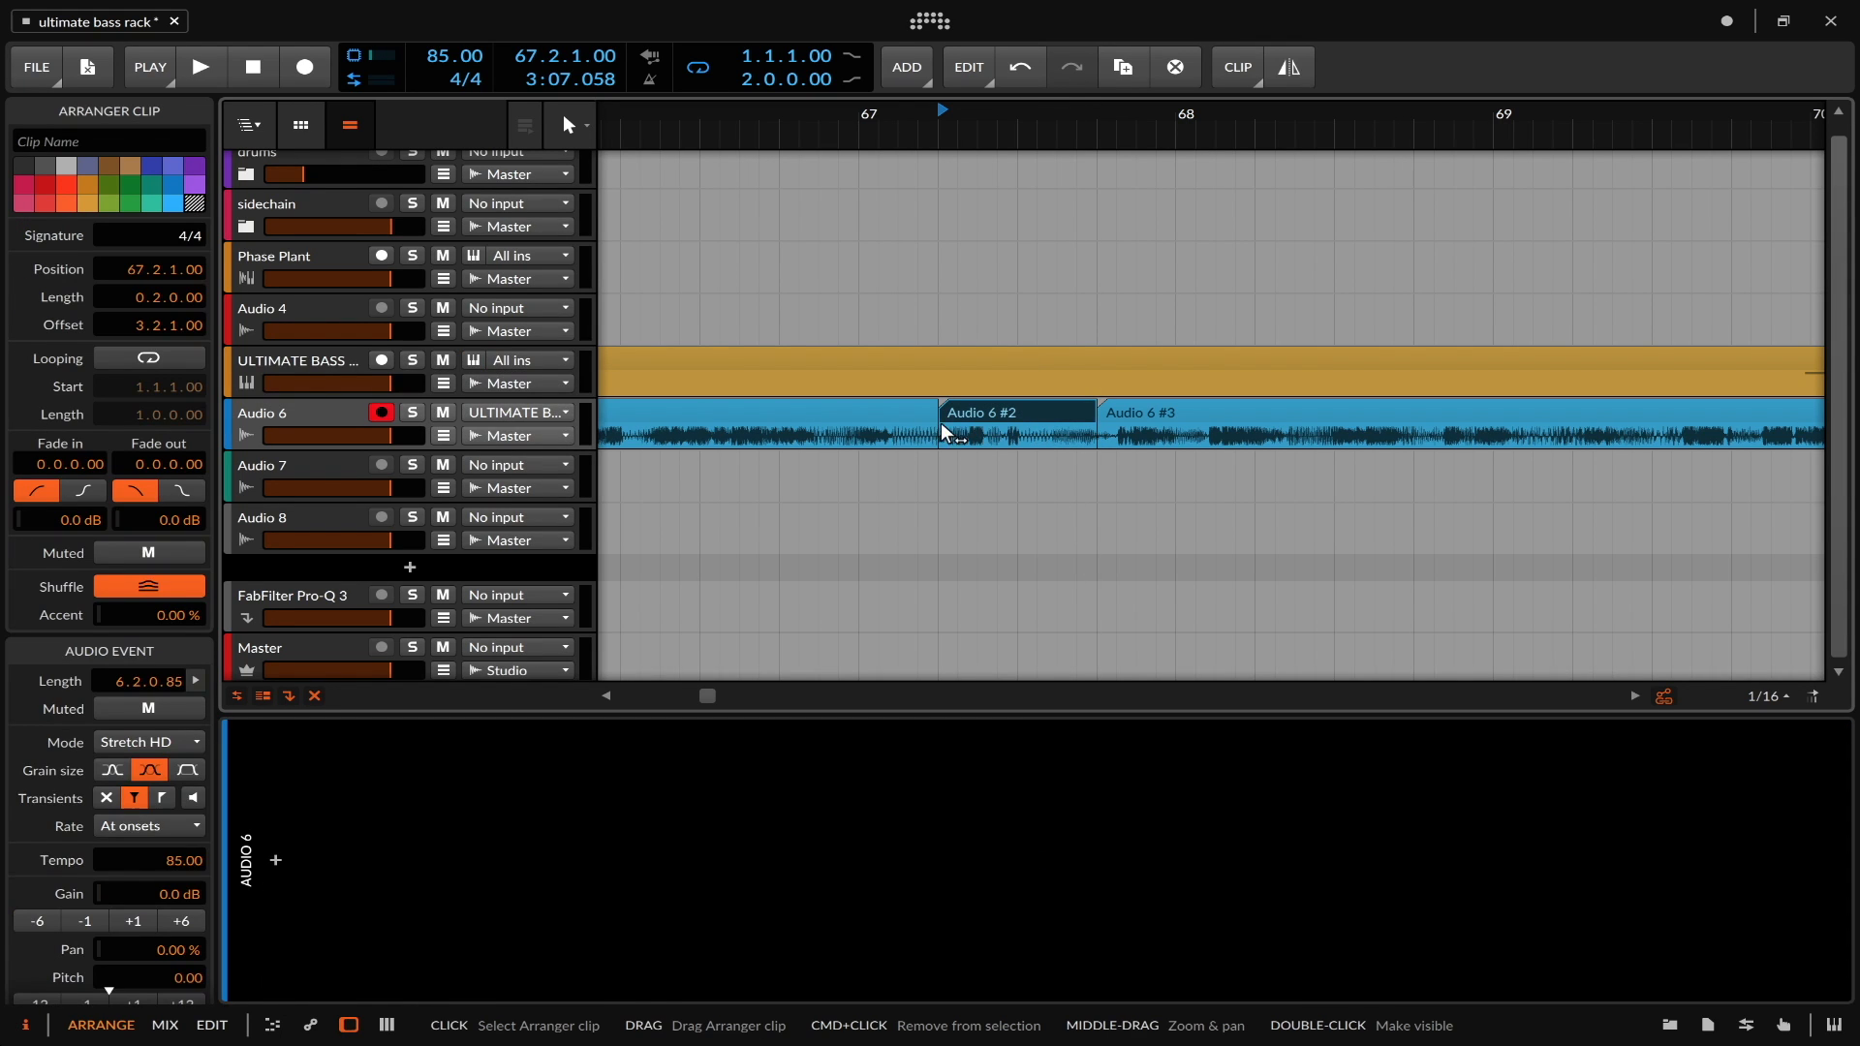
scroll(869, 434, "down", 3)
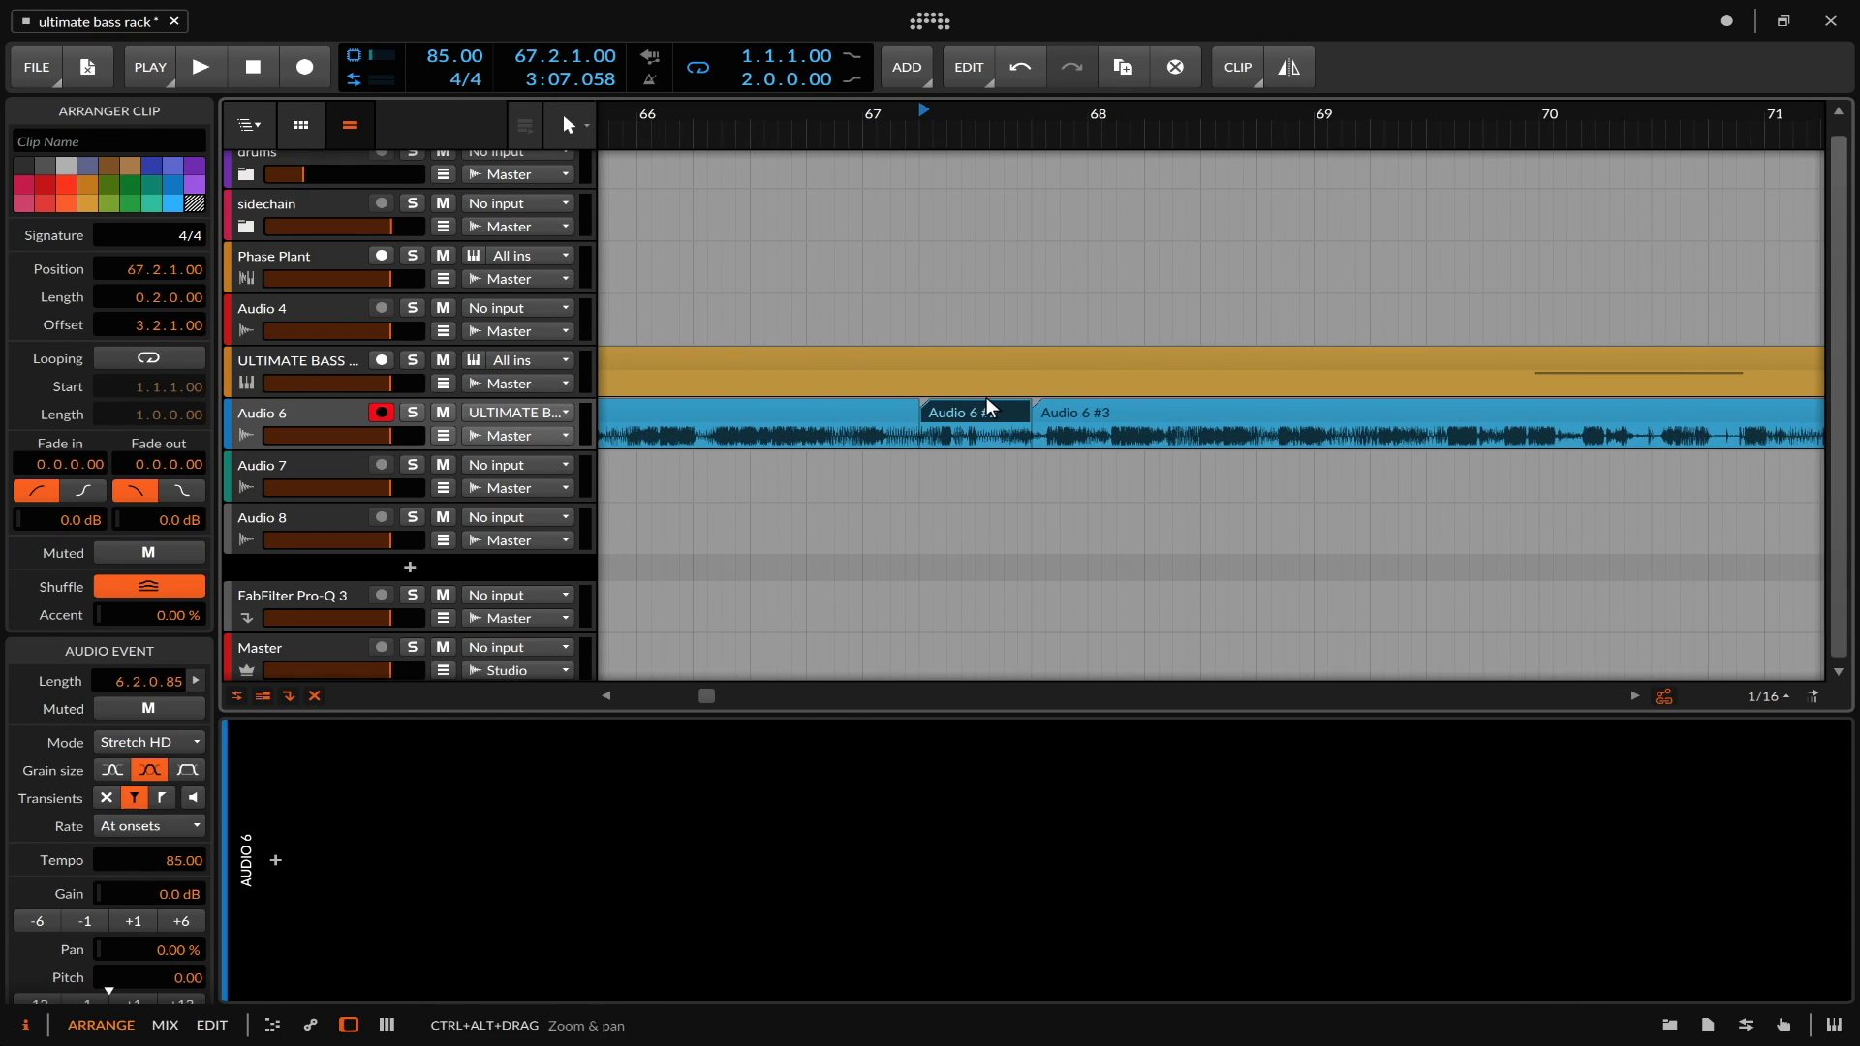
key("space")
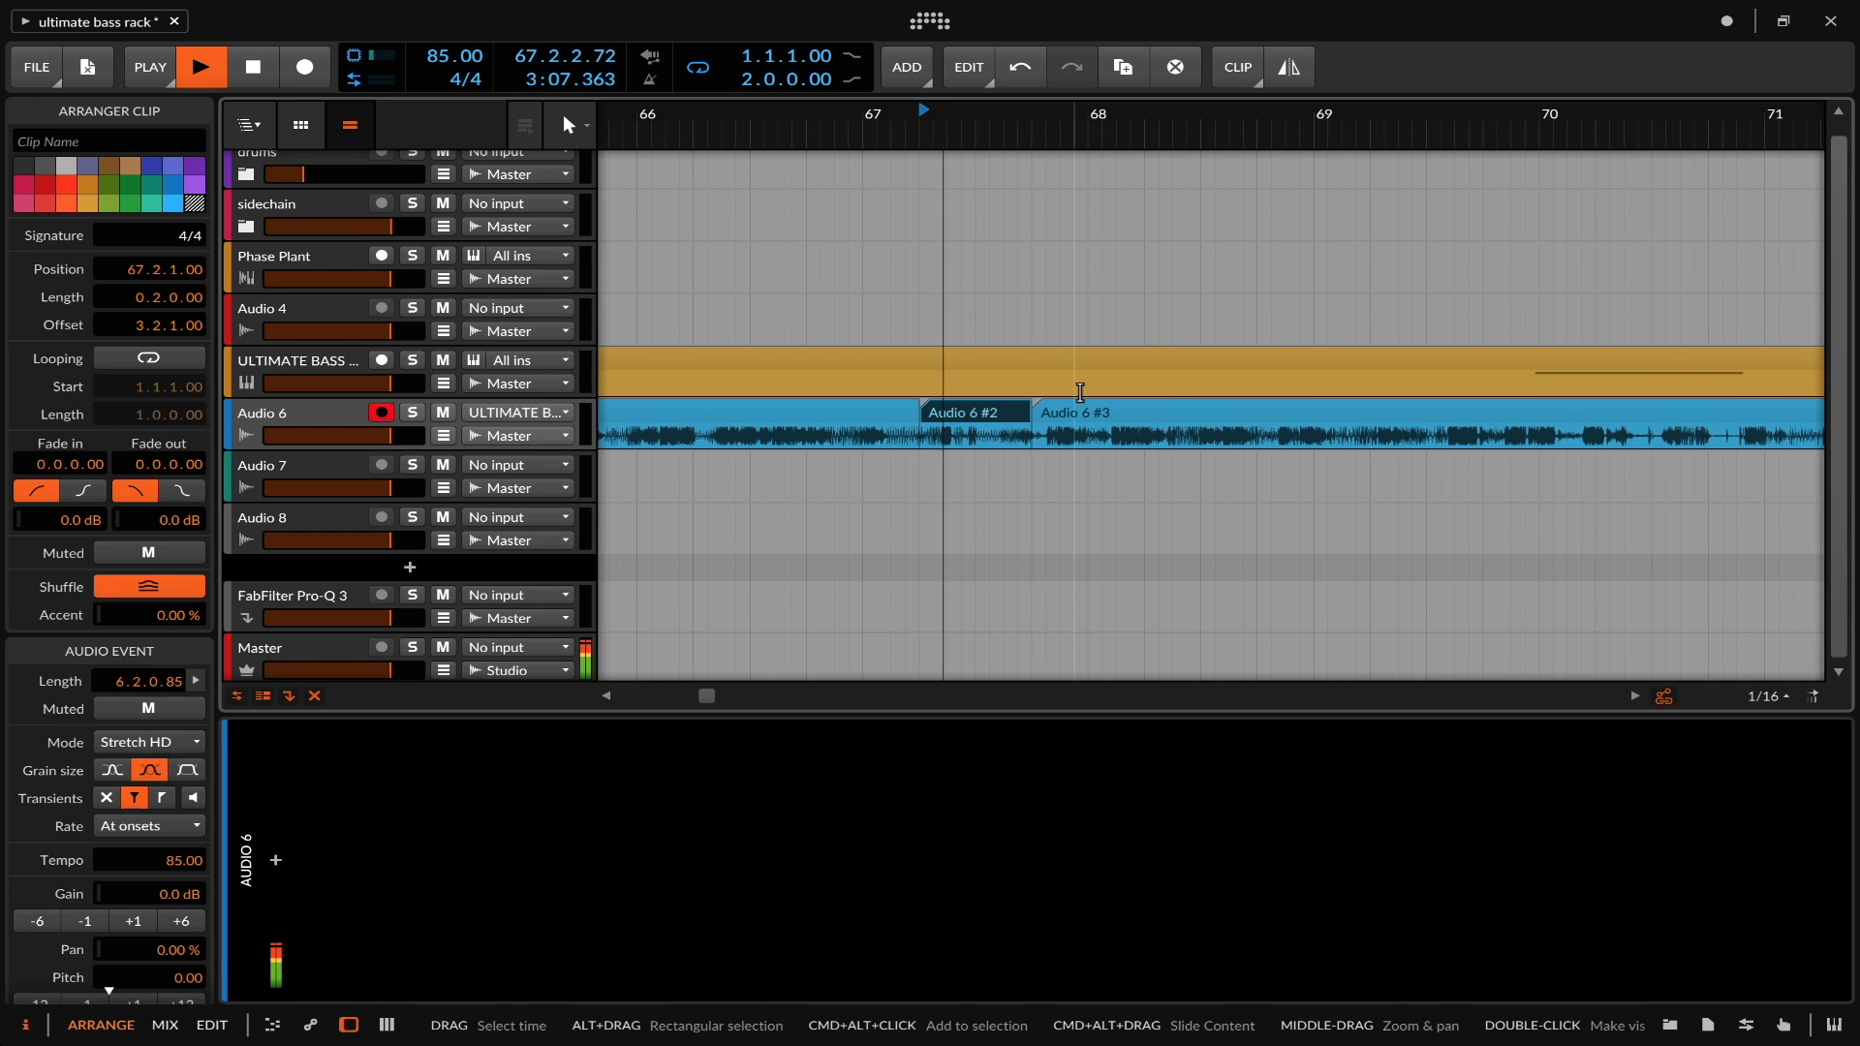
key("space")
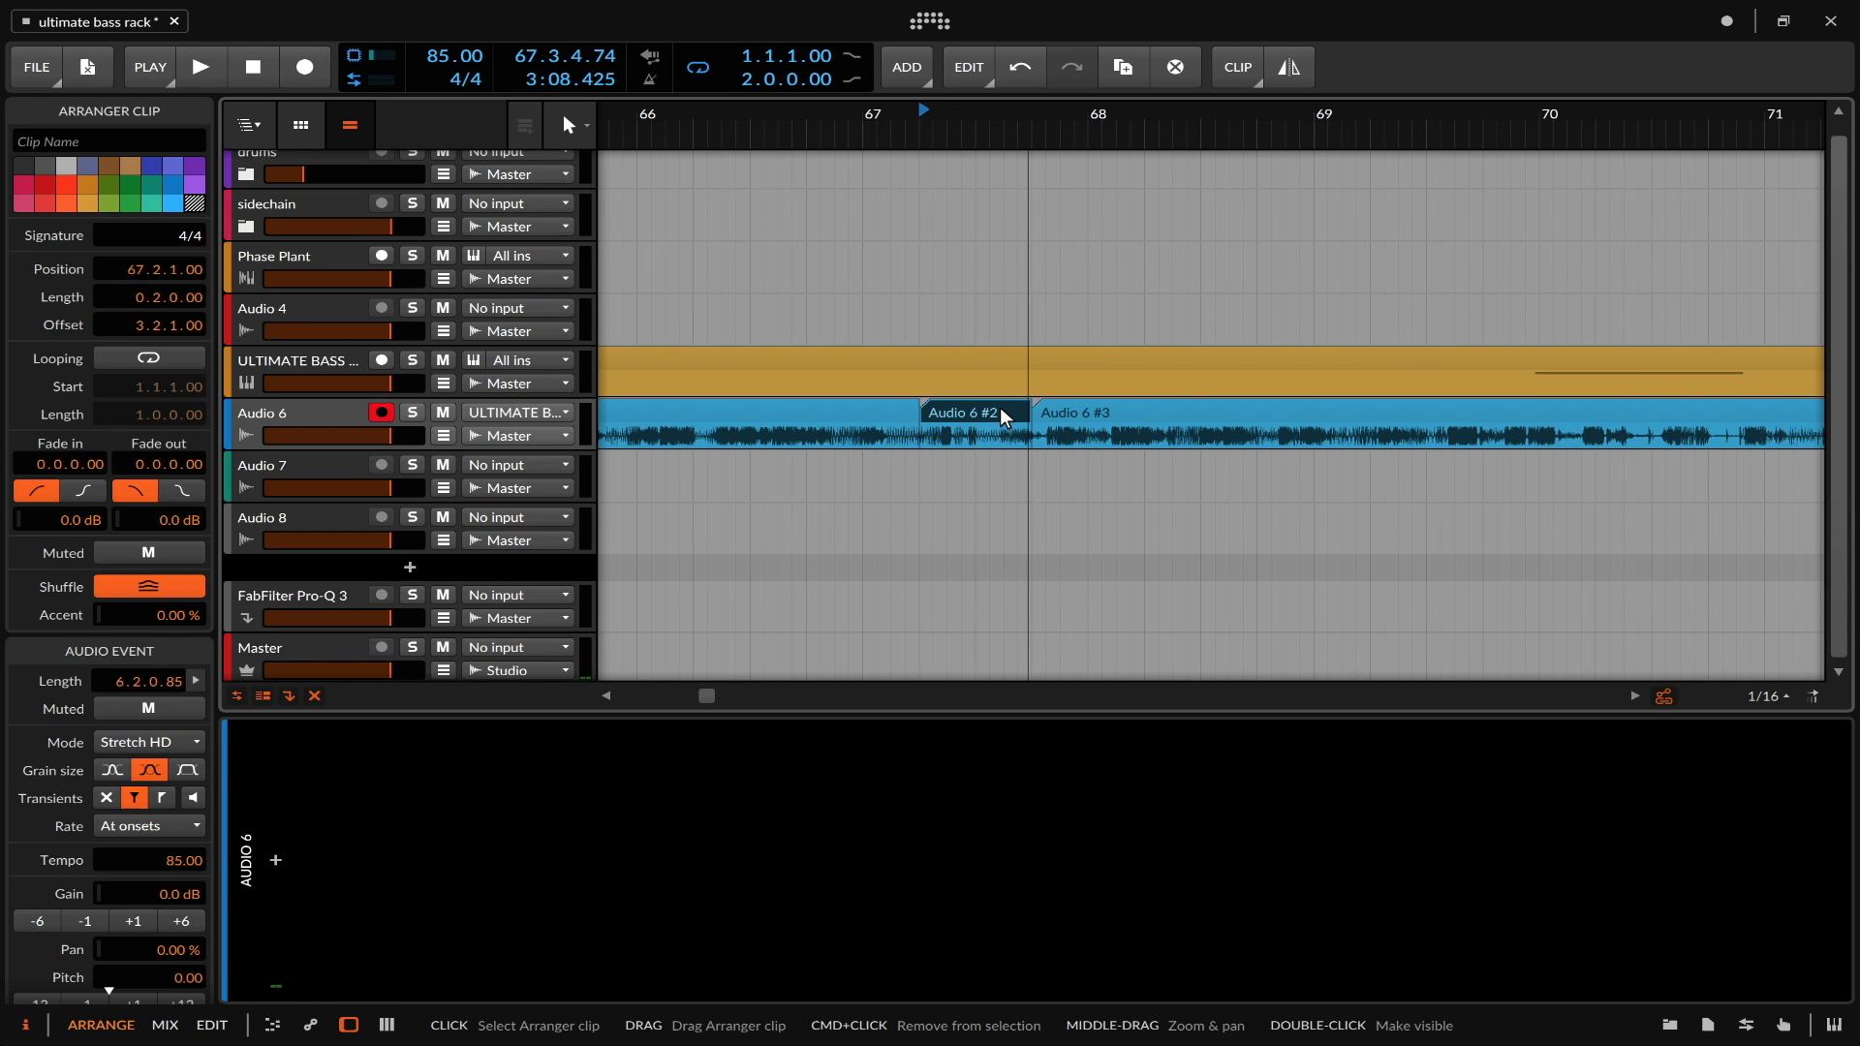
- Move the short clip at 67.2.1 from the Audio 6 track onto the Audio 7 track, keeping its position
scroll(999, 411, "up", 5)
scroll(1000, 414, "down", 2)
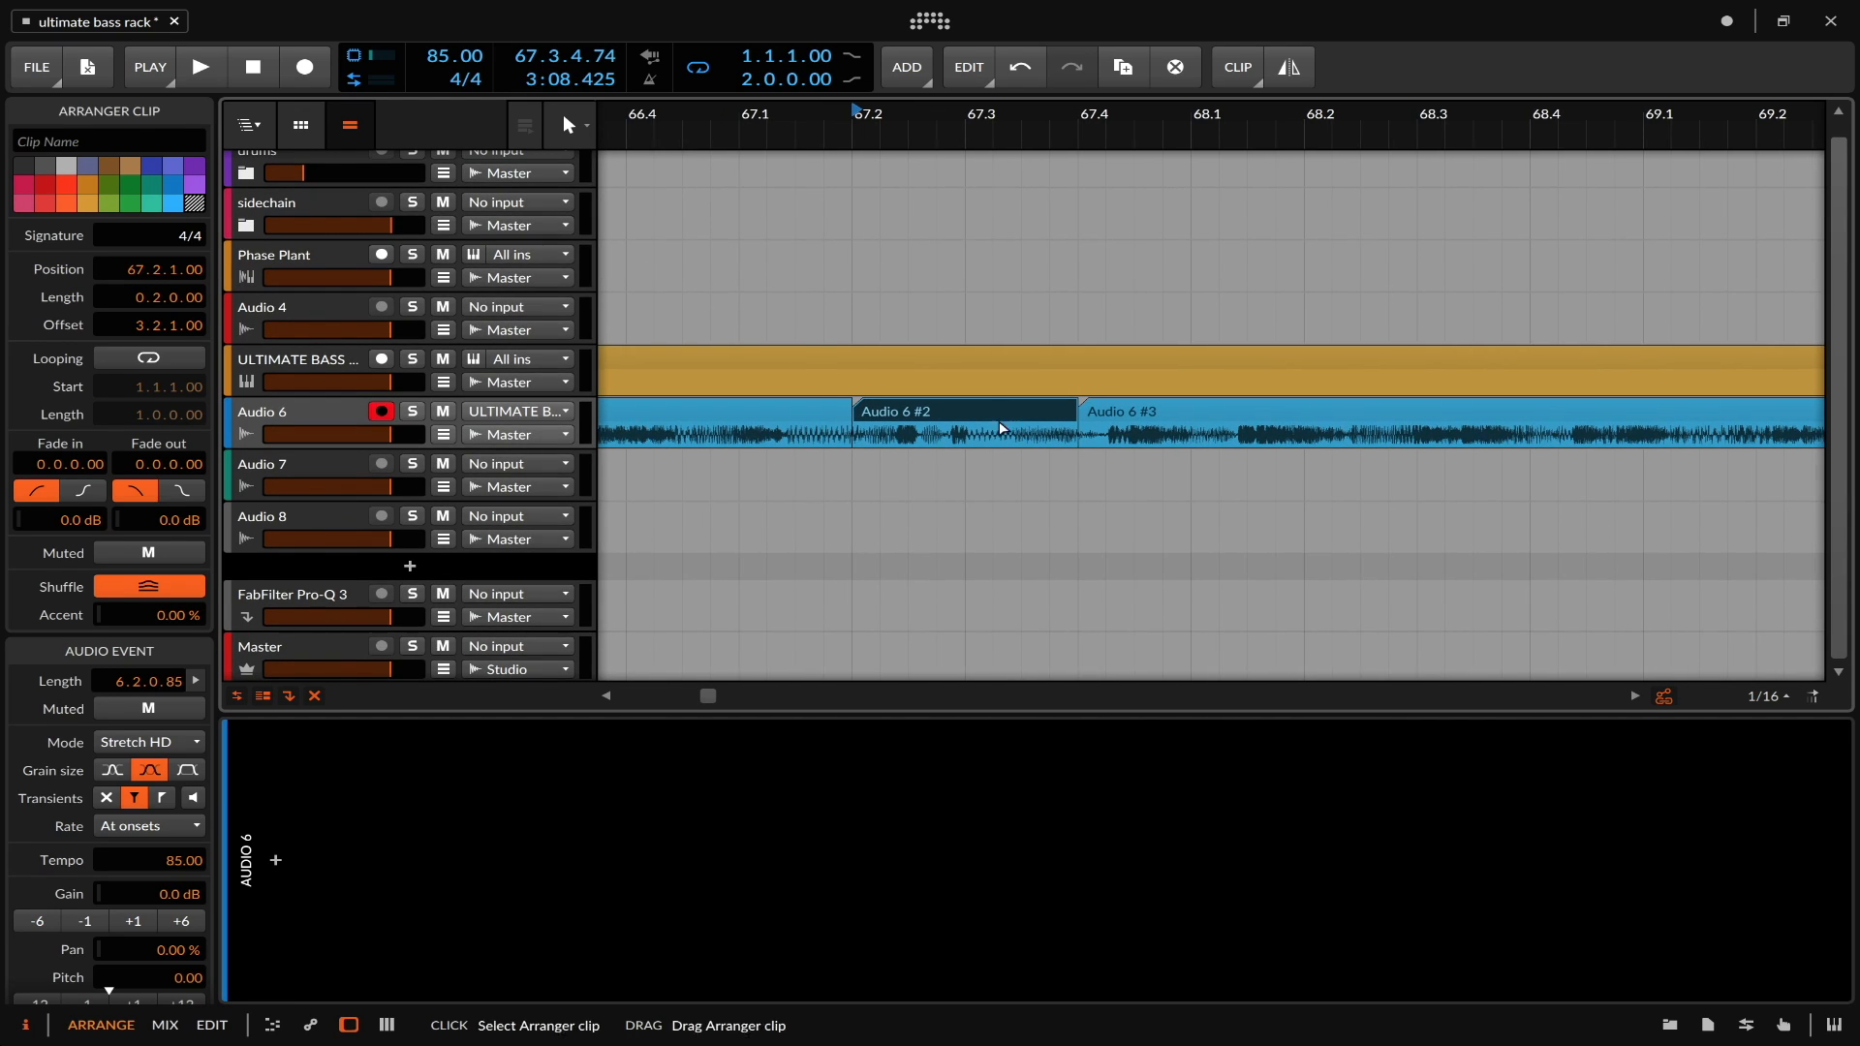
left_click_drag(998, 407, 998, 460)
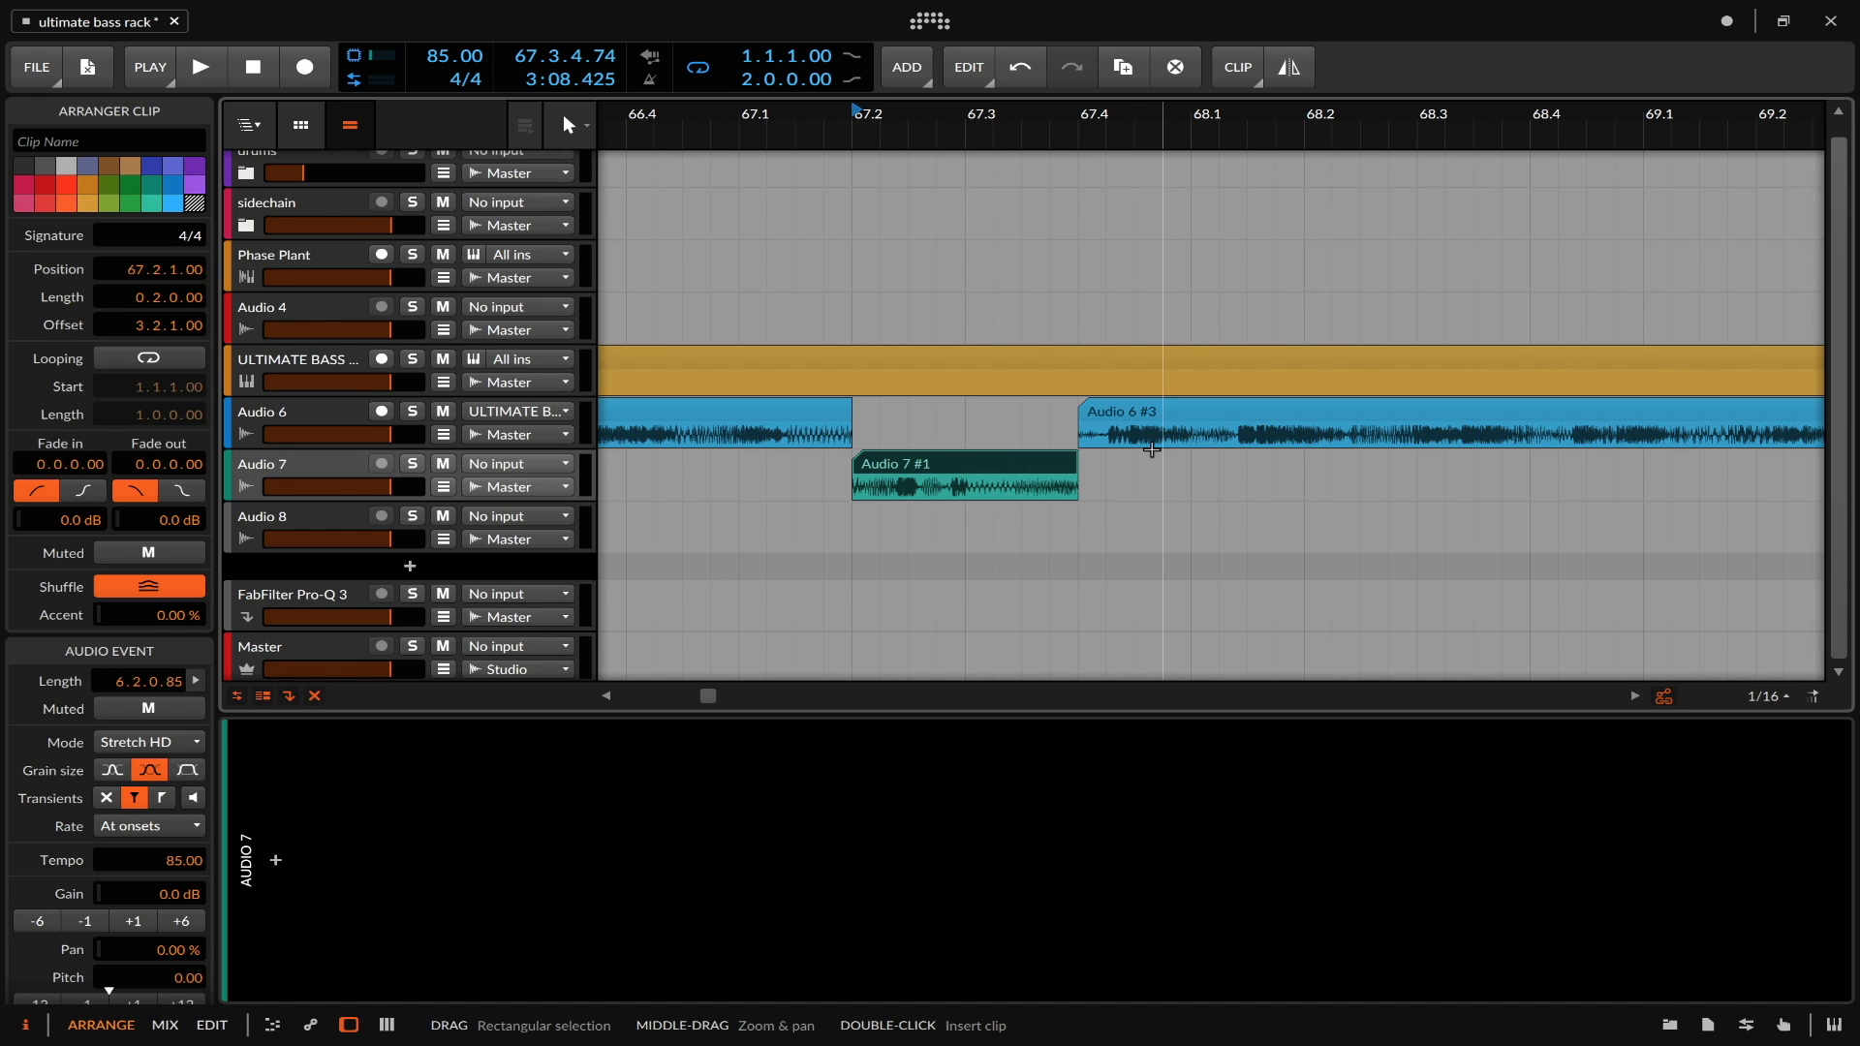
- Review the ULTIMATE BASS RACK device chain from the final limiter back to the sampler and select the Multiband FX-3 device
scroll(1153, 450, "right", 3)
scroll(1153, 450, "down", 4)
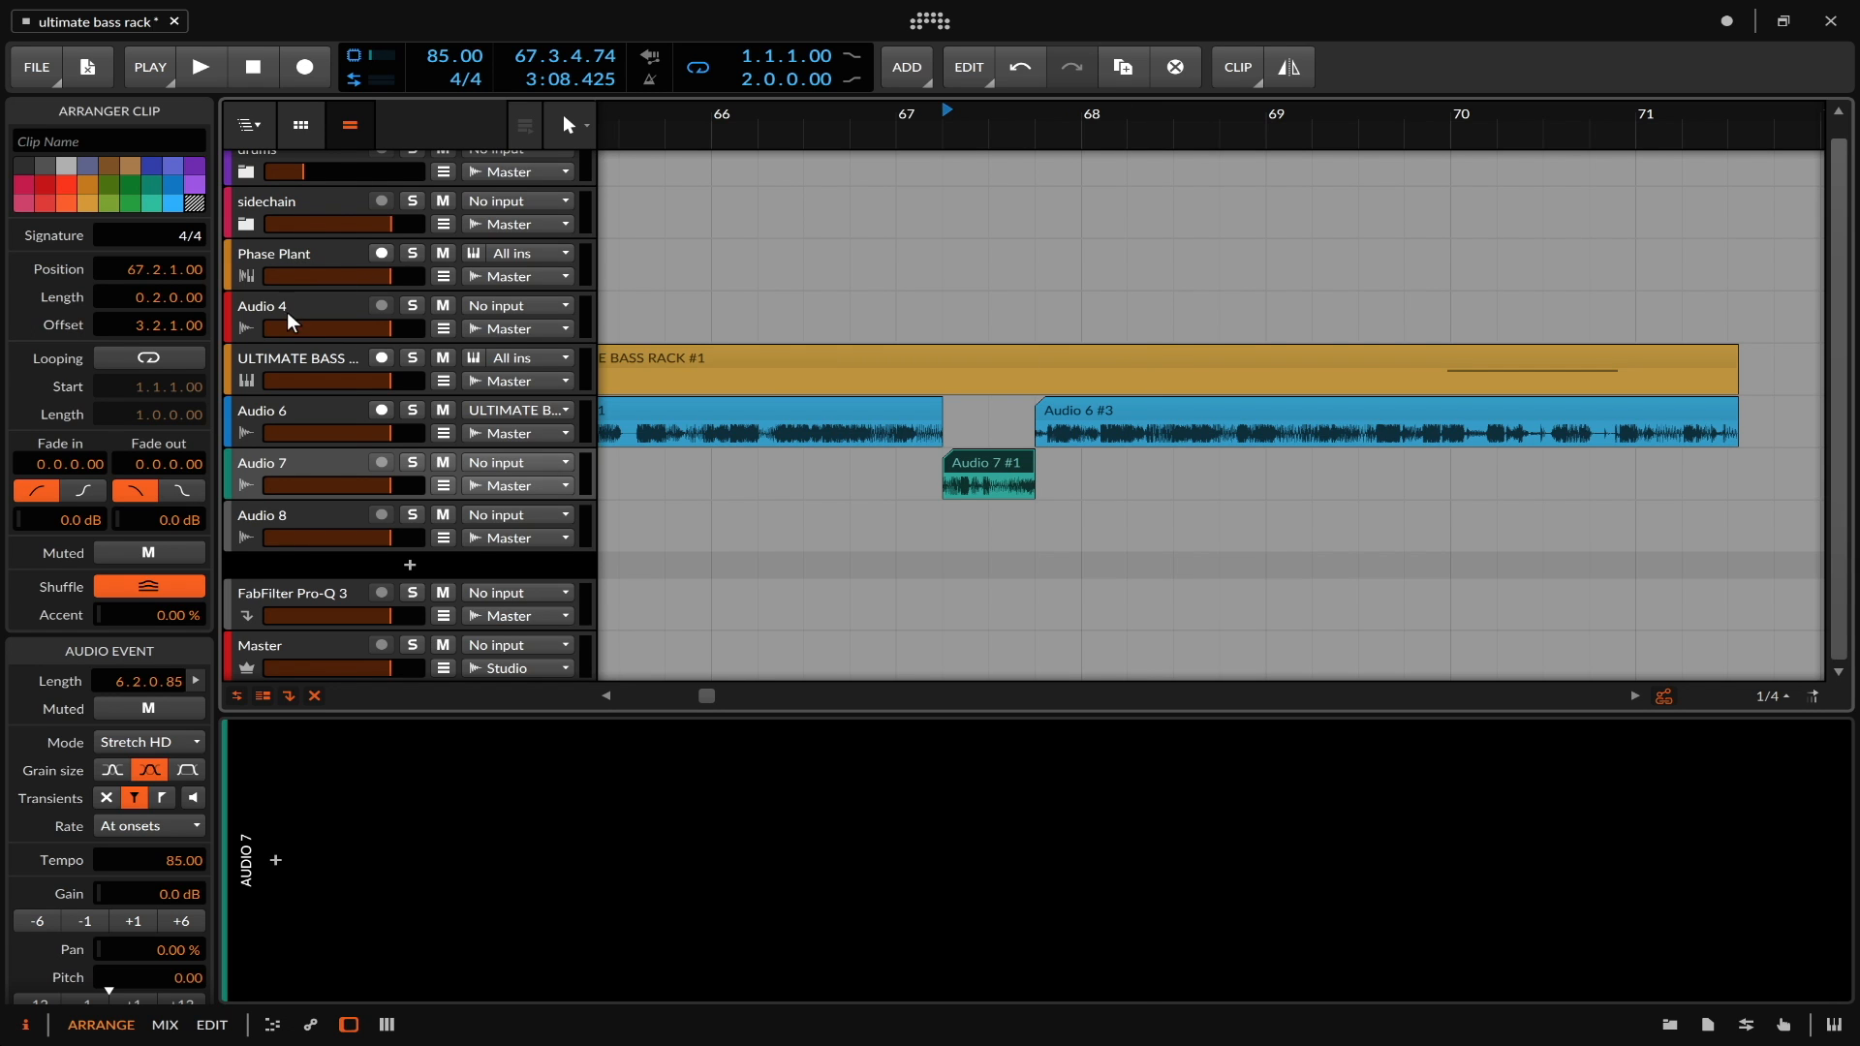
left_click(287, 355)
left_click(1109, 934)
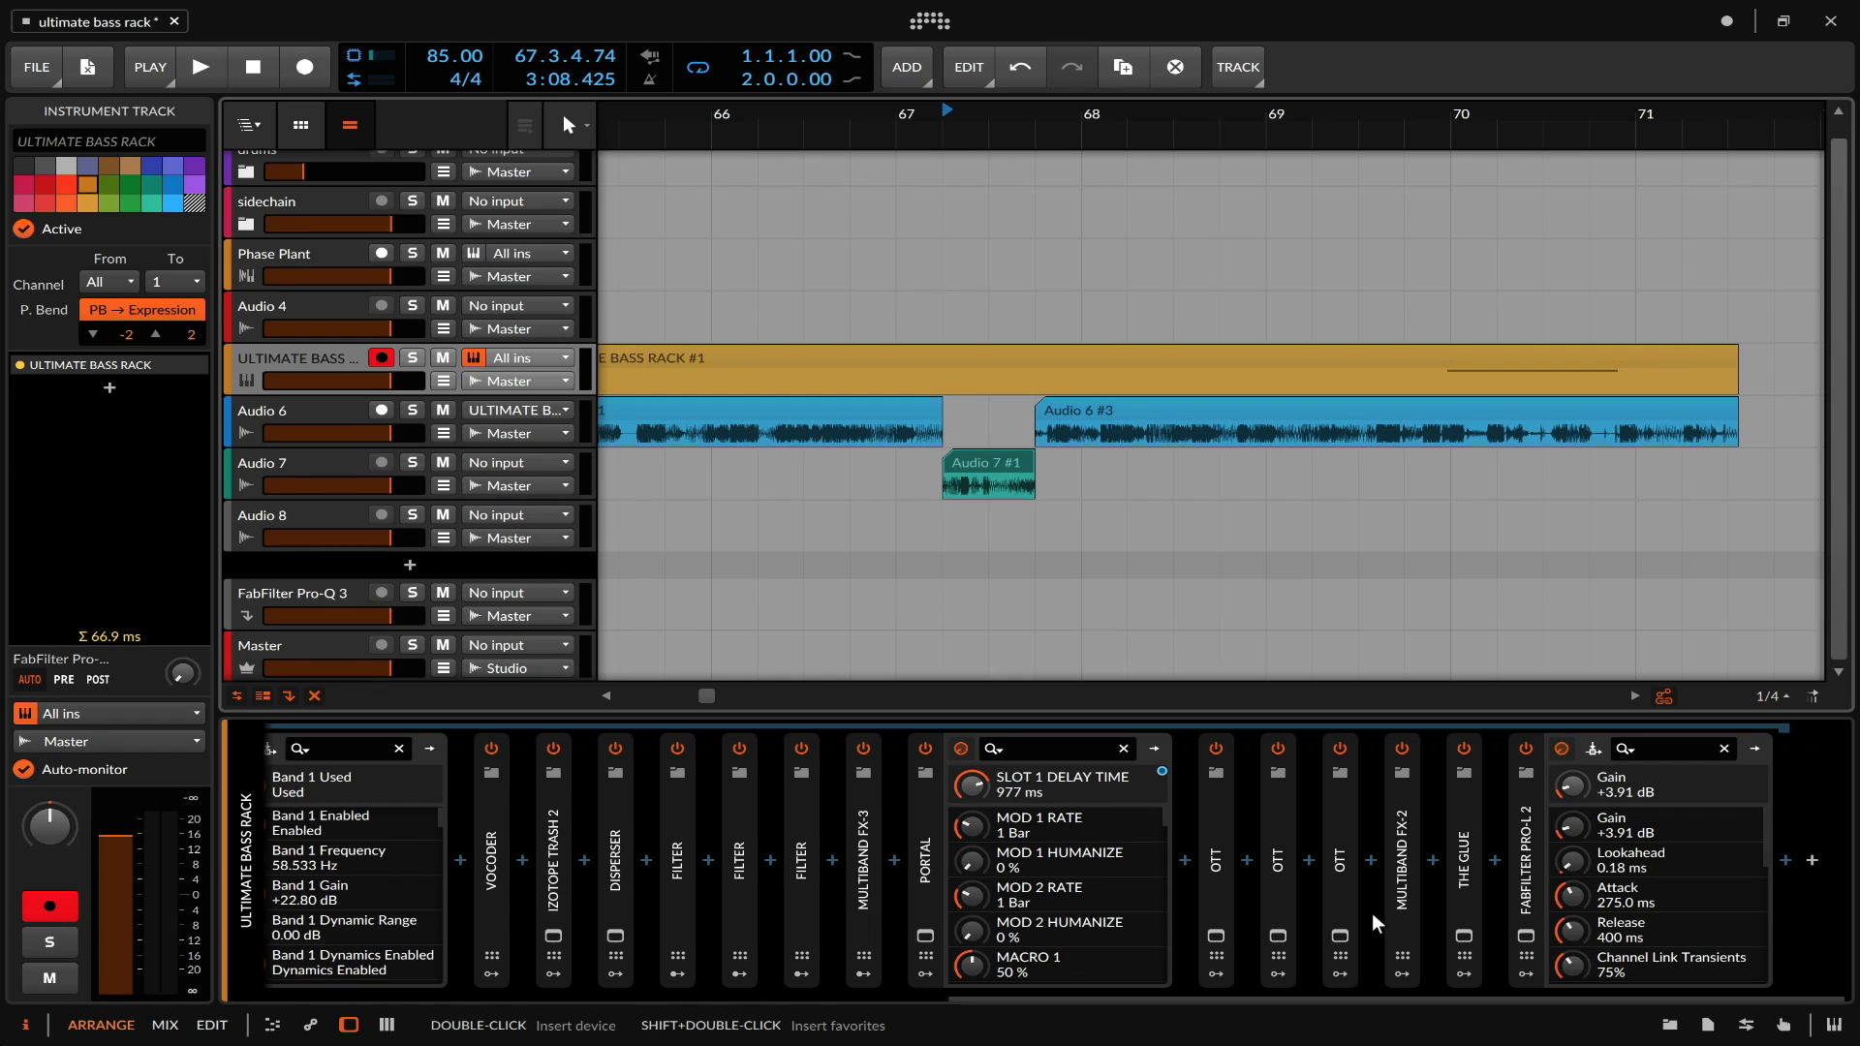
scroll(1372, 916, "left", 1)
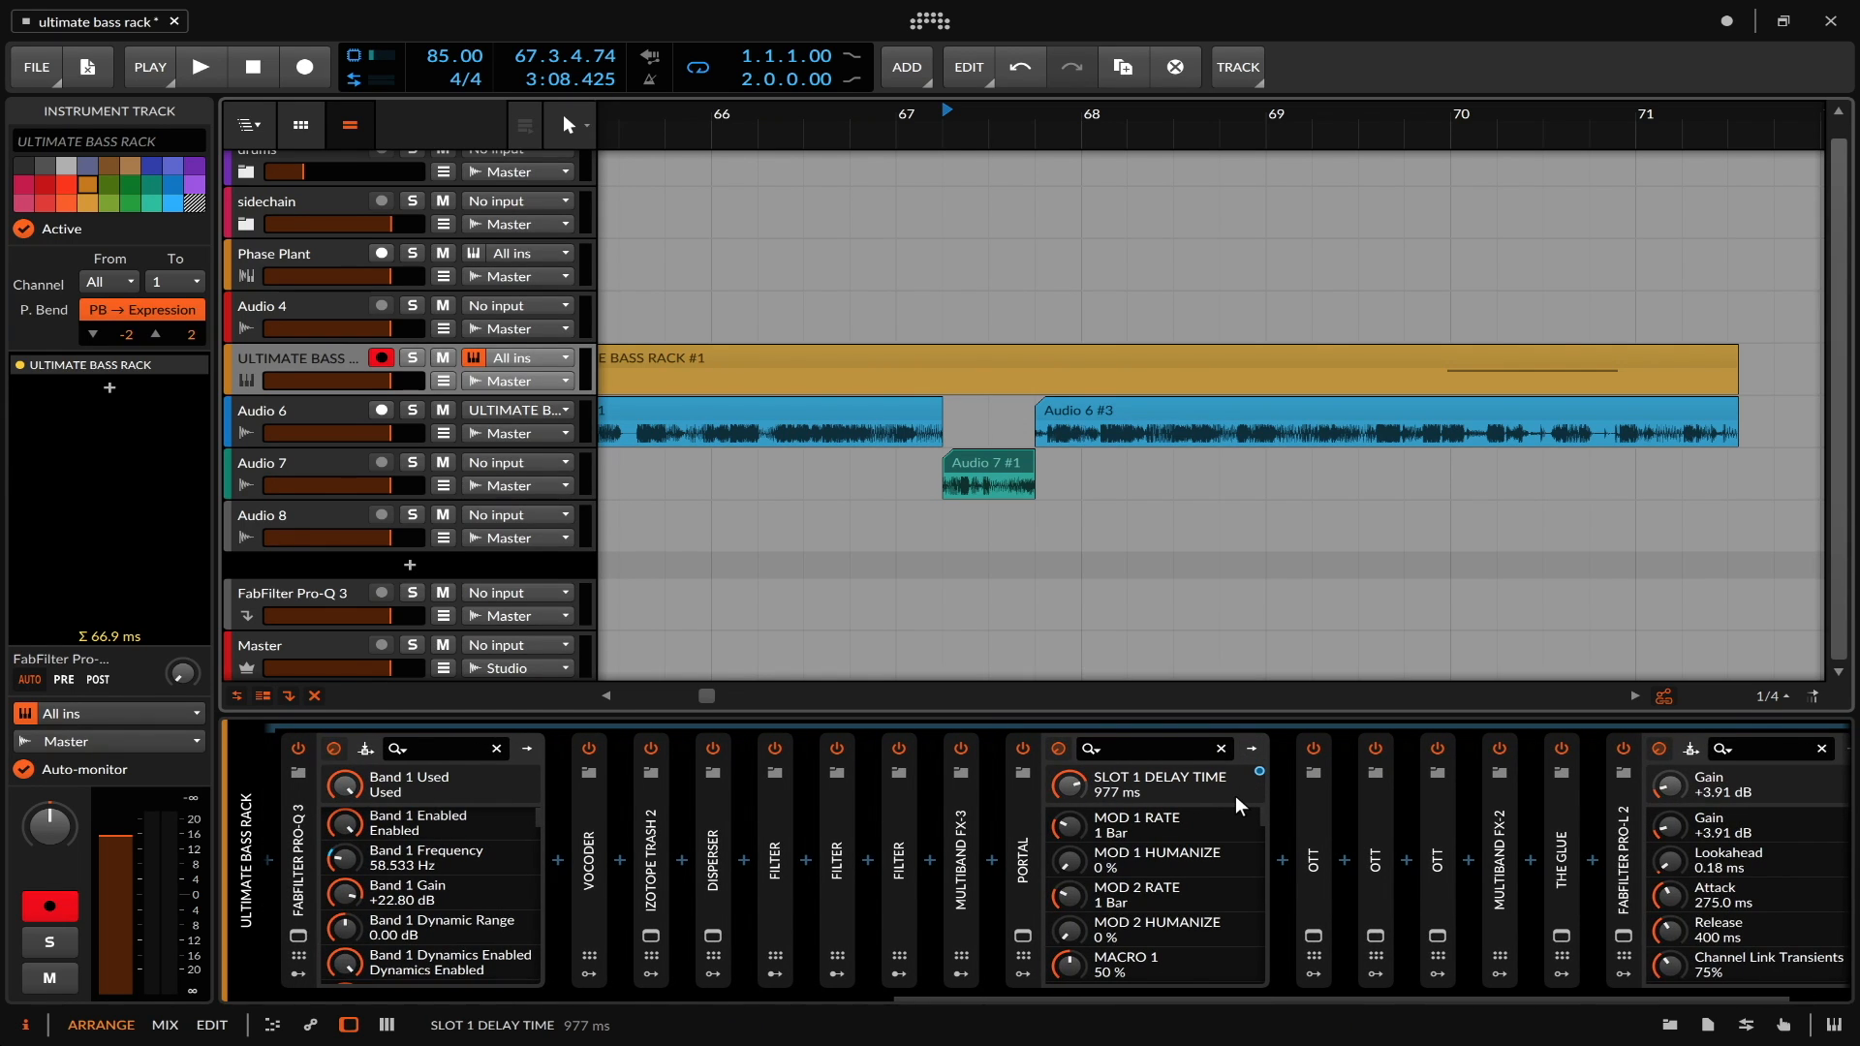
scroll(1236, 794, "left", 5)
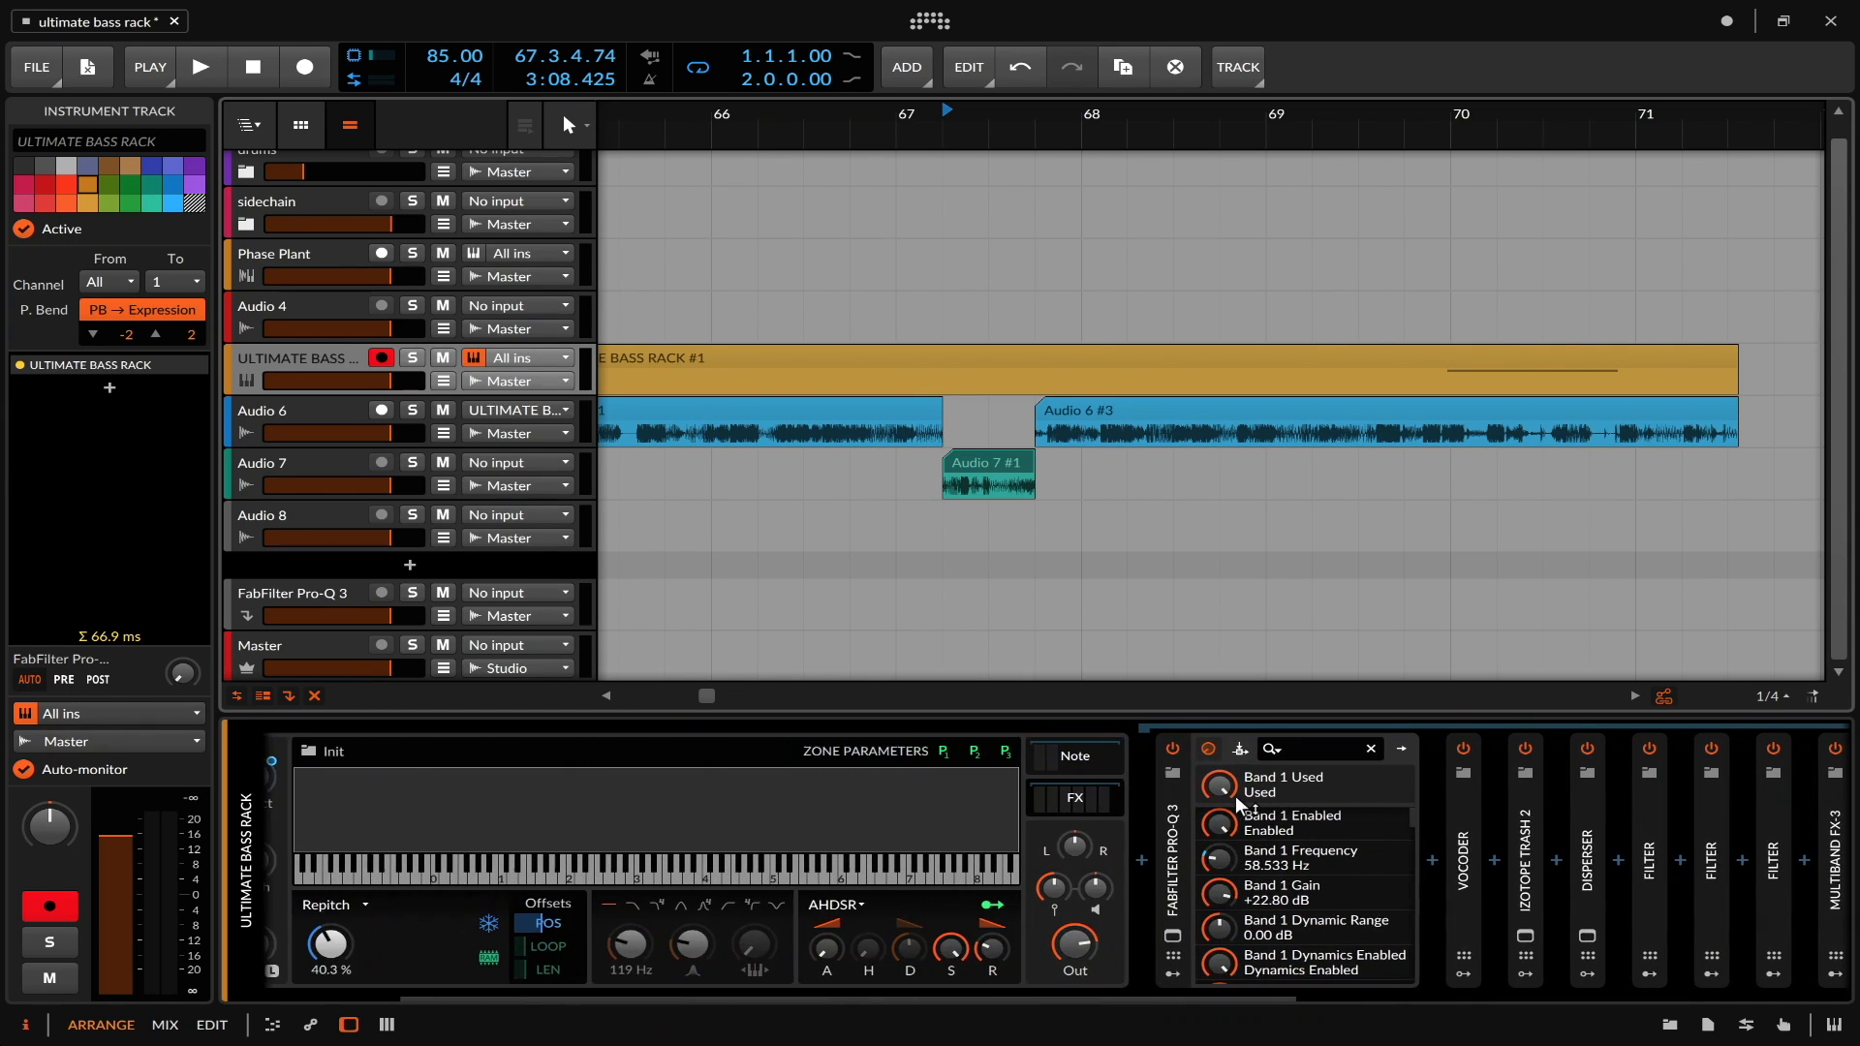
left_click(696, 795)
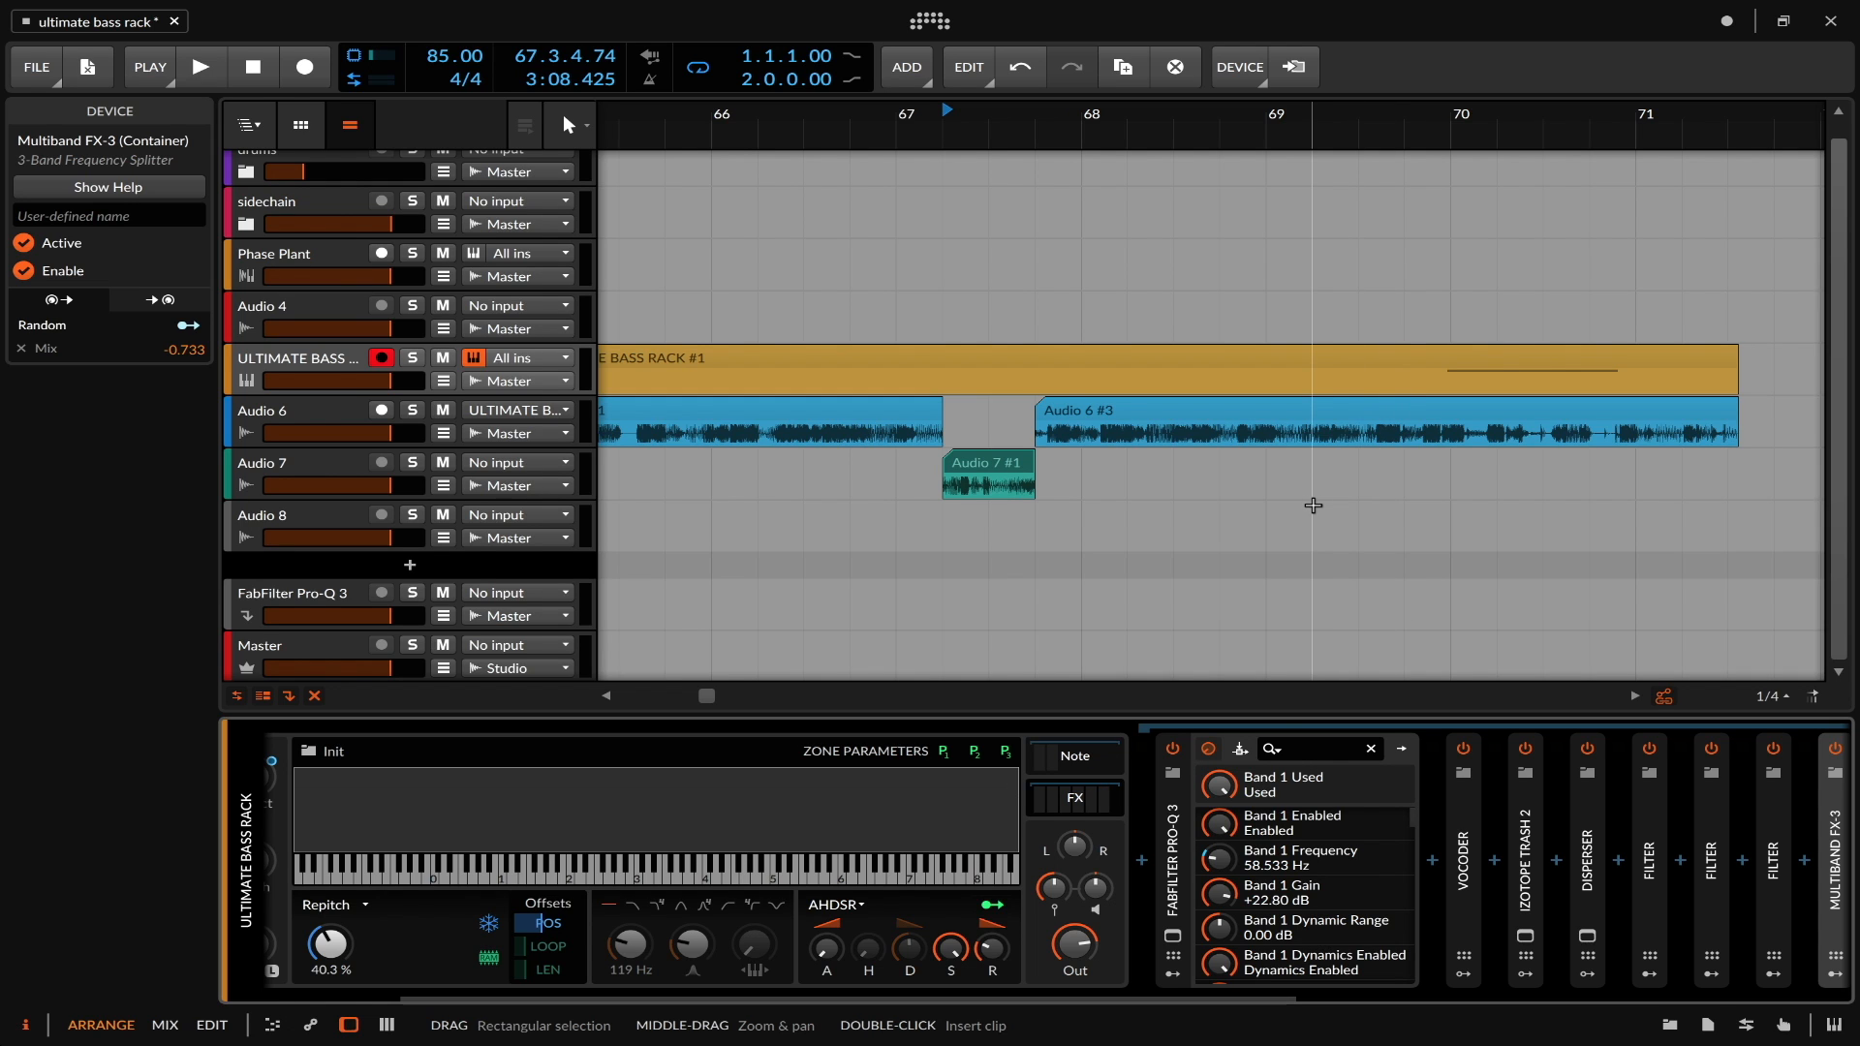
- Open the Portal plug-in in the bass rack's FX chain and turn off its Filter effect
scroll(1313, 505, "left", 5)
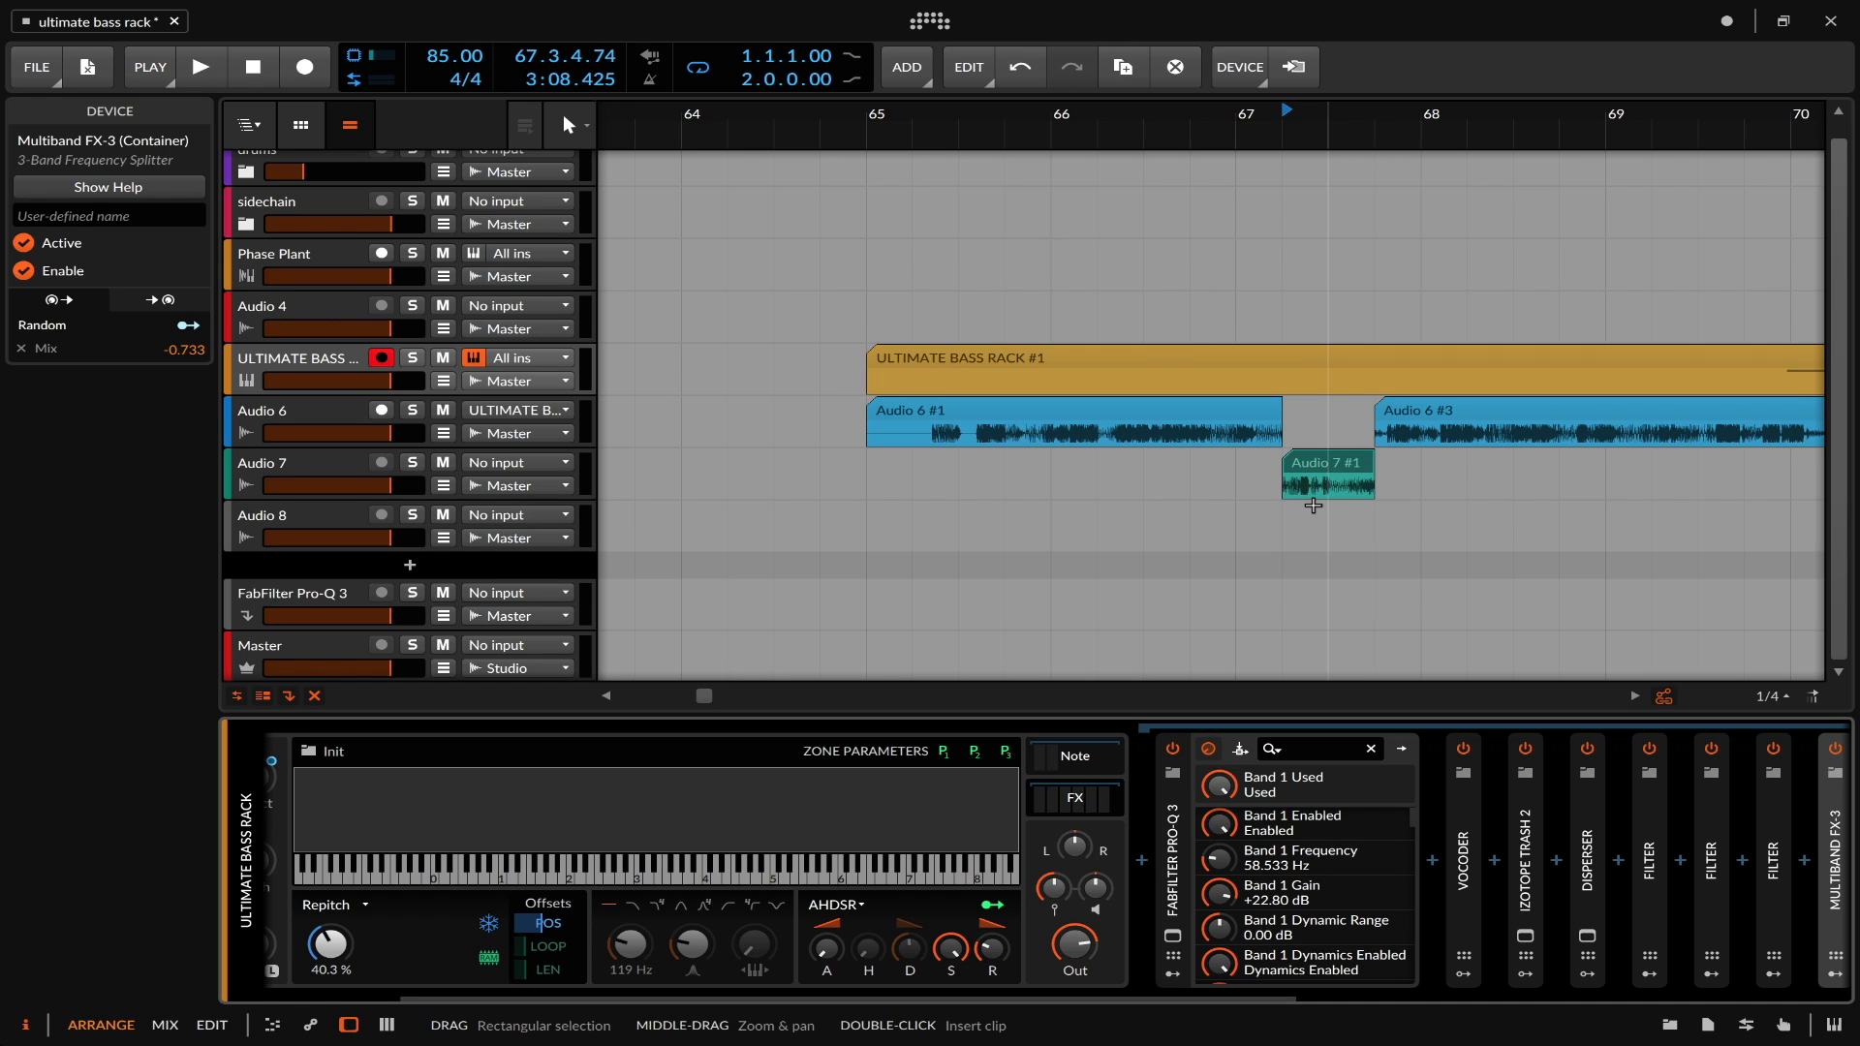
scroll(1292, 835, "down", 3)
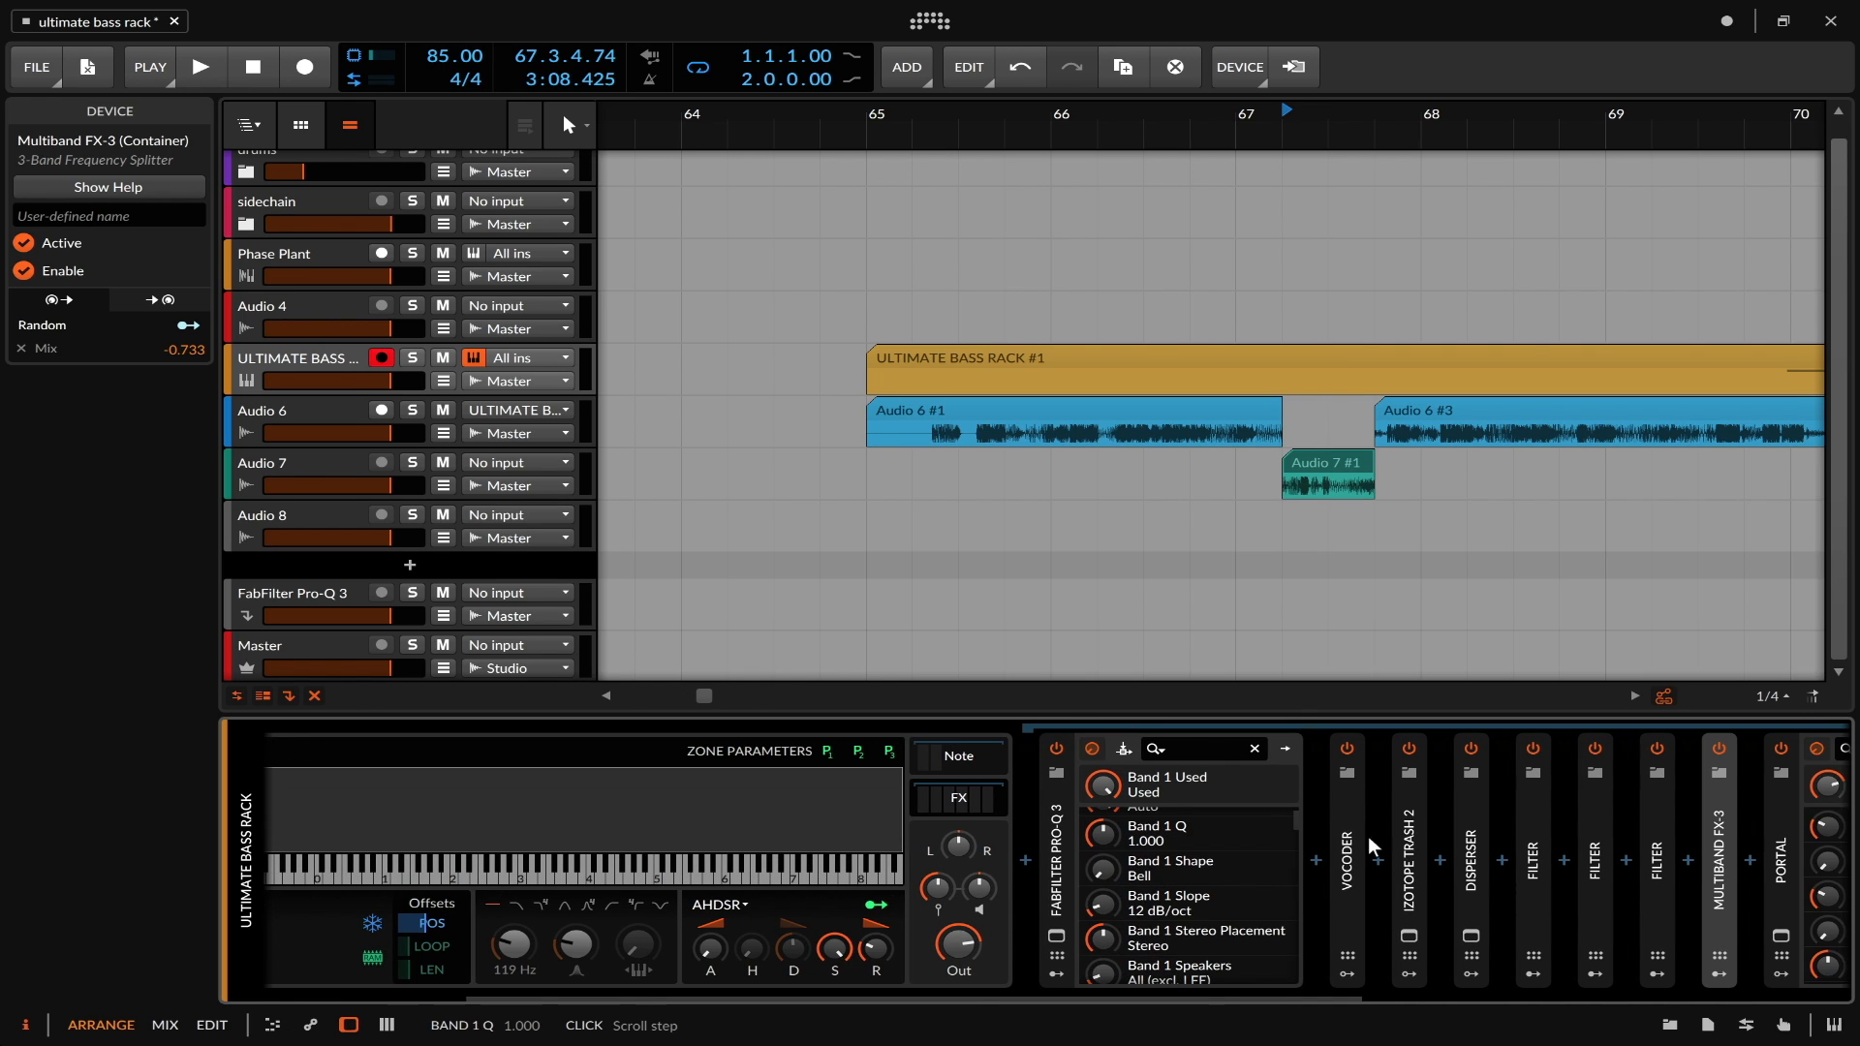
scroll(1395, 835, "right", 4)
scroll(1423, 835, "right", 4)
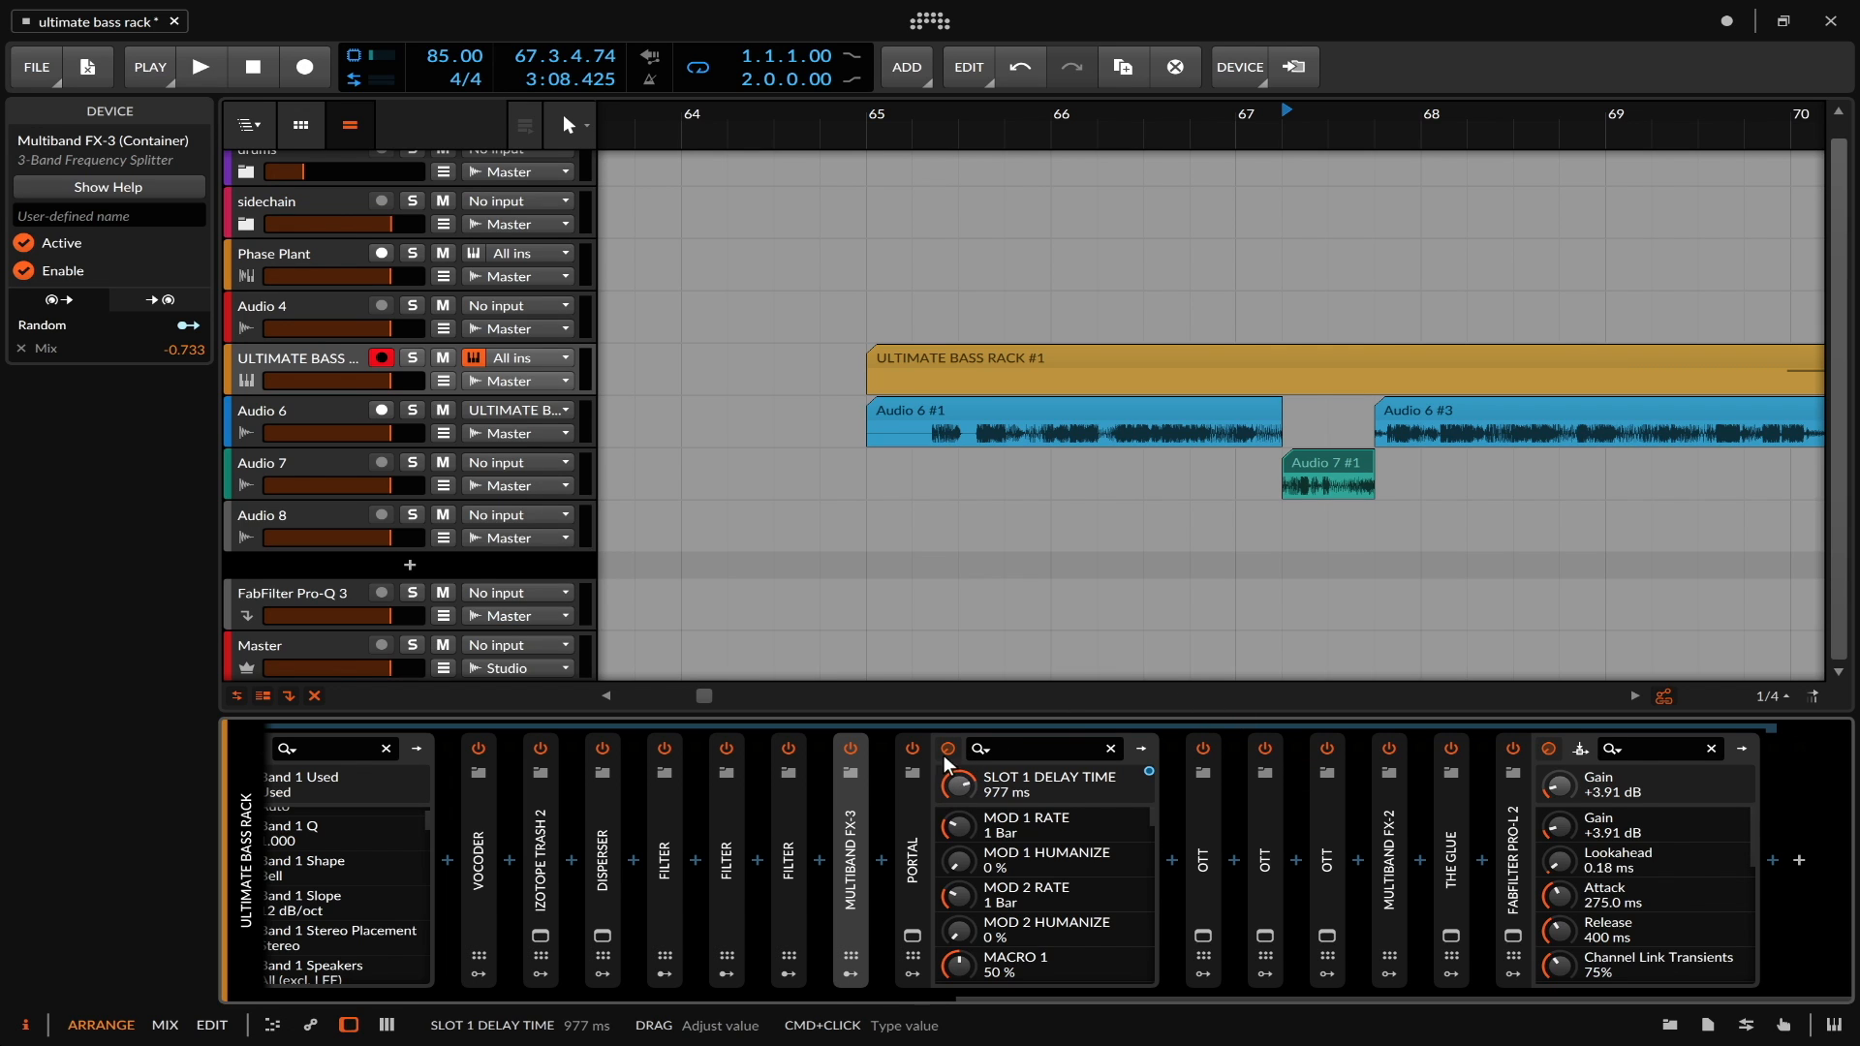
scroll(943, 631, "right", 5)
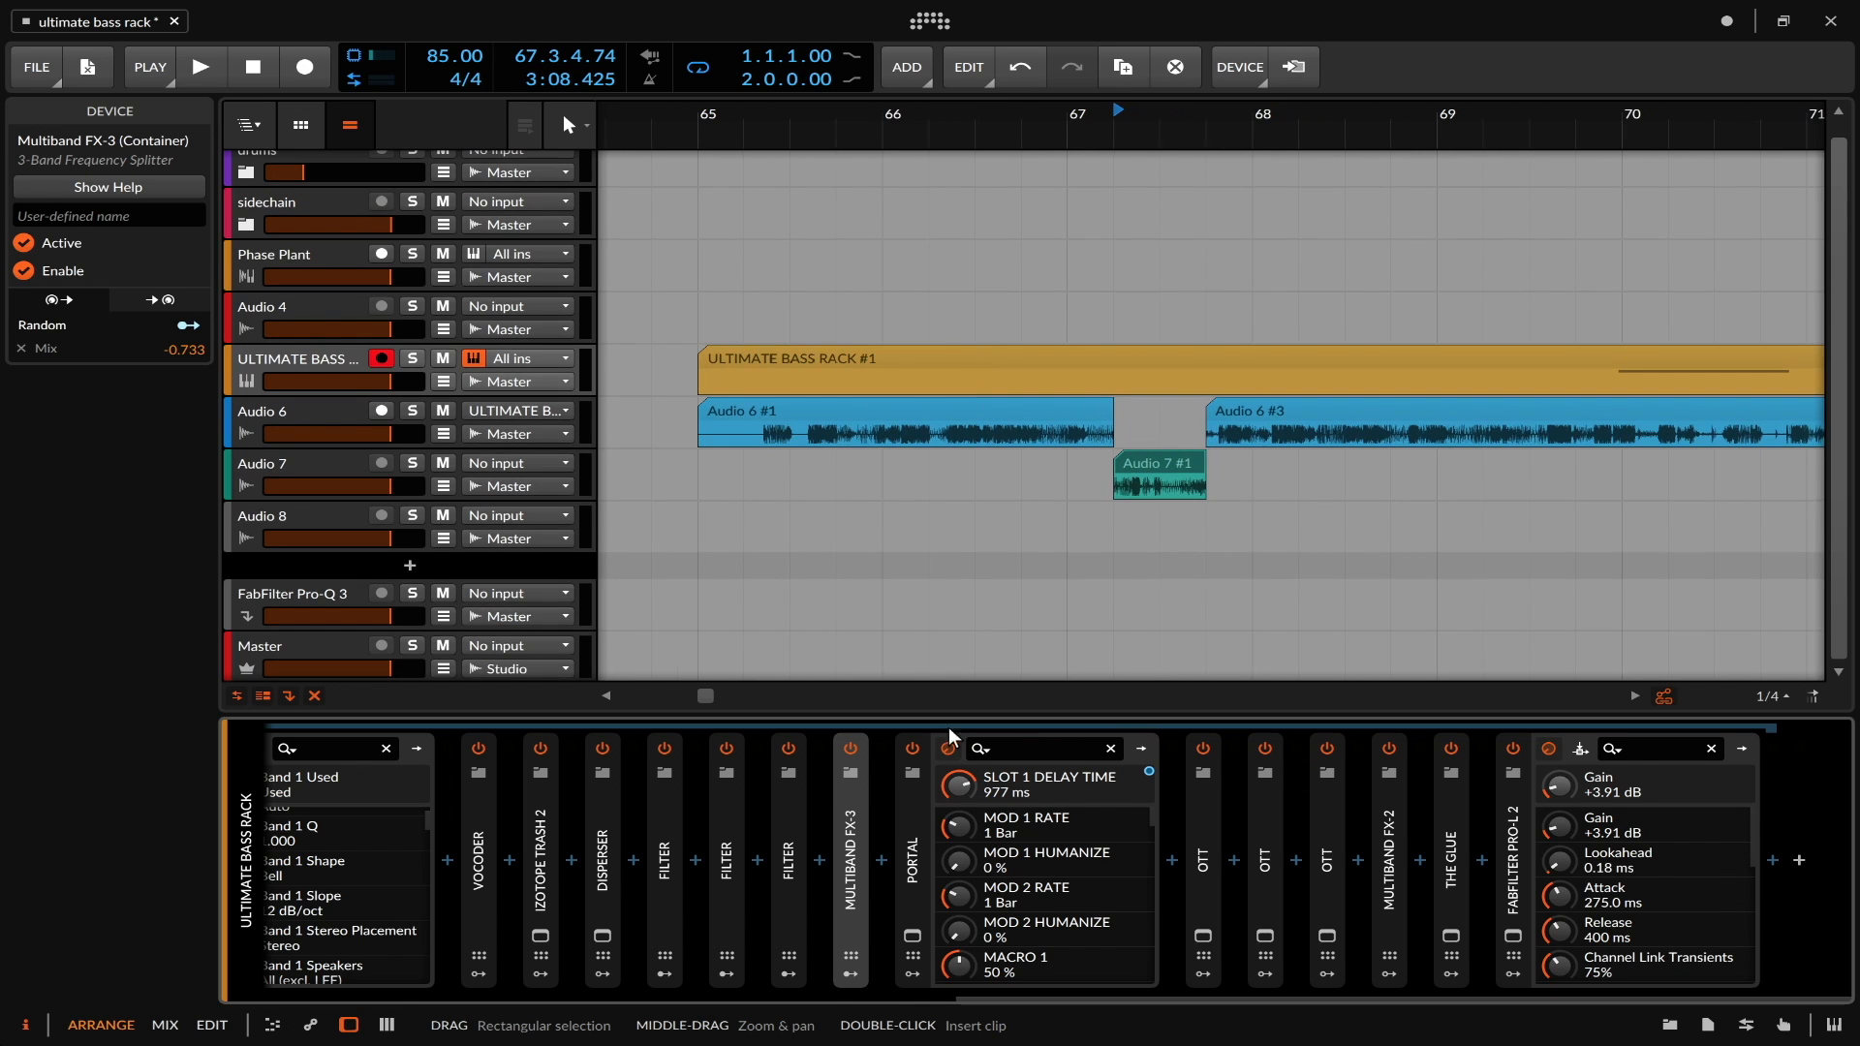
left_click(903, 918)
left_click(903, 936)
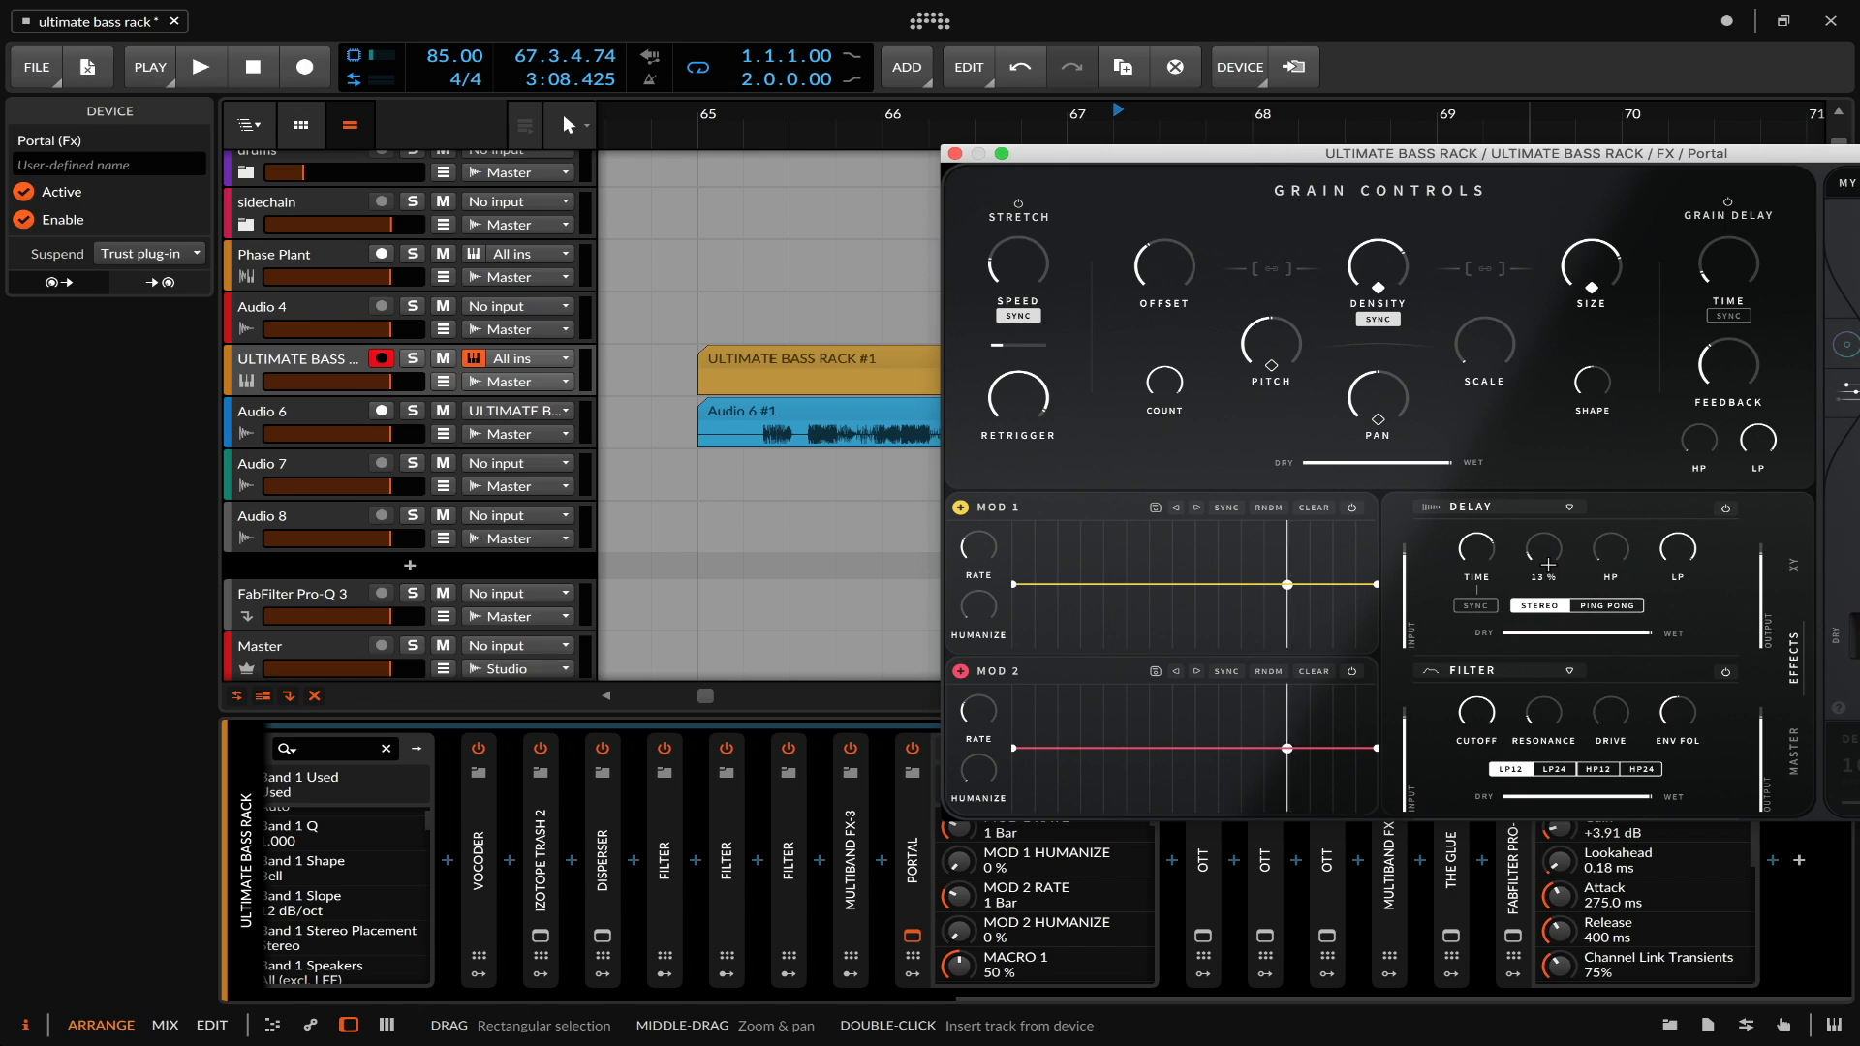
left_click(1725, 671)
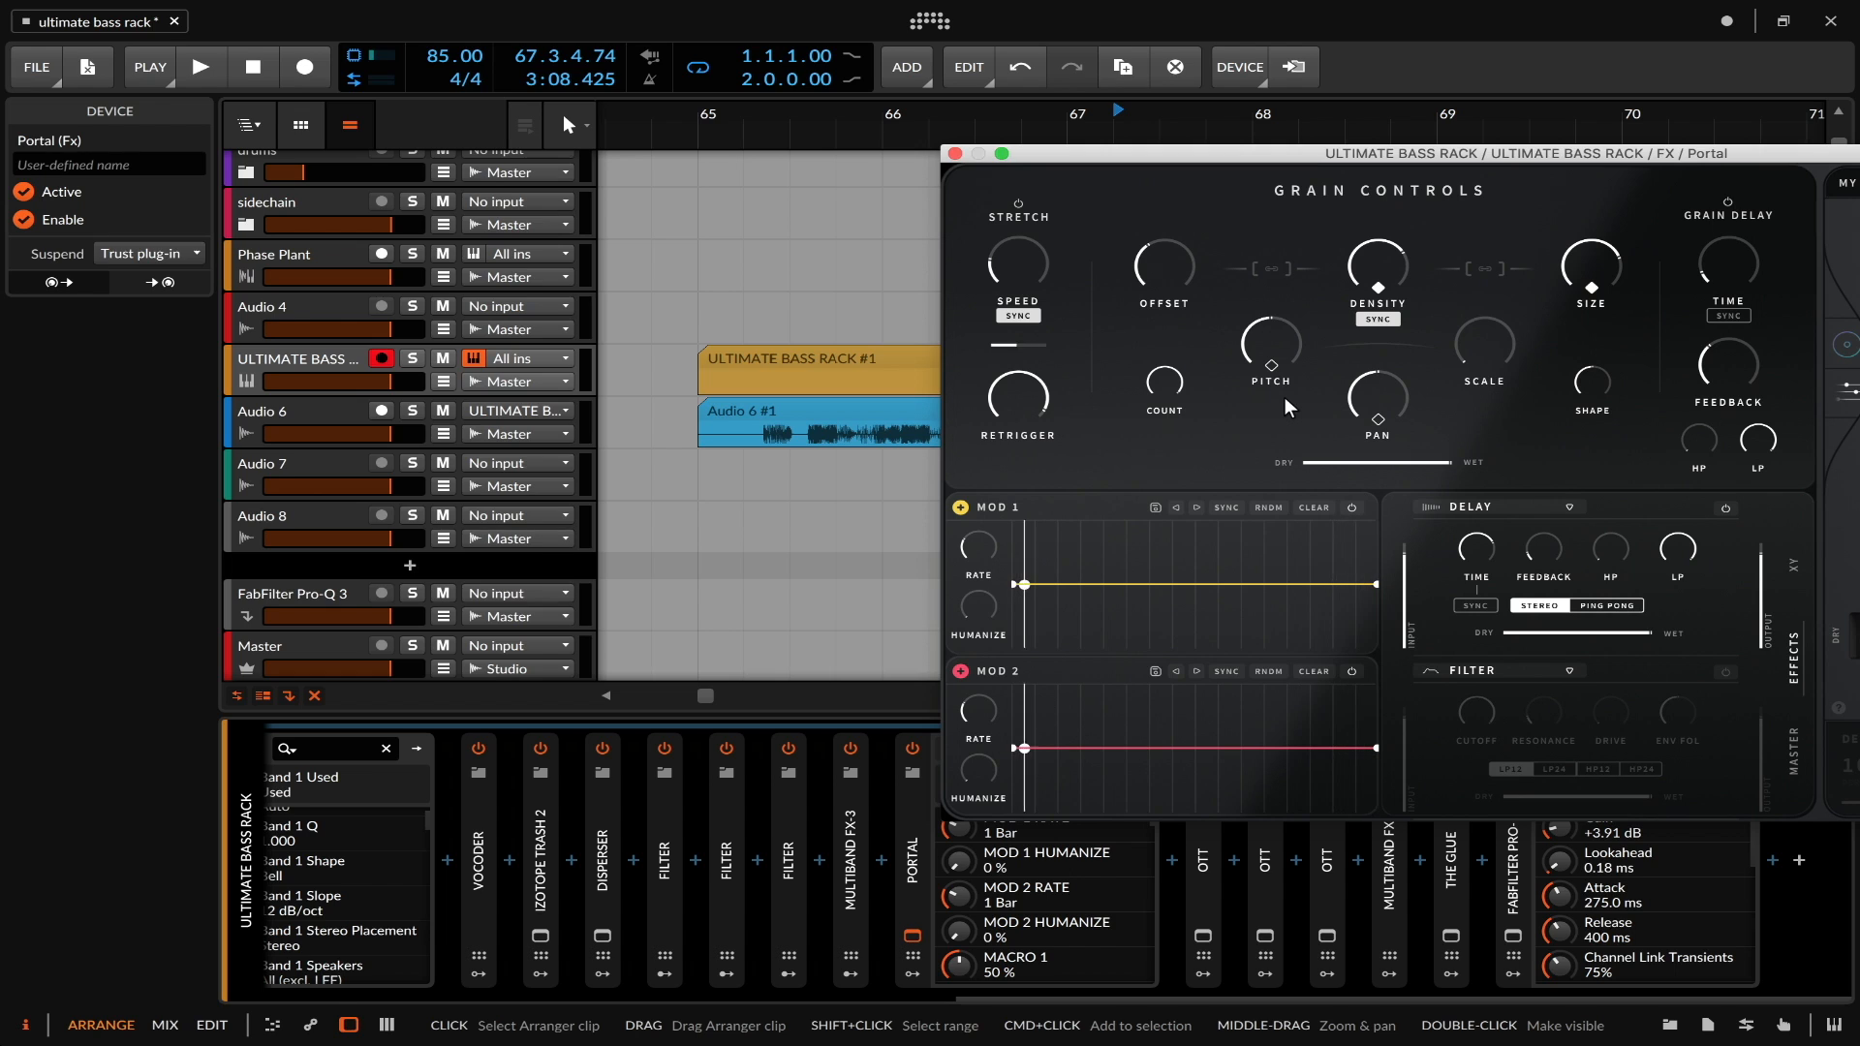
- Sweep the Delay time in Portal while auditioning the bass, trying 47.8 ms and settling on 359 ms
scroll(340, 845, "left", 8)
scroll(305, 820, "left", 4)
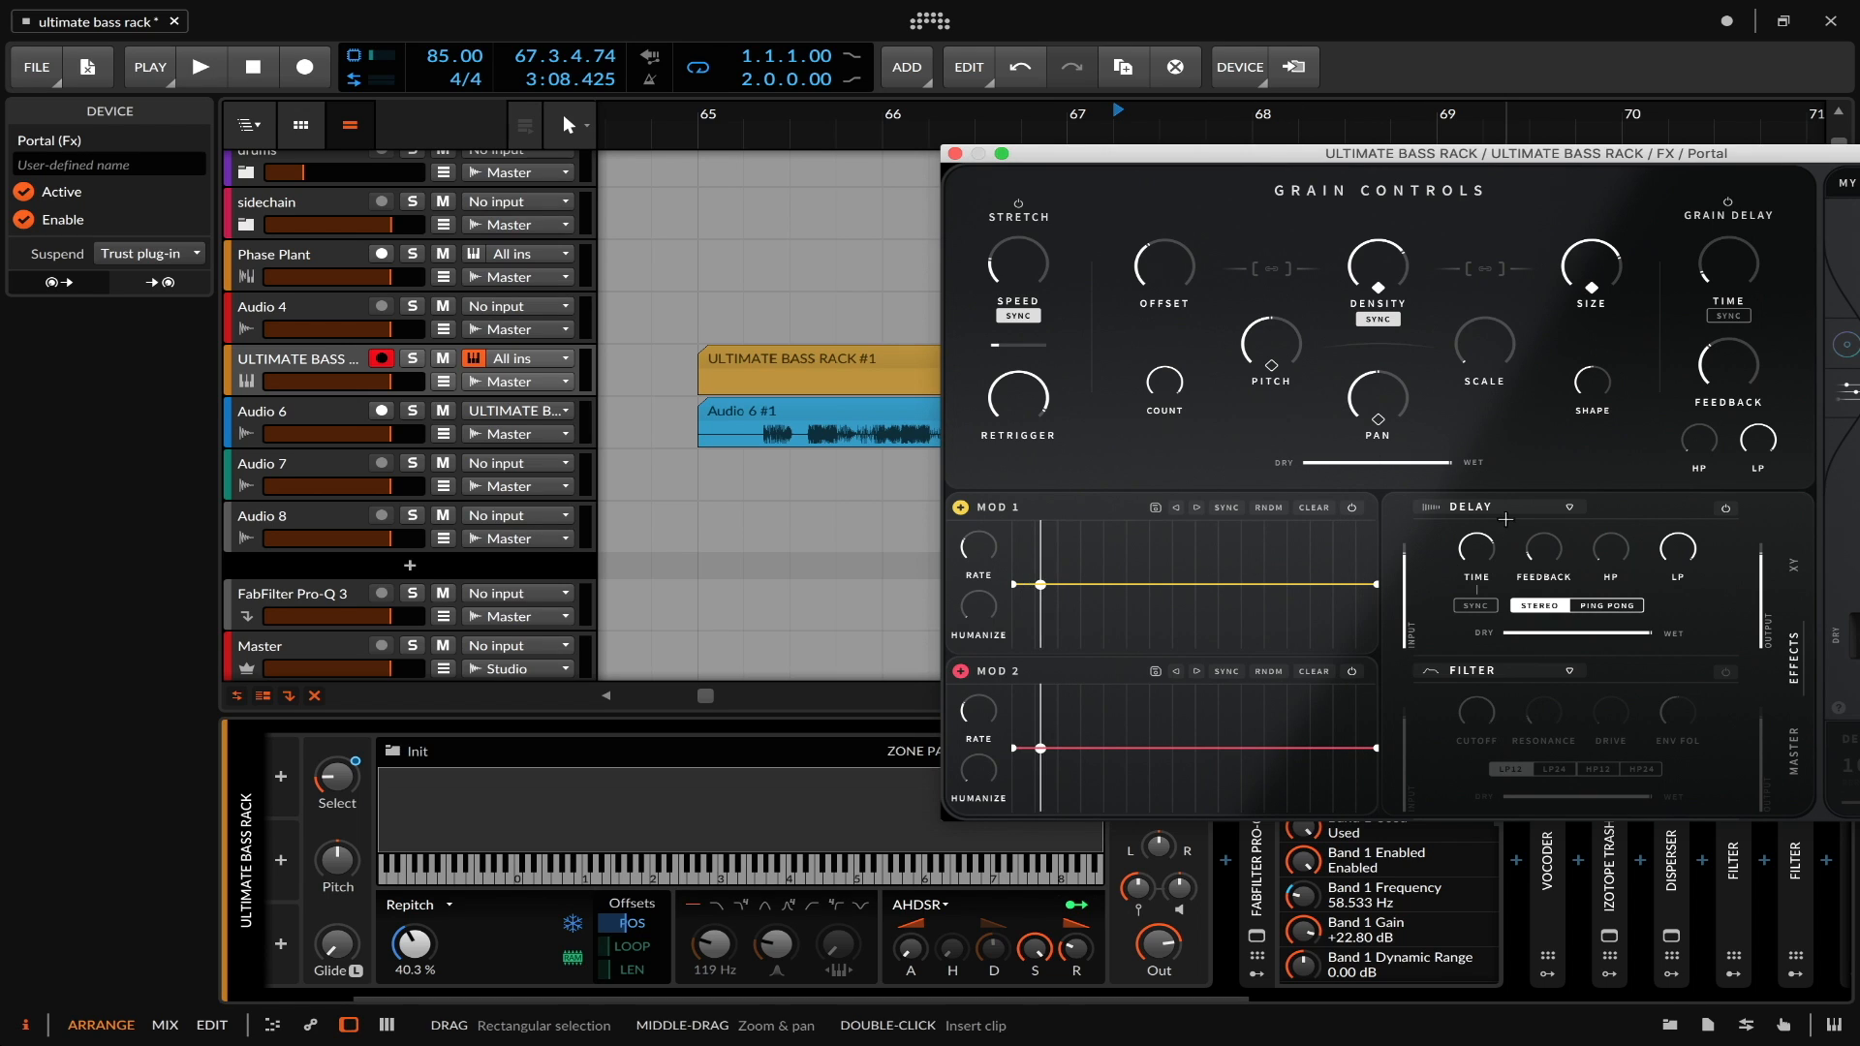
mouse_move(1479, 557)
left_mouse_down()
mouse_move(1494, 719)
mouse_move(1453, 515)
mouse_move(1450, 552)
left_mouse_up()
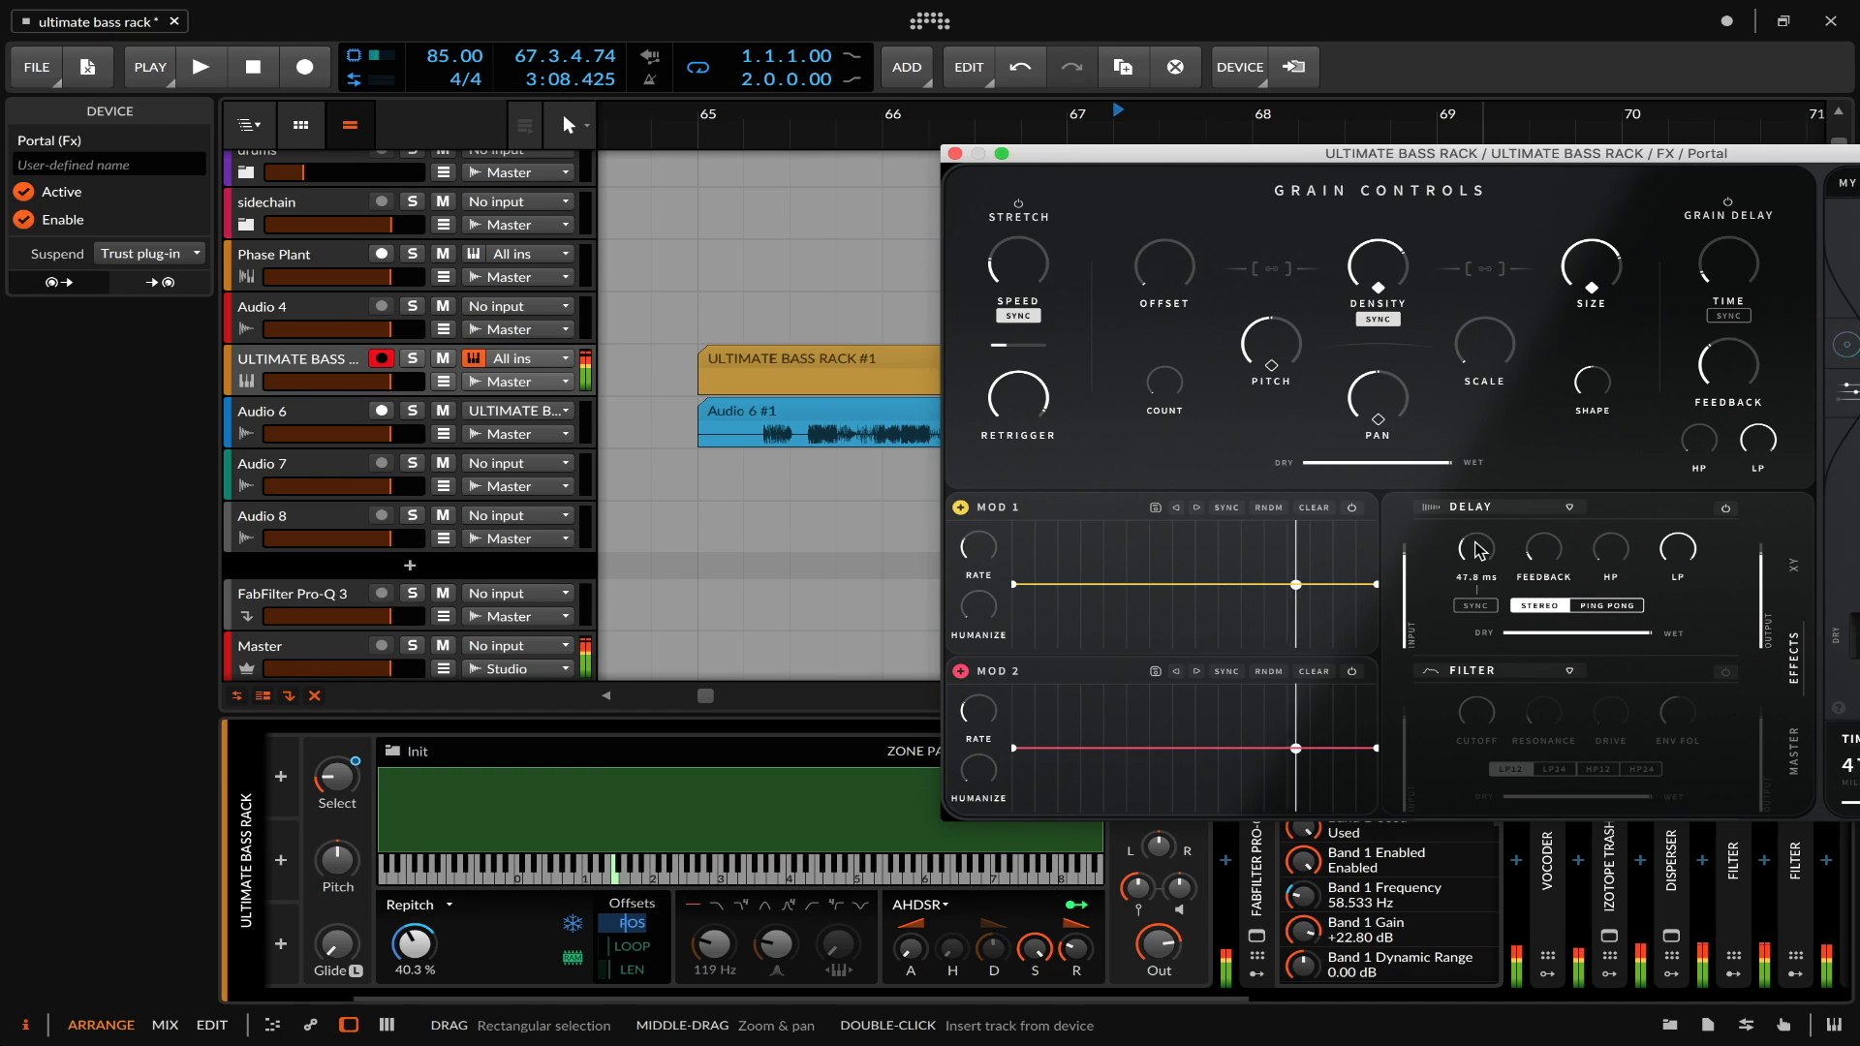
mouse_move(1490, 508)
left_mouse_down()
mouse_move(1467, 448)
mouse_move(1477, 564)
mouse_move(1460, 521)
left_mouse_up()
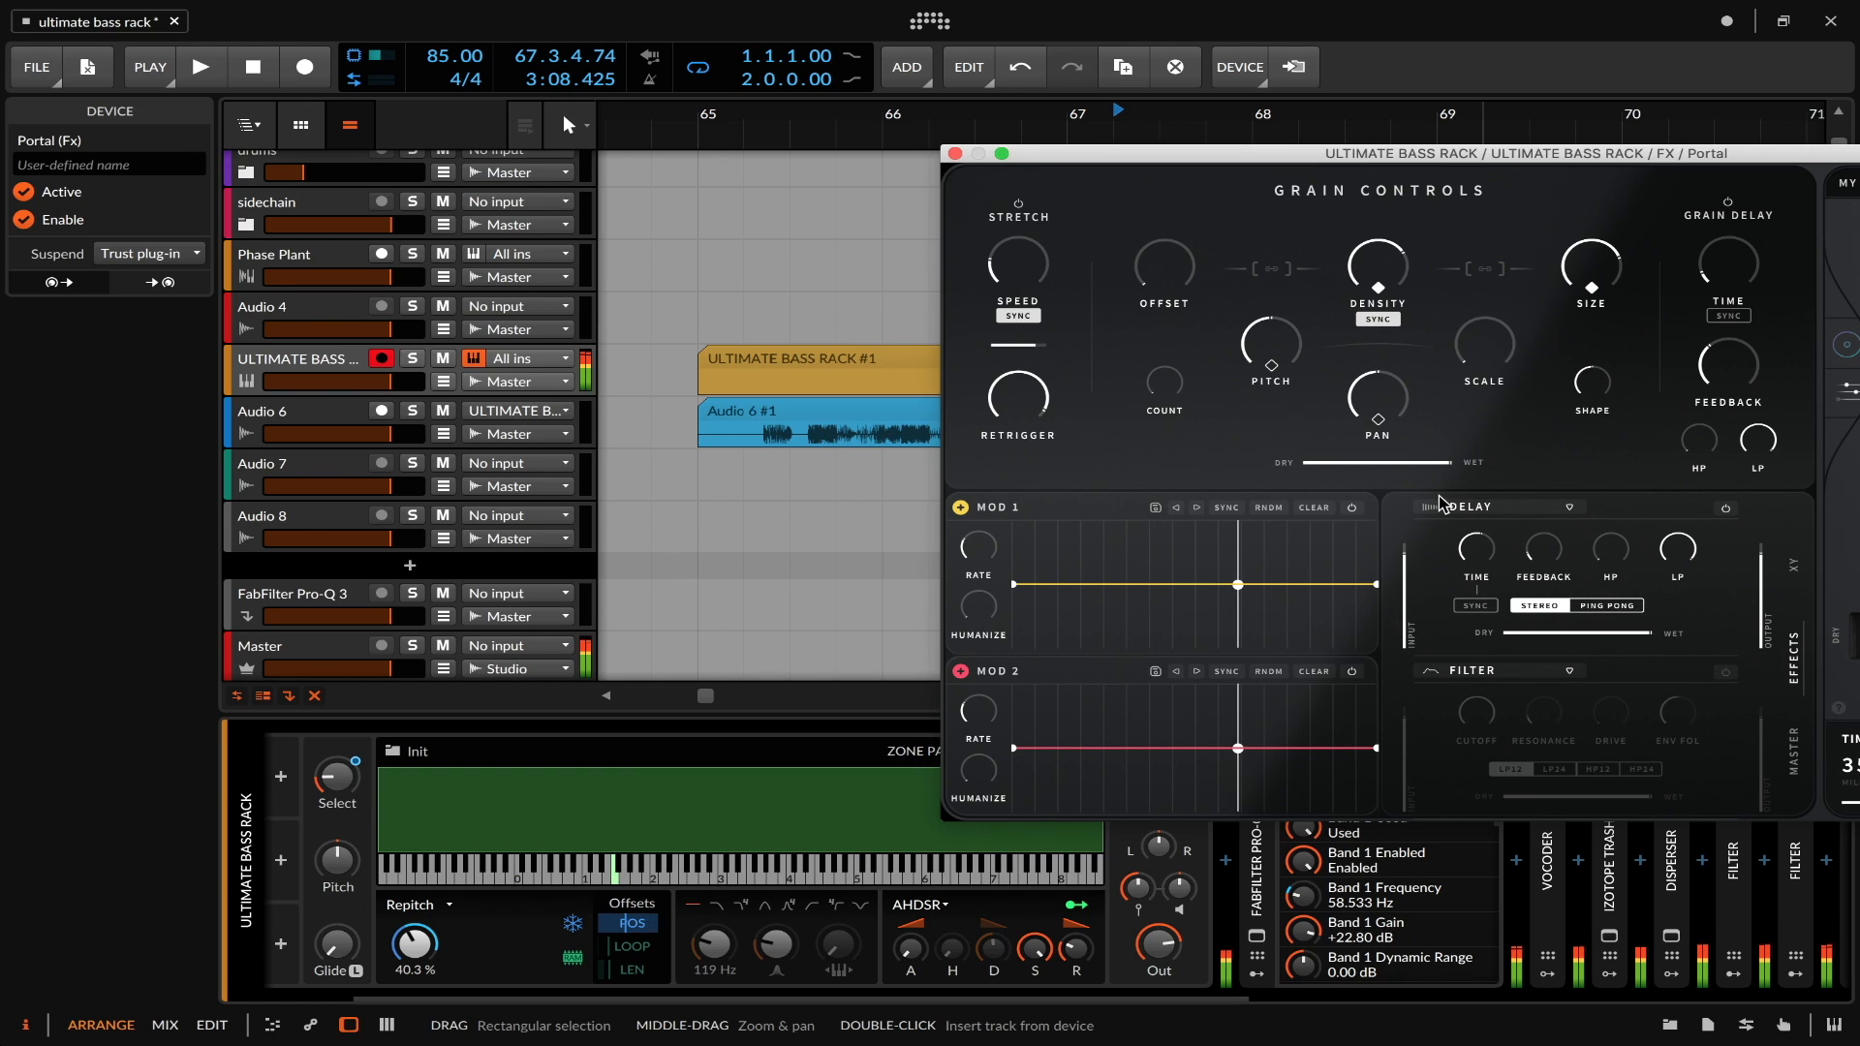
- Close the Portal plug-in window and collapse the ULTIMATE BASS RACK sampler at the start of the chain
left_click(956, 153)
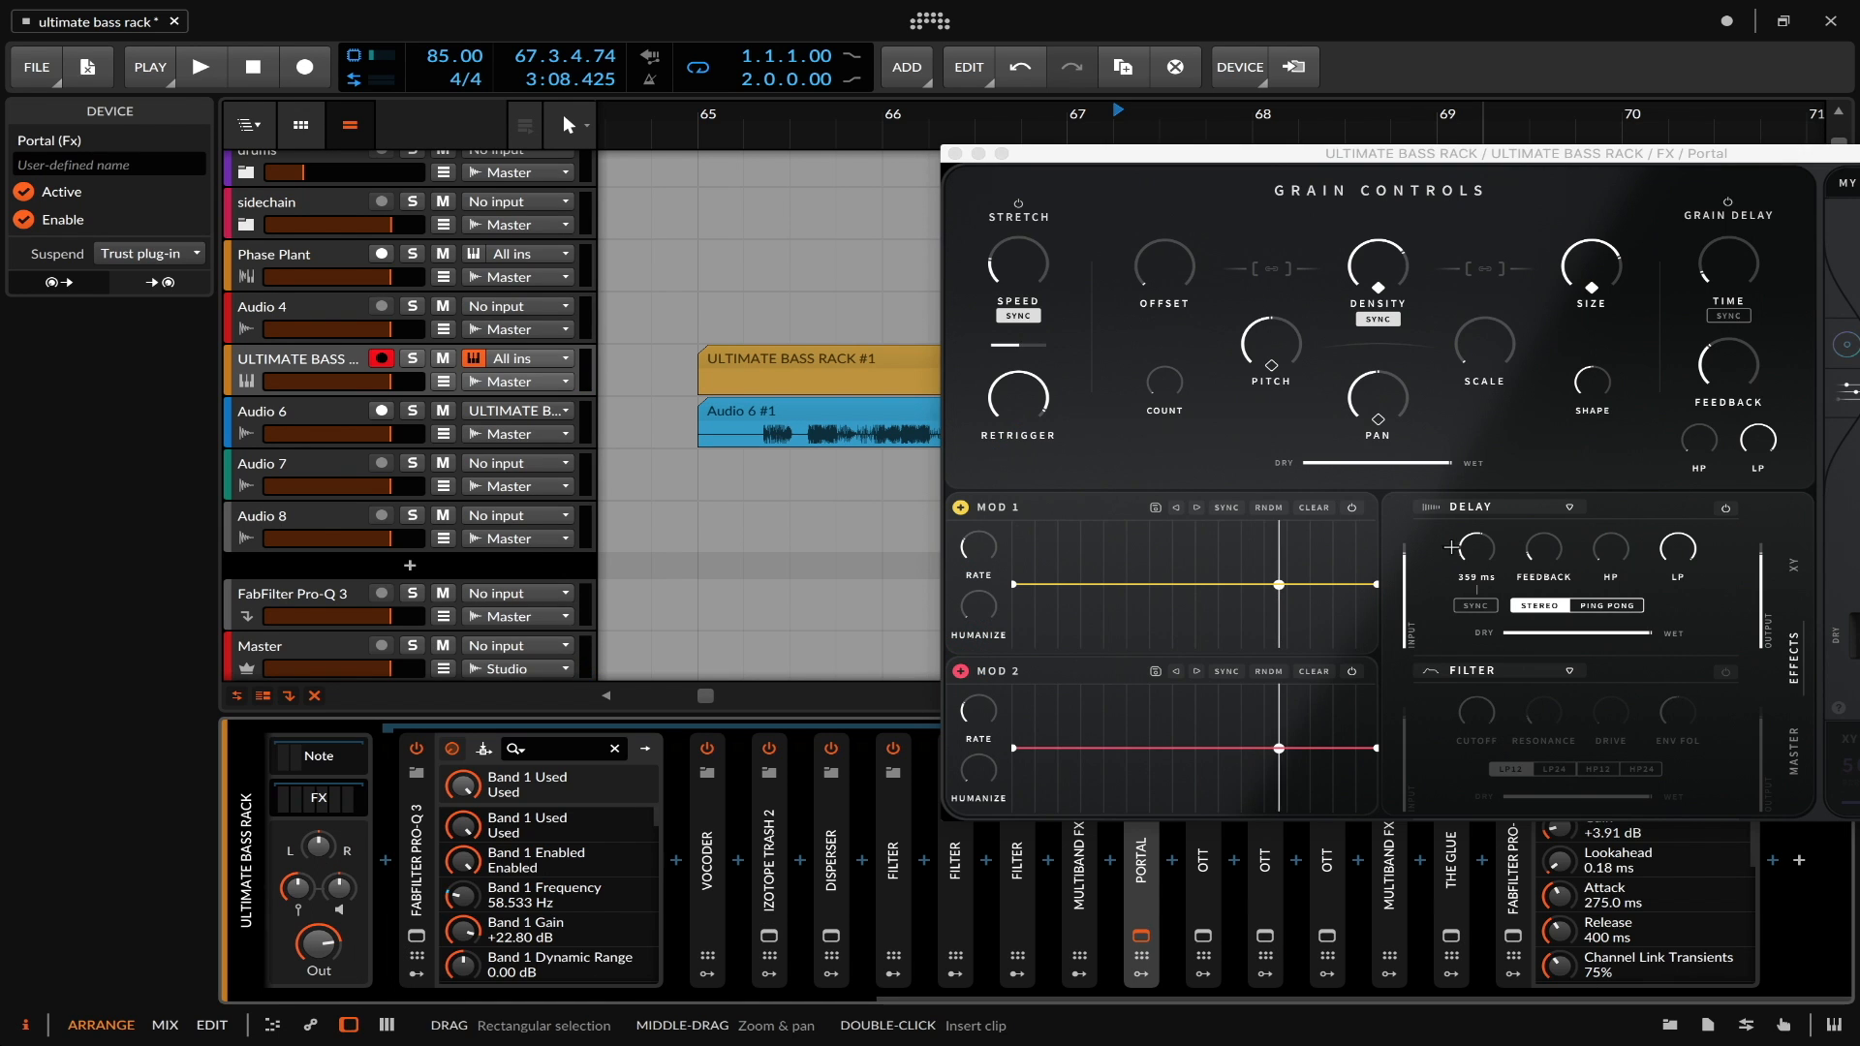
left_click(955, 153)
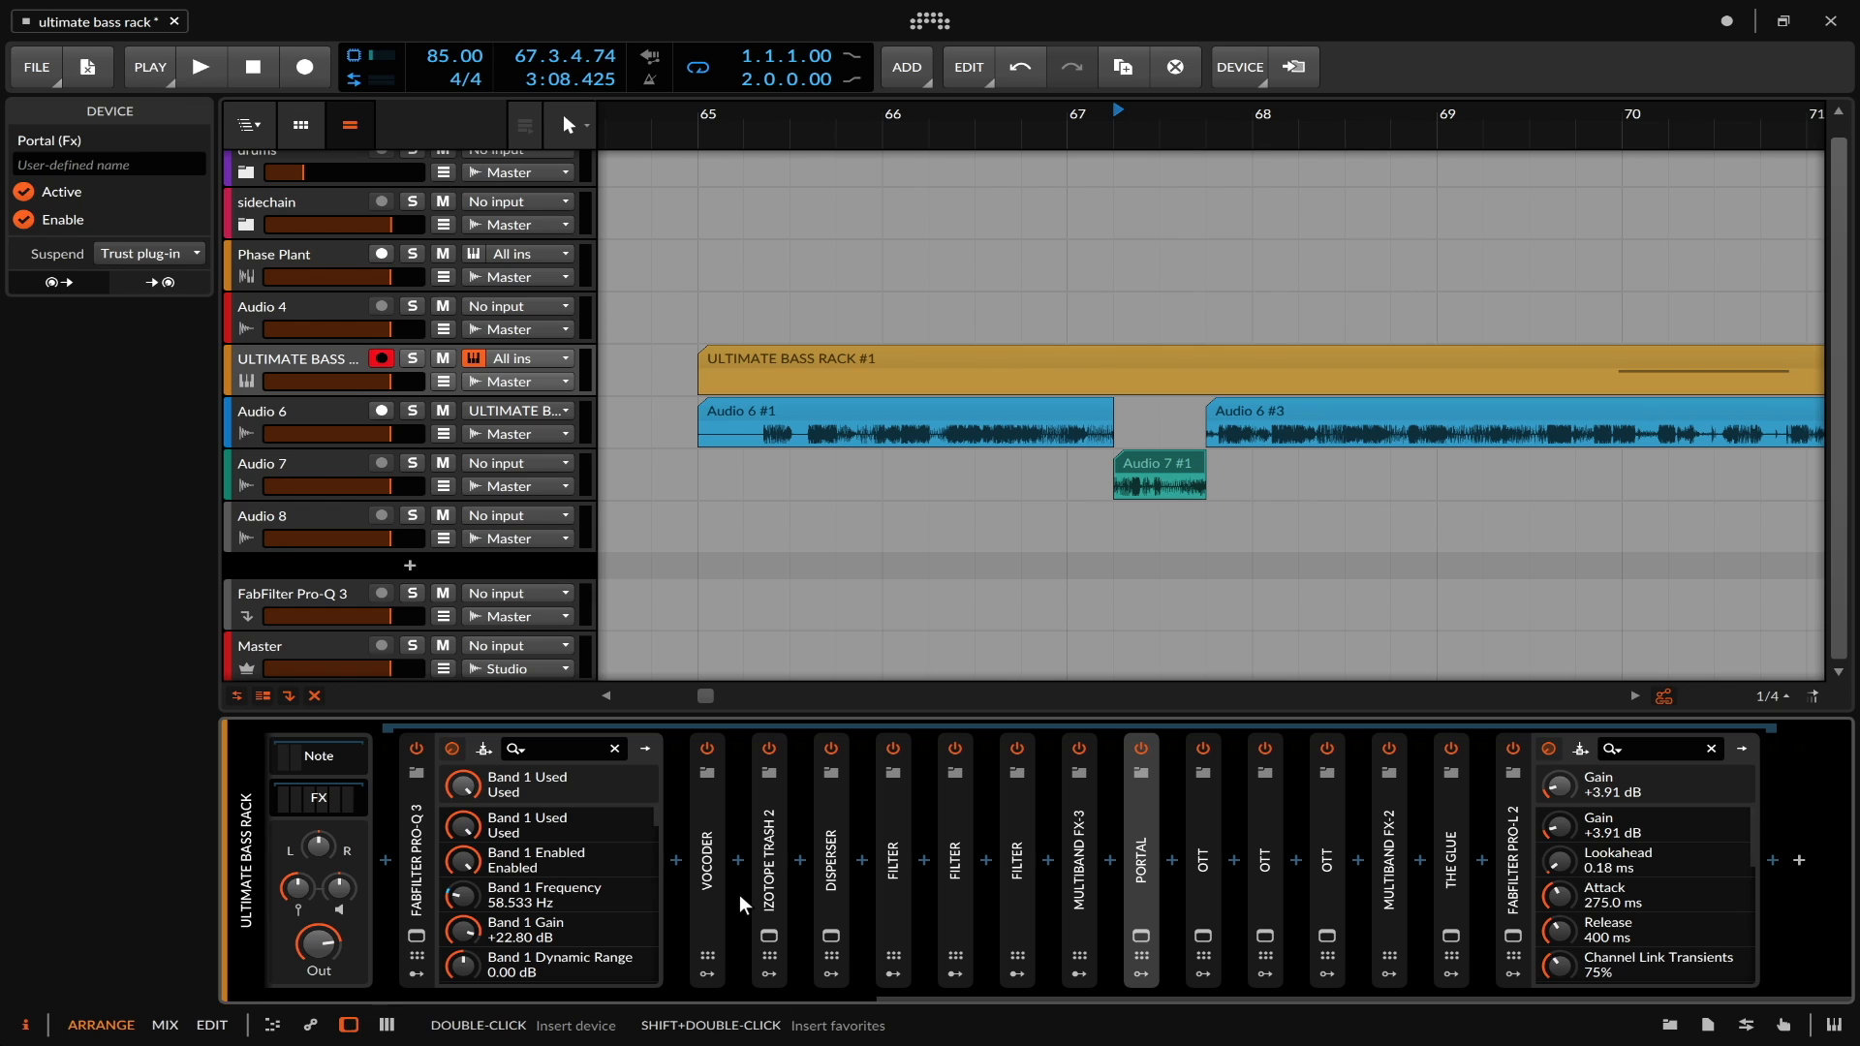
scroll(740, 893, "up", 5)
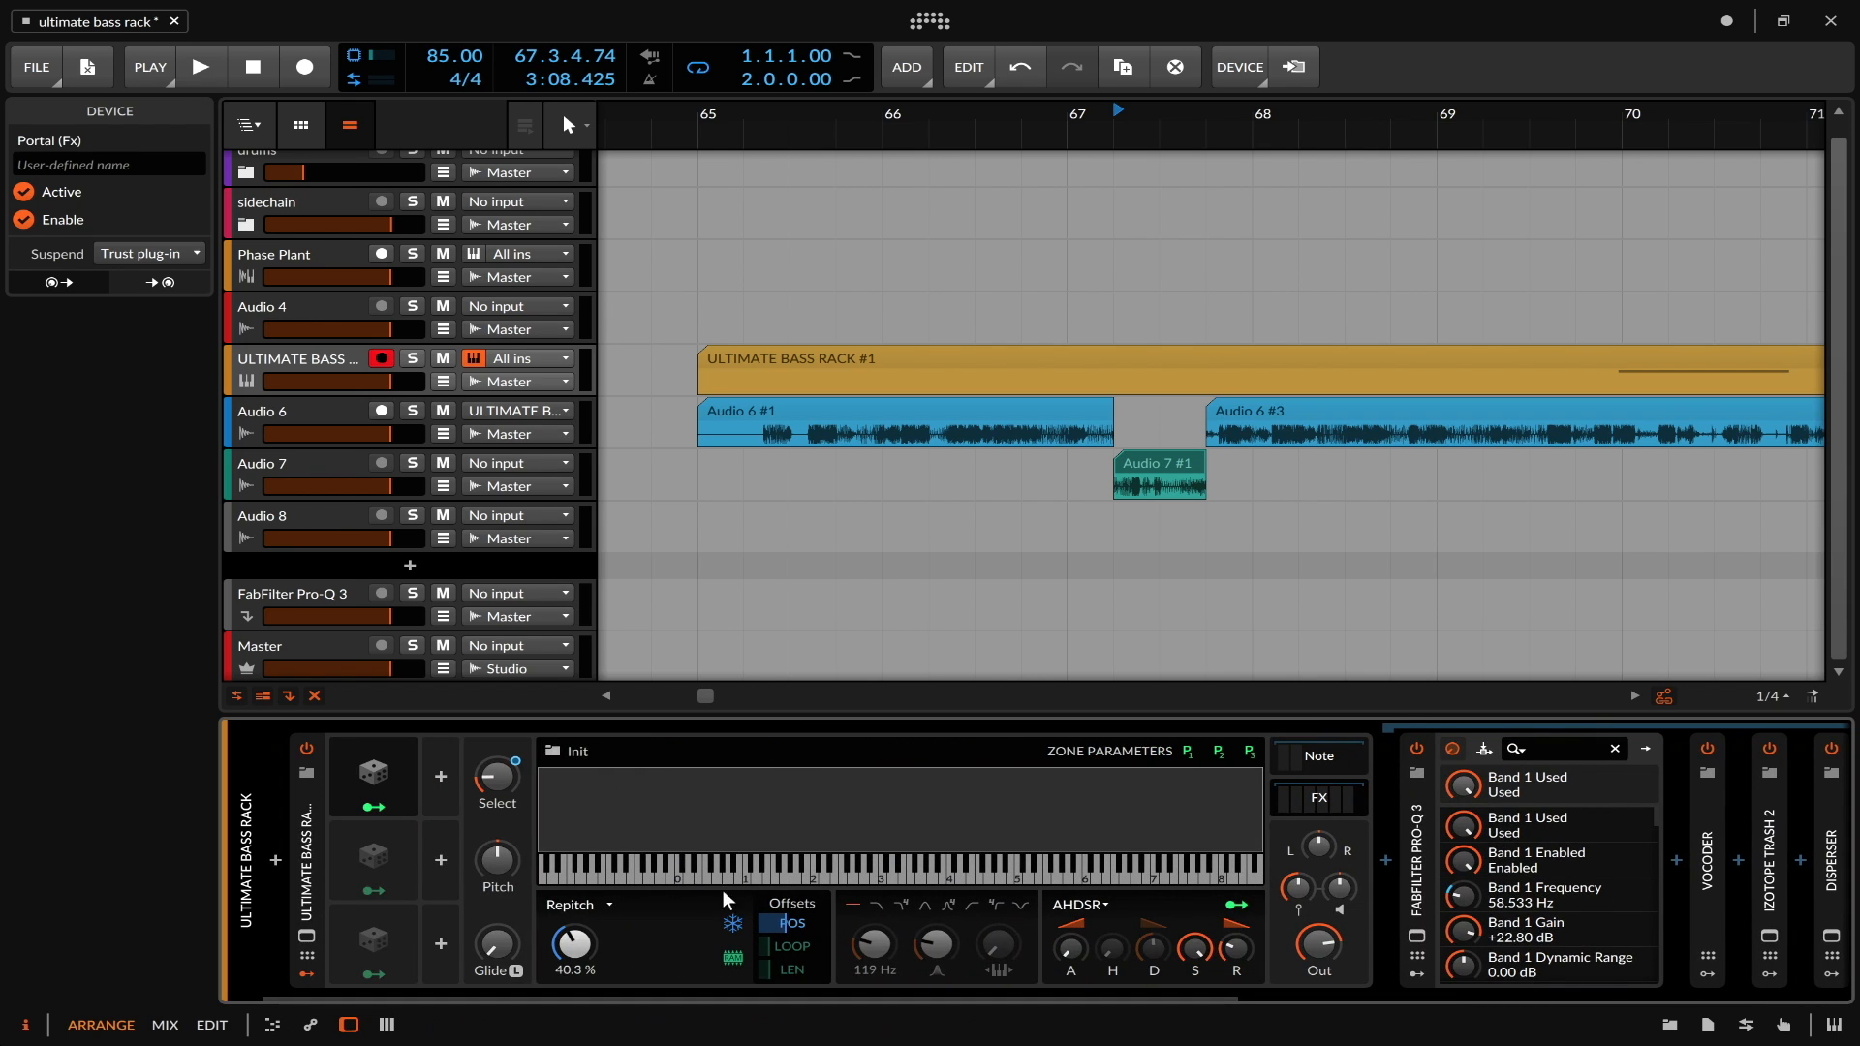
double_click(298, 796)
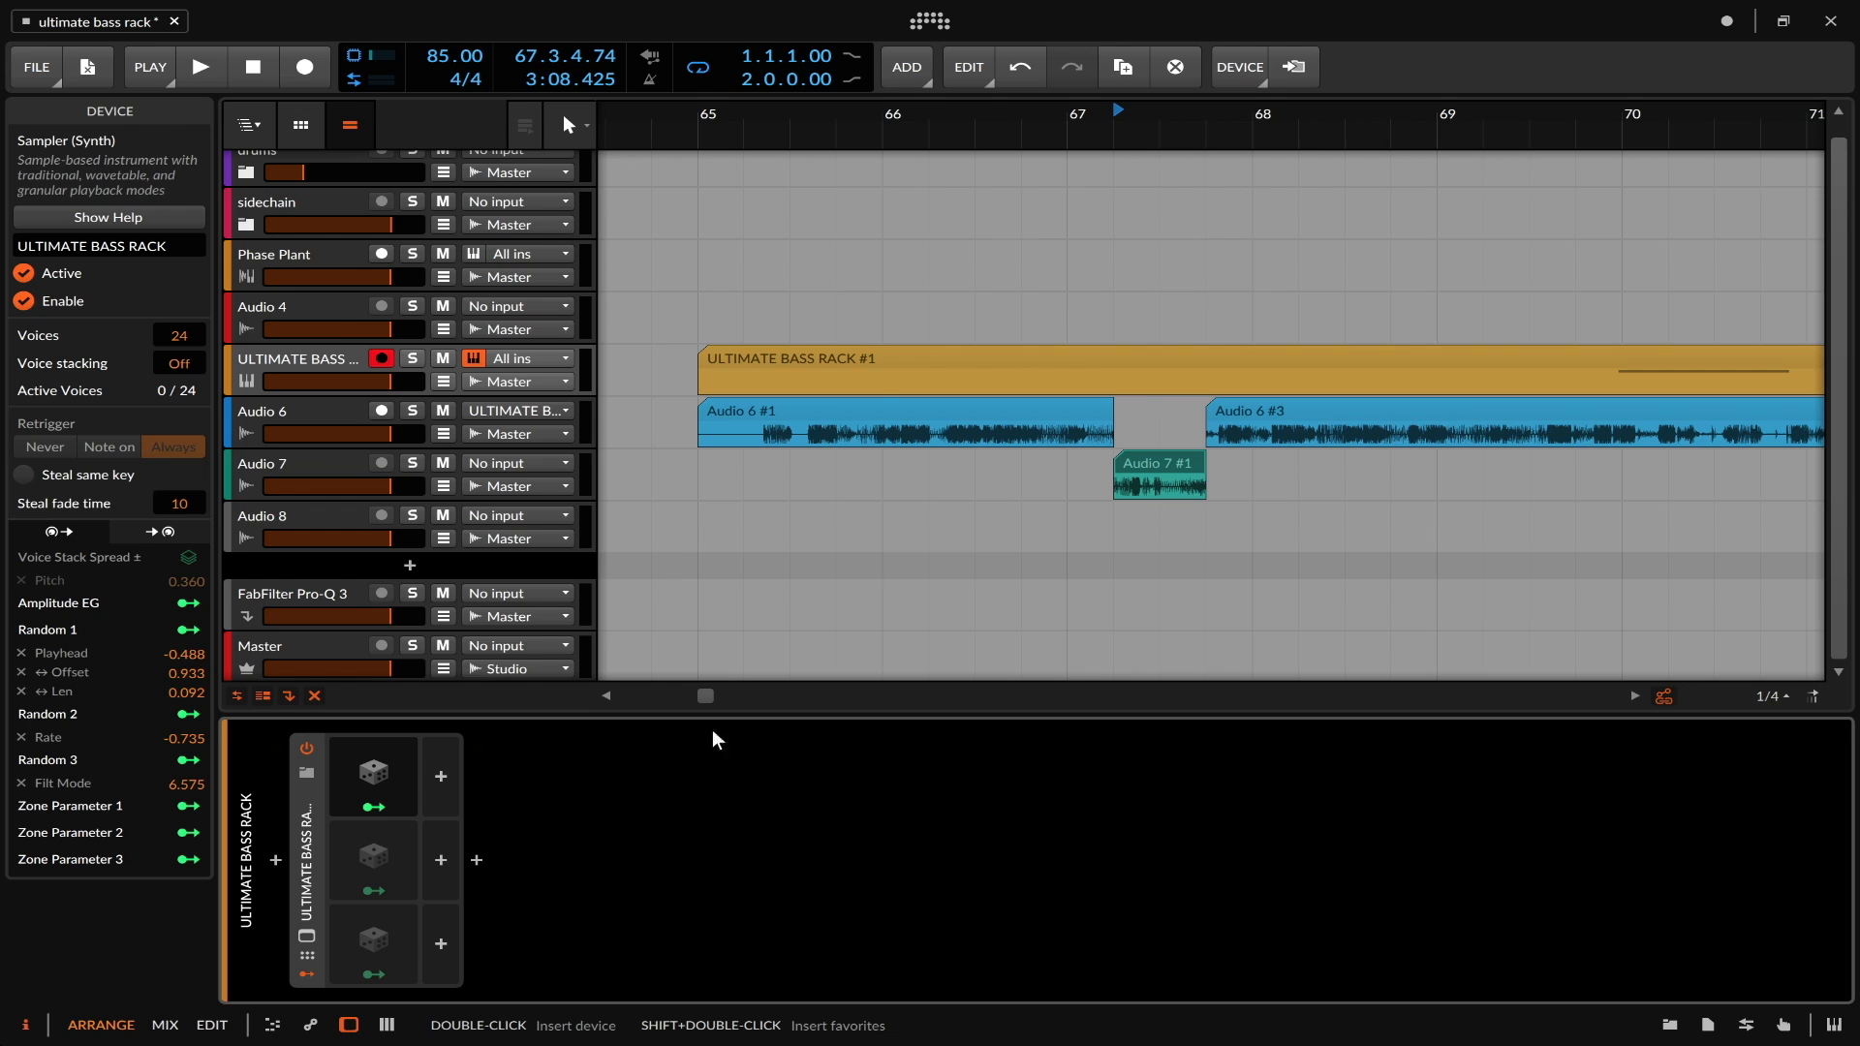
- Switch to the Paid Content folder in Finder, expand Bass Hits inside Aberrance, and browse the alckem bass samples
left_click(1784, 21)
left_click(1736, 53)
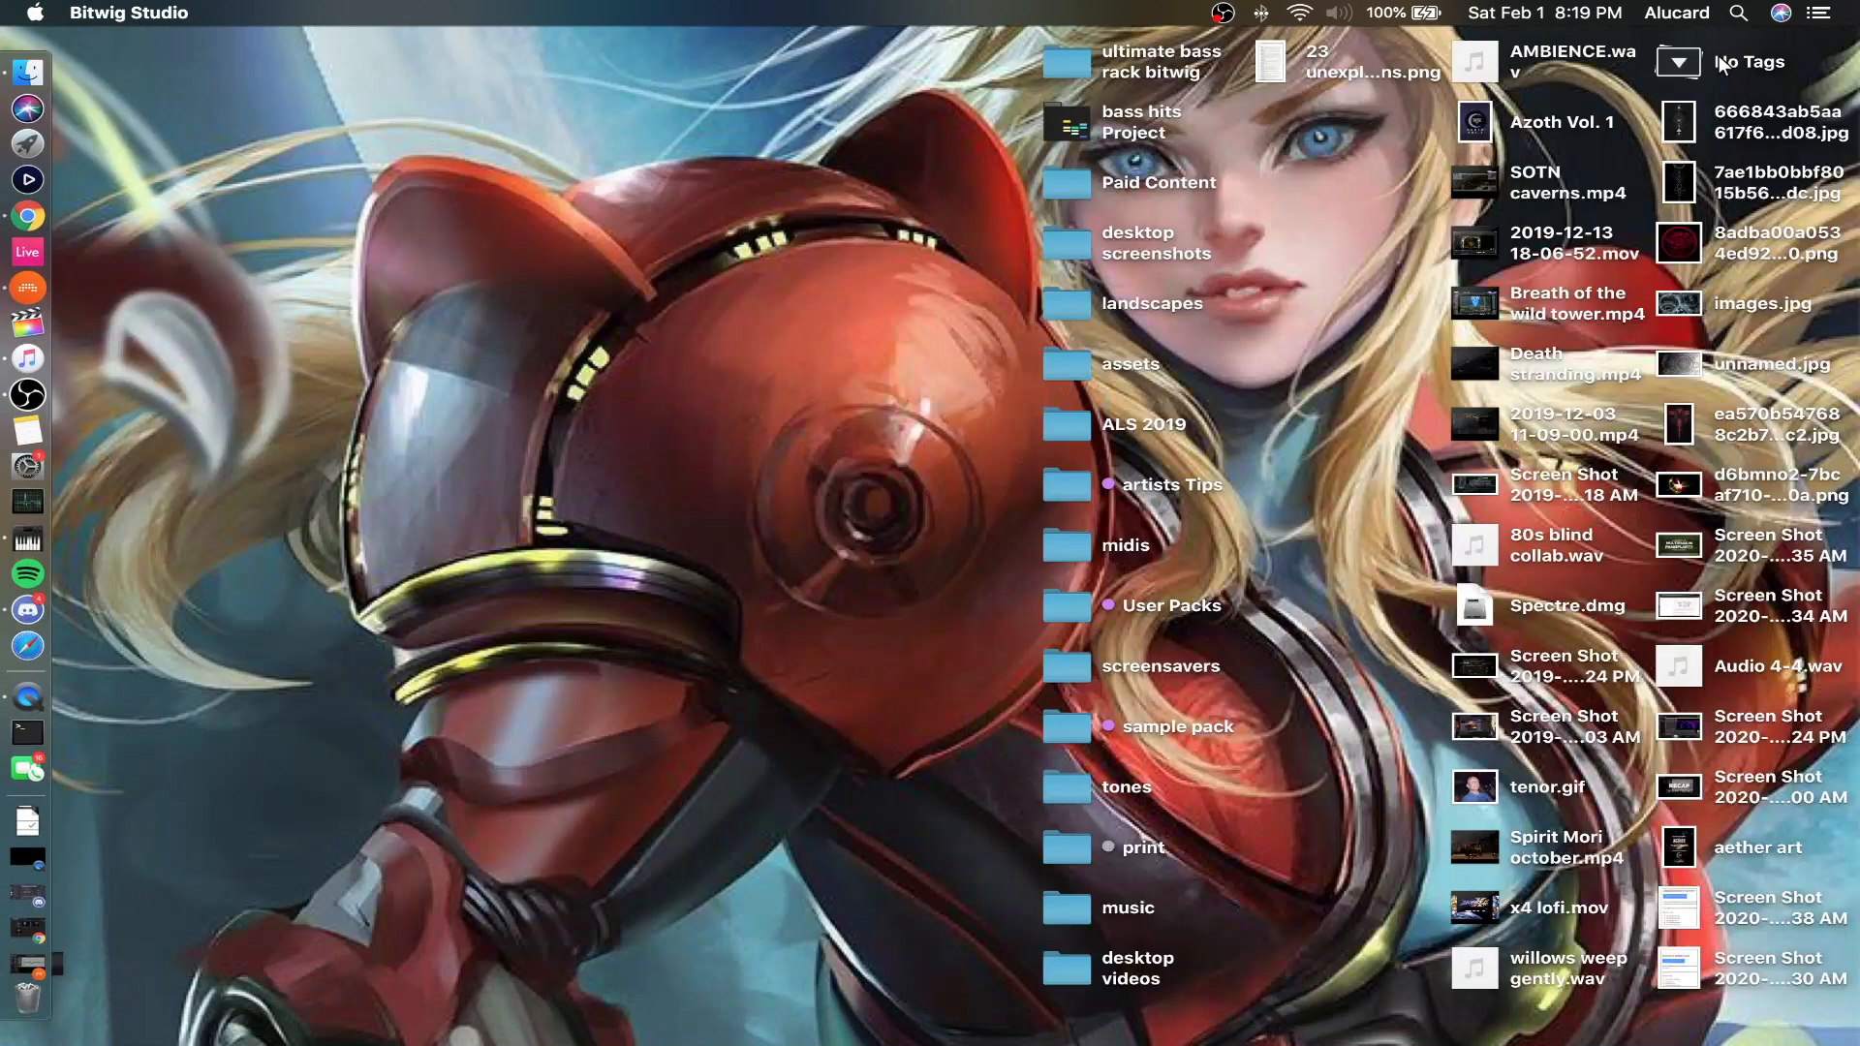
left_click(565, 196)
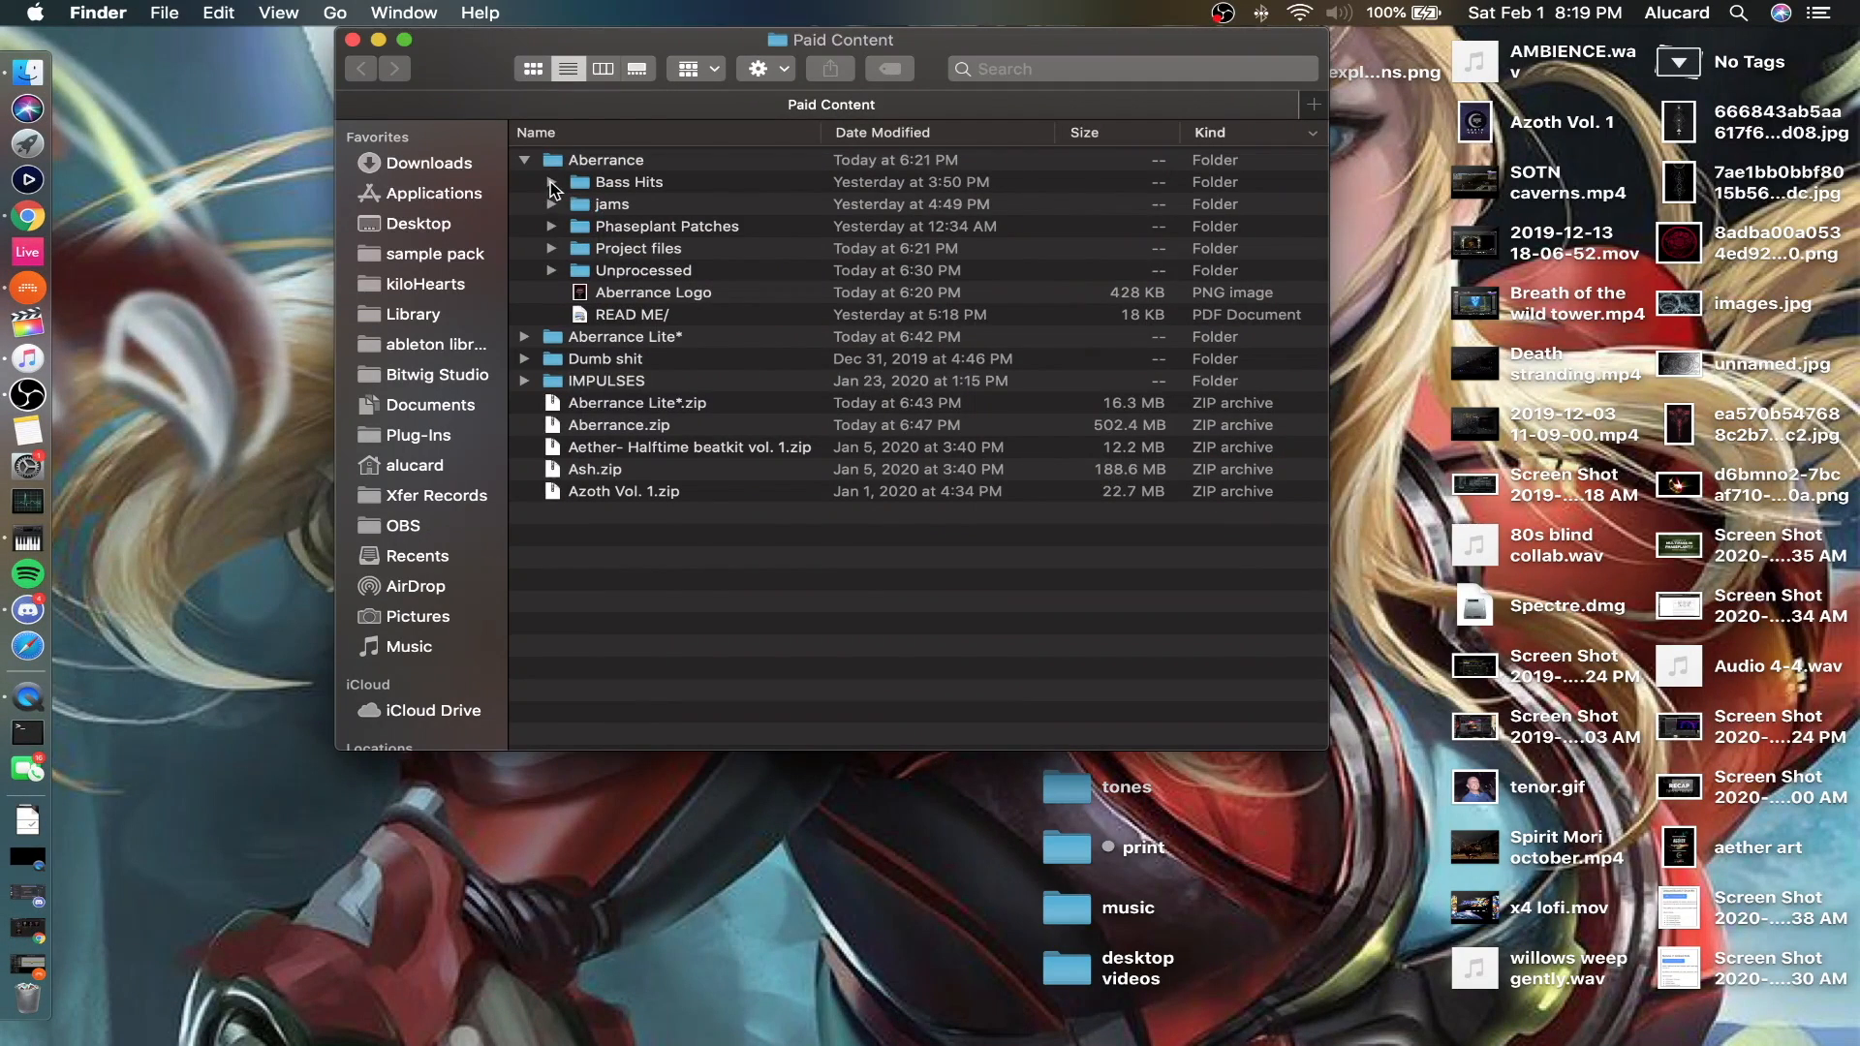
left_click(552, 183)
scroll(692, 276, "down", 15)
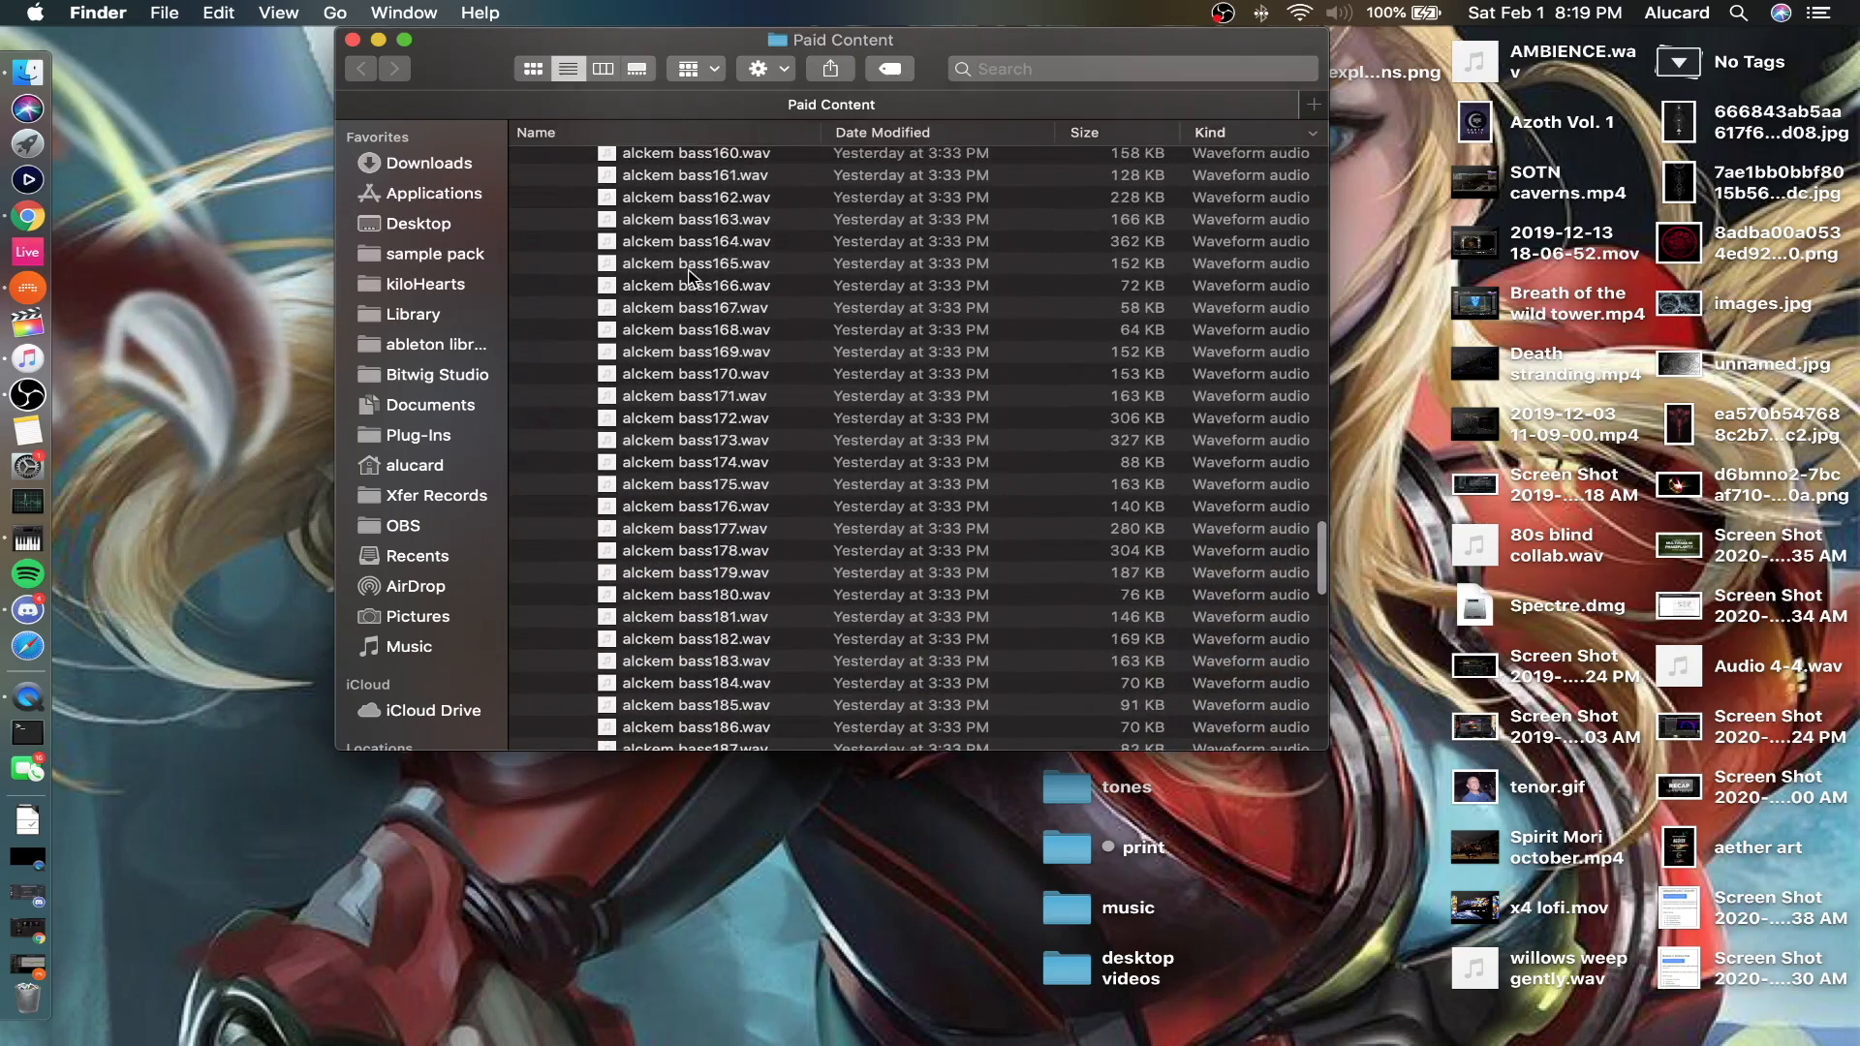
- Audition several samples from the Bass Hits folder in Quick Look, including alckem bass165, bass174, bass113, bass82 and bass2
left_click(689, 268)
key("space")
left_click(723, 469)
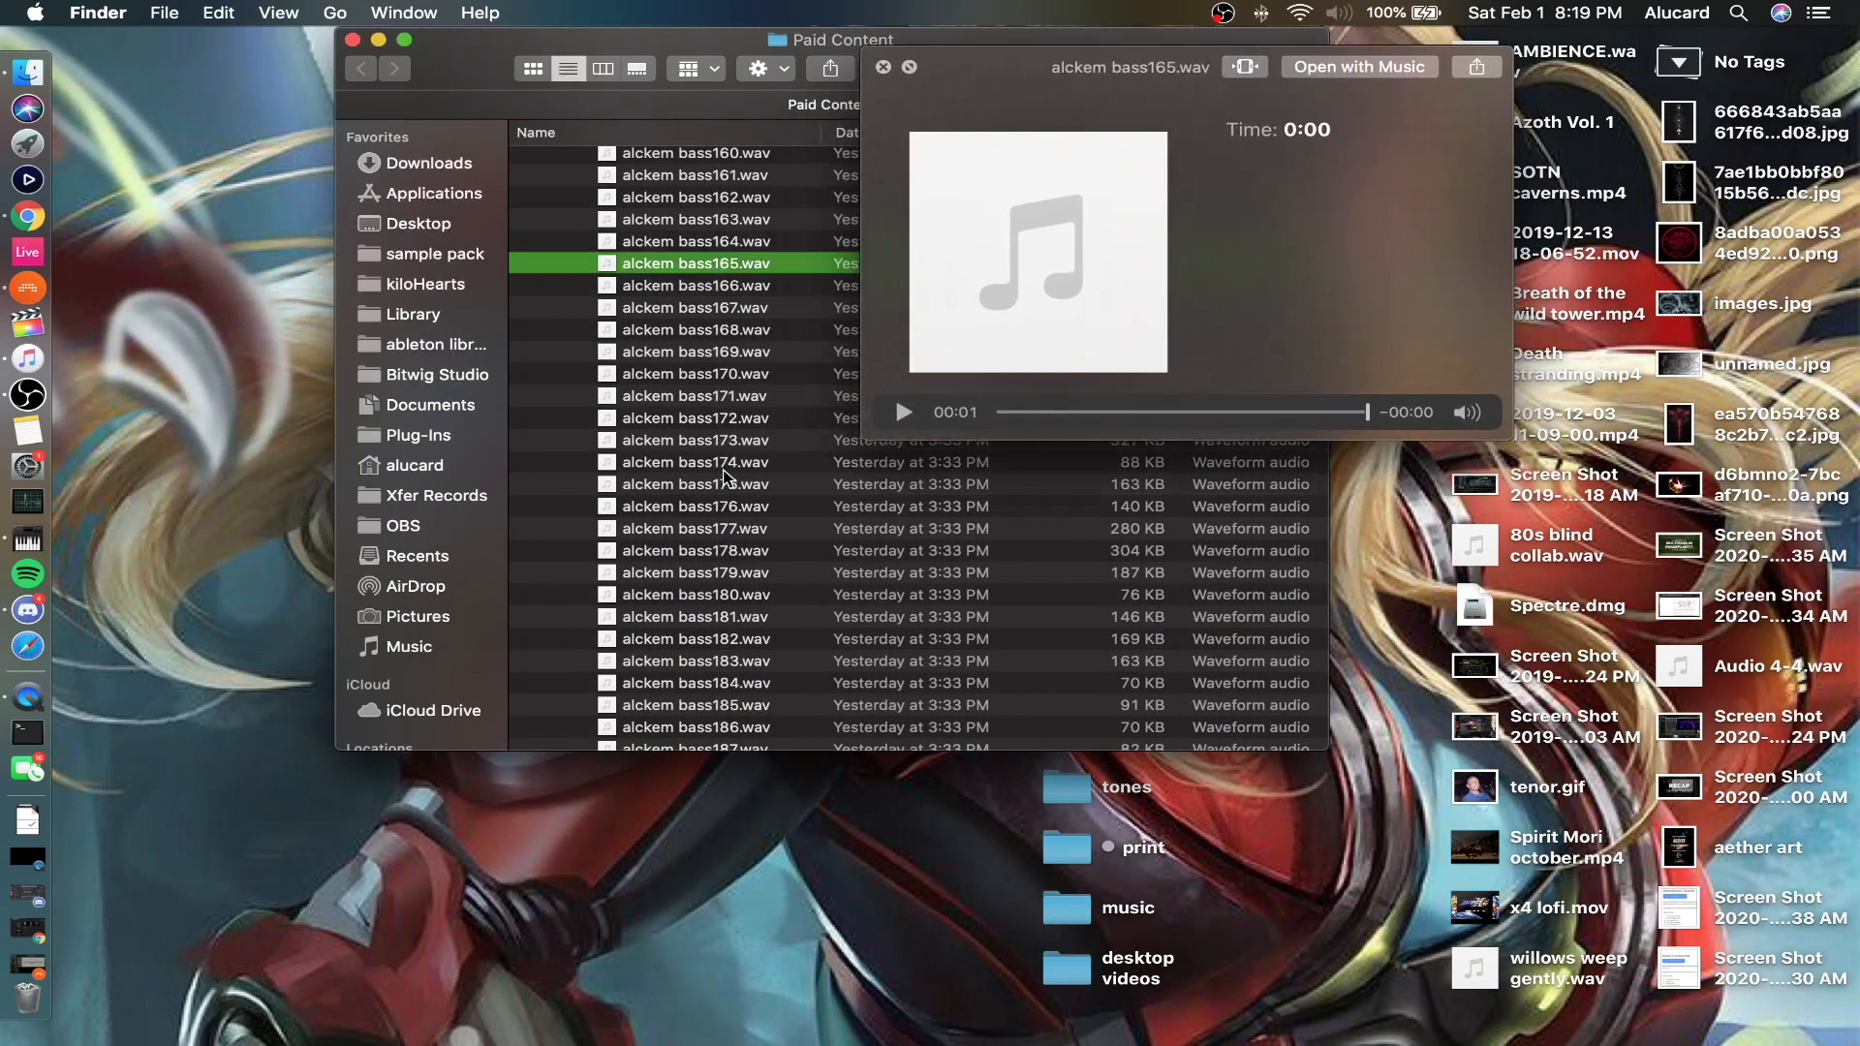
scroll(719, 450, "up", 15)
left_click(687, 370)
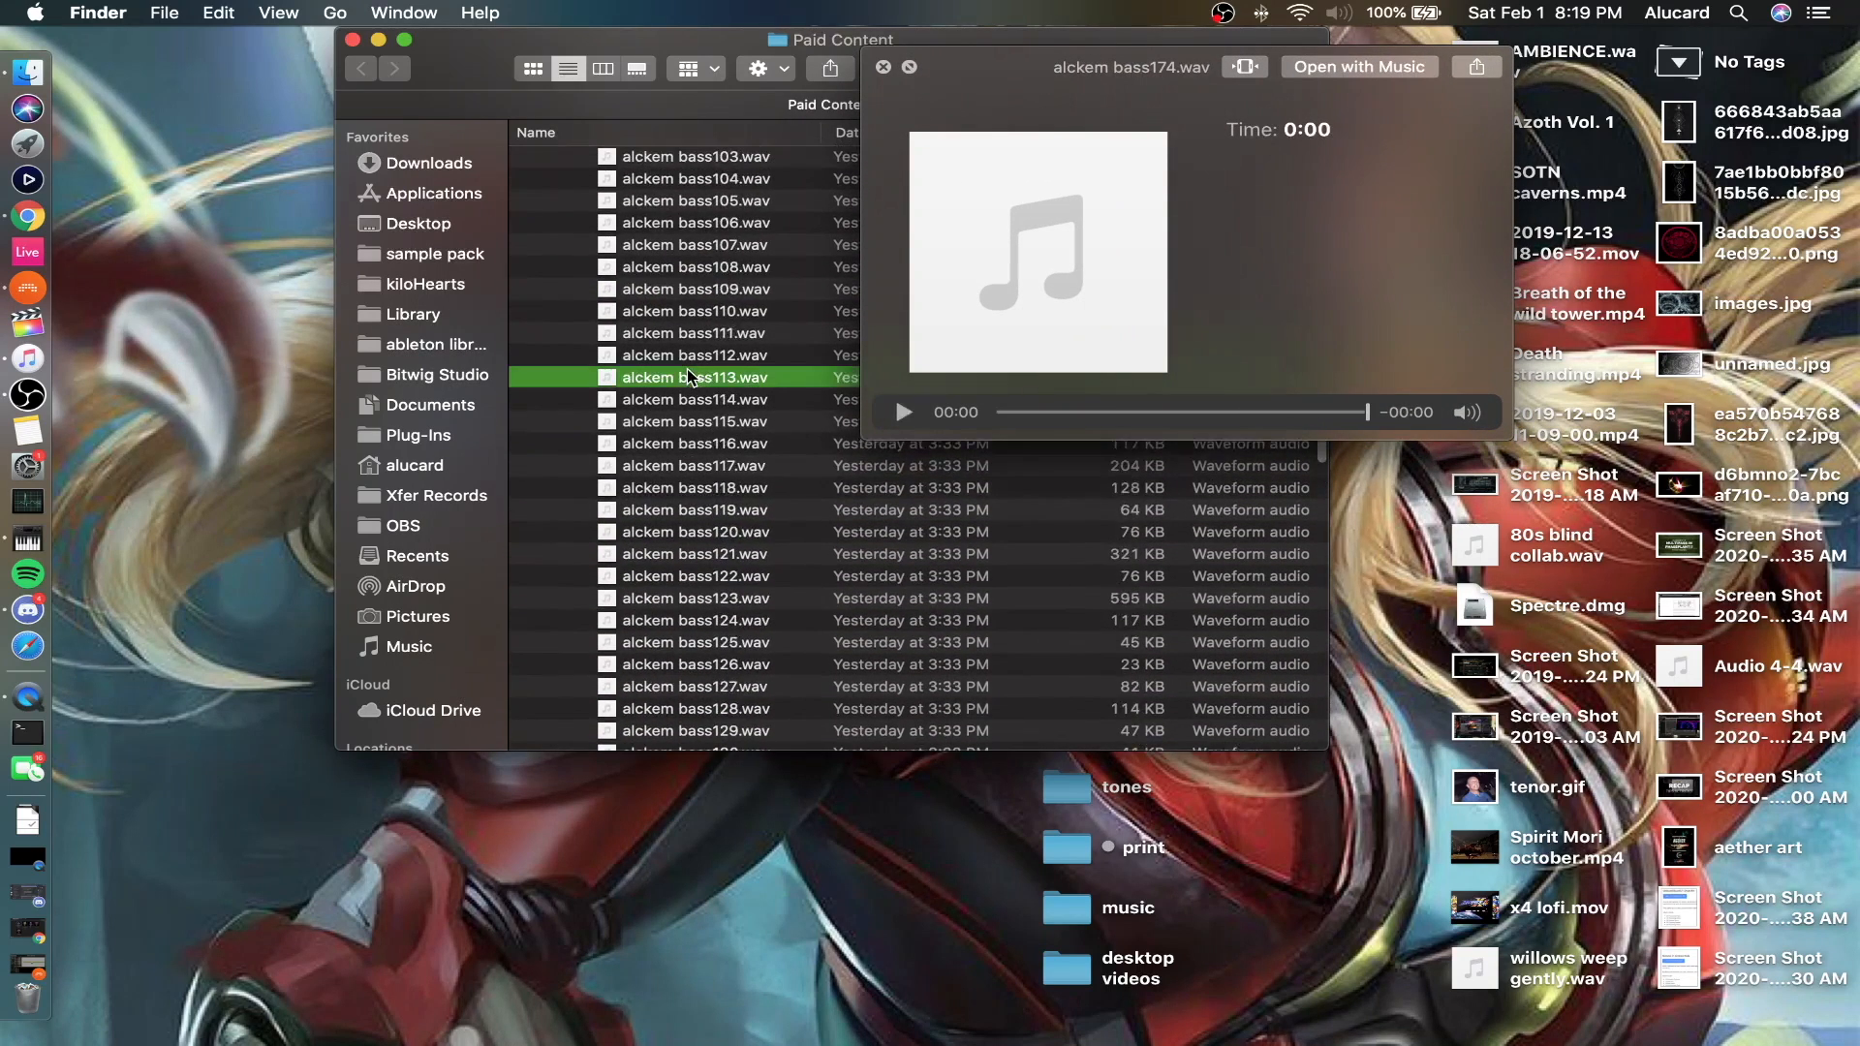
scroll(688, 368, "up", 10)
left_click(685, 341)
scroll(683, 330, "up", 15)
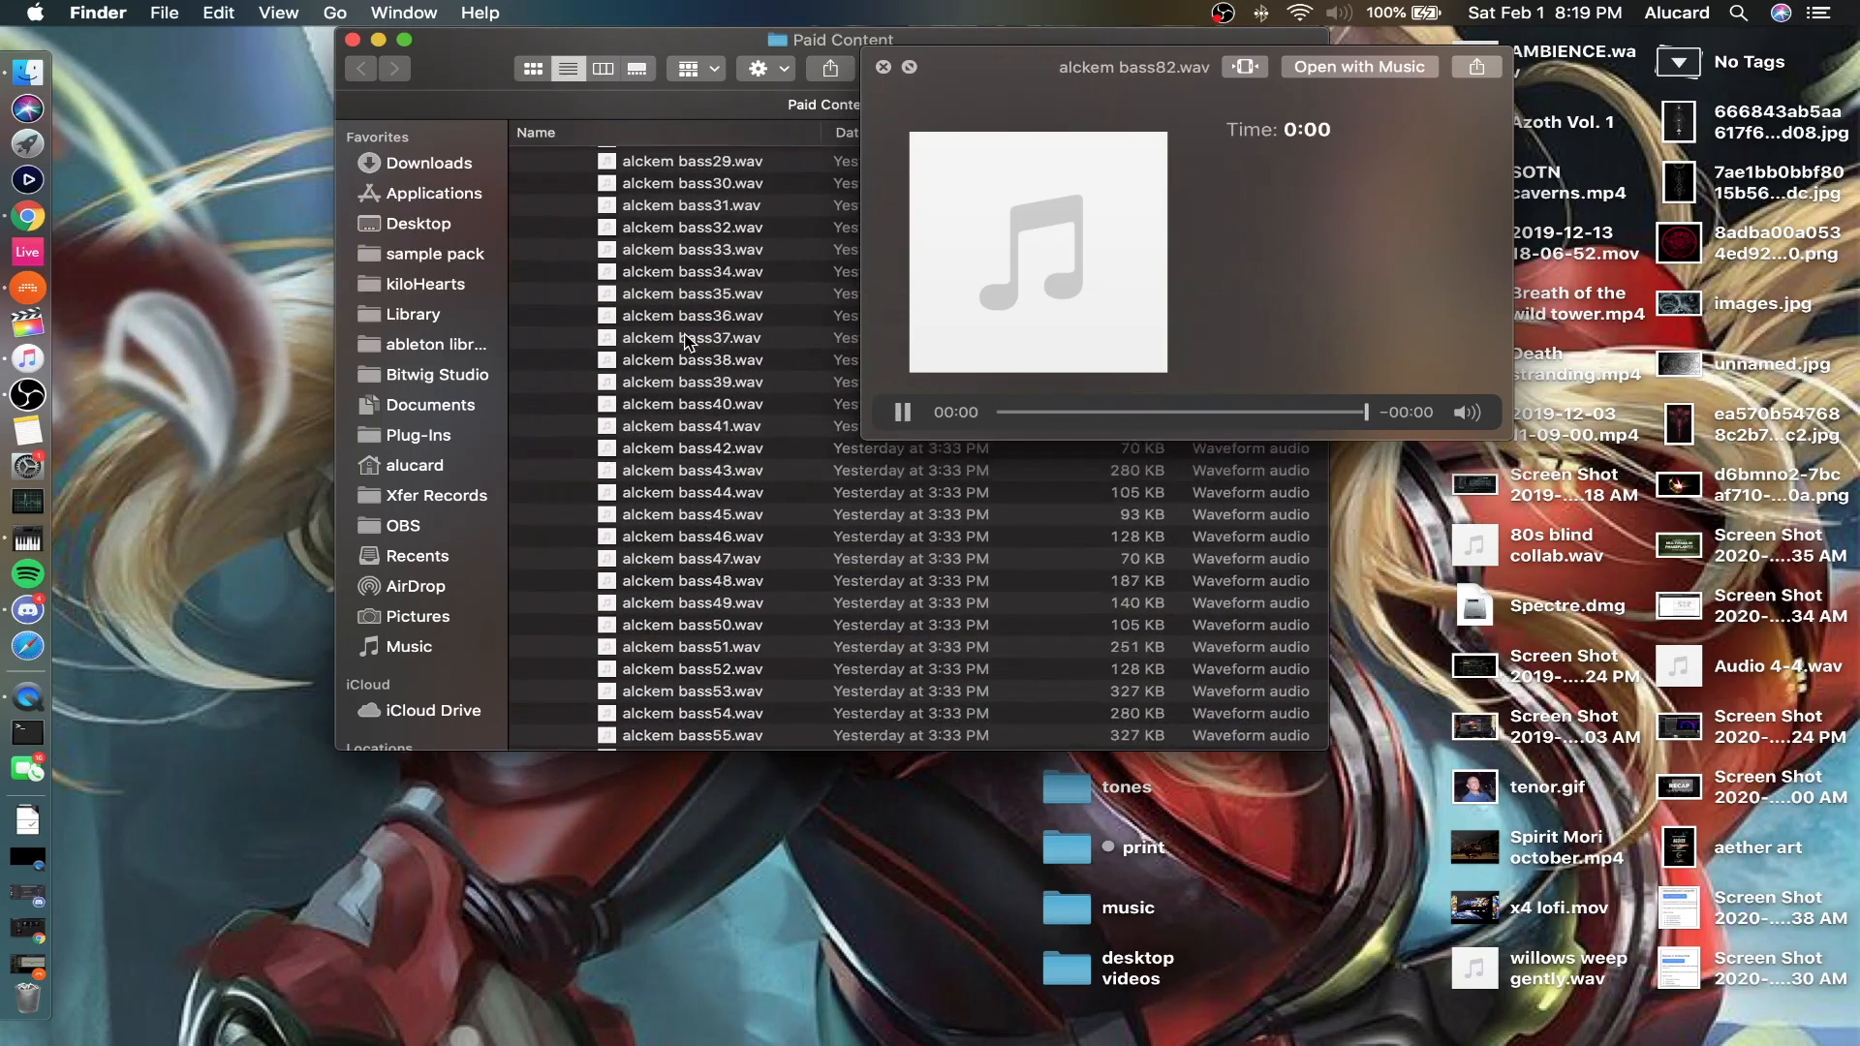
left_click(674, 227)
scroll(674, 227, "up", 10)
left_click(674, 228)
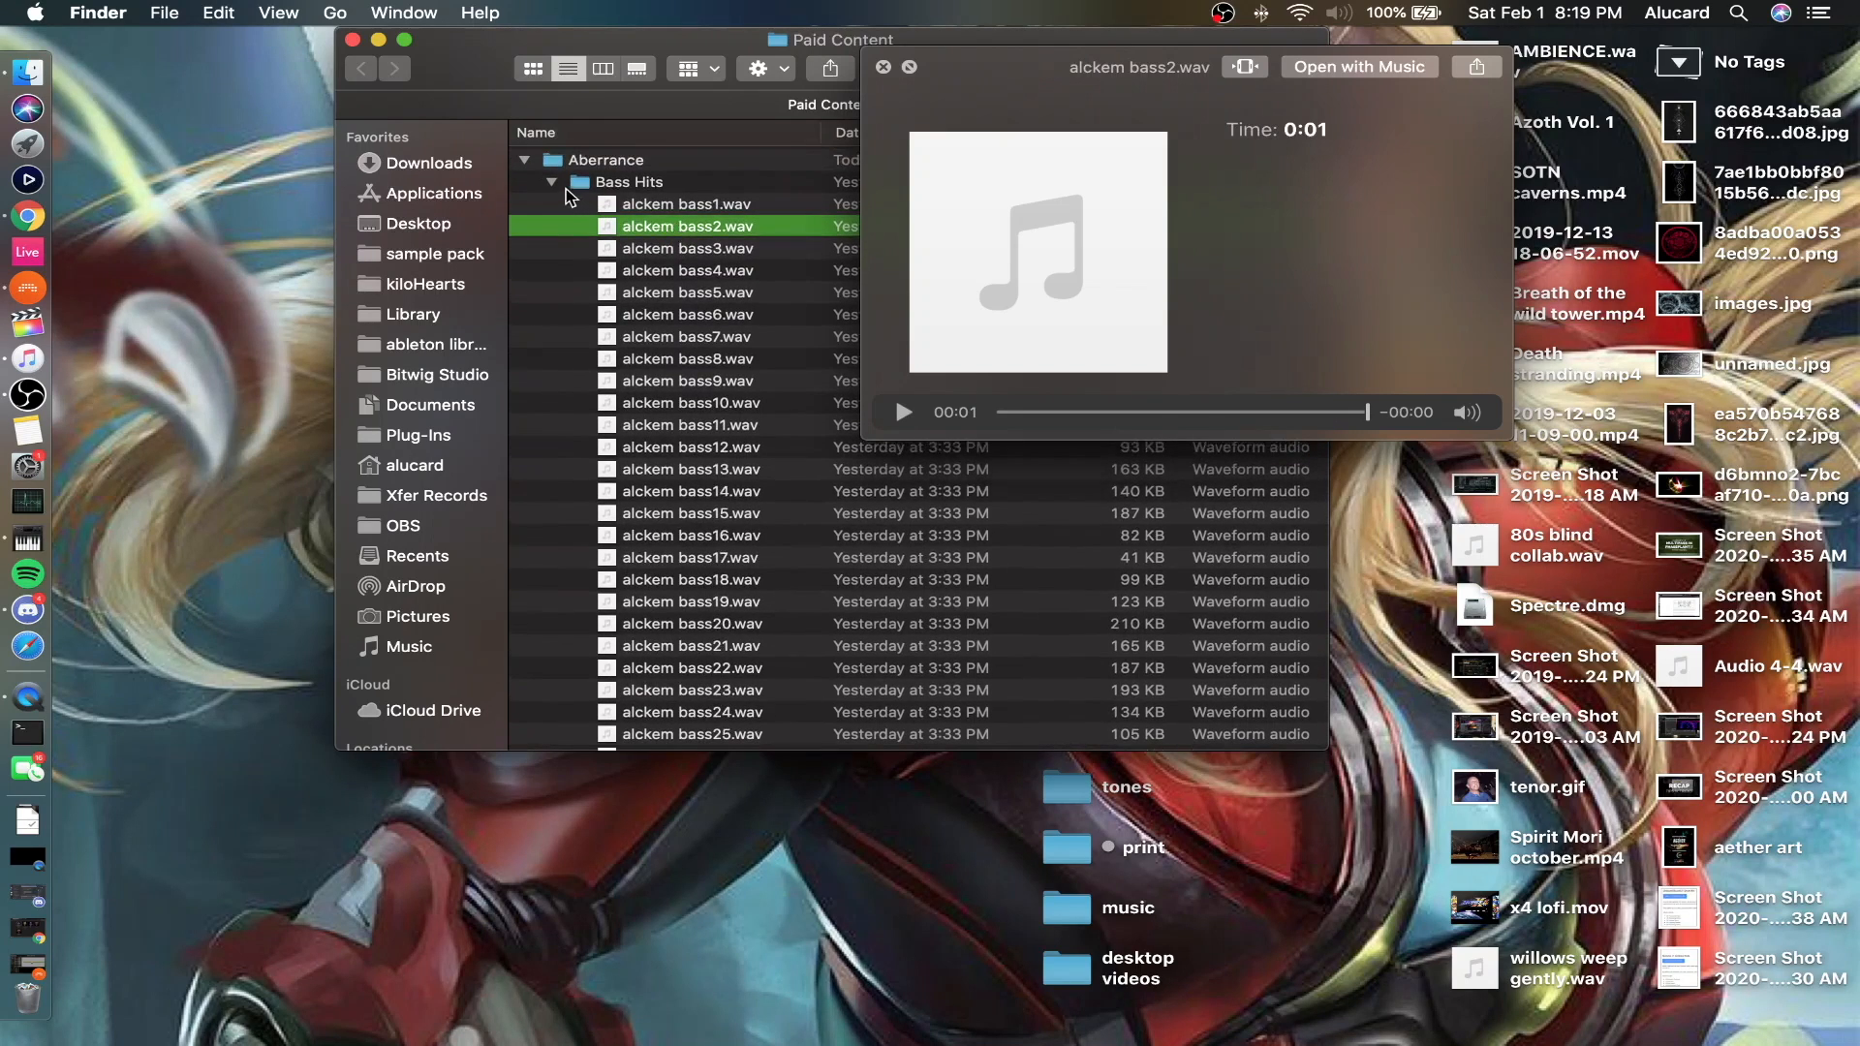
- Collapse Bass Hits and expand Phaseplant Patches inside Aberrance to look at its COMPLEX and SIMPLE subfolders
left_click(552, 184)
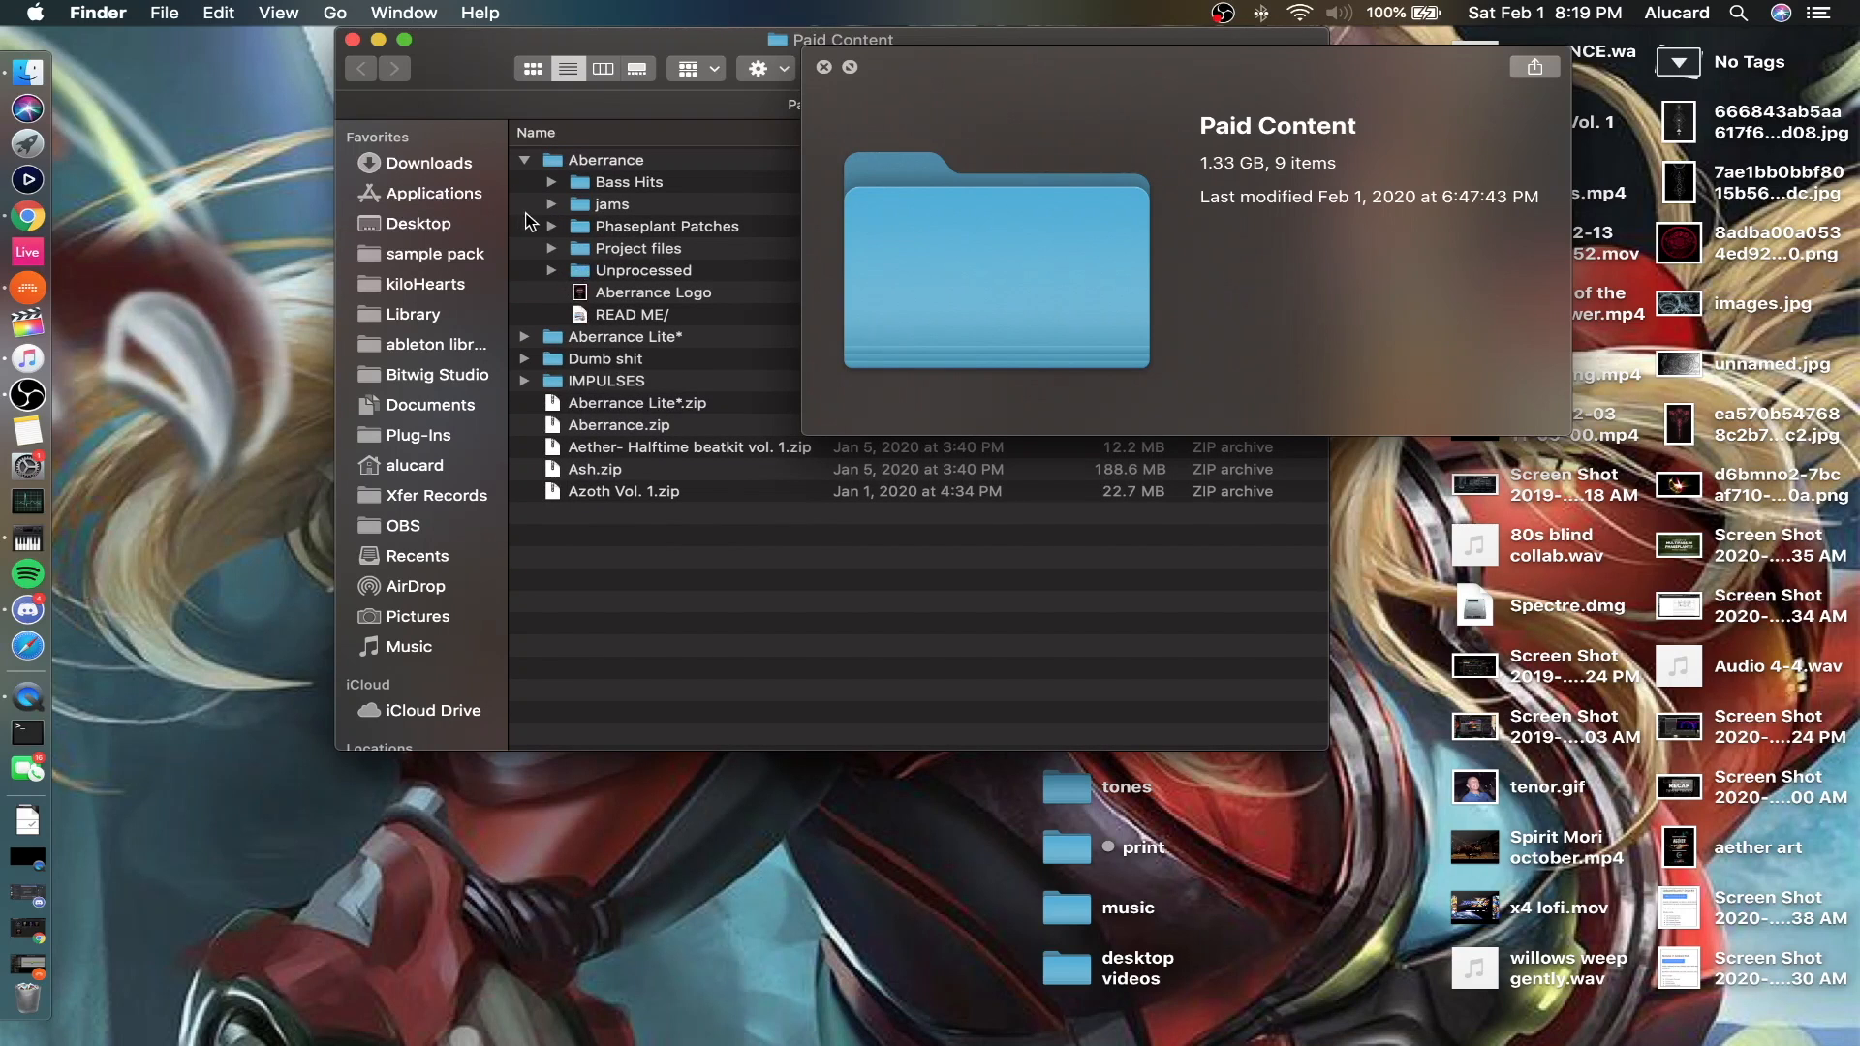
left_click(553, 225)
left_click(552, 227)
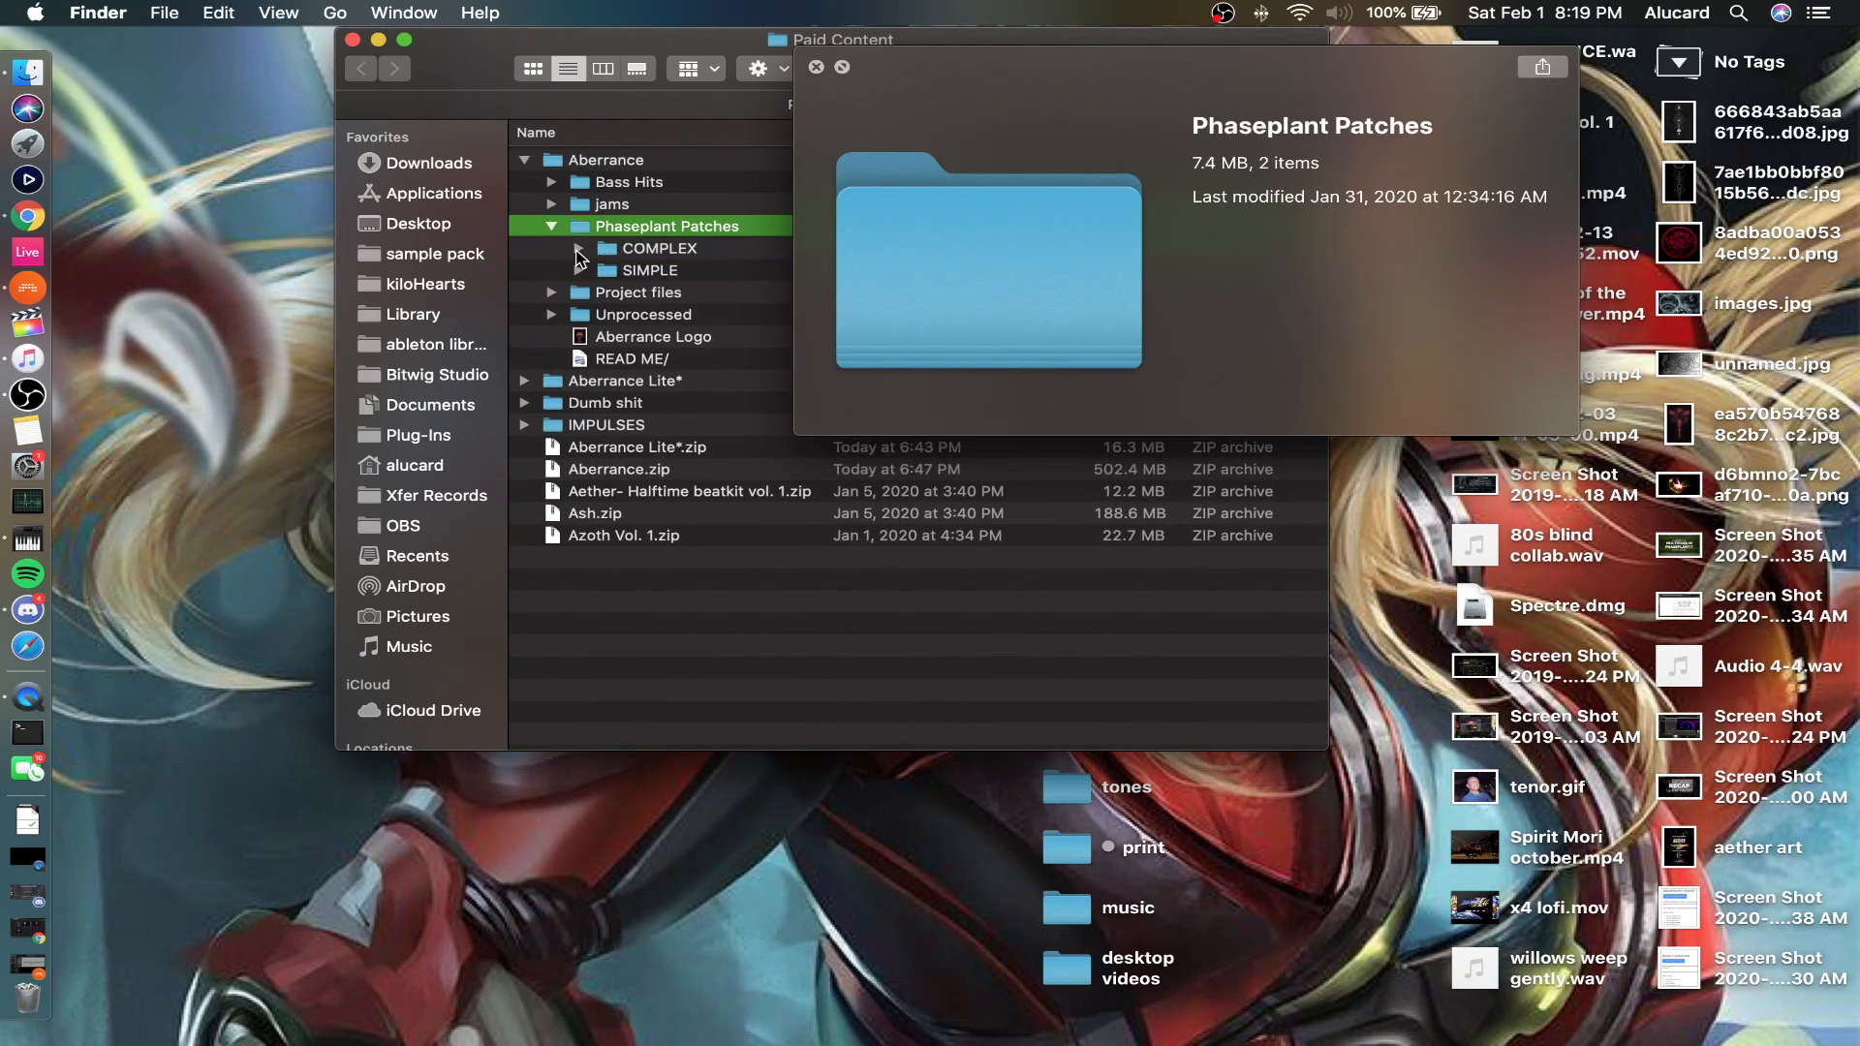
left_click(579, 271)
left_click(578, 271)
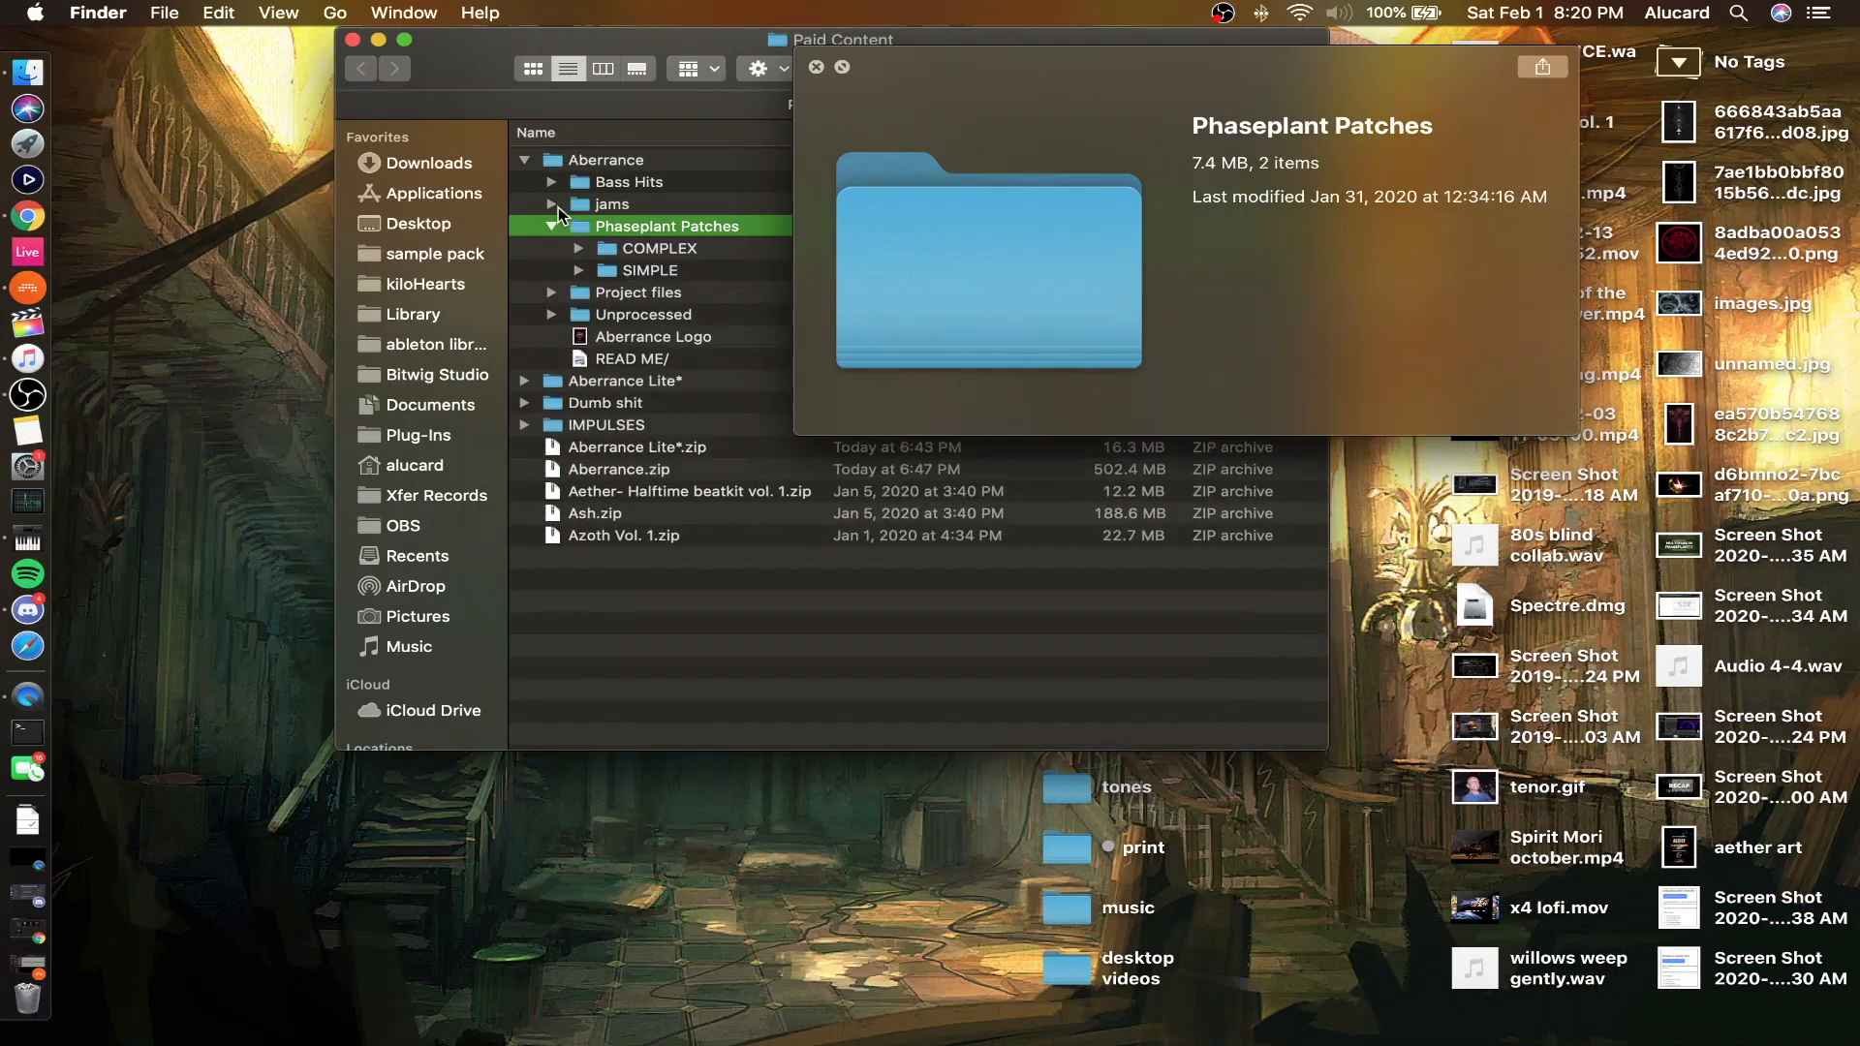
- Collapse the Aberrance folder and close both the Quick Look preview and the Paid Content window
left_click(525, 159)
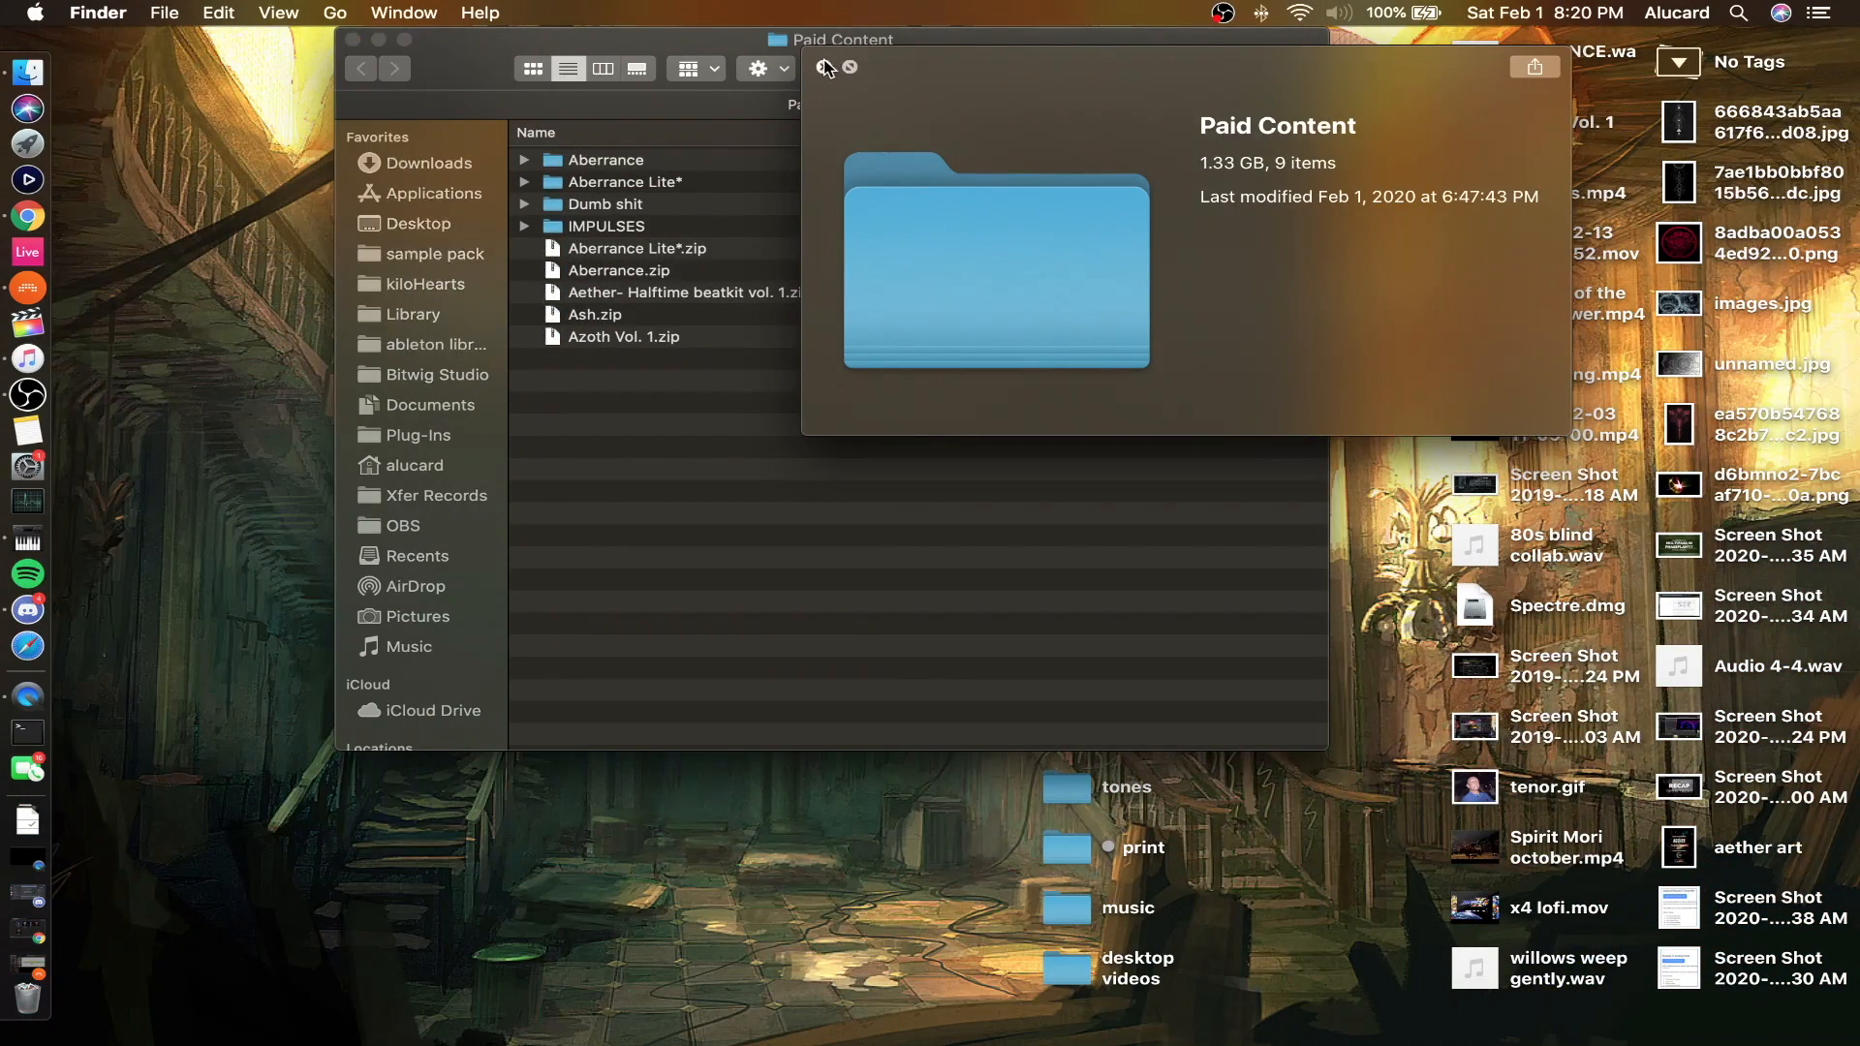
left_click(825, 67)
left_click(354, 41)
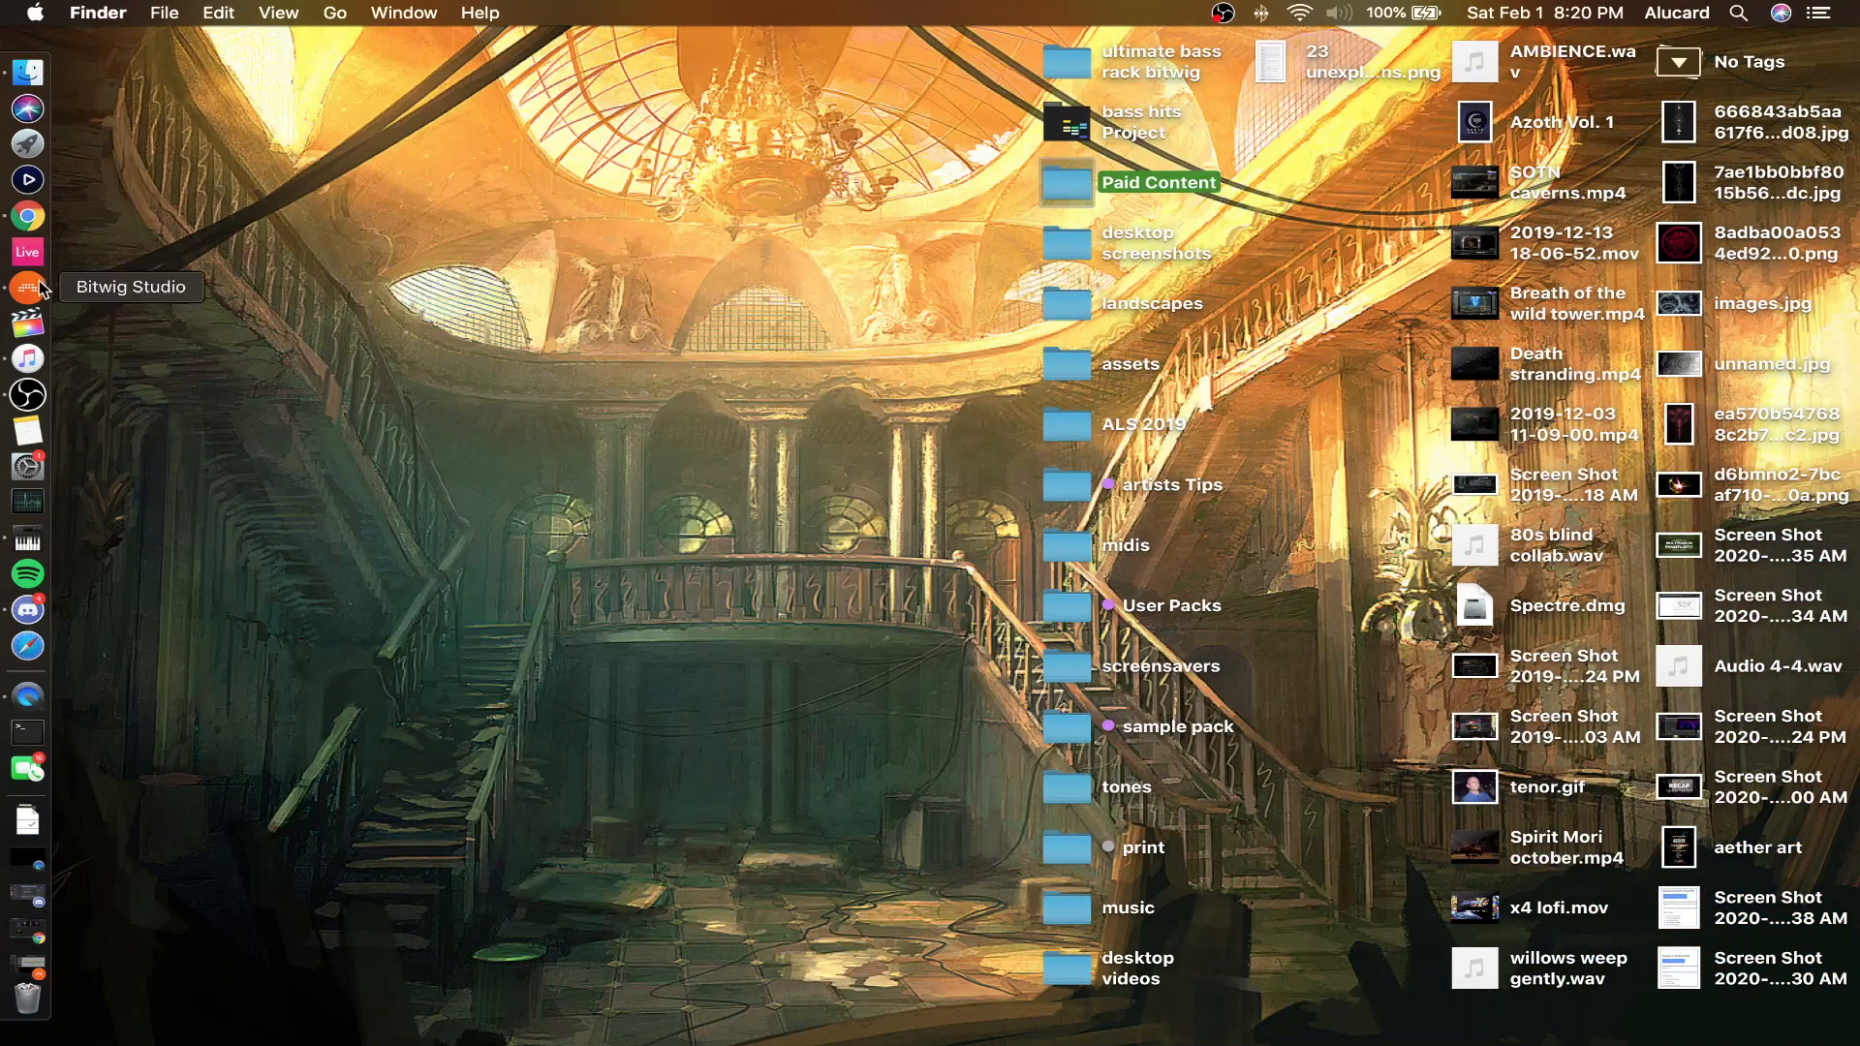
- Switch back to the ultimate bass rack project in Bitwig Studio
left_click(28, 394)
left_click(1781, 46)
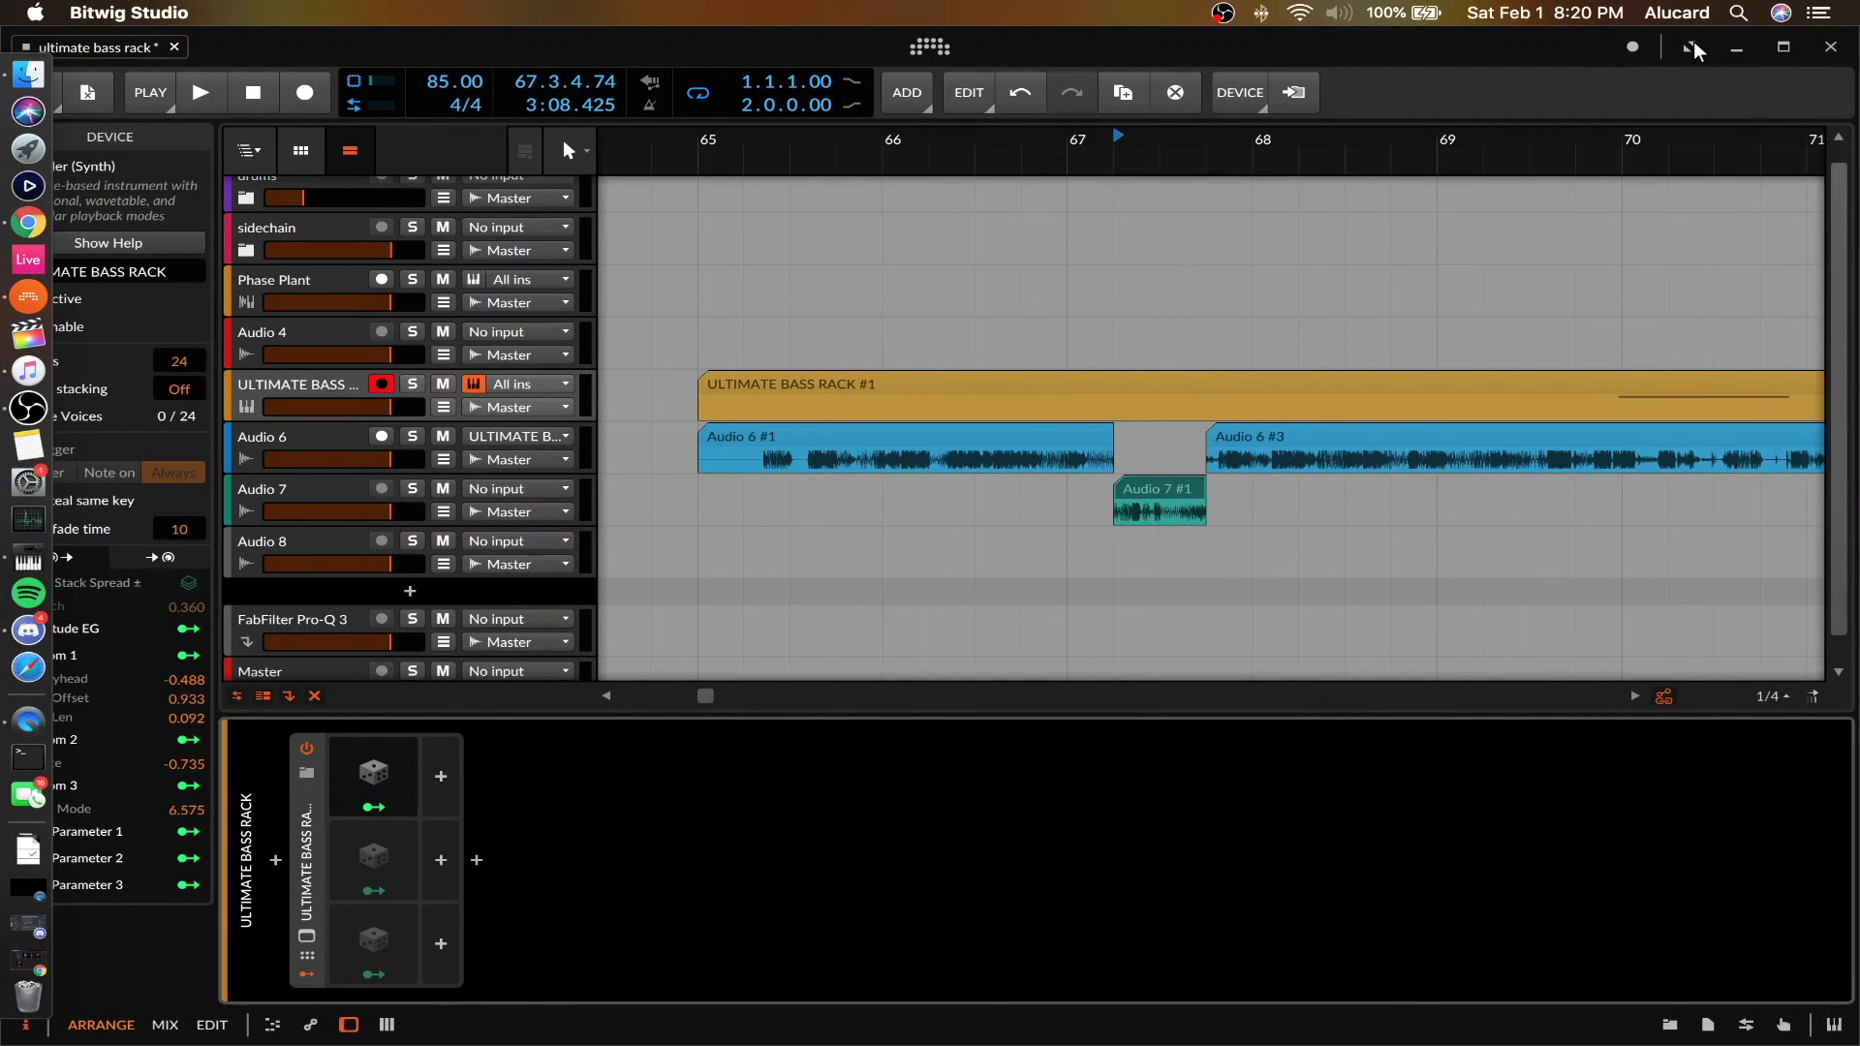